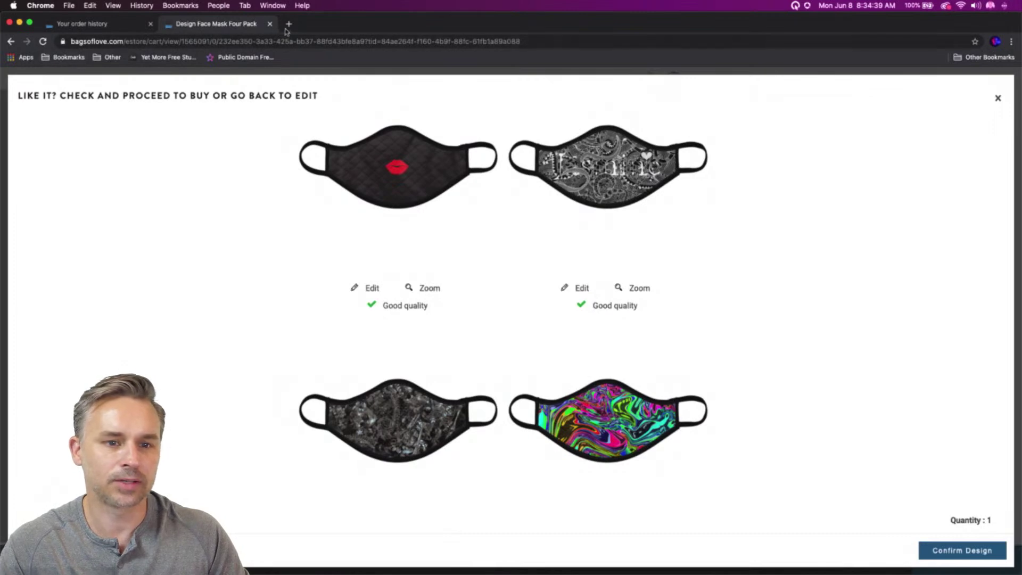
# Open bagsoflove.com in a new browser tab and look at the custom face masks banner on its home page
pyautogui.write('bagsof')
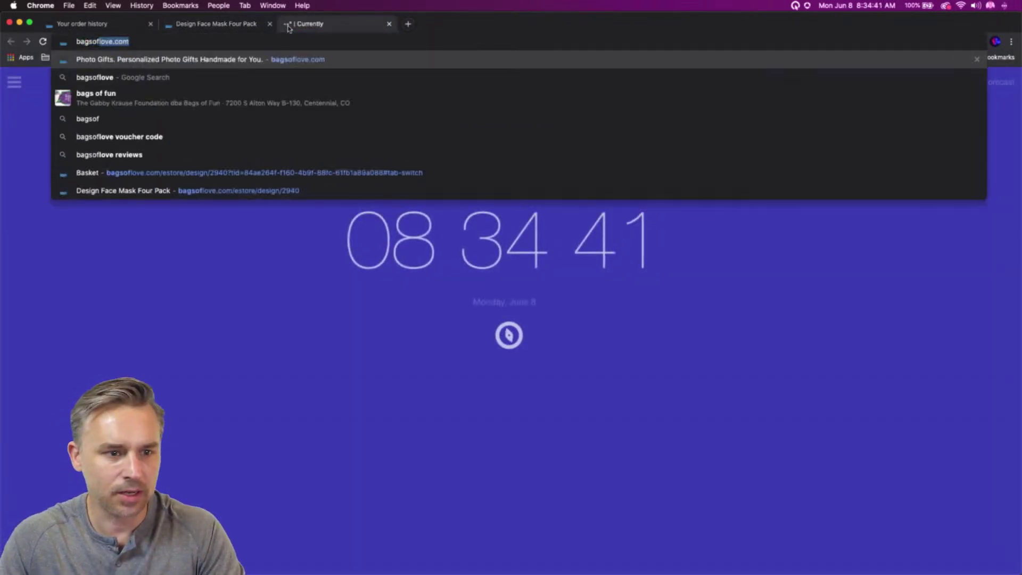
pyautogui.press('Return')
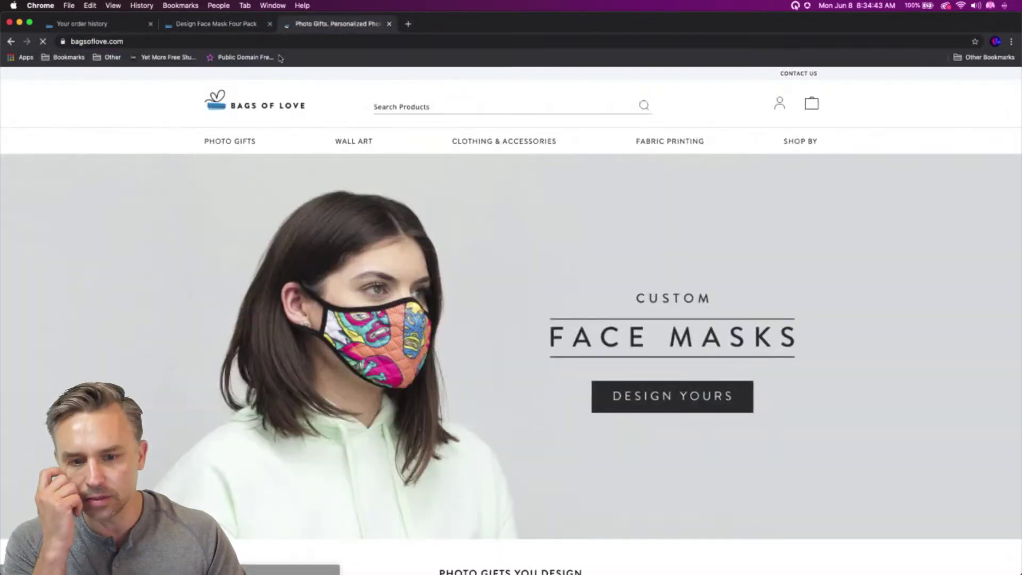
pyautogui.scroll(-3, 186, 260)
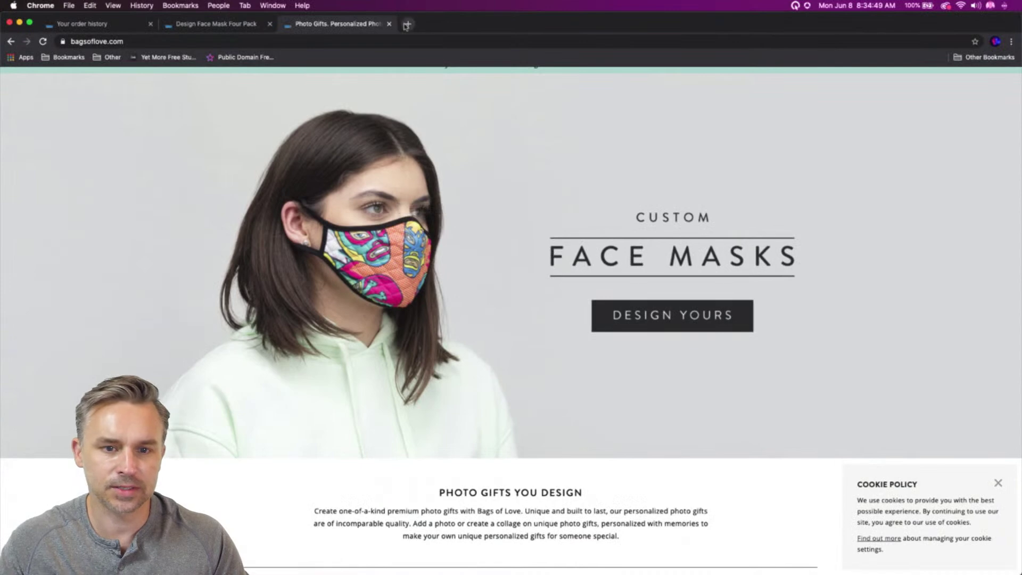
# Open vistaprint.com in another new browser tab
pyautogui.click(406, 24)
pyautogui.write('vista')
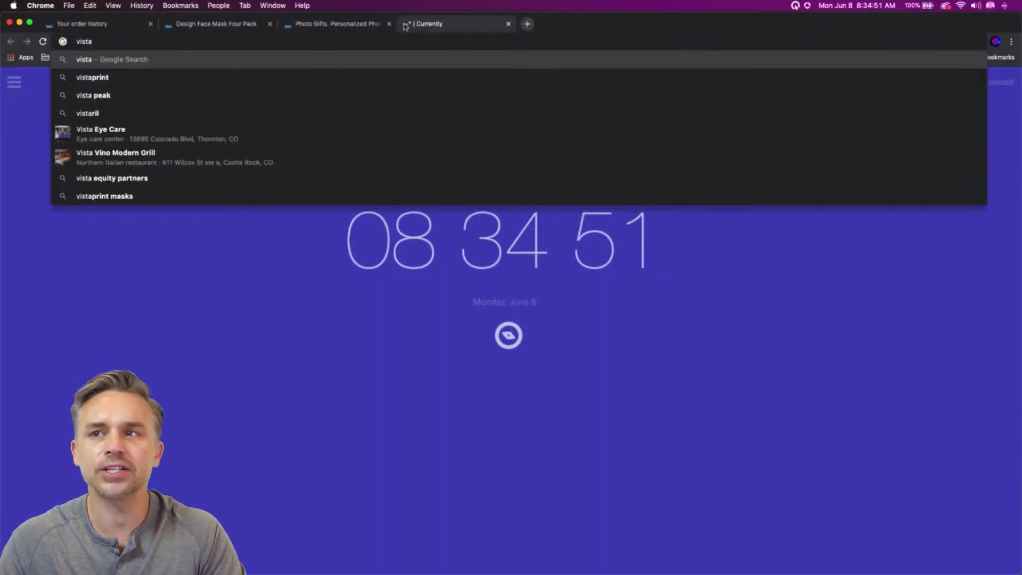
pyautogui.write('priint')
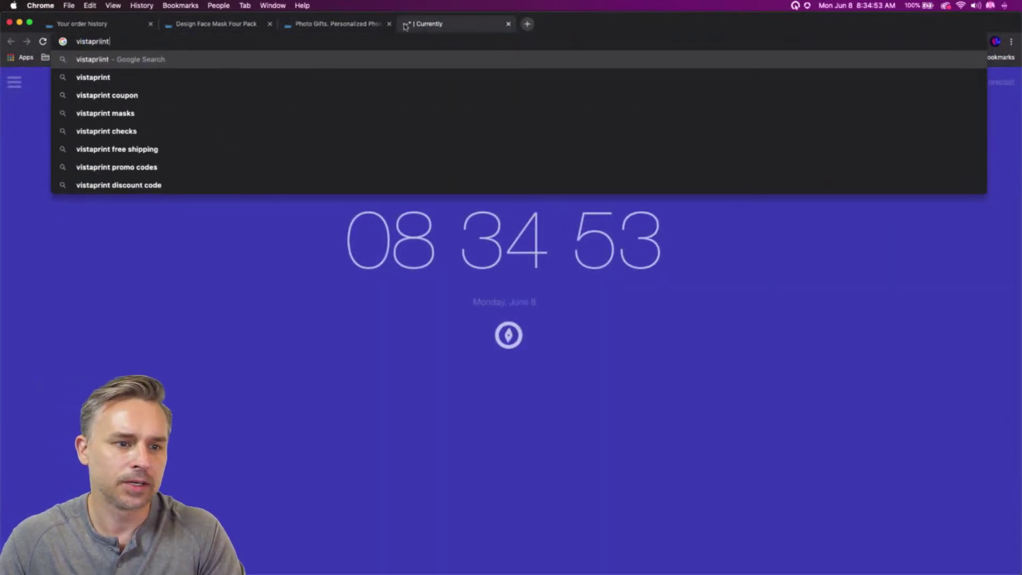
pyautogui.press('BackSpace')
pyautogui.press('BackSpace')
pyautogui.press('BackSpace')
pyautogui.write('nt.c')
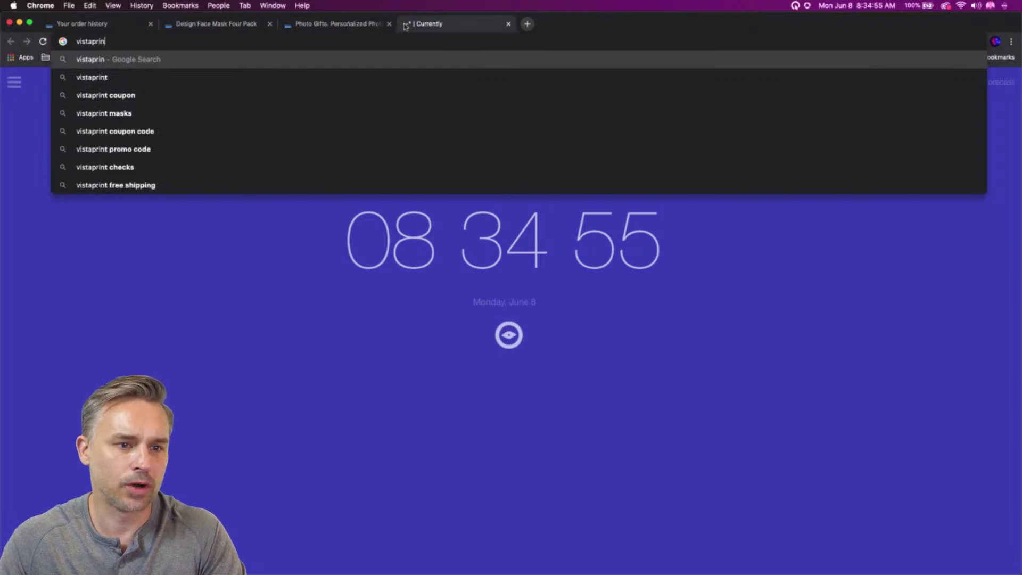
pyautogui.write('om')
pyautogui.press('Return')
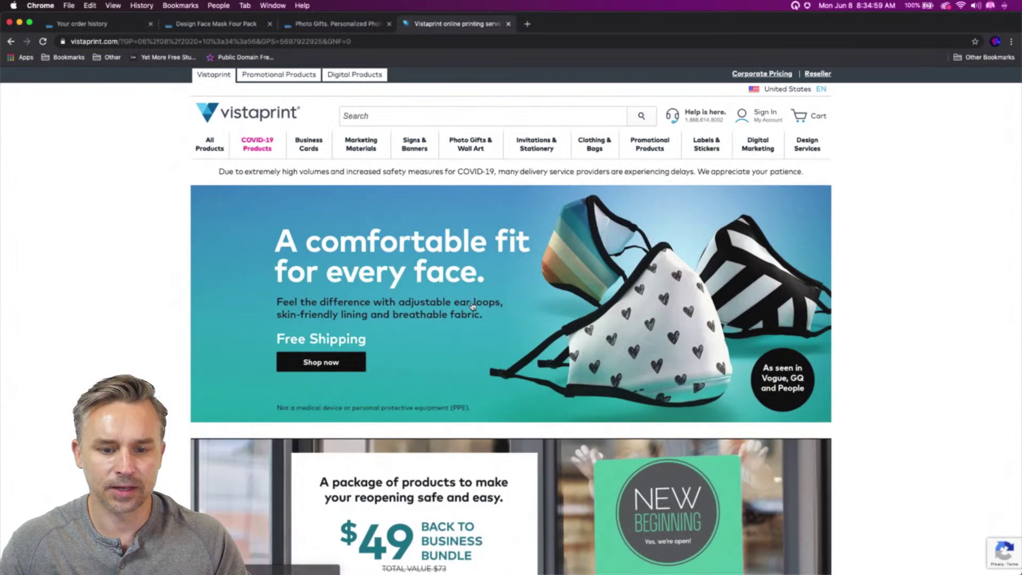
# Open Vistaprint's face mask shop from the home page banner and look at the featured mask design
pyautogui.click(330, 365)
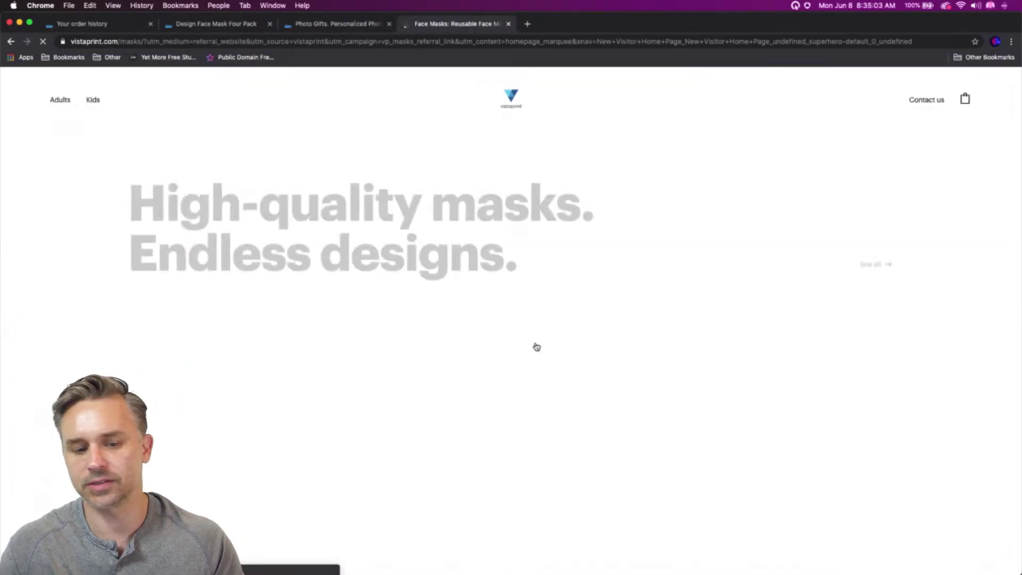
pyautogui.scroll(-5, 536, 347)
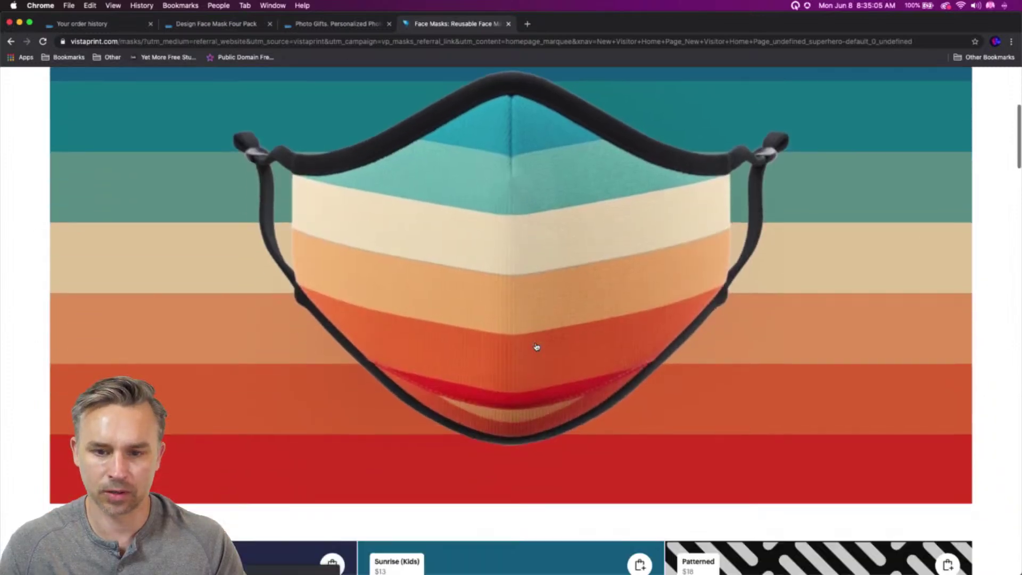
pyautogui.scroll(1, 537, 346)
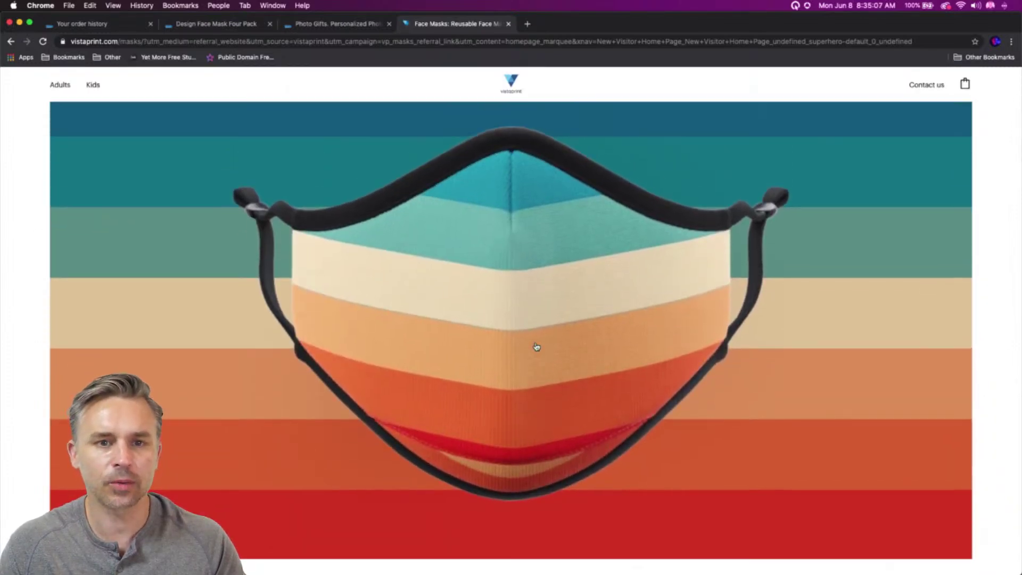
pyautogui.scroll(1, 537, 347)
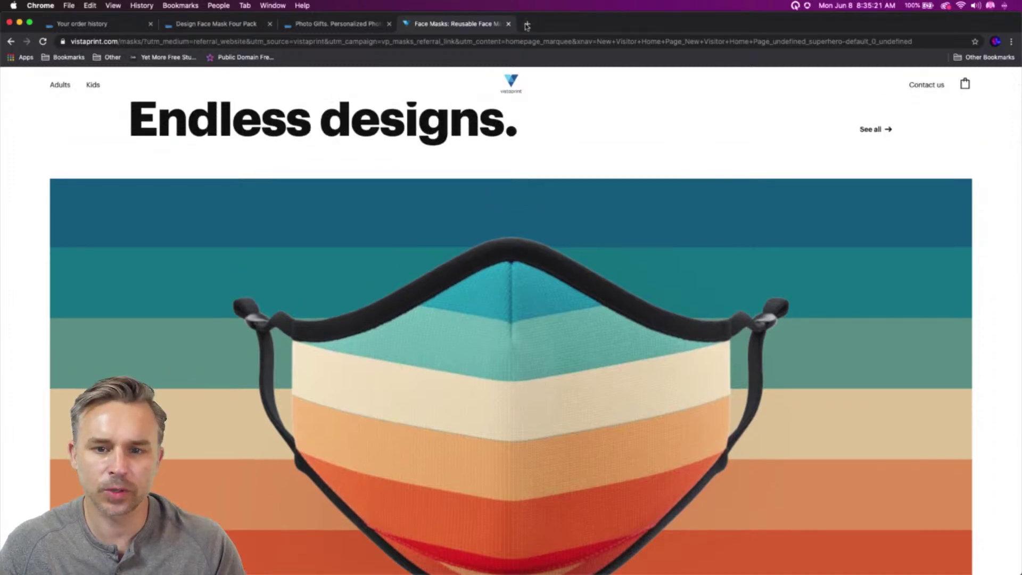
# Open society6.com in a new browser tab, dismissing its discount offer, and look through the home page
pyautogui.click(527, 23)
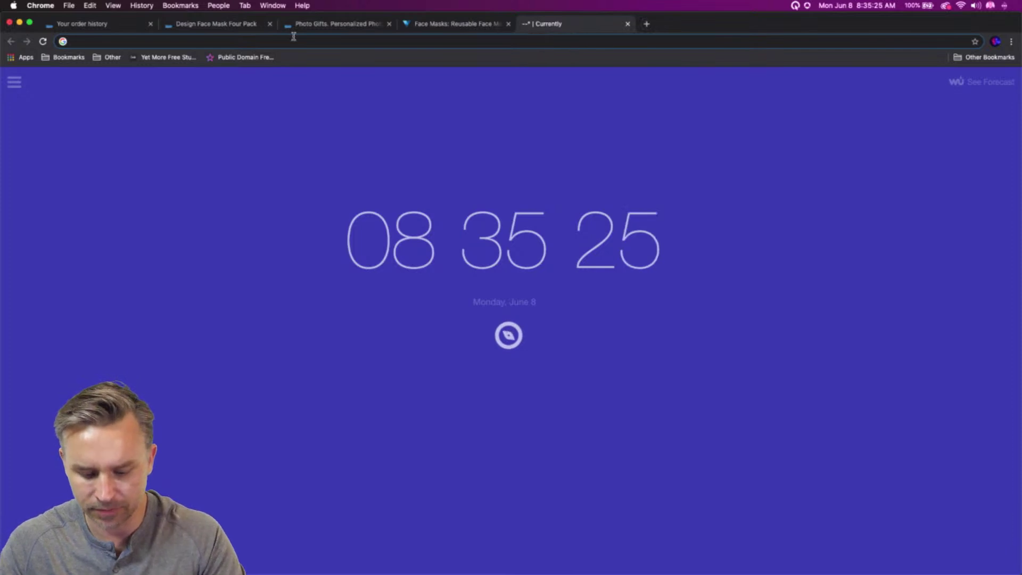
pyautogui.write('soci')
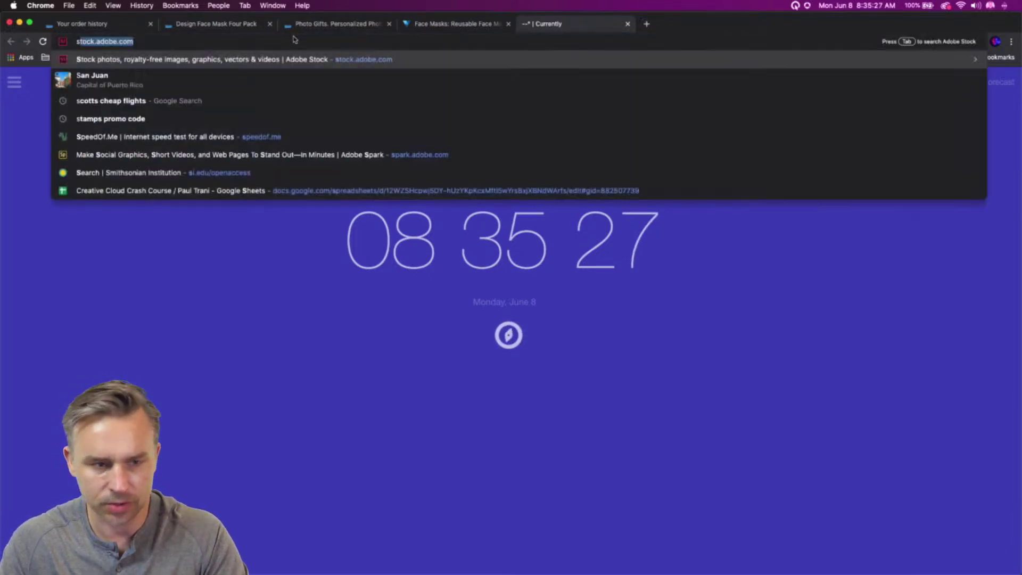
pyautogui.write('ety')
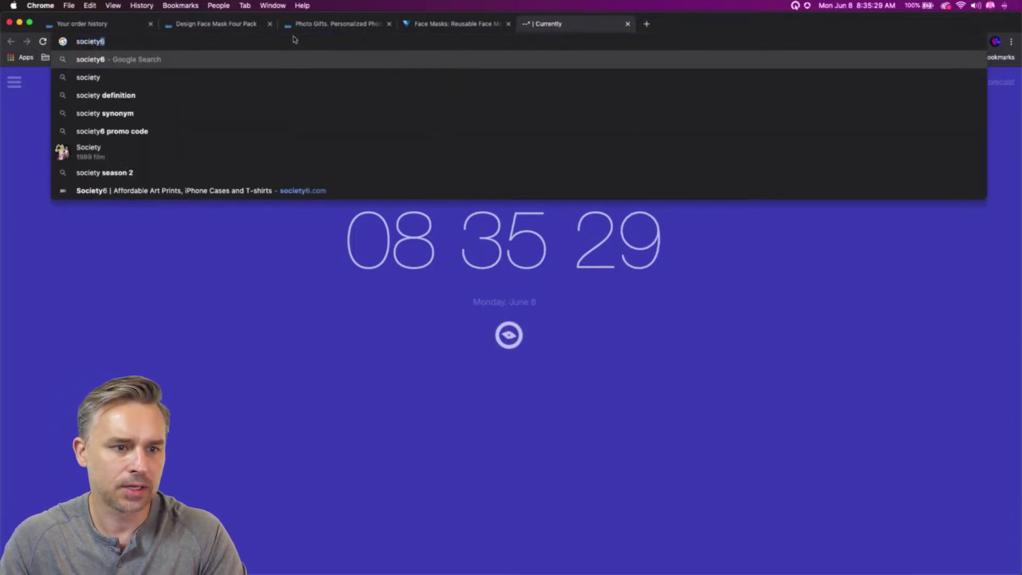
pyautogui.write('6')
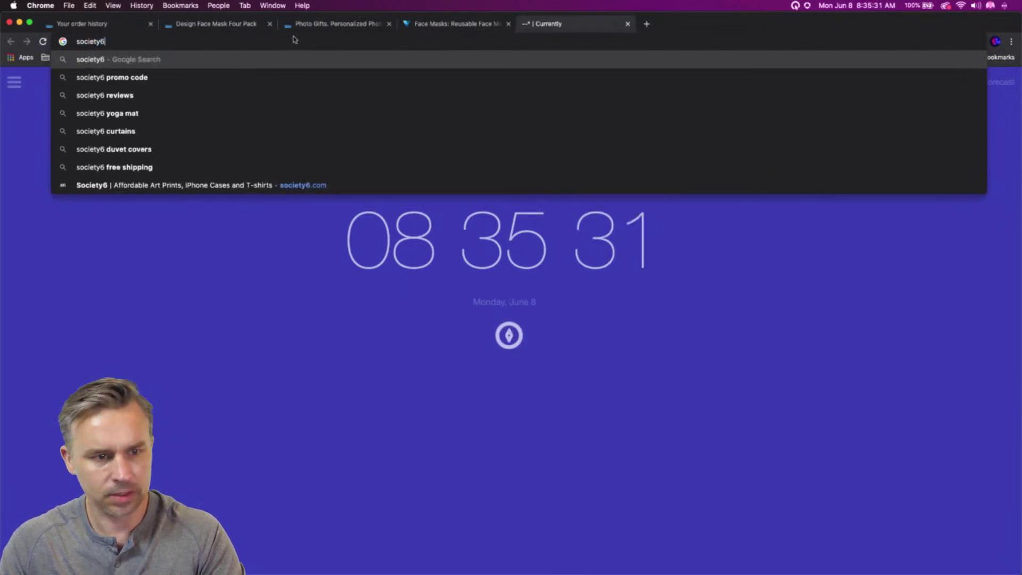
pyautogui.write('.co')
pyautogui.press('Return')
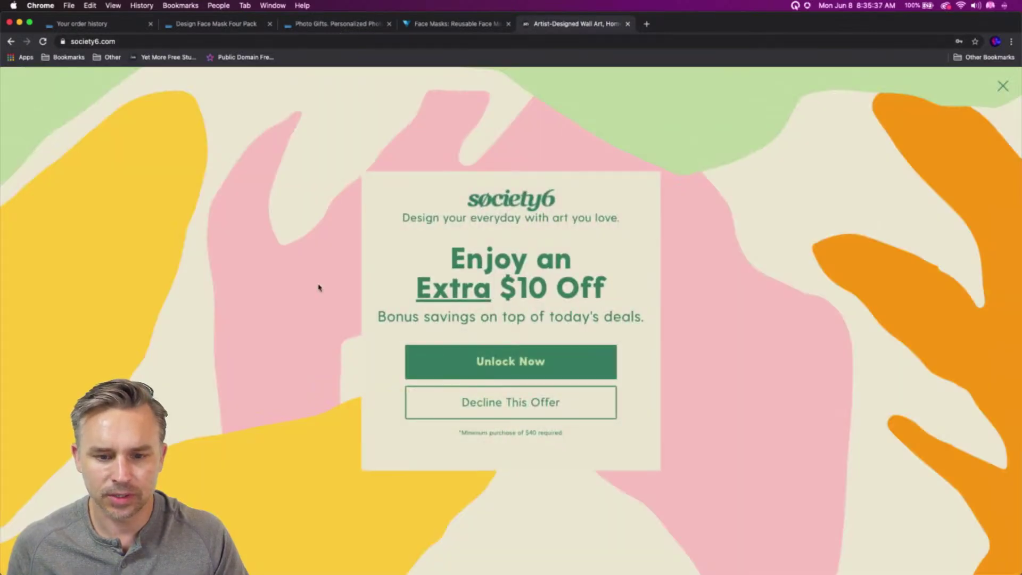
pyautogui.click(1002, 86)
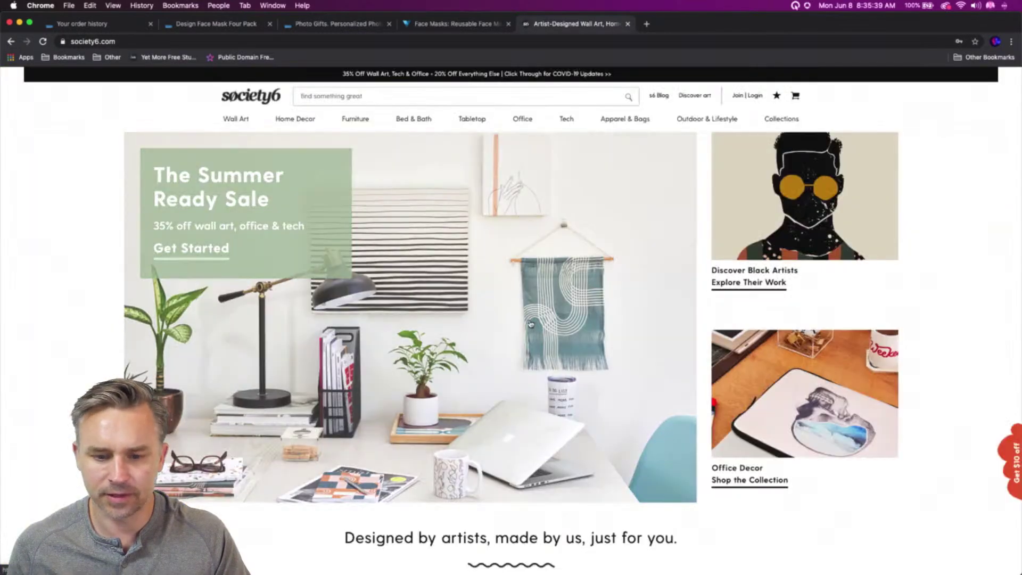
pyautogui.scroll(-6, 530, 320)
pyautogui.scroll(-8, 530, 319)
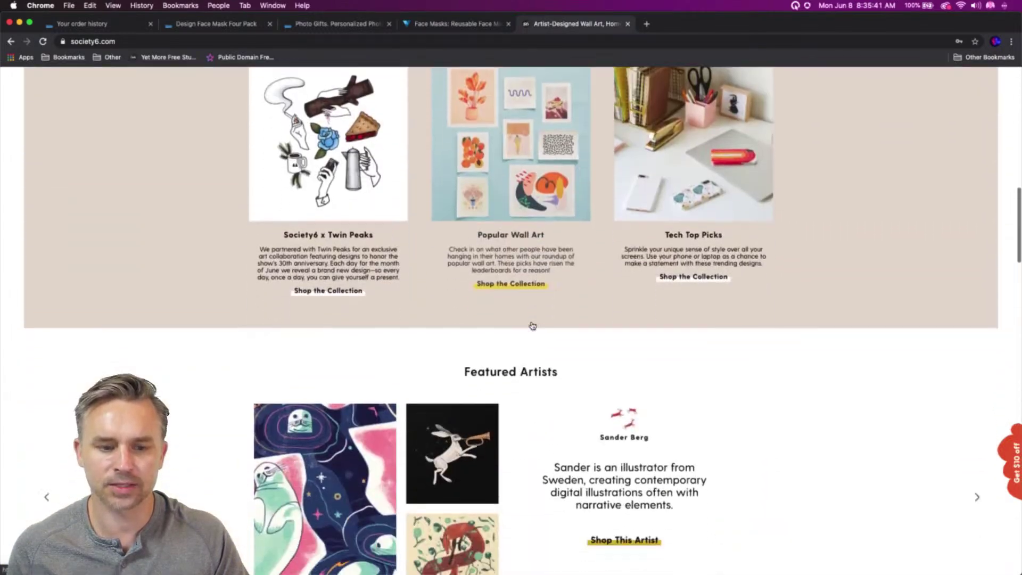
pyautogui.scroll(-5, 531, 325)
pyautogui.scroll(15, 533, 325)
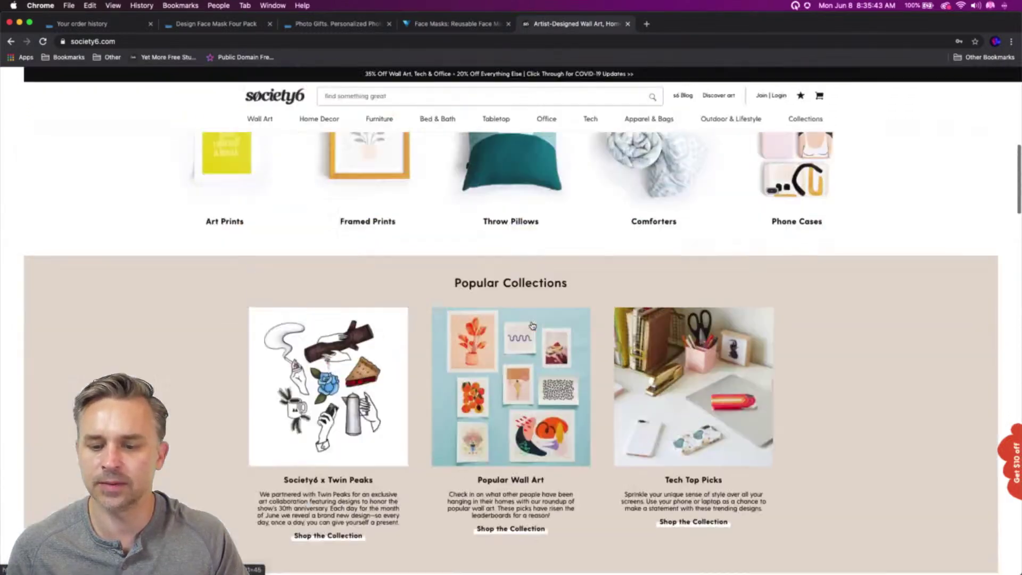
pyautogui.scroll(2, 532, 326)
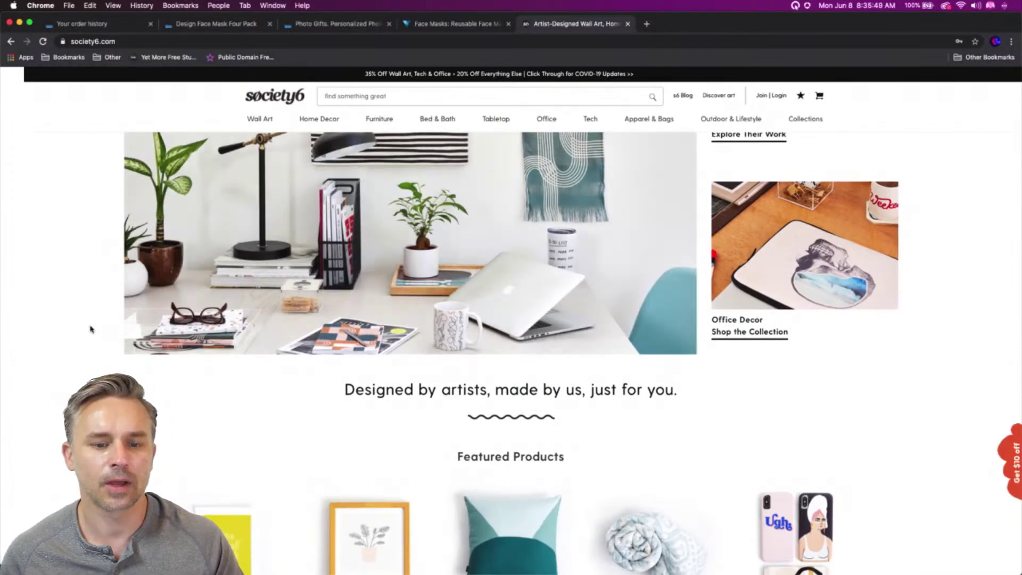
# Return to the Face Mask Four Pack design and close the review of the four masks
pyautogui.click(218, 24)
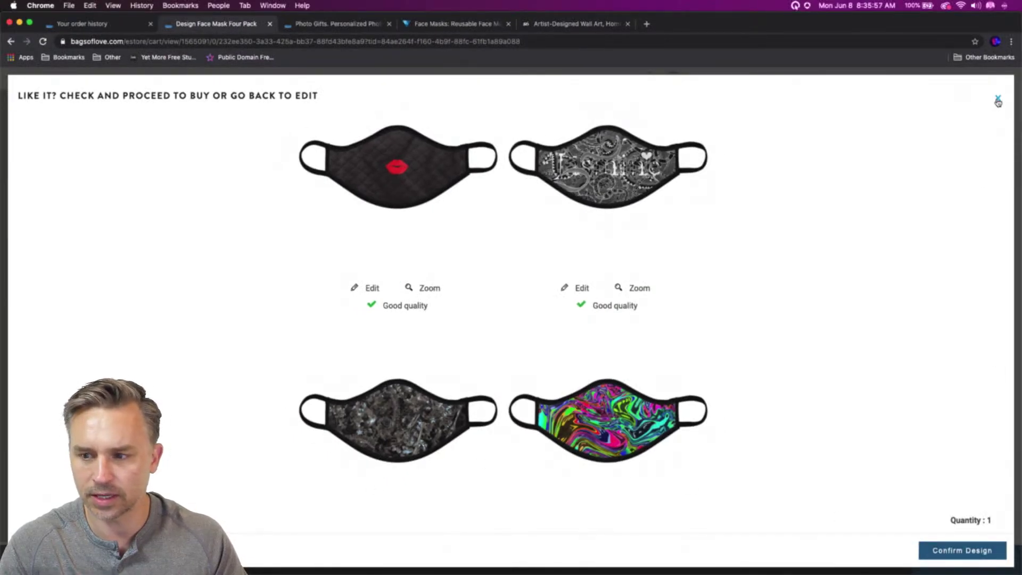
pyautogui.click(998, 98)
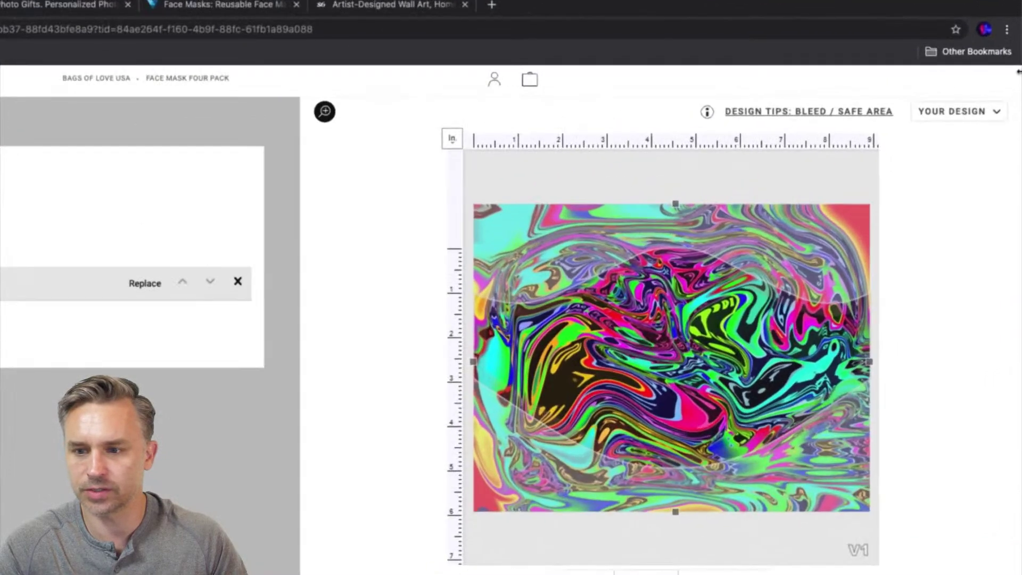
# Open the design help and read the Image advice on uploading from a computer, the number of images and the image library
pyautogui.moveTo(877, 99)
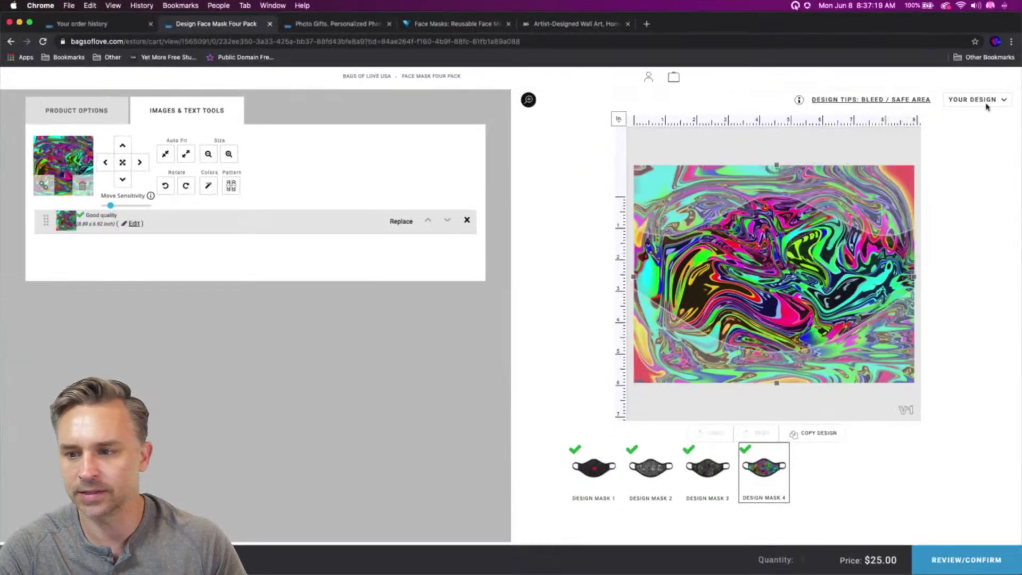
pyautogui.moveTo(986, 106)
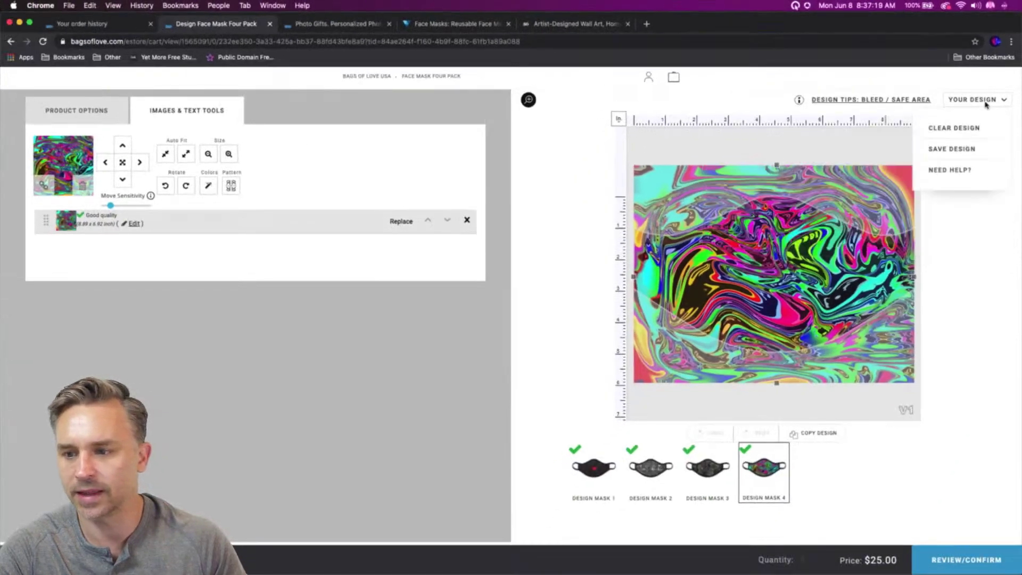
pyautogui.click(936, 170)
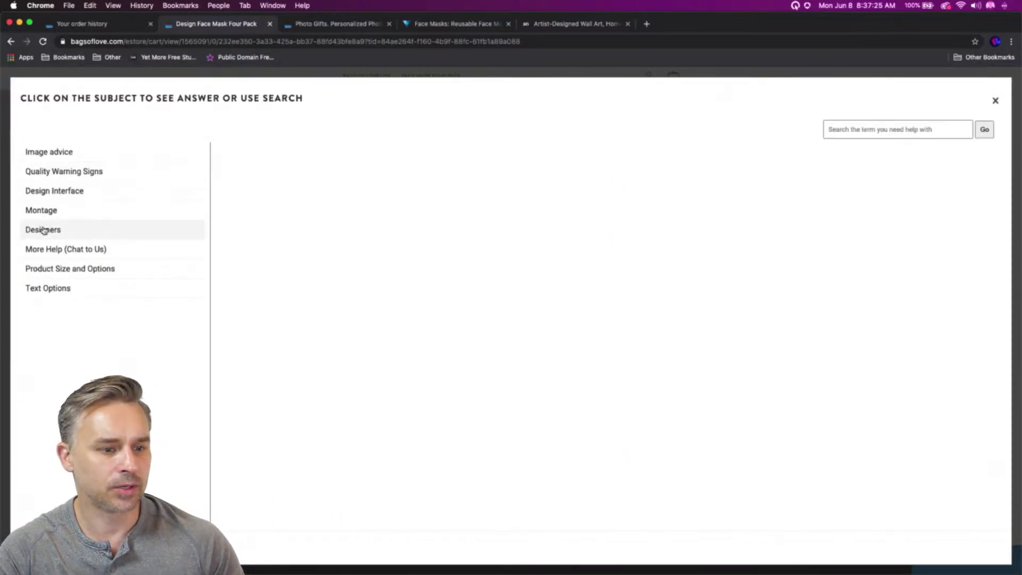
pyautogui.click(36, 153)
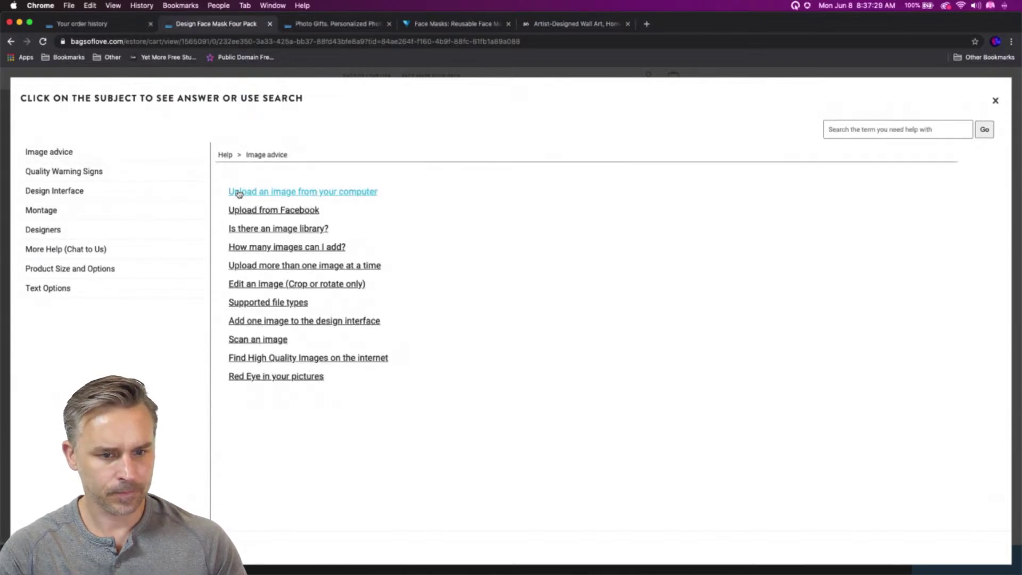
pyautogui.click(239, 193)
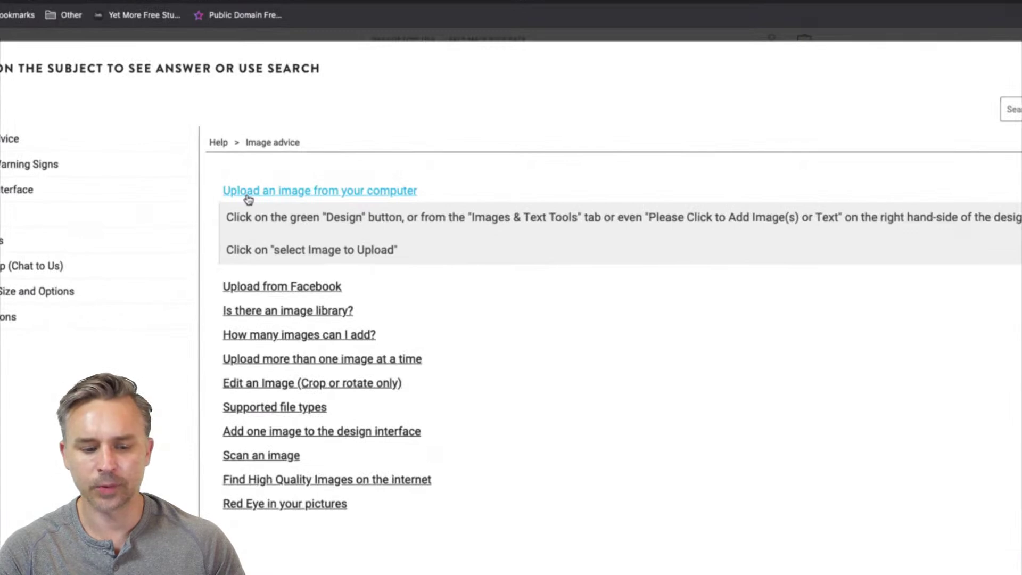
pyautogui.click(243, 334)
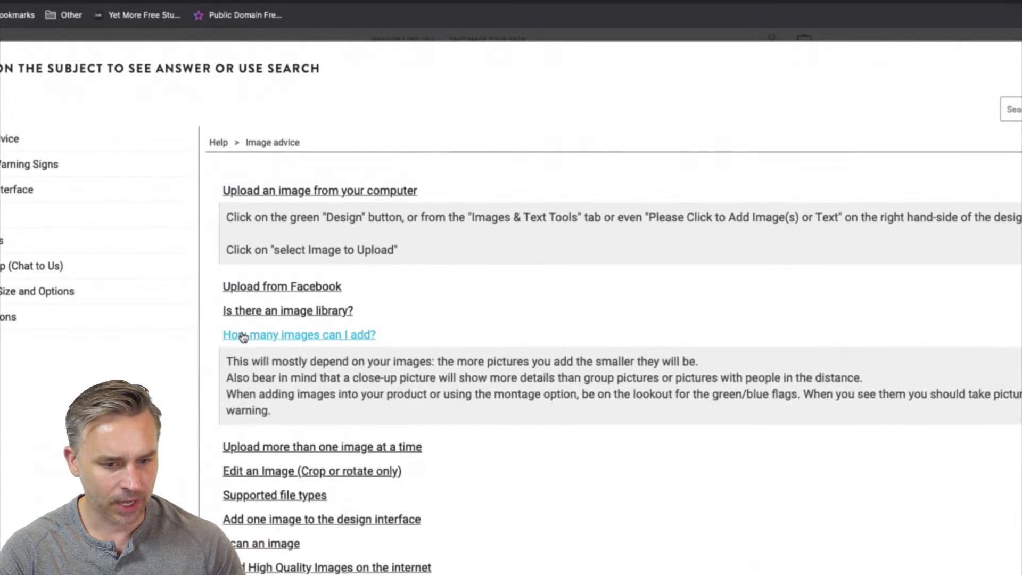
pyautogui.click(246, 314)
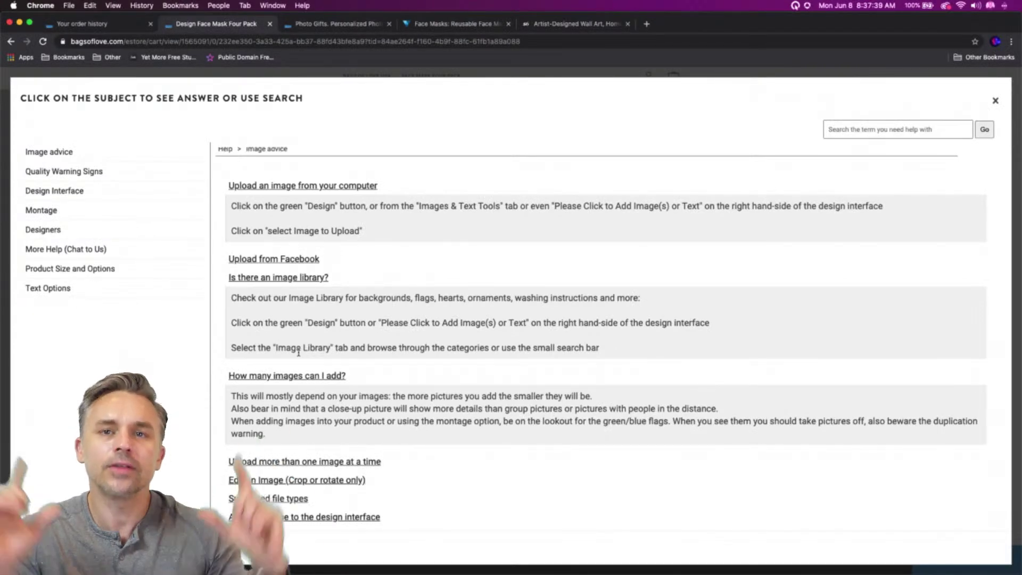
# Minimize the browser window and switch to Photoshop with the MasksBegin.psd document
pyautogui.click(19, 23)
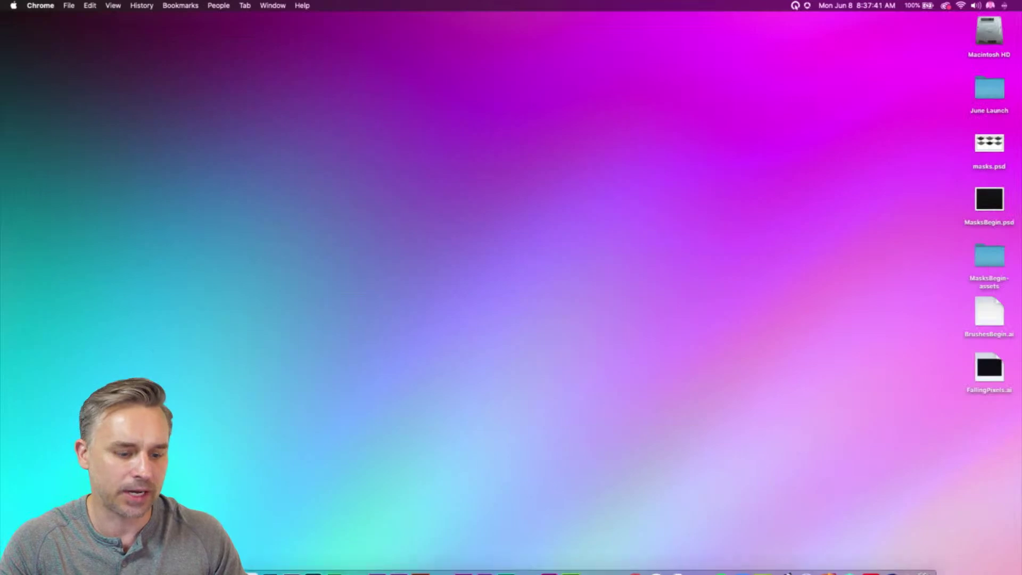
pyautogui.moveTo(261, 560)
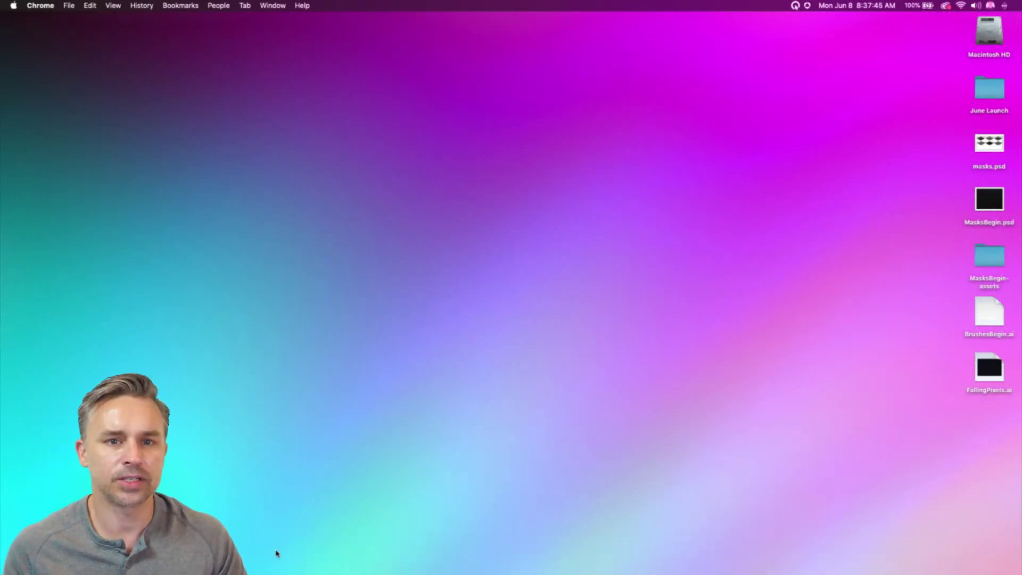
pyautogui.click(270, 567)
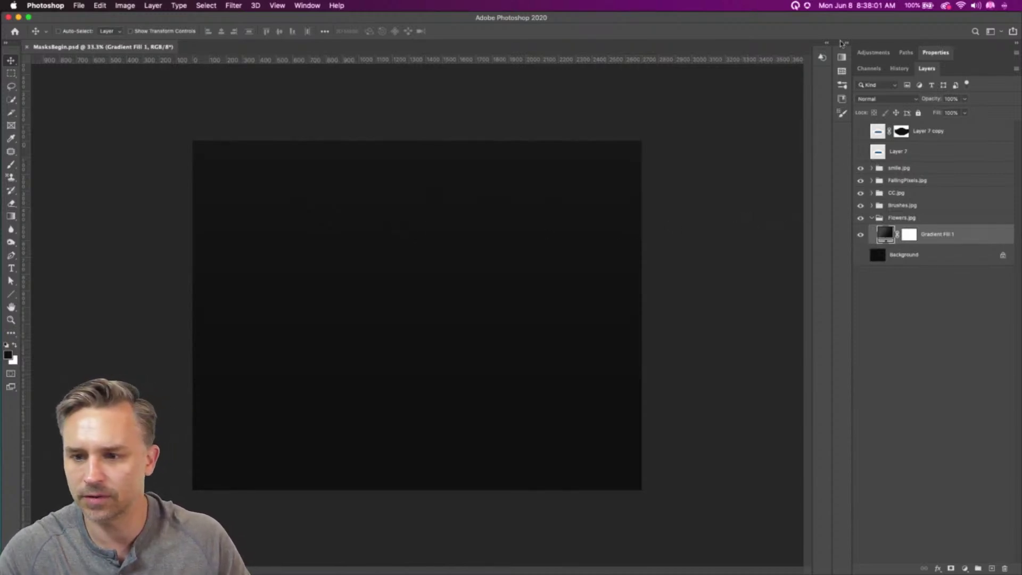
# Try red and pink gradient presets on Gradient Fill 1 and hide the smile.jpg, FallingPixels.jpg, CC.jpg and Brushes.jpg groups
pyautogui.click(847, 43)
pyautogui.click(716, 165)
pyautogui.click(751, 166)
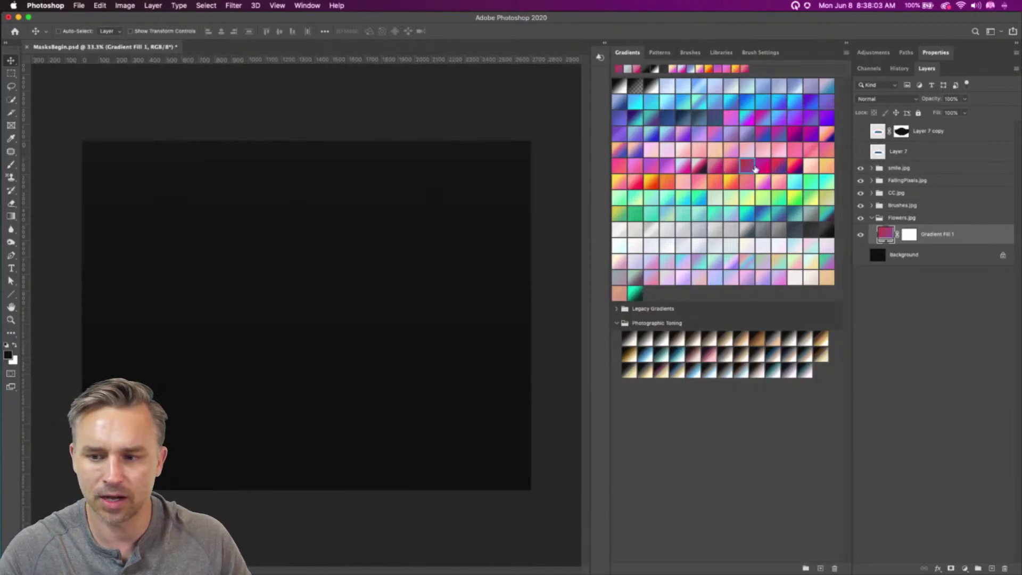
pyautogui.moveTo(861, 168); pyautogui.dragTo(860, 208)
# Try several gradient presets on the Gradient Fill 1 layer and settle on the yellow-to-pink one
pyautogui.click(670, 171)
pyautogui.click(744, 127)
pyautogui.click(745, 113)
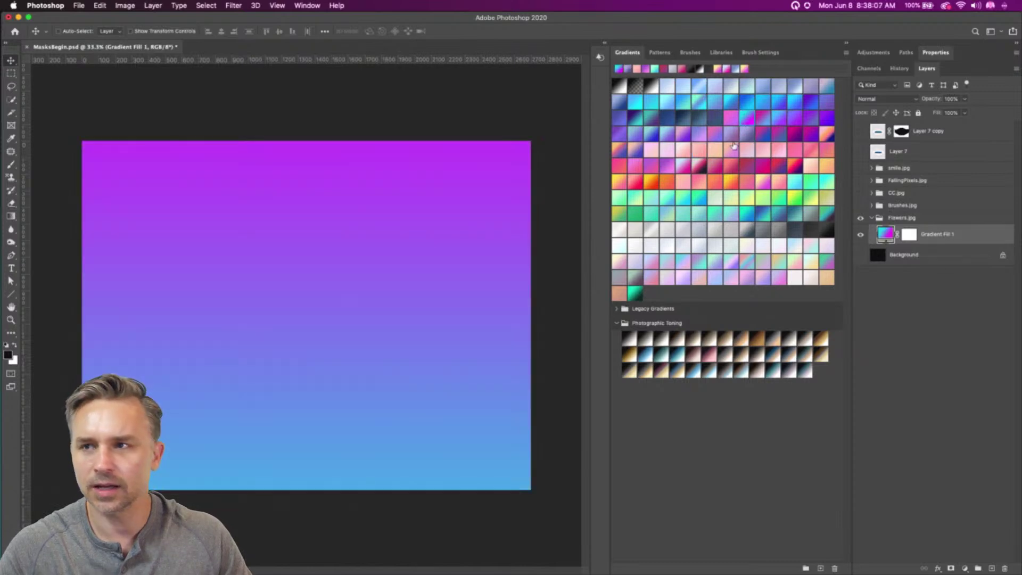
pyautogui.click(727, 179)
pyautogui.click(683, 199)
pyautogui.click(651, 182)
pyautogui.click(620, 182)
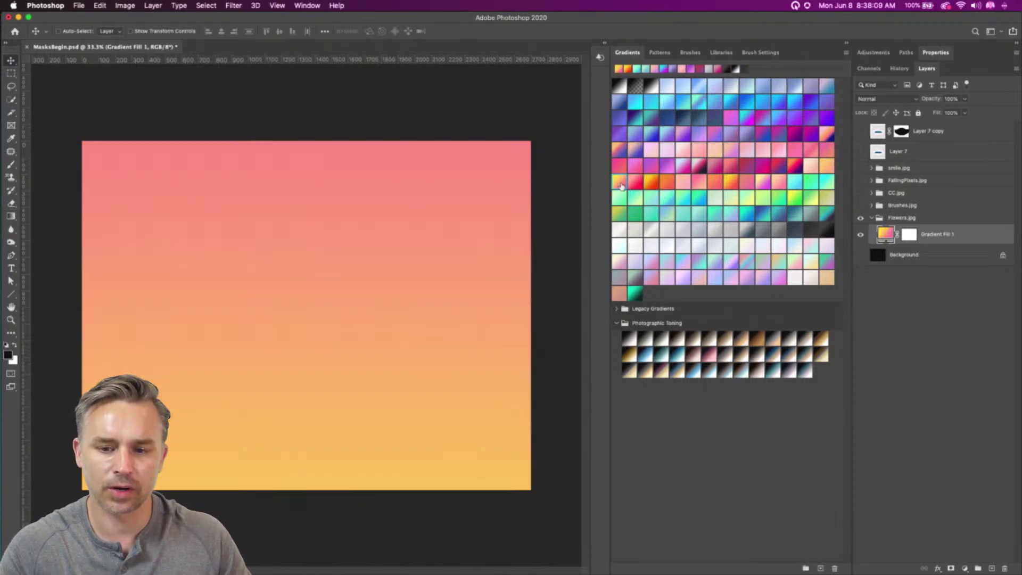
# Try a red preset on the Gradient Fill 1 layer and switch it to the orange-red to yellow gradient
pyautogui.click(633, 186)
pyautogui.click(652, 183)
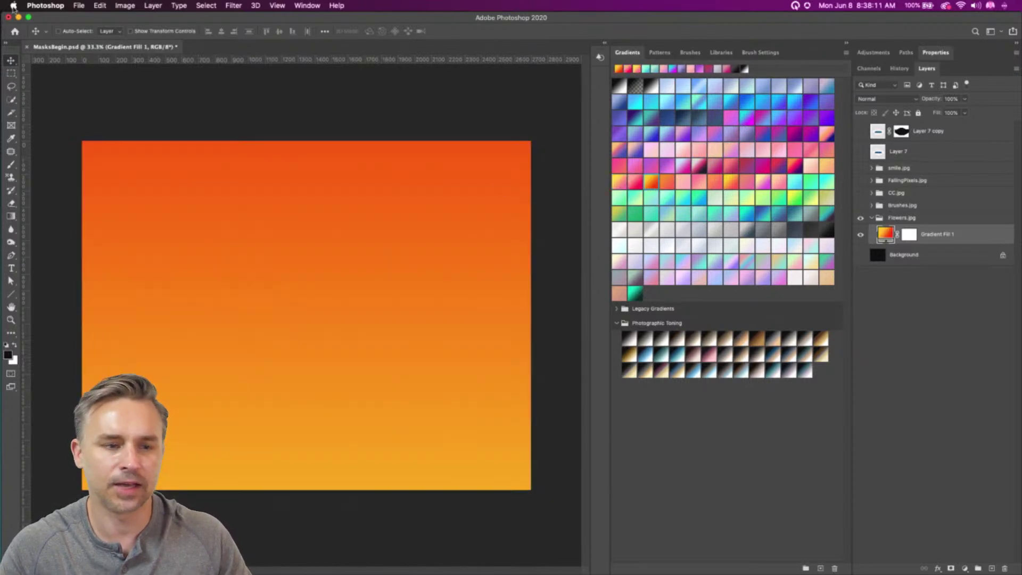
# Enter 9 by 7 inches at 300 pixels/inch as new document settings and close them without creating a document
pyautogui.click(84, 5)
pyautogui.click(90, 18)
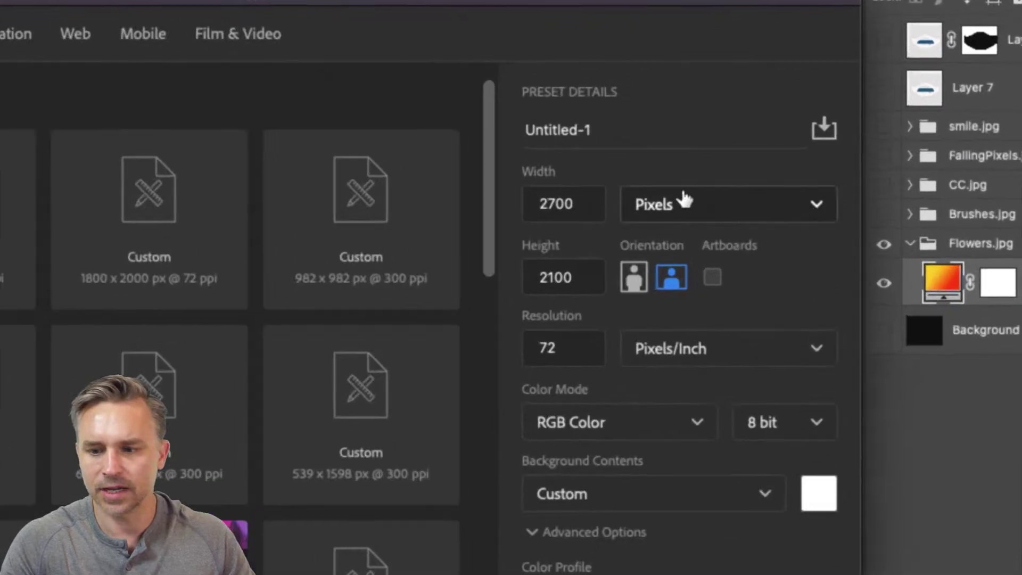
pyautogui.click(784, 204)
pyautogui.click(680, 295)
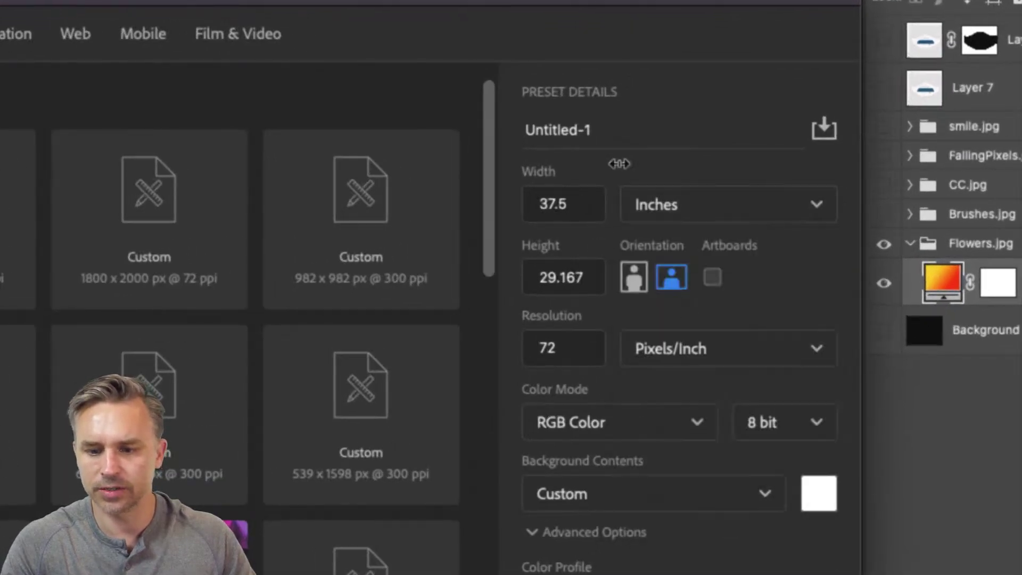
pyautogui.doubleClick(584, 205)
pyautogui.write('9')
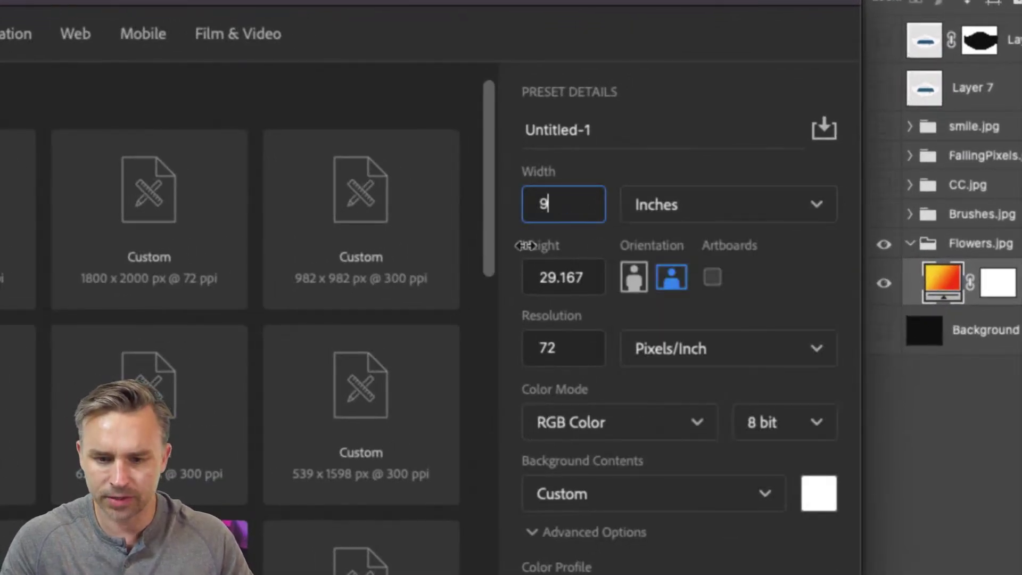
pyautogui.press('Tab')
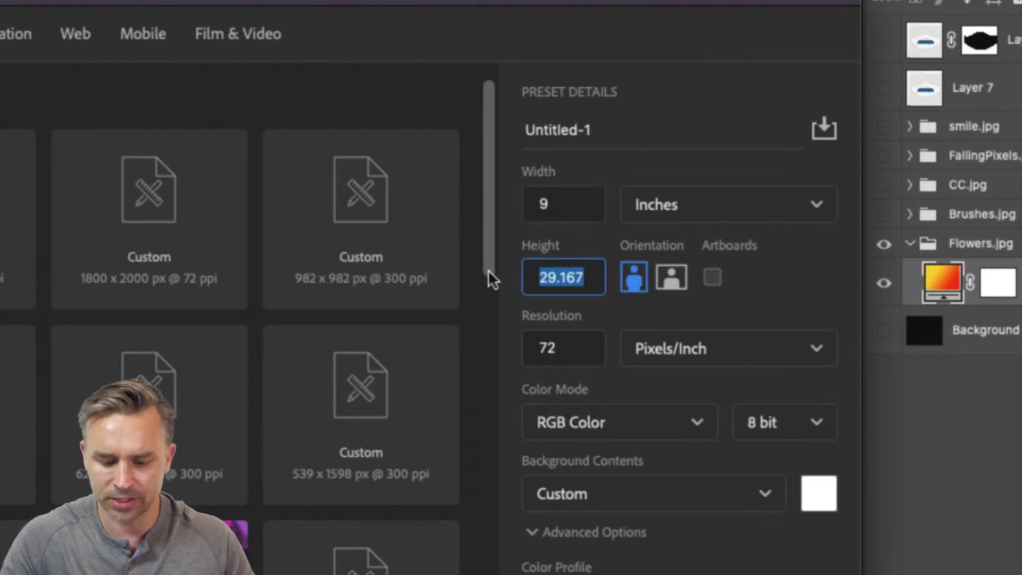
pyautogui.write('7')
pyautogui.press('Tab')
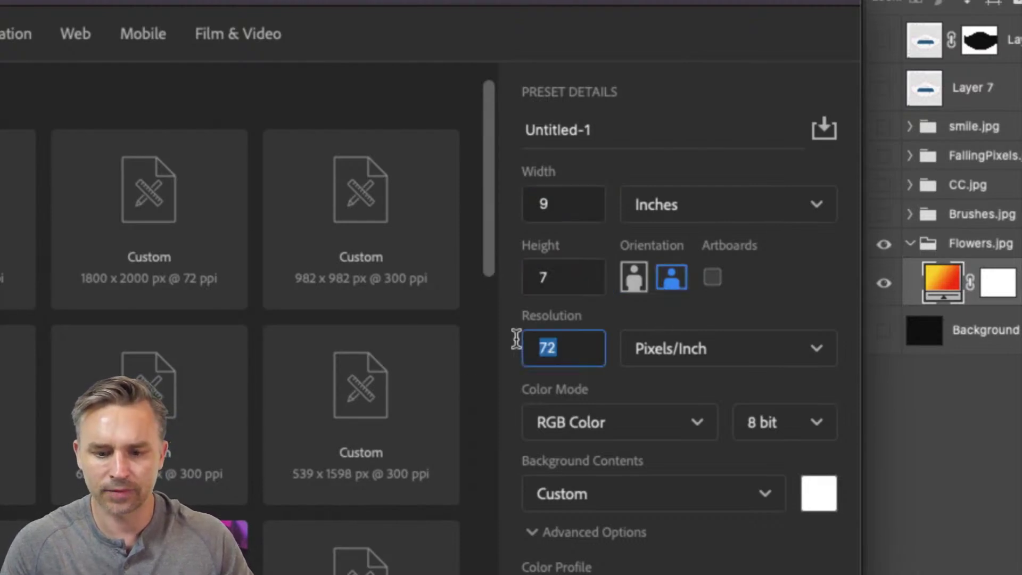
pyautogui.write('3000')
pyautogui.press('BackSpace')
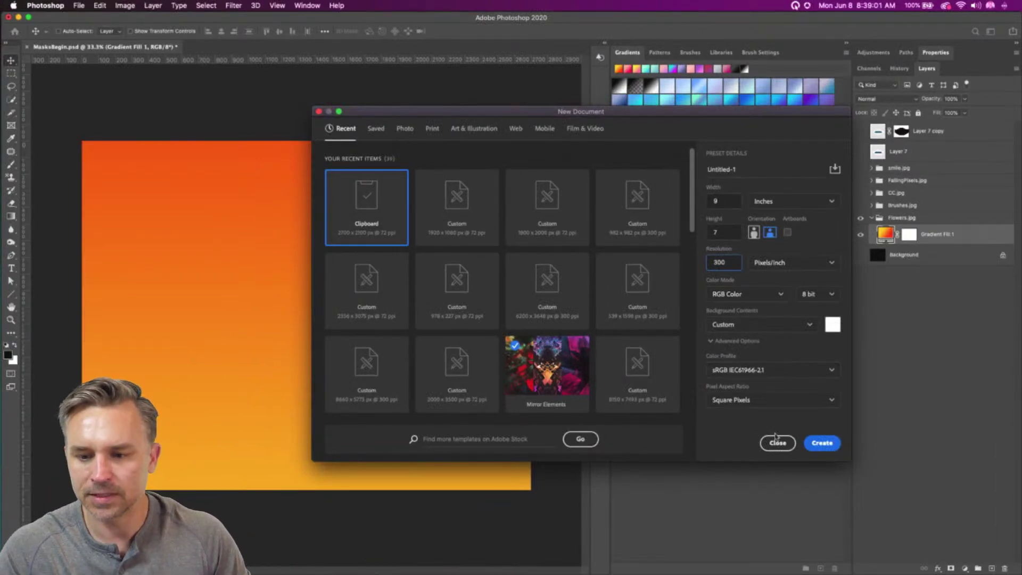
pyautogui.click(776, 445)
# Try a range of gradient presets on the Gradient Fill 1 layer and settle on the pale yellow-to-mint green one
pyautogui.click(659, 167)
pyautogui.click(715, 213)
pyautogui.click(780, 230)
pyautogui.click(793, 231)
pyautogui.click(780, 198)
pyautogui.click(786, 171)
pyautogui.click(768, 186)
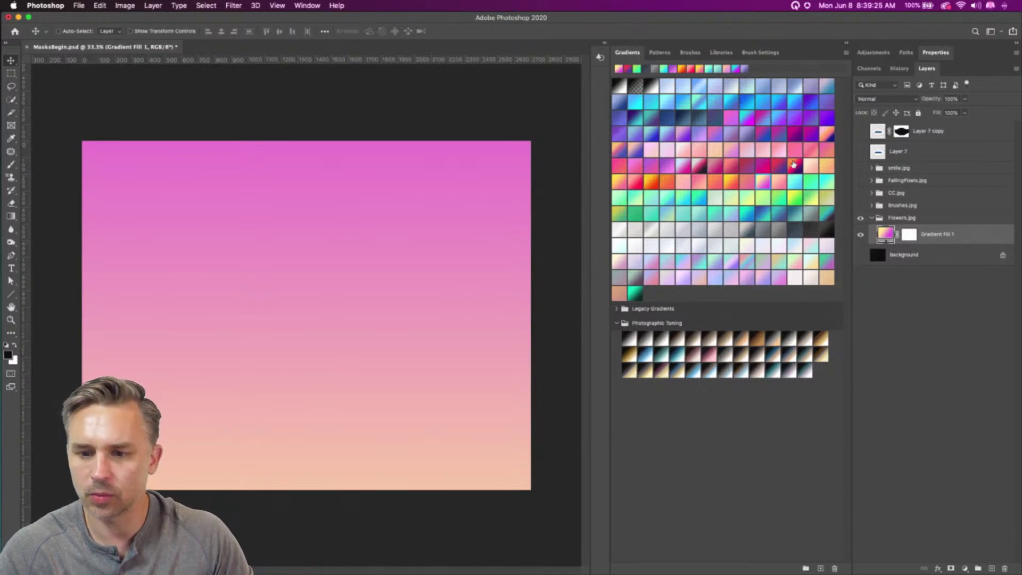
pyautogui.click(751, 107)
pyautogui.click(749, 197)
pyautogui.click(779, 167)
pyautogui.click(745, 228)
pyautogui.click(728, 202)
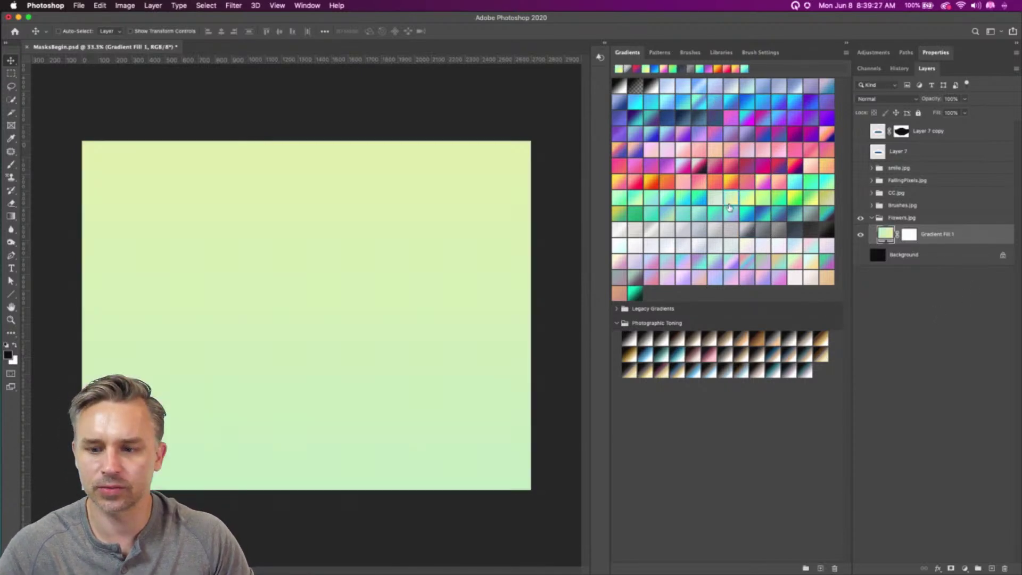
# Place the pink Astromeria flower from the Nature library and scale it down in the lower right of the canvas
pyautogui.click(720, 53)
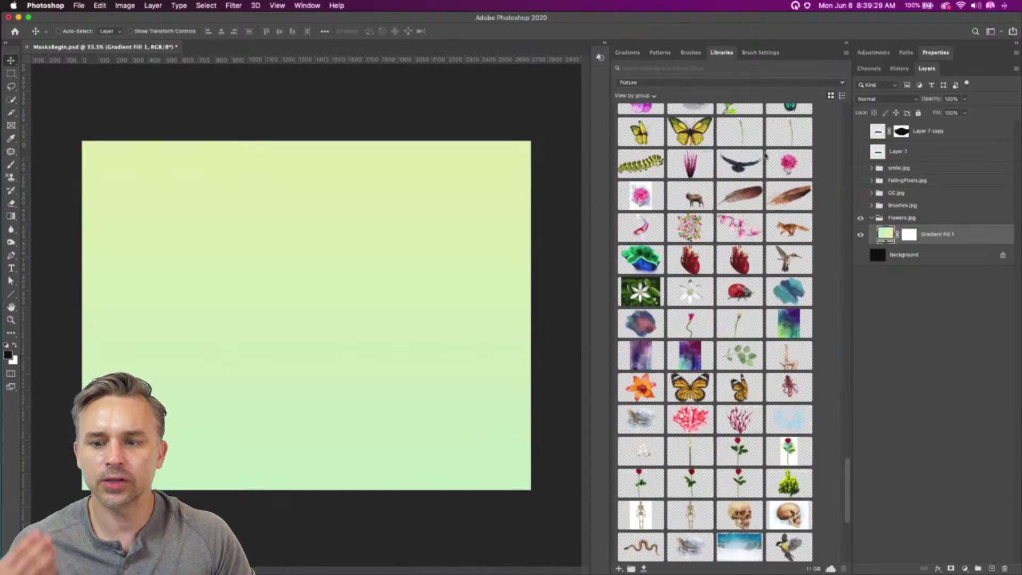
pyautogui.scroll(-5, 739, 329)
pyautogui.scroll(4, 739, 329)
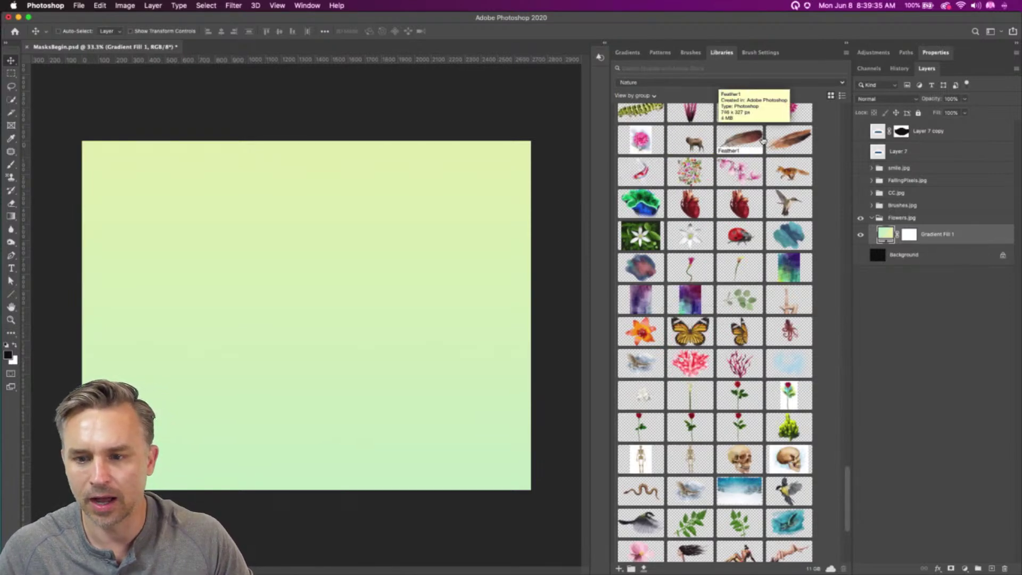
pyautogui.scroll(3, 763, 140)
pyautogui.scroll(3, 736, 148)
pyautogui.moveTo(736, 148); pyautogui.dragTo(448, 273)
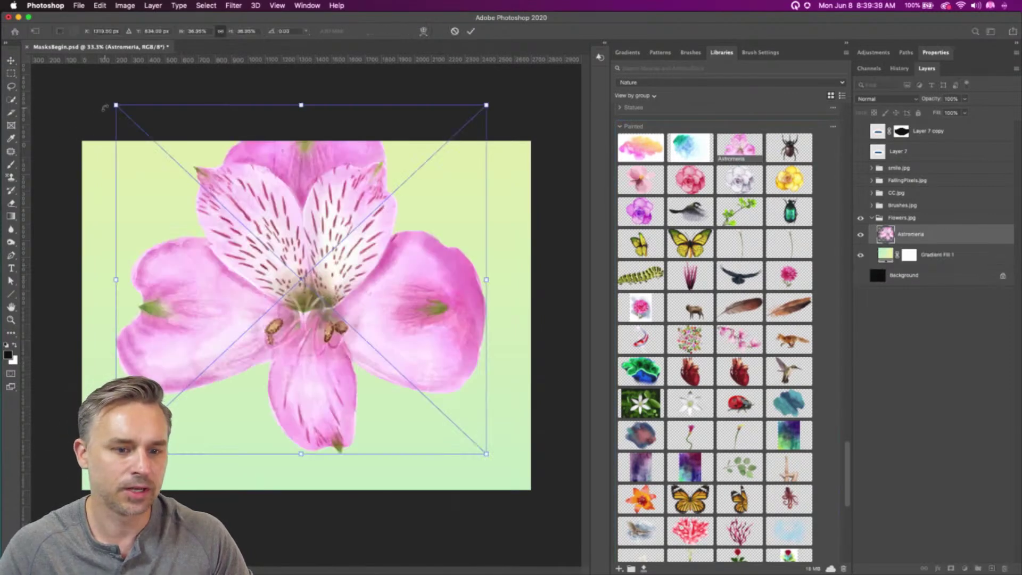
pyautogui.moveTo(116, 107); pyautogui.dragTo(299, 383)
pyautogui.press('Return')
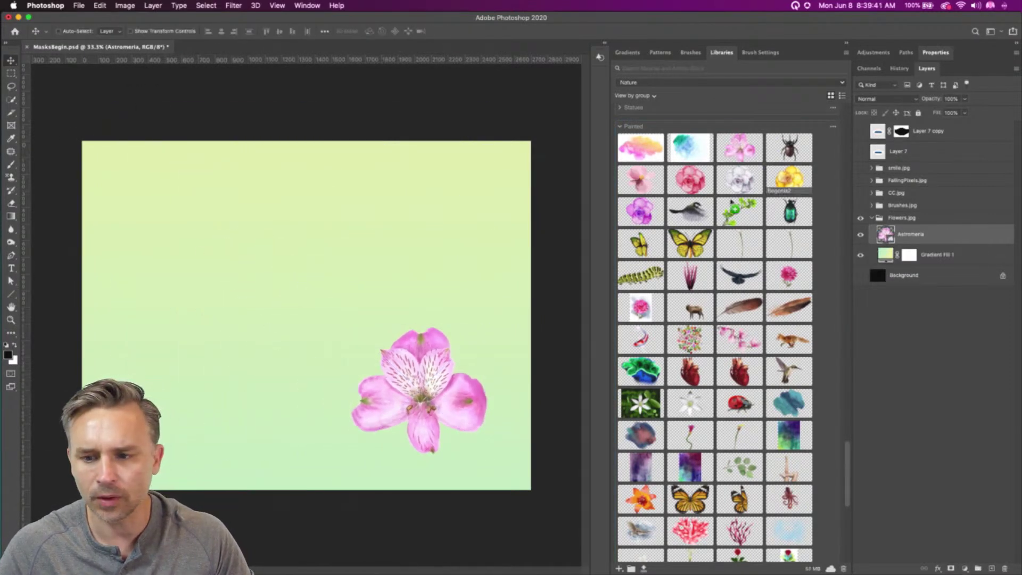
# Place the yellow Begonia2 flower from the library, scale it down and move it beside the pink Astromeria
pyautogui.moveTo(789, 179); pyautogui.dragTo(232, 275)
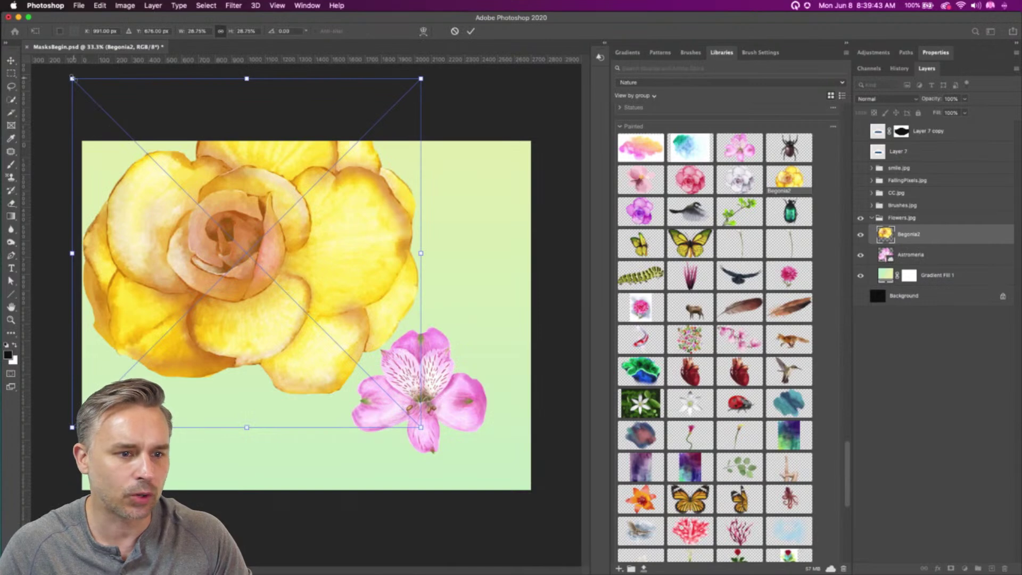
pyautogui.moveTo(68, 76); pyautogui.dragTo(296, 300)
pyautogui.press('Return')
pyautogui.moveTo(359, 388); pyautogui.dragTo(319, 366)
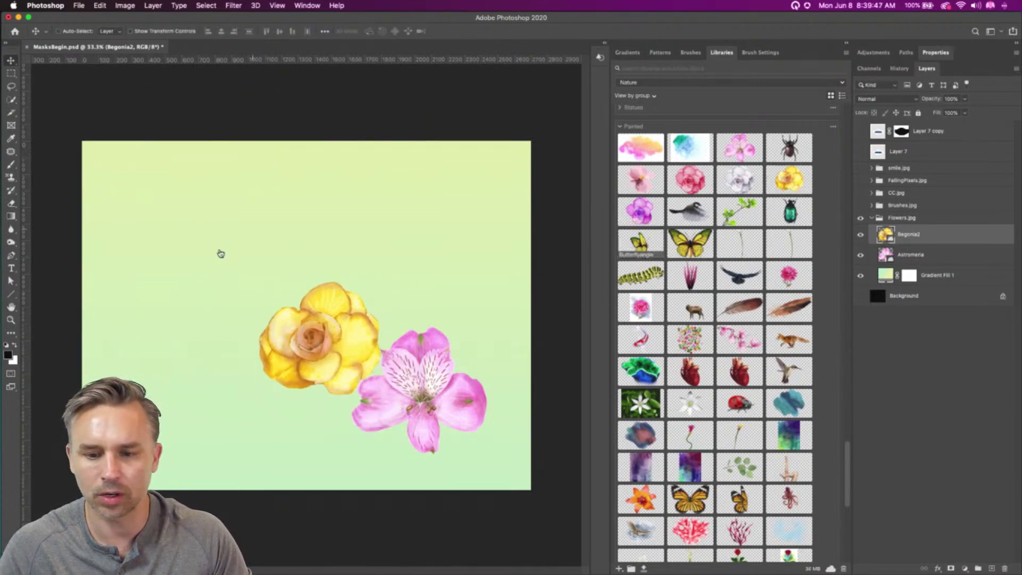
# Place the Butterflyangle butterfly from the library, scale it down and move it to the left edge of the yellow flower
pyautogui.moveTo(233, 246); pyautogui.dragTo(165, 279)
pyautogui.moveTo(58, 118); pyautogui.dragTo(234, 366)
pyautogui.press('Return')
pyautogui.moveTo(256, 406); pyautogui.dragTo(237, 321)
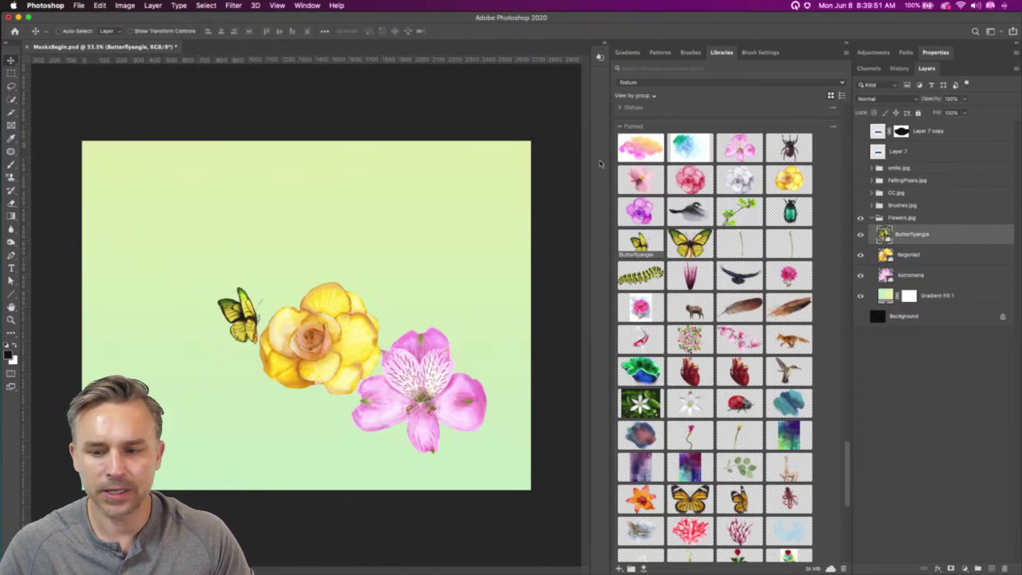
# Place the pink Begonia flower from the library, shrink it and fit it above the Astromeria beside the yellow flower
pyautogui.moveTo(629, 179); pyautogui.dragTo(369, 272)
pyautogui.moveTo(194, 97); pyautogui.dragTo(402, 333)
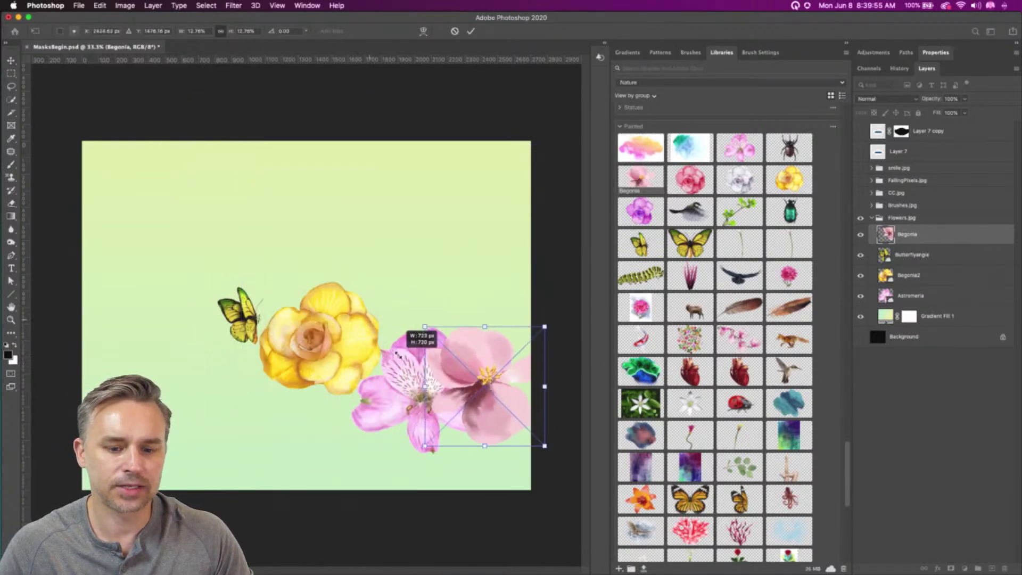
pyautogui.moveTo(445, 379); pyautogui.dragTo(382, 279)
pyautogui.moveTo(335, 230); pyautogui.dragTo(387, 286)
pyautogui.press('Return')
pyautogui.moveTo(429, 326); pyautogui.dragTo(390, 310)
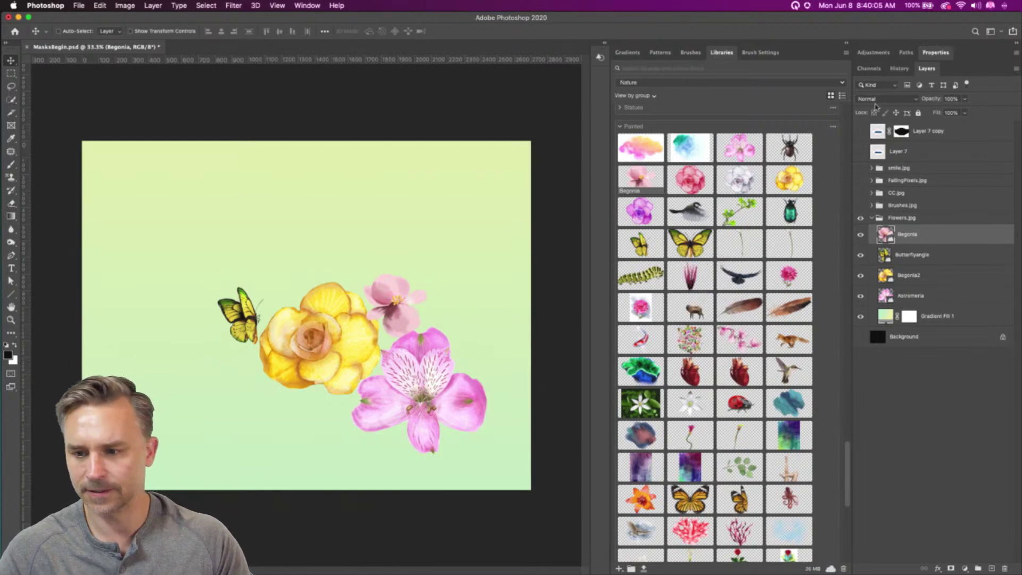
# Show and expand the smile.jpg layer group and select its Gradient Fill 2 layer
pyautogui.click(860, 168)
pyautogui.click(873, 168)
pyautogui.click(872, 170)
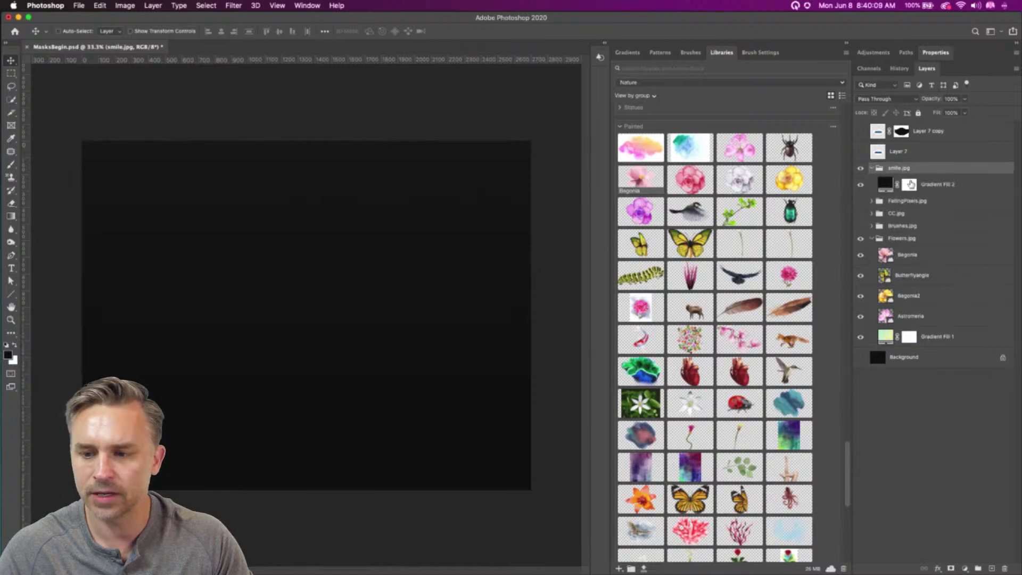
pyautogui.click(878, 184)
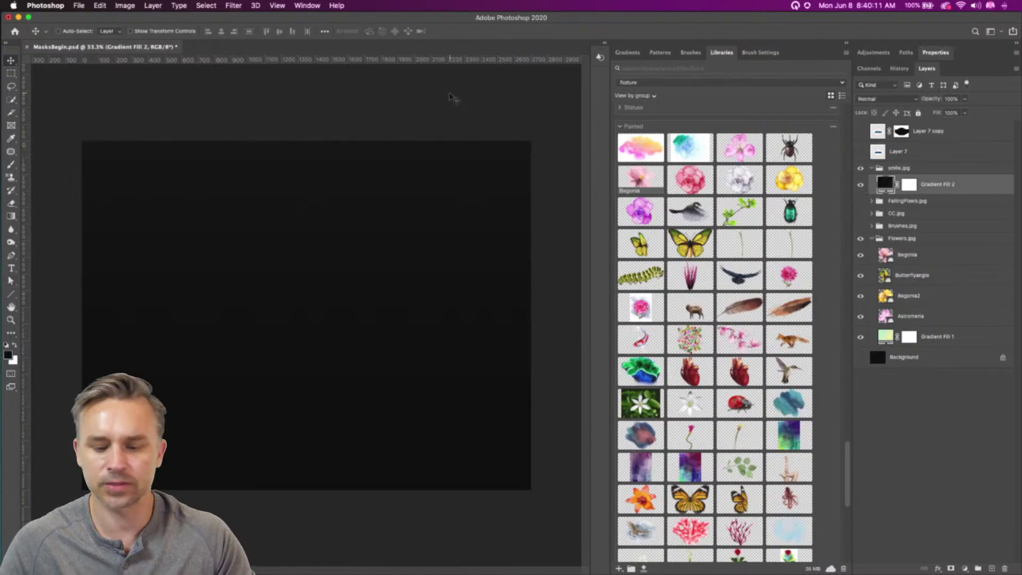
# Hide the rulers, fit the canvas to the window and collapse the Libraries panel group
pyautogui.press('super+r')
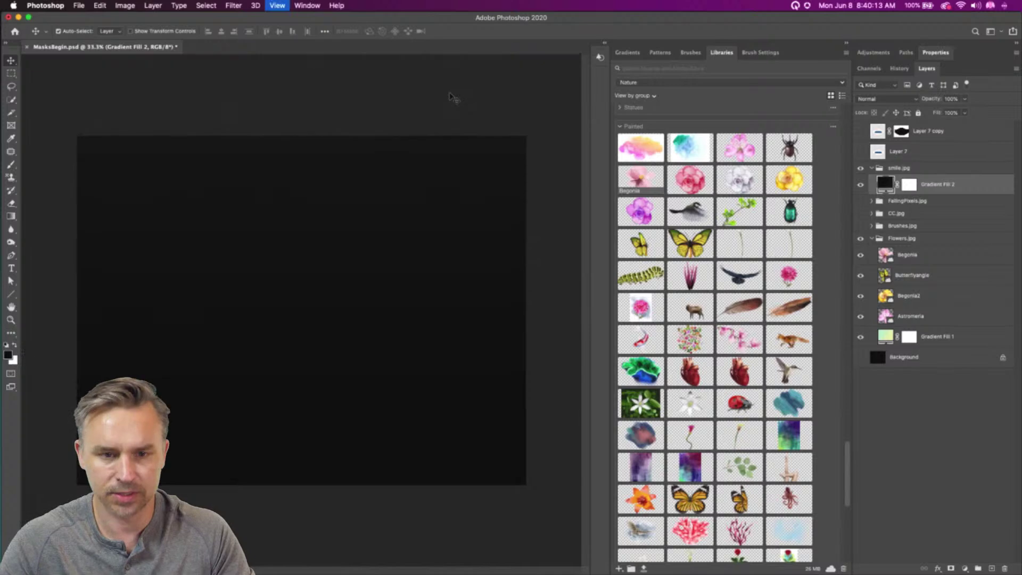
pyautogui.press('super+0')
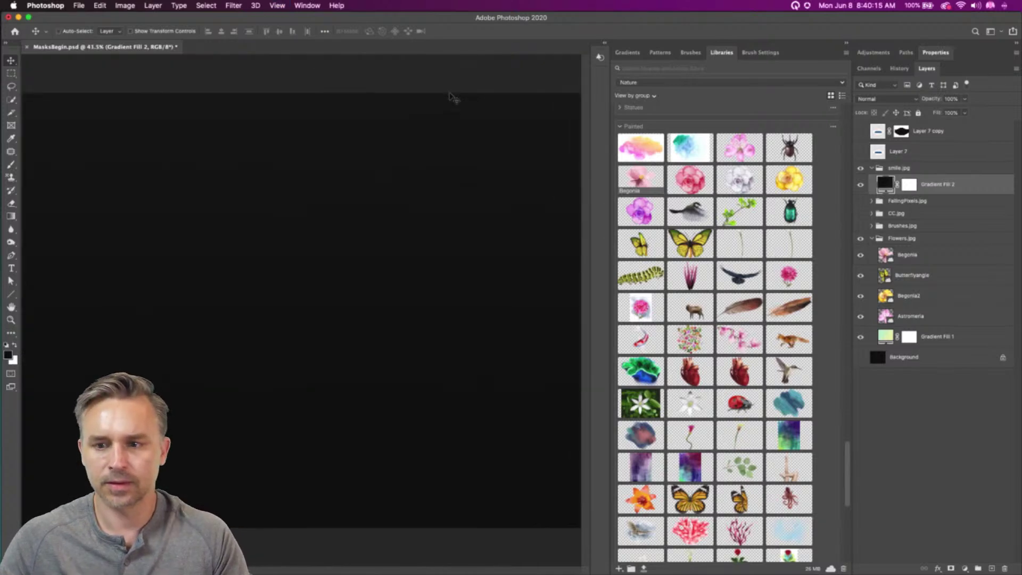
pyautogui.click(847, 44)
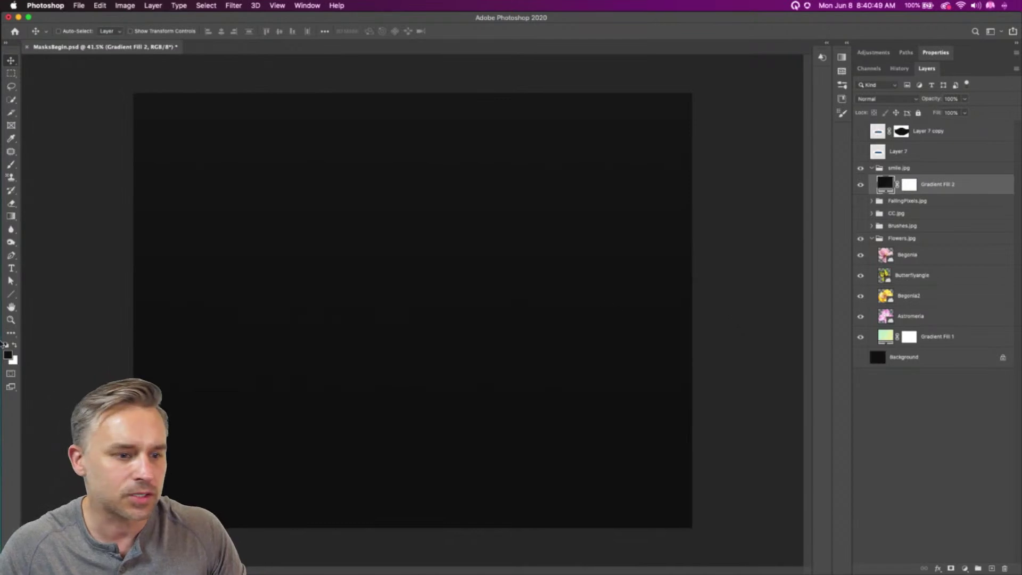
# Add white script text reading "Smile" over the dark background in the smile.jpg group
pyautogui.click(11, 268)
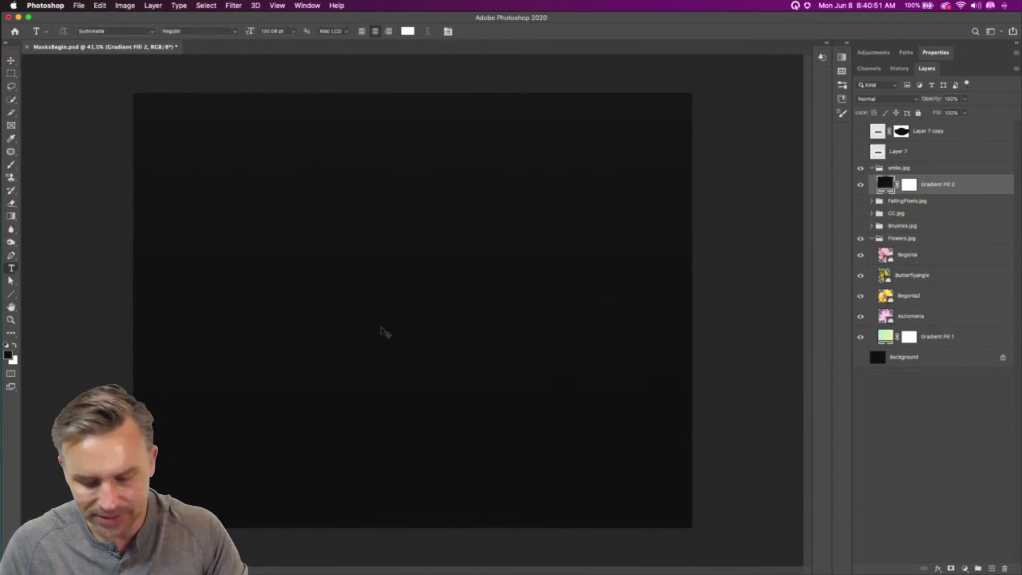
pyautogui.press('super+equal')
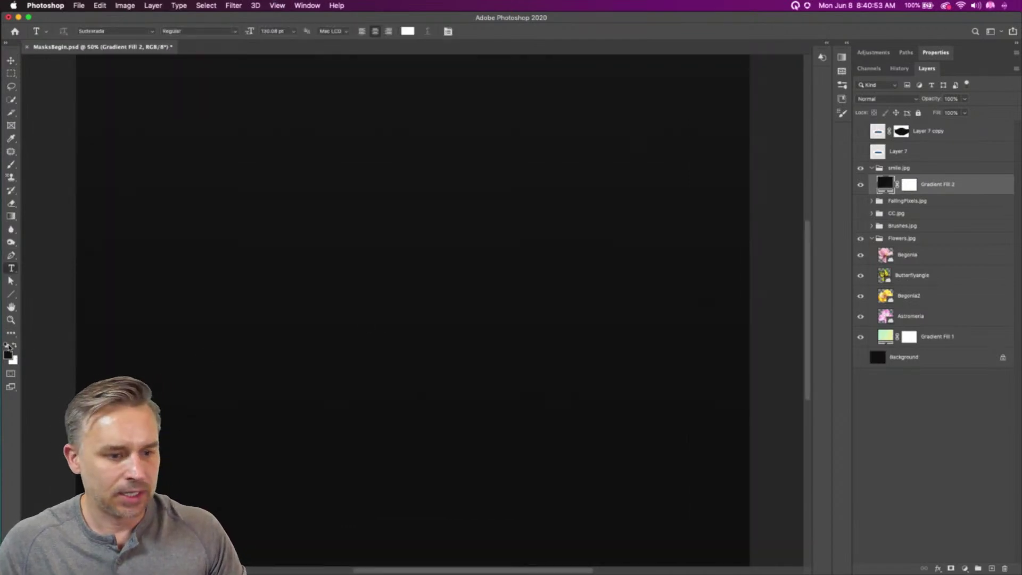
pyautogui.click(14, 345)
pyautogui.click(323, 301)
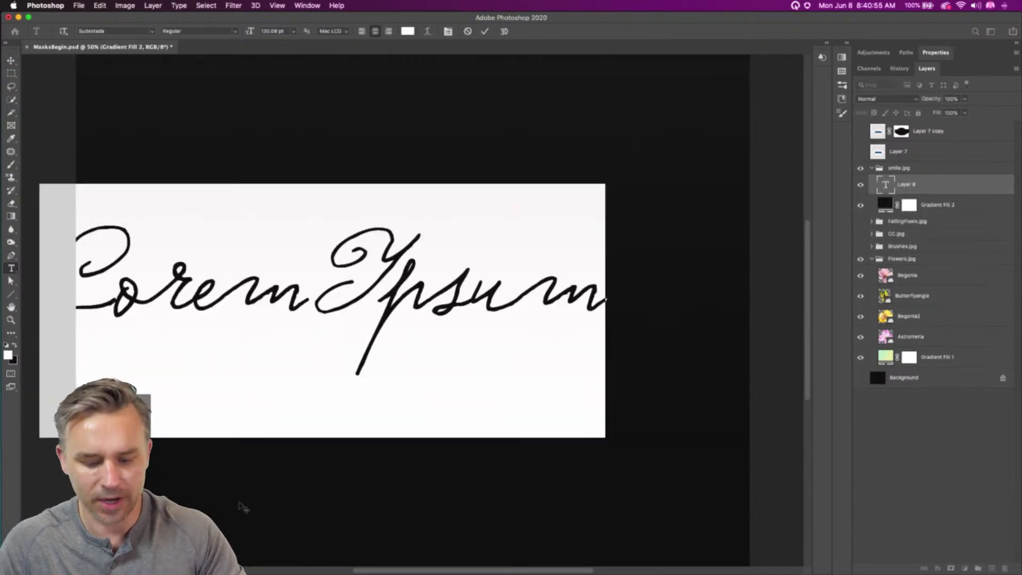
pyautogui.write('Smile')
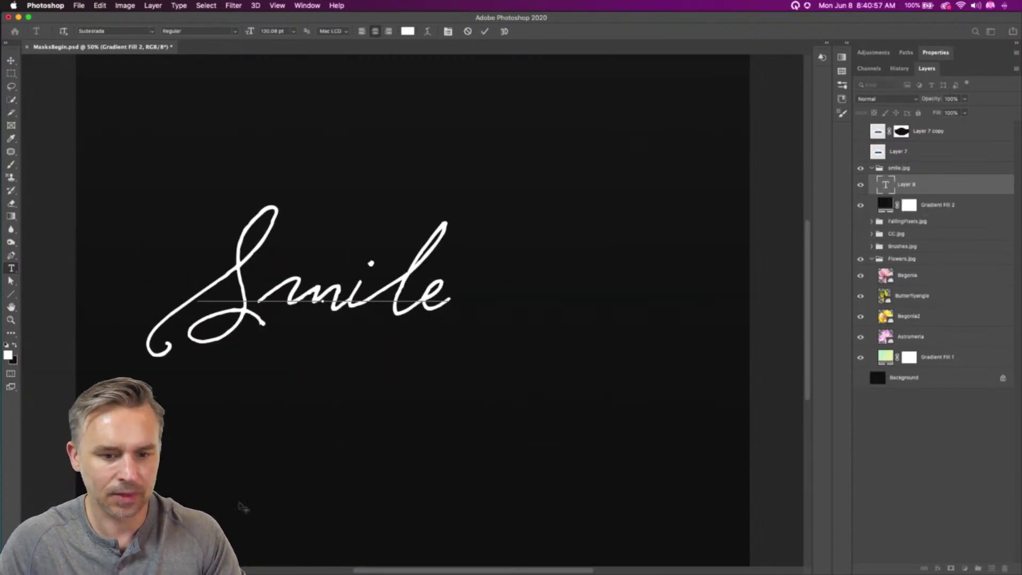
pyautogui.click(10, 60)
# Scale the Smile text down to about 62 pt and place it near the centre of the canvas
pyautogui.moveTo(274, 277); pyautogui.dragTo(373, 300)
pyautogui.press('super+t')
pyautogui.moveTo(245, 209); pyautogui.dragTo(381, 368)
pyautogui.moveTo(460, 407); pyautogui.dragTo(386, 350)
pyautogui.press('Return')
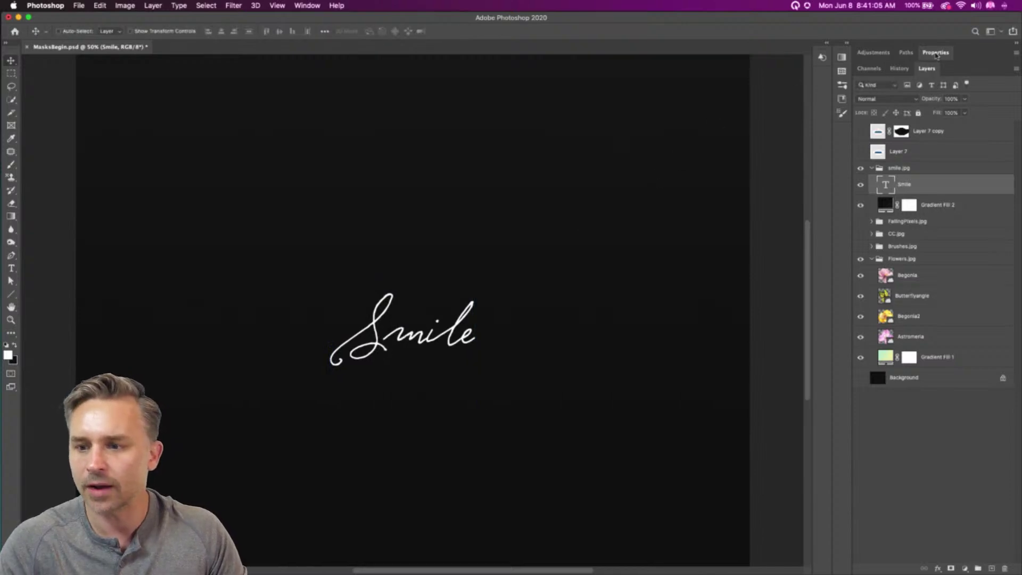
# Show the Smile text's properties and look over the available font families without changing the font
pyautogui.click(936, 54)
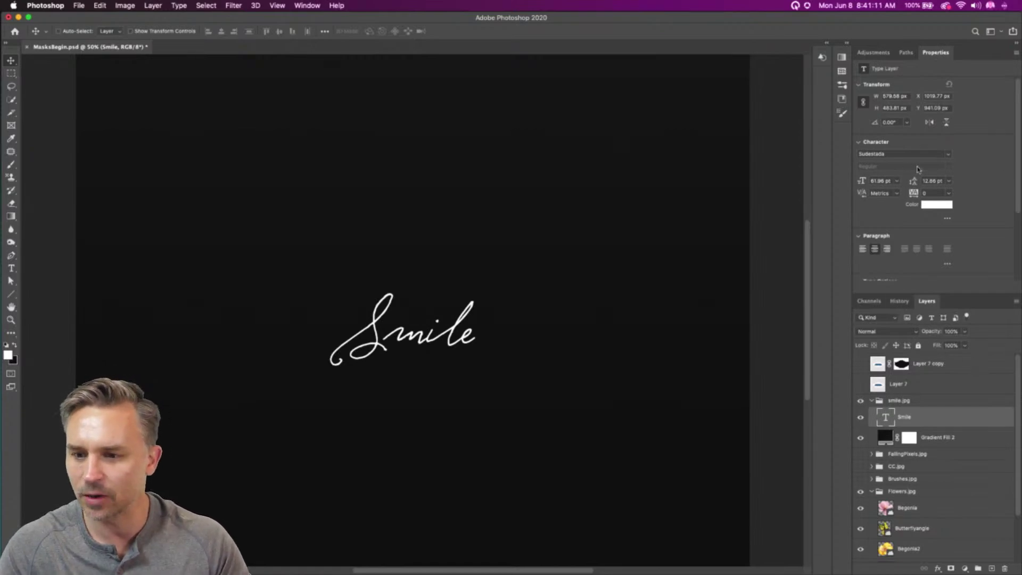
pyautogui.click(947, 153)
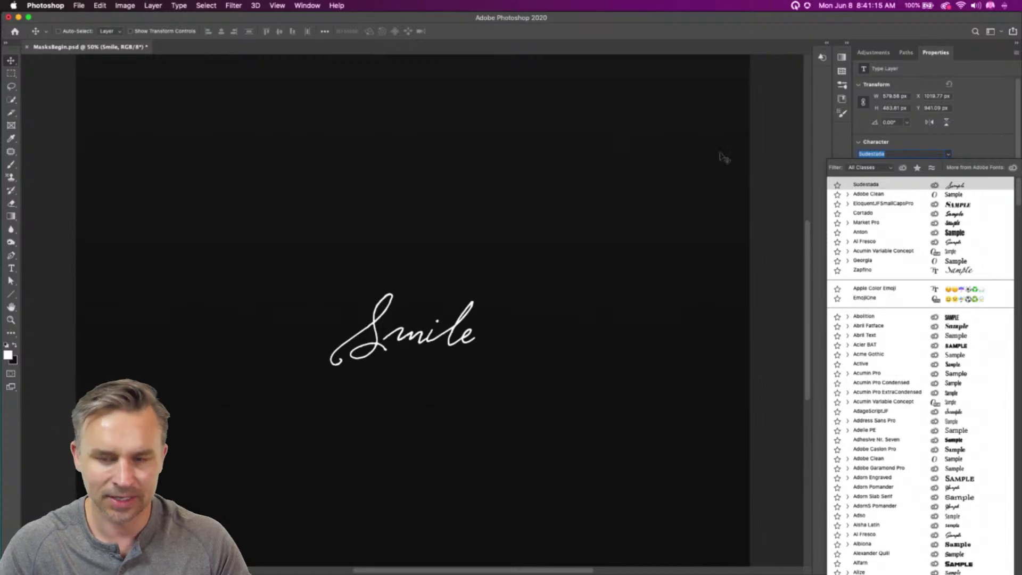
pyautogui.click(511, 201)
# Duplicate the Smile text directly above the original and change the copy's wording to "Hello"
pyautogui.moveTo(404, 367); pyautogui.dragTo(388, 282)
pyautogui.moveTo(384, 244); pyautogui.dragTo(384, 245)
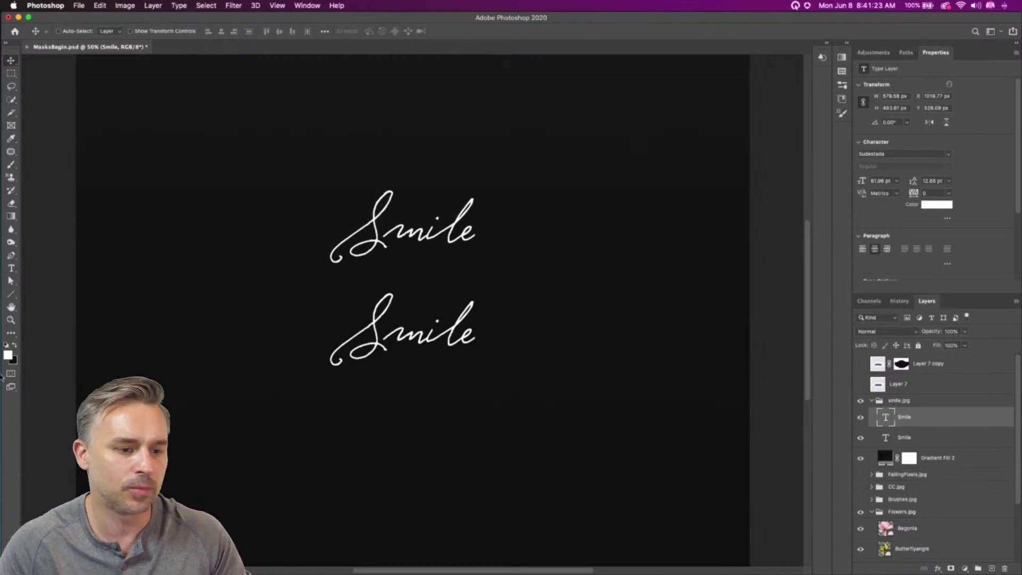
pyautogui.click(11, 280)
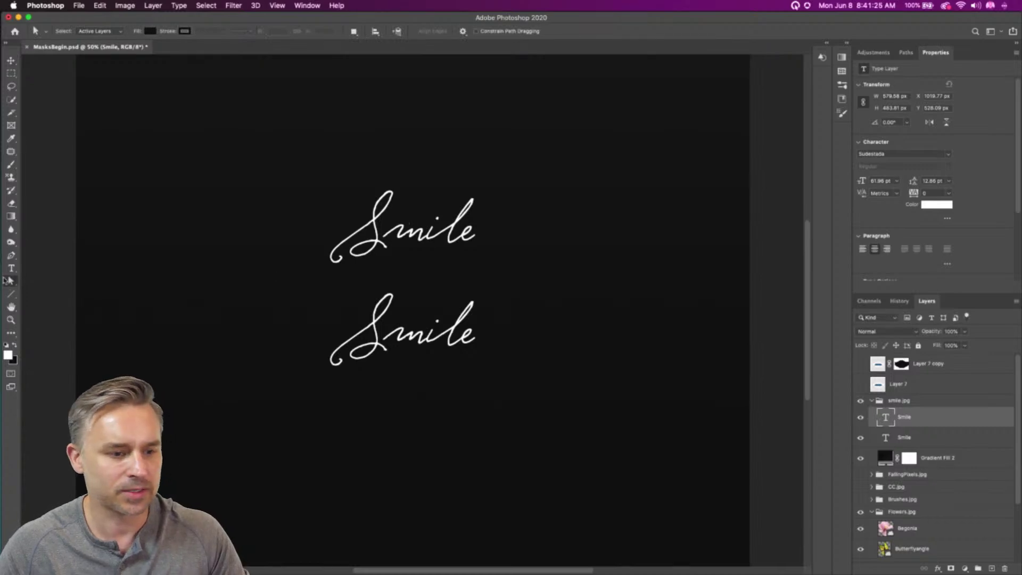
pyautogui.press('t')
pyautogui.doubleClick(444, 230)
pyautogui.write('Hello')
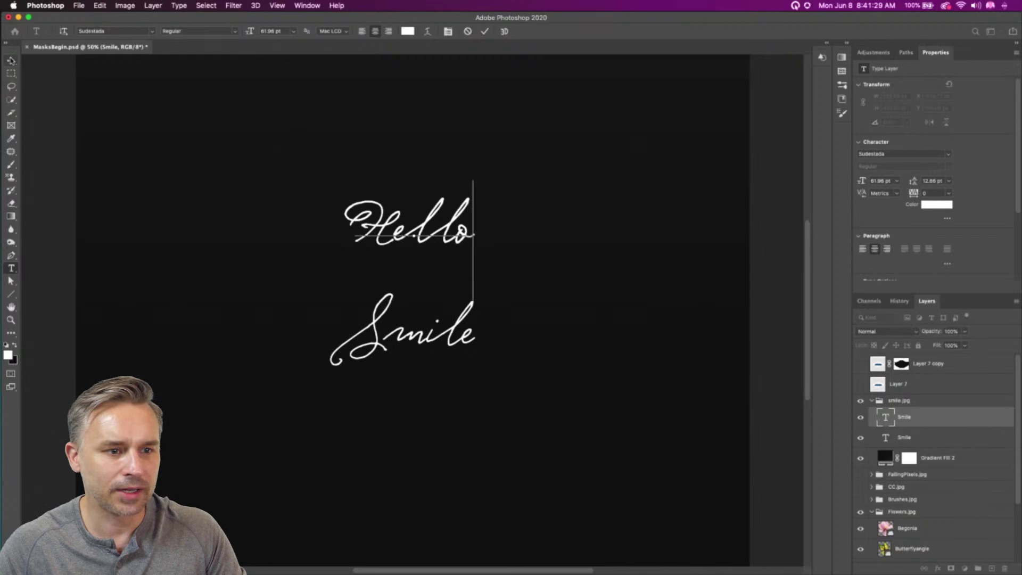
pyautogui.click(10, 60)
# Filter the font list to the Handwritten class and set the Hello text in Quimby Gubernatorial
pyautogui.press('super+1')
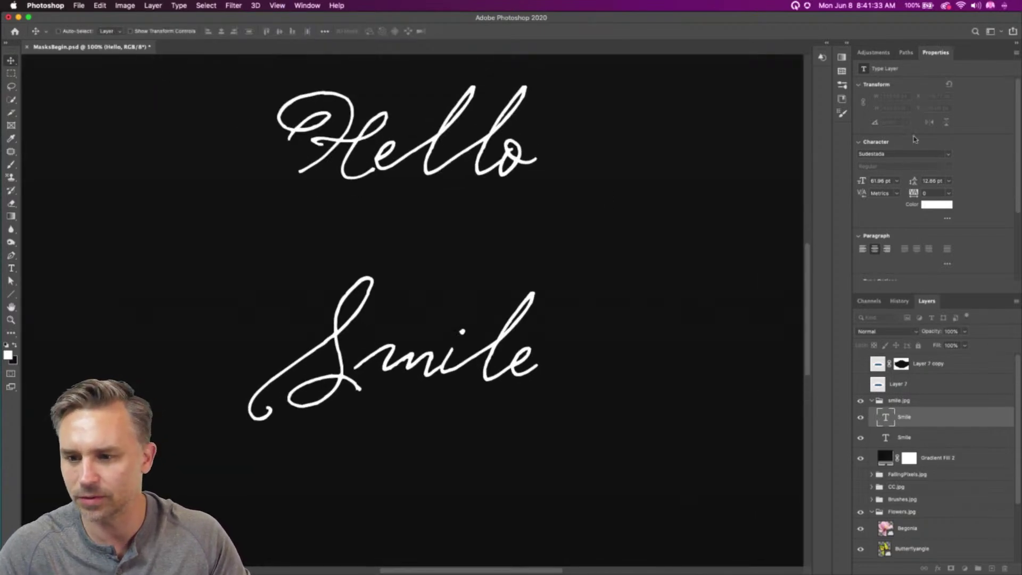
pyautogui.click(947, 155)
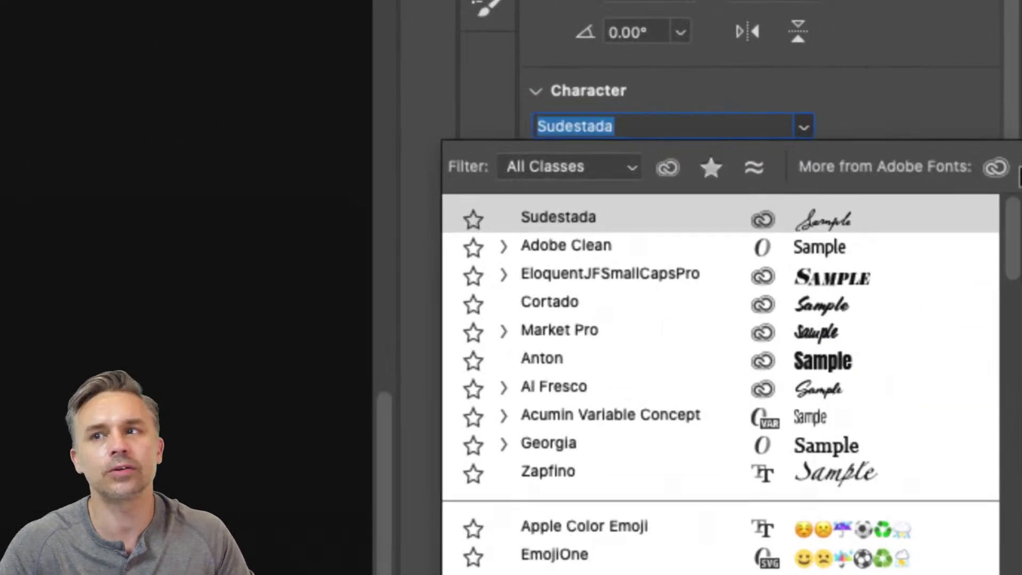
pyautogui.click(558, 166)
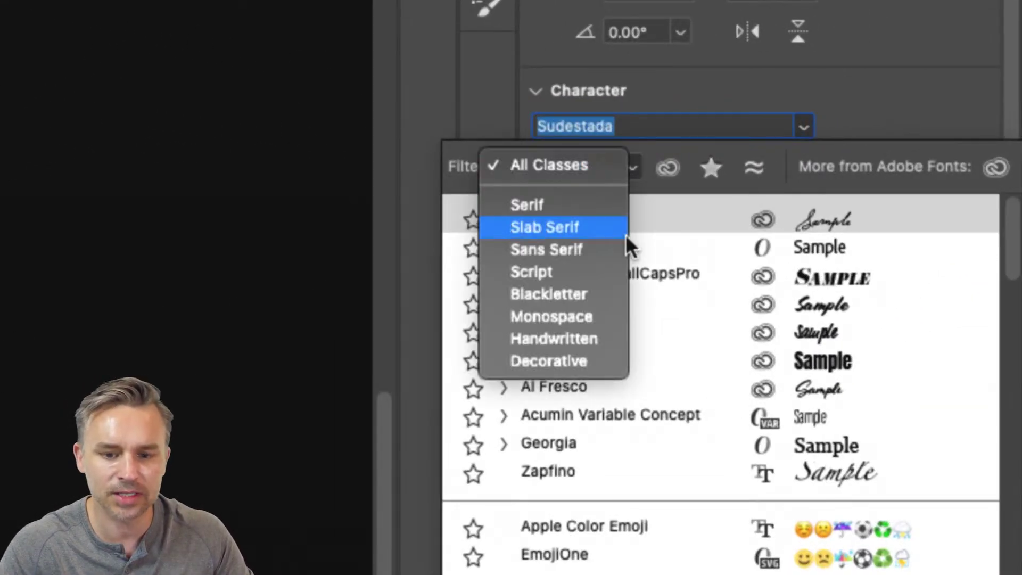
pyautogui.click(571, 344)
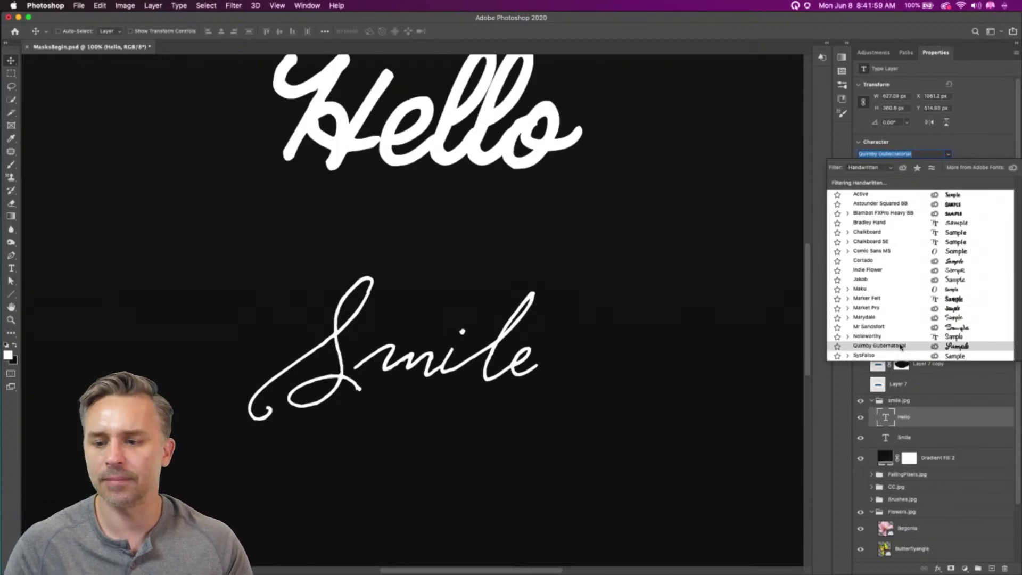
pyautogui.click(901, 346)
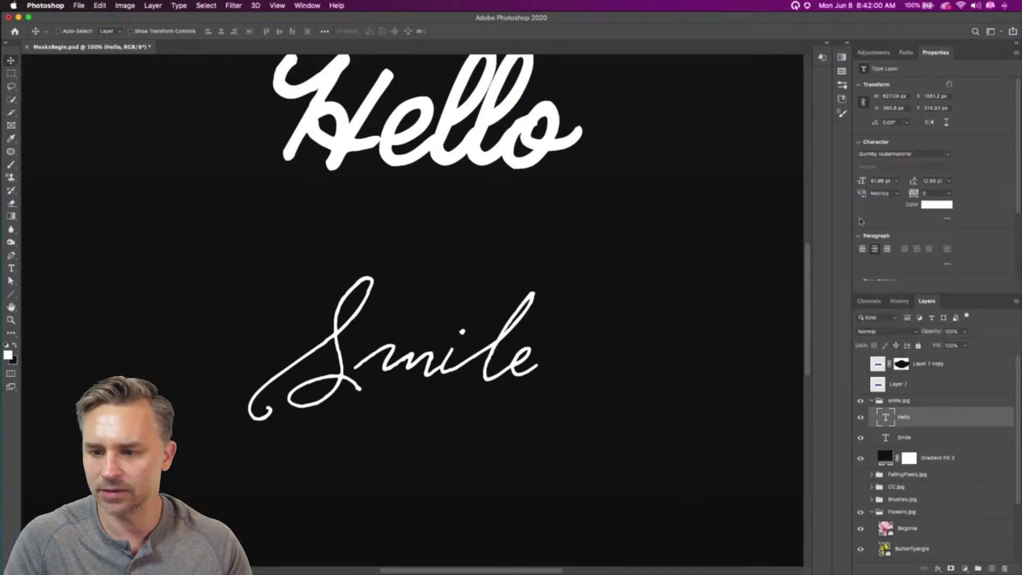
# Filter the fonts to the Script class, set the Hello text in Bello Script Pro and move it down closer to Smile
pyautogui.click(948, 155)
pyautogui.click(881, 168)
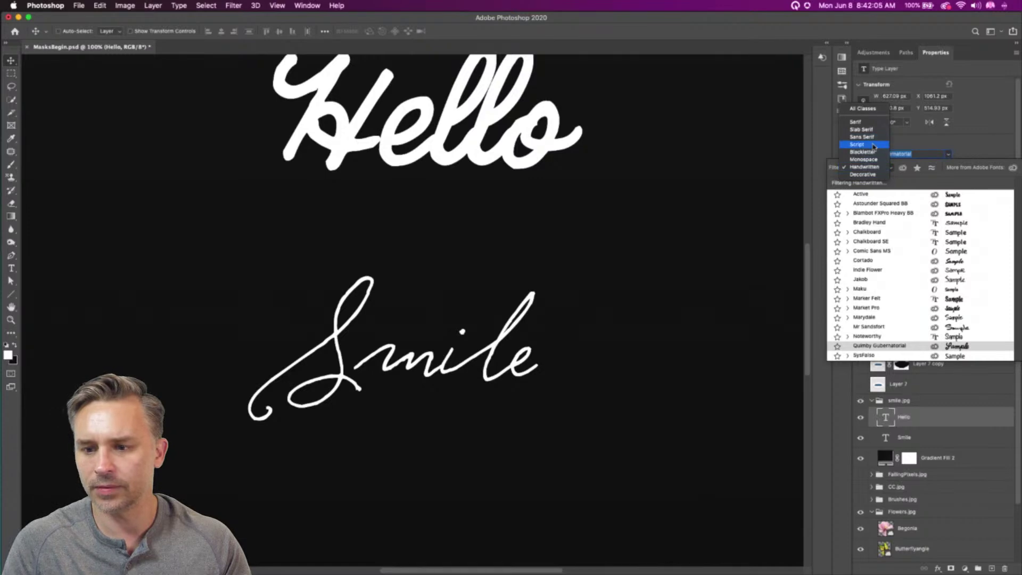
pyautogui.click(873, 144)
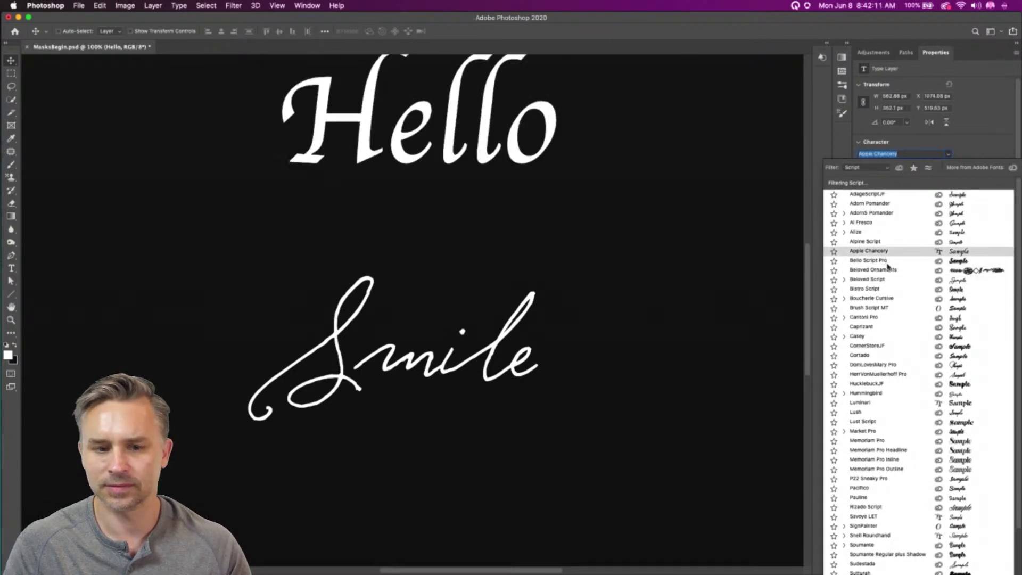
pyautogui.click(888, 262)
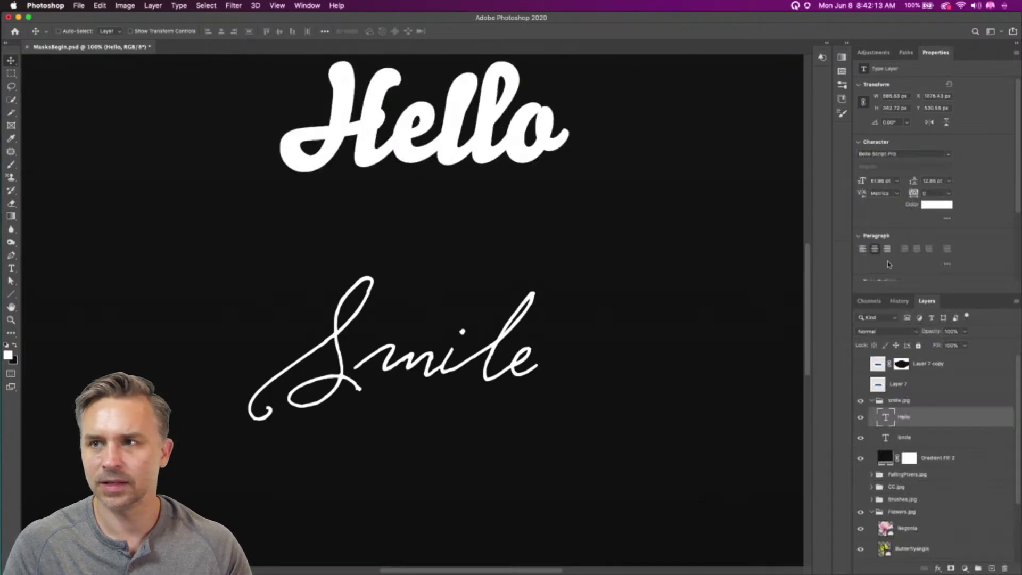
pyautogui.moveTo(476, 132); pyautogui.dragTo(476, 189)
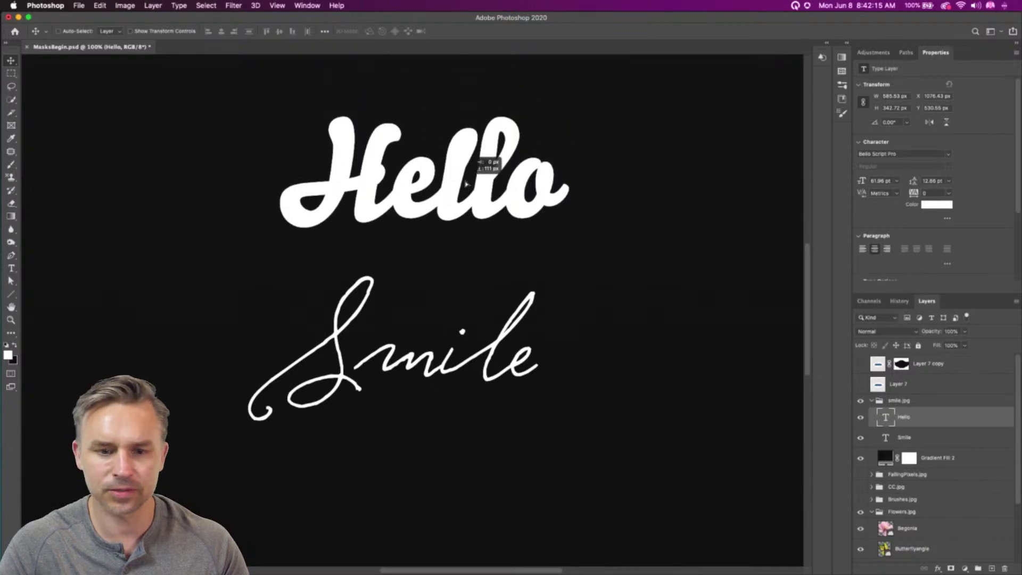
# Open the Adobe Fonts website from the font list and preview its families with the sample text "smile", then "hello"
pyautogui.click(950, 155)
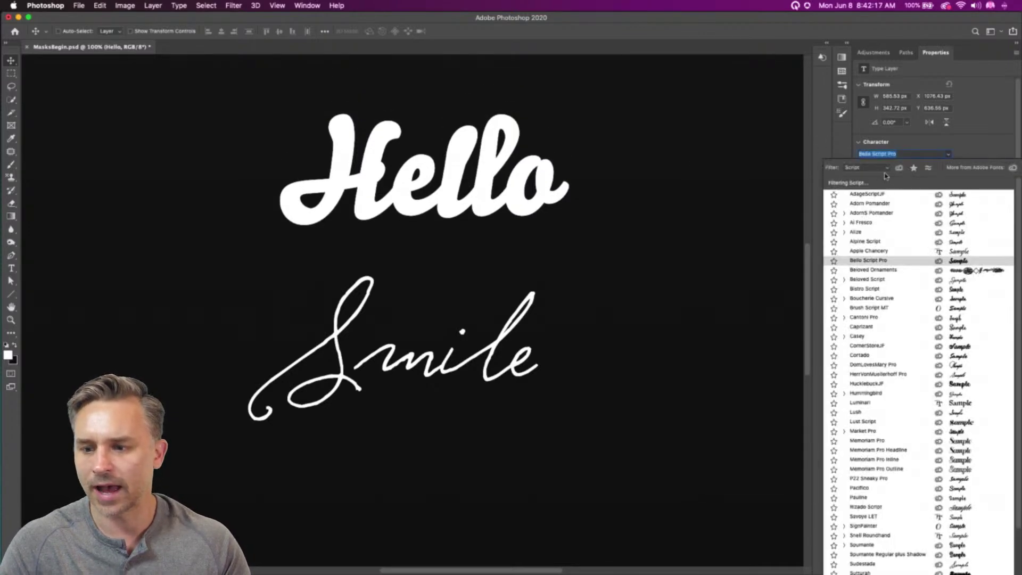
pyautogui.click(1012, 171)
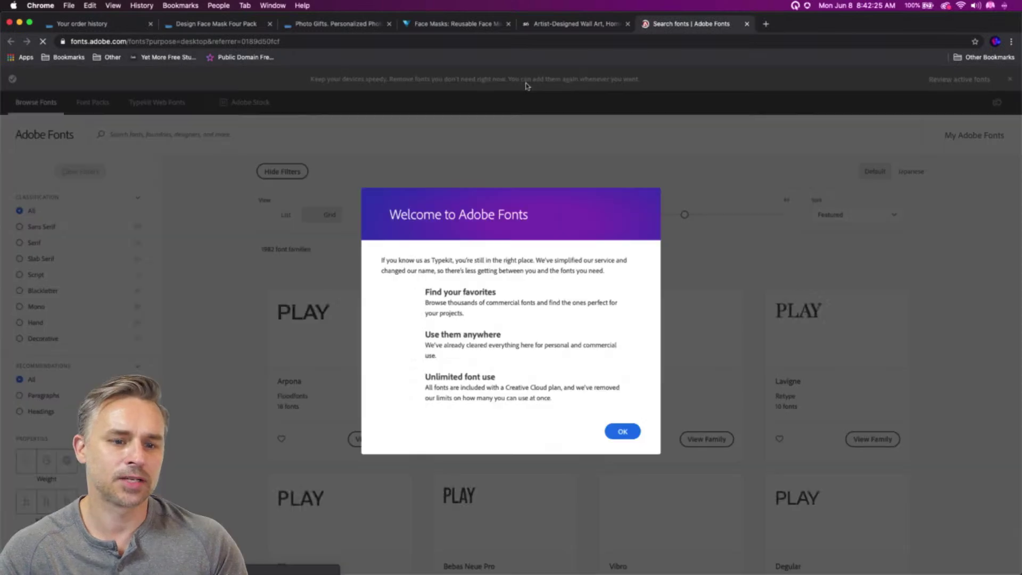
pyautogui.click(622, 432)
pyautogui.click(453, 215)
pyautogui.write('smile')
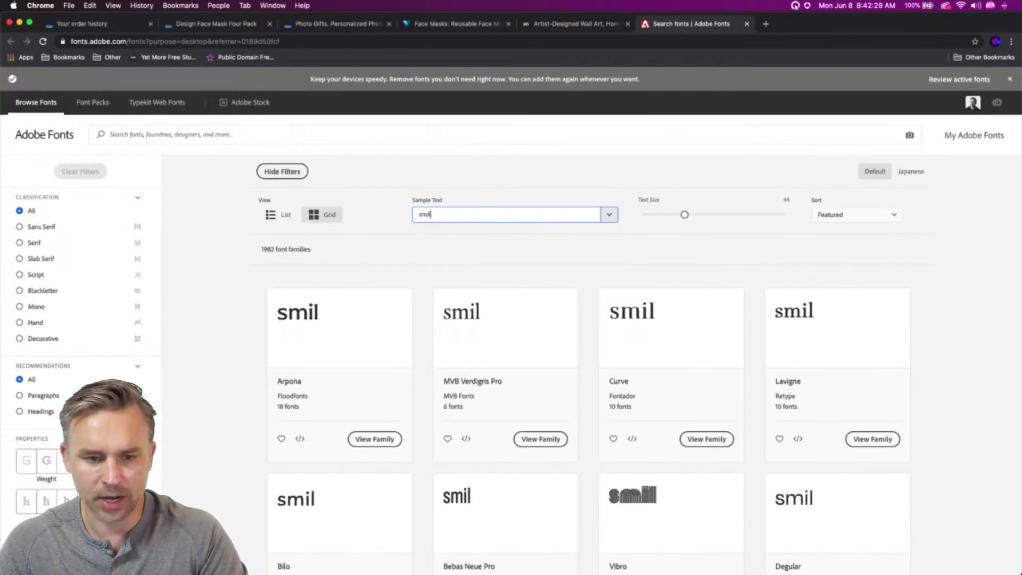
pyautogui.doubleClick(426, 213)
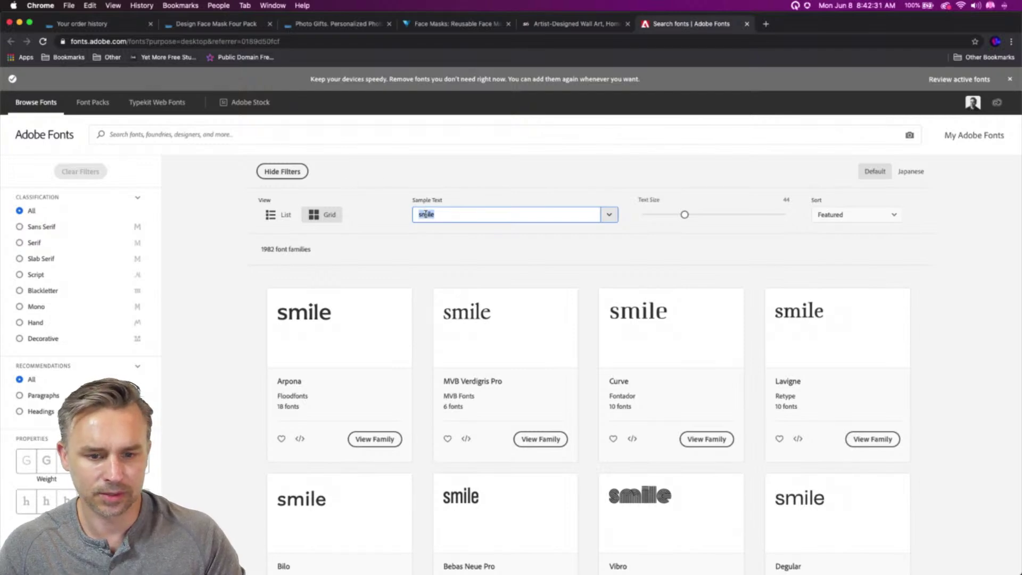
pyautogui.write('hello')
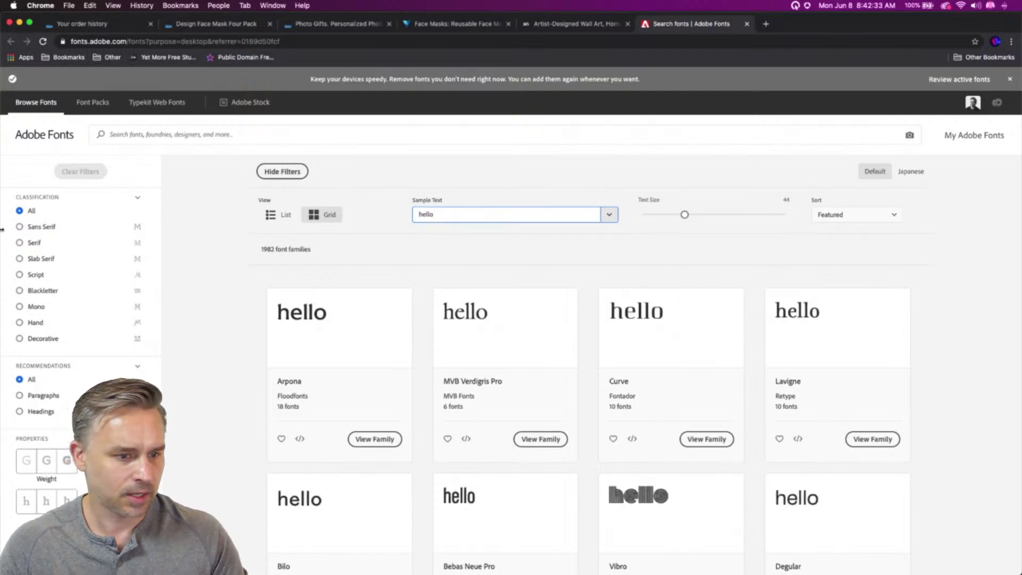
# Narrow the Adobe Fonts families to the Hand classification, browse them and return to Photoshop
pyautogui.click(20, 274)
pyautogui.click(20, 323)
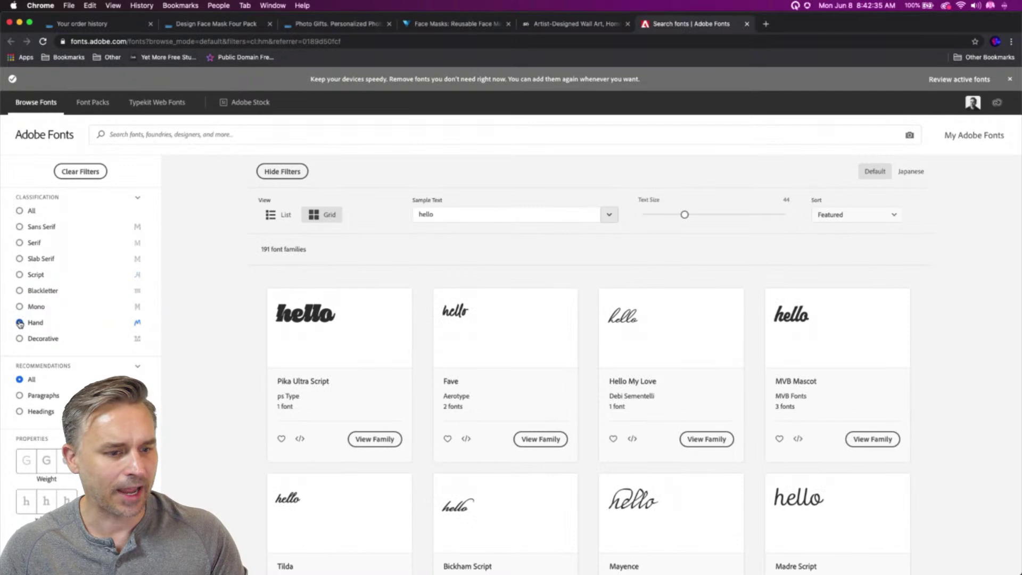
pyautogui.scroll(-3, 212, 300)
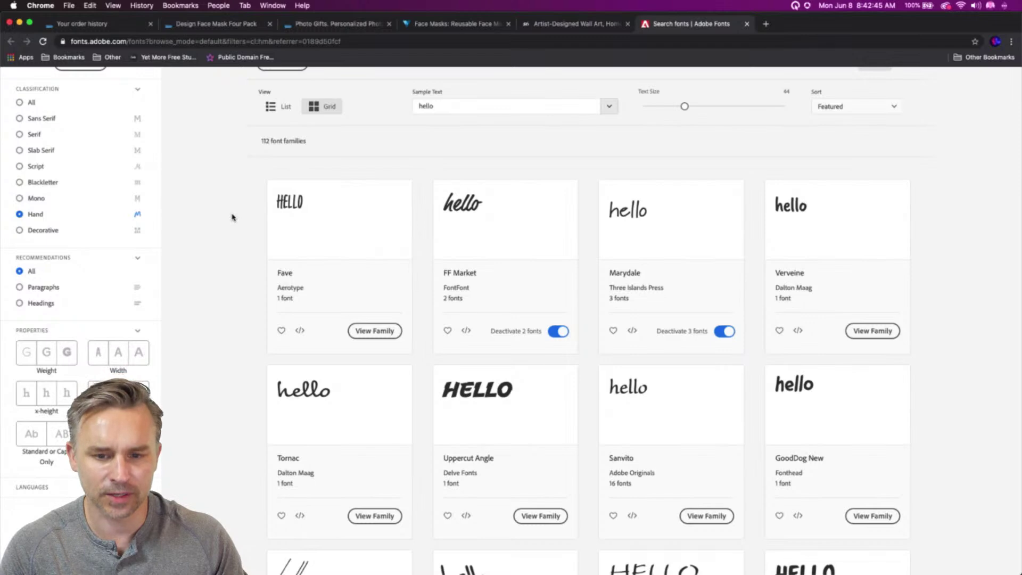
pyautogui.scroll(-5, 232, 217)
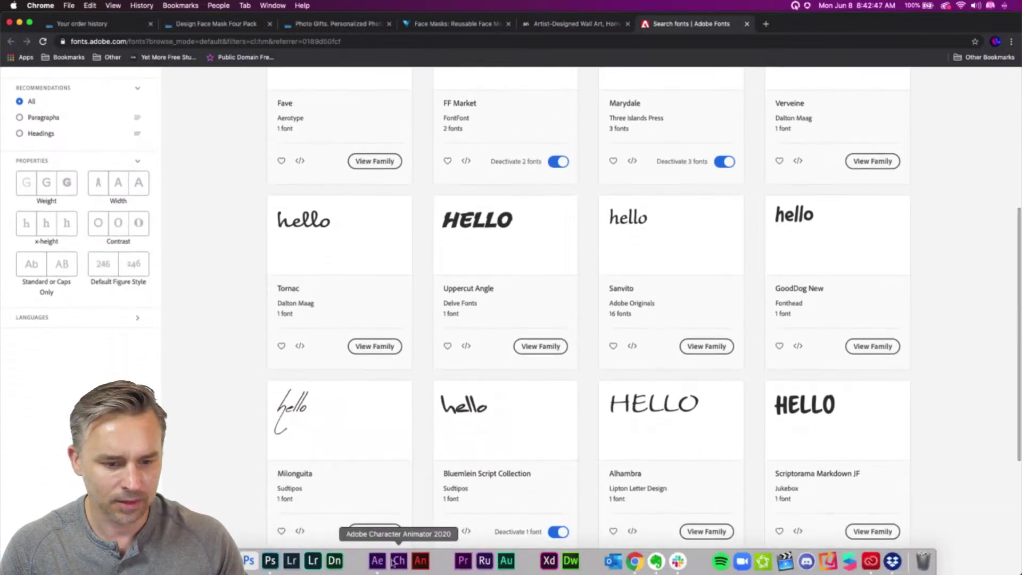
pyautogui.click(271, 561)
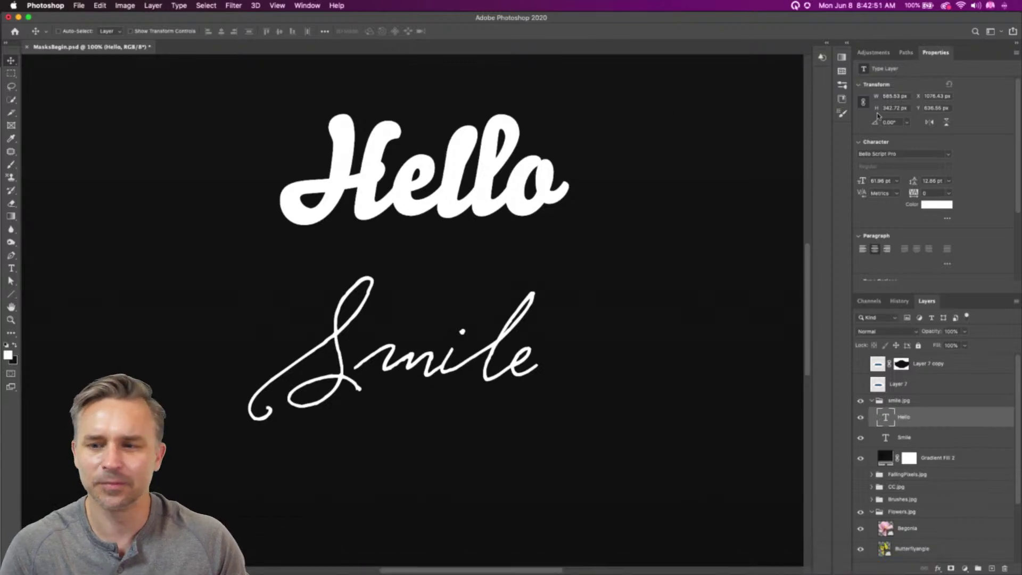
# Hide the Hello text and examine the Smile text's font on its own
pyautogui.click(910, 439)
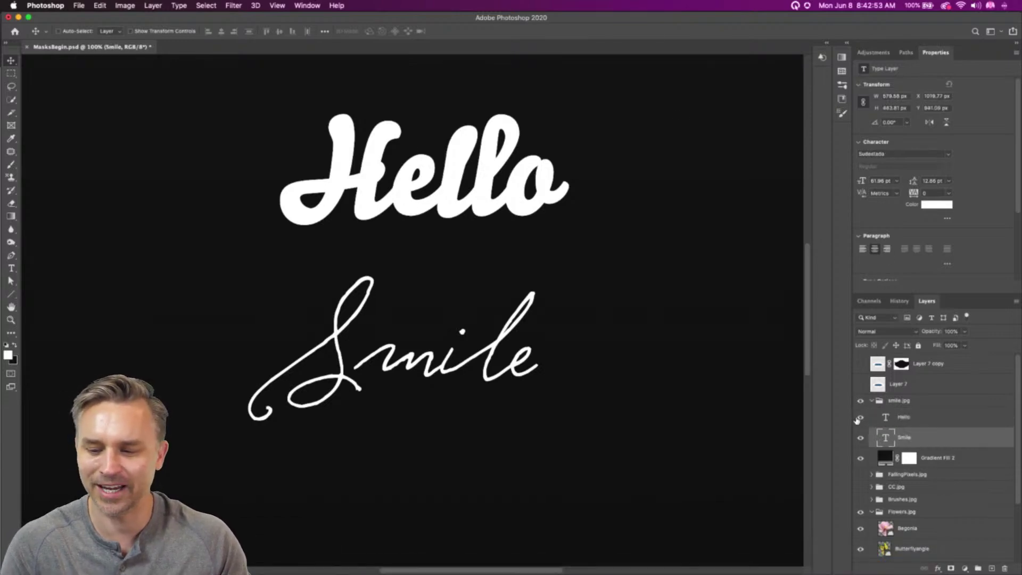
pyautogui.click(859, 418)
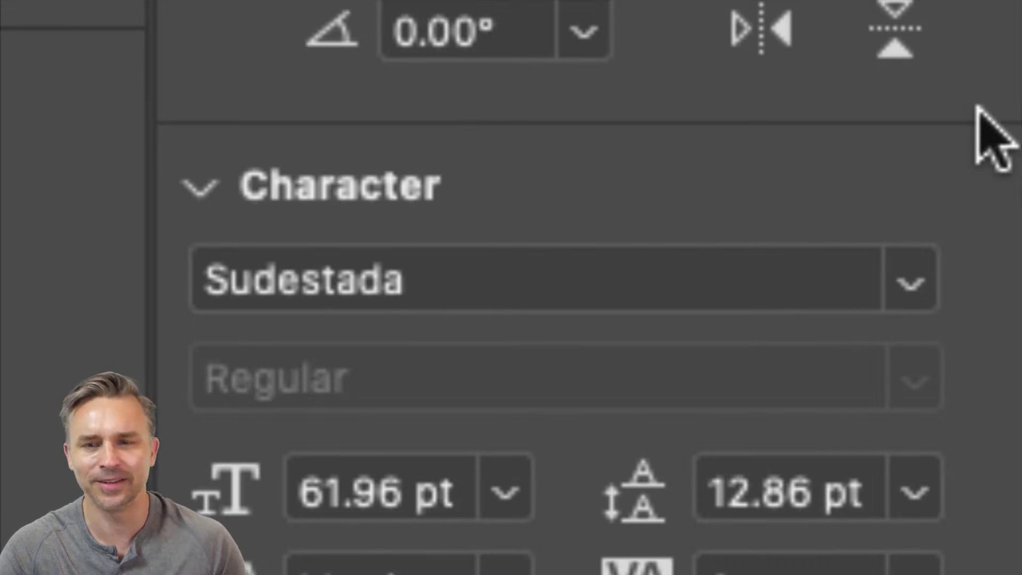
pyautogui.click(454, 296)
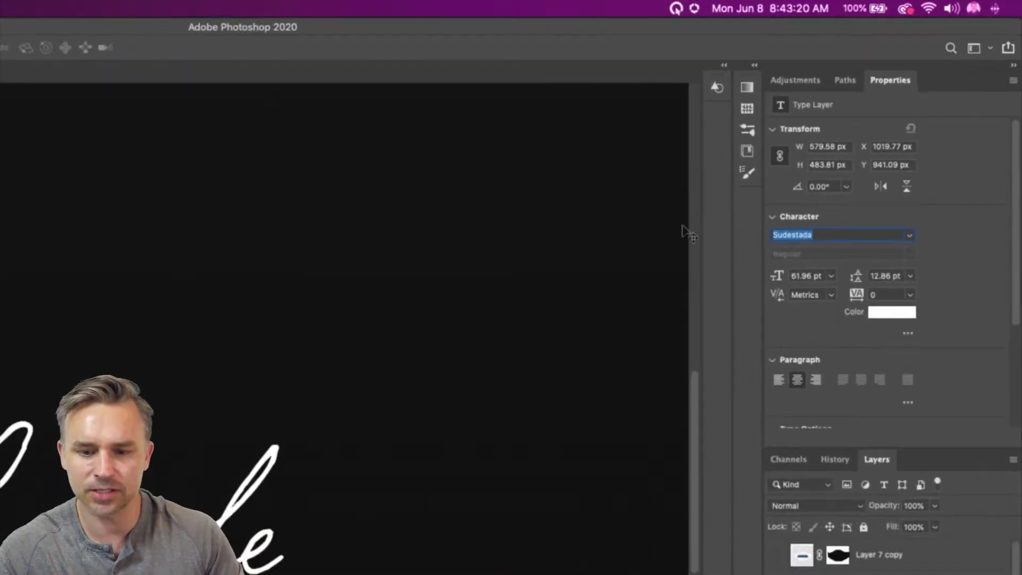
pyautogui.scroll(-10, 681, 239)
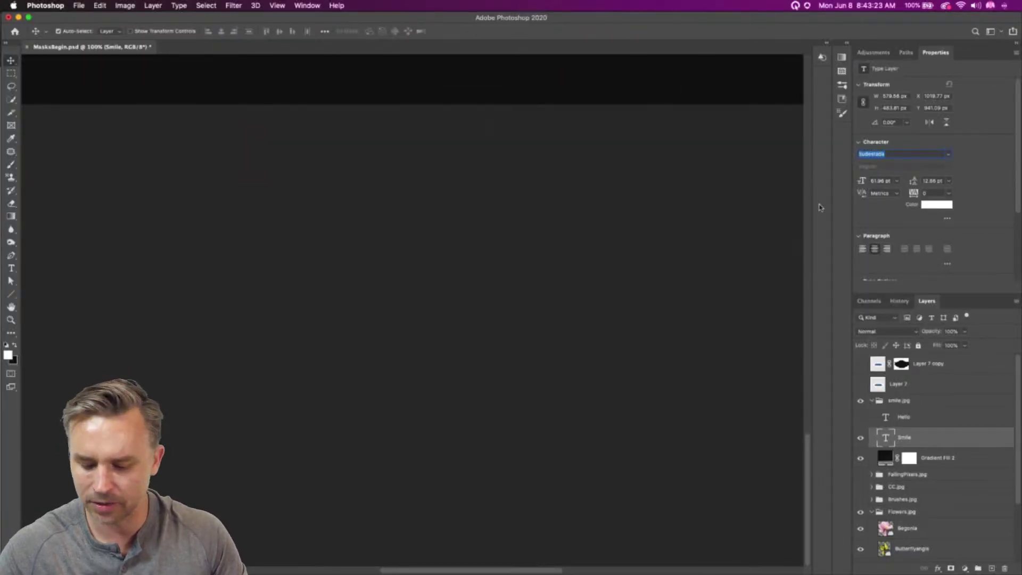
pyautogui.press('super+0')
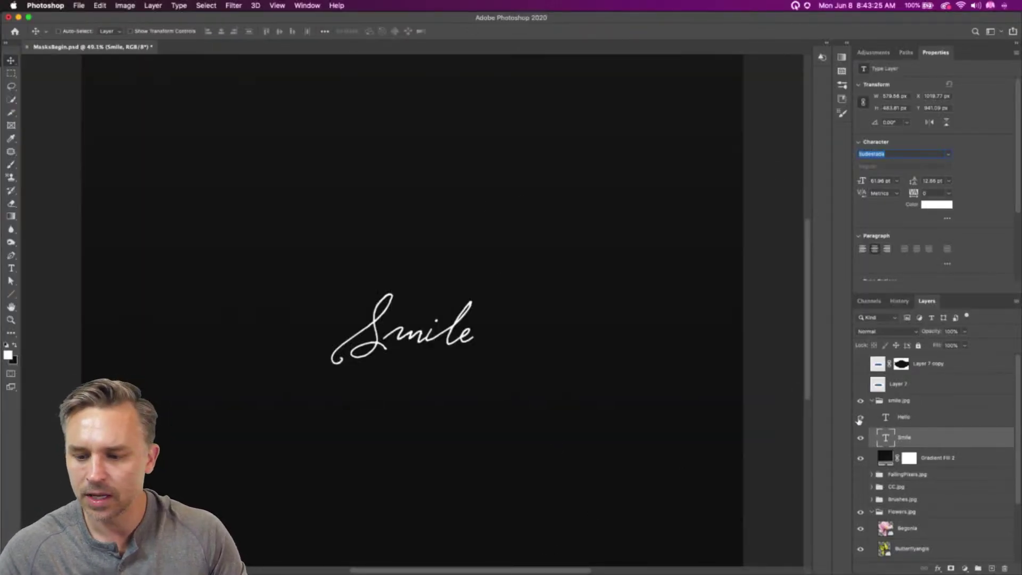
# Show the Hello text and hide the Smile text in the smile.jpg group
pyautogui.click(861, 417)
pyautogui.click(860, 438)
pyautogui.click(905, 400)
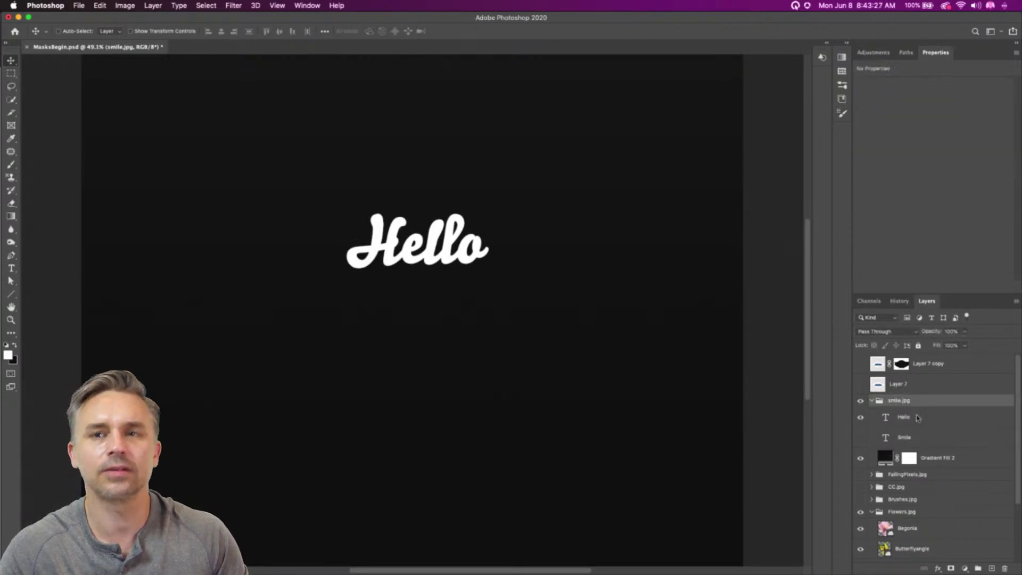
# Change the wording of the Hello text to "Hola" and move it down towards the centre of the canvas
pyautogui.click(918, 418)
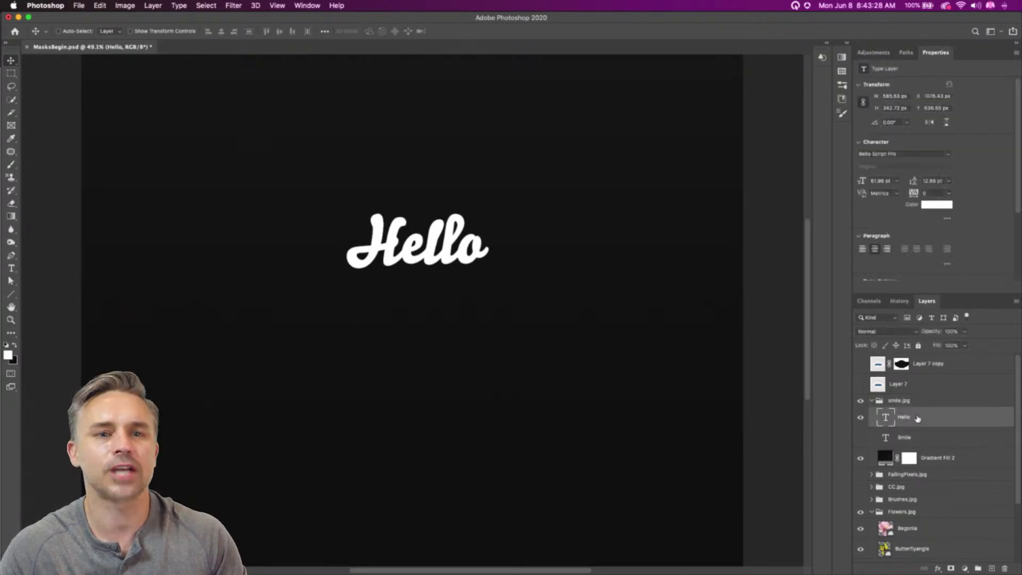
pyautogui.click(11, 266)
pyautogui.doubleClick(397, 243)
pyautogui.write('Hola')
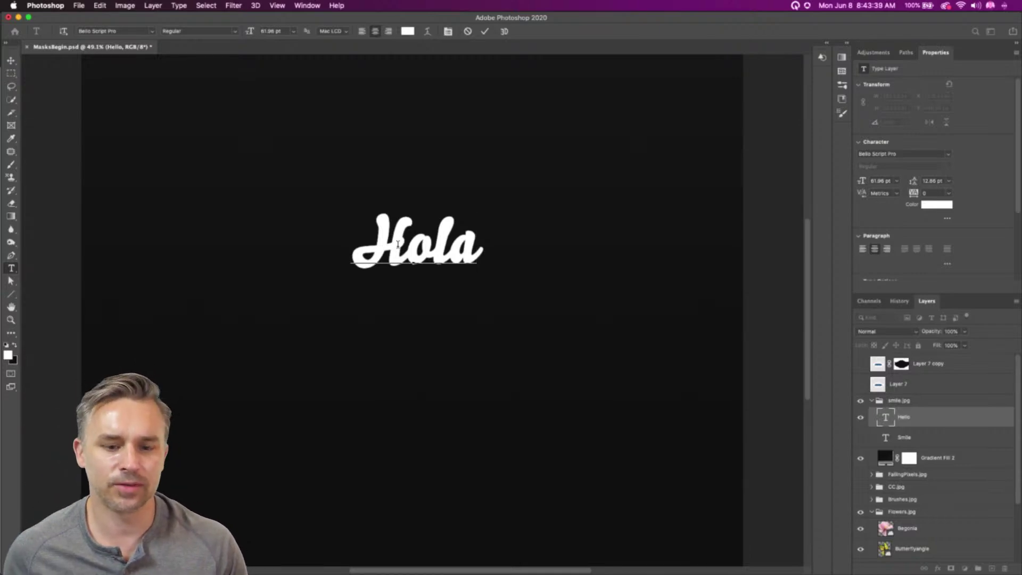
pyautogui.click(11, 60)
pyautogui.moveTo(475, 258); pyautogui.dragTo(478, 317)
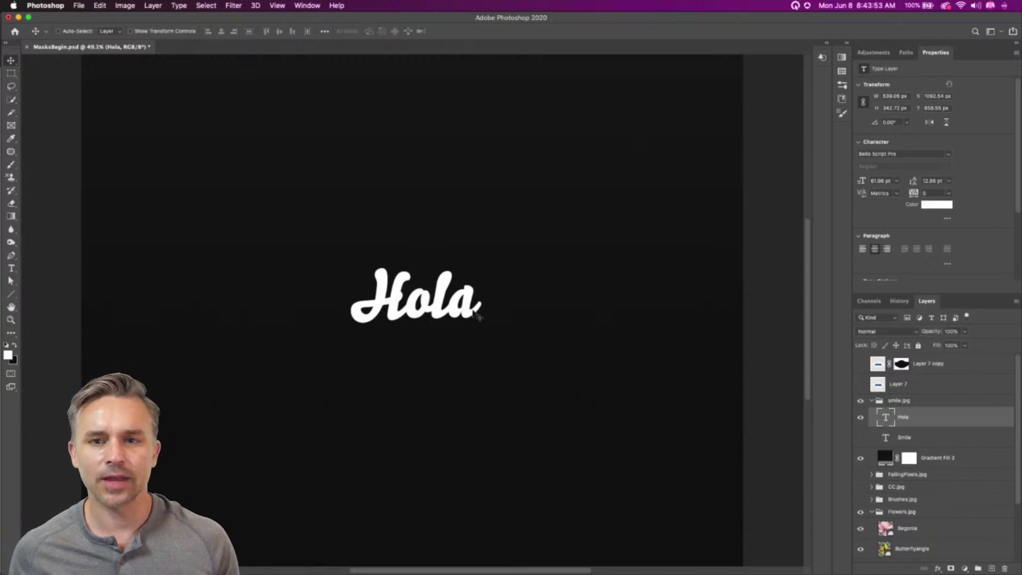
# Switch to Illustrator and collapse the Swatches and Properties panel groups to icons to free space around the artboard
pyautogui.moveTo(170, 574)
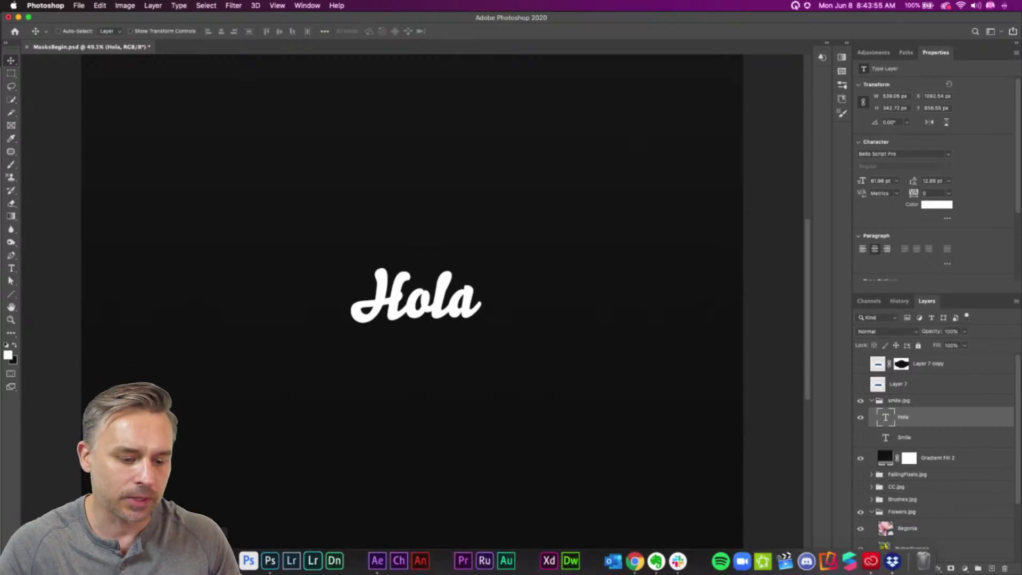
pyautogui.press('super+Tab')
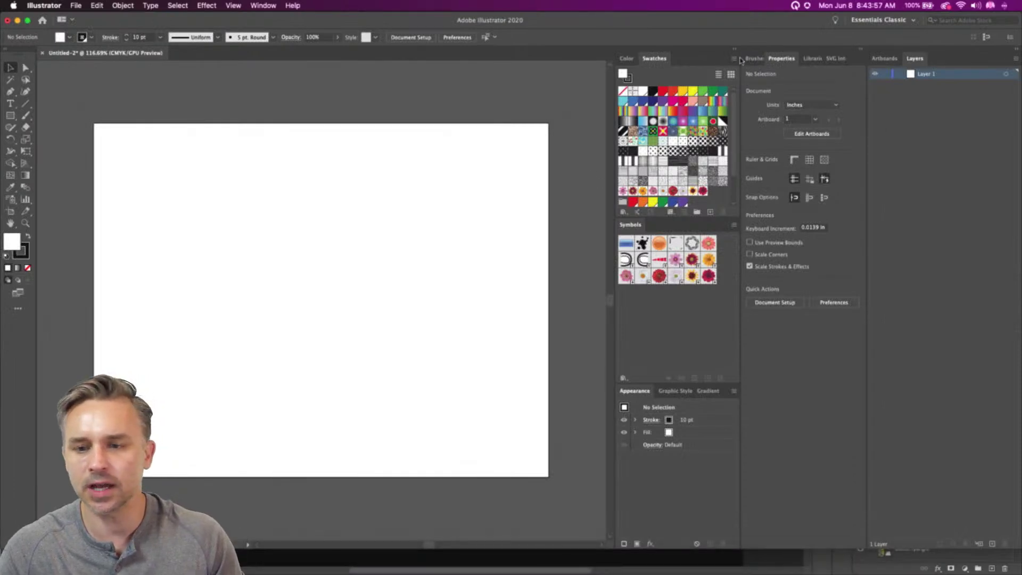
pyautogui.click(735, 49)
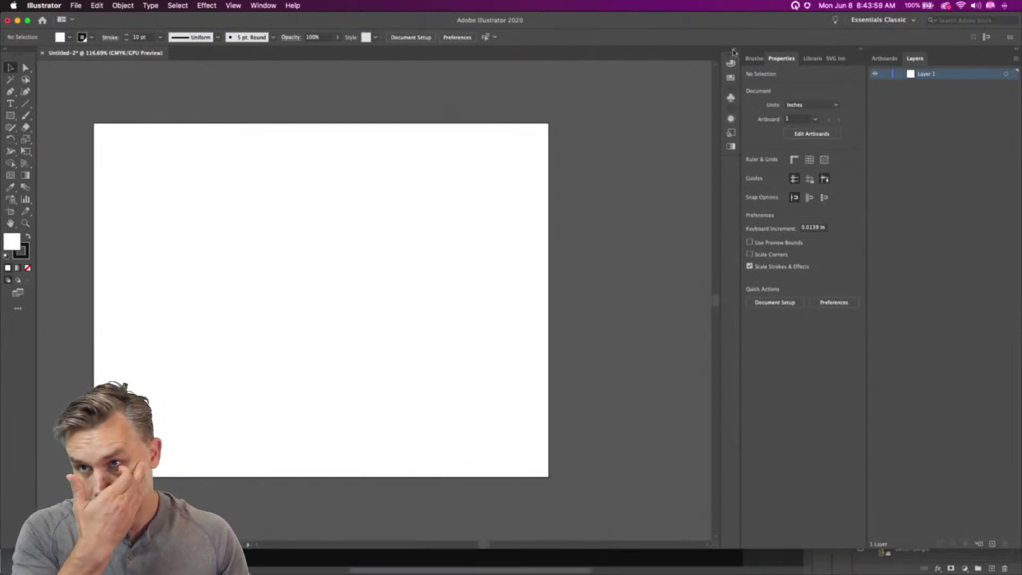
pyautogui.moveTo(298, 132); pyautogui.dragTo(405, 133)
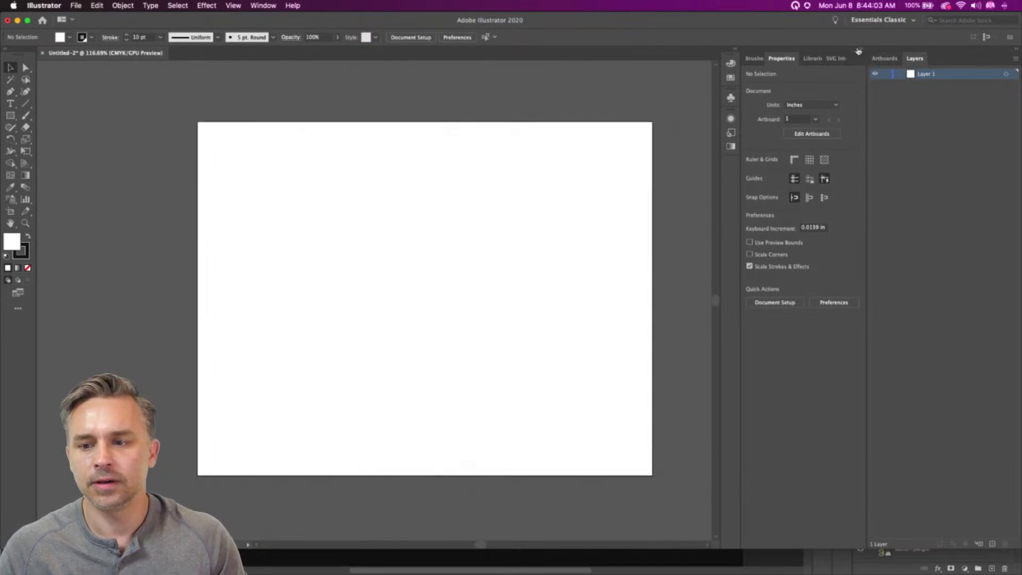
pyautogui.click(858, 52)
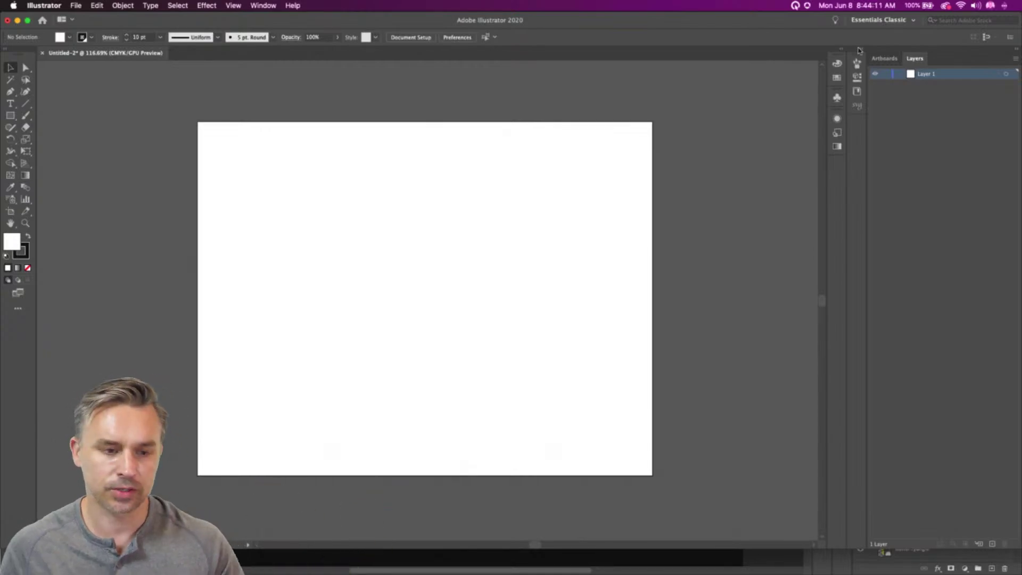
# Swap the fill and stroke colours and draw a black rectangle with a white stroke, about 8.91 × 7 in, covering the artboard
pyautogui.click(10, 103)
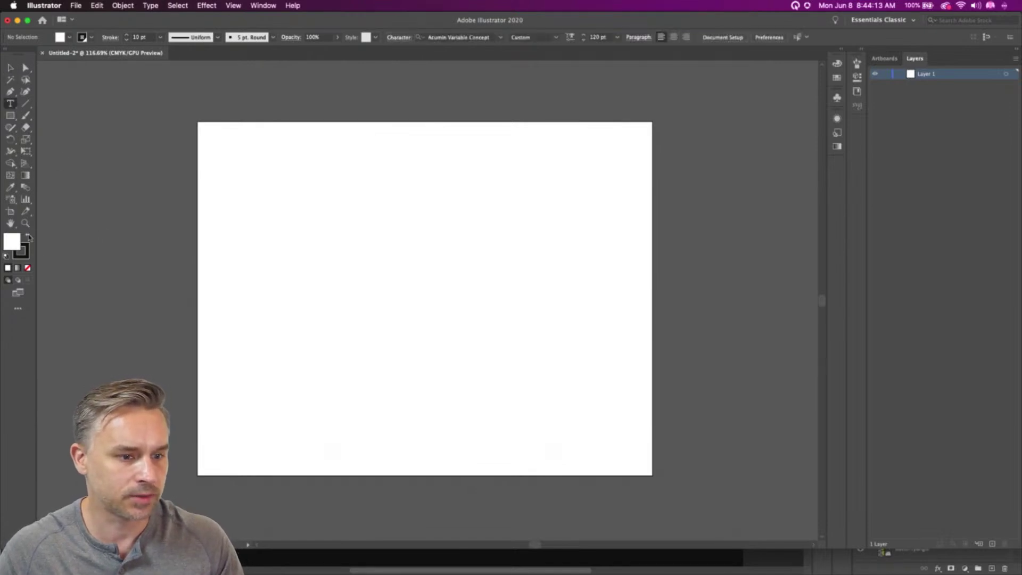
pyautogui.click(28, 236)
pyautogui.click(10, 67)
pyautogui.click(10, 116)
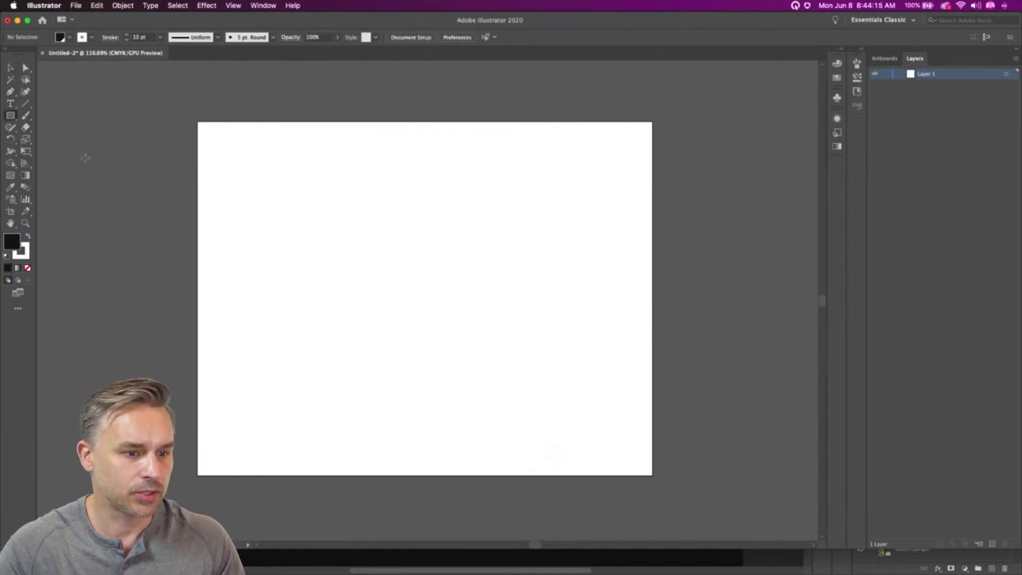
pyautogui.moveTo(198, 122)
pyautogui.mouseDown()
pyautogui.moveTo(668, 484)
pyautogui.moveTo(652, 475)
pyautogui.mouseUp()
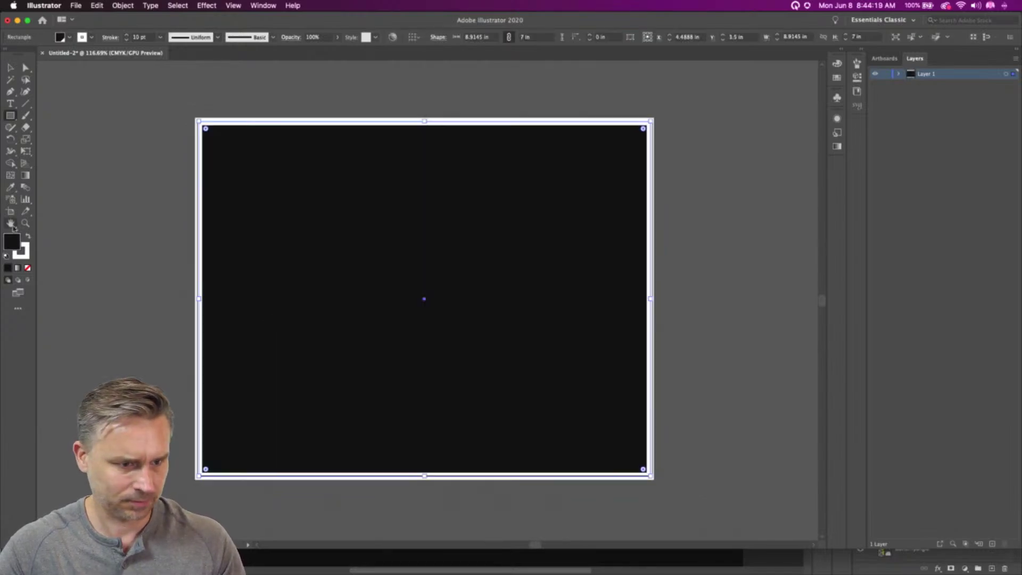
# Remove the black rectangle's stroke and stretch its left and right sides to the edges of the artboard
pyautogui.click(23, 259)
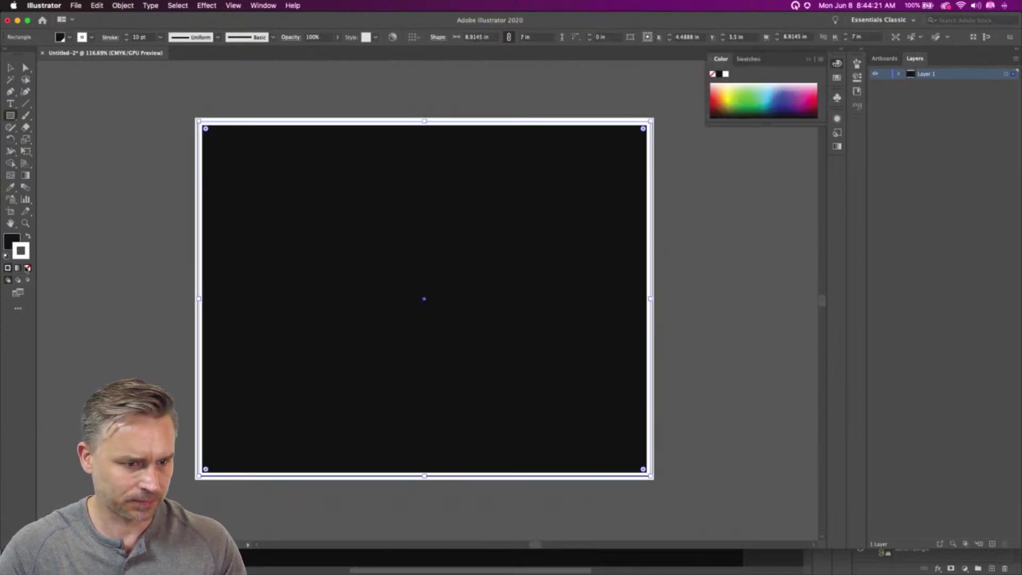
pyautogui.click(28, 267)
pyautogui.click(9, 67)
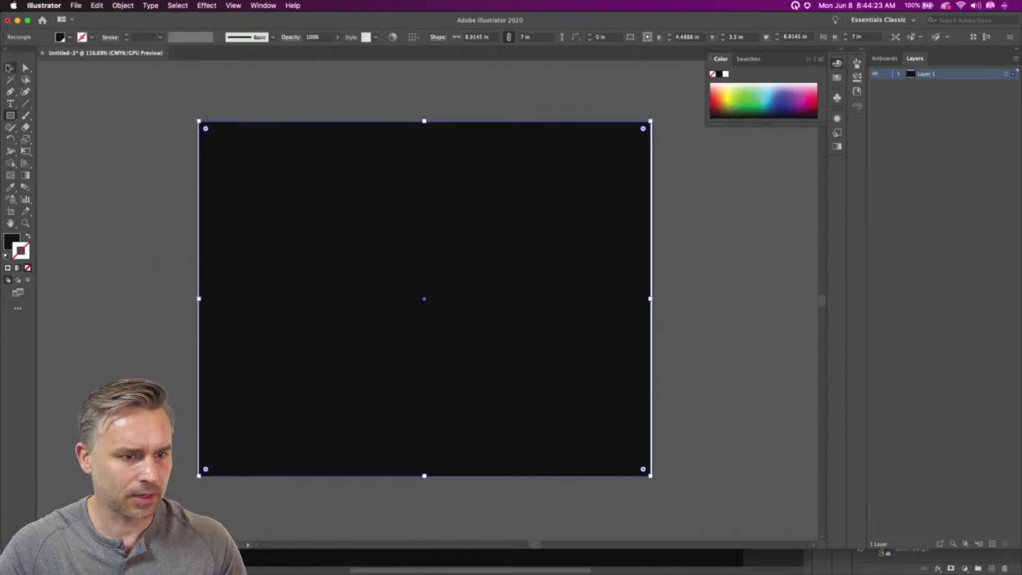
pyautogui.moveTo(198, 299); pyautogui.dragTo(195, 297)
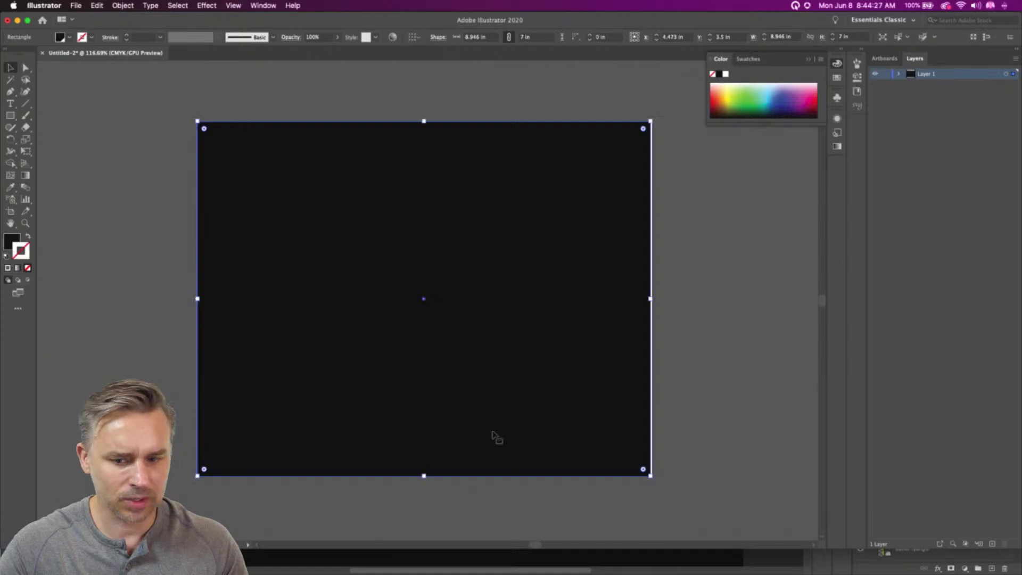
pyautogui.moveTo(652, 476); pyautogui.dragTo(653, 475)
# Lock the rectangle's layer, add a new layer above it with white fill and no stroke set
pyautogui.click(886, 74)
pyautogui.click(991, 544)
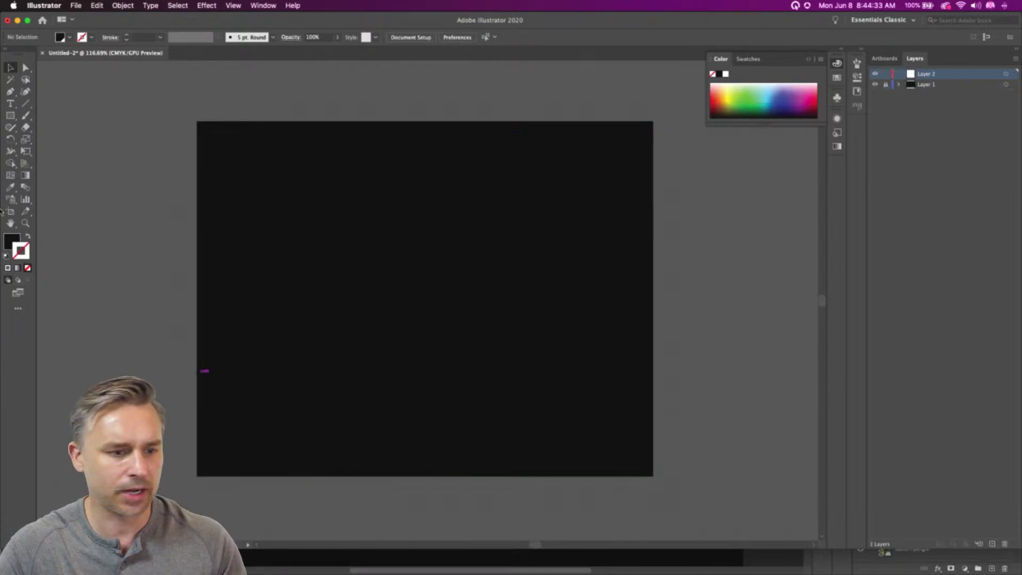
pyautogui.click(6, 256)
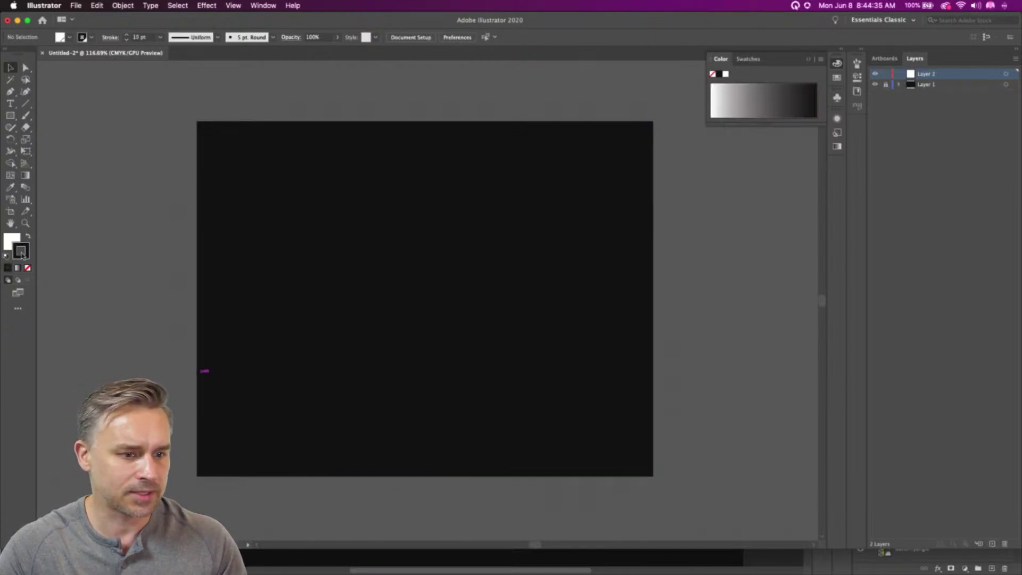
pyautogui.click(27, 267)
pyautogui.click(5, 244)
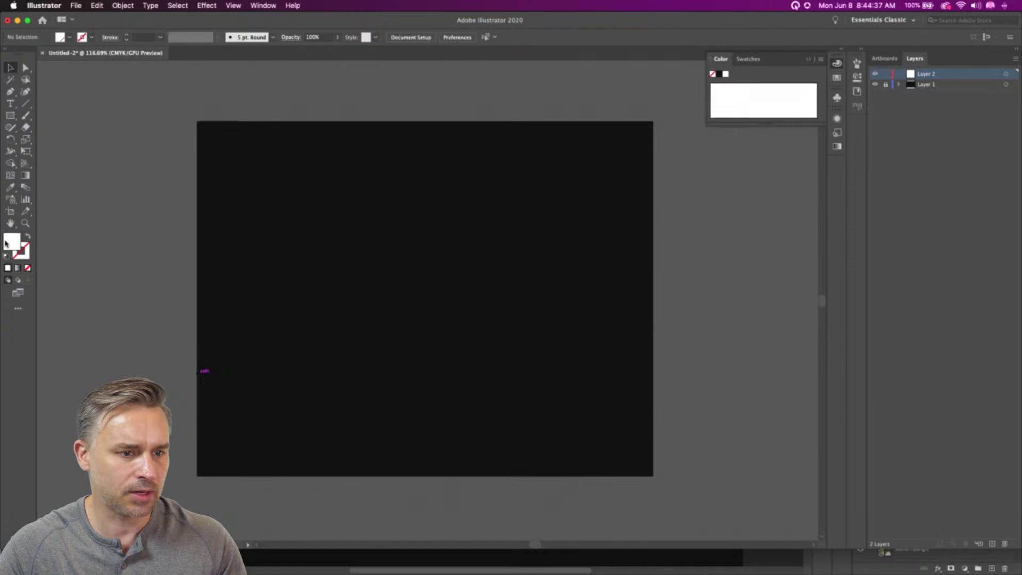
# Add the text "hola" on the new layer, fill it white and move it to the artboard's upper left
pyautogui.click(10, 104)
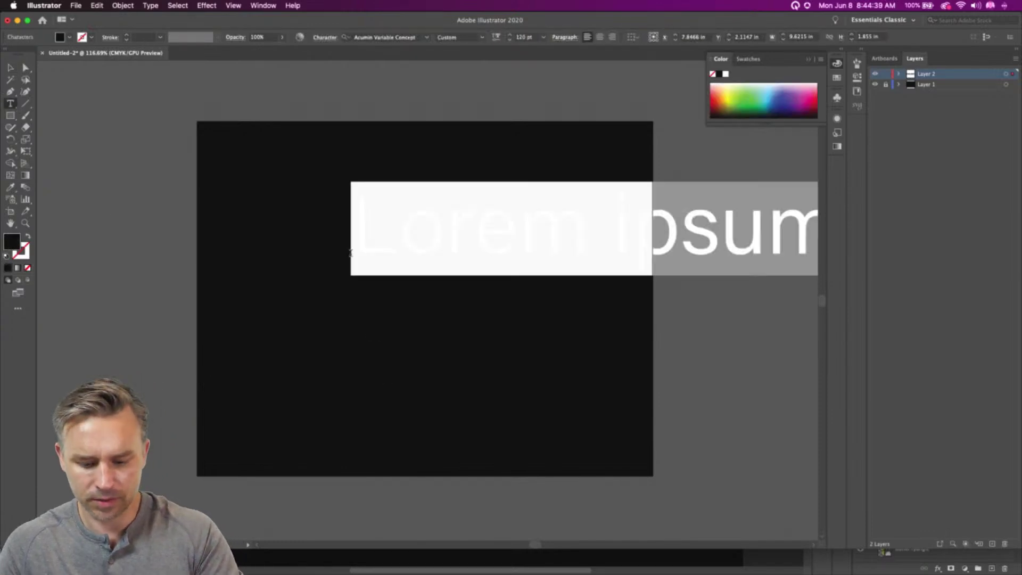
pyautogui.write('hola')
pyautogui.press('super+a')
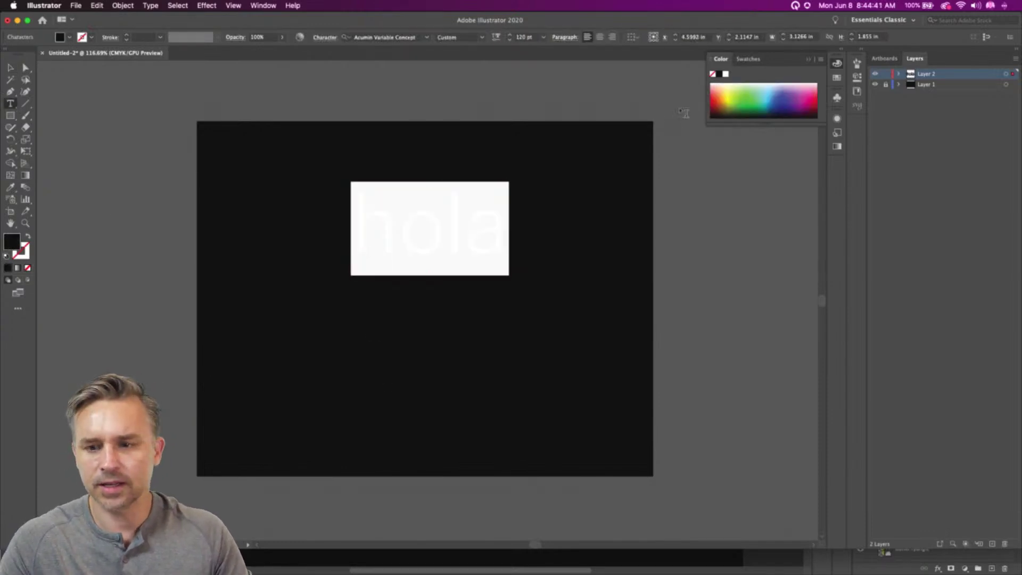
pyautogui.click(725, 74)
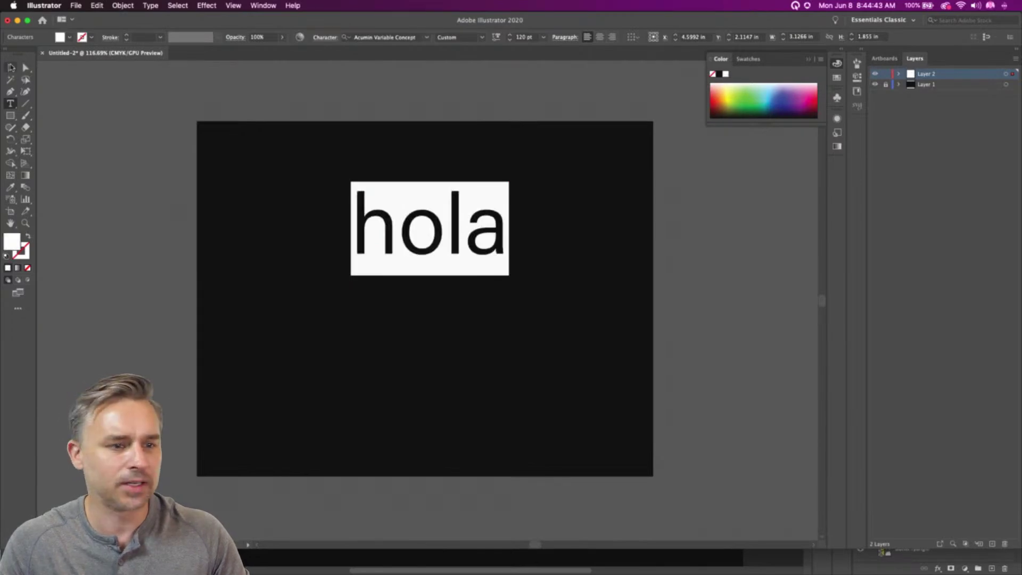
pyautogui.click(10, 68)
pyautogui.moveTo(426, 237); pyautogui.dragTo(345, 292)
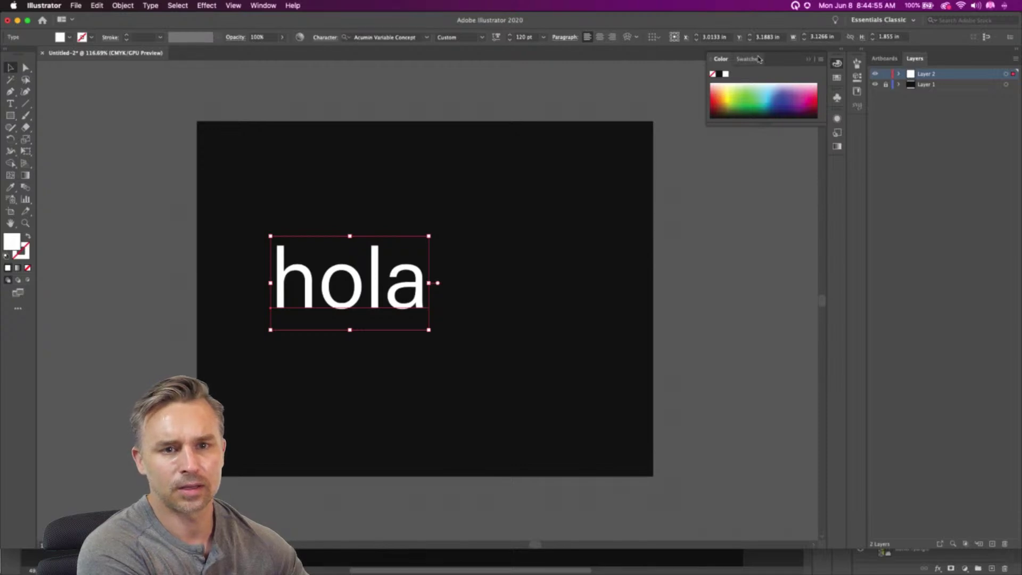
pyautogui.moveTo(339, 281); pyautogui.dragTo(298, 208)
# Paste the copied text, fill it white (ffffff), resize it and place it in the artboard's upper-right corner
pyautogui.press('super+v')
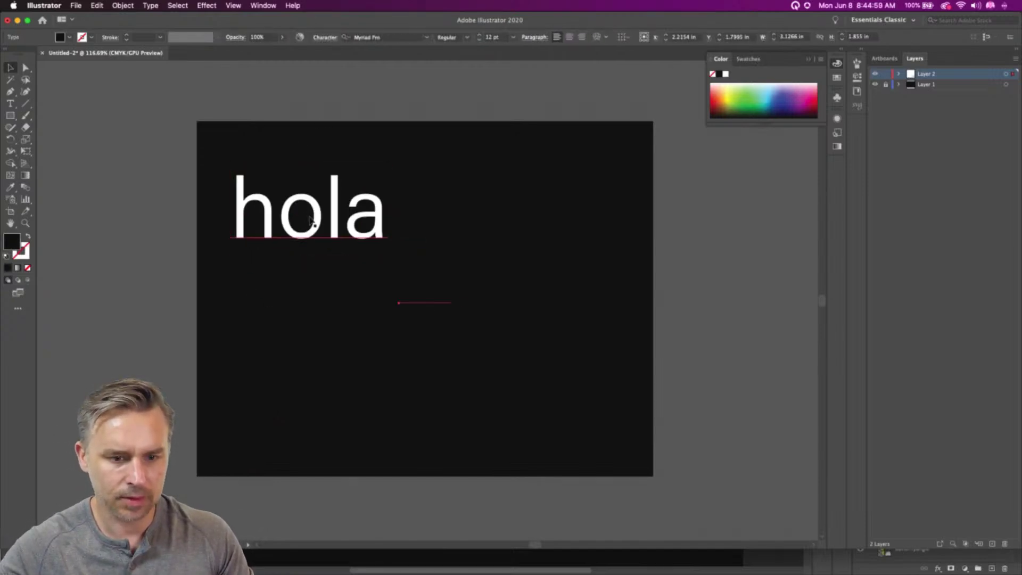
pyautogui.doubleClick(16, 246)
pyautogui.write('ffffff')
pyautogui.press('Return')
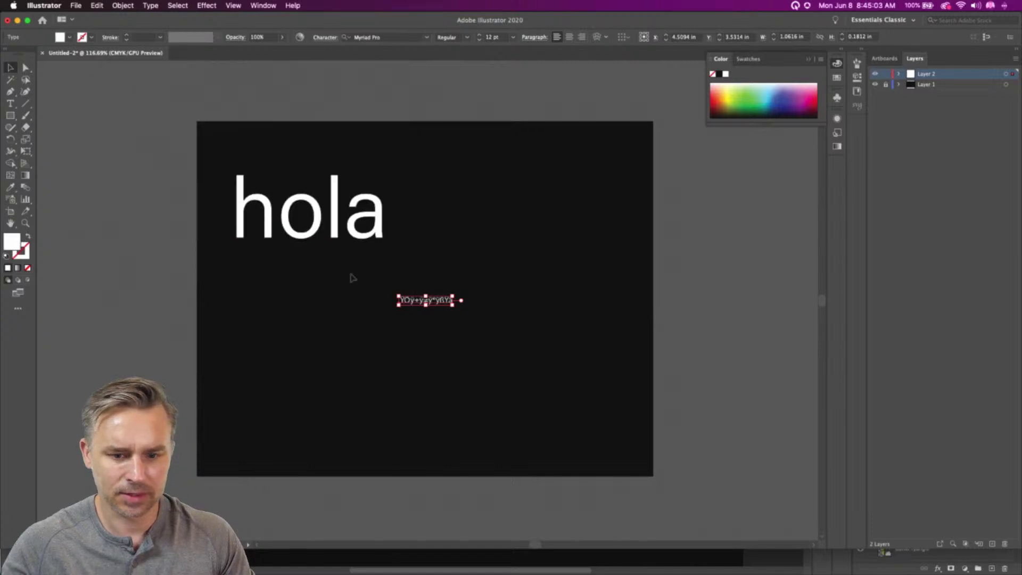
pyautogui.moveTo(454, 296); pyautogui.dragTo(562, 230)
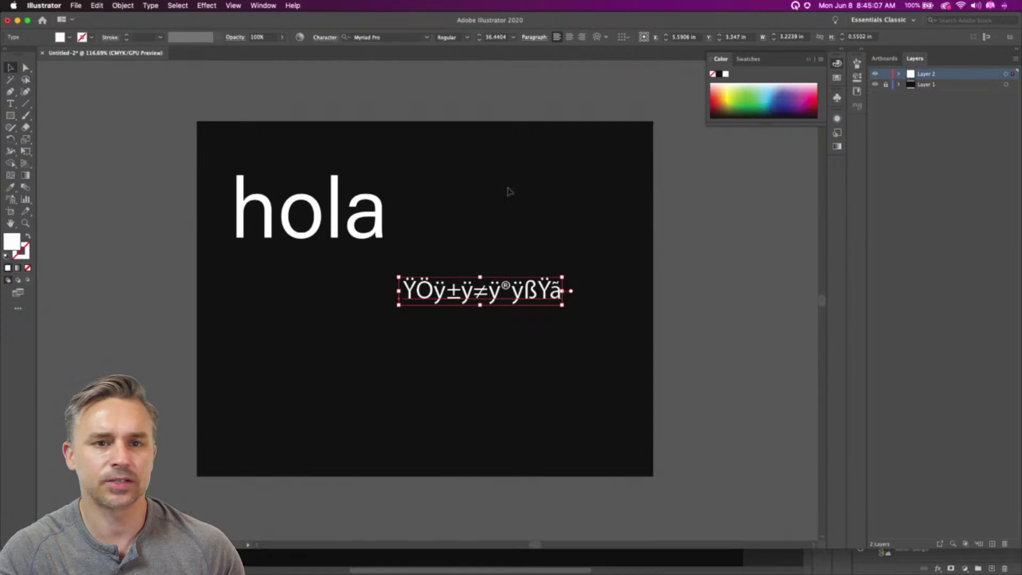
pyautogui.moveTo(453, 292); pyautogui.dragTo(540, 141)
pyautogui.moveTo(603, 144); pyautogui.dragTo(592, 142)
# Move the hola text to the top centre, duplicate it below and change the copy's wording to "hello"
pyautogui.moveTo(310, 223); pyautogui.dragTo(424, 193)
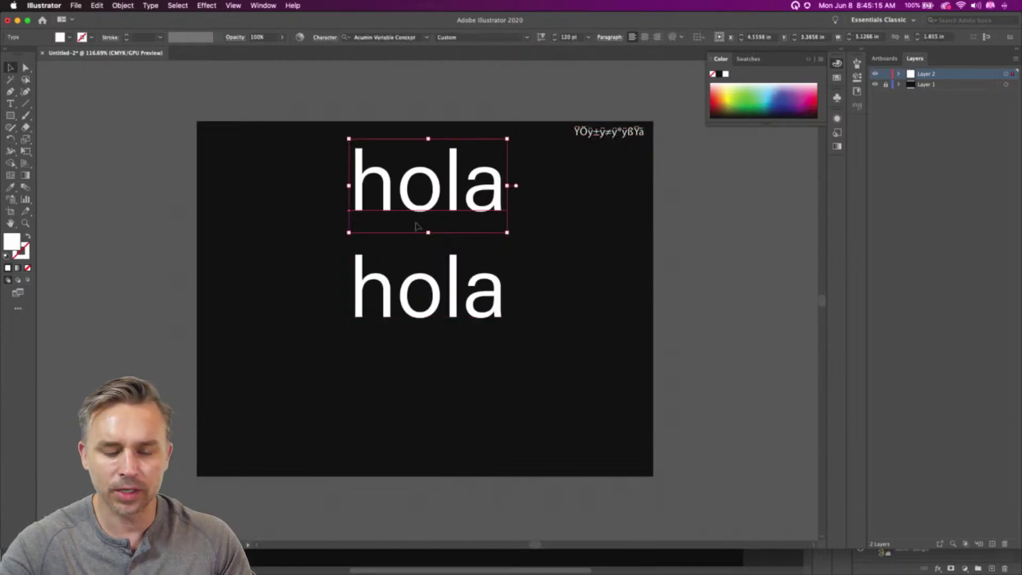
pyautogui.press('t')
pyautogui.doubleClick(404, 290)
pyautogui.write('hello')
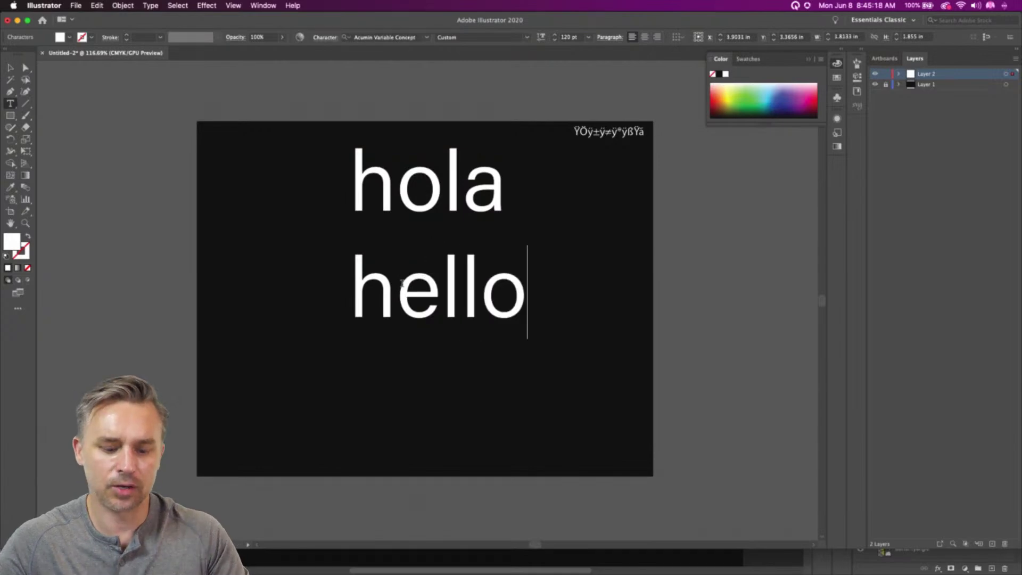
# Scale the hello text down to about 48 pt and centre it below the hola text
pyautogui.doubleClick(402, 284)
pyautogui.click(10, 67)
pyautogui.moveTo(349, 246); pyautogui.dragTo(430, 298)
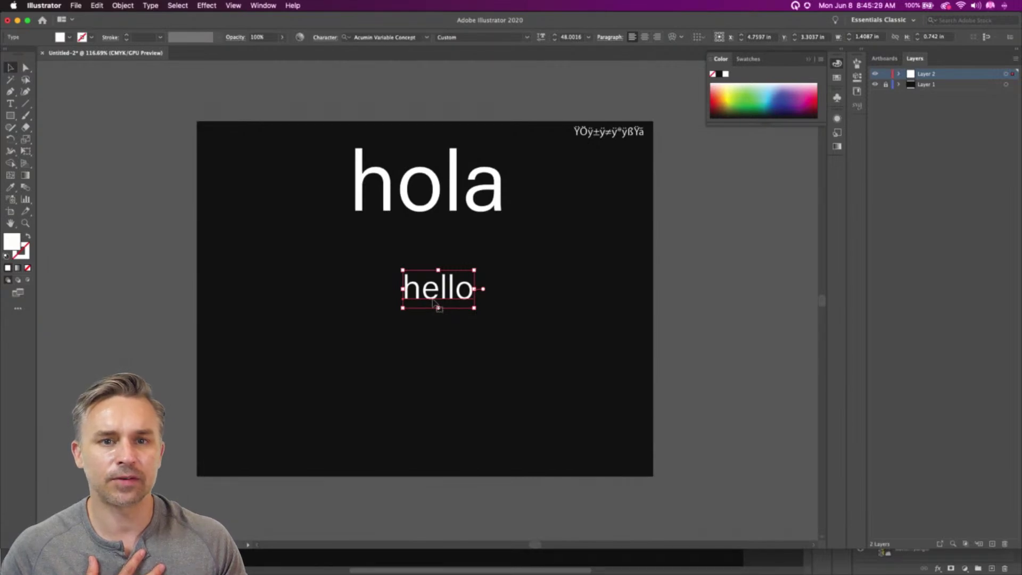
pyautogui.moveTo(423, 296); pyautogui.dragTo(417, 296)
pyautogui.click(368, 252)
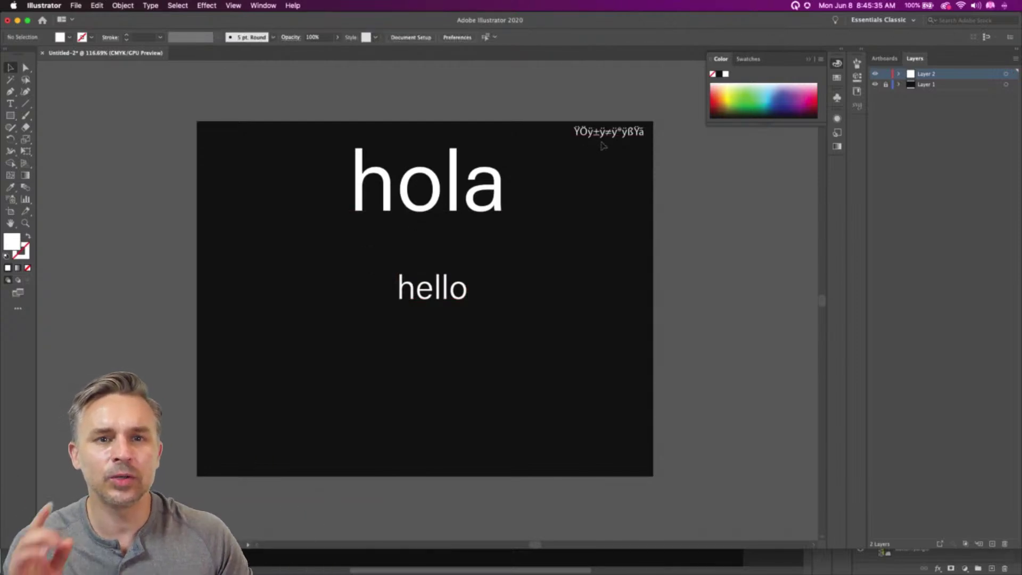
# Expand the text properties for the hello text and search the fonts for "cas"
pyautogui.click(809, 61)
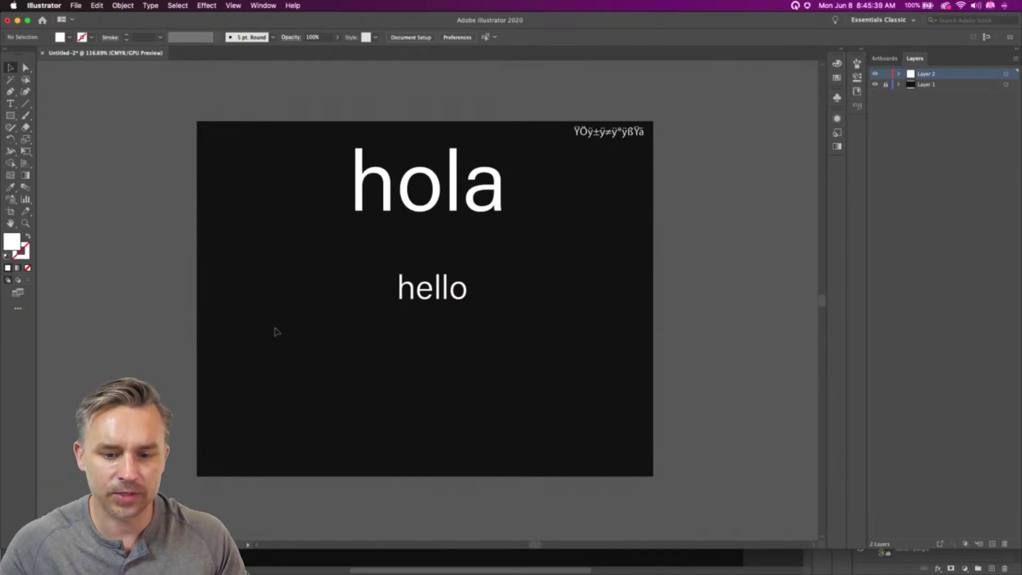
pyautogui.press('super+0')
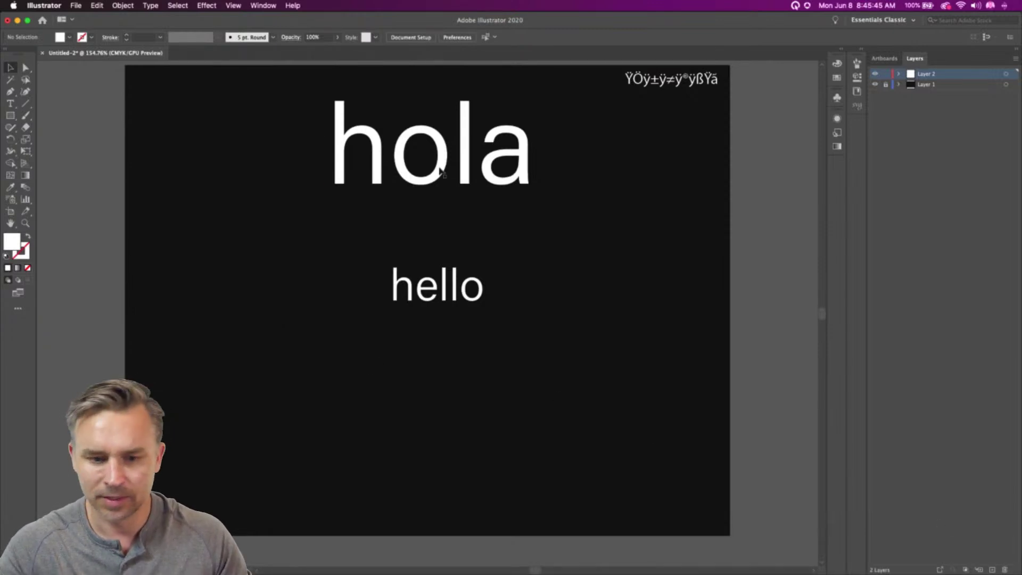
pyautogui.click(350, 159)
pyautogui.click(443, 312)
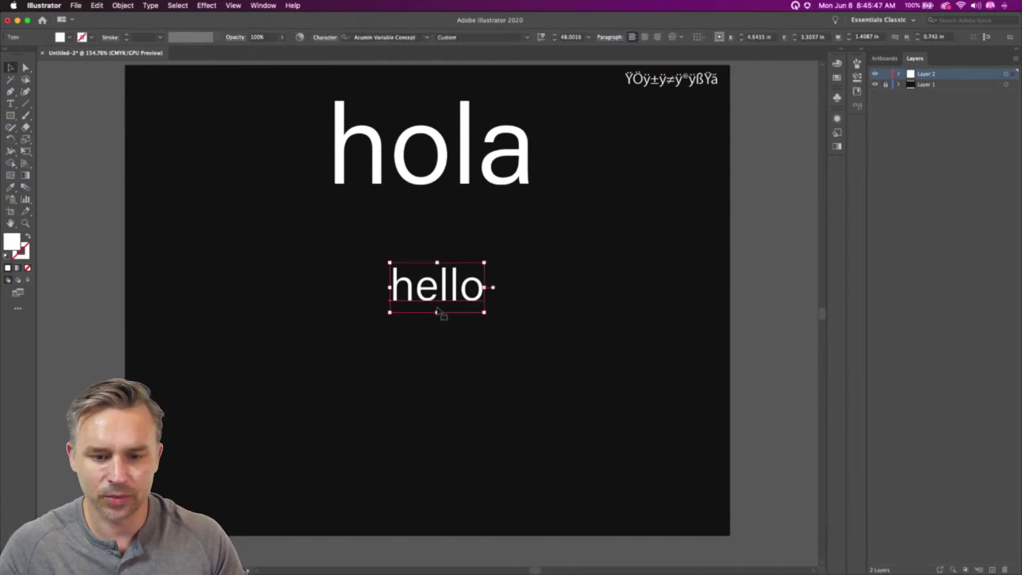
pyautogui.click(860, 51)
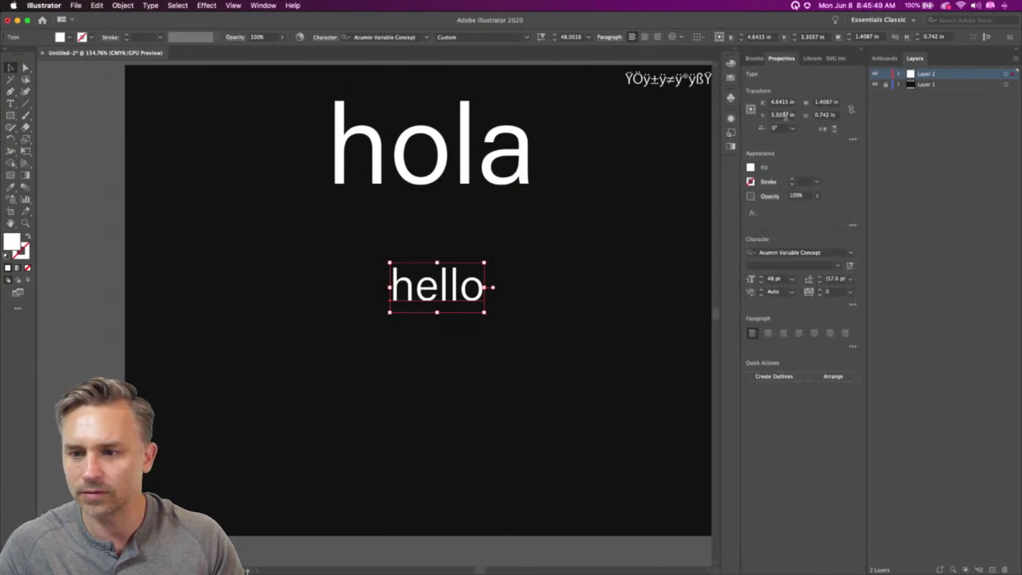
pyautogui.click(798, 252)
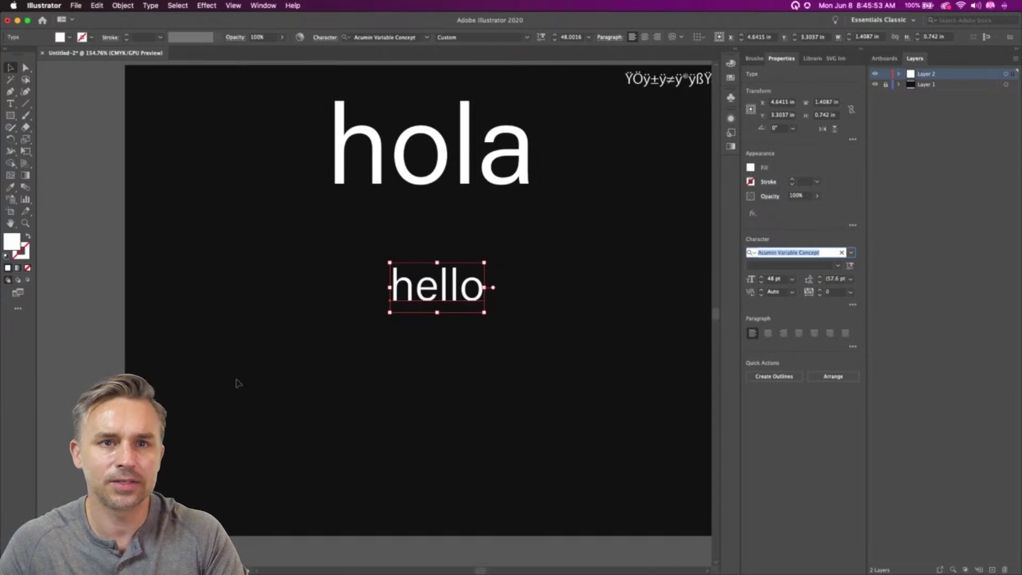
pyautogui.write('cas')
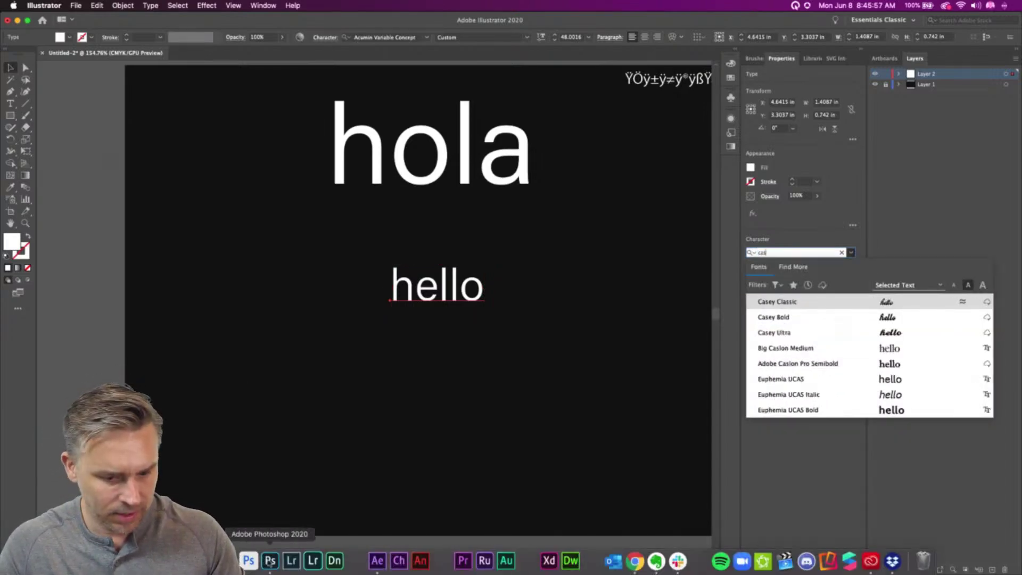
# Switch to Photoshop, check the script fonts used by the Hola and Smile texts with Smile shown, and minimize the window
pyautogui.click(248, 567)
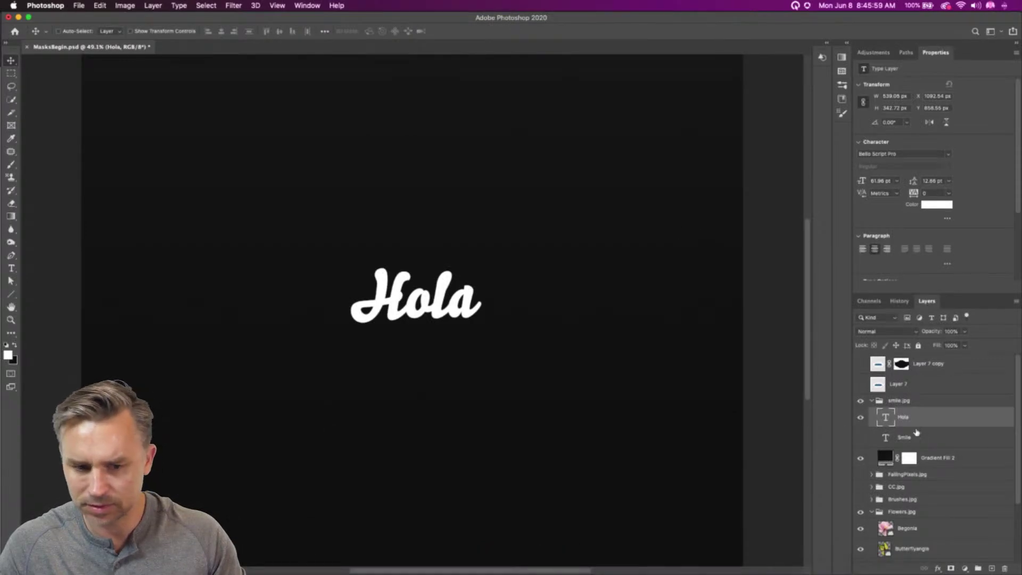
pyautogui.click(908, 438)
pyautogui.click(861, 439)
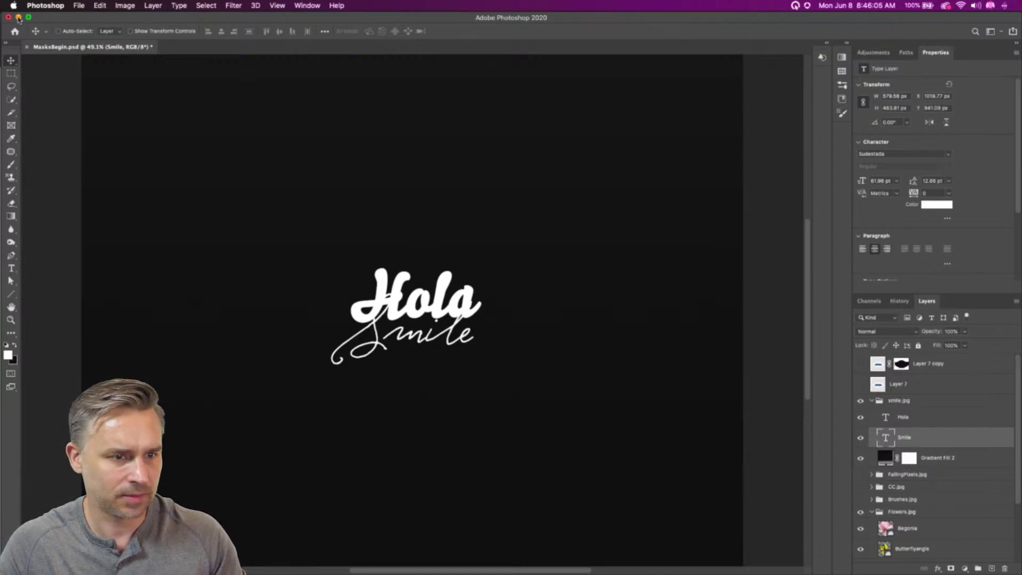
pyautogui.click(18, 18)
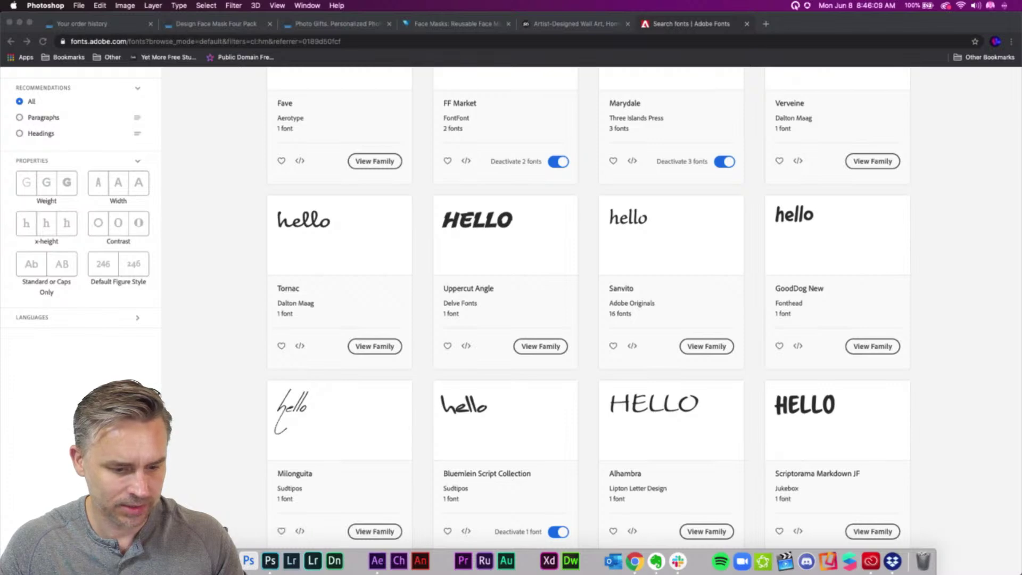
# Switch back to Illustrator and set the hola text's font to Bello Script Pro
pyautogui.click(186, 561)
pyautogui.click(465, 195)
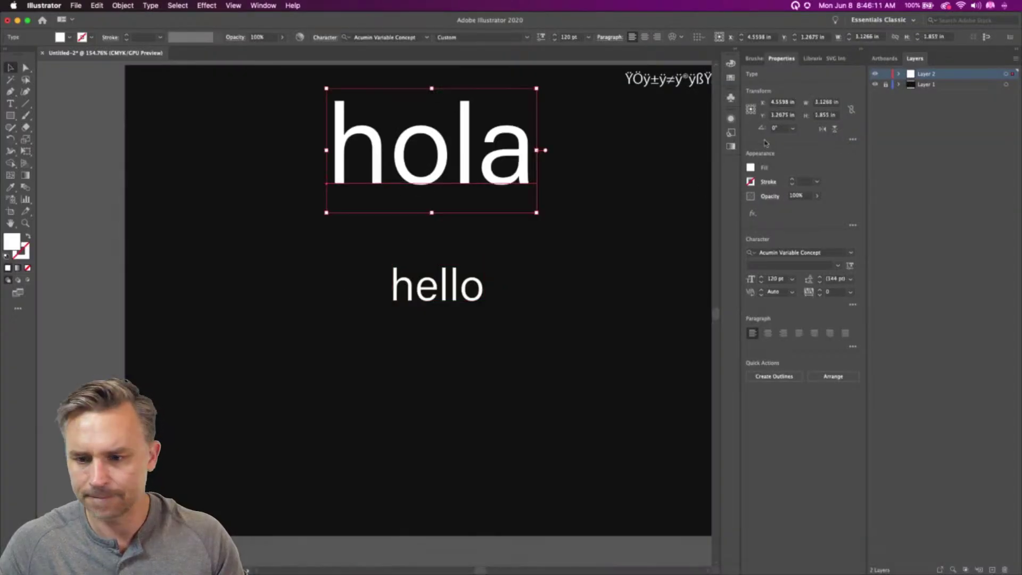
pyautogui.click(824, 253)
pyautogui.write('bell')
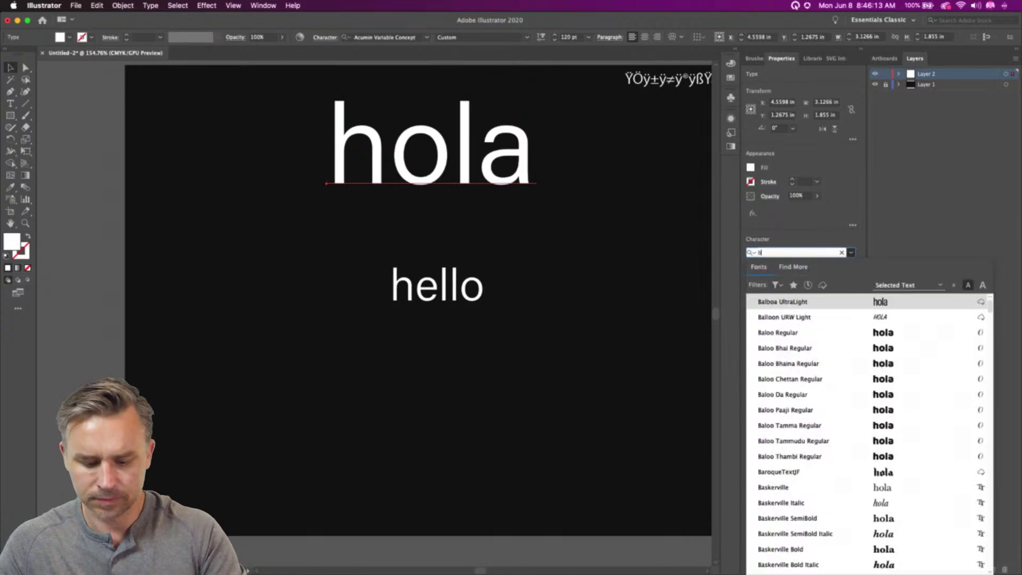
pyautogui.press('Down')
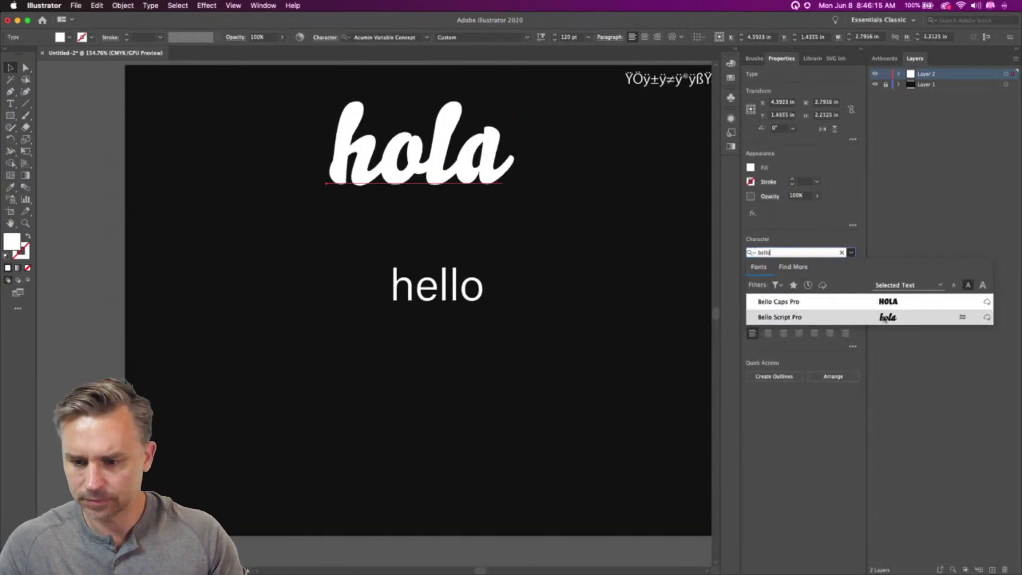
pyautogui.press('Return')
# Move the hola text to the artboard's left side, duplicate it below and select the copy's wording
pyautogui.moveTo(398, 140); pyautogui.dragTo(229, 353)
pyautogui.doubleClick(231, 347)
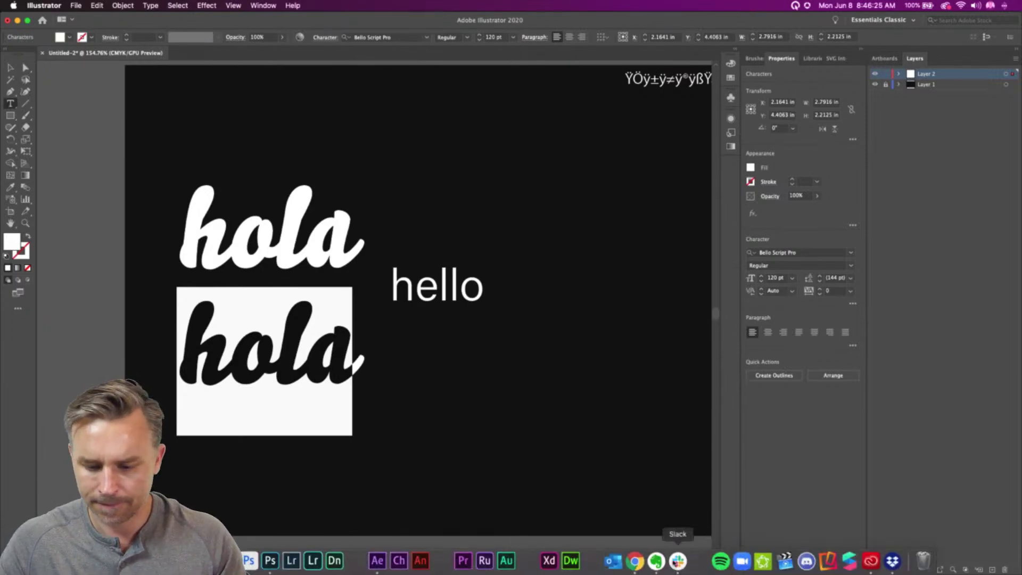
# Switch to Chrome, open a new browser tab and return to Illustrator
pyautogui.click(650, 560)
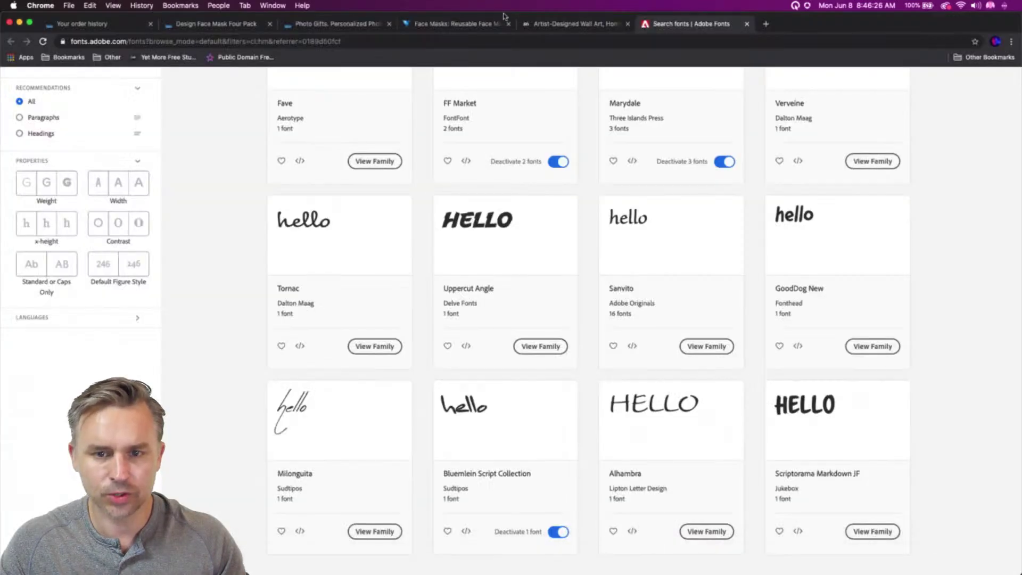
pyautogui.click(766, 24)
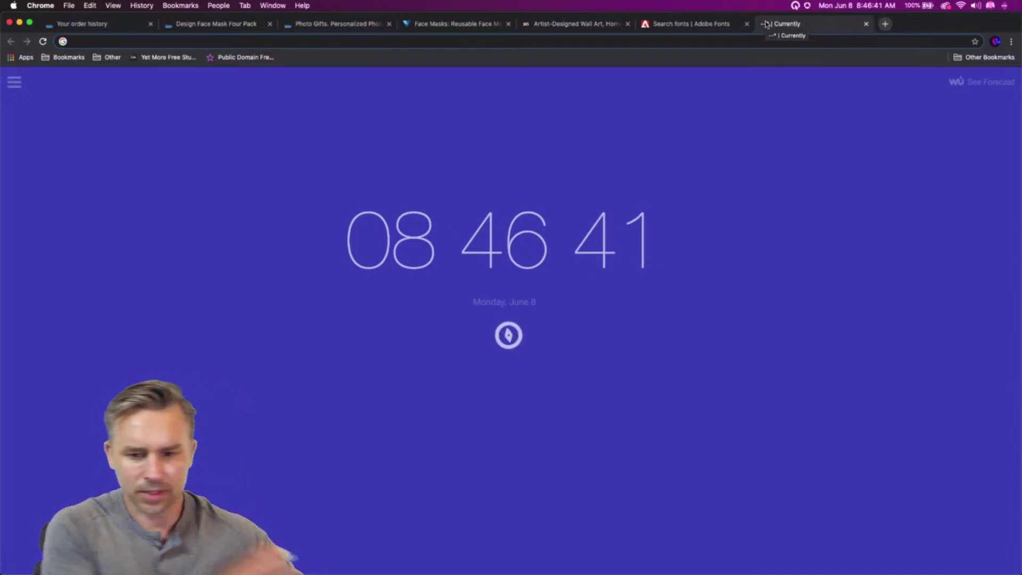
pyautogui.click(513, 562)
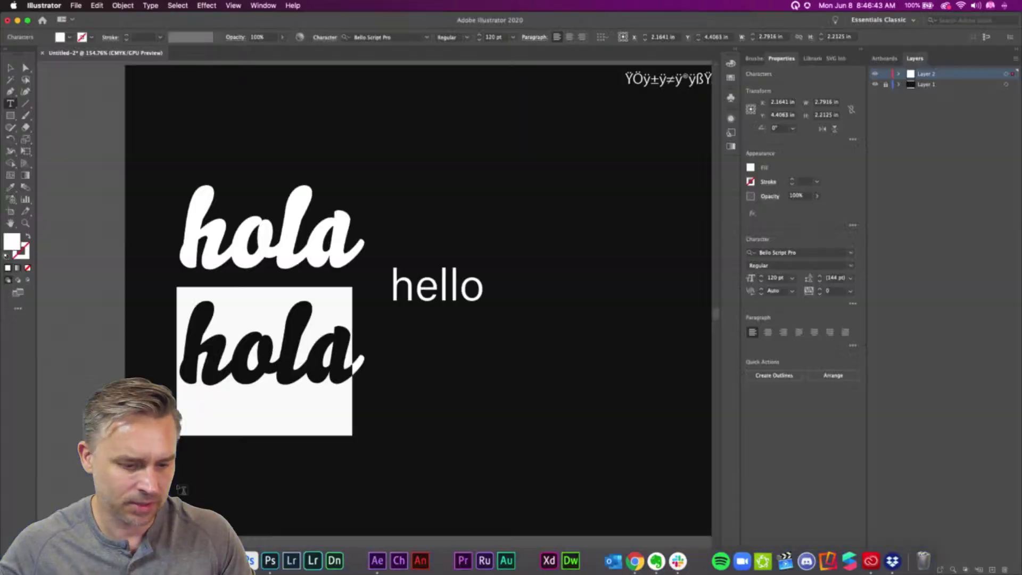
# Replace the lower hola copy's wording with "xin chào" and scale it down to about 70 pt
pyautogui.write('xin chào')
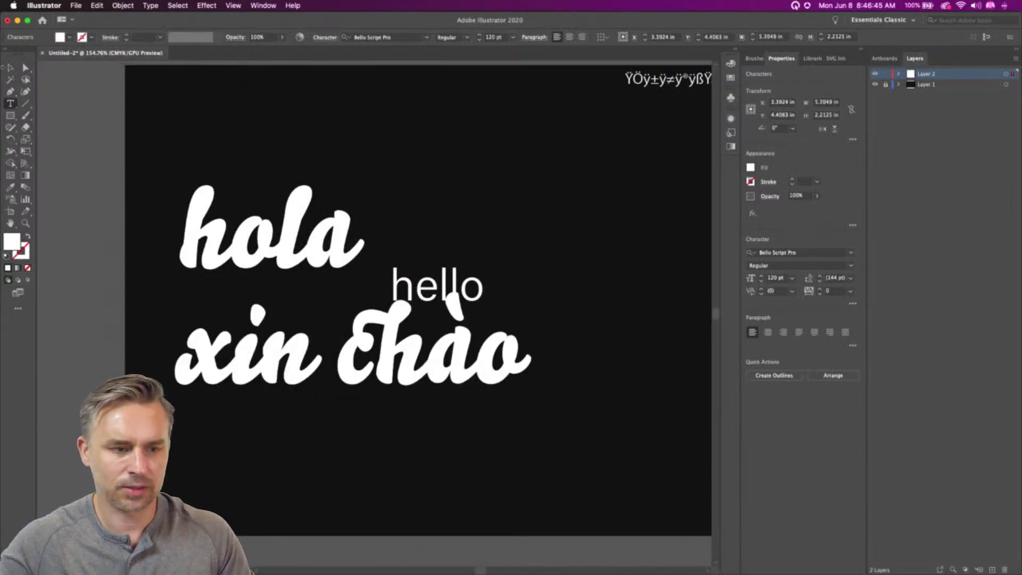
pyautogui.press('Escape')
pyautogui.moveTo(535, 288); pyautogui.dragTo(384, 349)
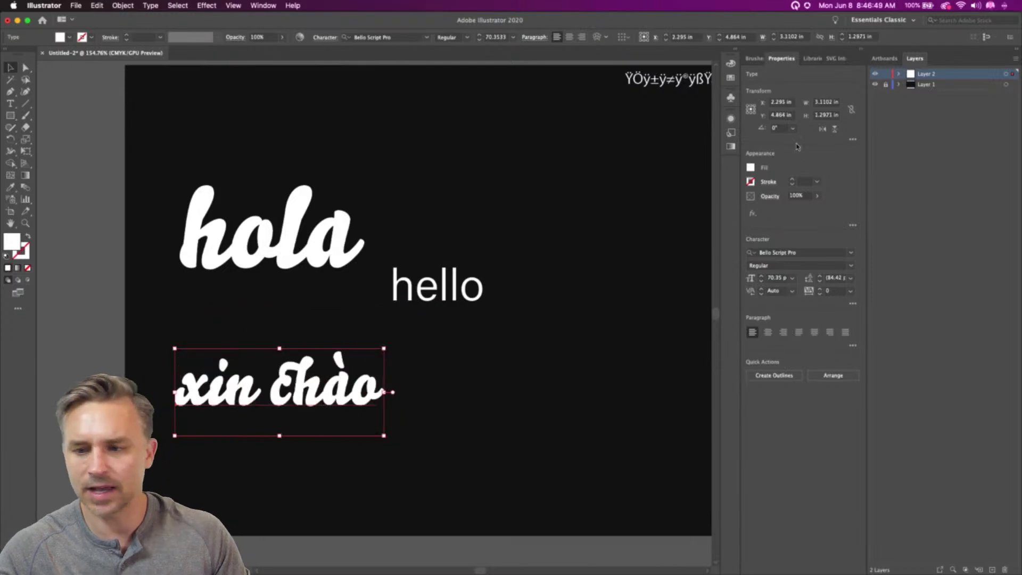
# Set the xin chào text's font to AdageScriptJF and move it directly below hello
pyautogui.click(851, 252)
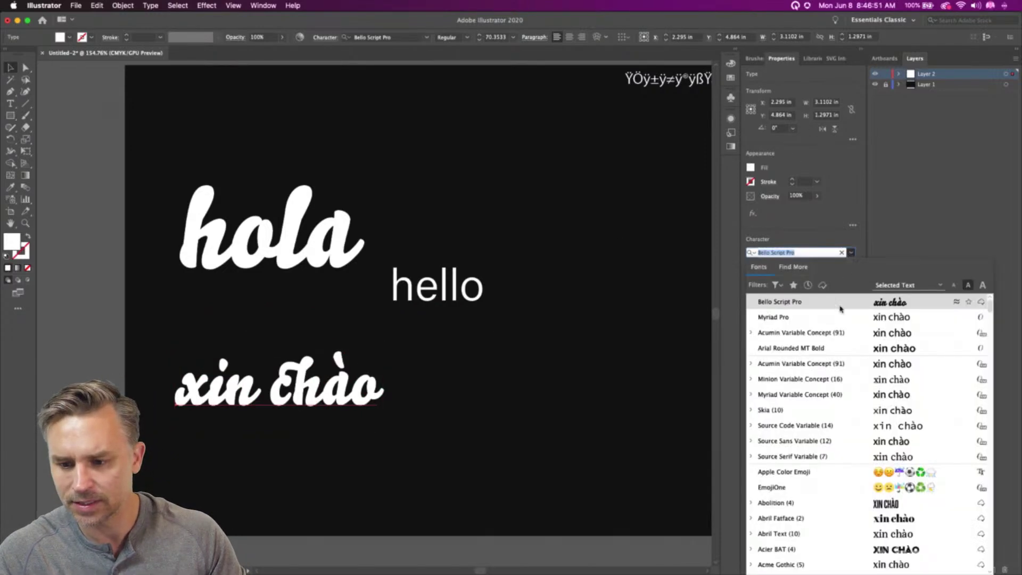
pyautogui.scroll(-5, 833, 346)
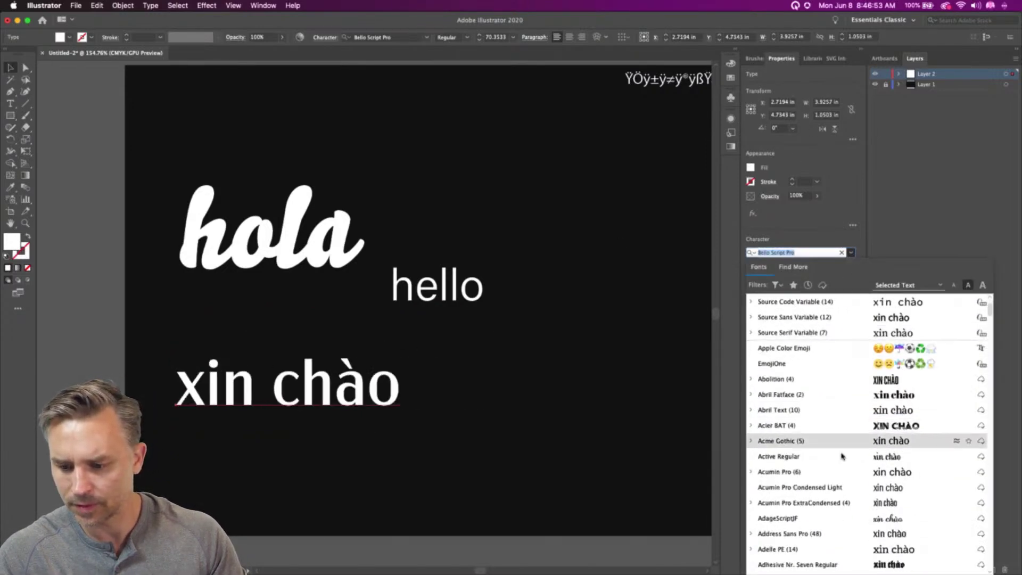
pyautogui.click(840, 517)
pyautogui.press('Escape')
pyautogui.moveTo(215, 398); pyautogui.dragTo(407, 381)
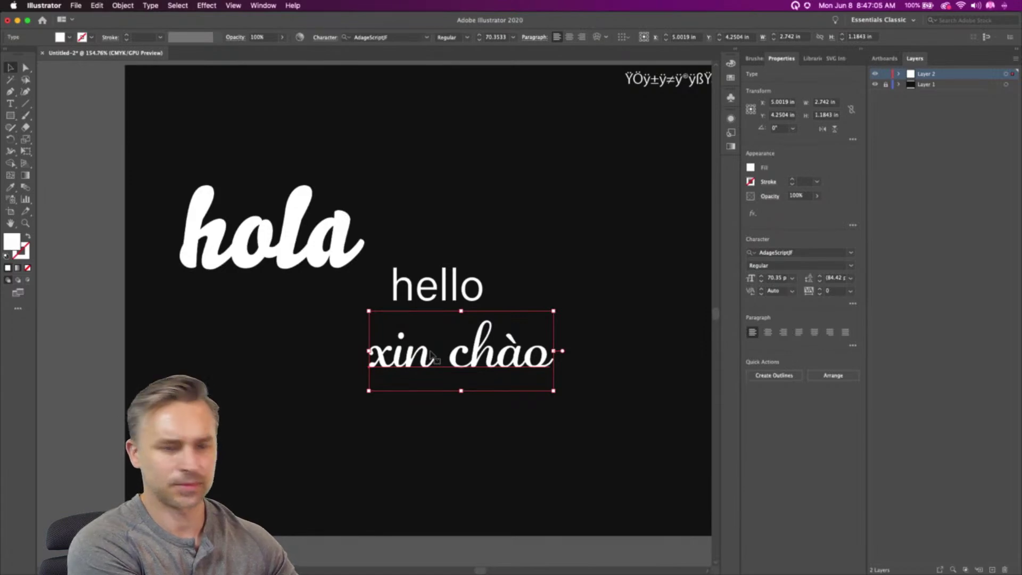
# Duplicate the xin chào text above hello and replace the copy's wording with "Salut"
pyautogui.moveTo(500, 367); pyautogui.dragTo(503, 187)
pyautogui.doubleClick(503, 187)
pyautogui.tripleClick(503, 181)
pyautogui.write('Salut')
pyautogui.click(9, 68)
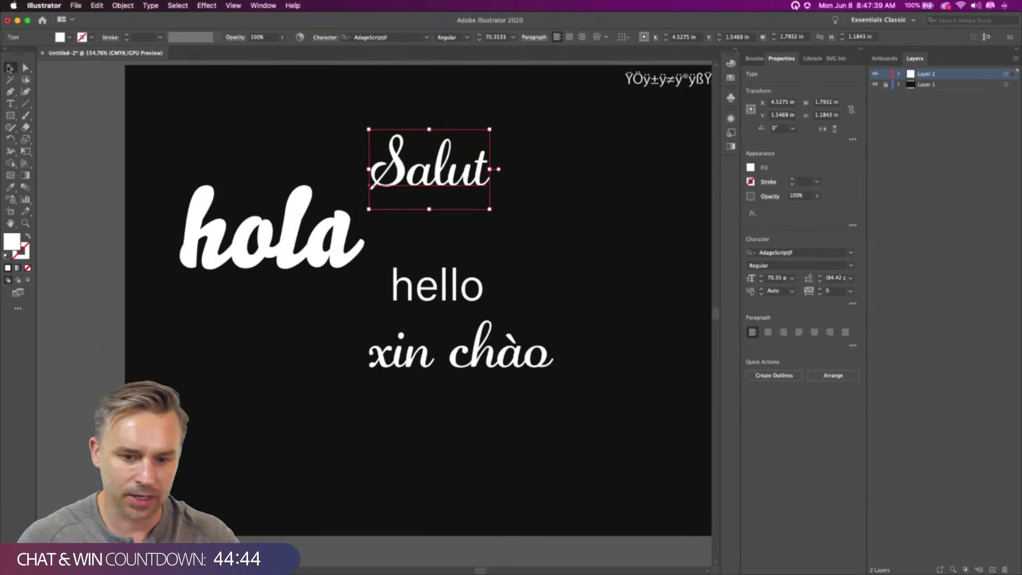
# Duplicate the Salut text below xin chào and replace the copy's wording with "Namaste"
pyautogui.moveTo(399, 189); pyautogui.dragTo(395, 458)
pyautogui.doubleClick(395, 458)
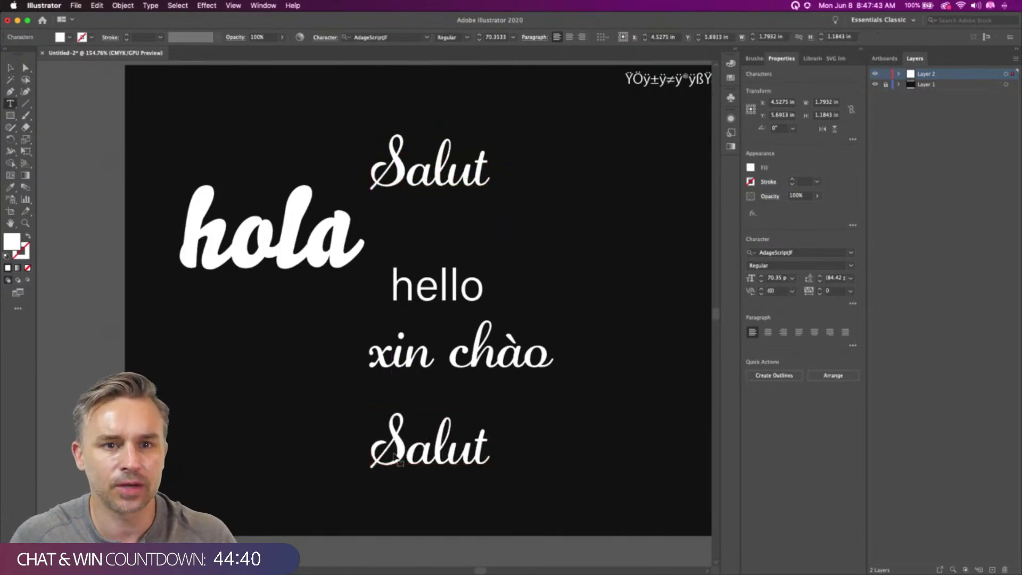
pyautogui.doubleClick(396, 458)
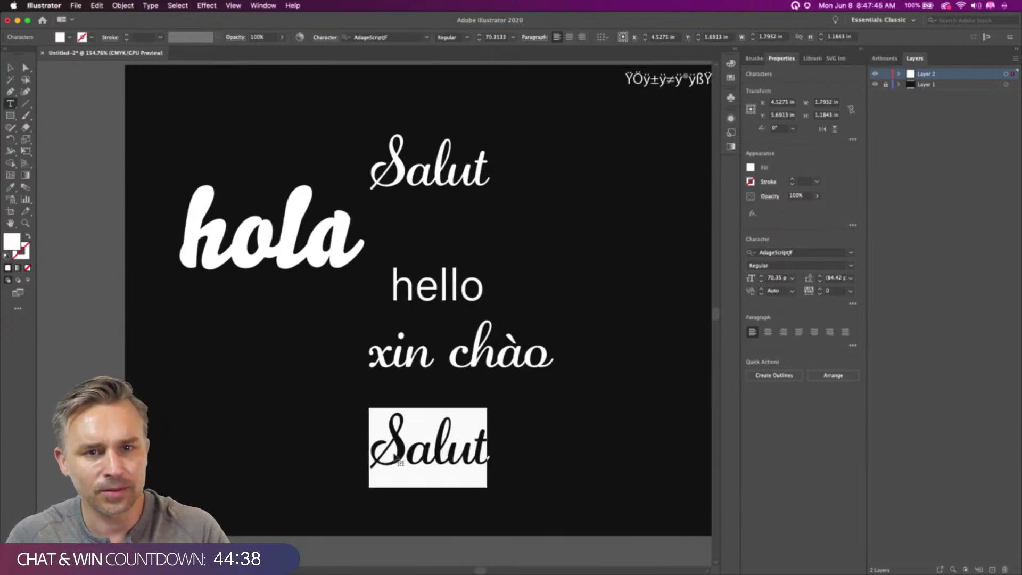
pyautogui.write('Namaste')
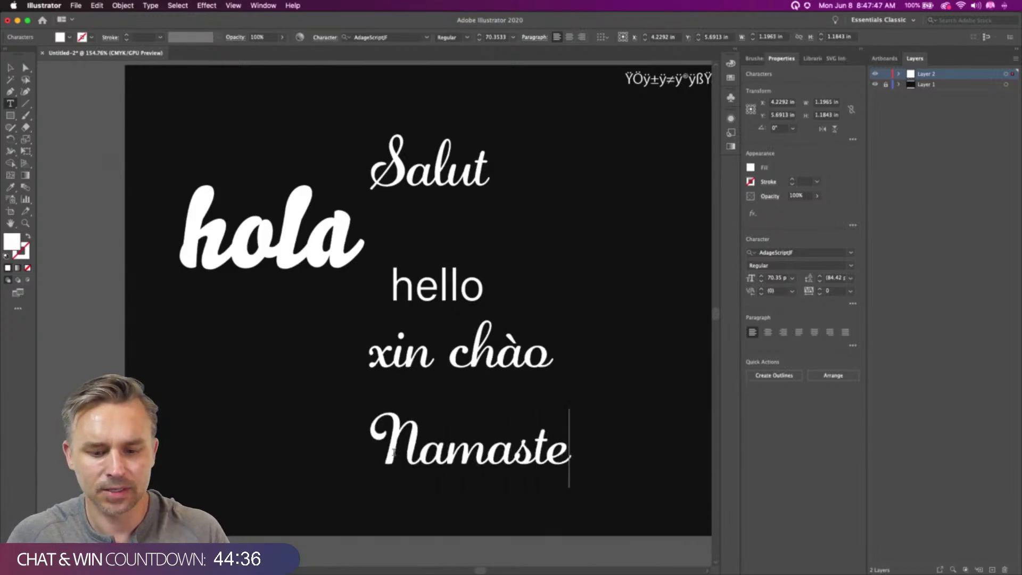
pyautogui.press('Escape')
# Duplicate the Namaste text between Salut and hello and replace the copy's wording with "zdravo"
pyautogui.moveTo(424, 428); pyautogui.dragTo(426, 213)
pyautogui.doubleClick(437, 229)
pyautogui.doubleClick(439, 230)
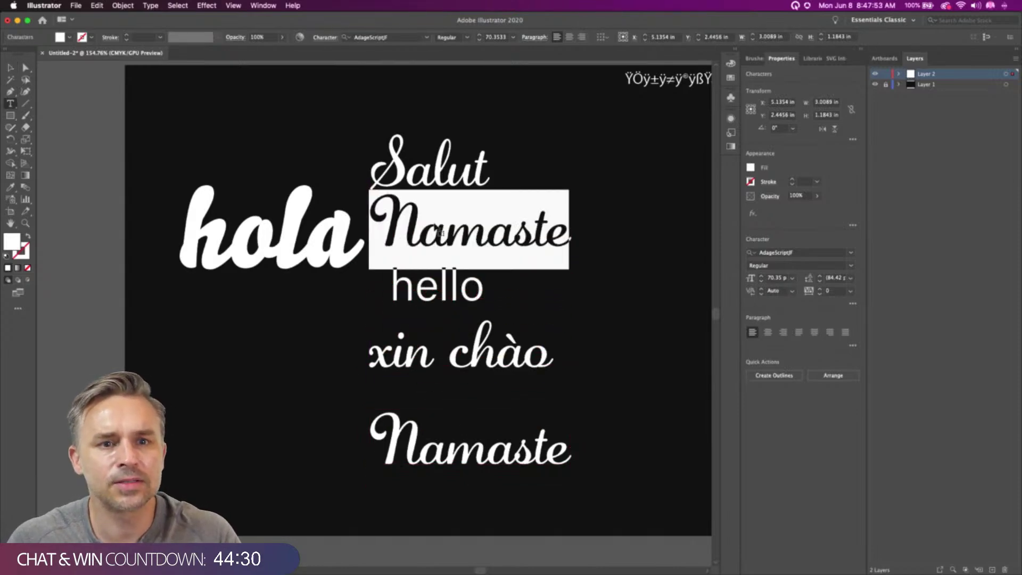
pyautogui.write('z')
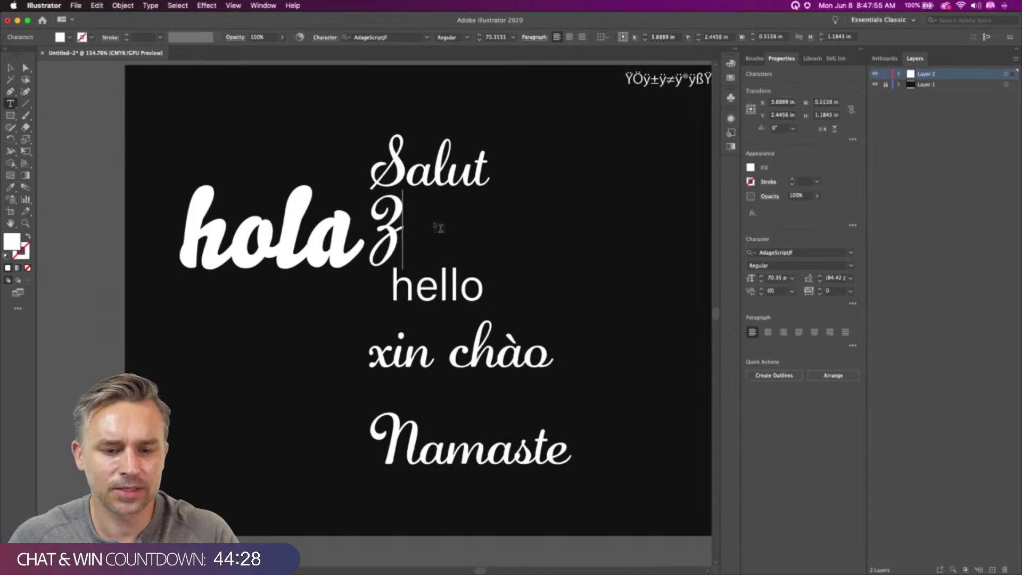
pyautogui.write('dravo')
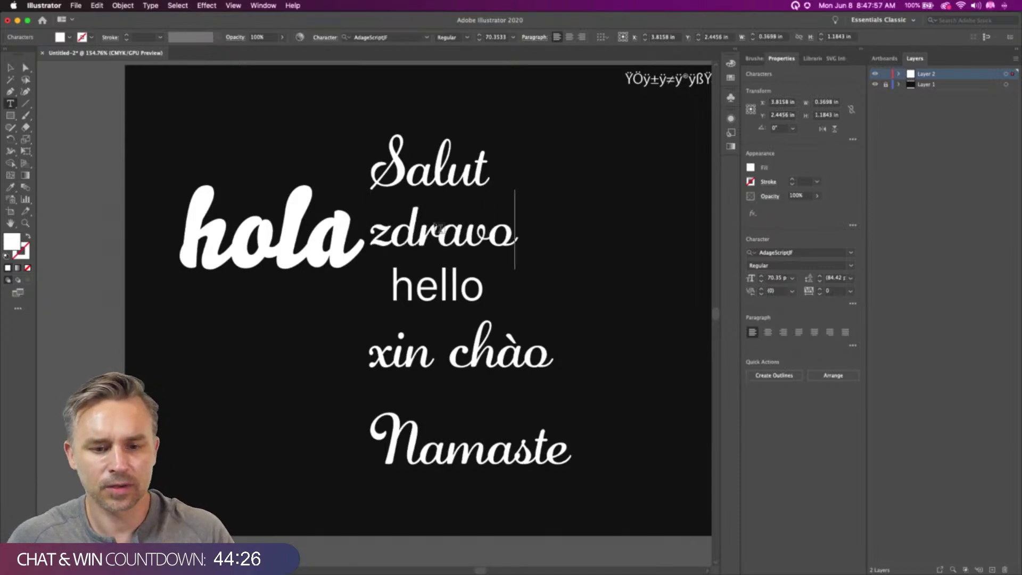
pyautogui.press('Escape')
# Move the zdravo text right of hola, set its font to Anton Regular and scale it down to about 49 pt
pyautogui.moveTo(445, 238); pyautogui.dragTo(551, 235)
pyautogui.click(852, 254)
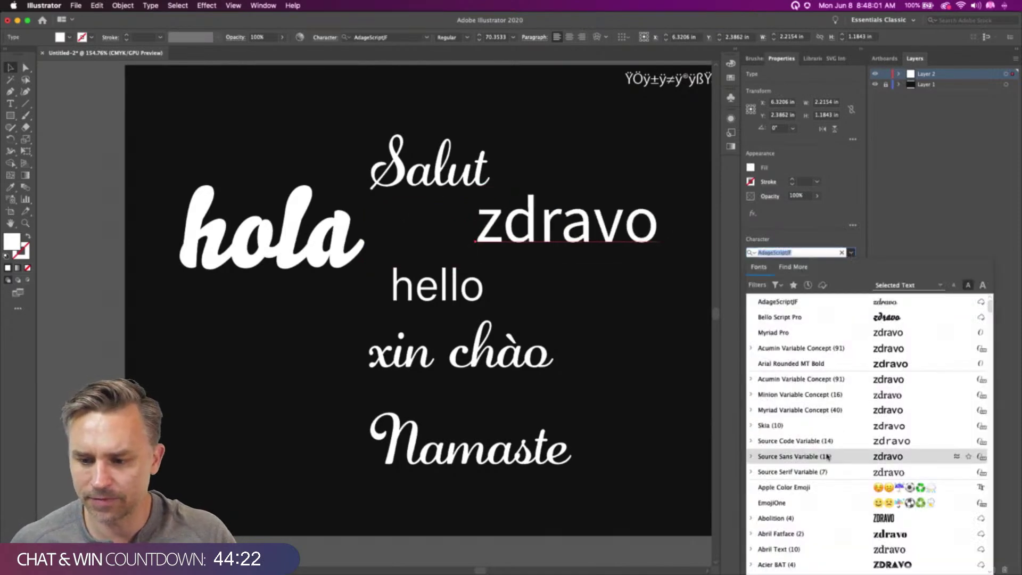
pyautogui.scroll(-5, 834, 538)
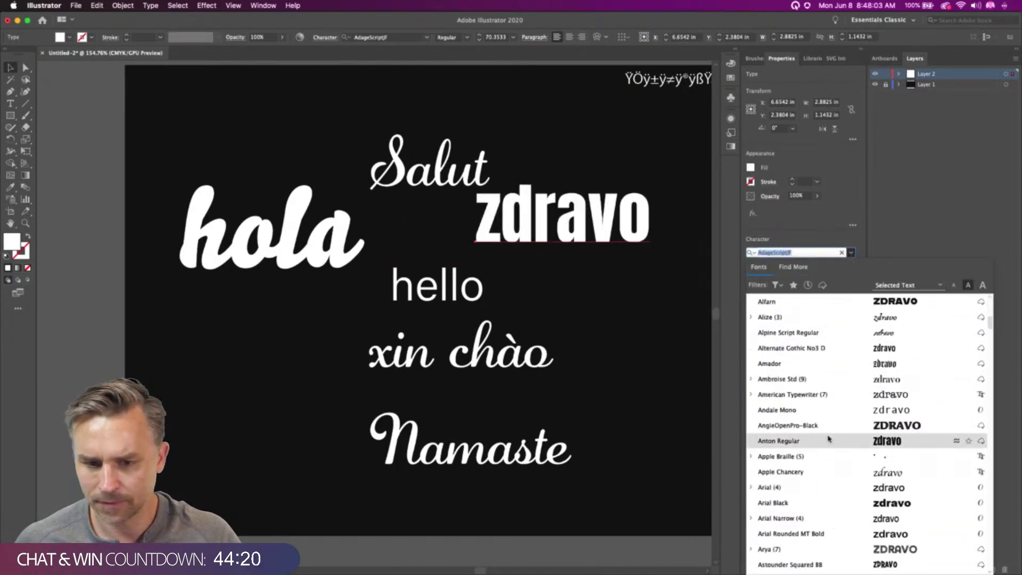
pyautogui.click(828, 439)
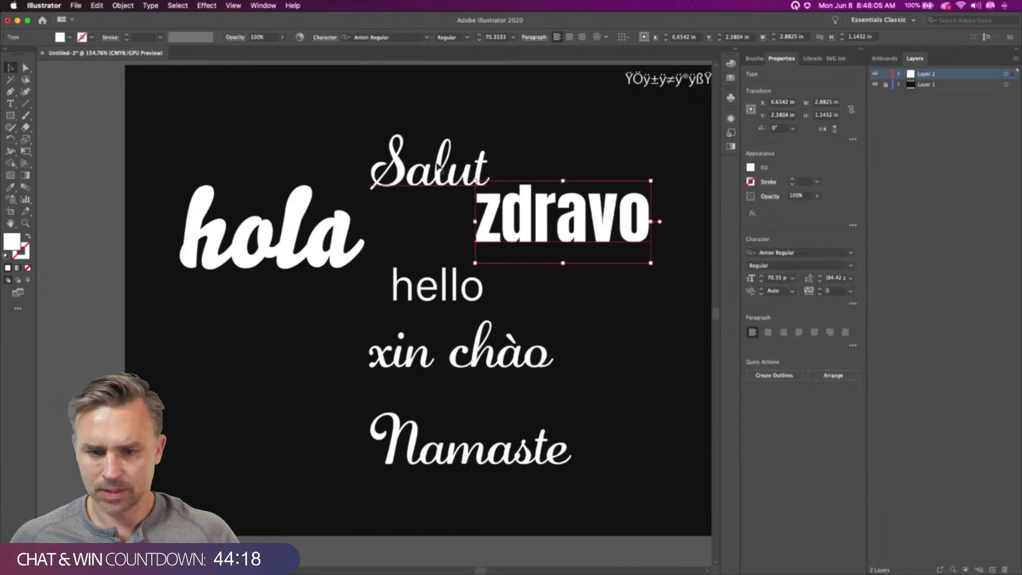
pyautogui.moveTo(651, 180); pyautogui.dragTo(639, 210)
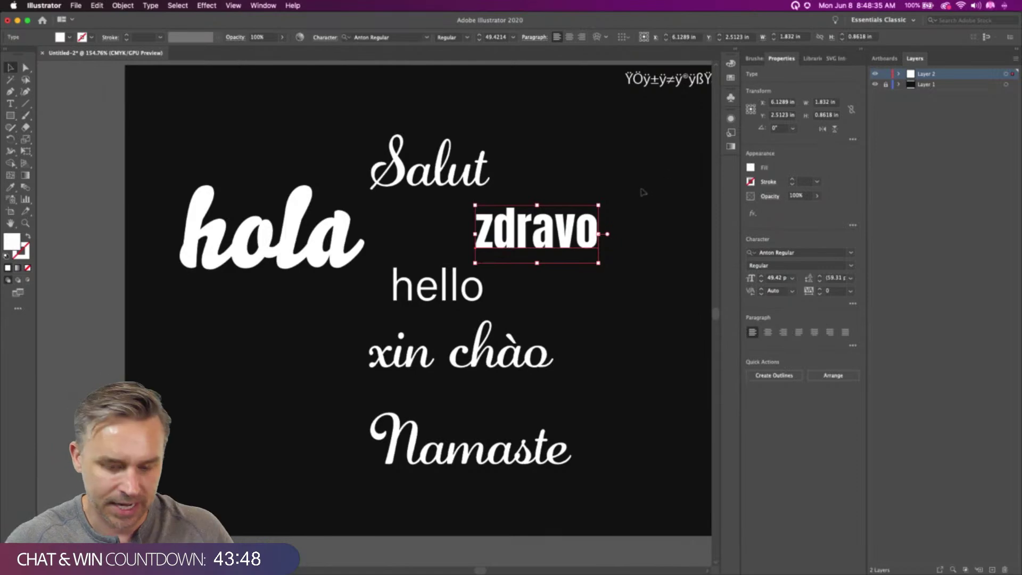
# Duplicate the zdravo text into the artboard's lower left area and replace the copy's wording with "Kia Ora"
pyautogui.keyDown('alt'); pyautogui.moveTo(544, 228); pyautogui.dragTo(226, 398); pyautogui.keyUp('alt')
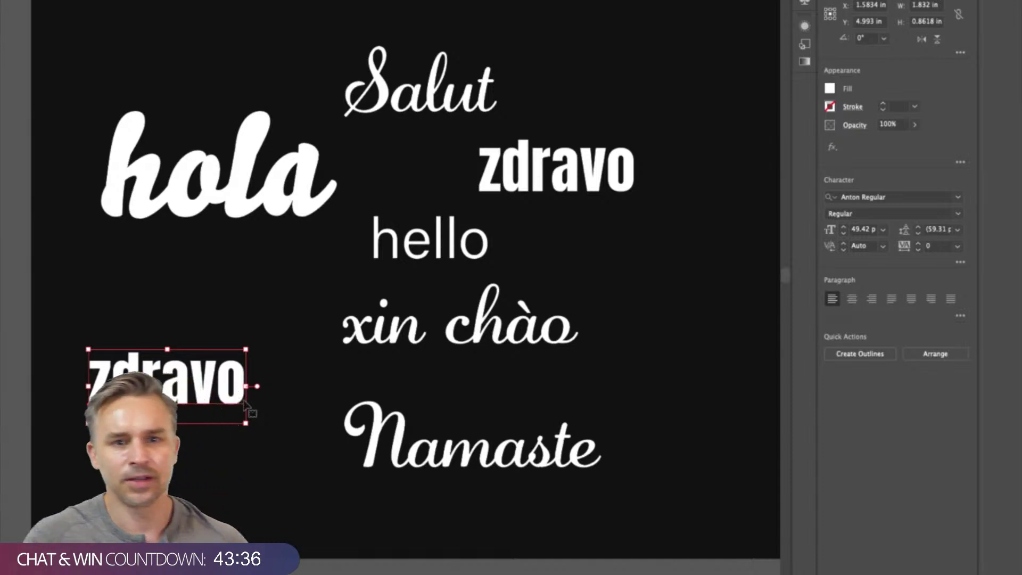
pyautogui.doubleClick(167, 377)
pyautogui.doubleClick(167, 368)
pyautogui.write('Kia Ora')
pyautogui.scroll(-10, 190, 376)
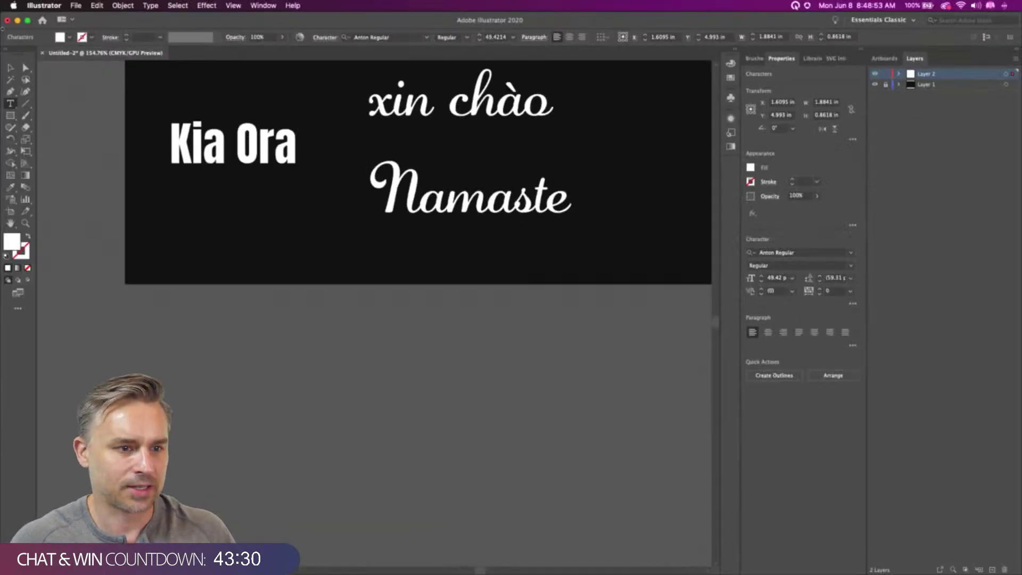
pyautogui.press('Escape')
# Set the Kia Ora text's font to Boucherie Cursive and deselect it
pyautogui.press('super+0')
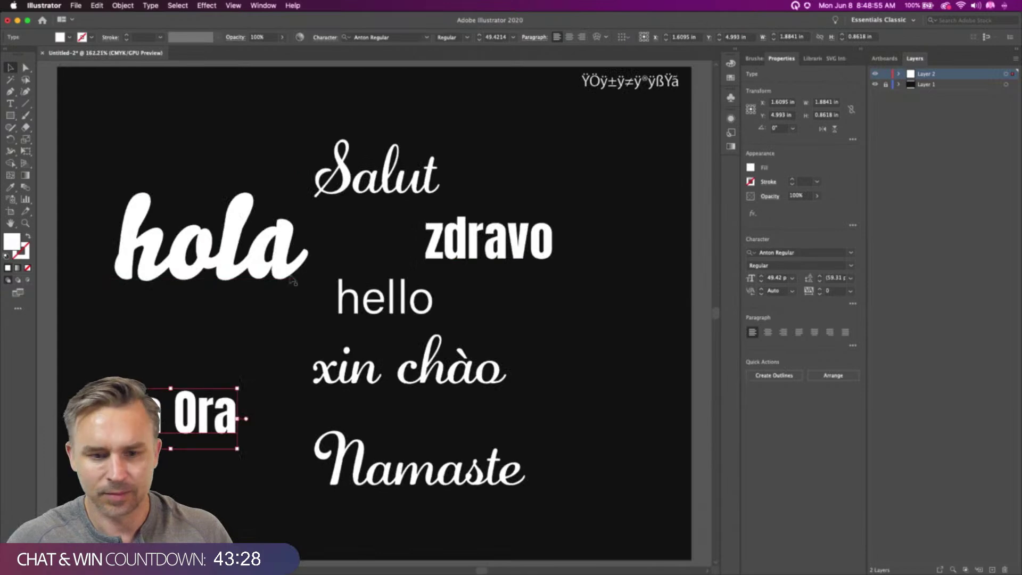
pyautogui.click(851, 254)
pyautogui.scroll(3, 835, 373)
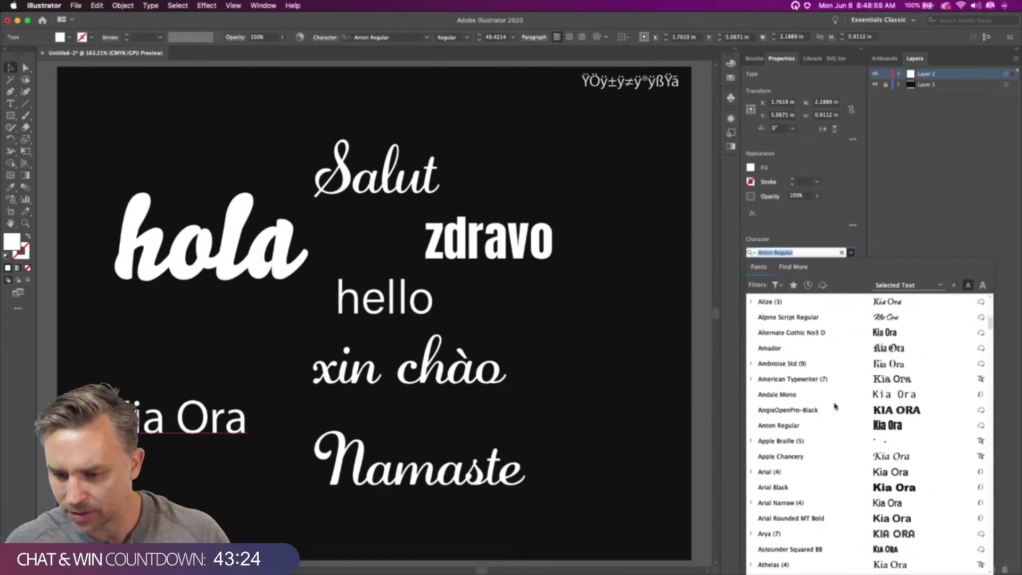
pyautogui.scroll(-6, 835, 406)
pyautogui.scroll(-5, 835, 406)
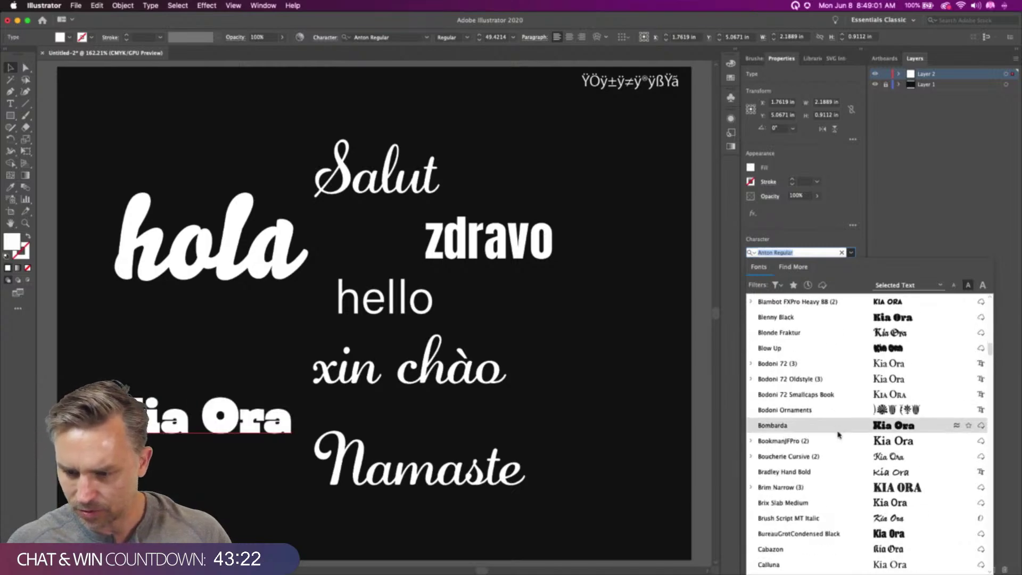
pyautogui.click(843, 461)
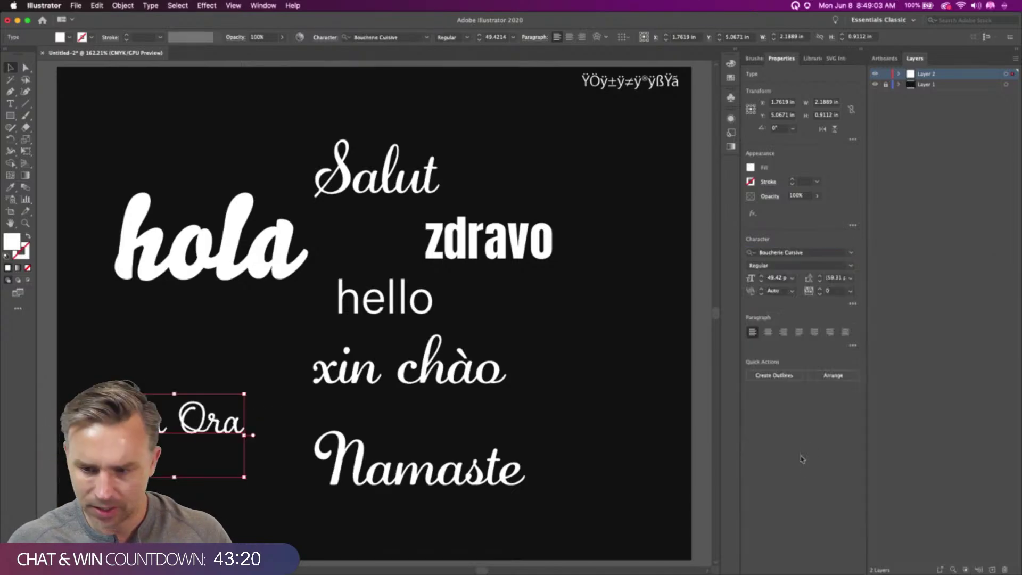
pyautogui.click(164, 346)
# Duplicate the Kia Ora text to the right of hello and replace the copy's wording with "Ciao"
pyautogui.moveTo(212, 421); pyautogui.dragTo(553, 314)
pyautogui.doubleClick(553, 313)
pyautogui.press('super+a')
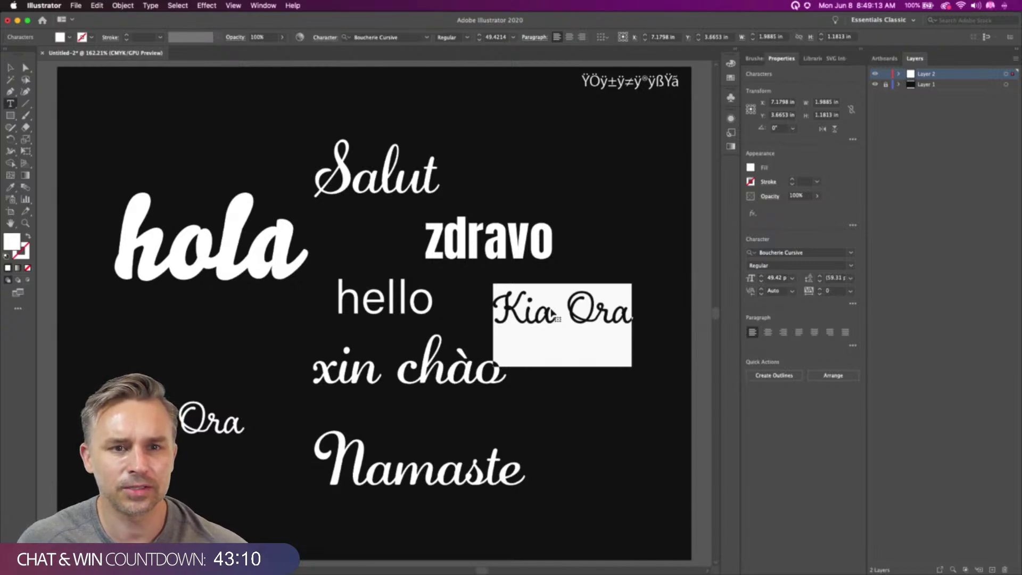
pyautogui.write('Ciao')
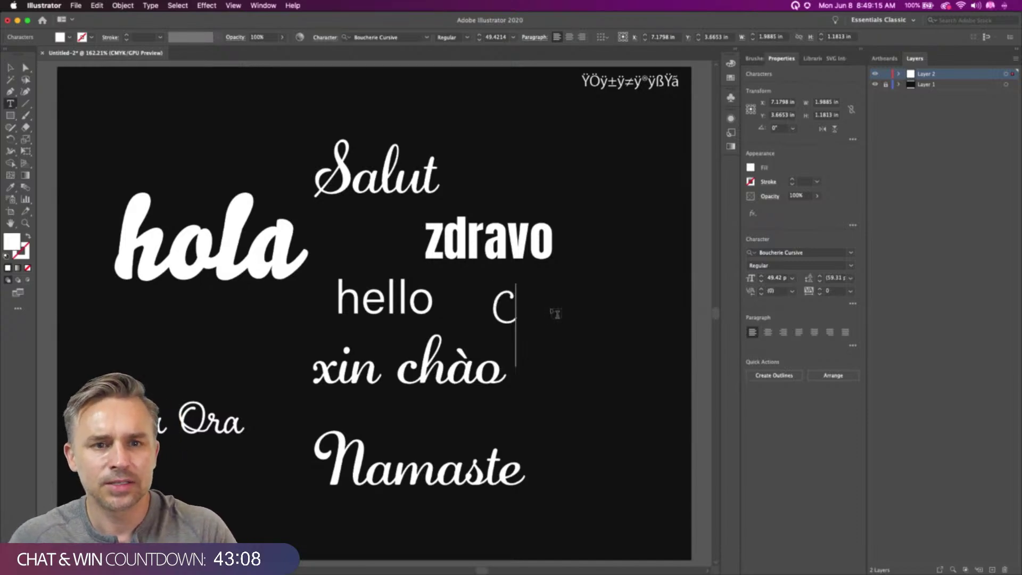
pyautogui.press('Escape')
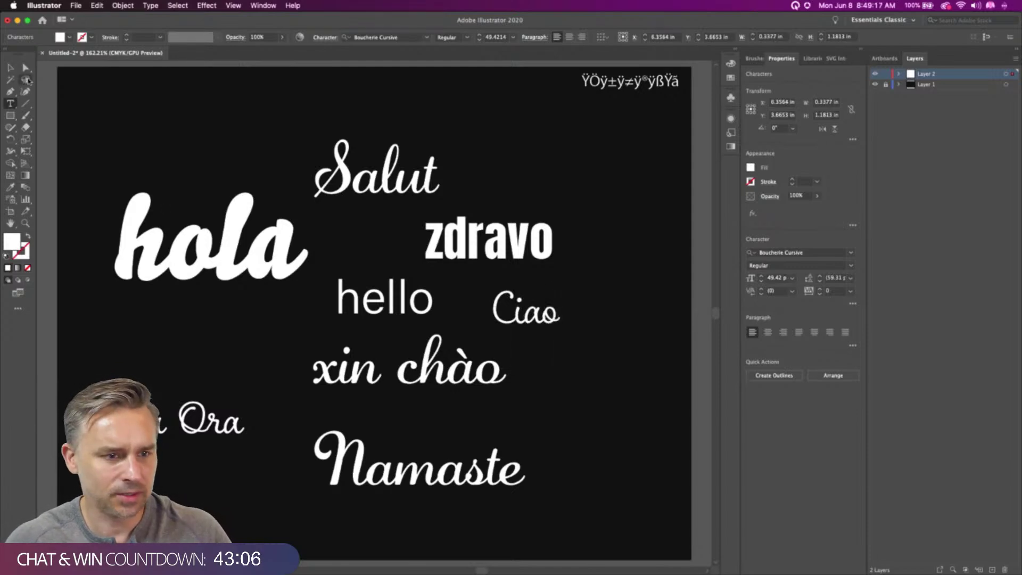
# Set the Ciao text's font to AdornS Pomander and scale it up to about 67 pt
pyautogui.click(852, 252)
pyautogui.scroll(-10, 813, 445)
pyautogui.scroll(8, 814, 442)
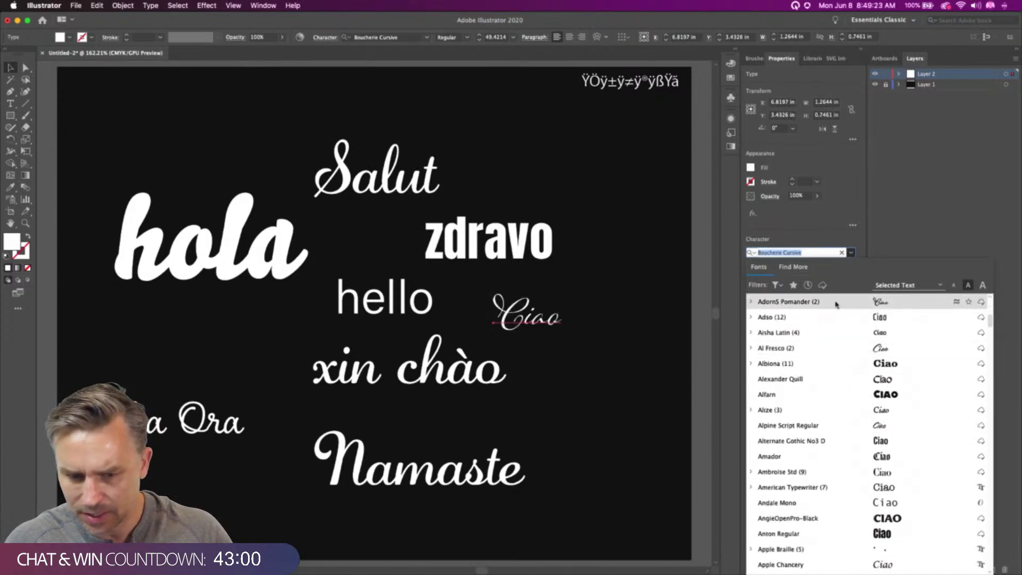
pyautogui.click(836, 305)
pyautogui.moveTo(564, 281); pyautogui.dragTo(590, 256)
pyautogui.click(629, 156)
# Duplicate the Ciao text below hola and replace the copy's wording with "Cześć"
pyautogui.moveTo(554, 298); pyautogui.dragTo(182, 327)
pyautogui.click(548, 415)
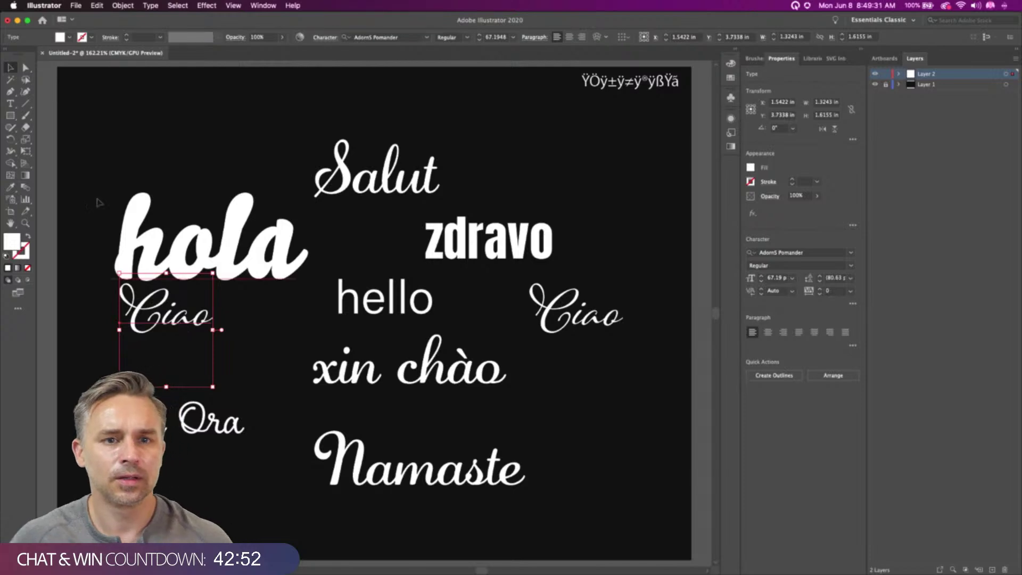
pyautogui.moveTo(164, 328); pyautogui.dragTo(177, 356)
pyautogui.doubleClick(183, 346)
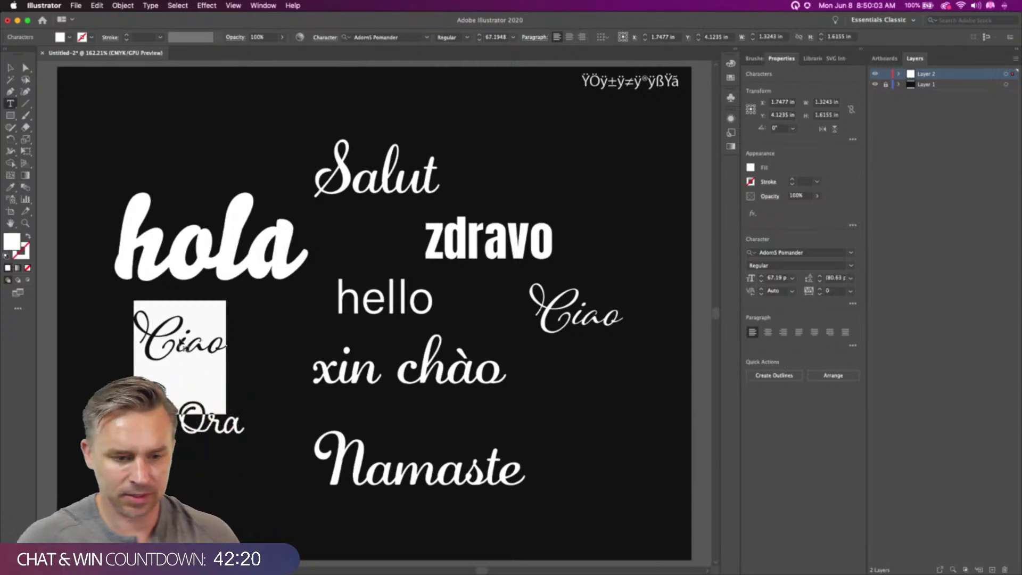
pyautogui.write('Cześć')
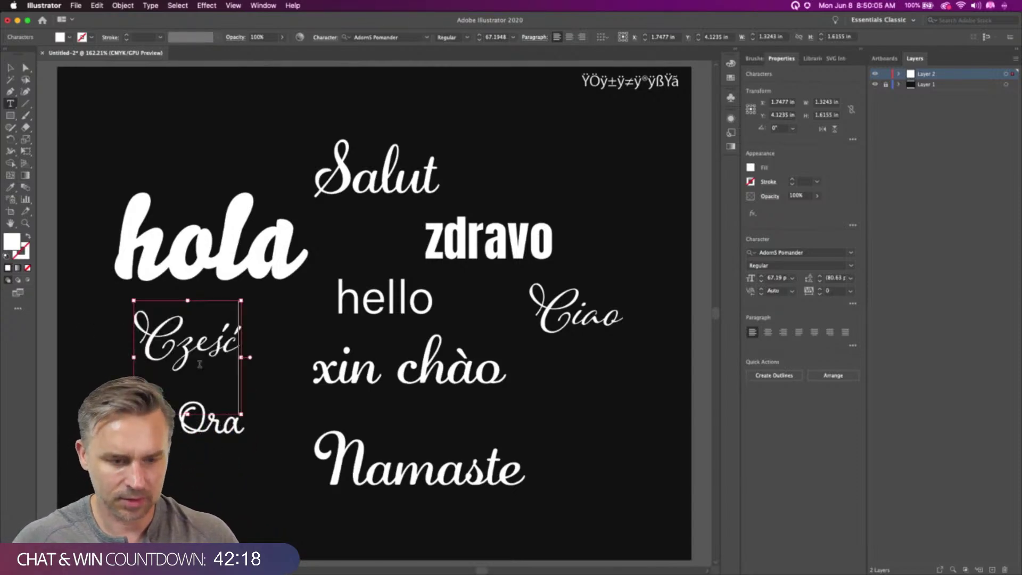
pyautogui.click(10, 69)
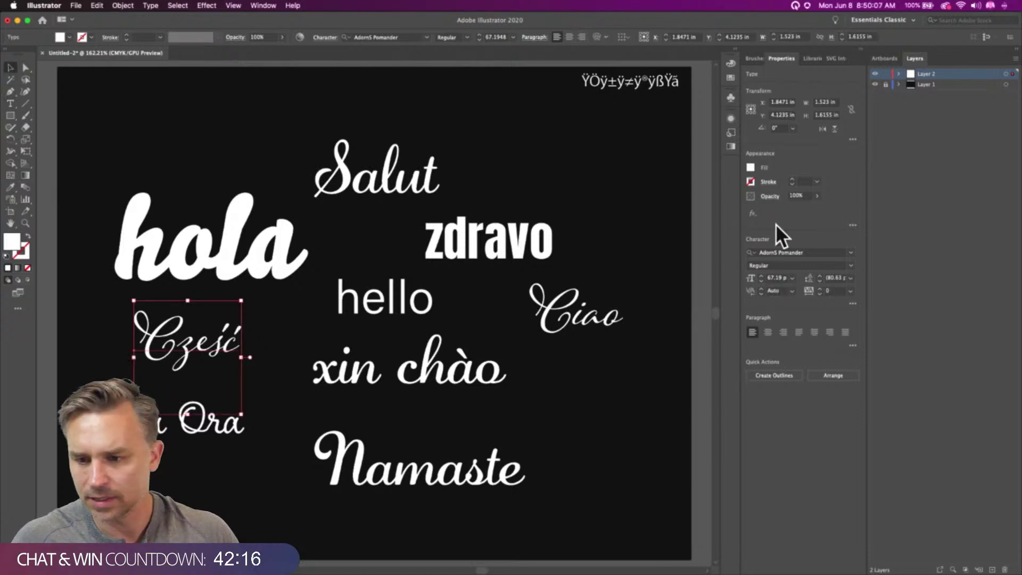
# Set the Cześć text's font to Alternate Gothic No3 D and deselect it
pyautogui.click(849, 257)
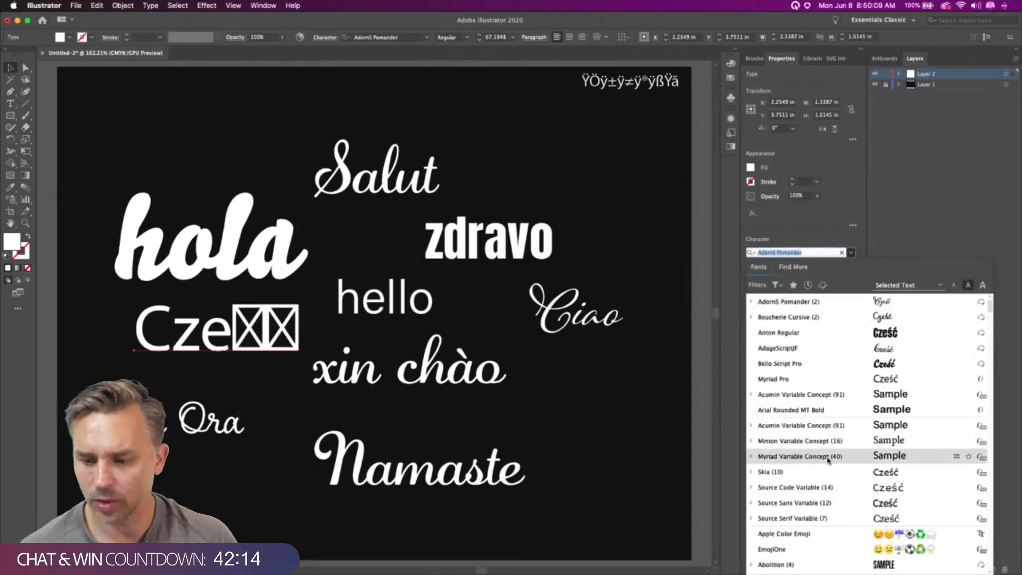
pyautogui.scroll(-2, 837, 463)
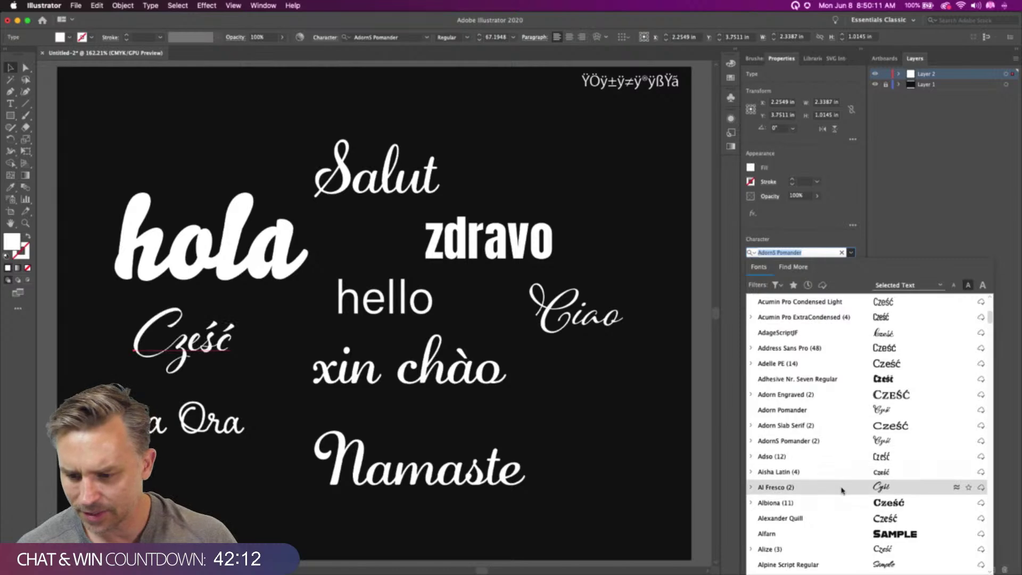
pyautogui.scroll(-5, 840, 482)
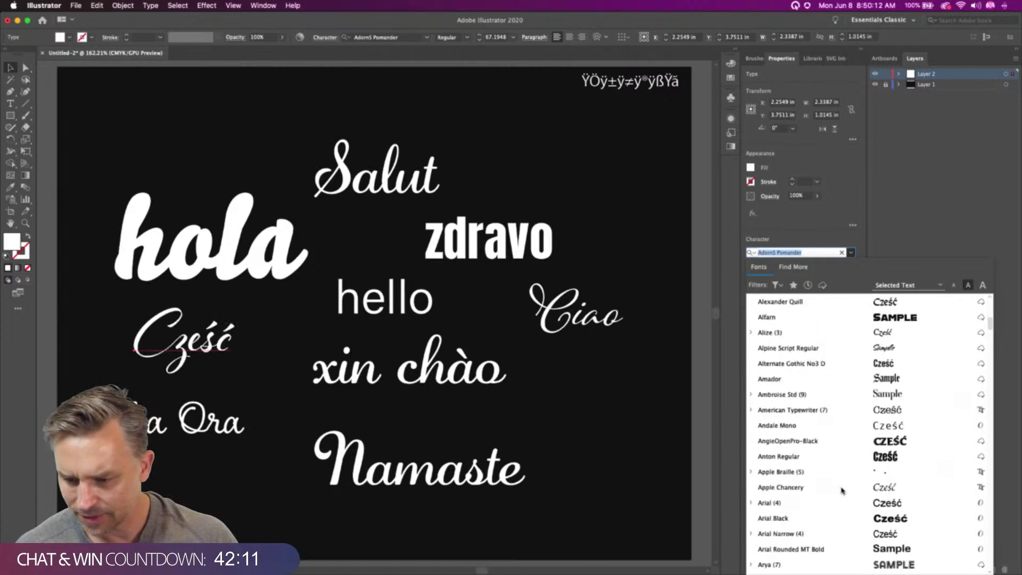
pyautogui.click(843, 363)
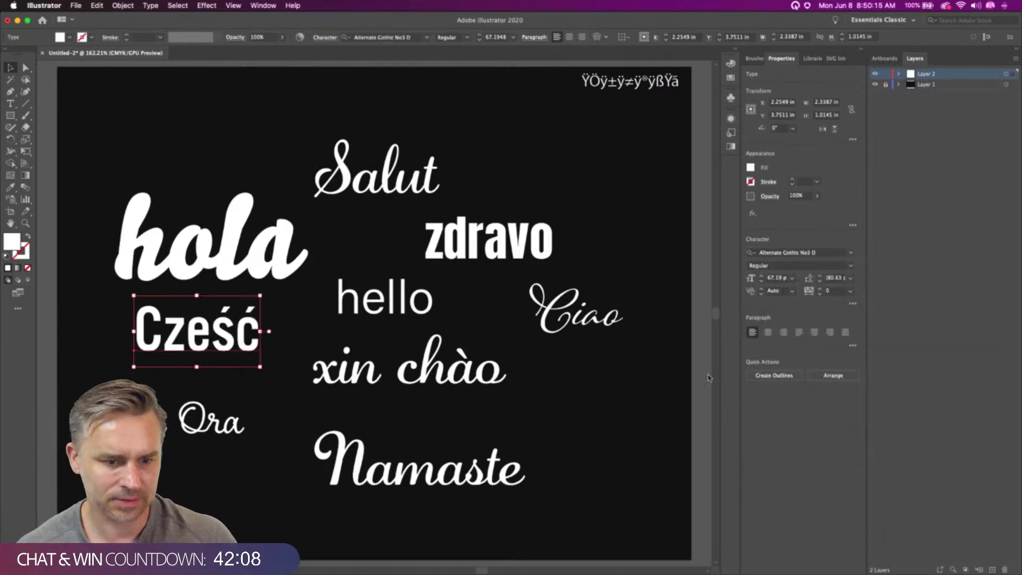
pyautogui.click(178, 130)
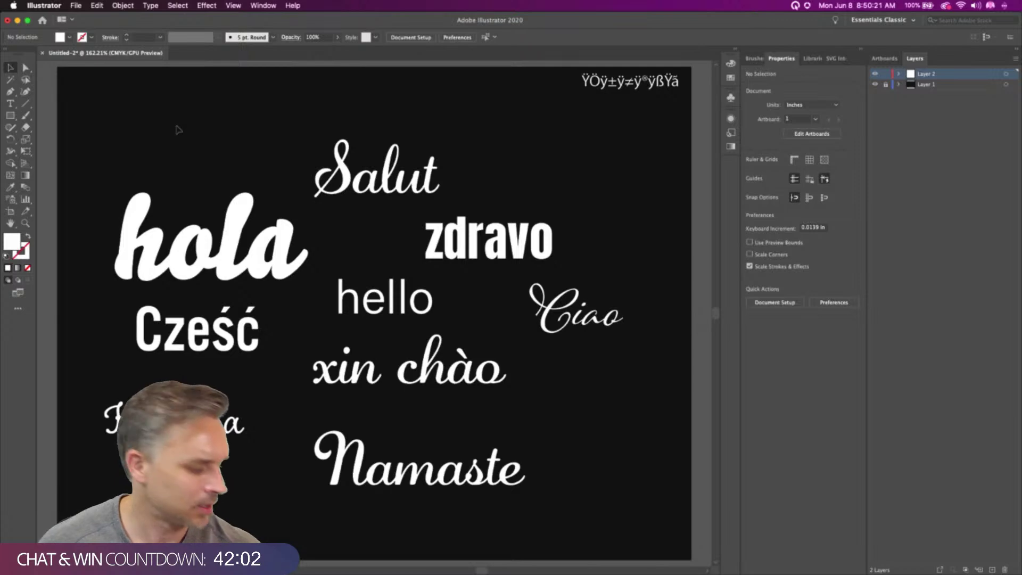
# Duplicate the Cześć text above hola, replace the copy's wording with "Здравей", and reposition it beside Salut
pyautogui.hscroll(-3, 179, 130)
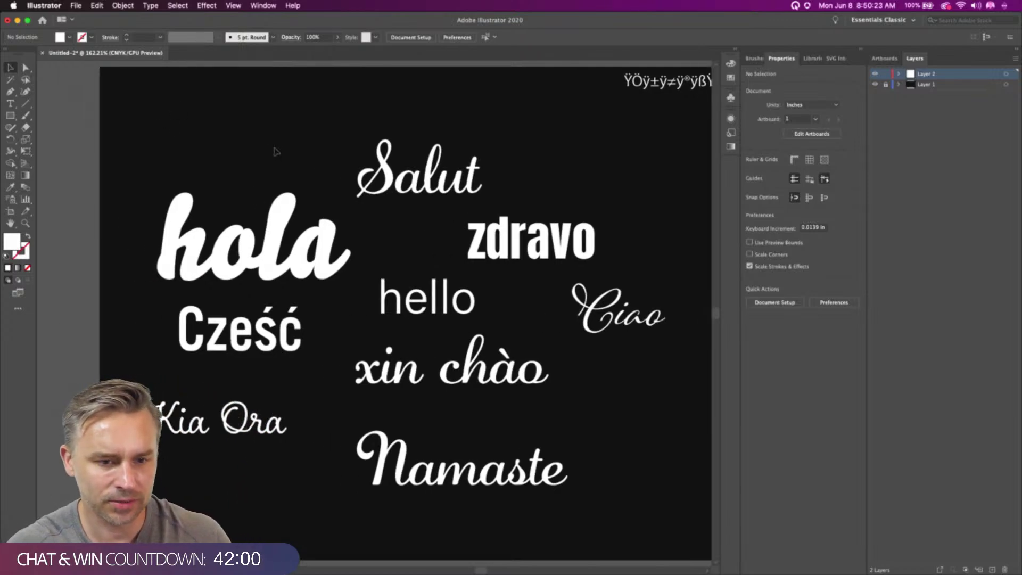
pyautogui.moveTo(243, 348); pyautogui.dragTo(247, 134)
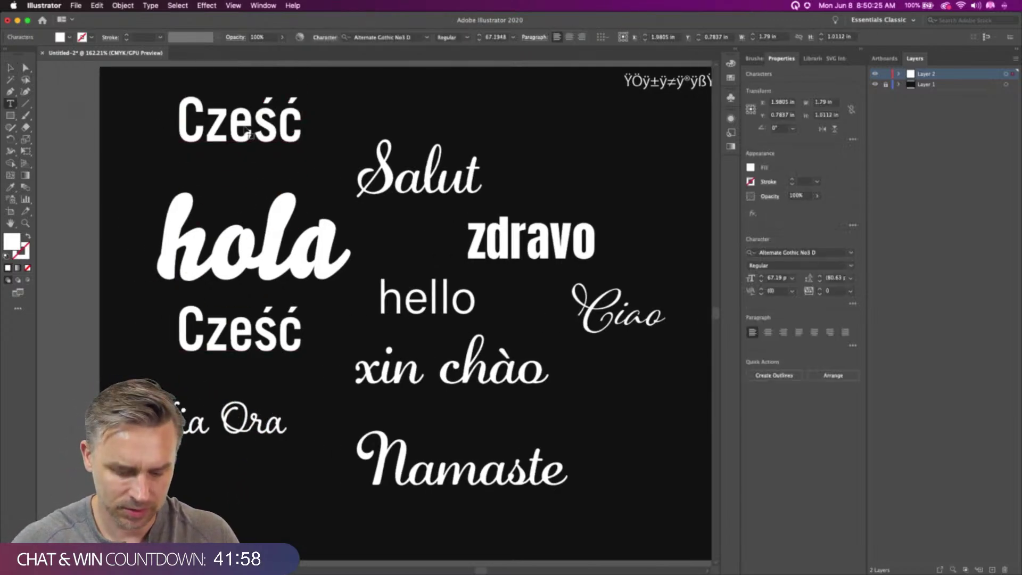
pyautogui.hotkey('ctrl', 'a')
pyautogui.write('Здравей')
pyautogui.press('Escape')
pyautogui.moveTo(294, 122); pyautogui.dragTo(253, 122)
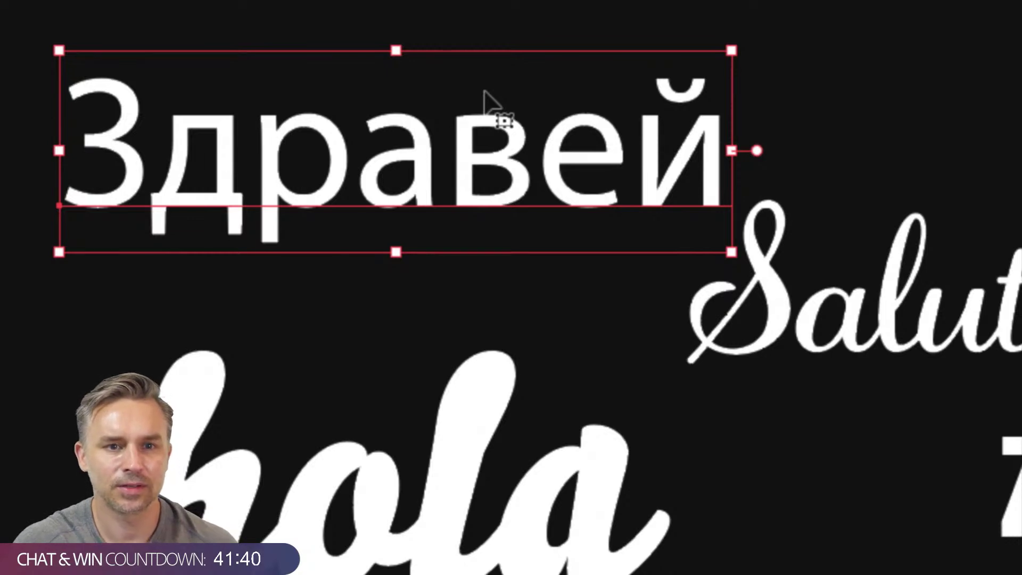
pyautogui.scroll(-5, 485, 94)
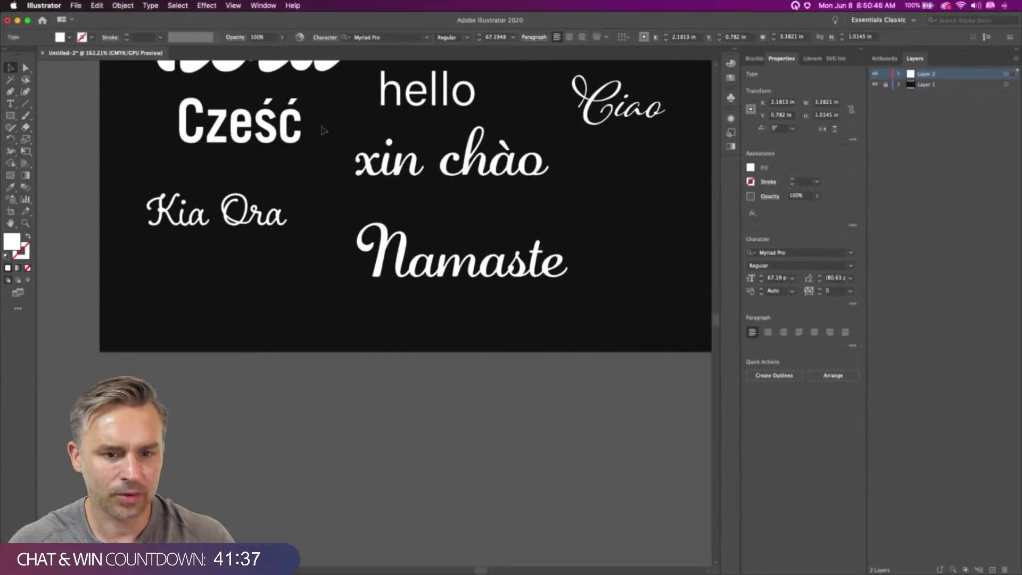
pyautogui.scroll(8, 465, 543)
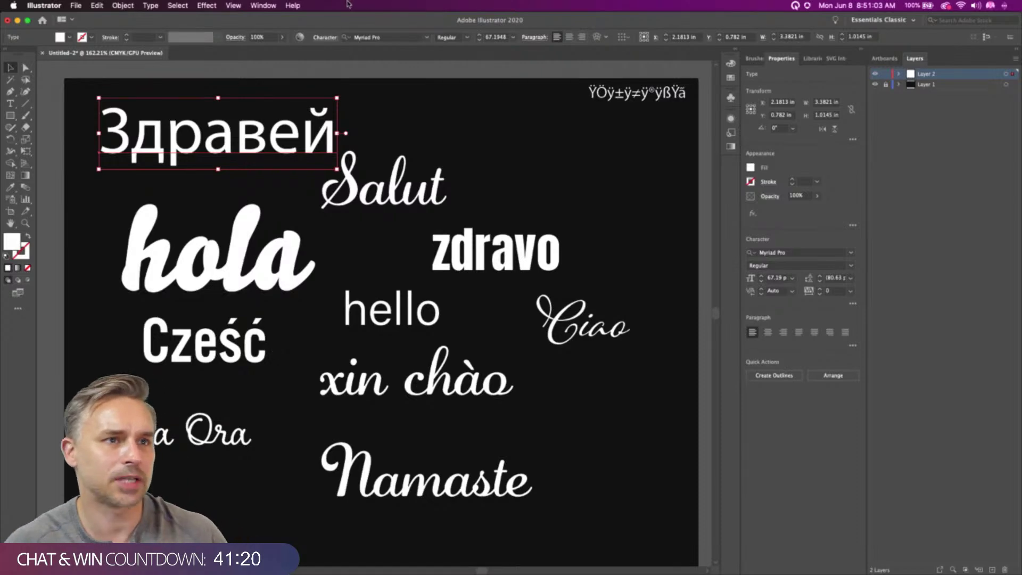
pyautogui.click(384, 243)
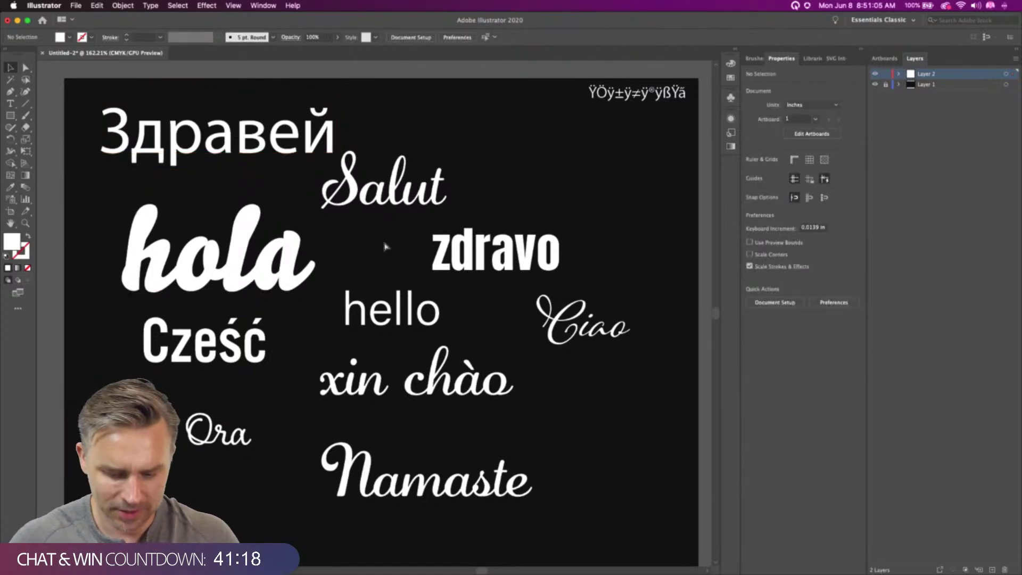
# Paste the "Ol√°" greeting, fill it with white FFFFFF, and place it below Ciao, scaled up to about 33 pt
pyautogui.click(373, 316)
pyautogui.moveTo(373, 315); pyautogui.dragTo(375, 240)
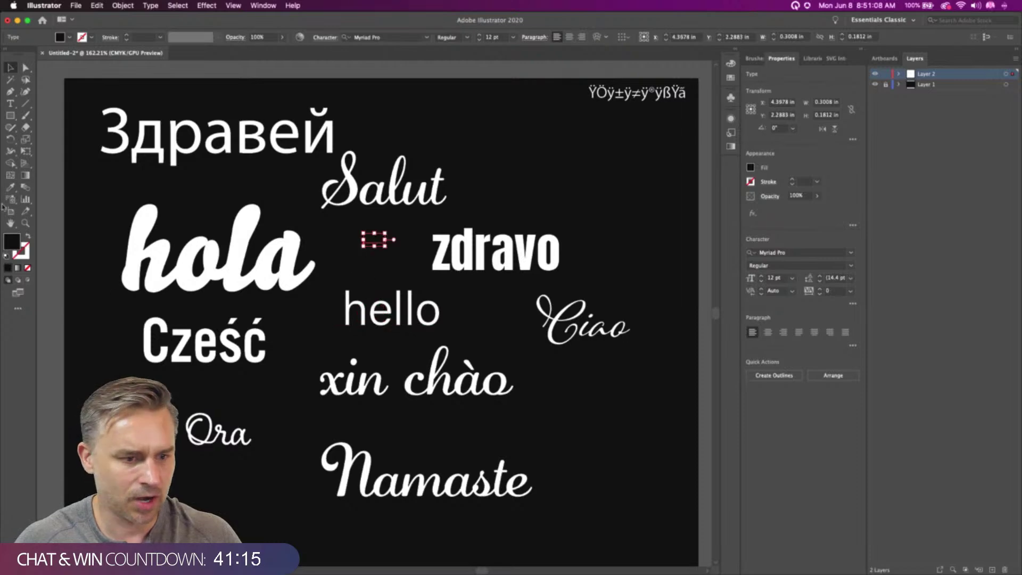
pyautogui.doubleClick(12, 242)
pyautogui.moveTo(90, 66); pyautogui.dragTo(100, 88)
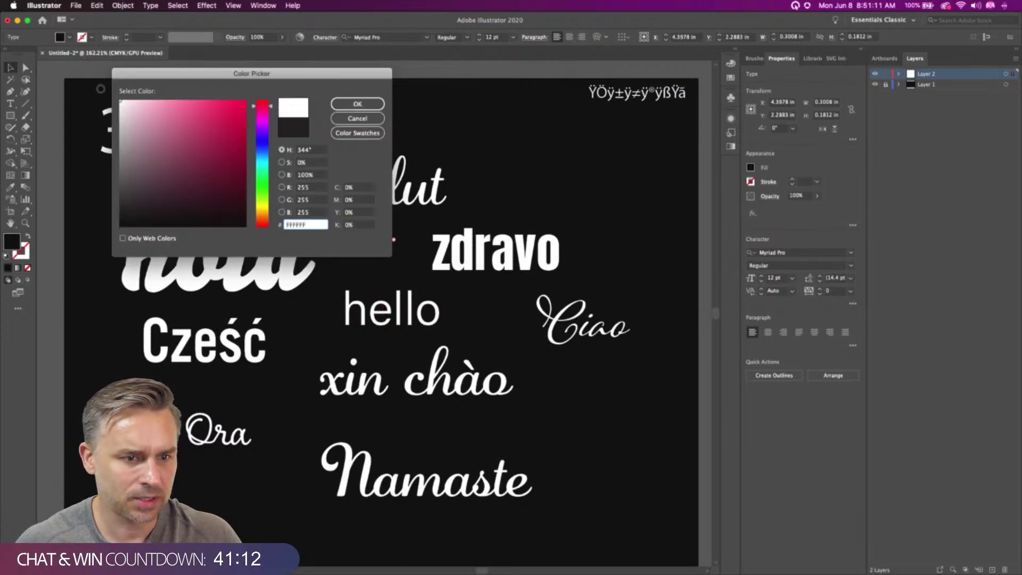
pyautogui.press('Return')
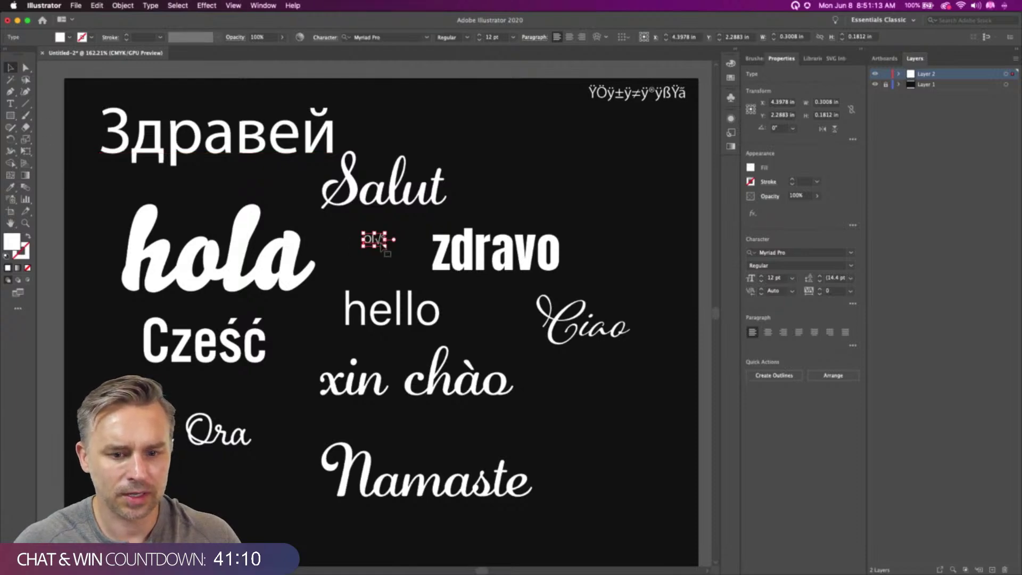
pyautogui.moveTo(395, 246); pyautogui.dragTo(607, 413)
# Replace the garbled characters in the pasted greeting below Ciao so it reads "Ola"
pyautogui.doubleClick(582, 420)
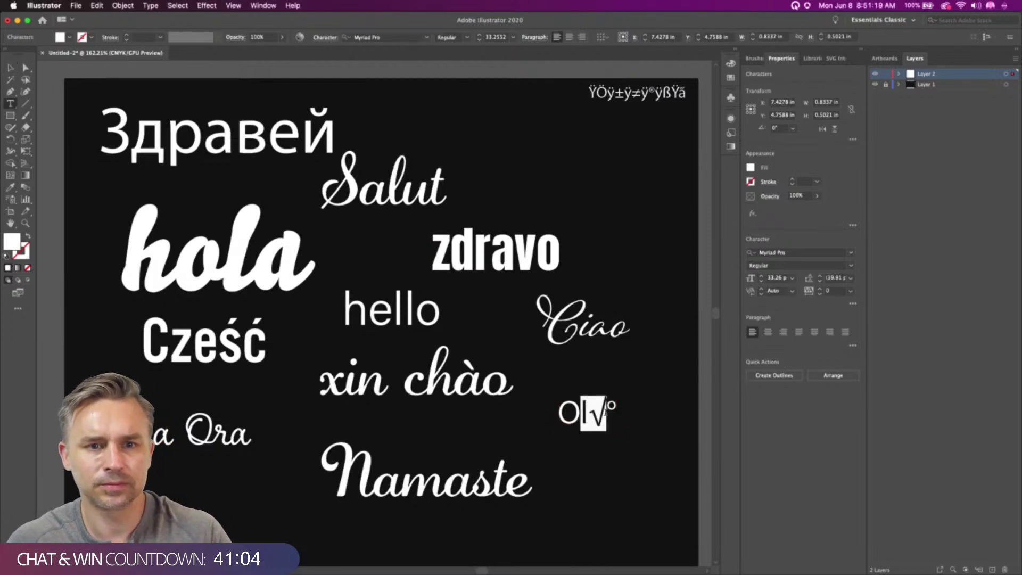
pyautogui.write('a')
pyautogui.press('Delete')
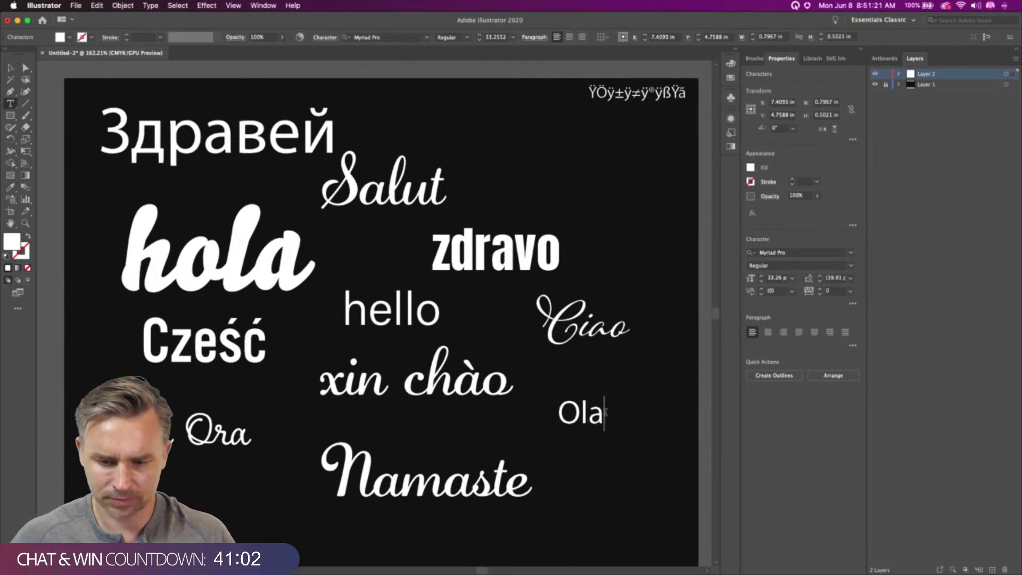
# Select the final "a" of Ola and open the Glyphs panel, enlarged to show more characters
pyautogui.hotkey('shift', 'Left')
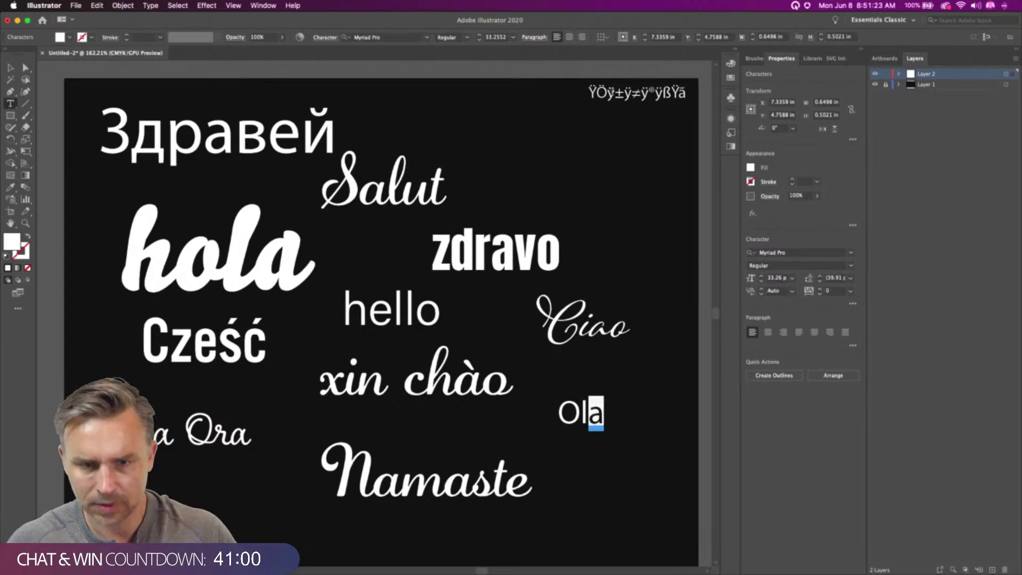
pyautogui.click(263, 6)
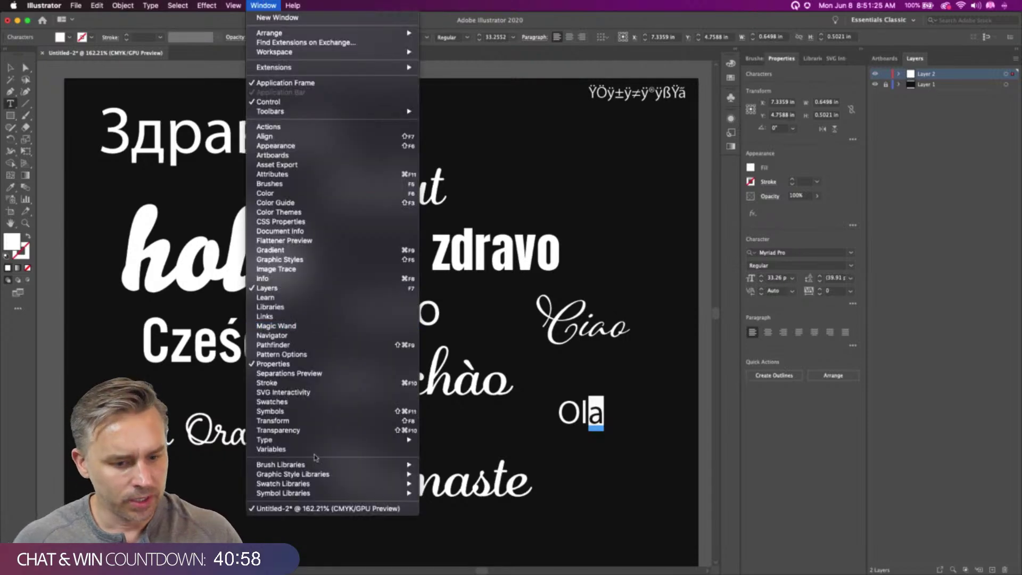
pyautogui.moveTo(318, 441)
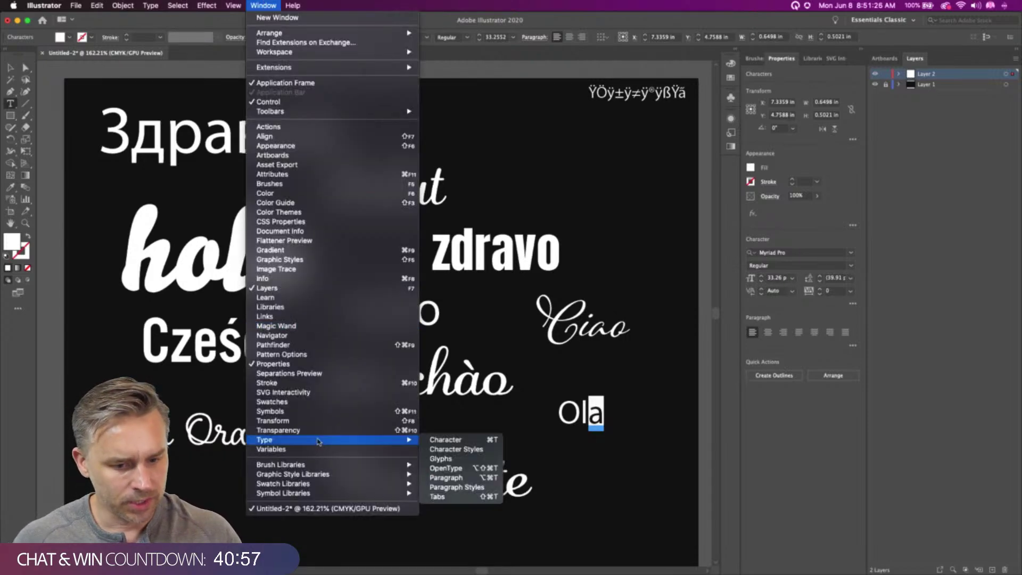
pyautogui.click(474, 461)
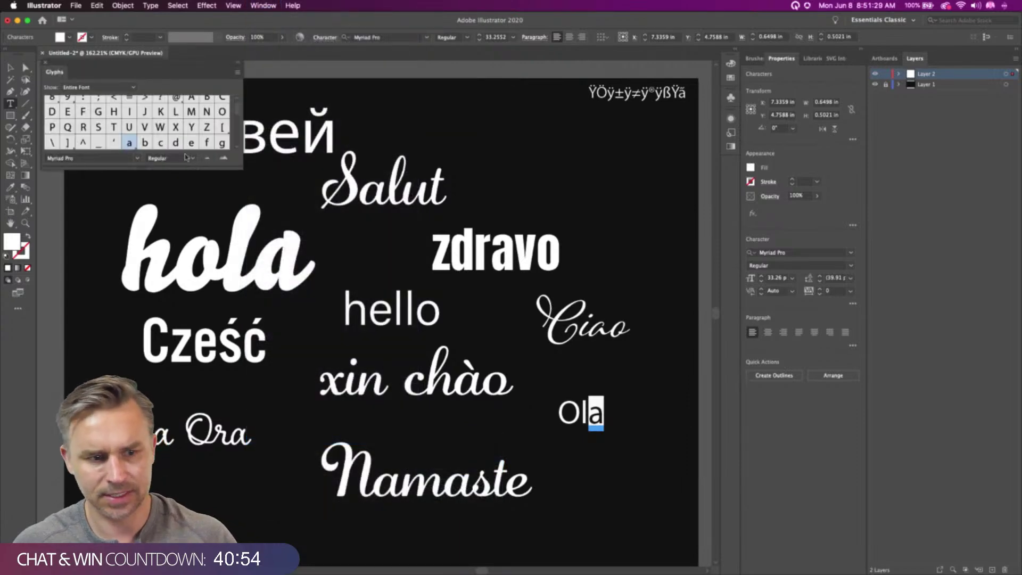
pyautogui.moveTo(128, 165); pyautogui.dragTo(184, 475)
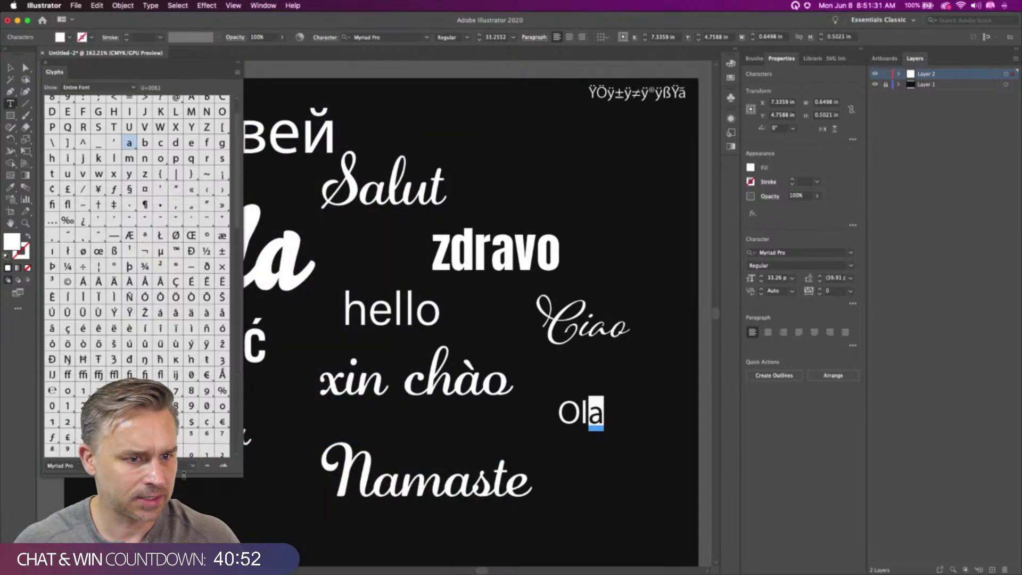
# Look through the Myriad Pro glyph sets, including alternates, standard ligatures, lining figures and the entire font, for an accented a
pyautogui.click(133, 88)
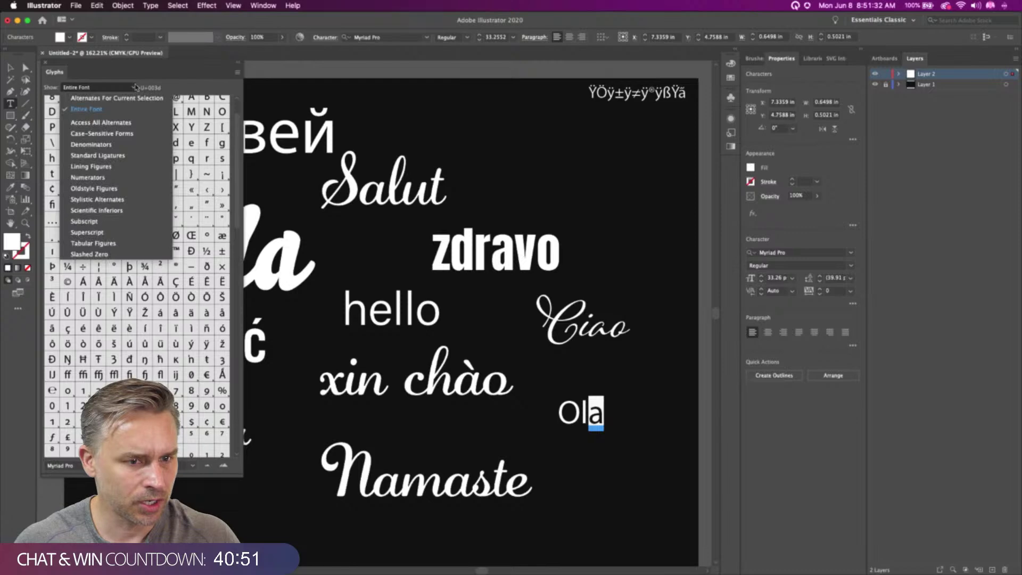
pyautogui.click(102, 99)
pyautogui.click(101, 89)
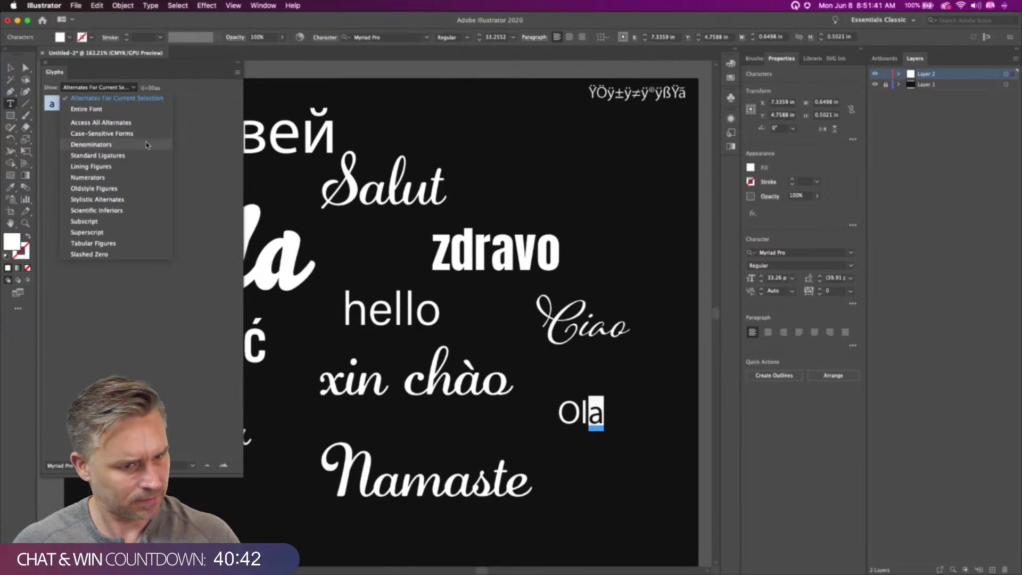
pyautogui.click(131, 155)
pyautogui.click(95, 89)
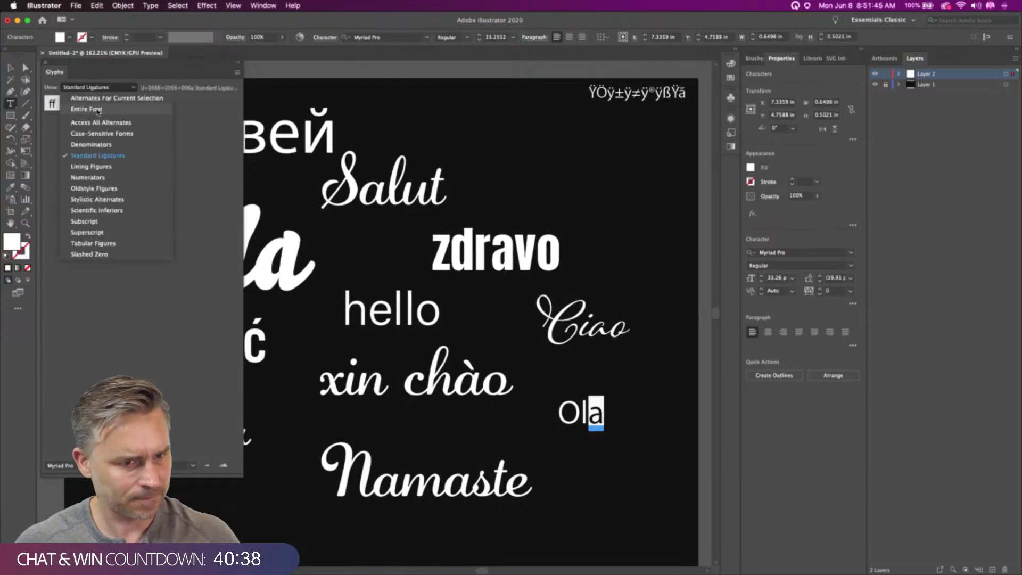
pyautogui.click(98, 165)
pyautogui.click(94, 88)
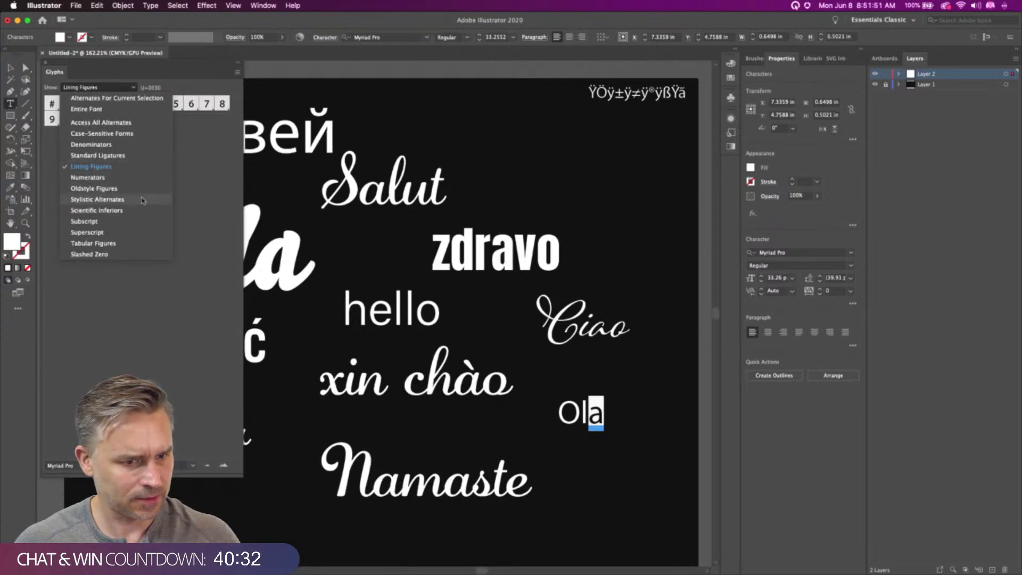
pyautogui.click(143, 199)
pyautogui.click(96, 88)
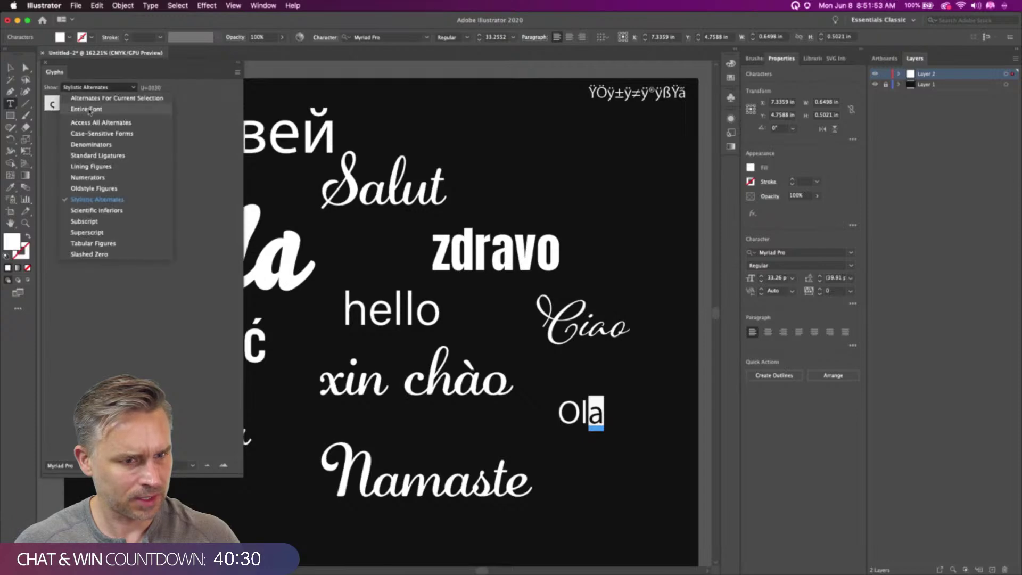
pyautogui.click(94, 109)
pyautogui.click(96, 88)
pyautogui.click(93, 109)
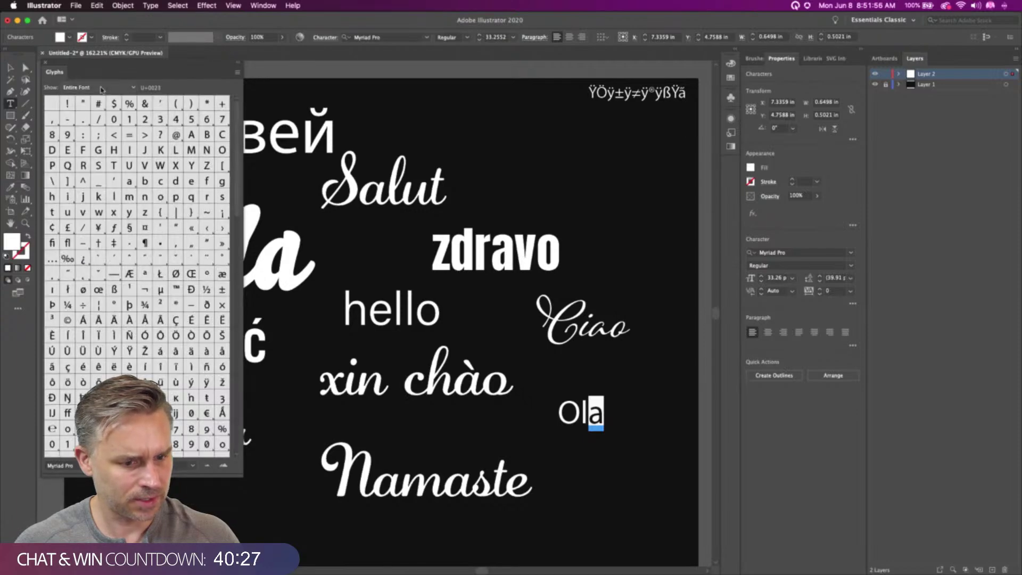
# Replace the selected "a" with the glyph "á" to make "Olá", and close the Glyphs panel
pyautogui.doubleClick(160, 352)
pyautogui.moveTo(121, 76); pyautogui.dragTo(697, 118)
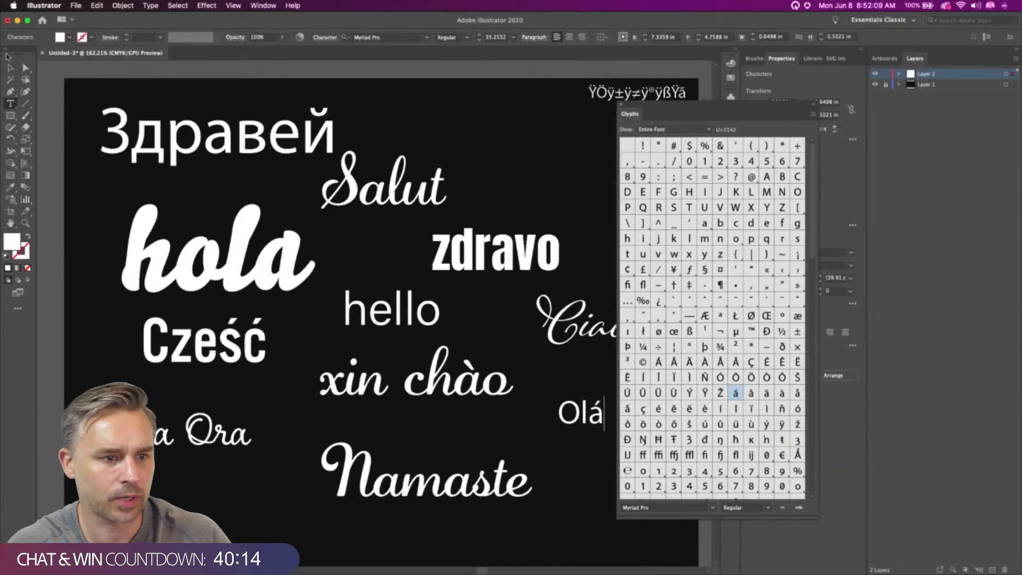
pyautogui.click(10, 68)
pyautogui.click(623, 106)
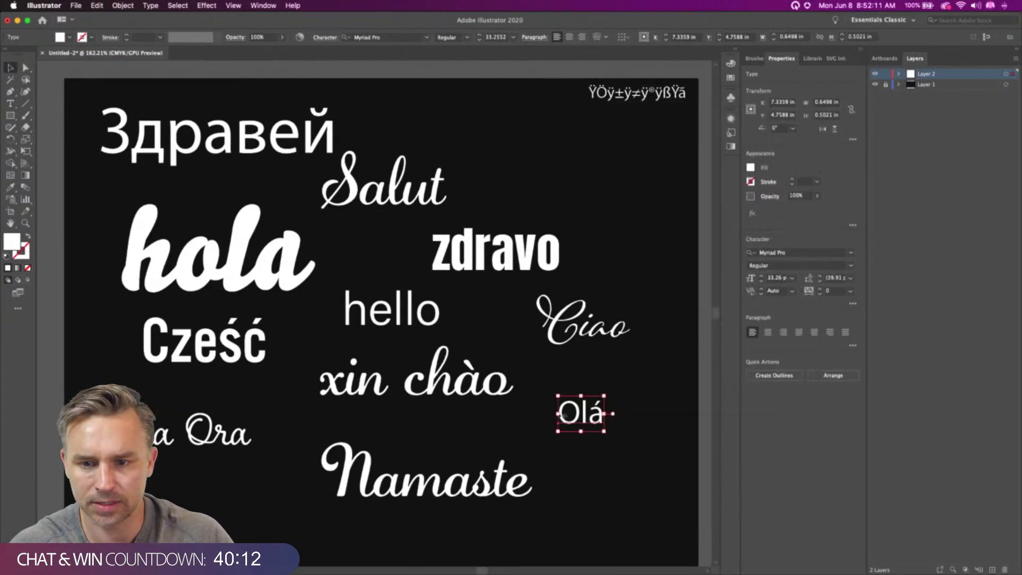
# Filter the font list to decorative fonts and set the Olá text's font to Alfarn
pyautogui.click(851, 252)
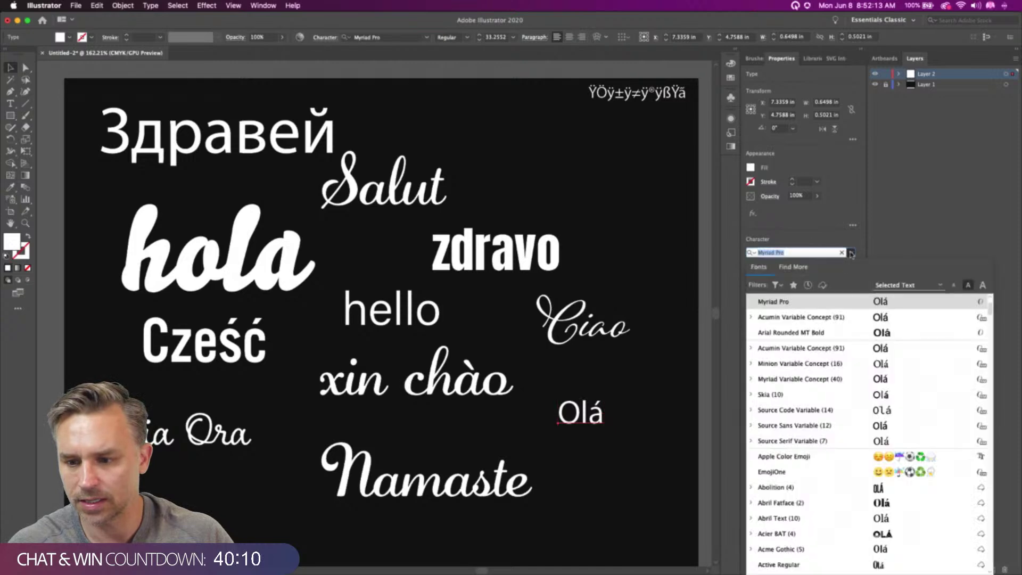
pyautogui.click(779, 284)
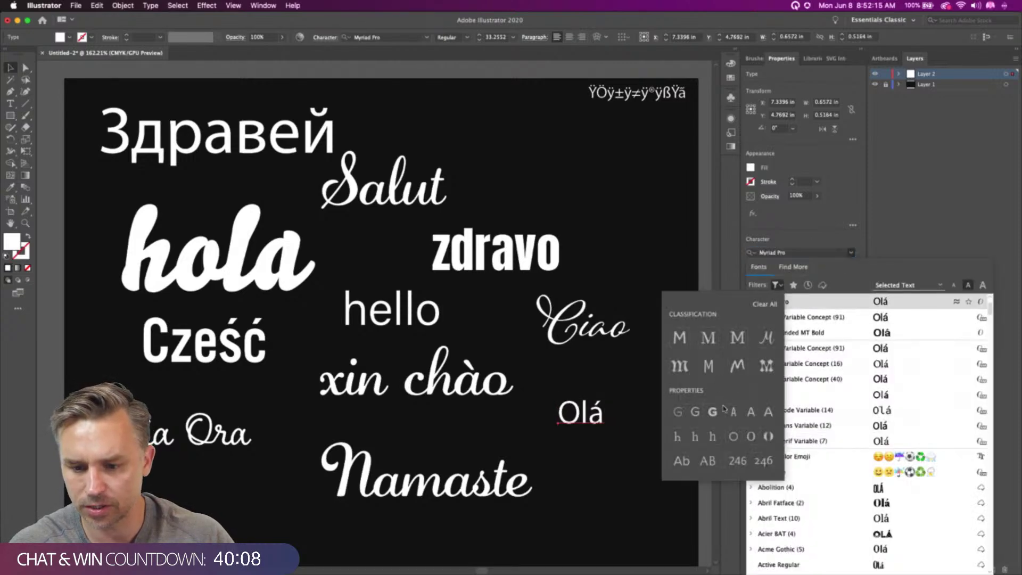
pyautogui.click(762, 370)
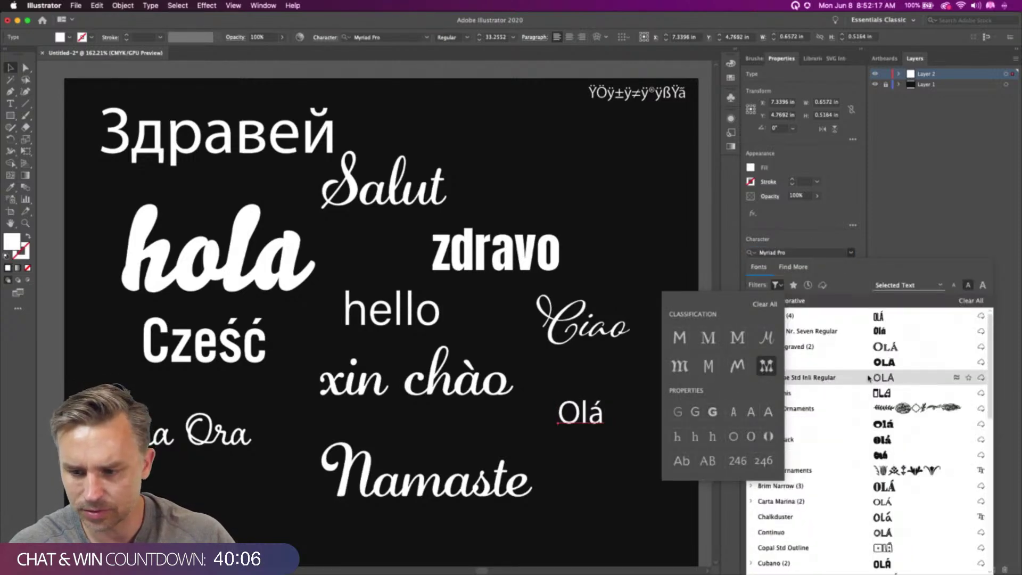
pyautogui.click(575, 384)
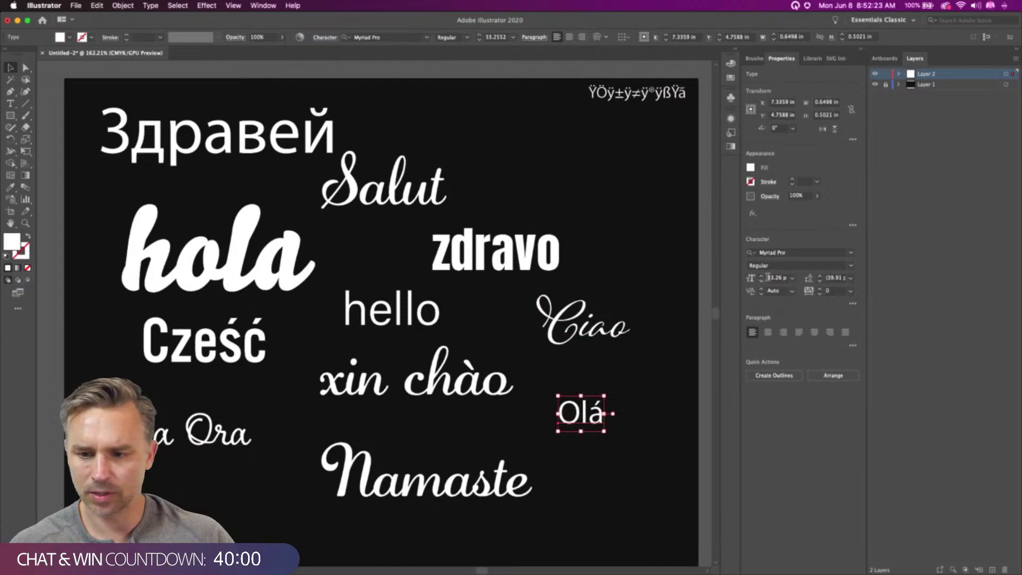
pyautogui.click(851, 253)
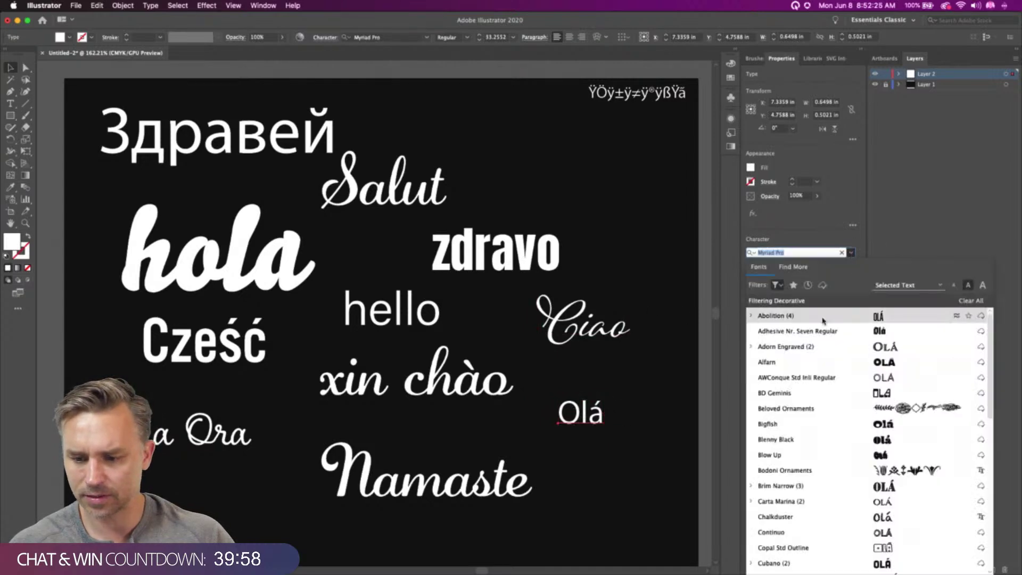
pyautogui.click(822, 363)
# Paste the "Salaam" text, fill it with white FFFFFF, and move it to the right of Salut
pyautogui.click(393, 445)
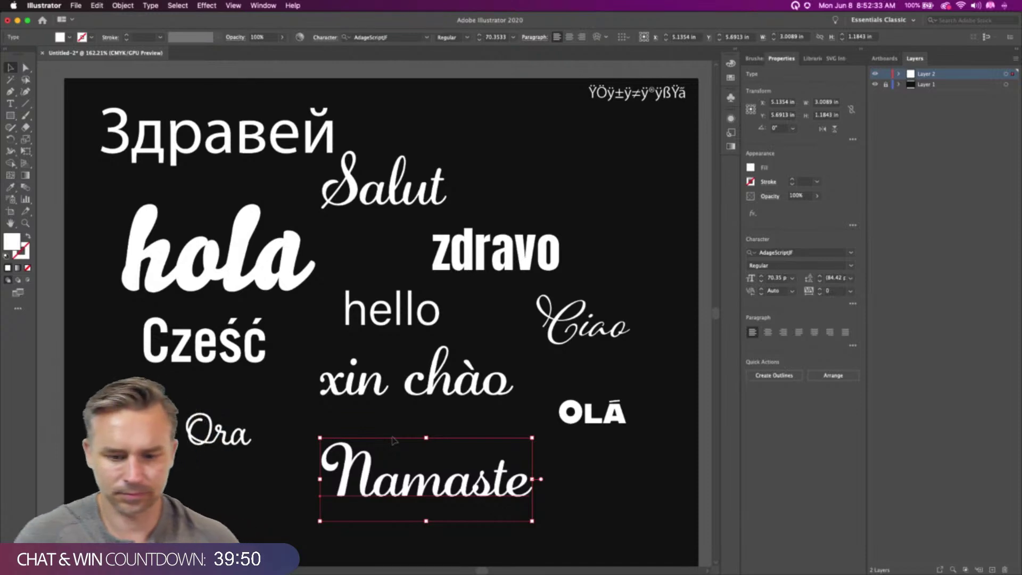
pyautogui.press('super+v')
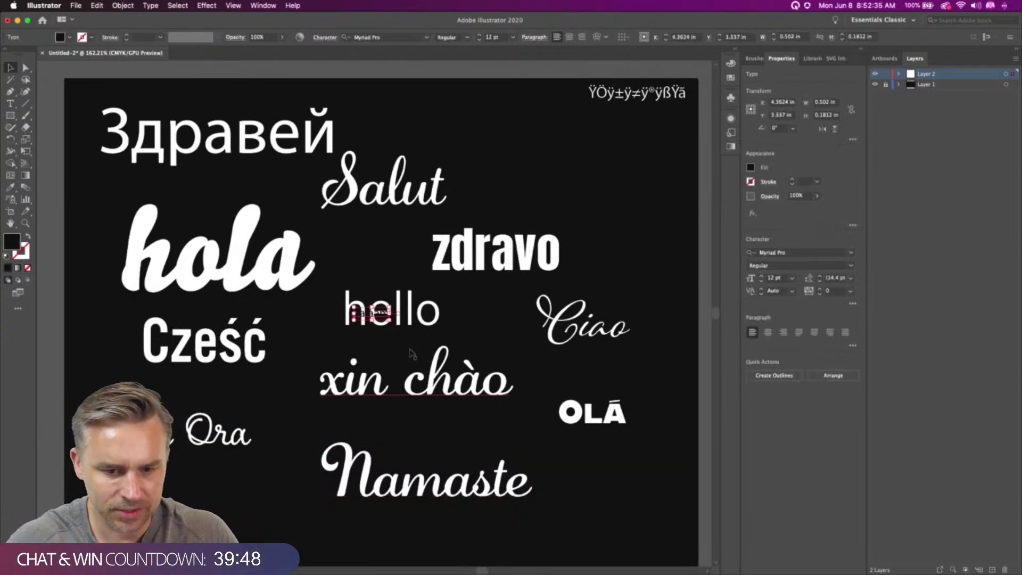
pyautogui.doubleClick(13, 242)
pyautogui.write('ffffff')
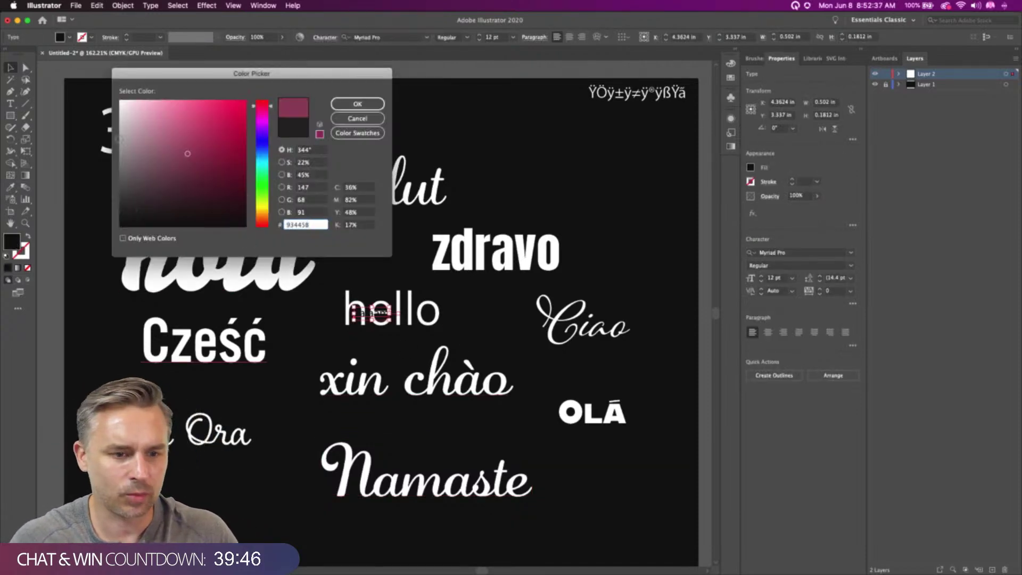
pyautogui.press('Return')
pyautogui.moveTo(371, 314); pyautogui.dragTo(517, 187)
# Set the Salaam text's font to Sail and scale it up to about 22 pt just above zdravo
pyautogui.click(852, 252)
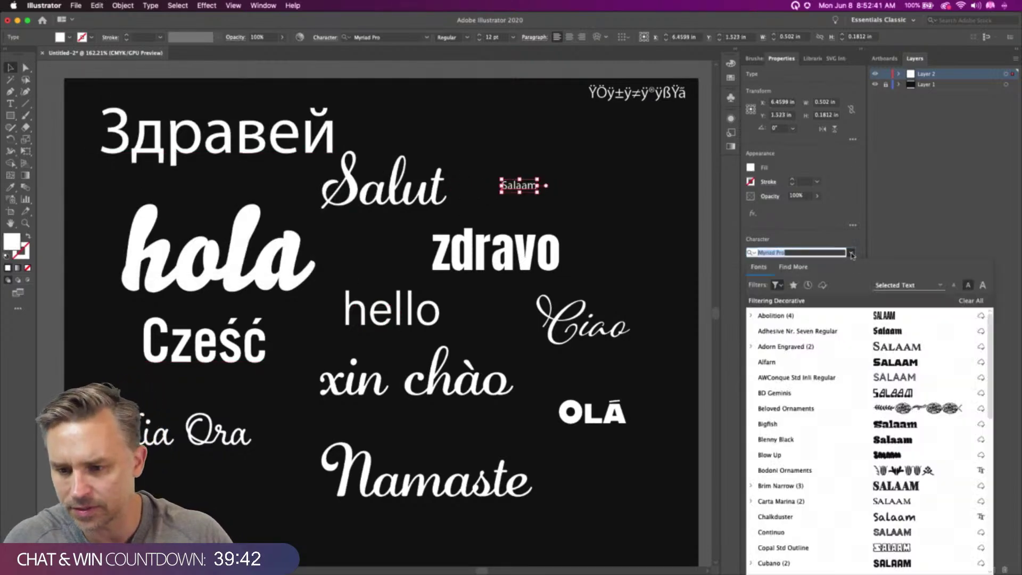
pyautogui.scroll(-10, 839, 413)
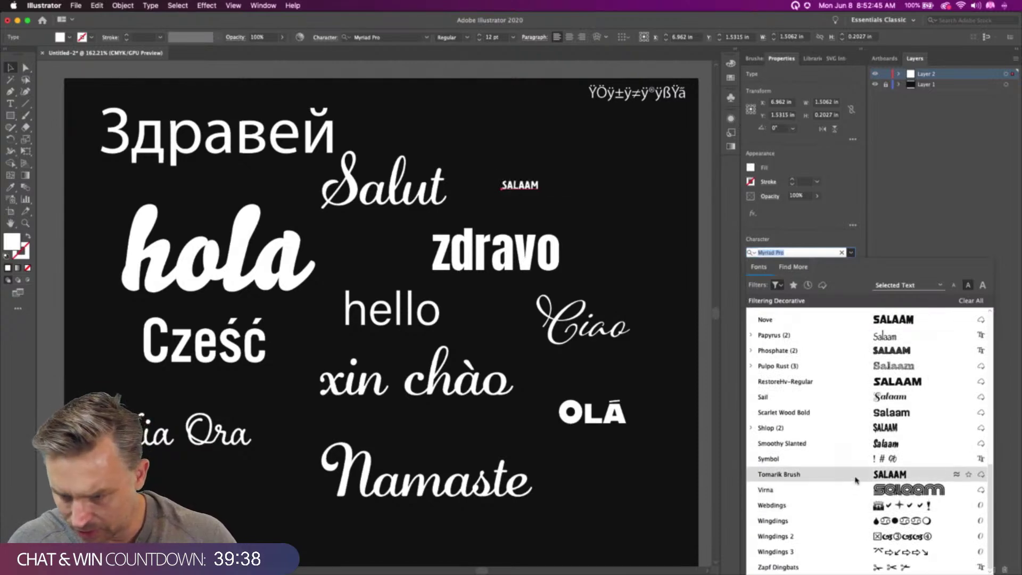
pyautogui.click(859, 397)
pyautogui.moveTo(540, 178); pyautogui.dragTo(482, 207)
pyautogui.click(521, 129)
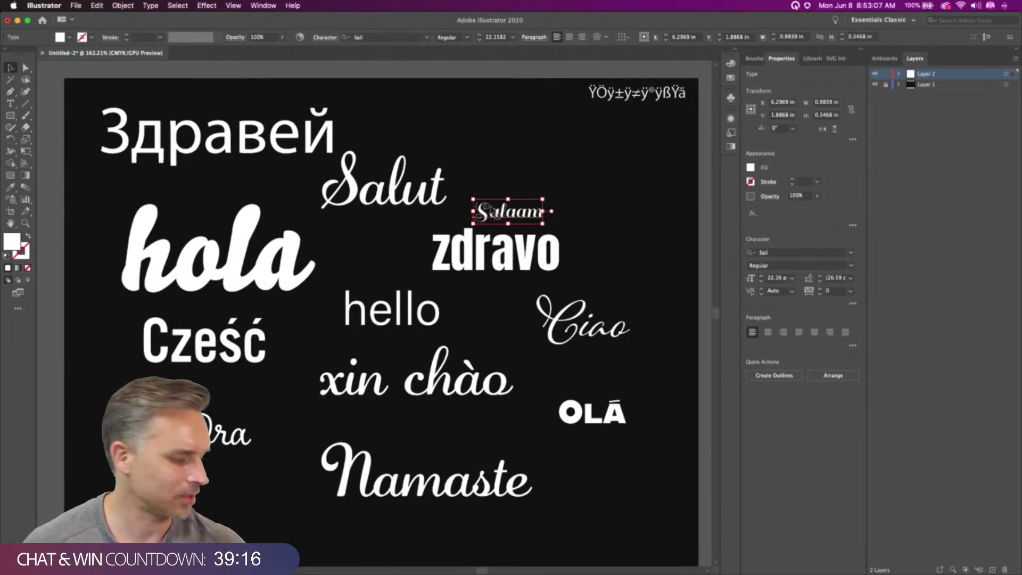
# Duplicate the Salaam text, change the copy to "Aloha", and place it below Kia Ora
pyautogui.scroll(1, 485, 207)
pyautogui.moveTo(473, 222); pyautogui.dragTo(602, 235)
pyautogui.doubleClick(603, 235)
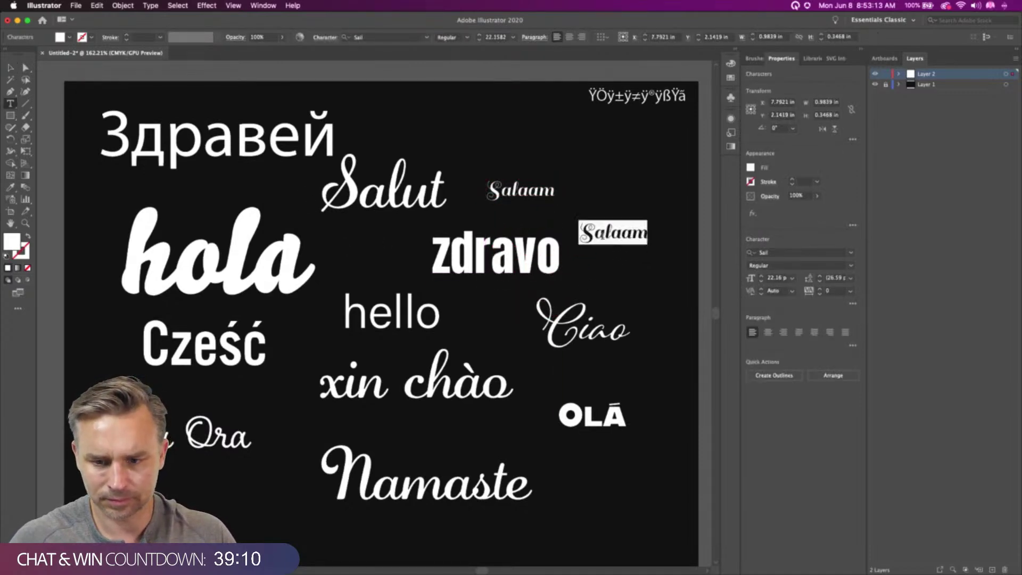
pyautogui.write('Aloha')
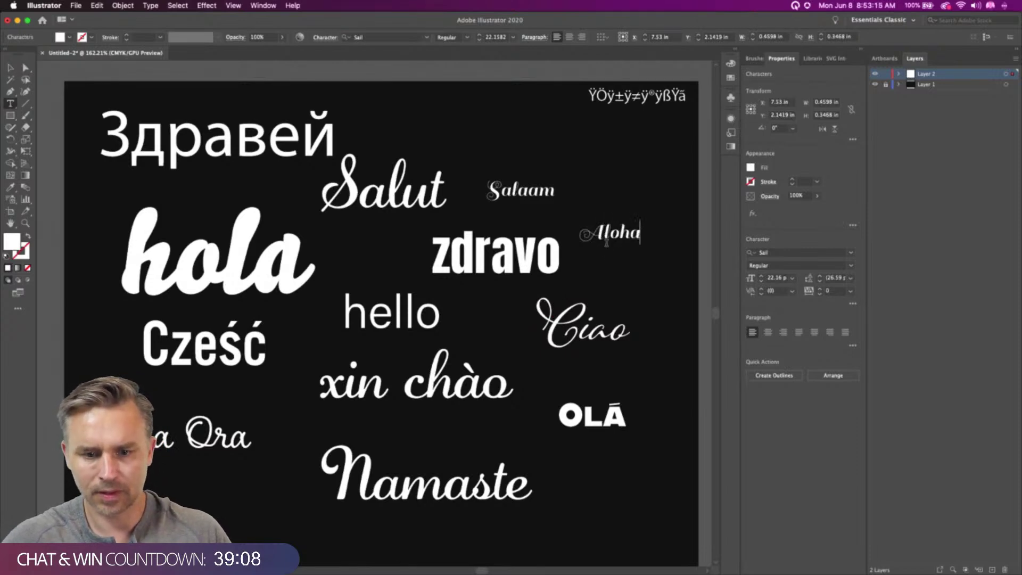
pyautogui.click(10, 68)
pyautogui.moveTo(626, 227); pyautogui.dragTo(266, 489)
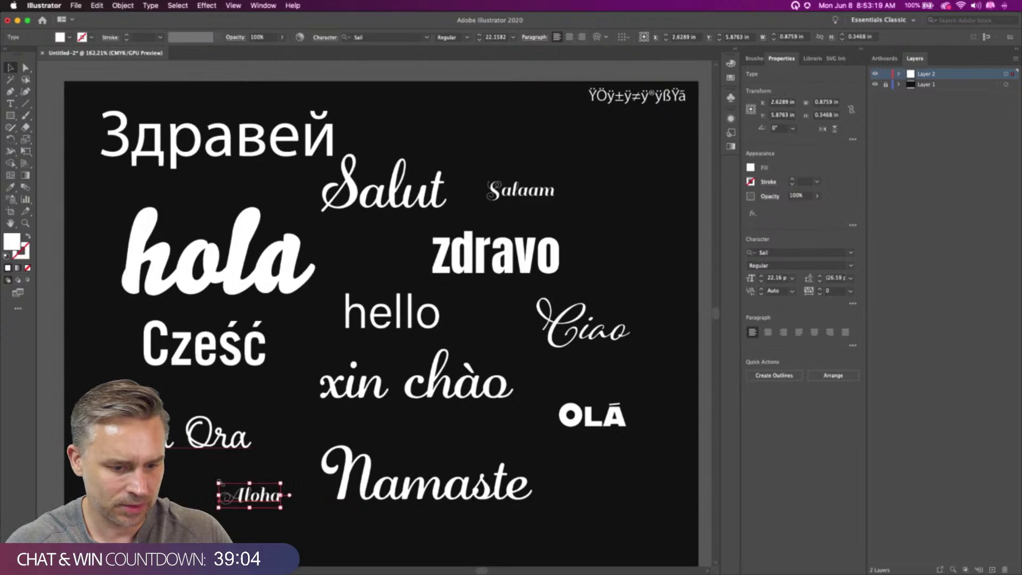
pyautogui.click(164, 479)
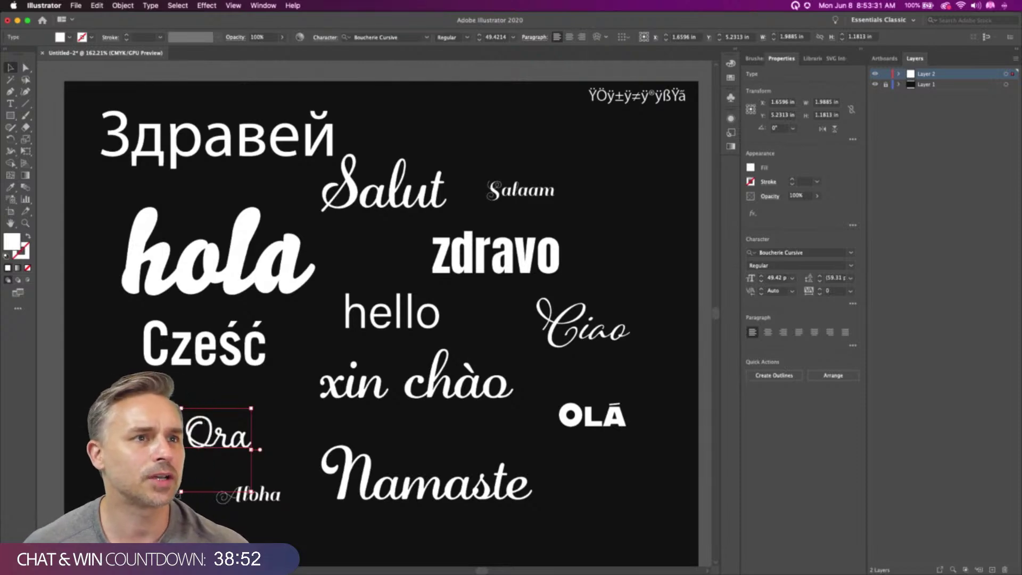
pyautogui.click(362, 254)
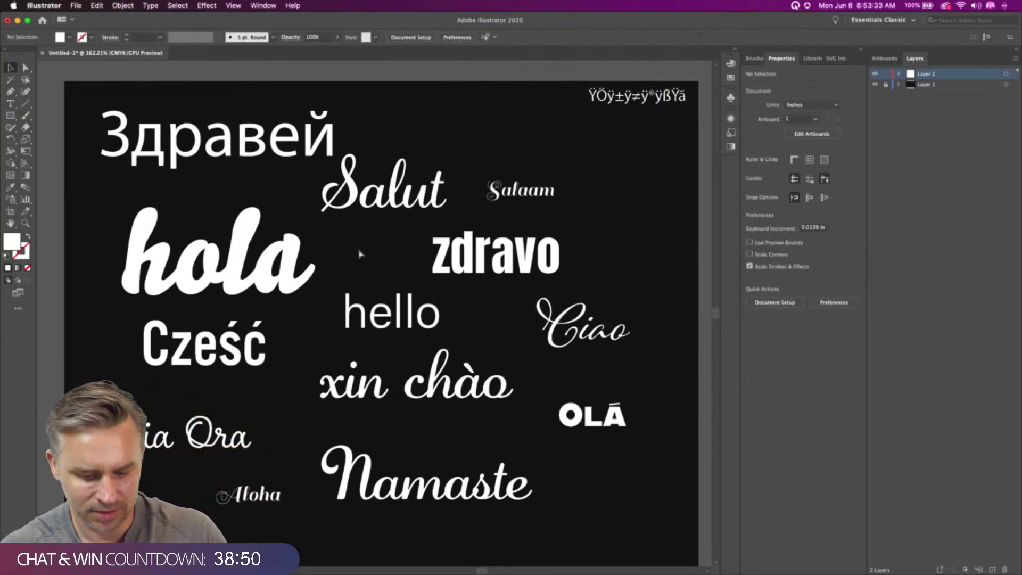
# Paste the "konichiwa" text, fill it with white FFFFFF, and move it above Salaam
pyautogui.click(378, 317)
pyautogui.doubleClick(13, 238)
pyautogui.write('ffffff')
pyautogui.press('Return')
pyautogui.moveTo(397, 322); pyautogui.dragTo(635, 248)
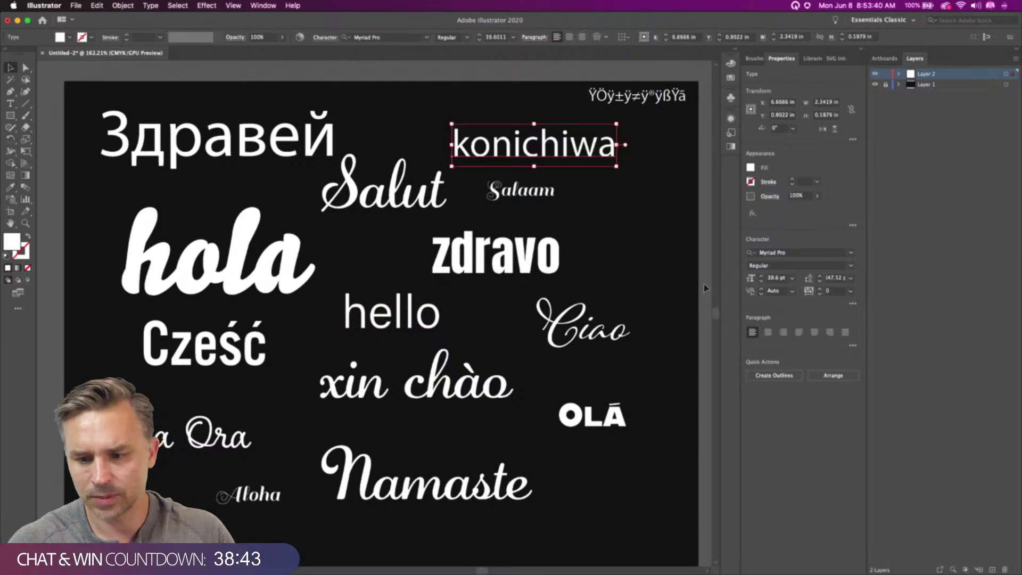
# Set the konichiwa text's font to Blenny Black and scale it down to just above Salaam
pyautogui.click(852, 253)
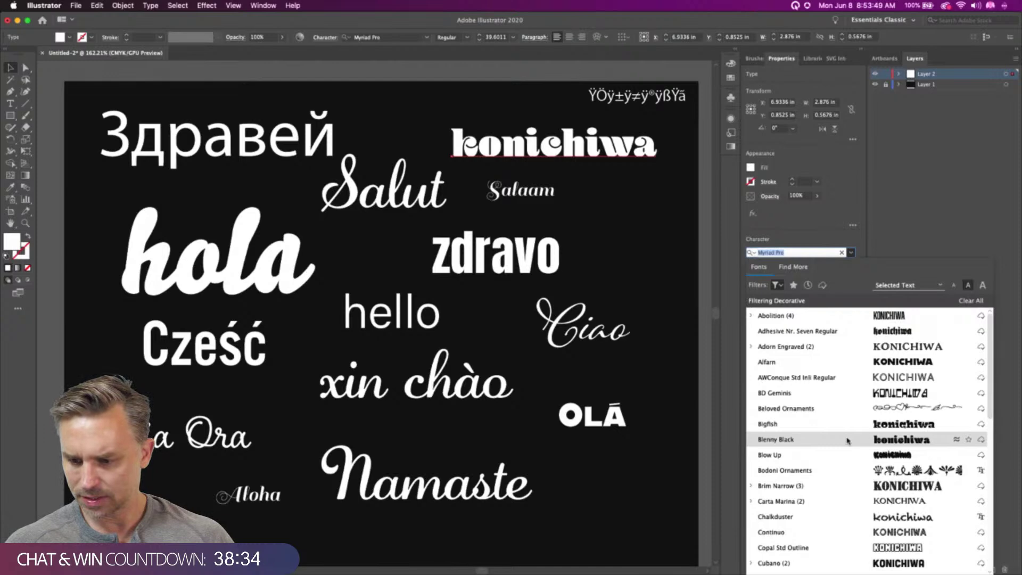
pyautogui.click(848, 441)
pyautogui.press('Escape')
pyautogui.moveTo(658, 123); pyautogui.dragTo(567, 157)
# Delete the garbled text and pack Здравей, Salut, Salaam, konichiwa and zdravo closely together around hola
pyautogui.click(622, 100)
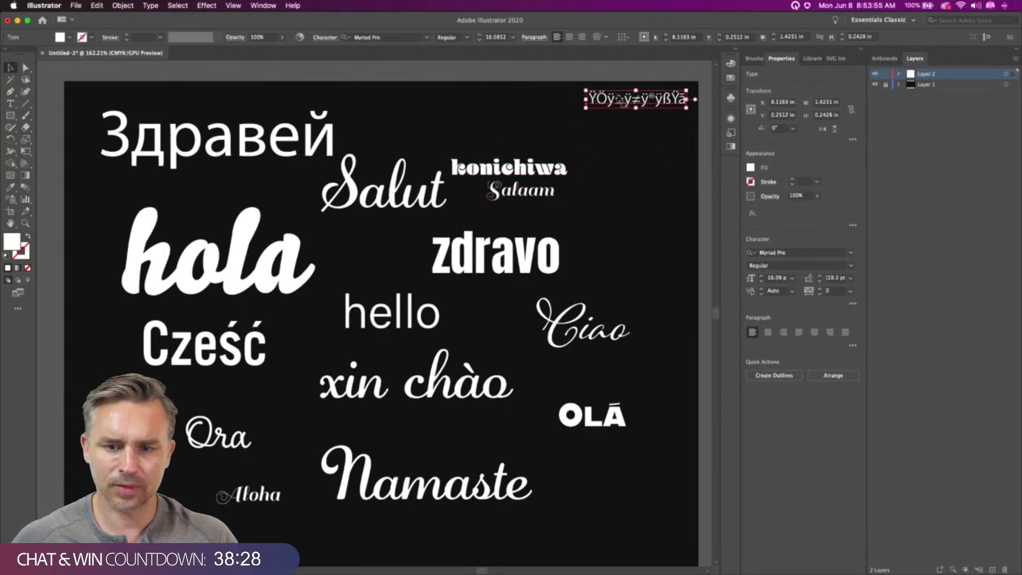
pyautogui.press('Delete')
pyautogui.moveTo(374, 195); pyautogui.dragTo(326, 207)
pyautogui.moveTo(479, 255); pyautogui.dragTo(437, 261)
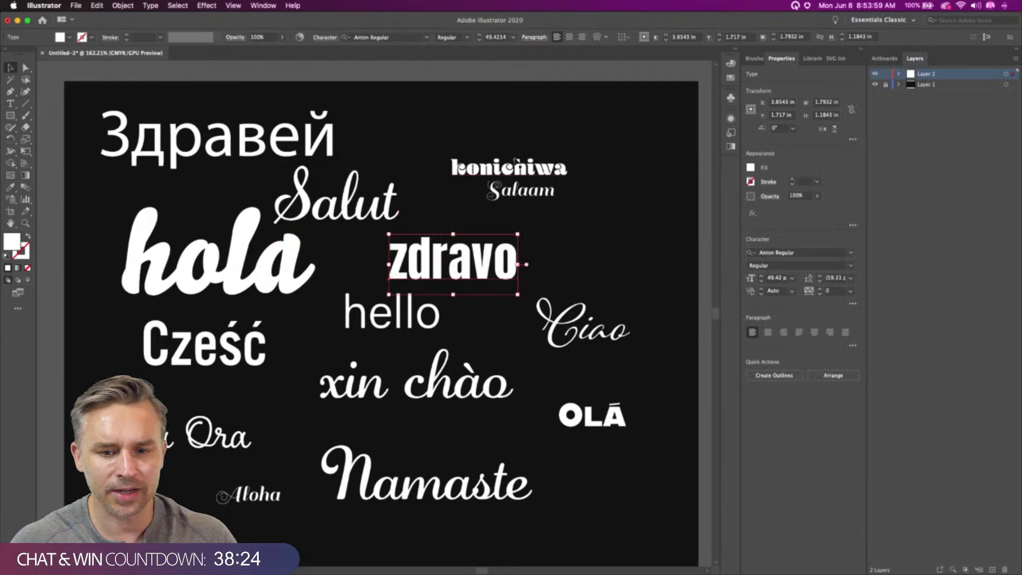
pyautogui.moveTo(512, 190); pyautogui.dragTo(373, 226)
pyautogui.moveTo(192, 135); pyautogui.dragTo(176, 173)
pyautogui.moveTo(373, 216); pyautogui.dragTo(465, 232)
pyautogui.moveTo(525, 192); pyautogui.dragTo(446, 187)
# Shift the hello text slightly and set its font to Blenny Black
pyautogui.moveTo(430, 318); pyautogui.dragTo(408, 323)
pyautogui.click(852, 253)
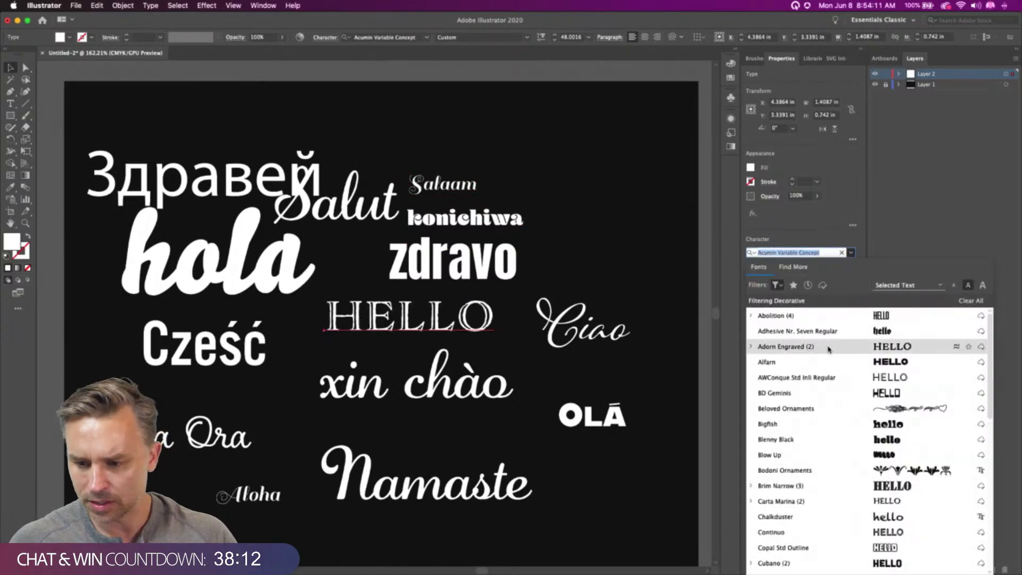
pyautogui.click(832, 445)
# Shrink Cześć and xin chào, and cluster them with Kia Ora, Namaste, hello, Aloha, Olá and Ciao beneath hola and zdravo
pyautogui.moveTo(184, 360); pyautogui.dragTo(240, 334)
pyautogui.moveTo(166, 420); pyautogui.dragTo(146, 312)
pyautogui.moveTo(339, 388); pyautogui.dragTo(254, 373)
pyautogui.moveTo(429, 409); pyautogui.dragTo(181, 361)
pyautogui.moveTo(370, 485); pyautogui.dragTo(289, 376)
pyautogui.moveTo(341, 317); pyautogui.dragTo(341, 337)
pyautogui.moveTo(250, 493); pyautogui.dragTo(215, 378)
pyautogui.moveTo(565, 417); pyautogui.dragTo(426, 305)
pyautogui.moveTo(559, 322); pyautogui.dragTo(344, 291)
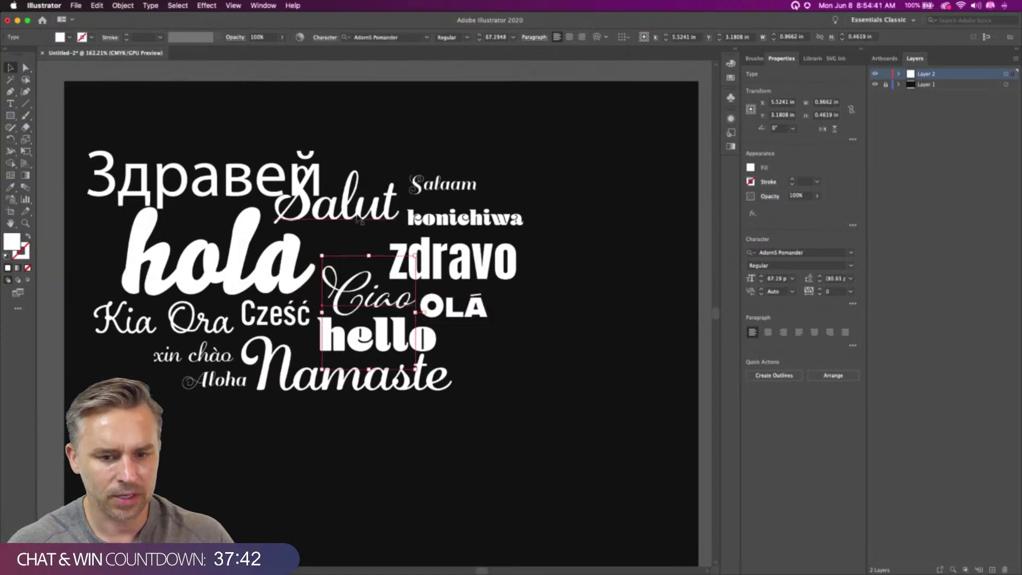
# Scale down Salut beside hola and reposition Здравей just above hola so the two words no longer overlap
pyautogui.click(408, 169)
pyautogui.moveTo(244, 158); pyautogui.dragTo(243, 129)
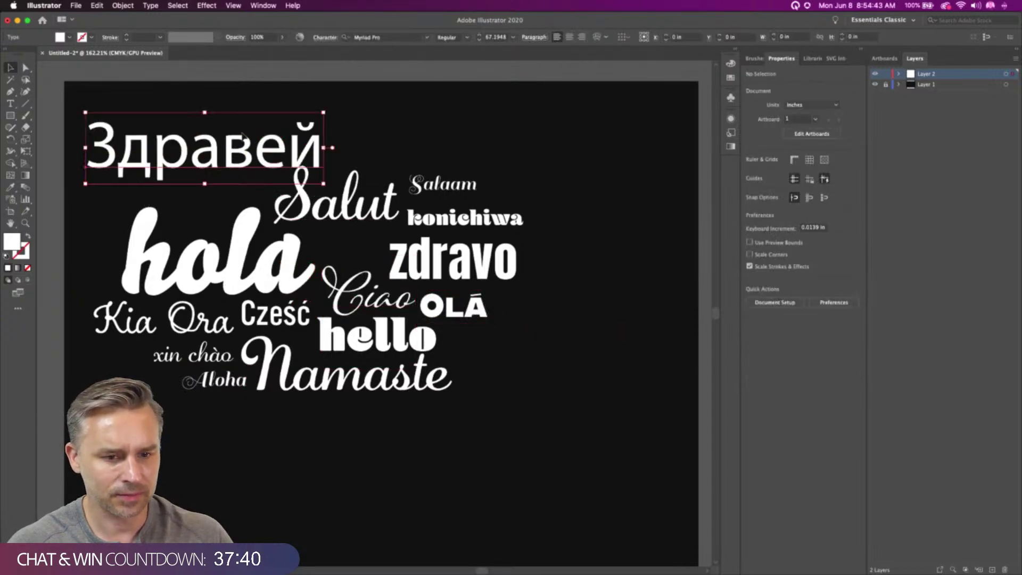
pyautogui.click(288, 200)
pyautogui.moveTo(272, 160); pyautogui.dragTo(298, 213)
pyautogui.moveTo(198, 153); pyautogui.dragTo(210, 179)
pyautogui.moveTo(346, 213); pyautogui.dragTo(373, 224)
pyautogui.click(85, 239)
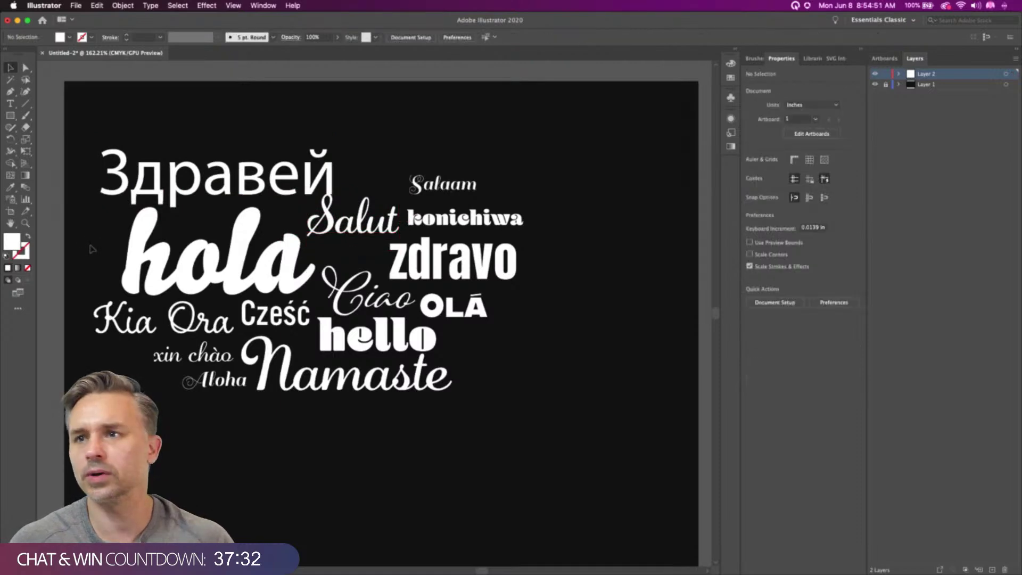
pyautogui.moveTo(72, 135); pyautogui.dragTo(551, 461)
pyautogui.click(576, 401)
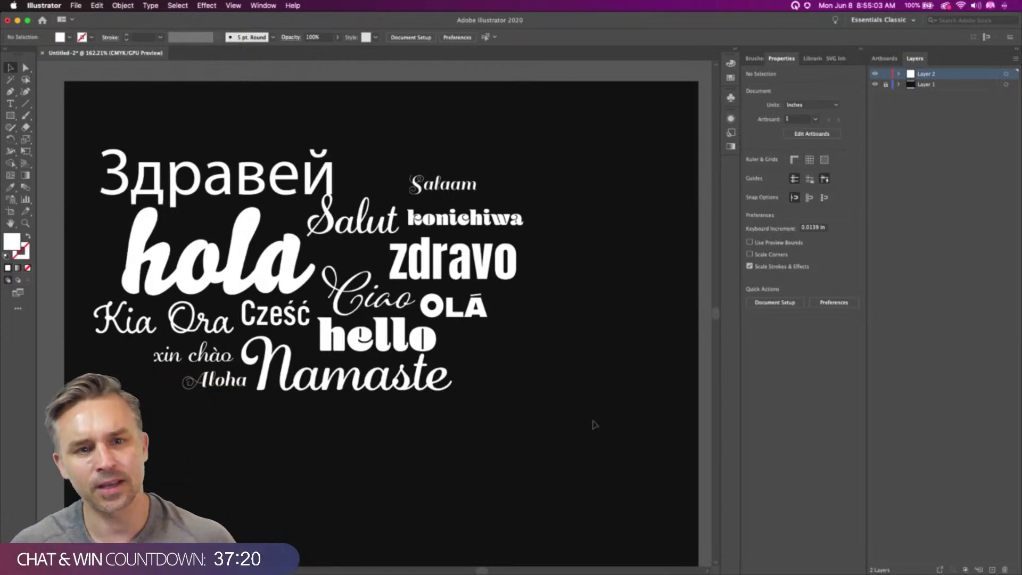
# Paste the "anneyong" text, fill it with white, and move it beside Здравей, above Salut
pyautogui.press('super+v')
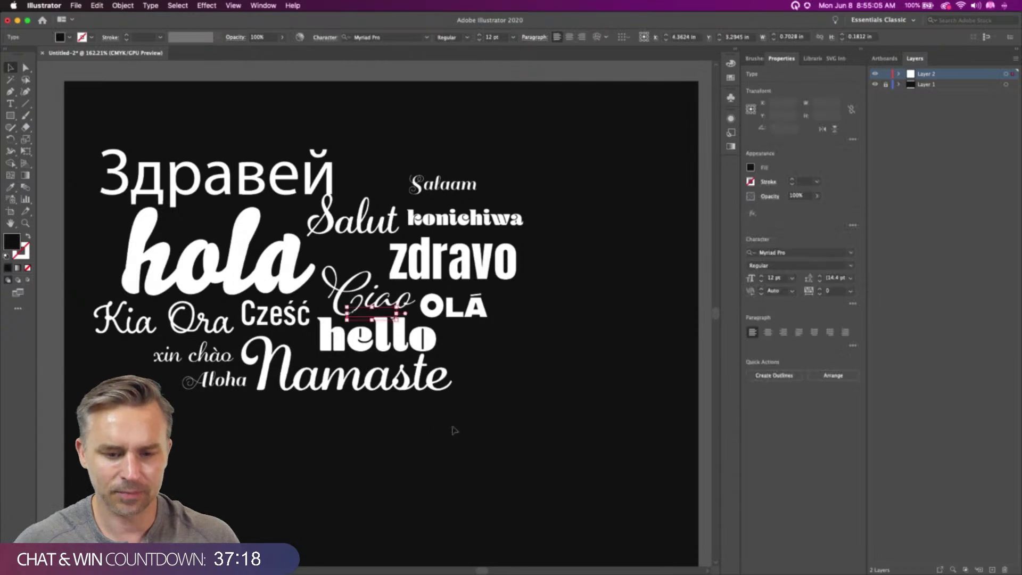
pyautogui.doubleClick(7, 243)
pyautogui.moveTo(177, 149); pyautogui.dragTo(113, 87)
pyautogui.press('Return')
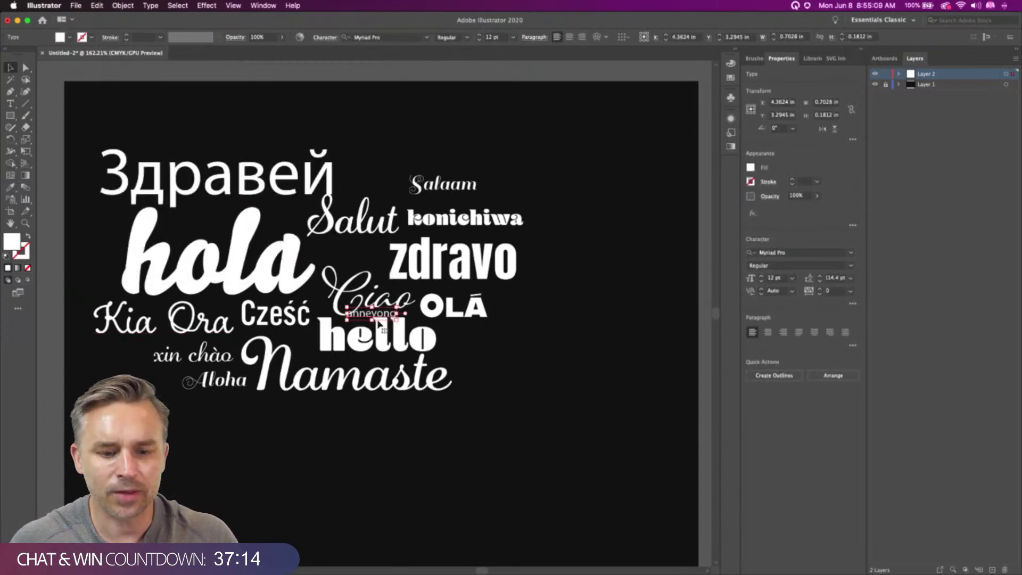
pyautogui.moveTo(361, 314); pyautogui.dragTo(367, 153)
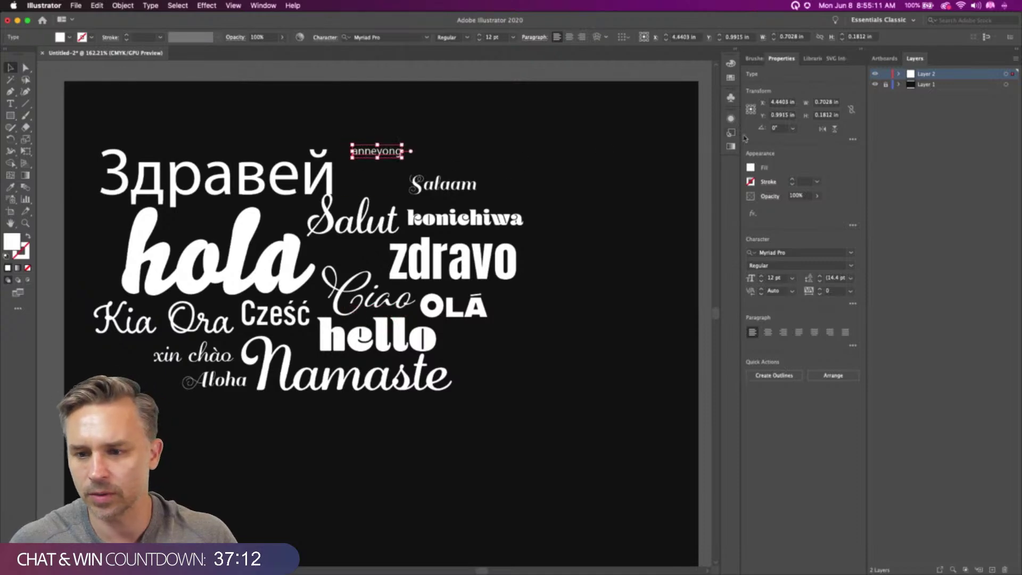
# Set the anneyong text's font to Continuo and scale it up to about 32 pt
pyautogui.click(851, 252)
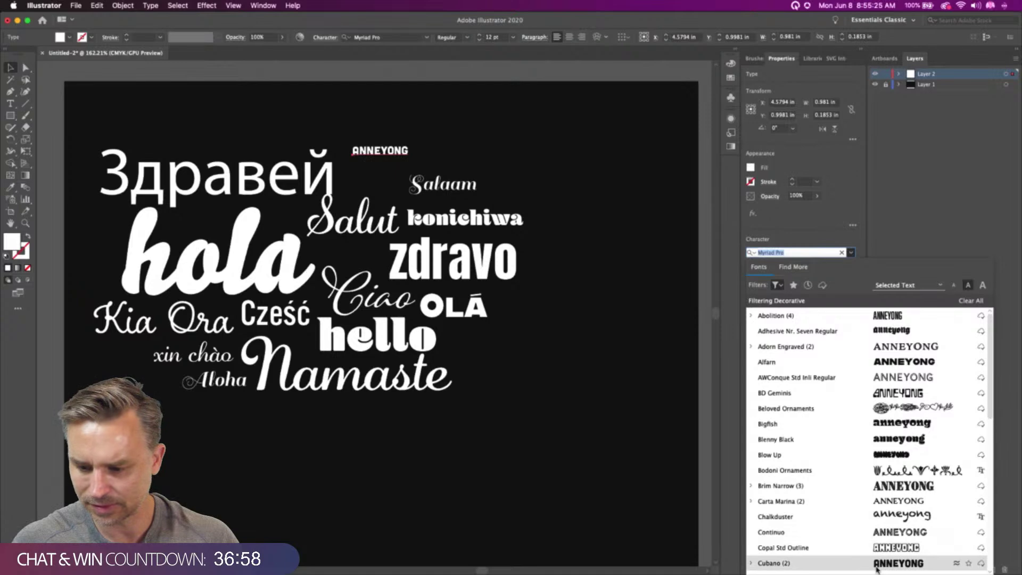
pyautogui.scroll(-10, 873, 554)
pyautogui.scroll(-1, 877, 556)
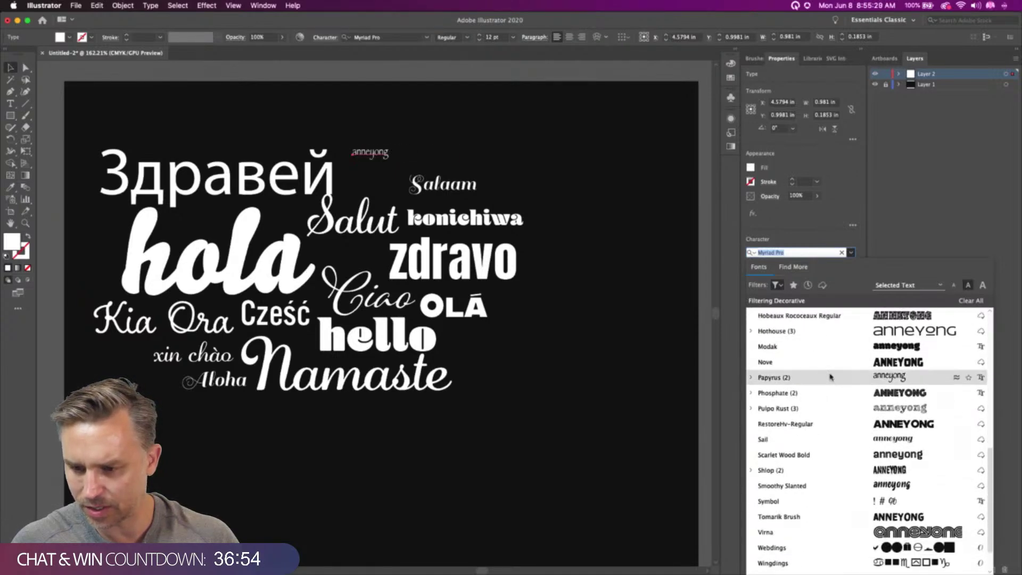
pyautogui.scroll(6, 830, 379)
pyautogui.scroll(12, 838, 439)
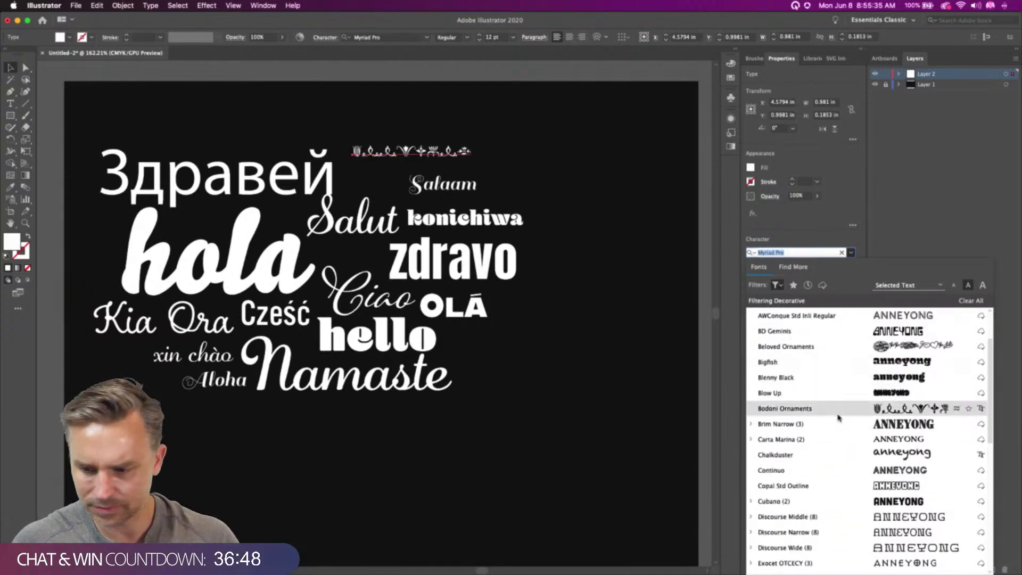
pyautogui.click(840, 470)
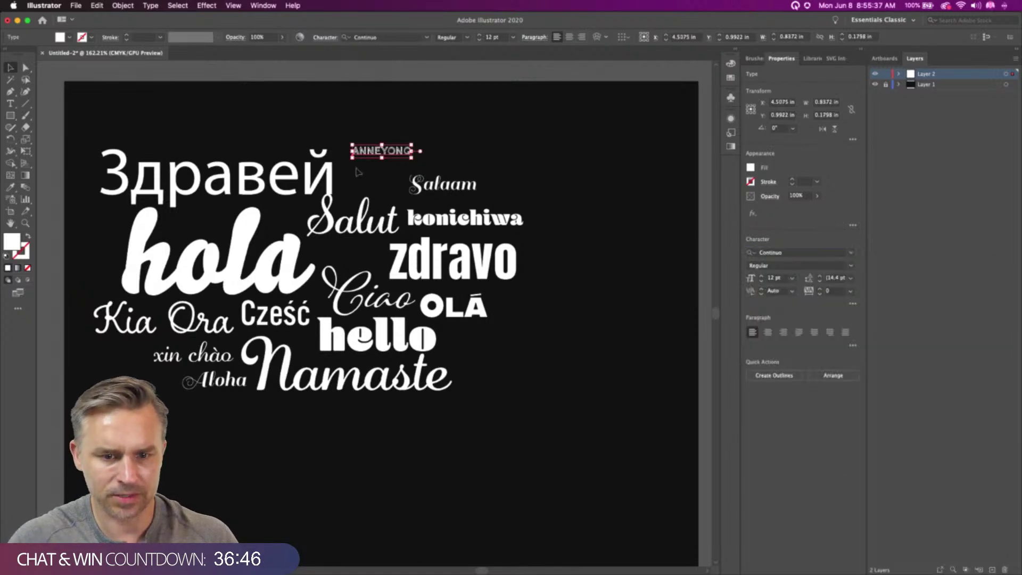
pyautogui.moveTo(412, 158); pyautogui.dragTo(510, 201)
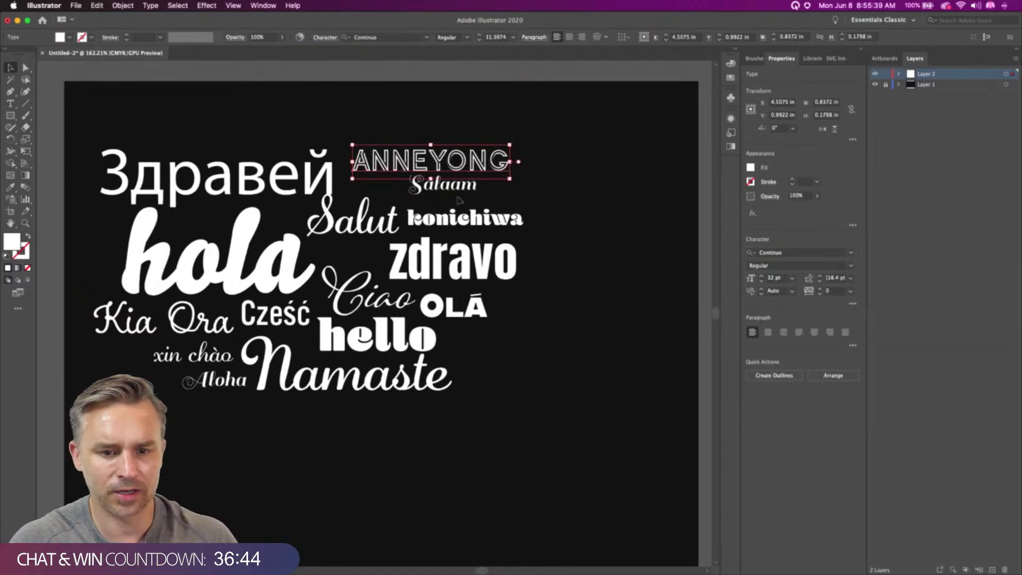
# Adjust Salaam and Здравей to even out the spacing, and move all the greetings together toward the artboard's center
pyautogui.click(416, 190)
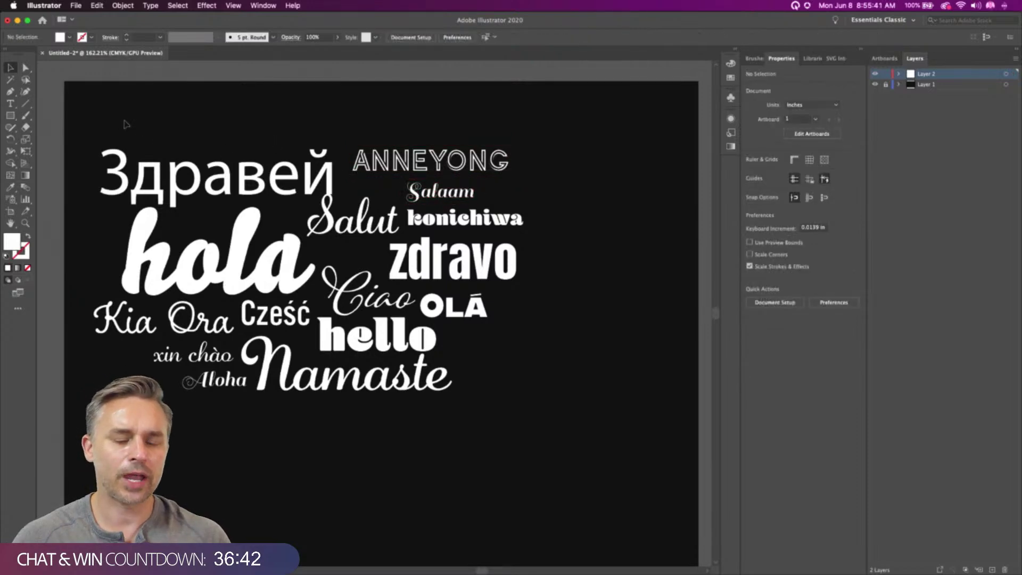
pyautogui.click(207, 168)
pyautogui.moveTo(71, 127); pyautogui.dragTo(607, 475)
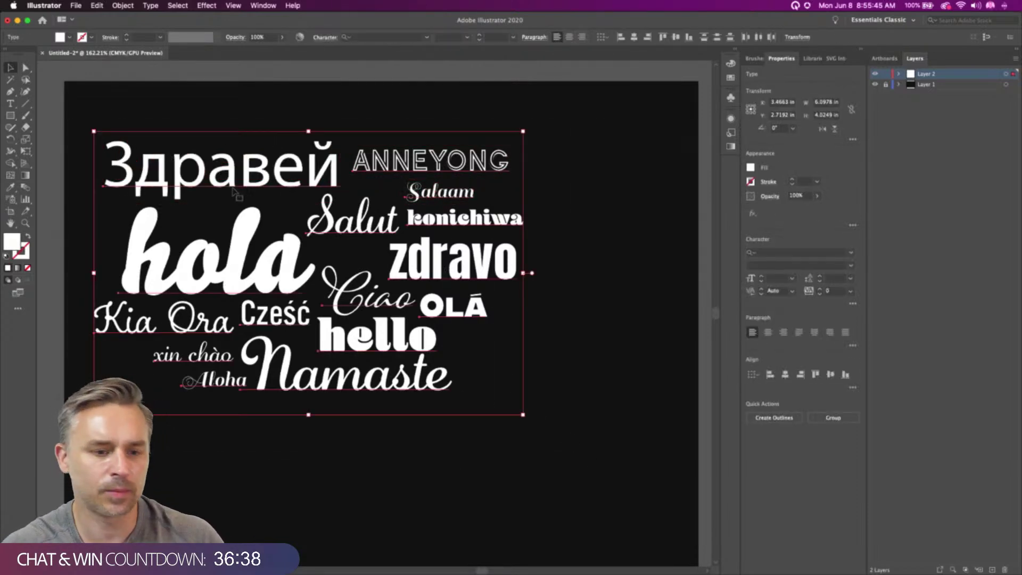
pyautogui.moveTo(225, 190); pyautogui.dragTo(296, 239)
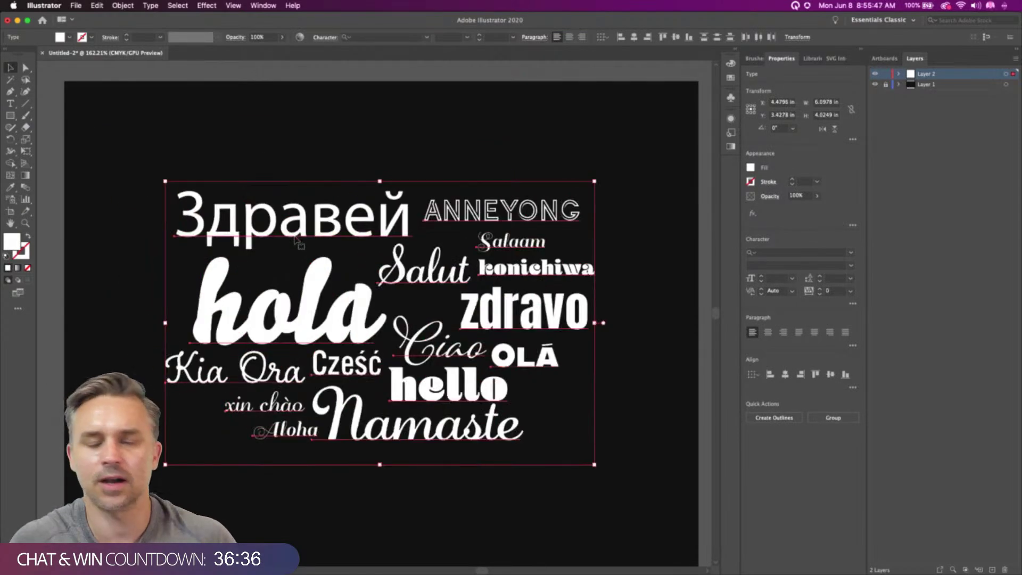
pyautogui.click(96, 5)
pyautogui.moveTo(115, 4)
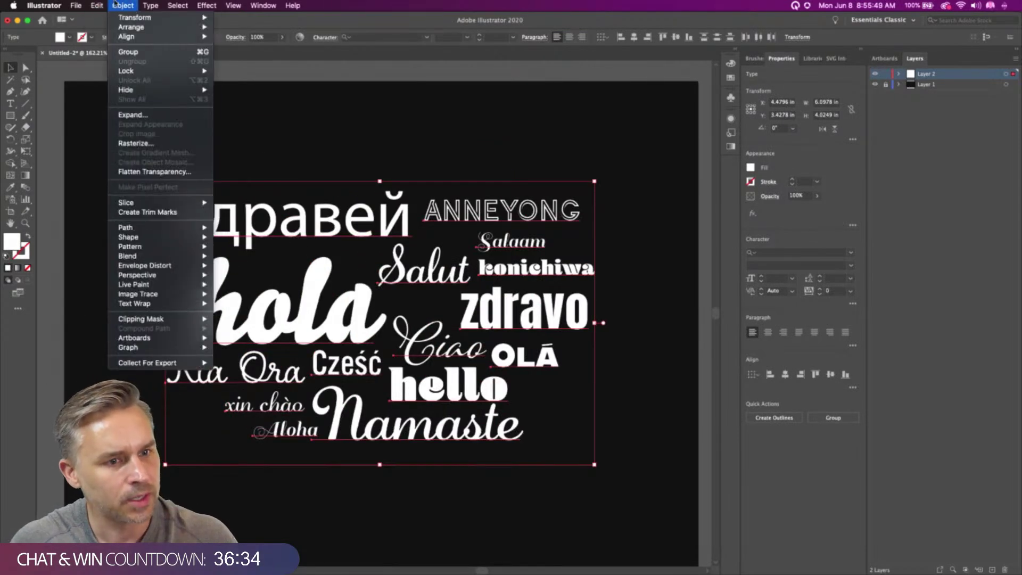
pyautogui.moveTo(145, 249)
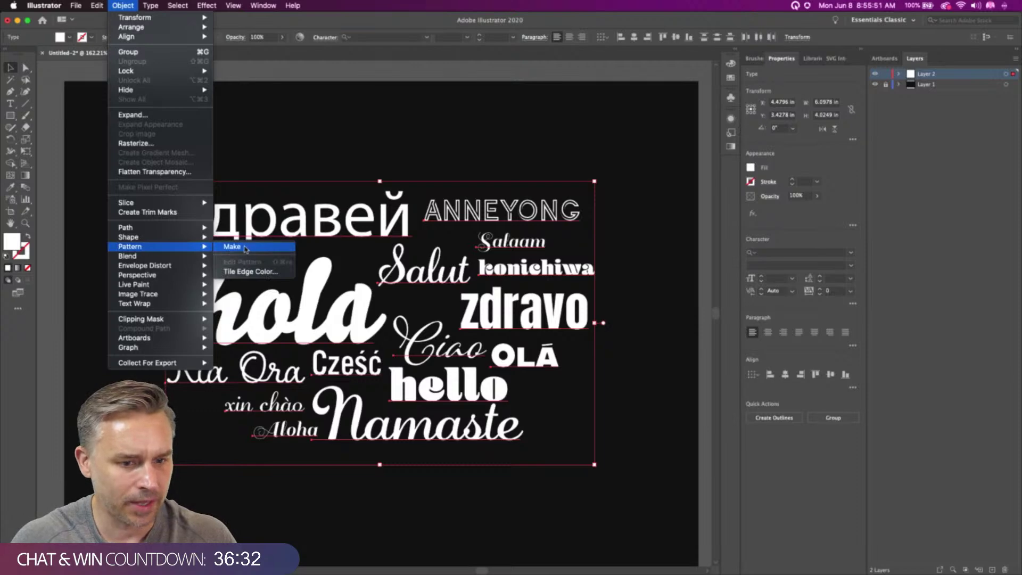
pyautogui.press('Down')
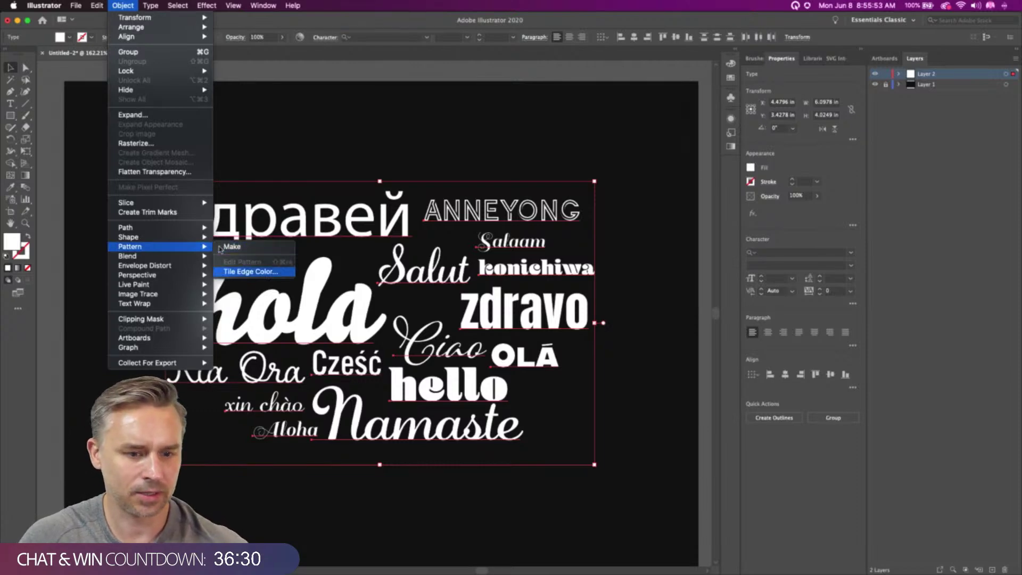
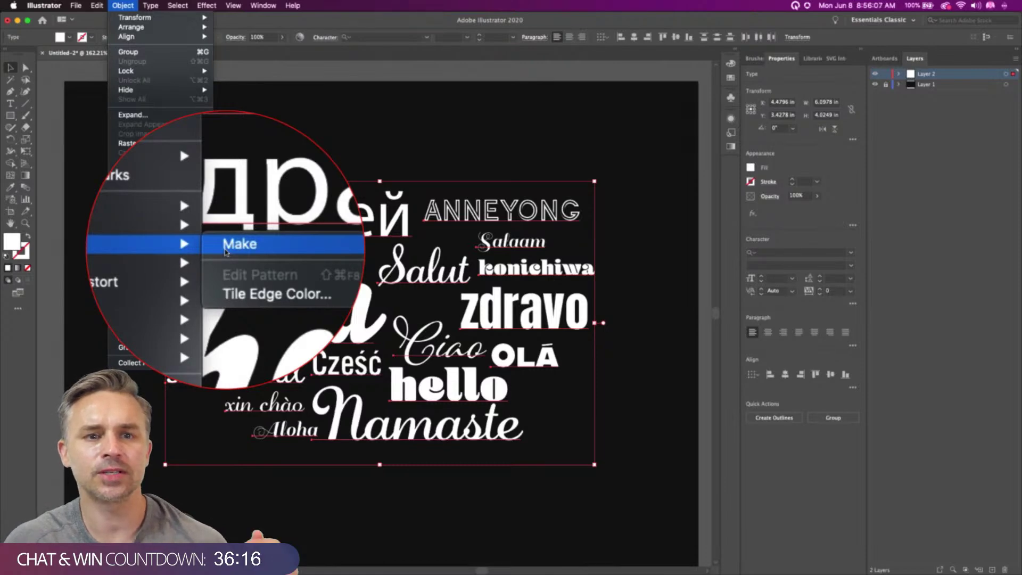
pyautogui.click(381, 149)
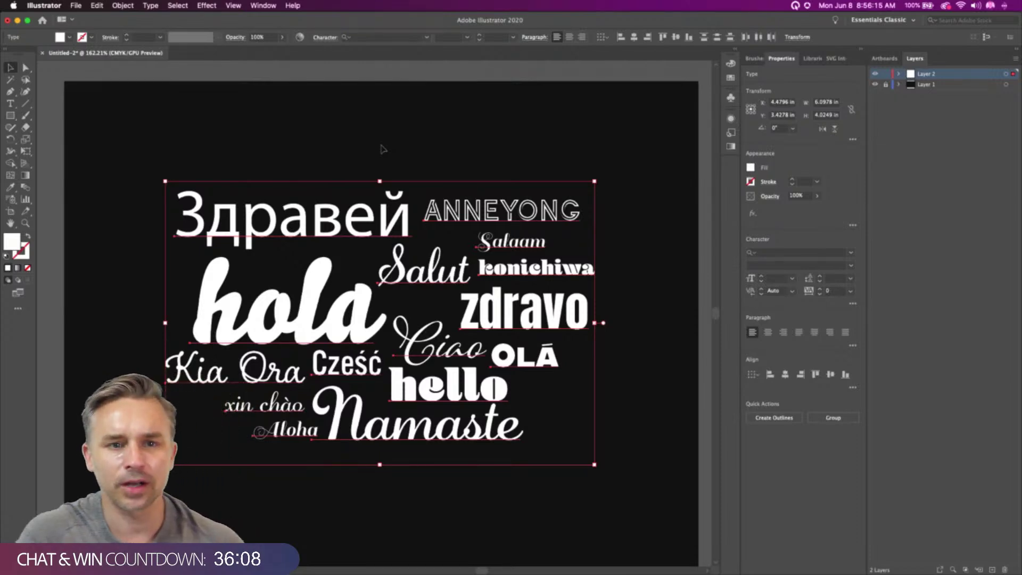
# Try adding another pasted greeting above Здравей, and delete the pasted text
pyautogui.click(329, 142)
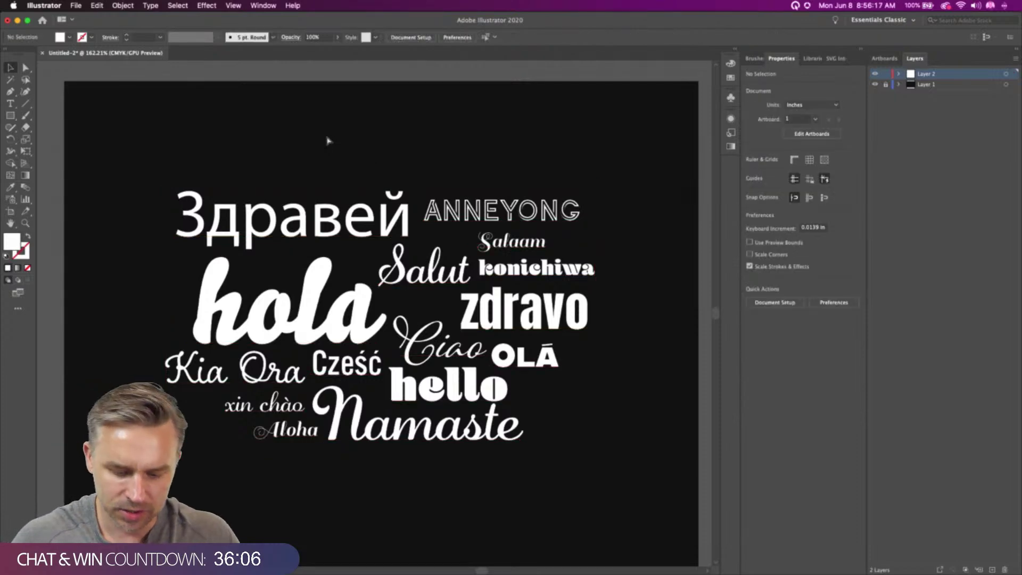
pyautogui.press('super+v')
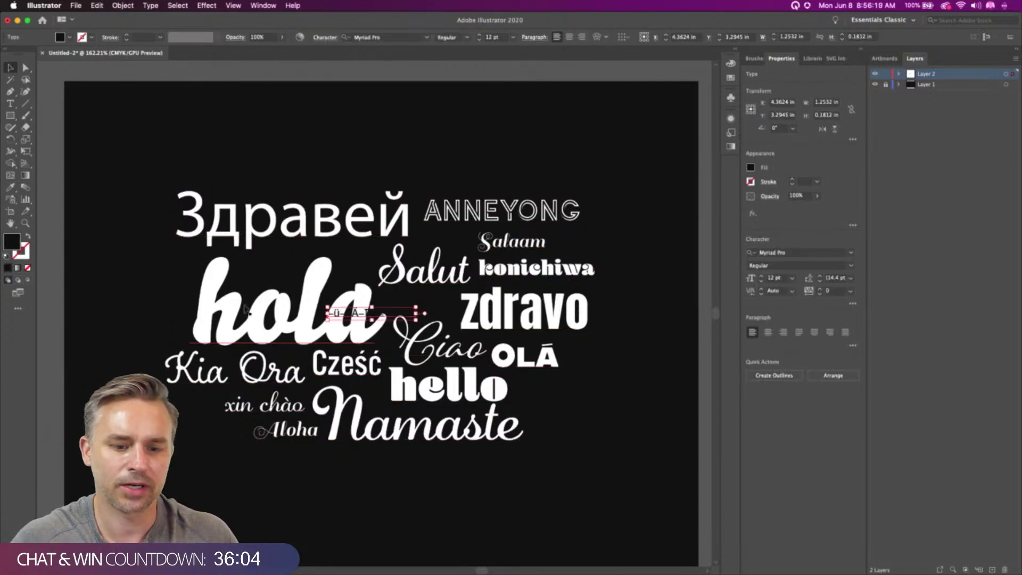
pyautogui.moveTo(341, 315); pyautogui.dragTo(341, 159)
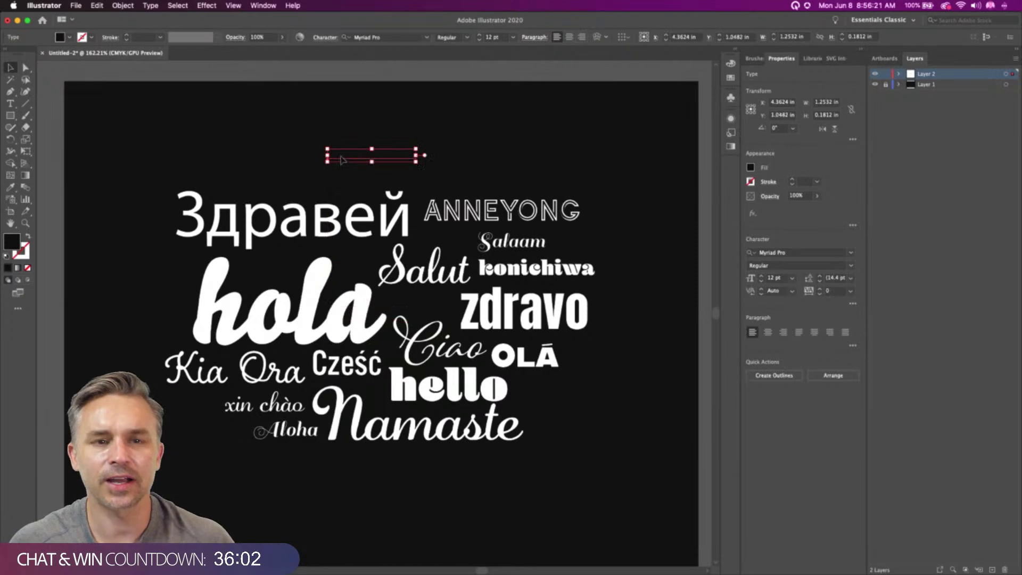
pyautogui.click(342, 159)
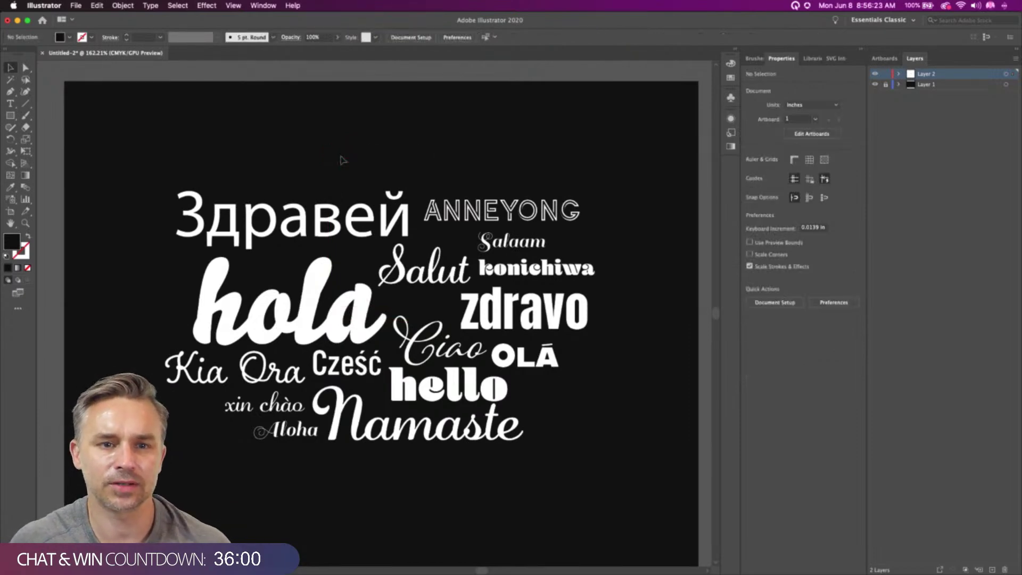
# Select all the white greetings on the artboard and make a repeating pattern from them
pyautogui.moveTo(136, 150); pyautogui.dragTo(617, 497)
pyautogui.click(97, 6)
pyautogui.moveTo(123, 5)
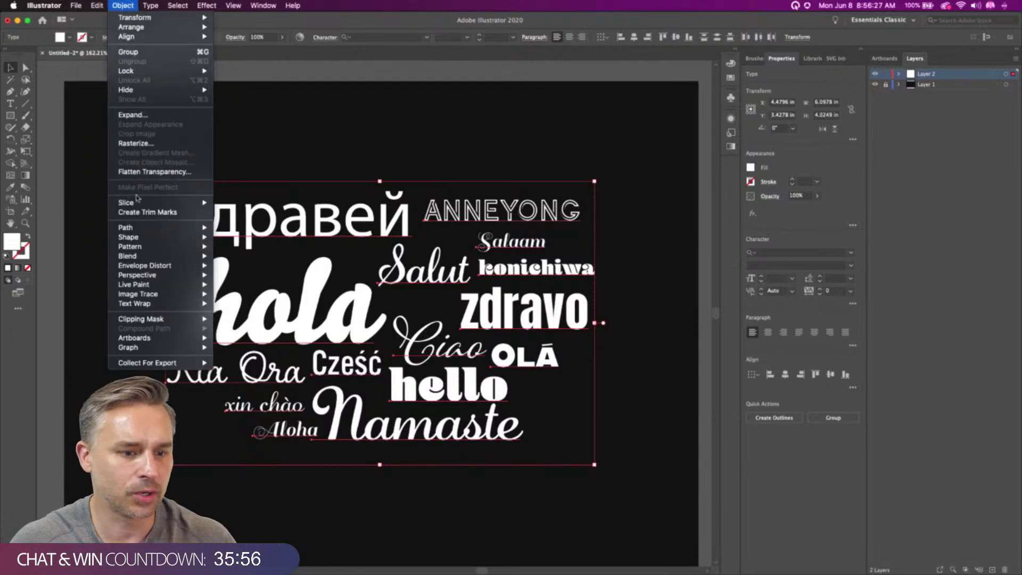
pyautogui.click(225, 250)
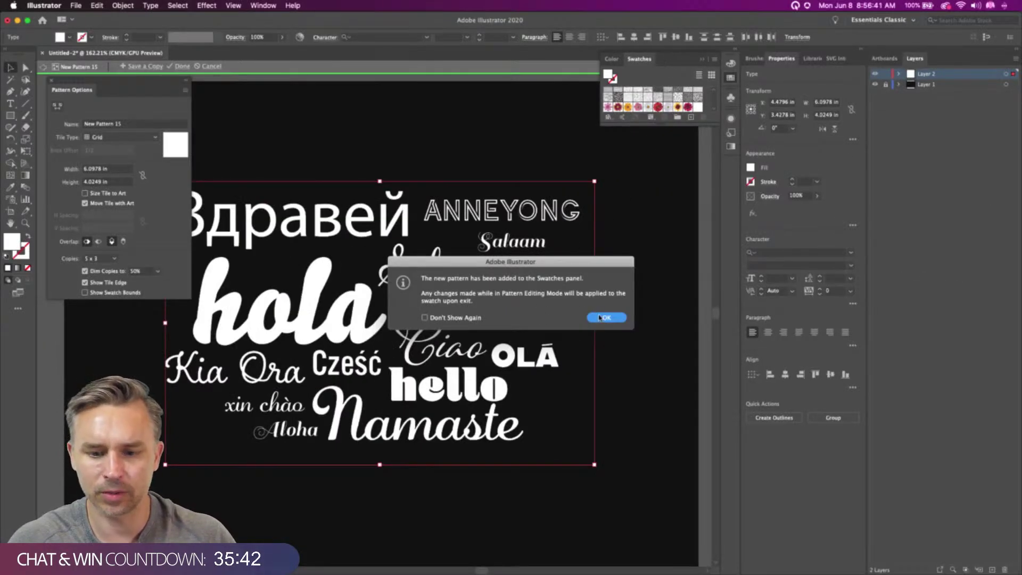
pyautogui.click(606, 318)
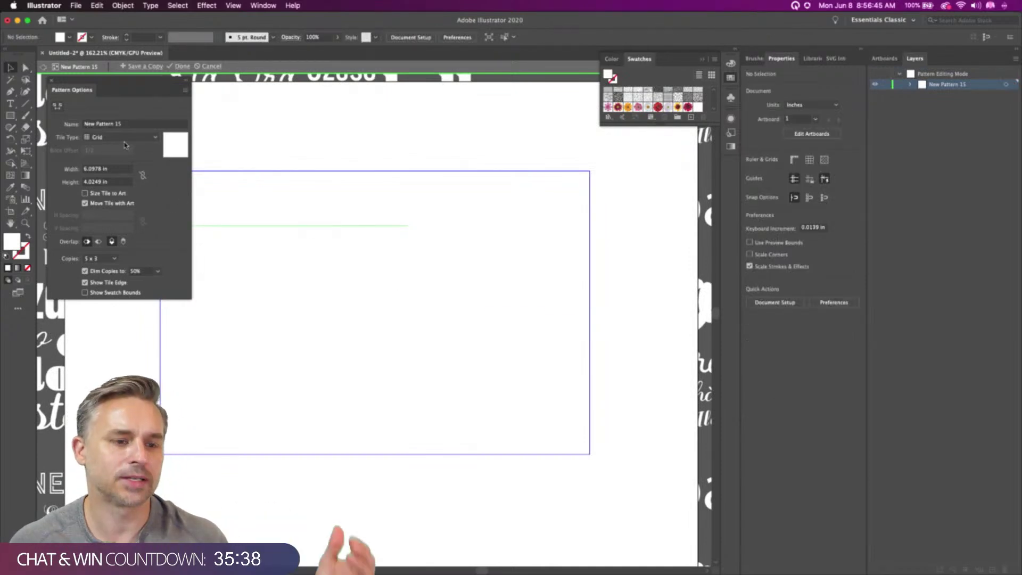
# Check the pattern tile in outline view, name the pattern hello, and finish pattern editing
pyautogui.press('super+y')
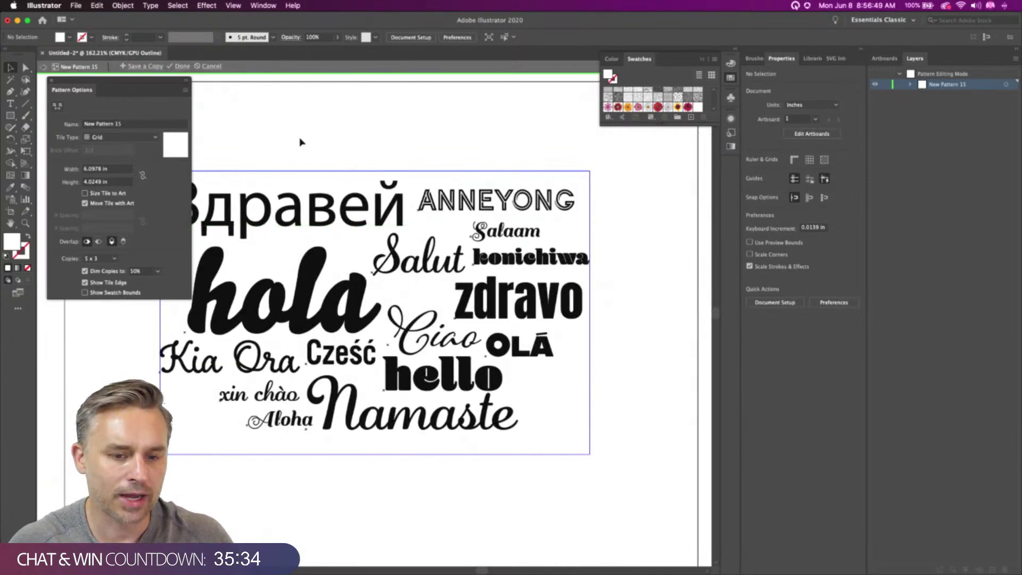
pyautogui.press('super+y')
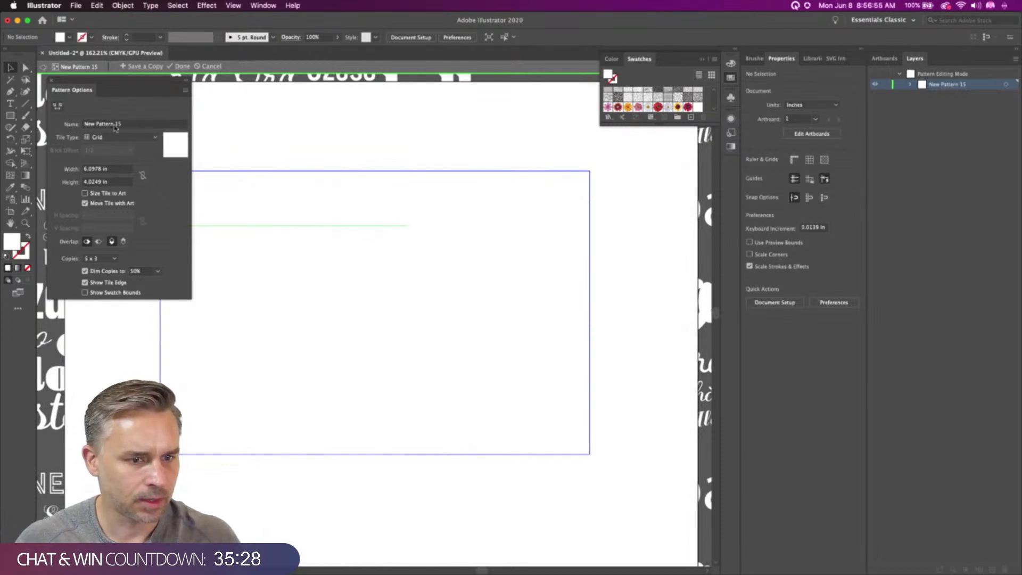
pyautogui.click(132, 123)
pyautogui.write('hello')
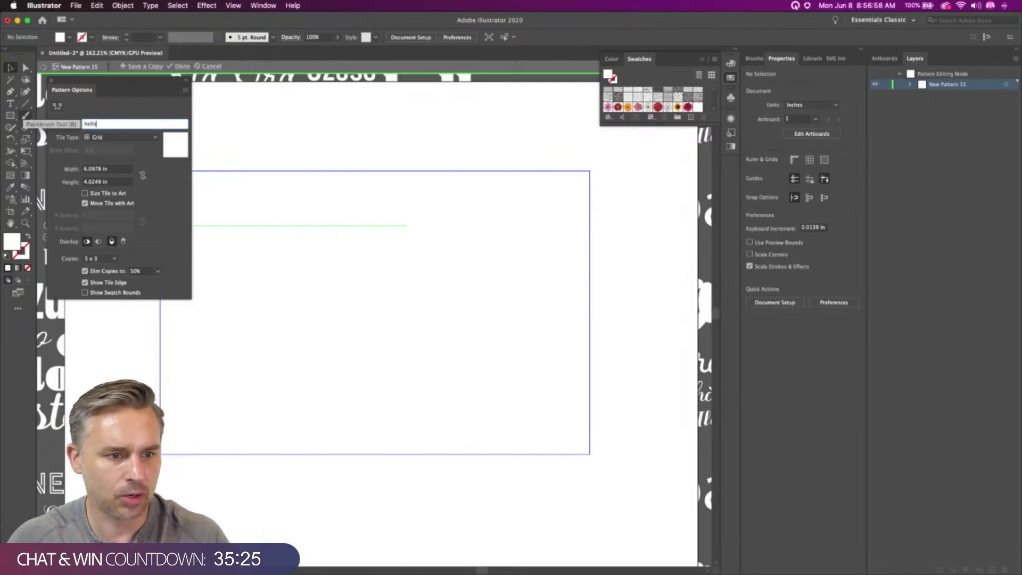
pyautogui.press('Return')
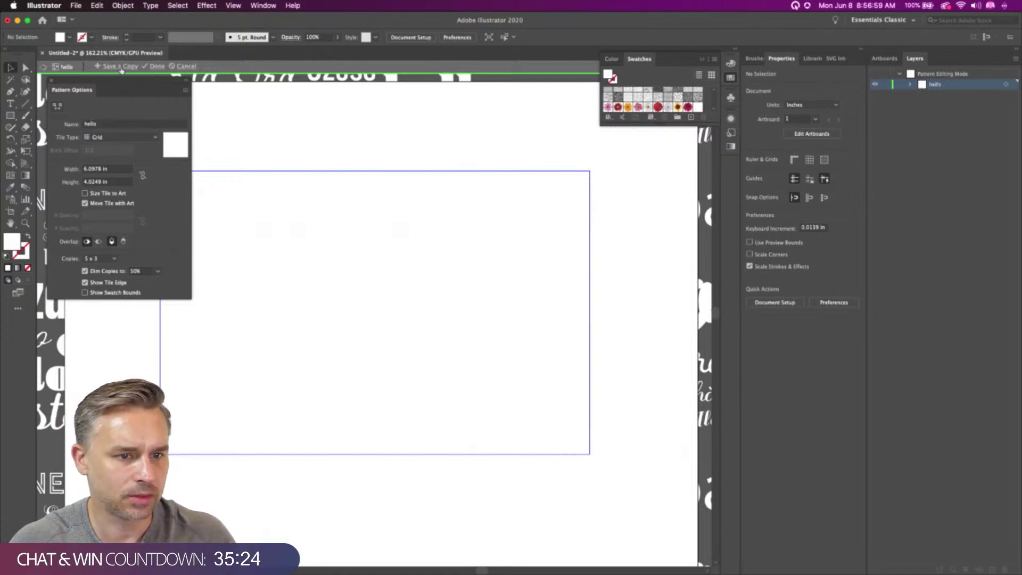
pyautogui.click(158, 67)
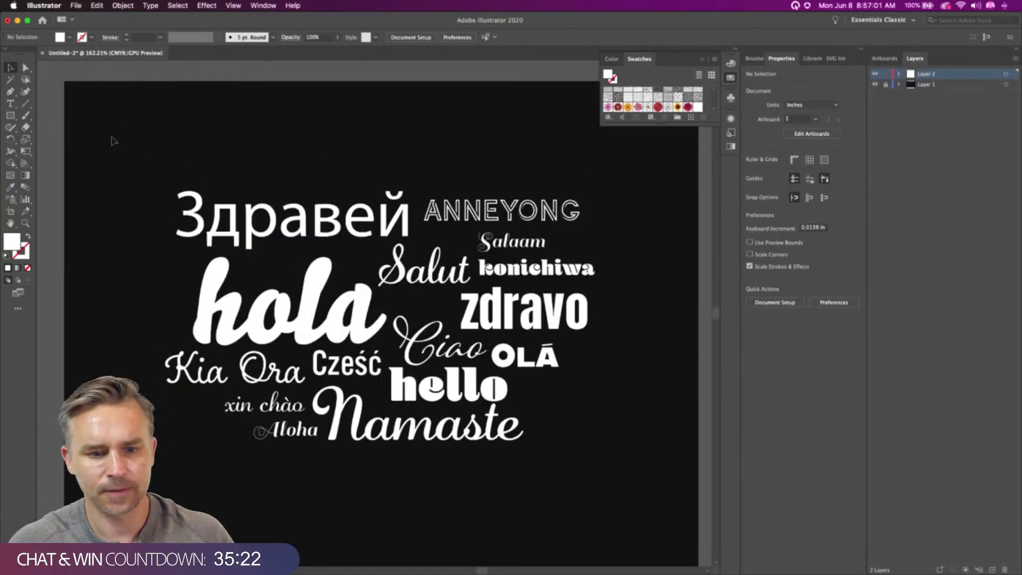
# Draw a rectangle about 11.24 by 8.81 in beside the black artboard and fill it with black
pyautogui.press('super+minus')
pyautogui.press('super+minus')
pyautogui.press('super+minus')
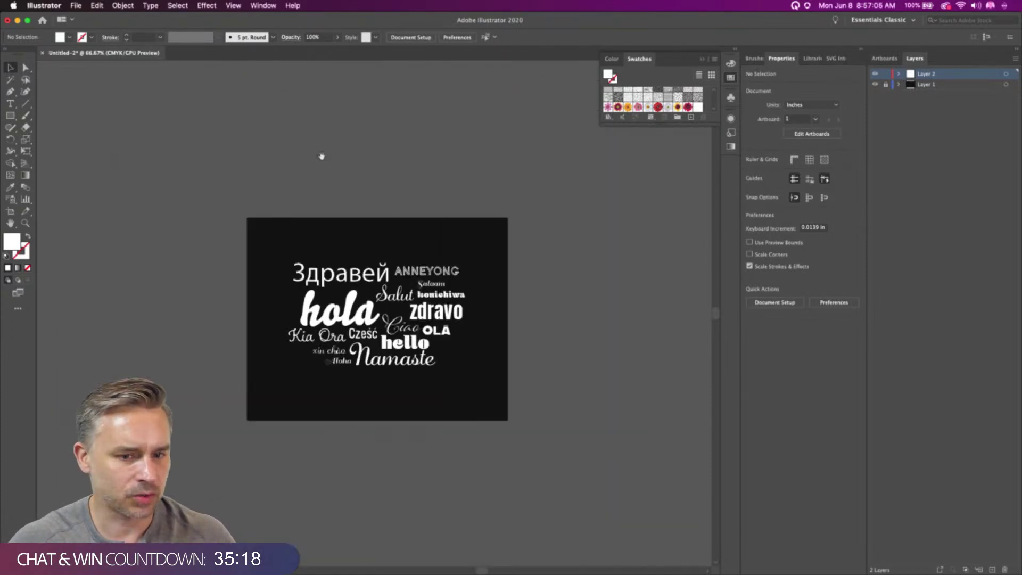
pyautogui.moveTo(321, 155); pyautogui.dragTo(117, 157)
pyautogui.click(10, 115)
pyautogui.moveTo(307, 203); pyautogui.dragTo(634, 457)
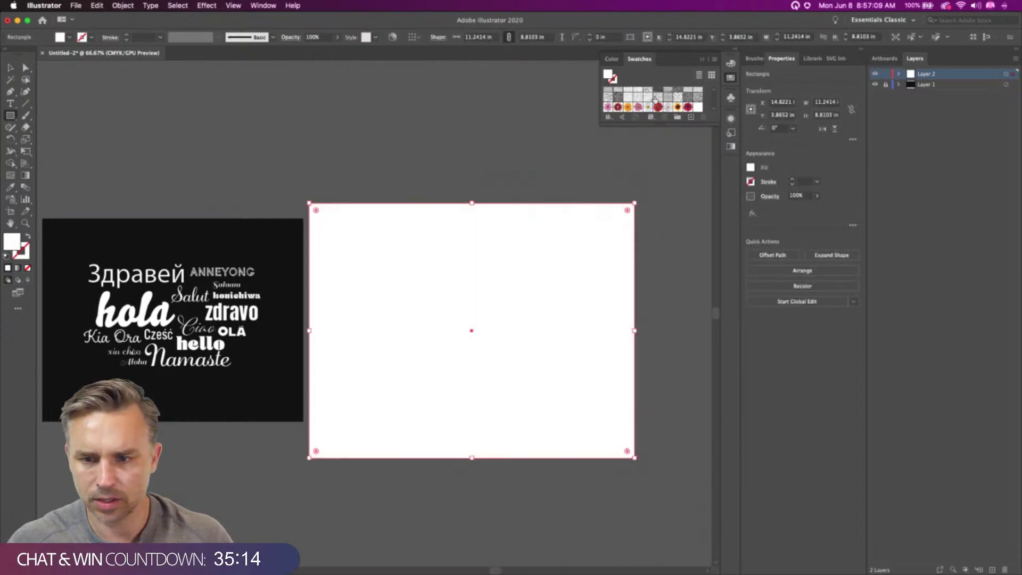
pyautogui.click(751, 168)
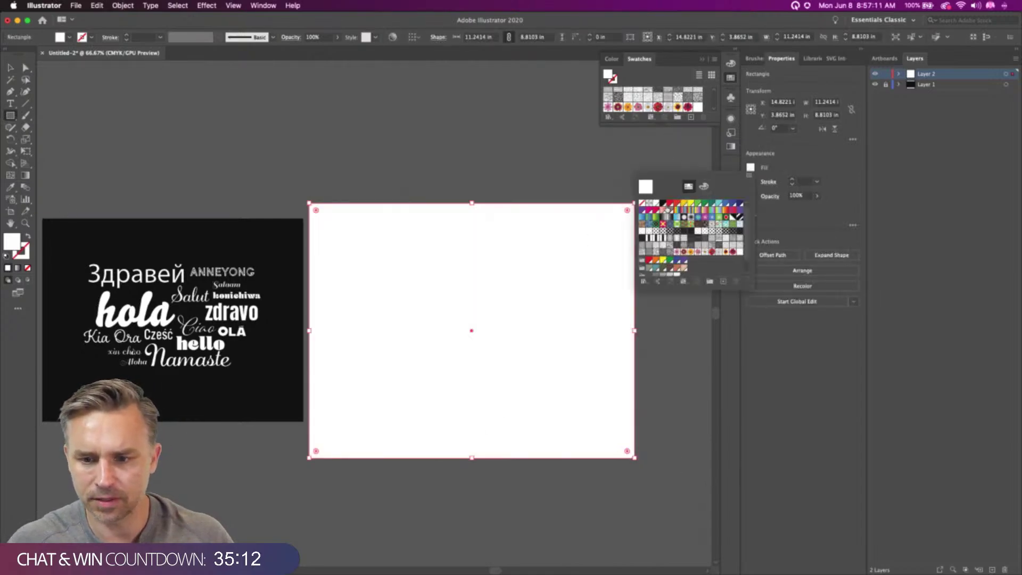
pyautogui.click(663, 207)
# Add a second fill to the black rectangle's appearance and apply the hello pattern swatch to it
pyautogui.click(734, 51)
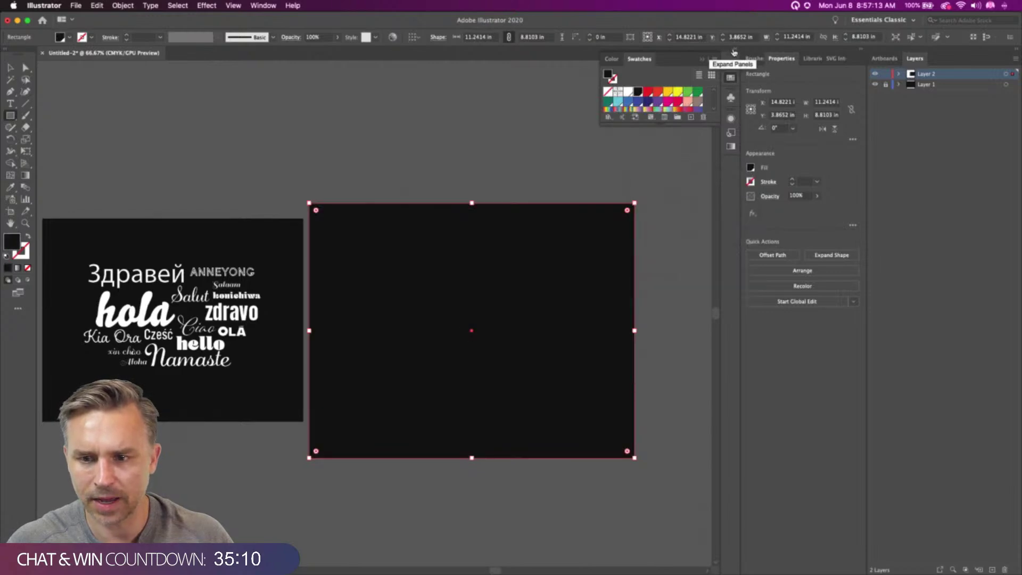
pyautogui.click(734, 51)
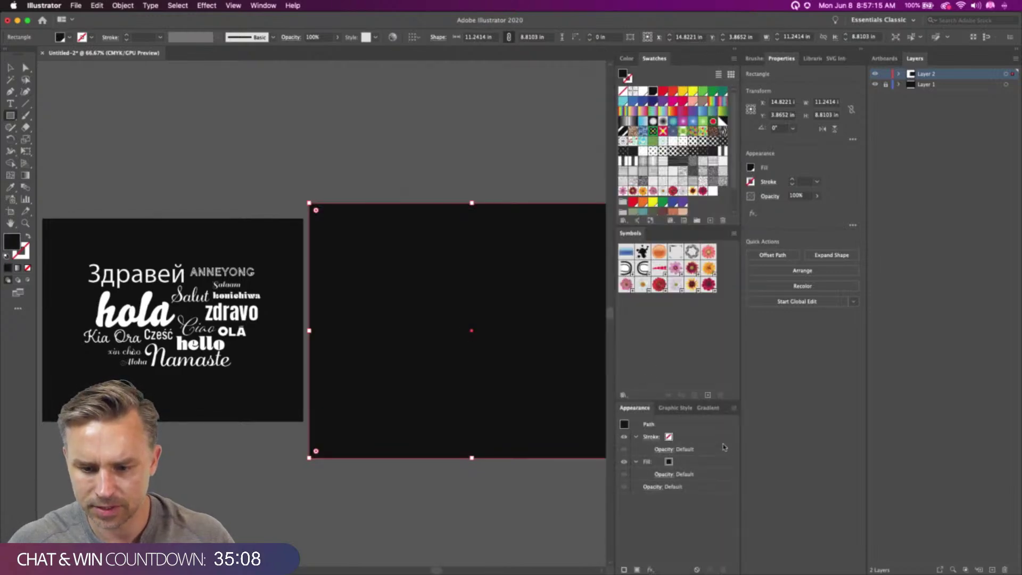
pyautogui.click(624, 569)
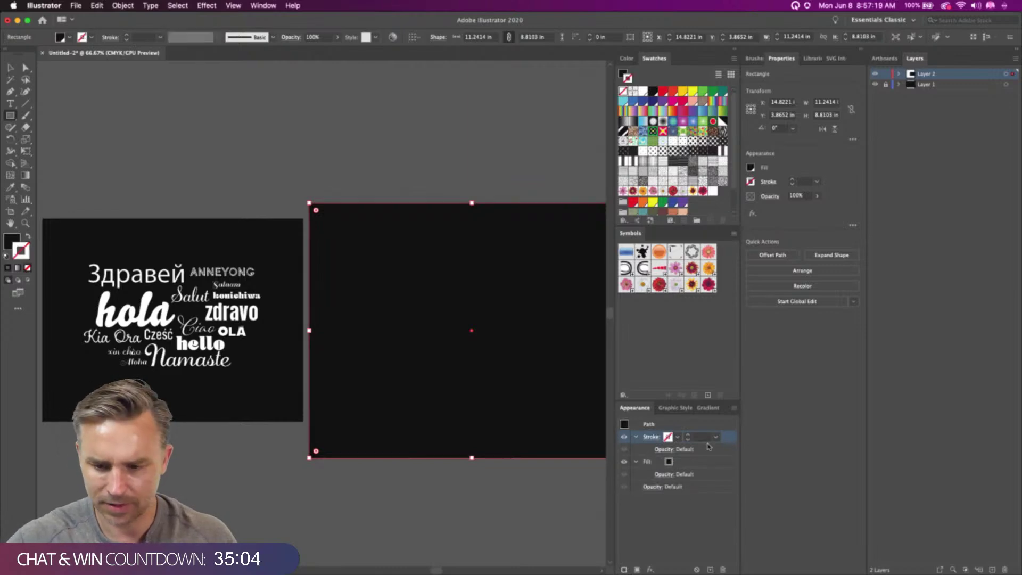
pyautogui.click(637, 569)
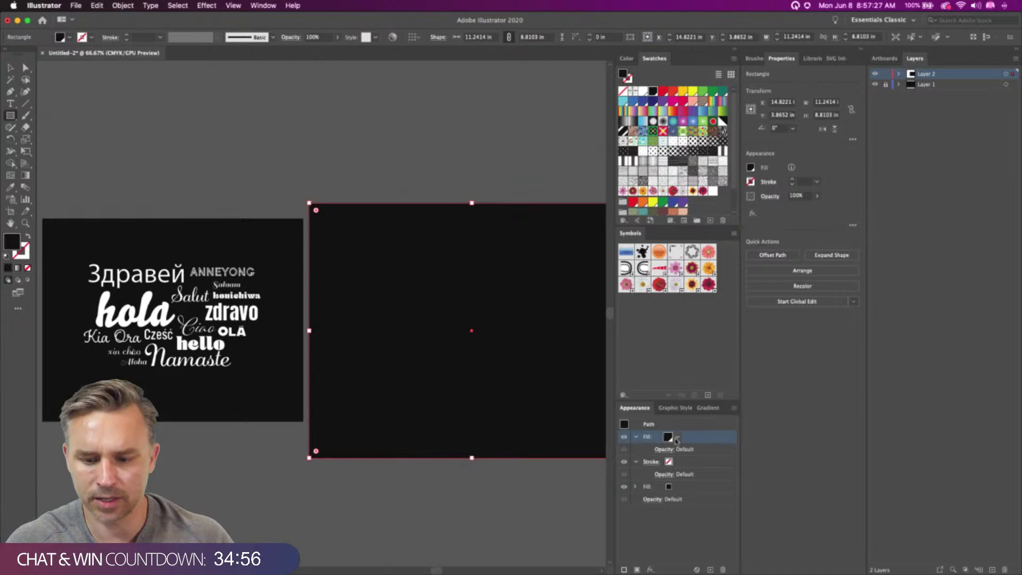
pyautogui.click(677, 437)
pyautogui.moveTo(679, 502); pyautogui.dragTo(736, 534)
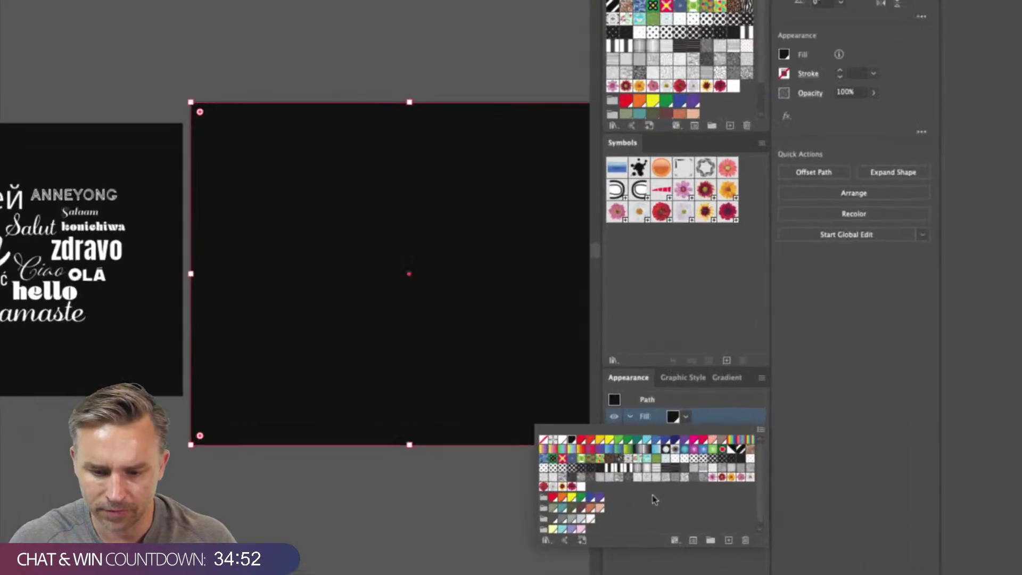
pyautogui.click(585, 486)
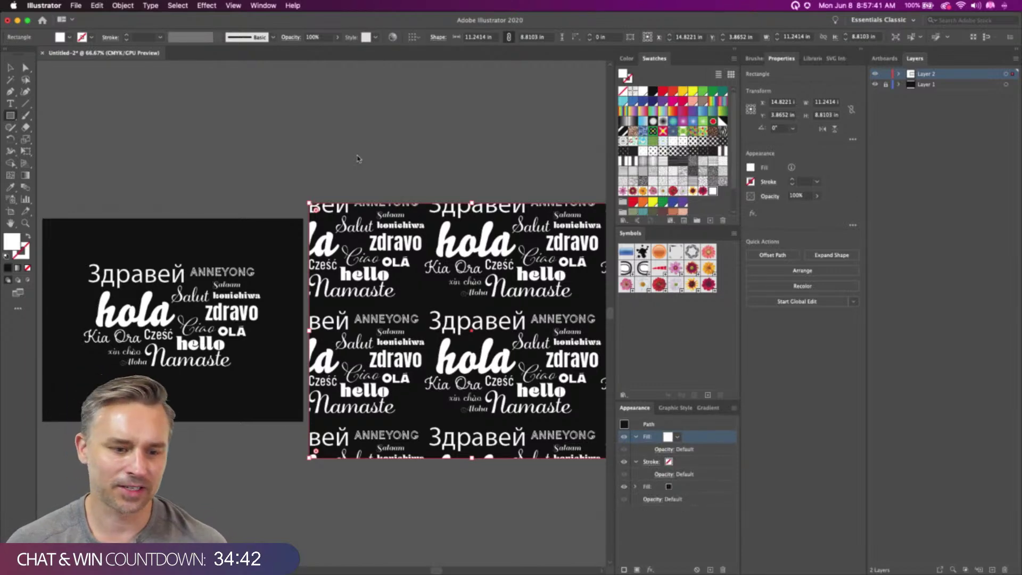
pyautogui.click(734, 50)
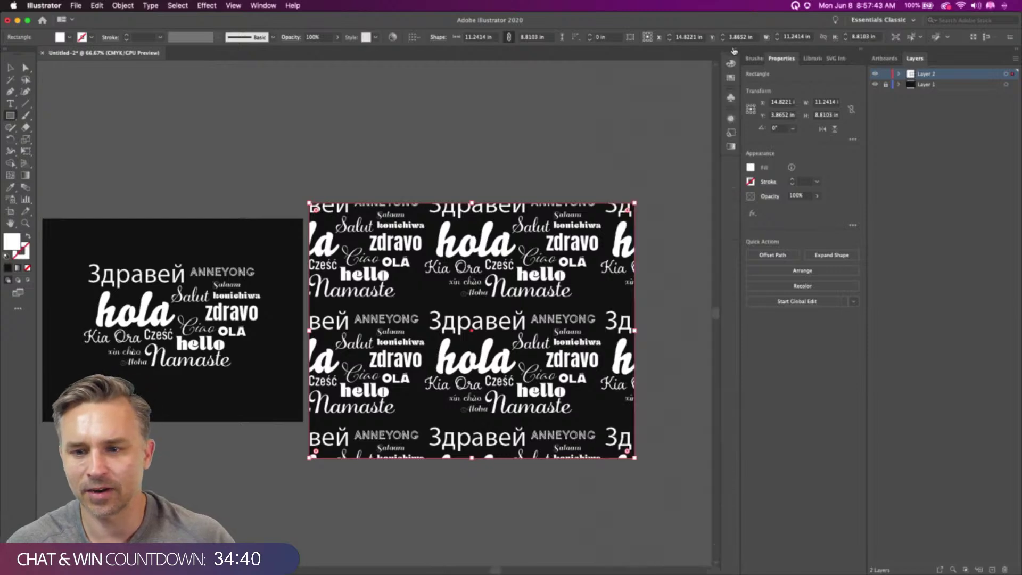
pyautogui.click(490, 119)
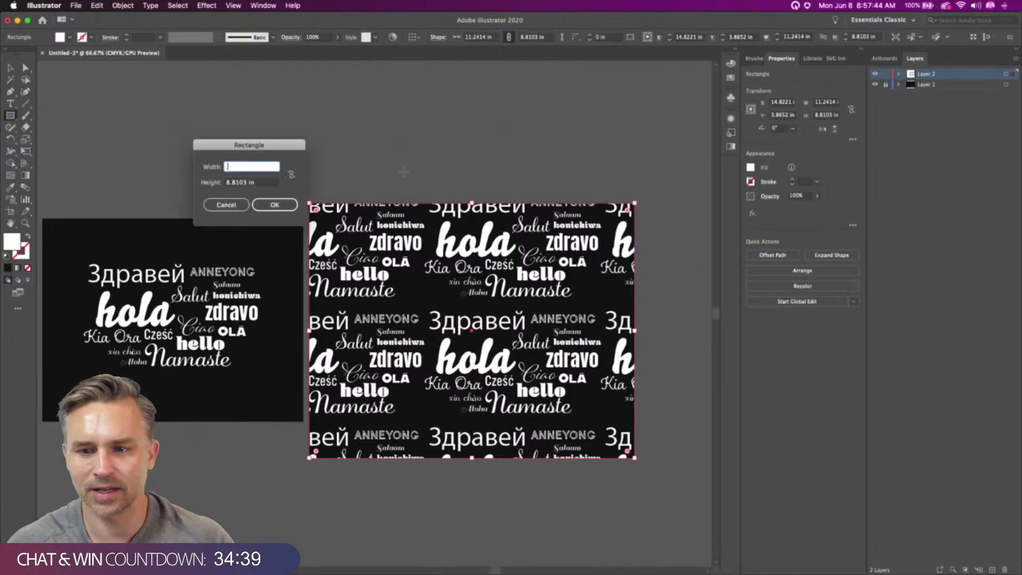
pyautogui.click(226, 205)
pyautogui.press('v')
pyautogui.hscroll(-5, 324, 166)
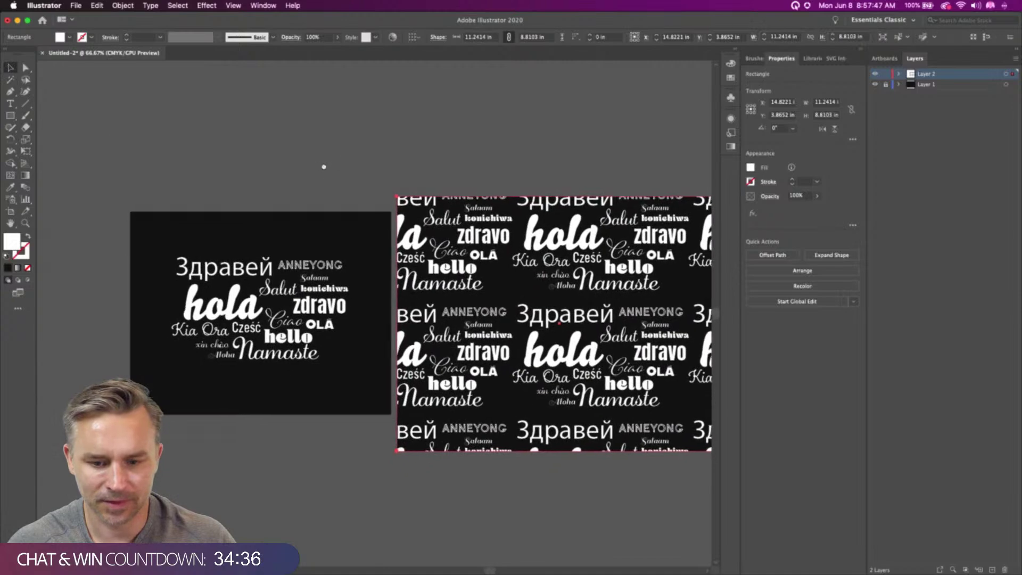
pyautogui.hscroll(3, 293, 151)
pyautogui.scroll(-2, 292, 150)
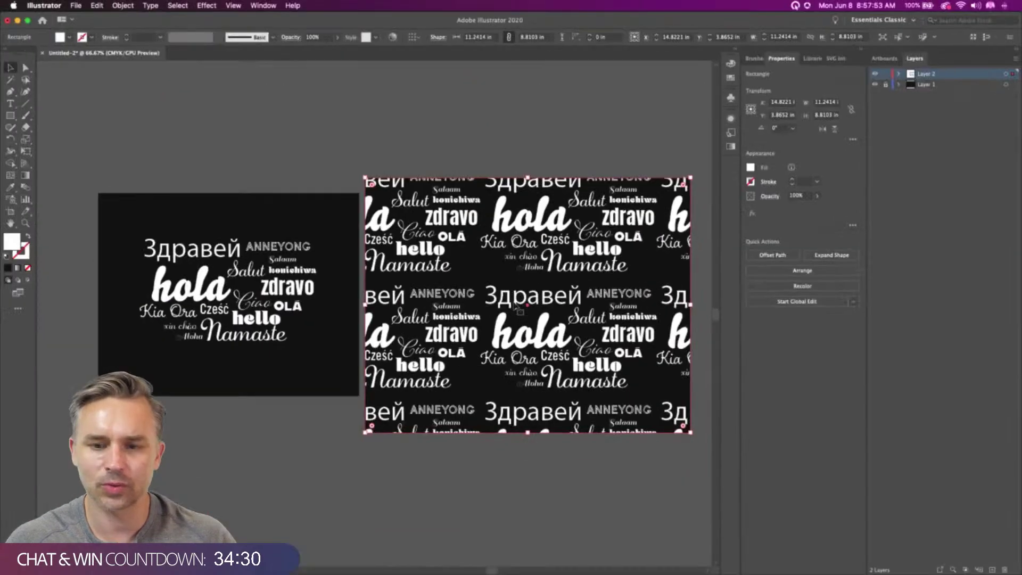
# Reopen the hello pattern swatch for editing and hide the artboards
pyautogui.click(733, 50)
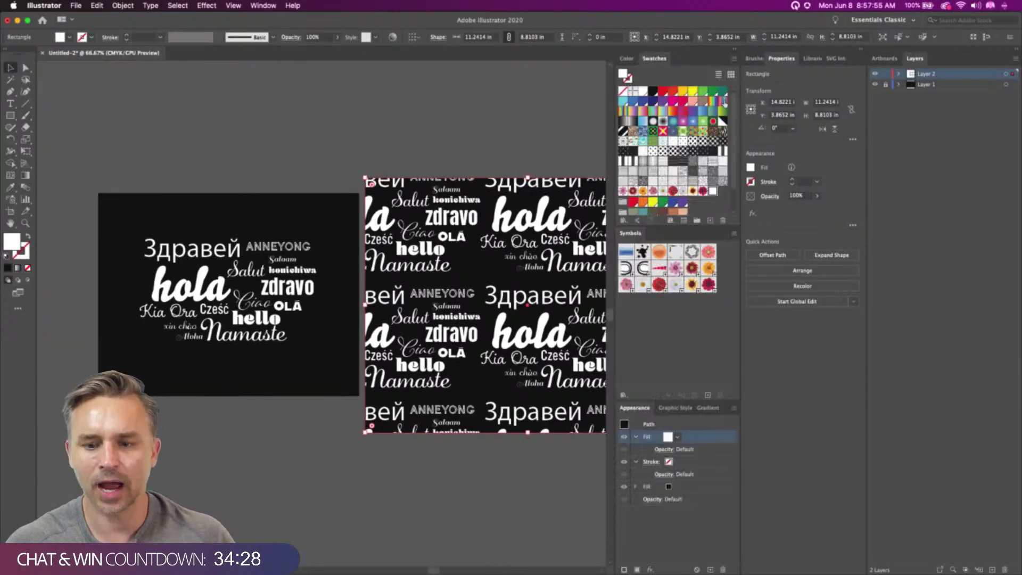
pyautogui.doubleClick(712, 192)
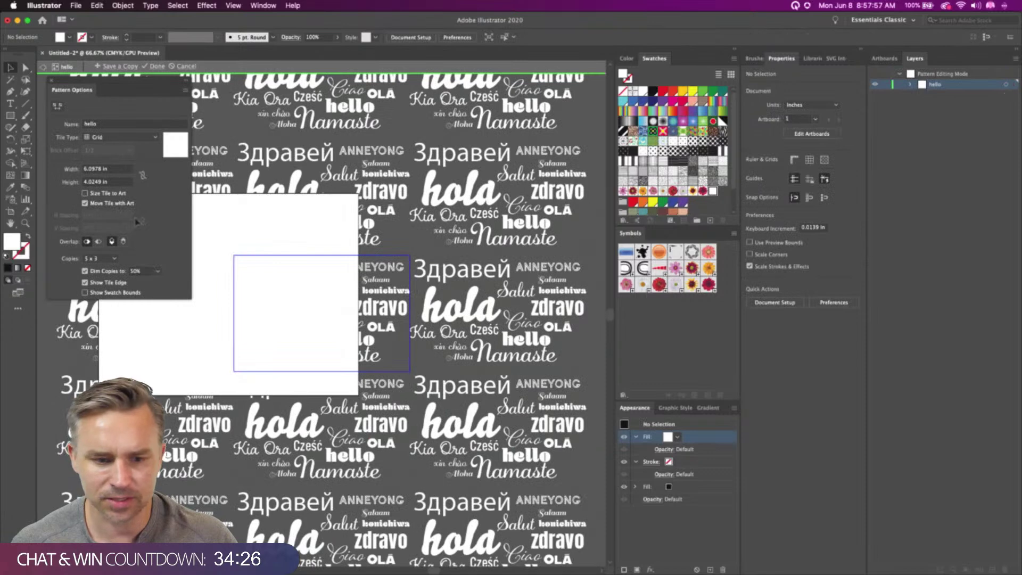
pyautogui.moveTo(327, 190); pyautogui.dragTo(376, 204)
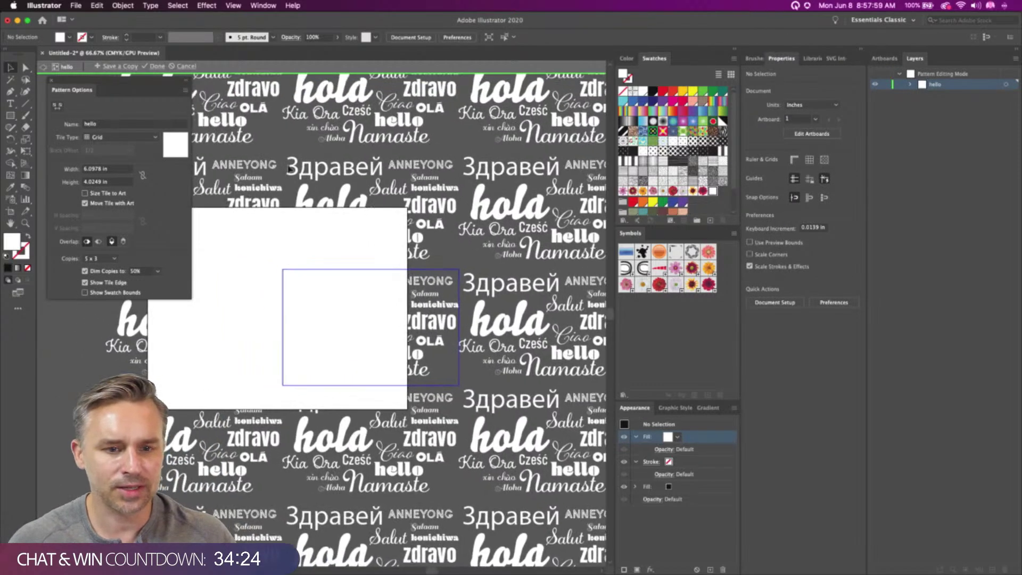
pyautogui.click(230, 6)
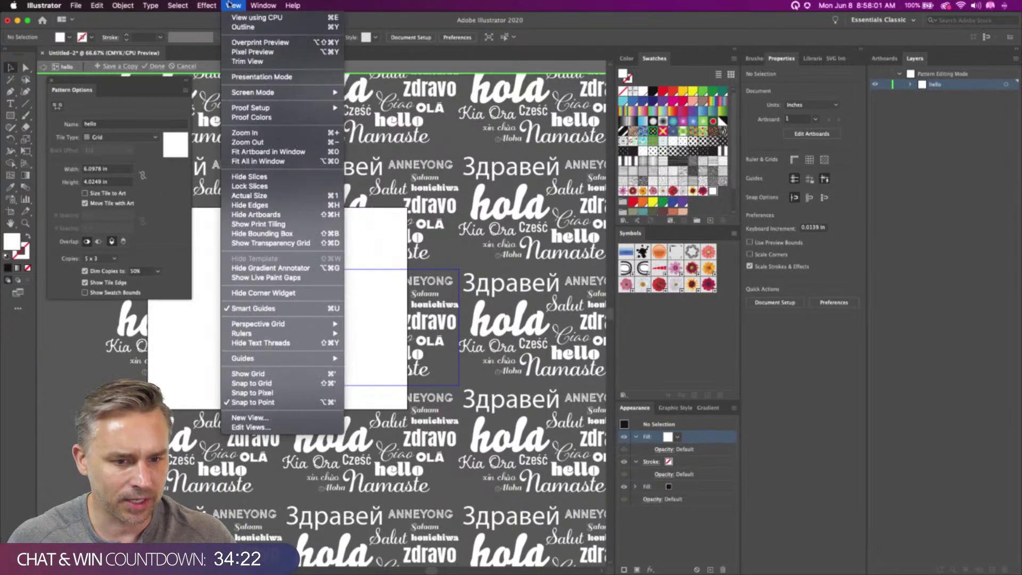
pyautogui.click(281, 214)
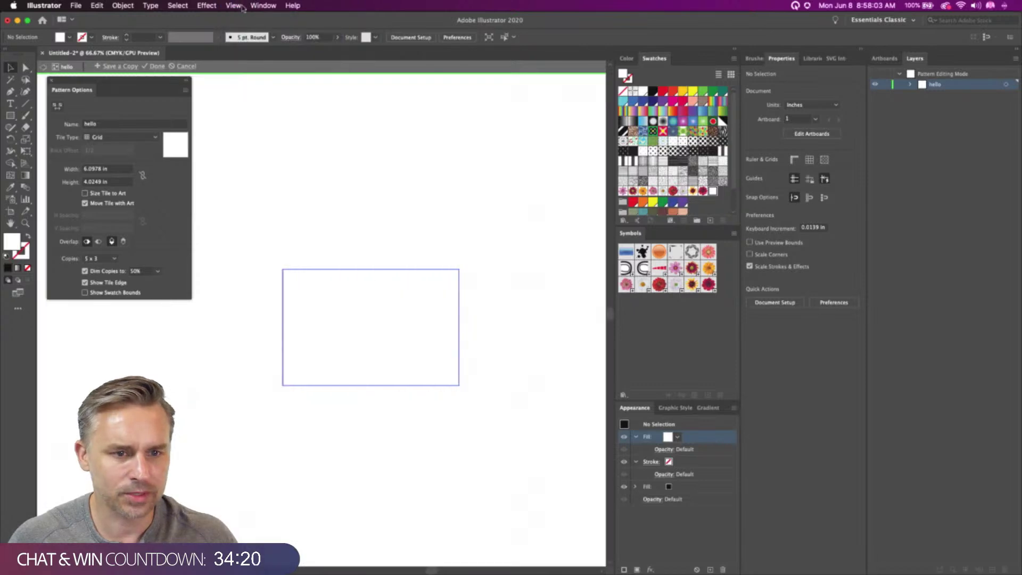
# Fill all the greetings in the pattern tile with black
pyautogui.press('super+a')
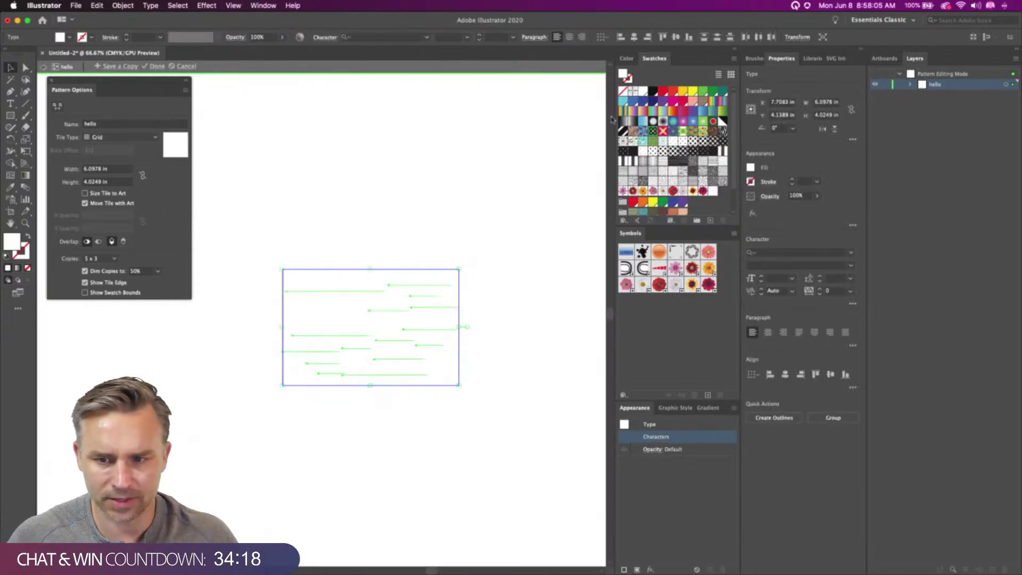
pyautogui.click(652, 91)
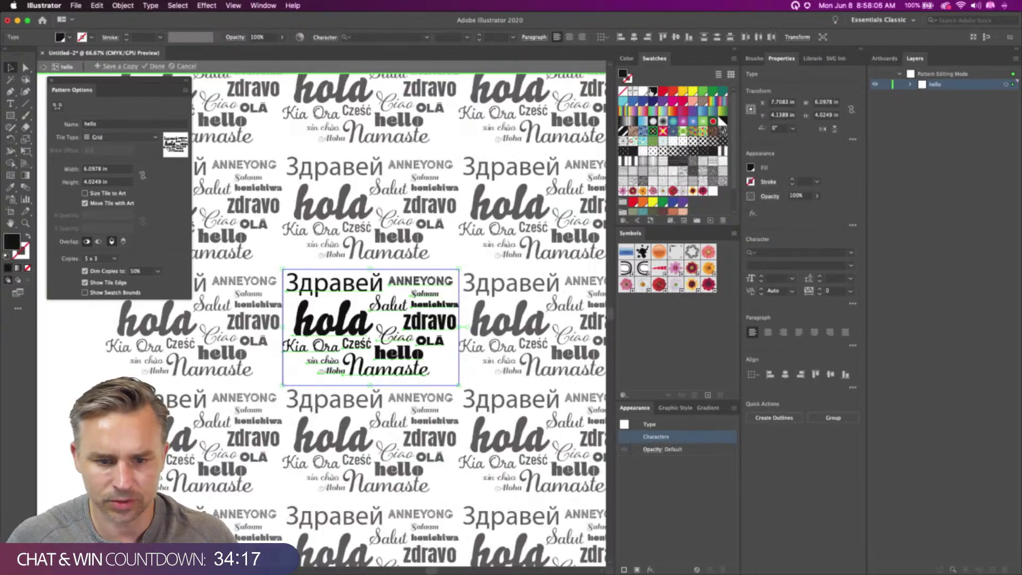
pyautogui.click(287, 256)
# Move zdravo beside Namaste across the tile's right edge, Aloha below konichiwa, and OLÁ beside Ciao
pyautogui.press('super+equal')
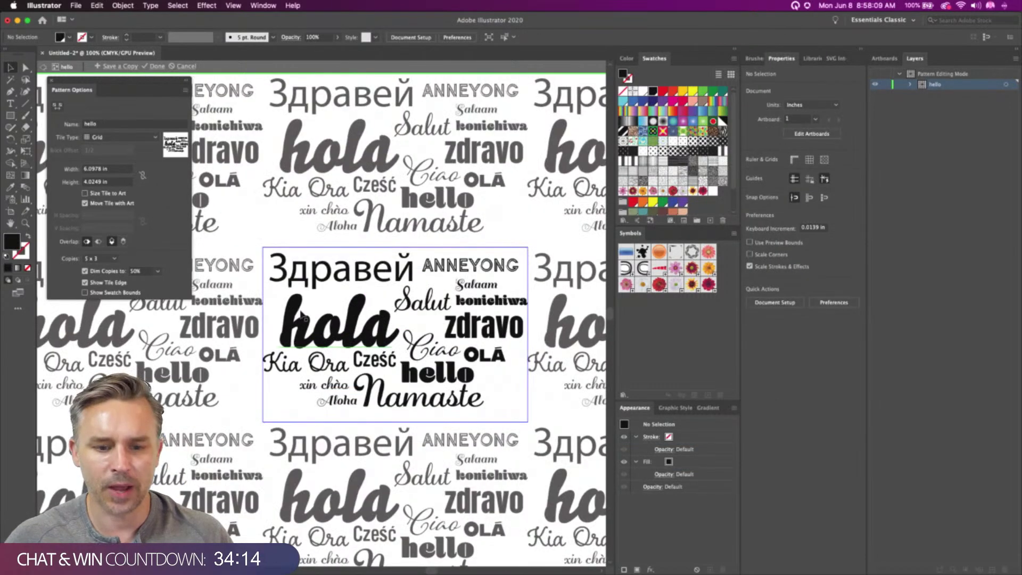
pyautogui.click(860, 52)
pyautogui.moveTo(449, 400); pyautogui.dragTo(411, 388)
pyautogui.moveTo(489, 356); pyautogui.dragTo(513, 408)
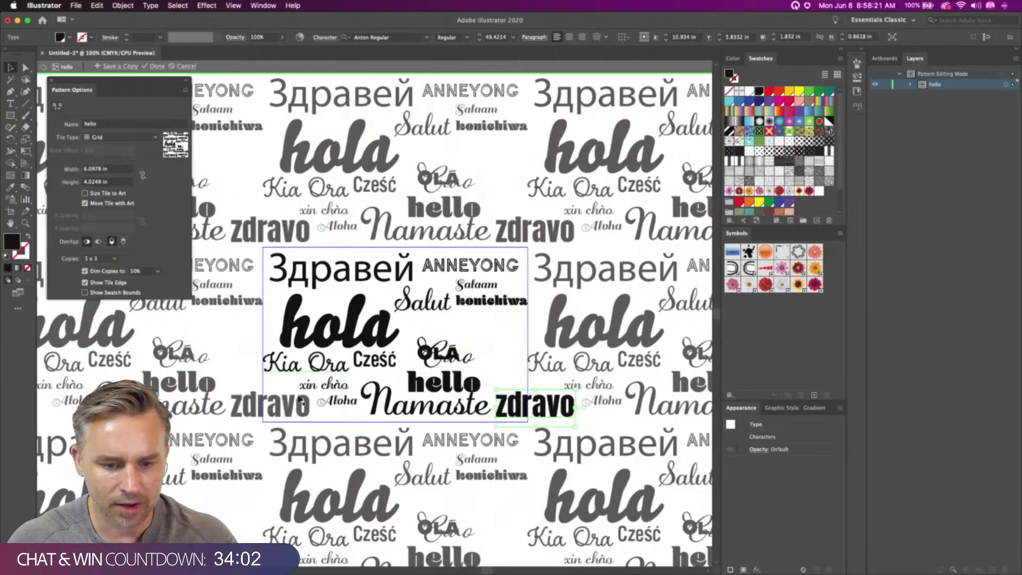
pyautogui.moveTo(331, 404); pyautogui.dragTo(457, 319)
pyautogui.moveTo(442, 360); pyautogui.dragTo(544, 375)
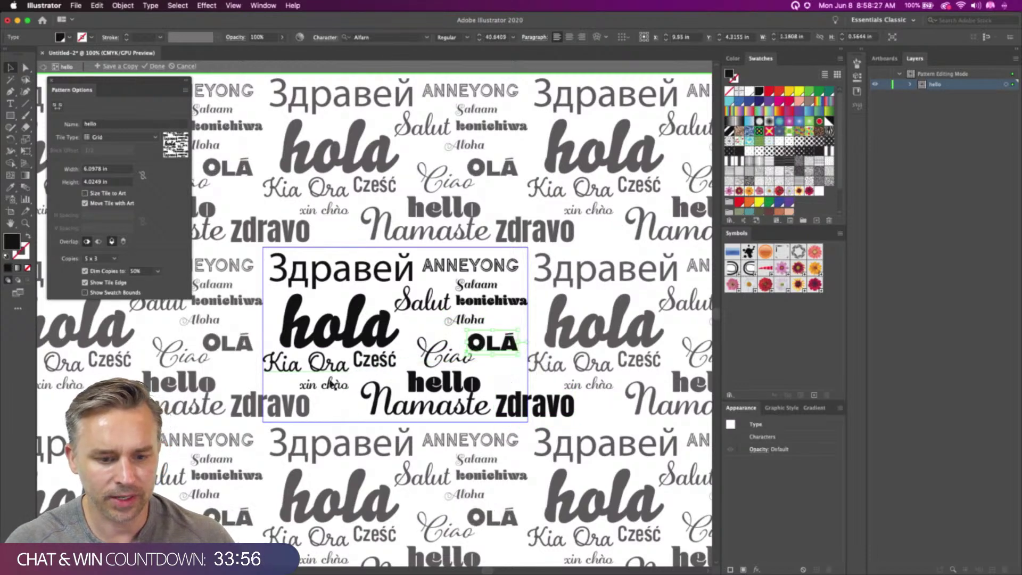
# Shift Kia Ora down and across the tile's left edge, and move xin chào below Salut
pyautogui.click(325, 387)
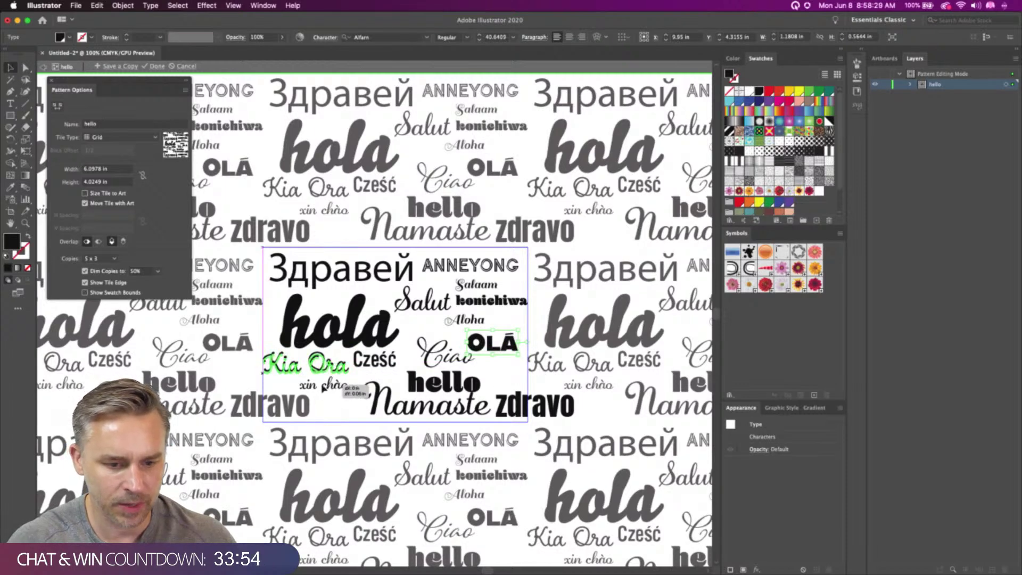
pyautogui.hotkey('shift', 'Left')
pyautogui.hotkey('shift', 'Left')
pyautogui.hotkey('shift', 'Left')
pyautogui.hotkey('shift', 'Left')
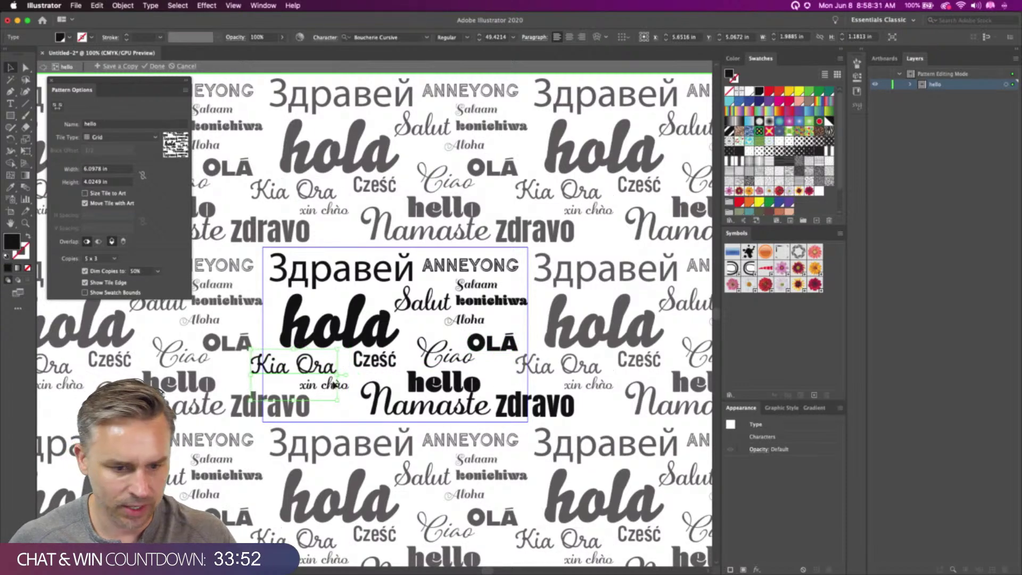
pyautogui.hotkey('shift', 'Down')
pyautogui.click(336, 389)
pyautogui.moveTo(336, 389); pyautogui.dragTo(432, 325)
# Shift hola and Salut left, reposition Salaam above konichiwa, and move Namaste left and slightly down to even out the tile spacing
pyautogui.moveTo(326, 331); pyautogui.dragTo(309, 332)
pyautogui.moveTo(406, 300); pyautogui.dragTo(396, 300)
pyautogui.moveTo(462, 271); pyautogui.dragTo(468, 290)
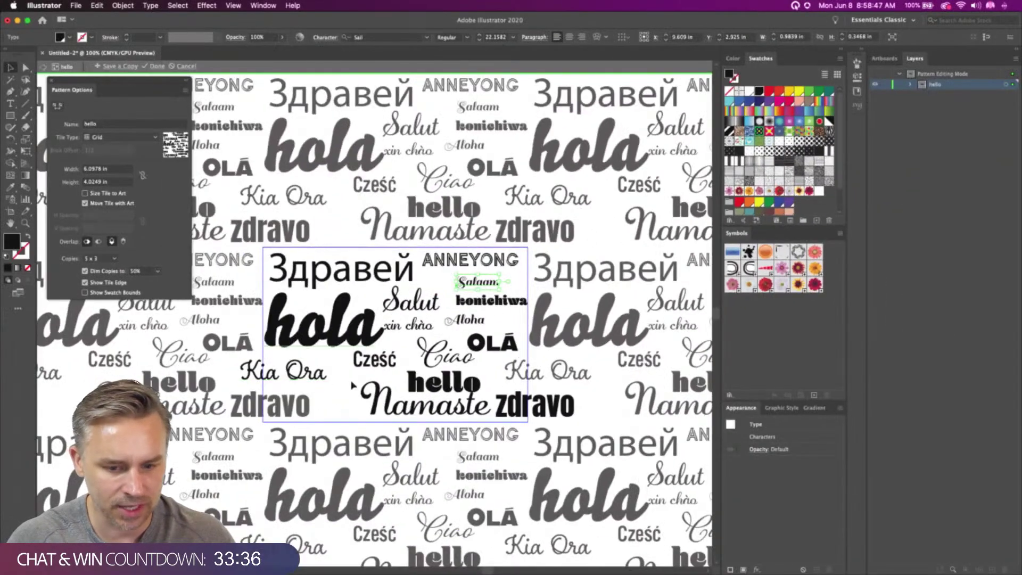
pyautogui.moveTo(379, 405)
pyautogui.mouseDown()
pyautogui.moveTo(355, 411)
pyautogui.moveTo(383, 414)
pyautogui.mouseUp()
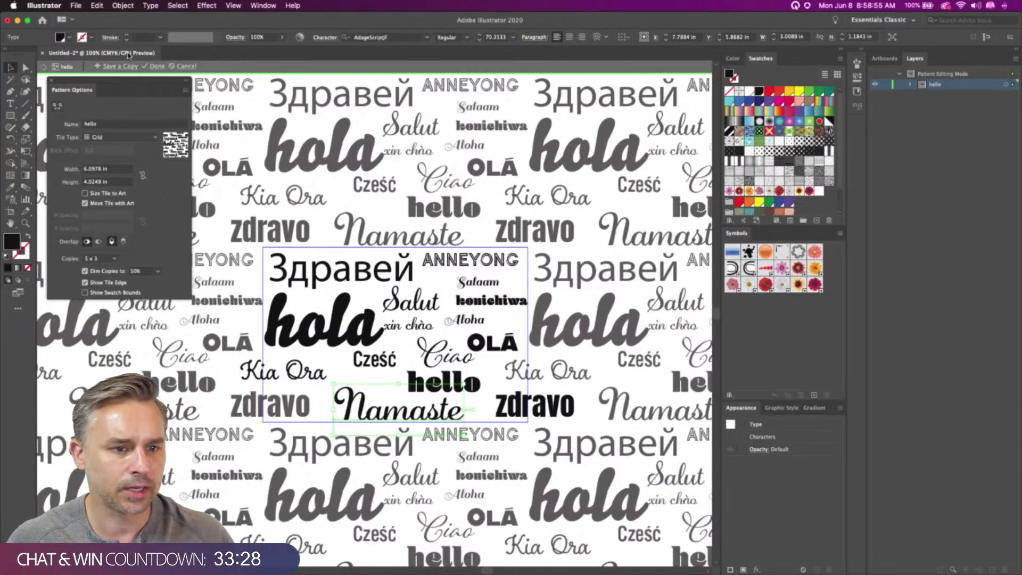
# Commit the current pattern edits, and reopen the hello swatch to fill every greeting with white (FFFFFF)
pyautogui.click(158, 67)
pyautogui.click(471, 192)
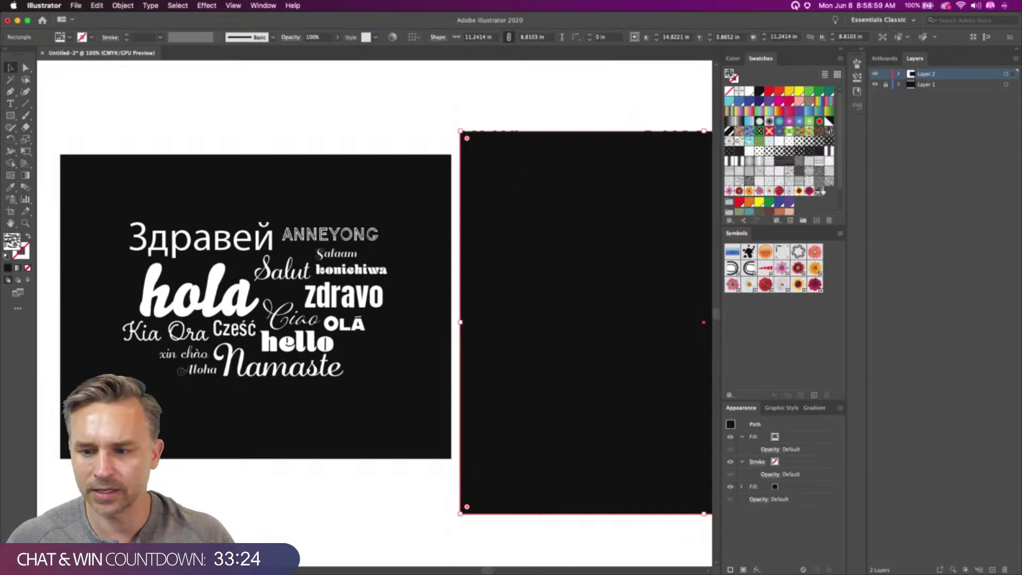
pyautogui.doubleClick(819, 192)
pyautogui.press('super+a')
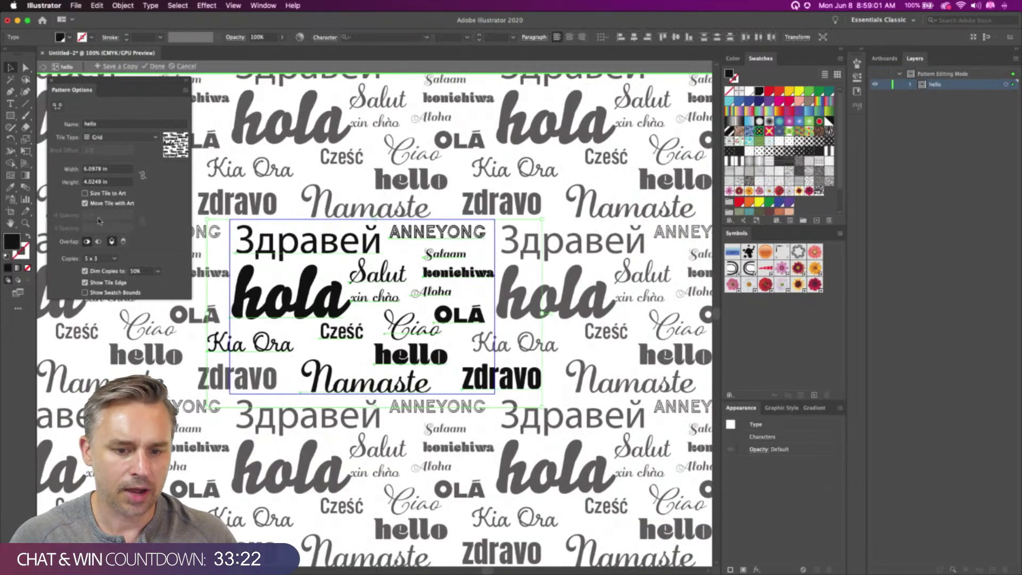
pyautogui.doubleClick(11, 242)
pyautogui.write('FFFFFF')
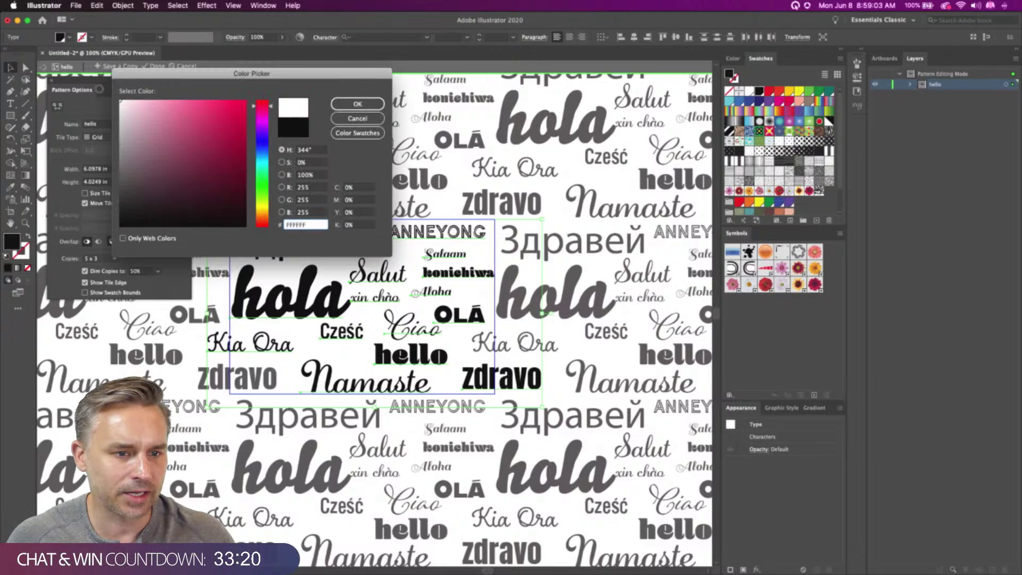
pyautogui.click(351, 103)
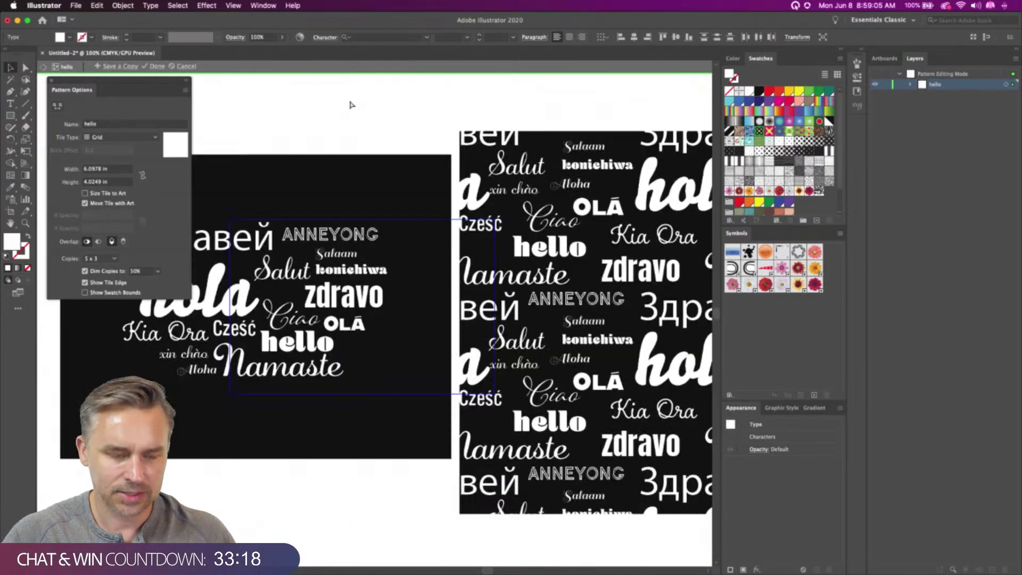
# Save the document to the Desktop as hello.ai and leave pattern editing mode
pyautogui.press('super+s')
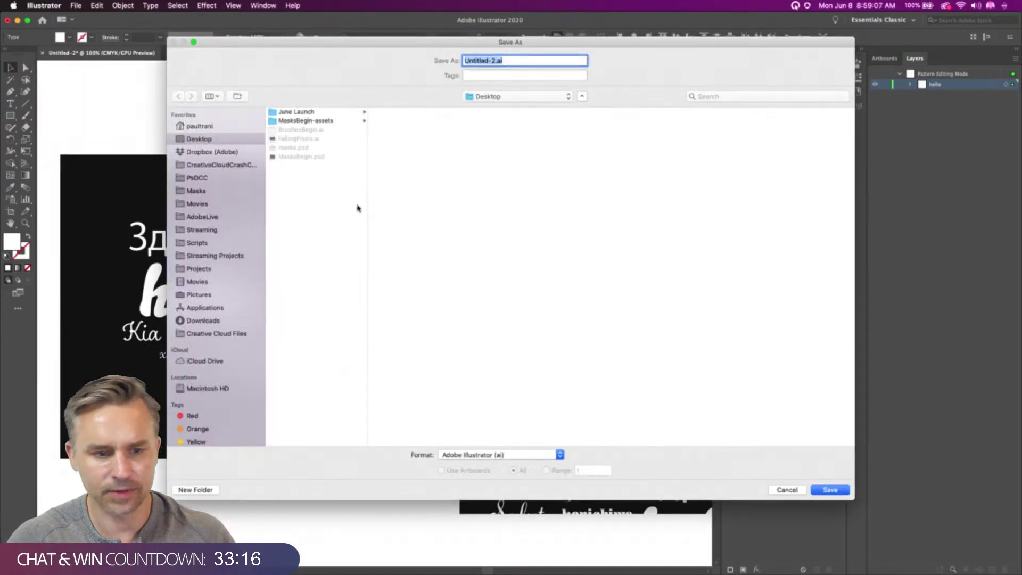
pyautogui.write('hello.a')
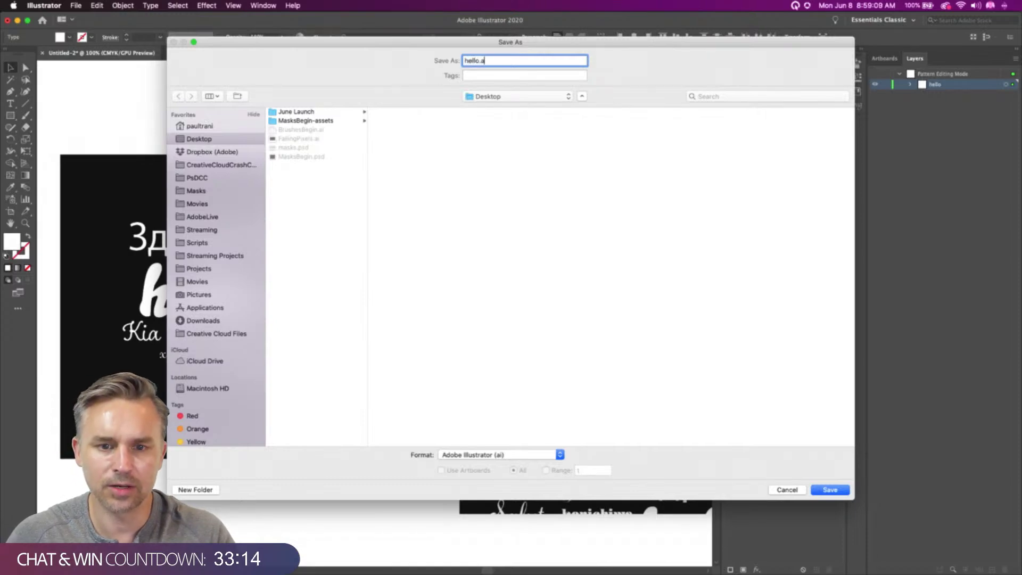
pyautogui.write('o')
pyautogui.press('Return')
pyautogui.click(618, 393)
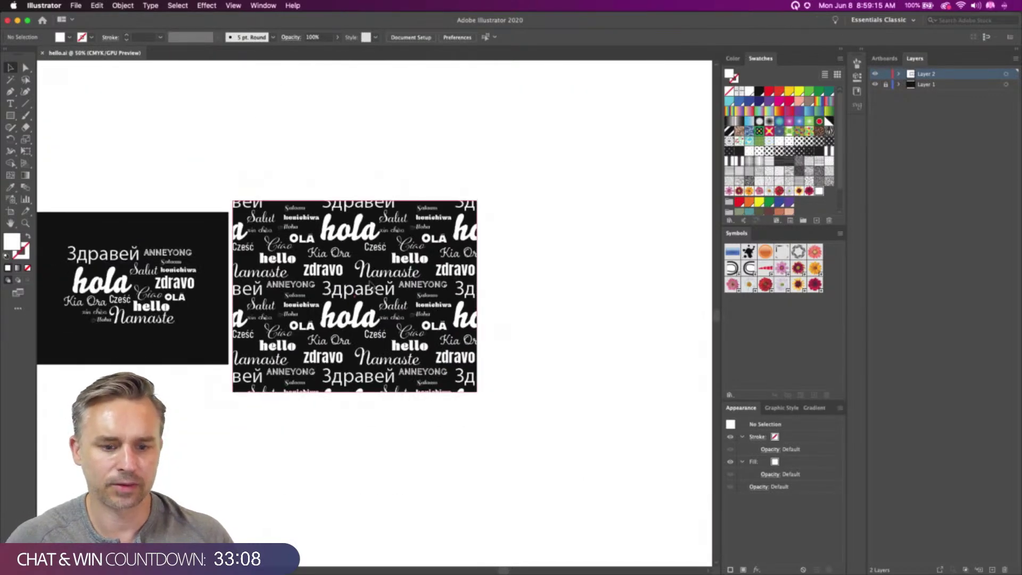
# Enlarge the pattern-filled rectangle to about 19.4 by 14.12 in and reapply the hello pattern swatch to its fill
pyautogui.click(354, 213)
pyautogui.moveTo(478, 202); pyautogui.dragTo(654, 86)
pyautogui.moveTo(460, 235); pyautogui.dragTo(452, 295)
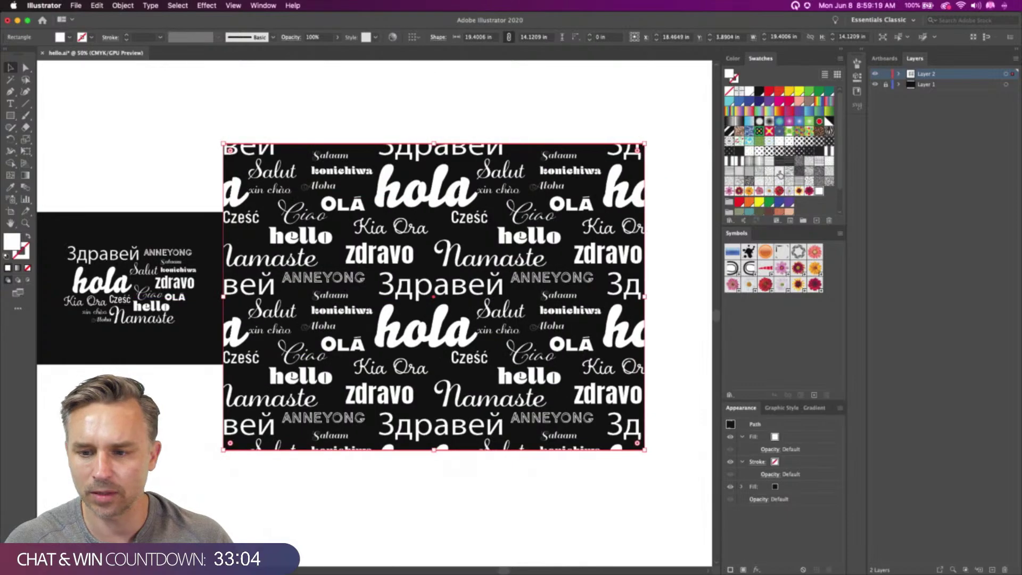
pyautogui.click(820, 191)
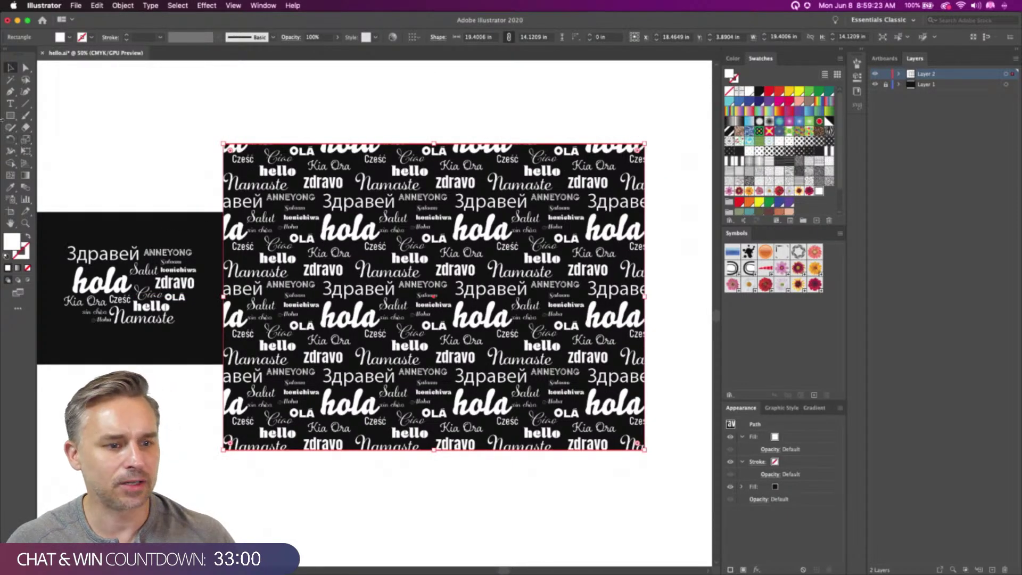
# Enlarge the pattern rectangle further to about 23.44 by 17.06 in and reapply the hello swatch at its original scale
pyautogui.press('super+minus')
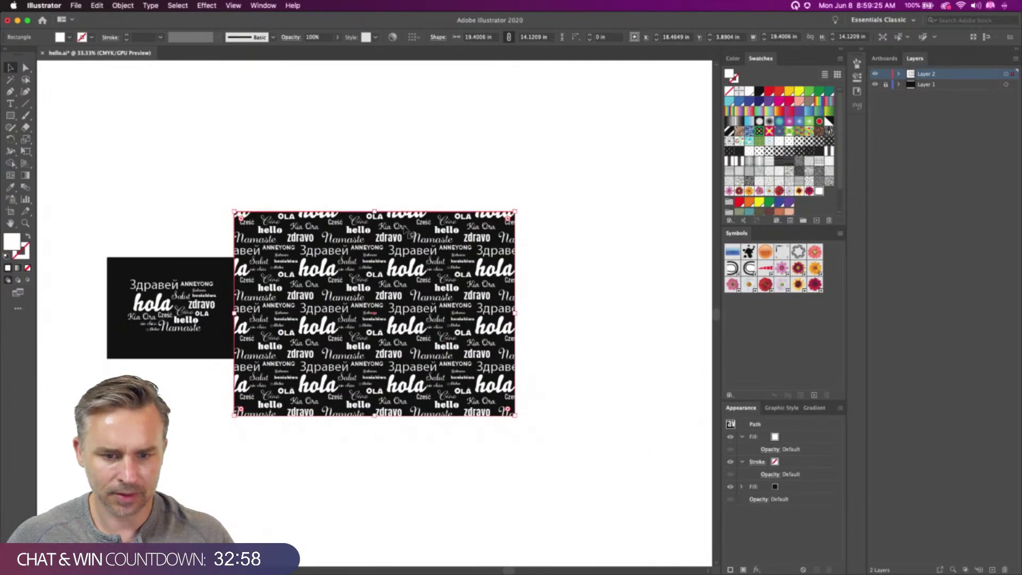
pyautogui.moveTo(516, 211); pyautogui.dragTo(576, 168)
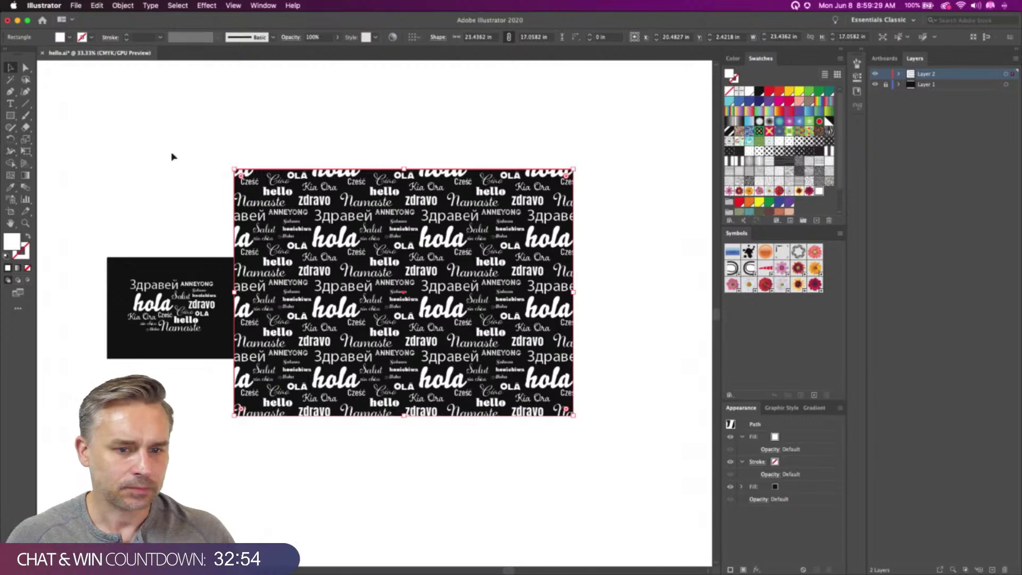
pyautogui.click(819, 192)
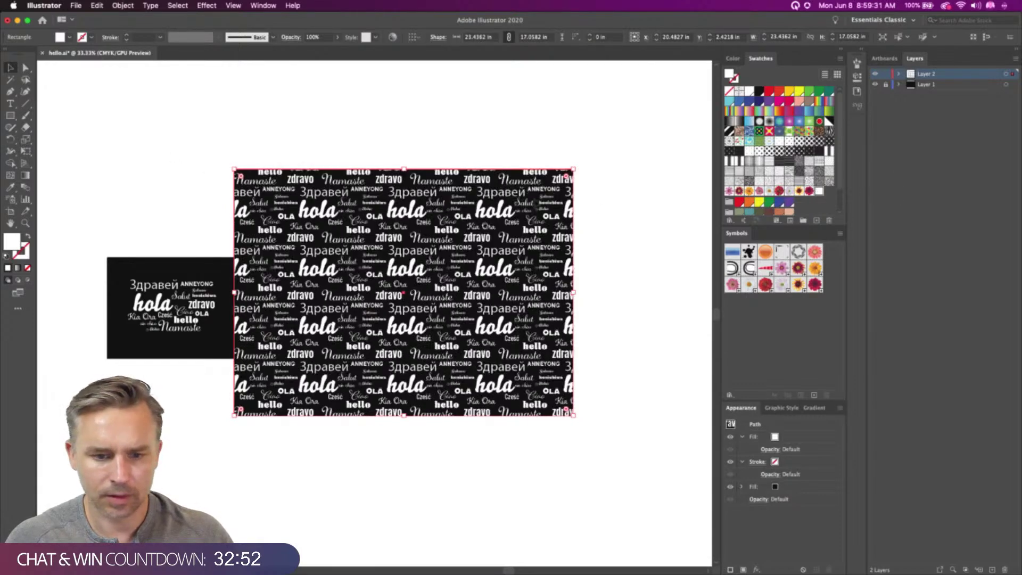
# Try scaling the rectangle down freehand together with its pattern using the Scale tool, and undo it
pyautogui.click(24, 141)
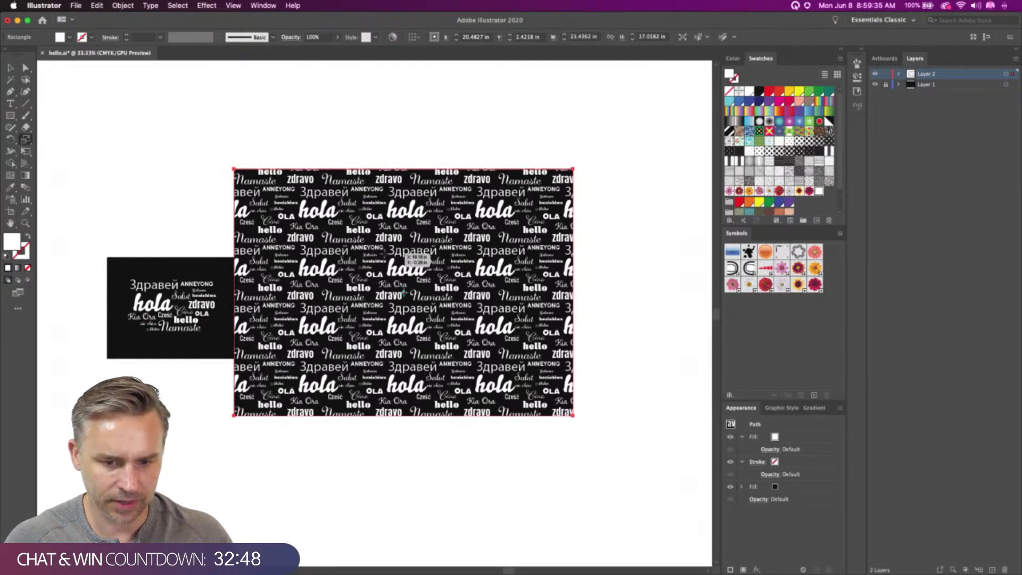
pyautogui.moveTo(325, 216); pyautogui.dragTo(350, 242)
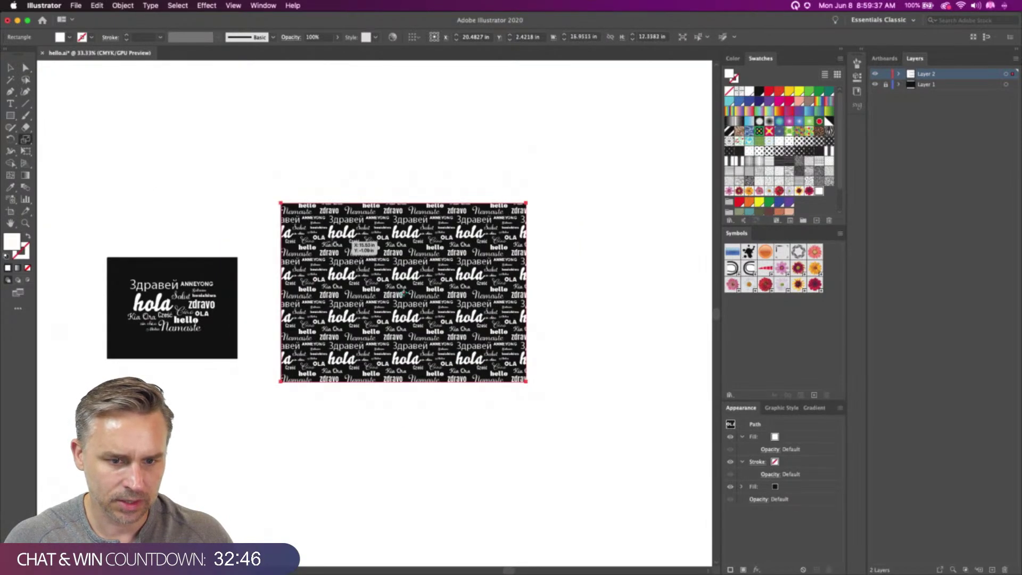
pyautogui.press('super+z')
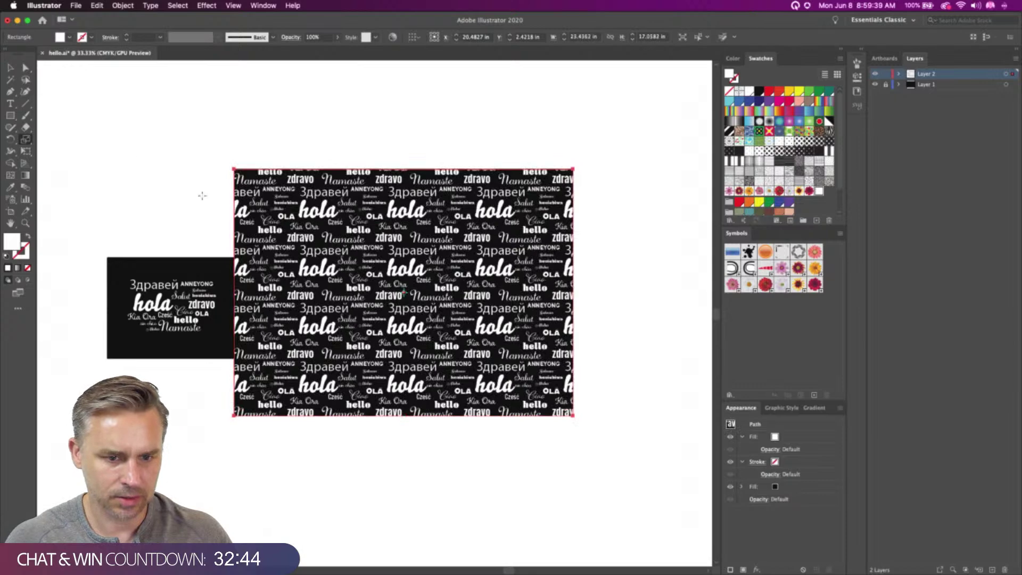
# Try scaling only the pattern uniformly to 50% with Transform Objects and Scale Strokes & Effects off, and undo it
pyautogui.doubleClick(27, 141)
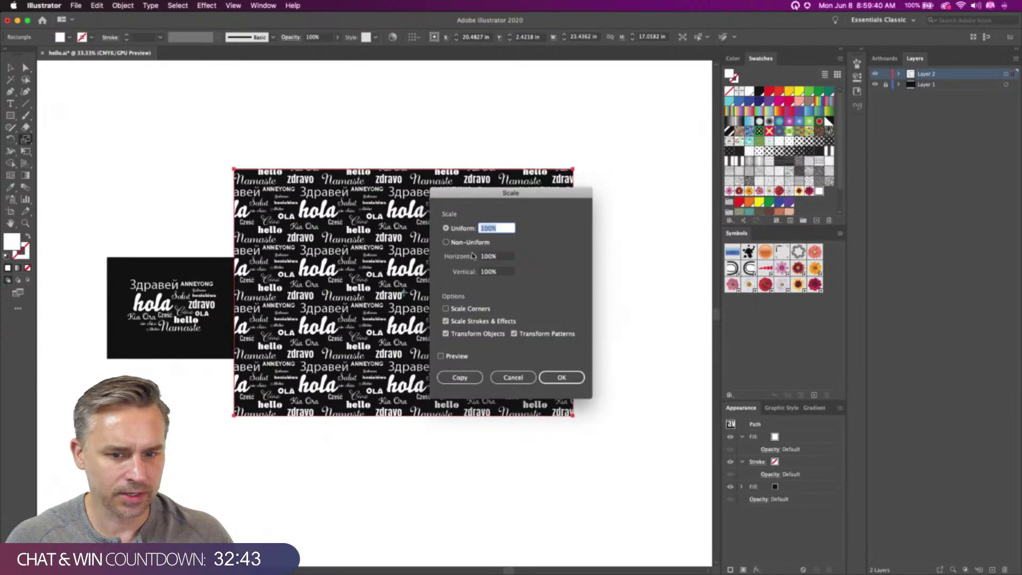
pyautogui.click(446, 334)
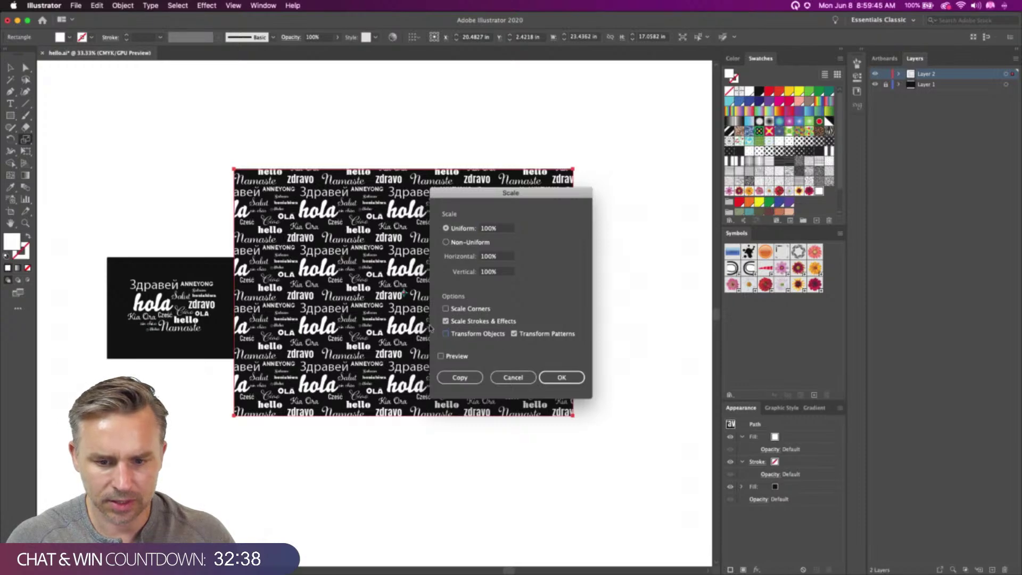
pyautogui.click(446, 321)
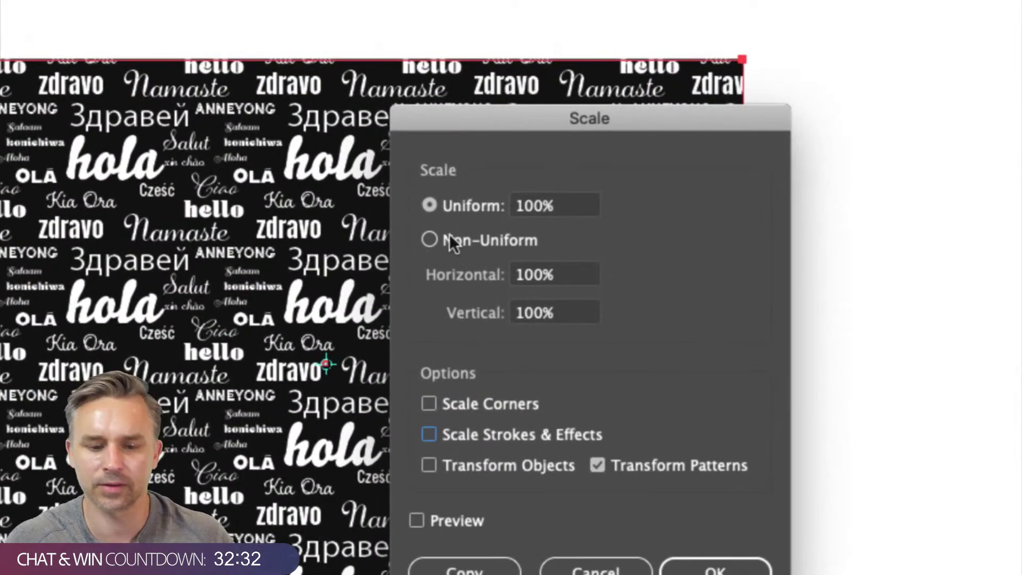
pyautogui.click(557, 206)
pyautogui.write('50')
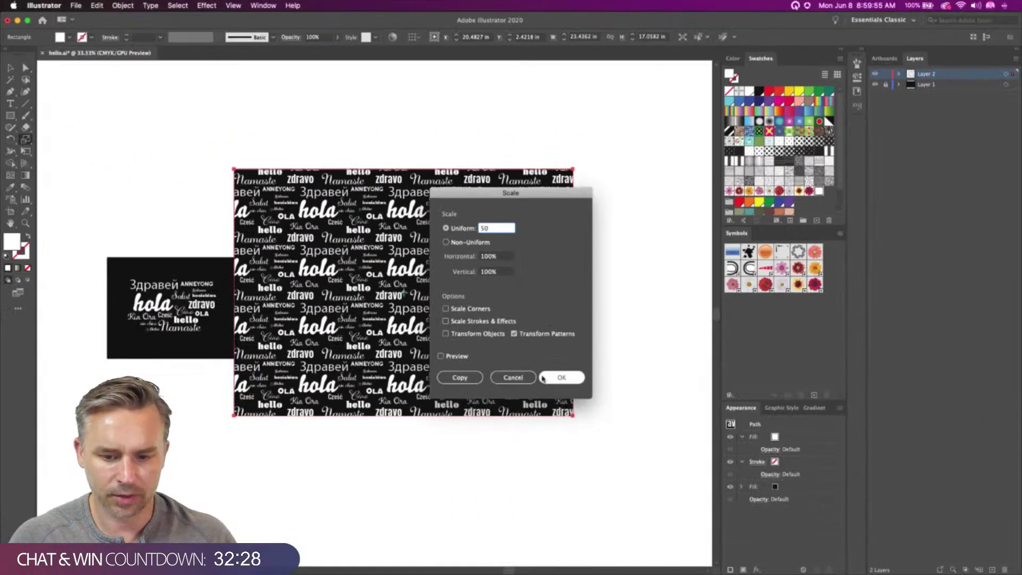
pyautogui.click(561, 377)
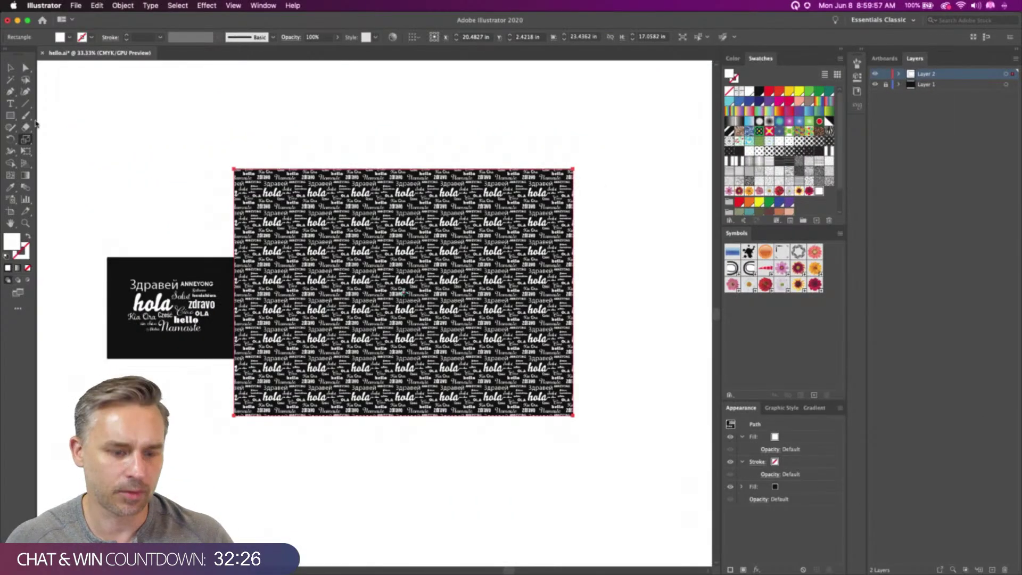
pyautogui.press('super+z')
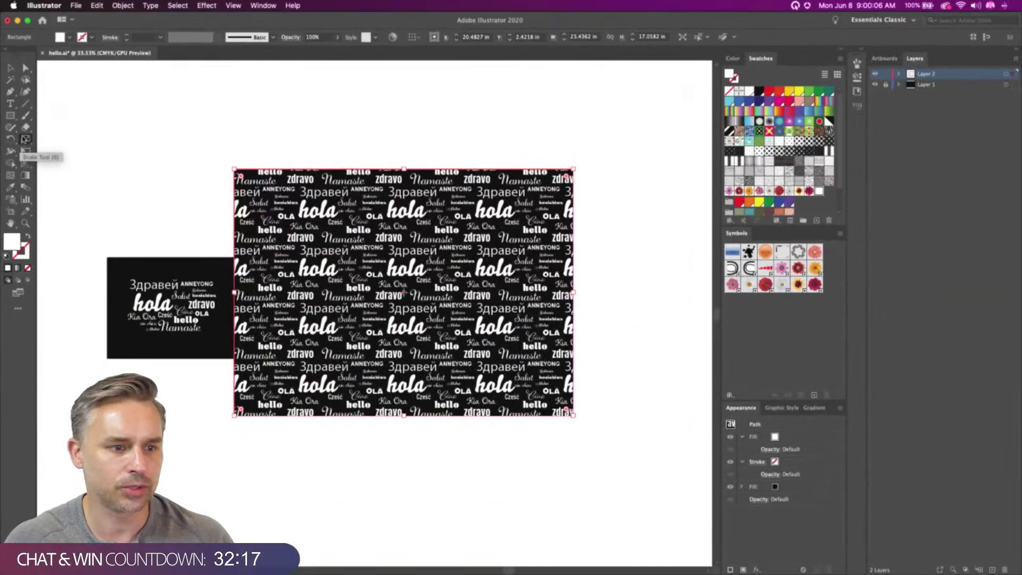
# Review the Scale options that limit the transformation to patterns, and close them without applying anything
pyautogui.doubleClick(143, 255)
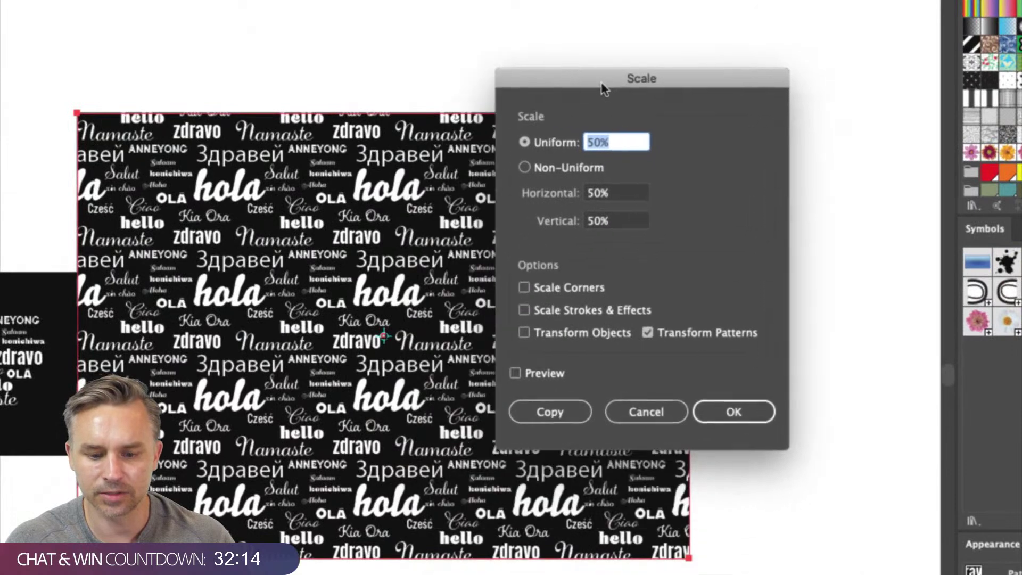
pyautogui.moveTo(604, 91); pyautogui.dragTo(608, 80)
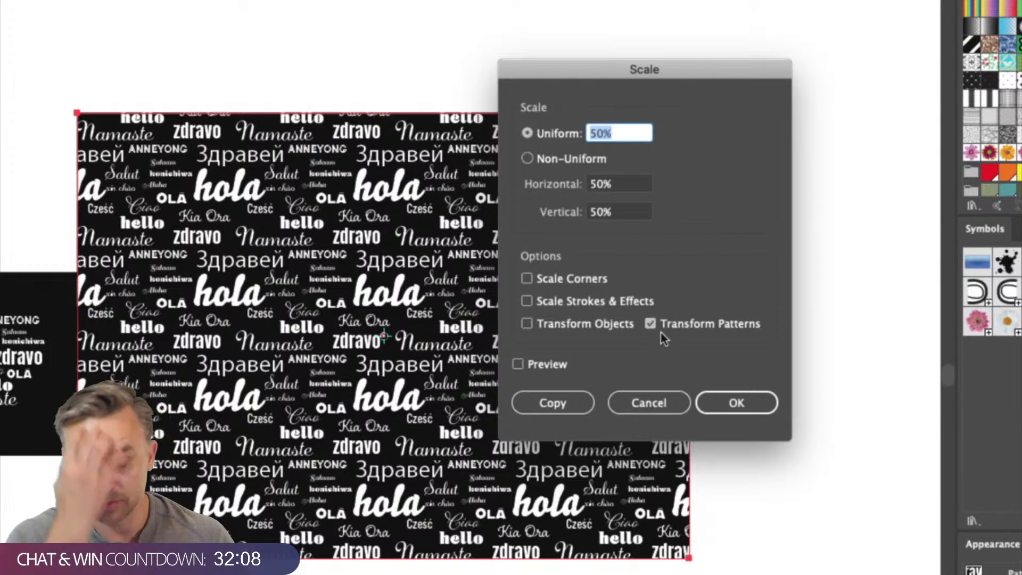
pyautogui.click(649, 402)
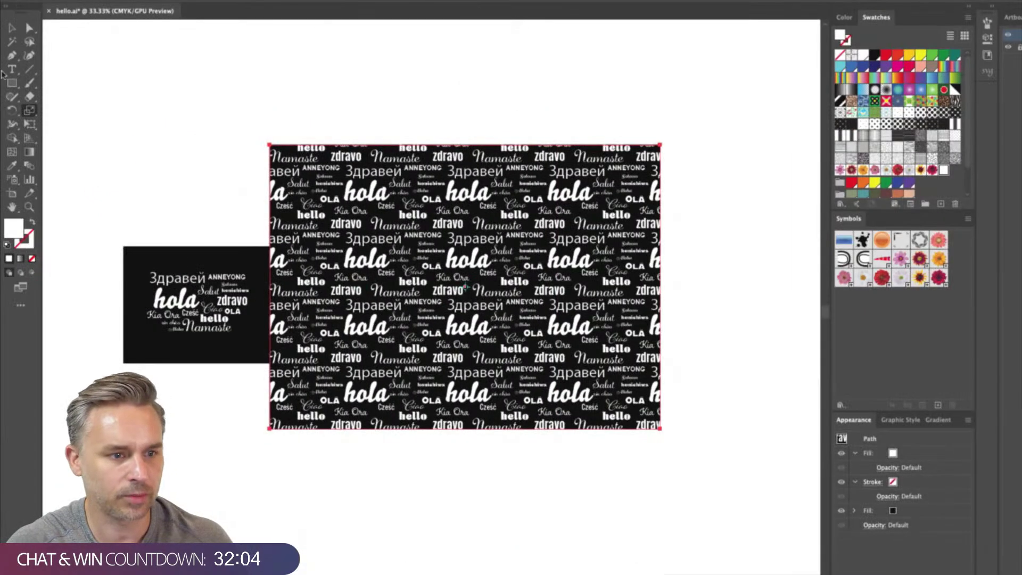
# Rescale only the pattern fill with the Scale tool so the greetings are slightly larger within the same rectangle
pyautogui.click(3, 27)
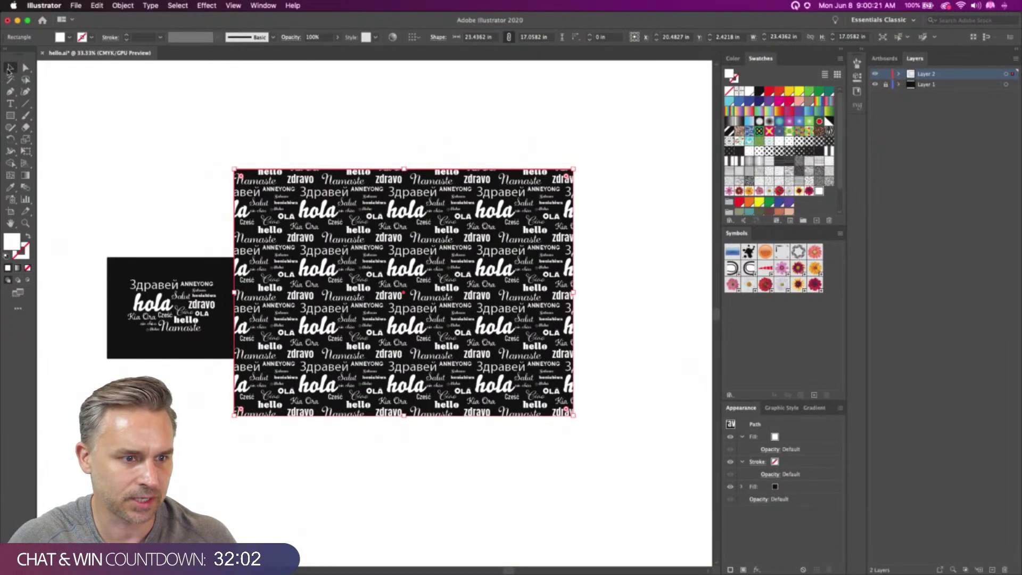
pyautogui.click(25, 140)
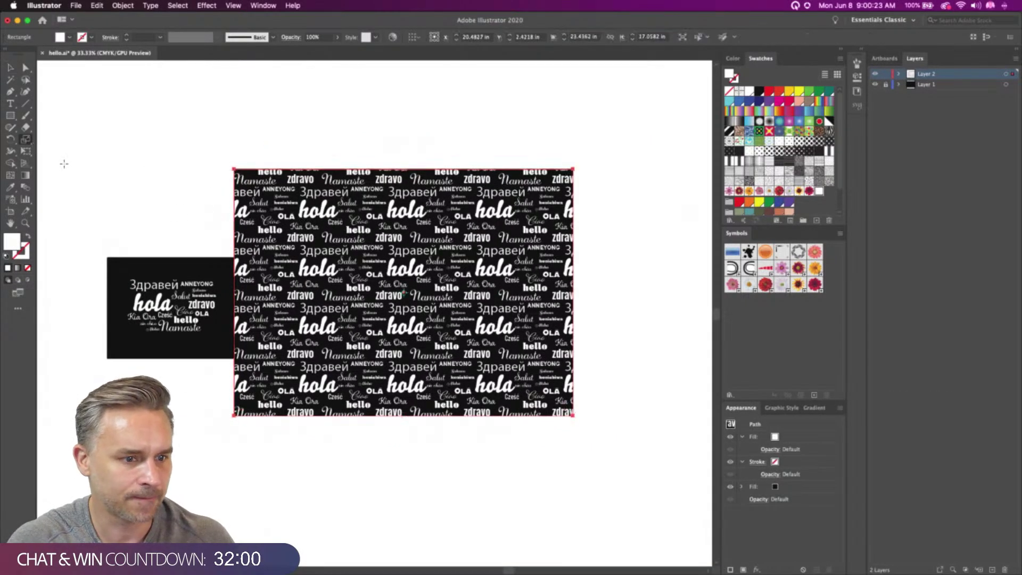
pyautogui.press('Tab')
pyautogui.press('Tab')
pyautogui.moveTo(271, 208); pyautogui.dragTo(291, 230)
pyautogui.press('Tab')
pyautogui.press('Tab')
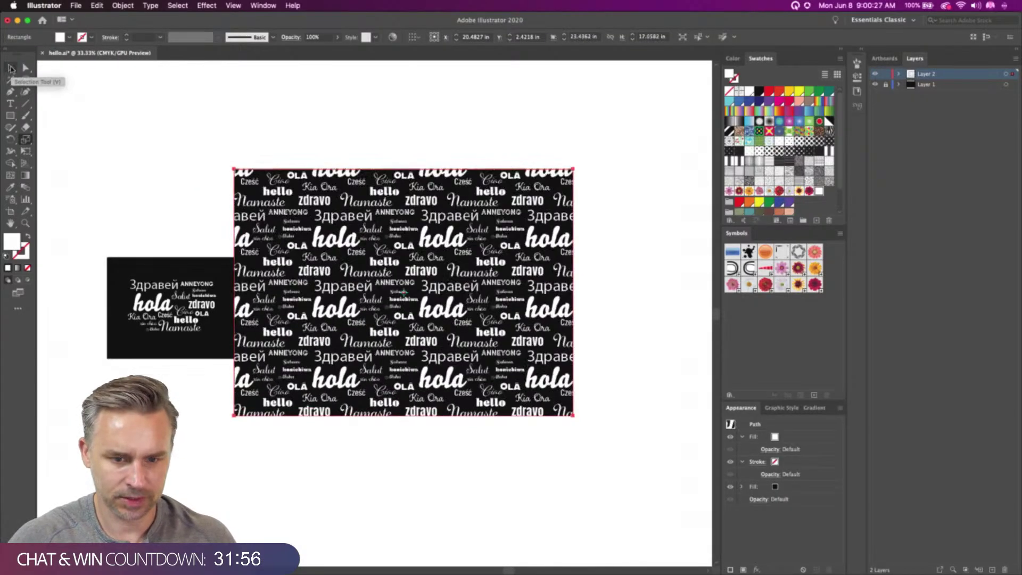
pyautogui.click(10, 68)
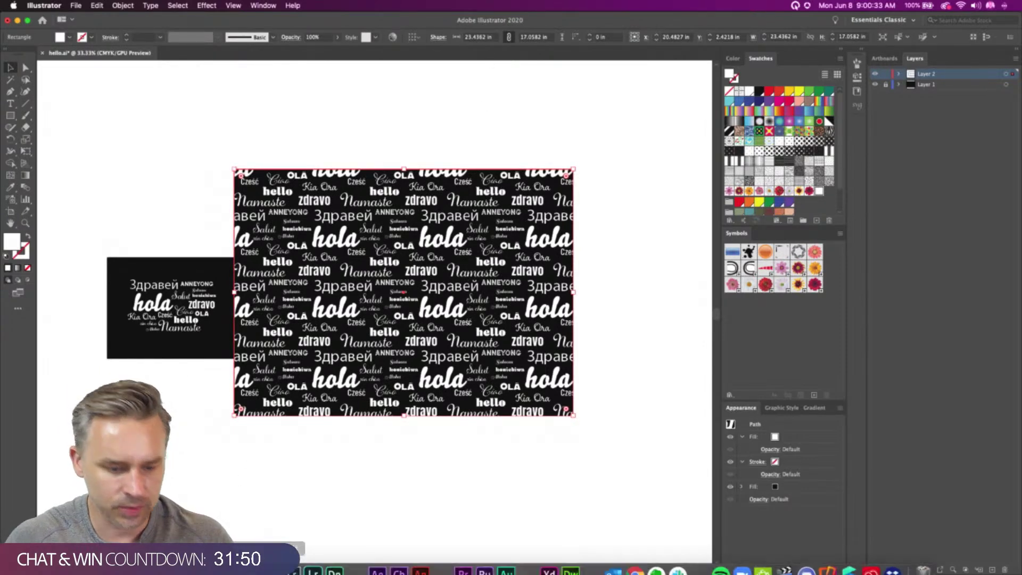
# Switch to Photoshop, duplicate the smile.jpg layer group and rename the copy hello.jpg
pyautogui.click(270, 558)
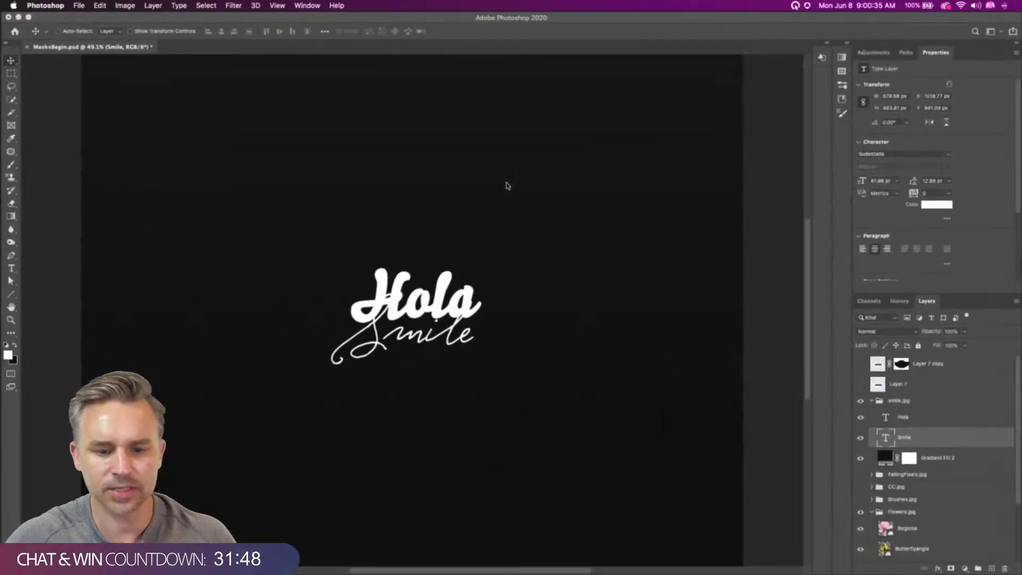
pyautogui.doubleClick(992, 60)
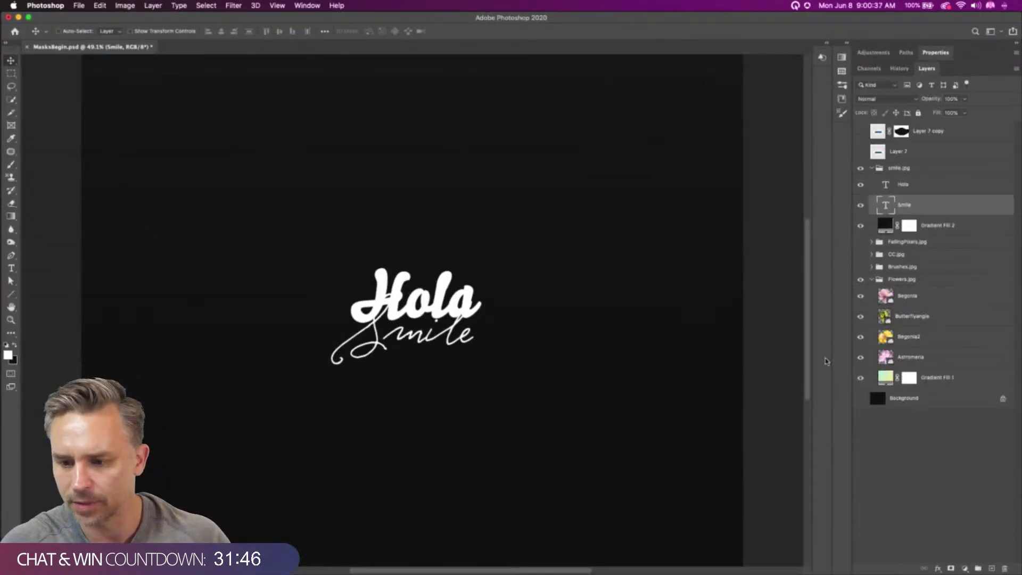
pyautogui.click(916, 170)
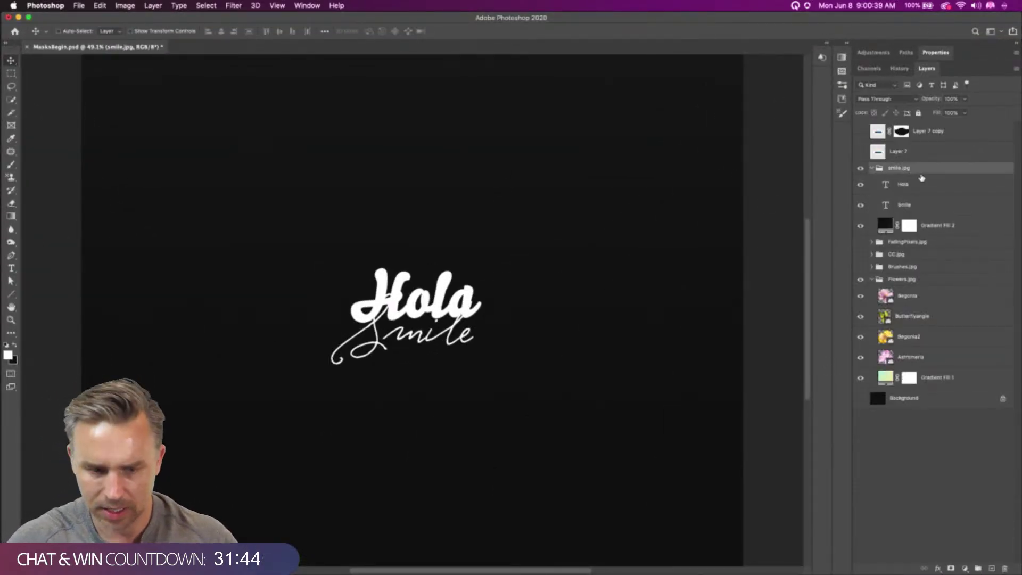
pyautogui.press('super+j')
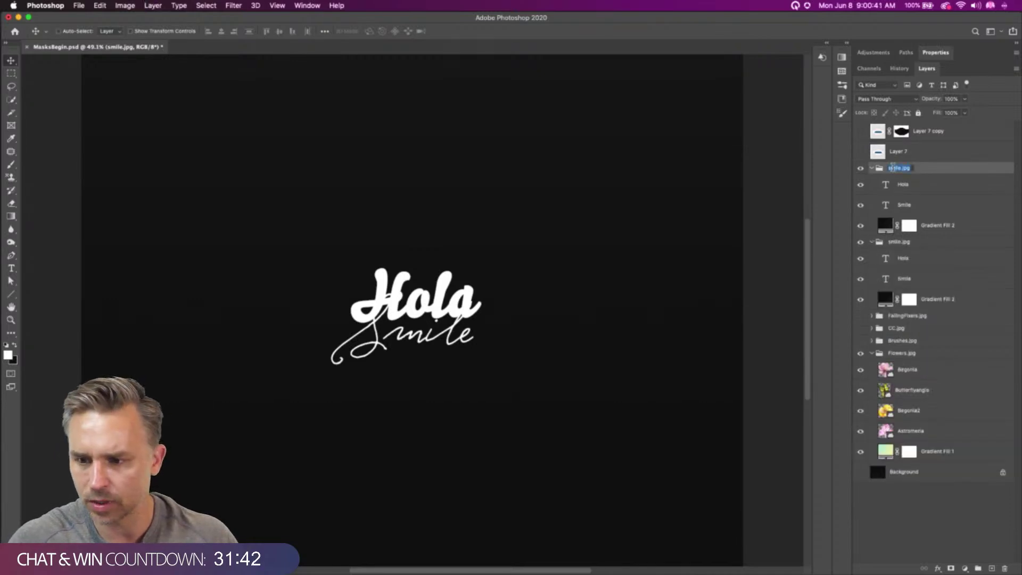
pyautogui.doubleClick(894, 167)
pyautogui.write('Hello')
pyautogui.press('Return')
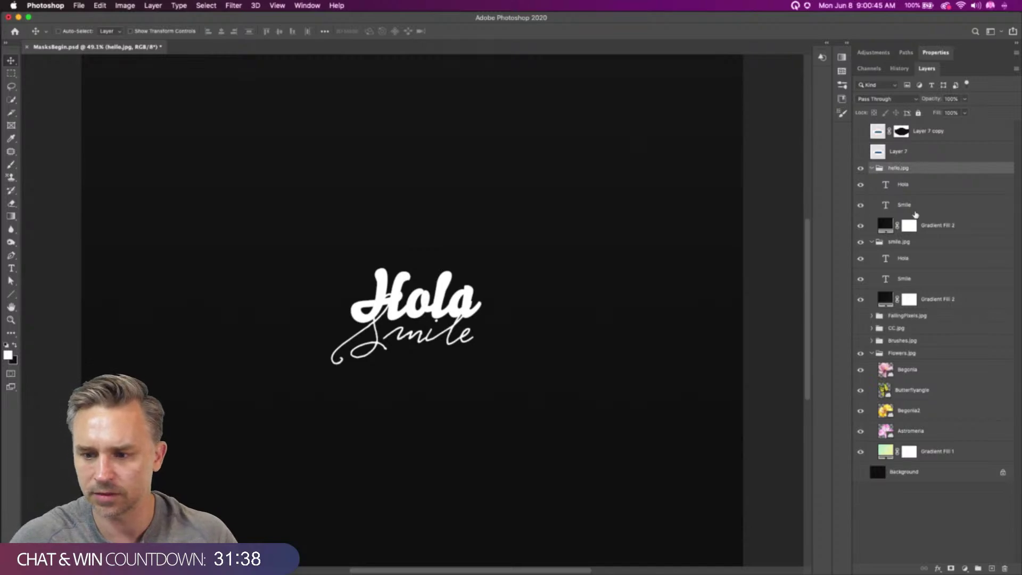
# Paste the greeting pattern as a Smart Object above the Hola text layer in the hello.jpg group and commit its placement
pyautogui.click(917, 187)
pyautogui.press('super+v')
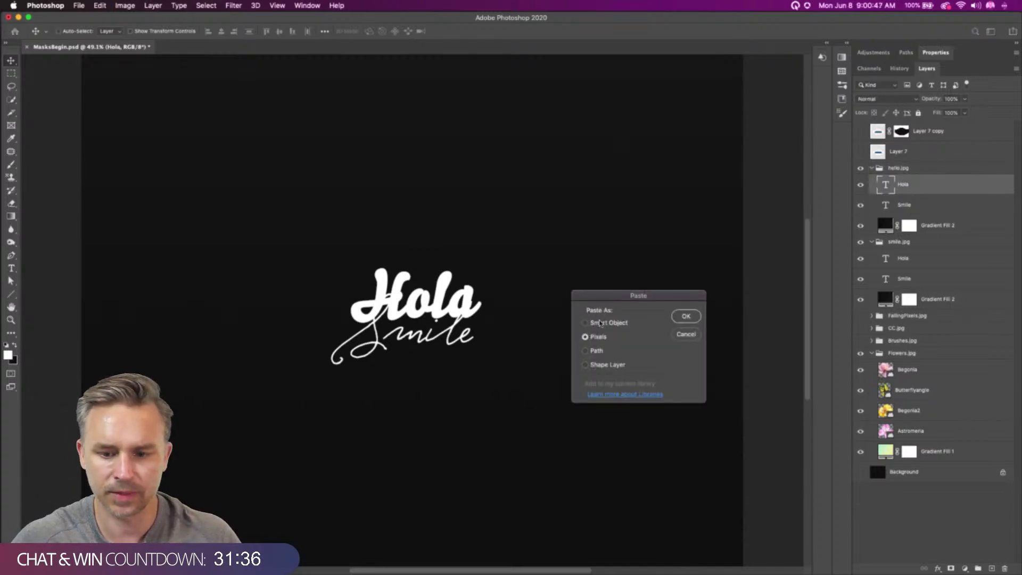
pyautogui.click(605, 325)
pyautogui.click(692, 318)
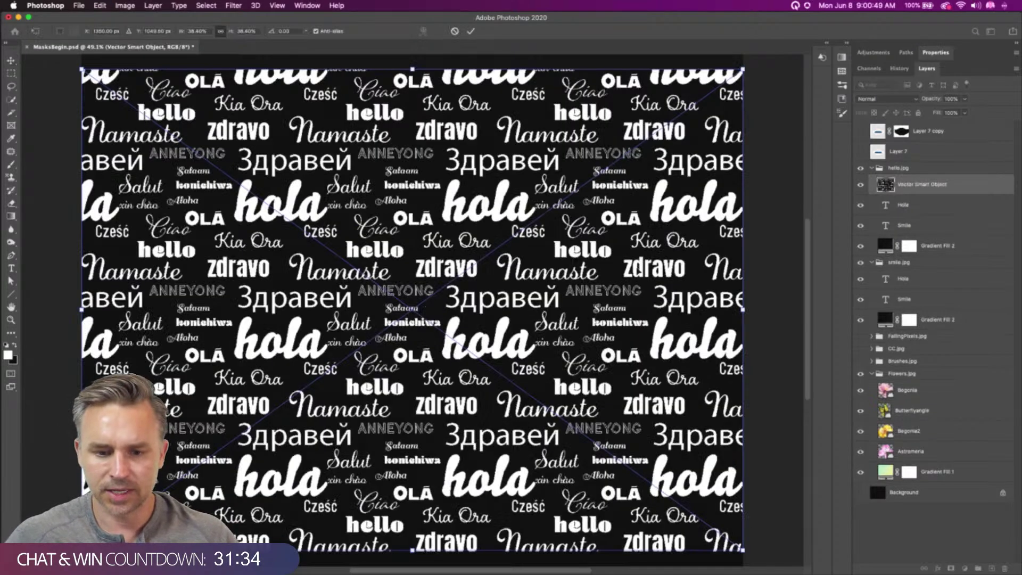
pyautogui.press('Return')
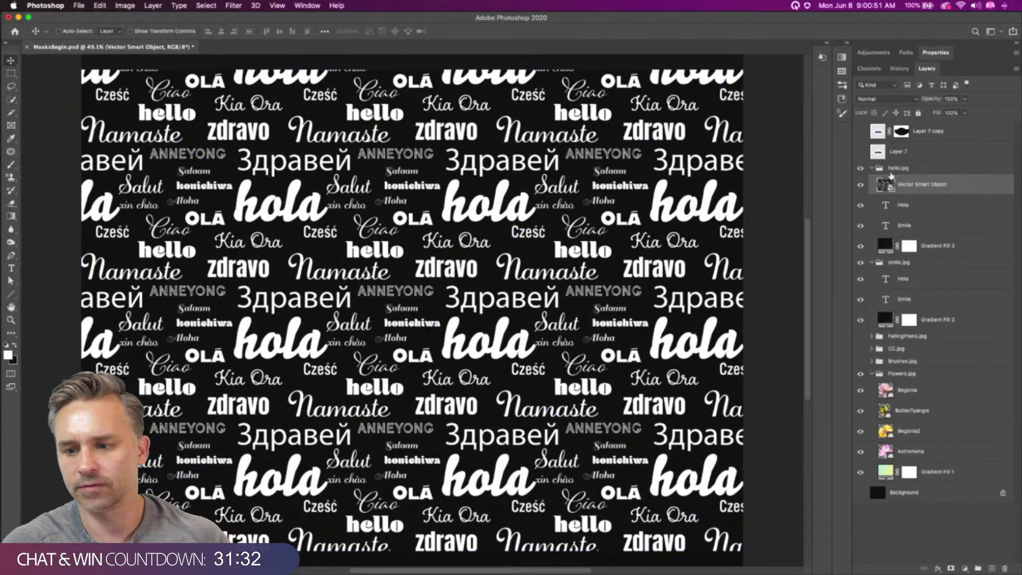
# Preview the pattern with the Layer 7 and Layer 7 copy mask templates, hide both, and save the document
pyautogui.click(861, 153)
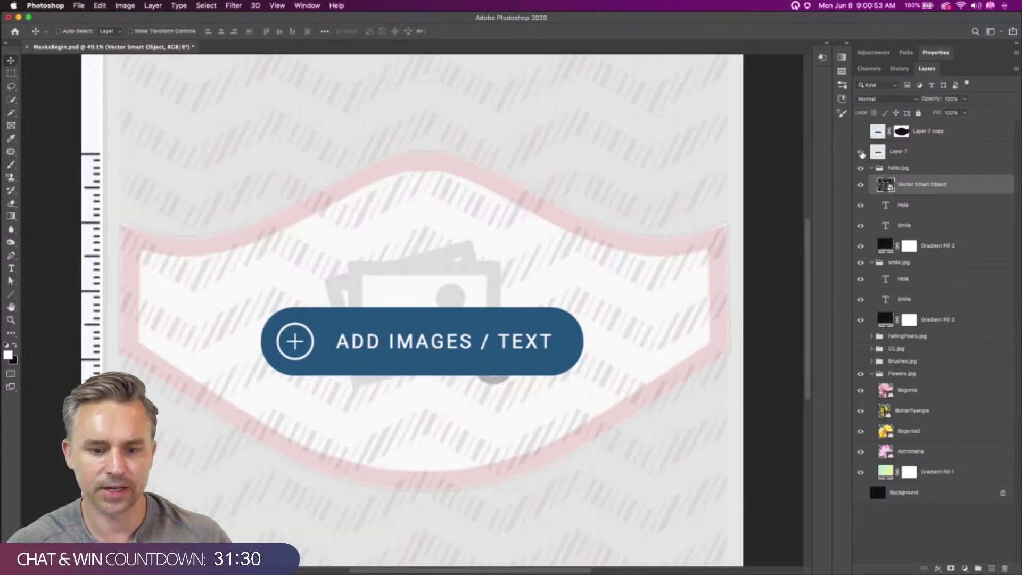
pyautogui.click(861, 153)
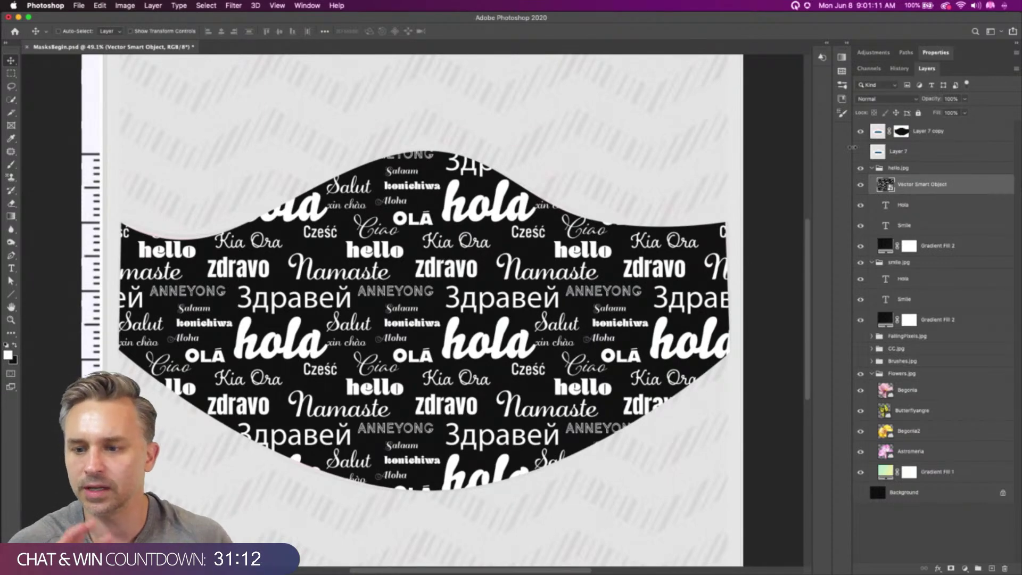
pyautogui.click(859, 132)
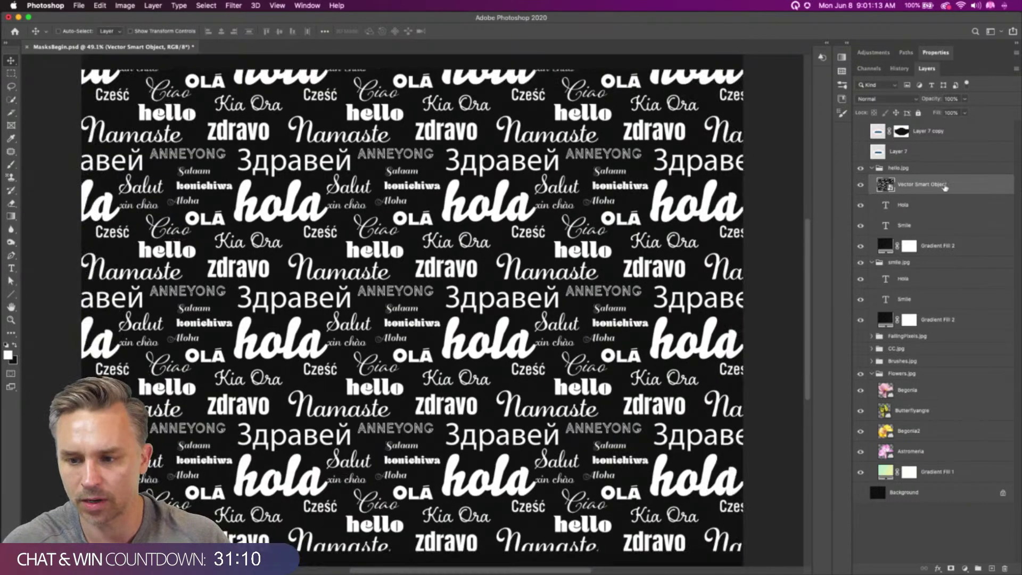
pyautogui.press('super+s')
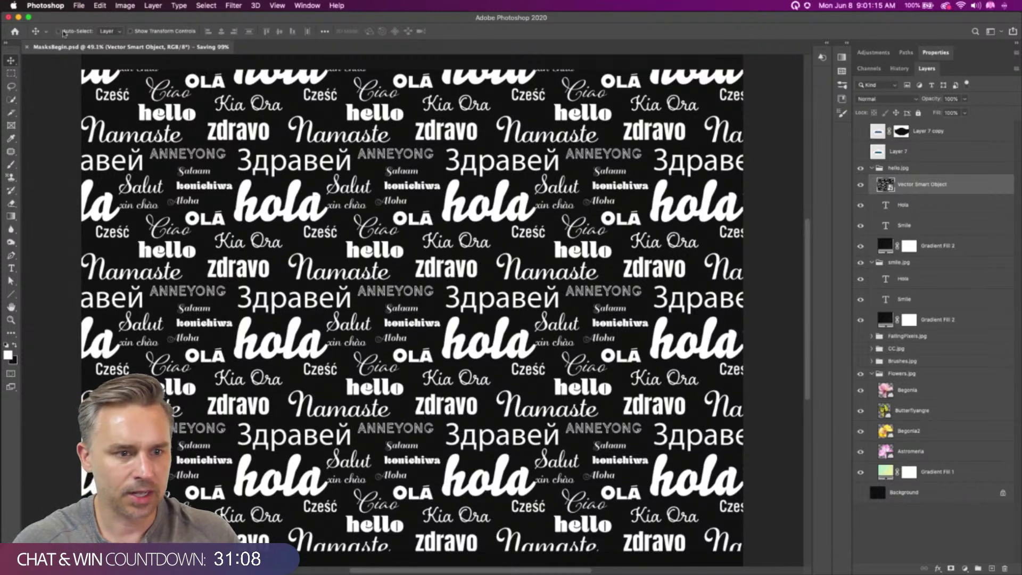
# Select the hello.jpg group and collapse the hello.jpg, smile.jpg and Flowers.jpg layer groups
pyautogui.click(923, 170)
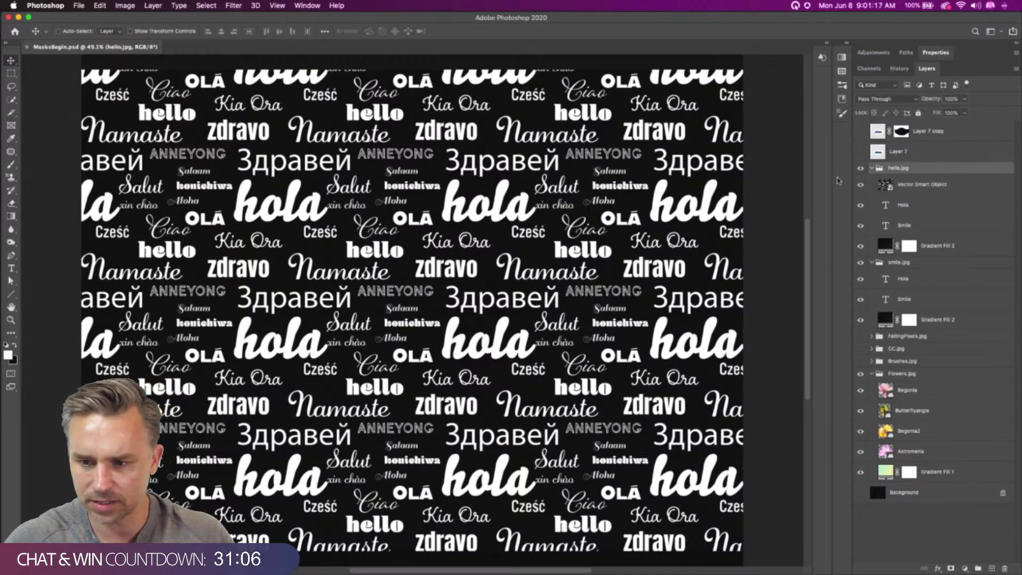
pyautogui.click(872, 181)
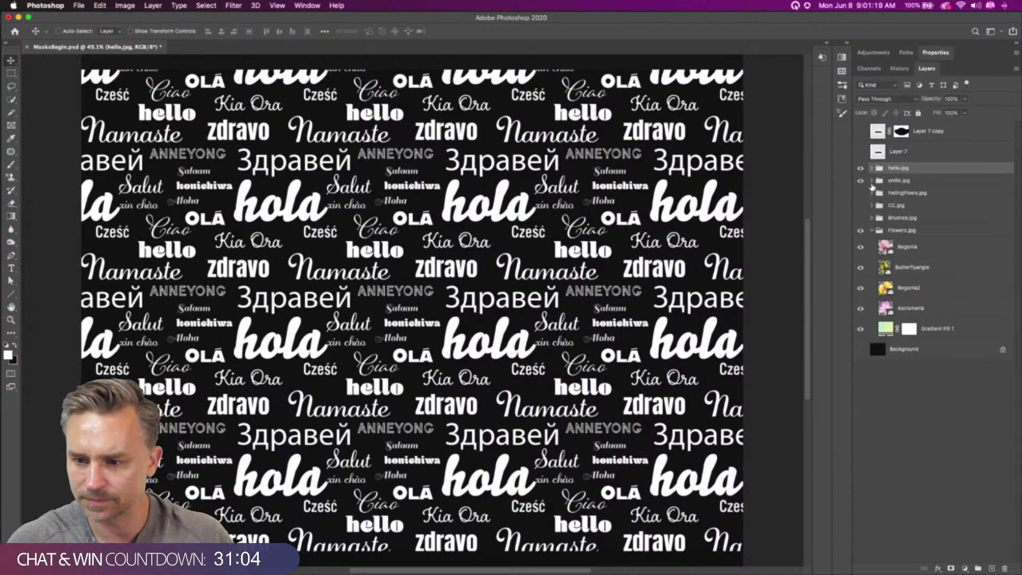
pyautogui.click(871, 230)
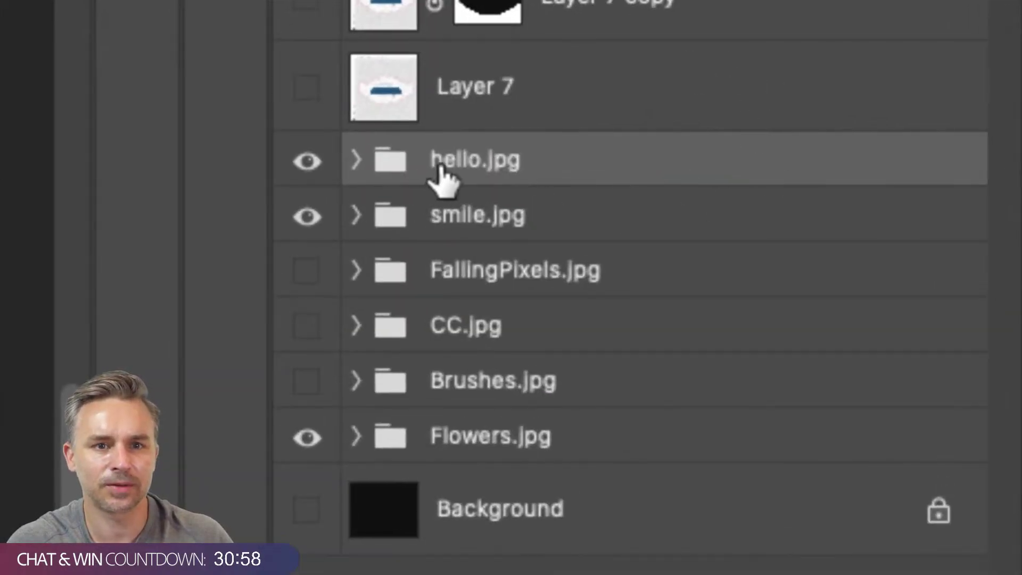
# Open the hello.jpg group's name to inspect its .jpg extension, and leave editing without renaming it
pyautogui.moveTo(506, 162); pyautogui.dragTo(431, 164)
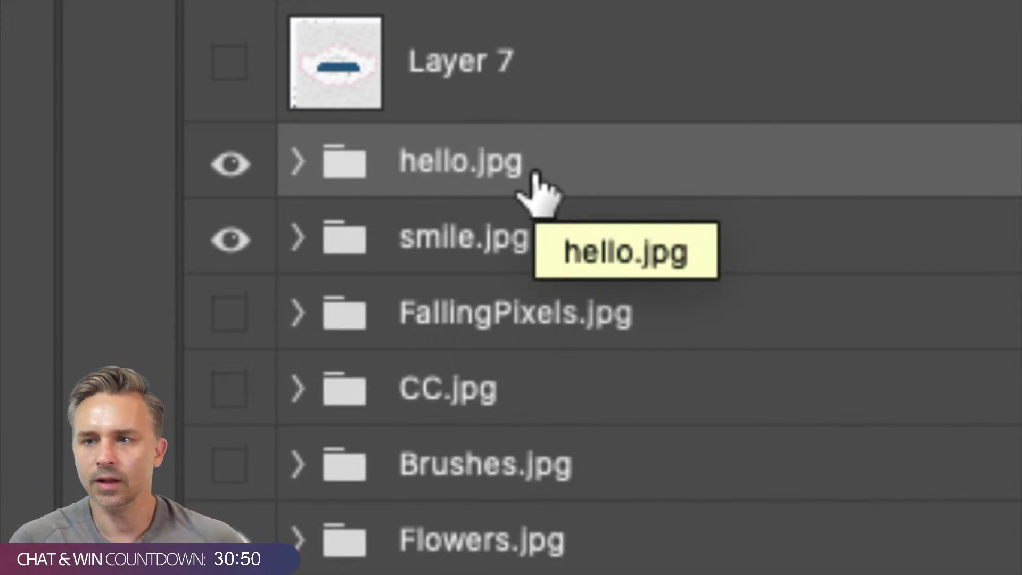
pyautogui.click(534, 246)
pyautogui.click(490, 180)
pyautogui.doubleClick(486, 169)
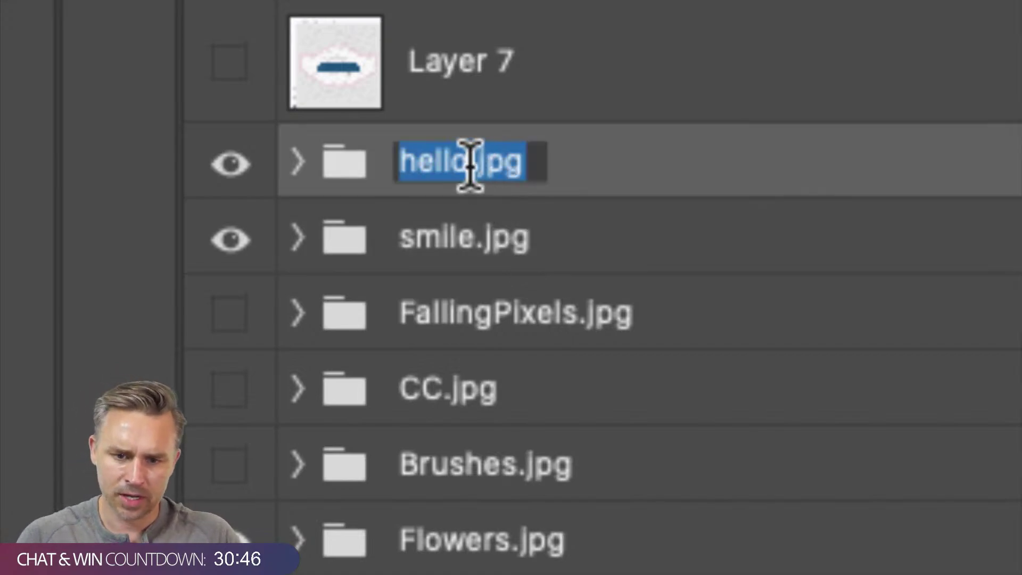
pyautogui.click(471, 165)
pyautogui.click(574, 181)
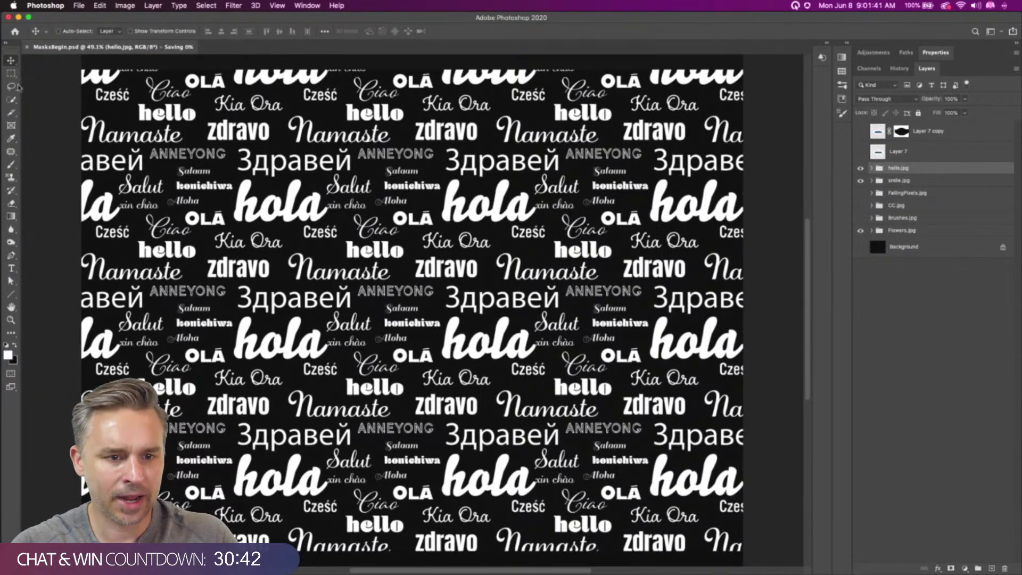
# Check the Generate Image Assets setting and leave it as it is
pyautogui.click(75, 6)
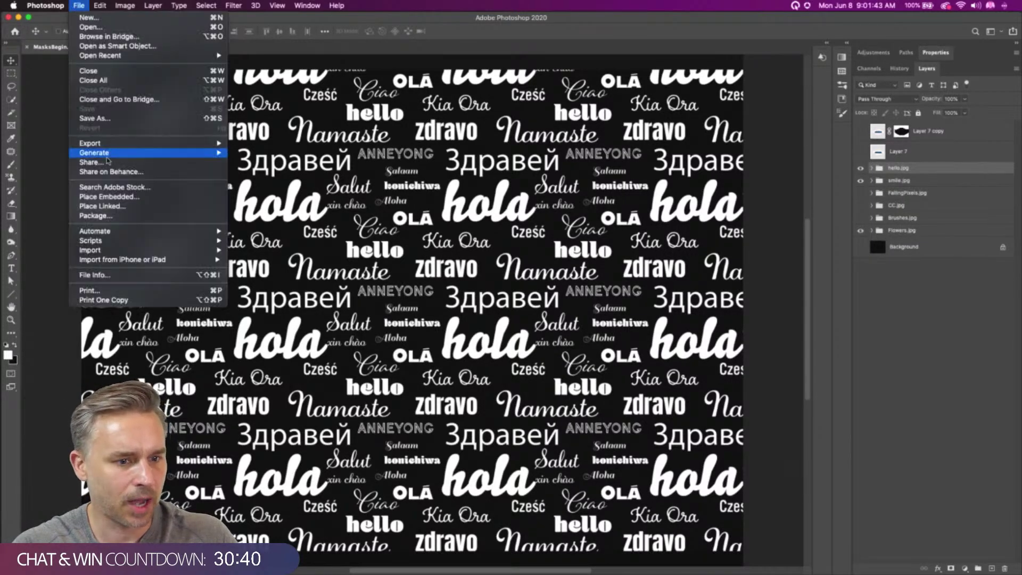
pyautogui.moveTo(108, 153)
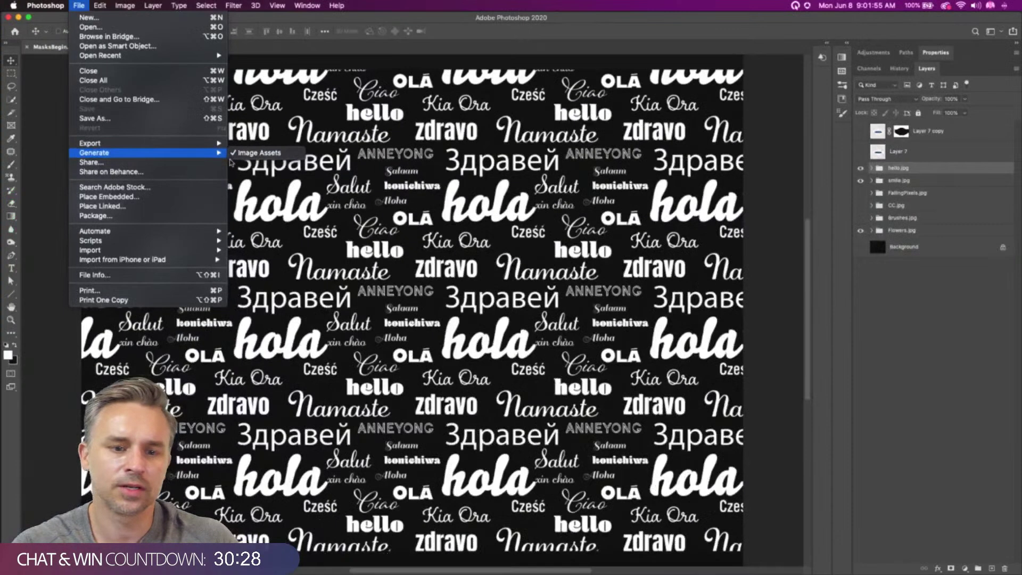
pyautogui.click(412, 198)
# Minimize the Photoshop, Illustrator and browser windows, and open the MasksBegin-assets folder on the desktop
pyautogui.click(18, 17)
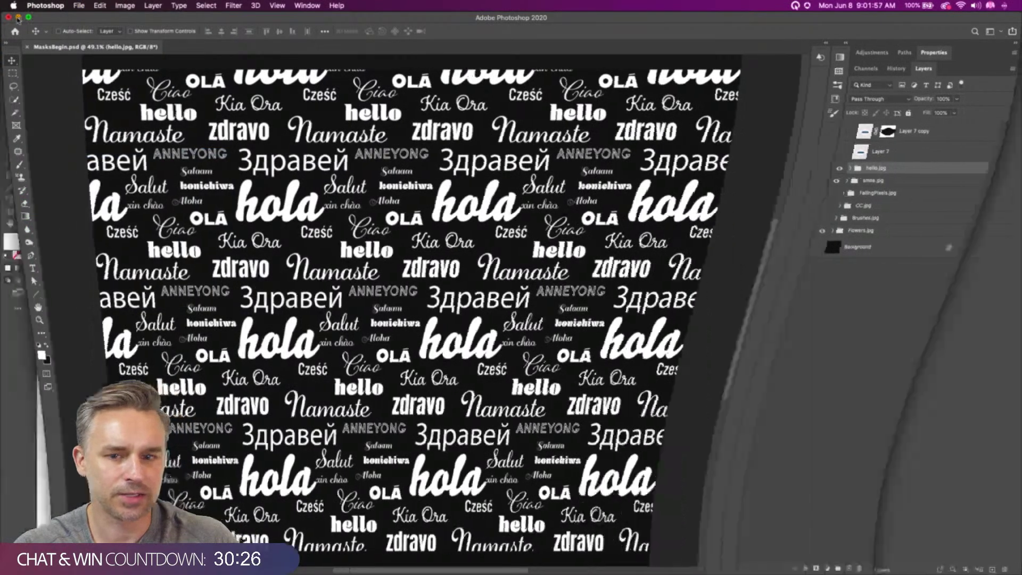
pyautogui.click(18, 20)
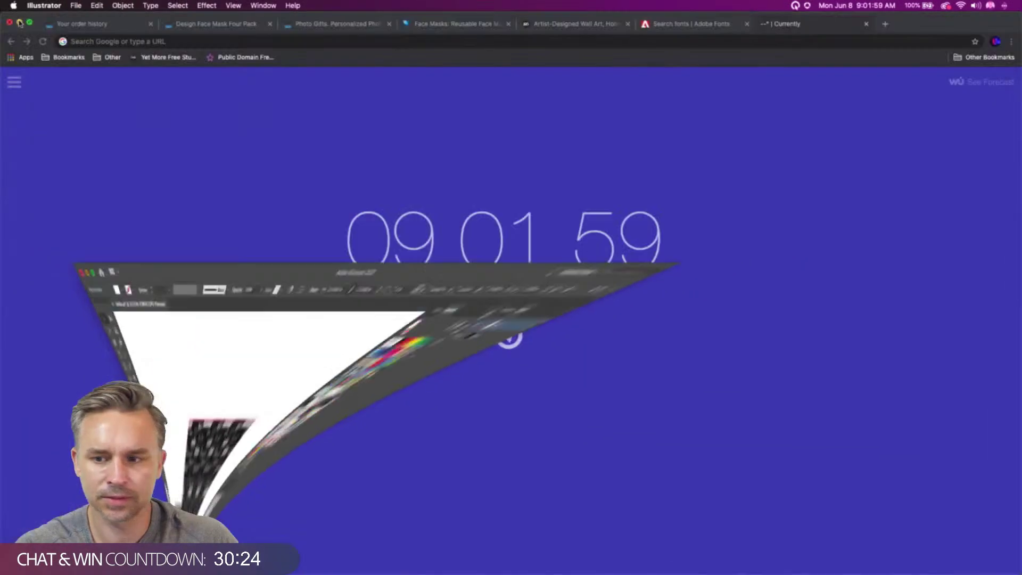
pyautogui.click(19, 22)
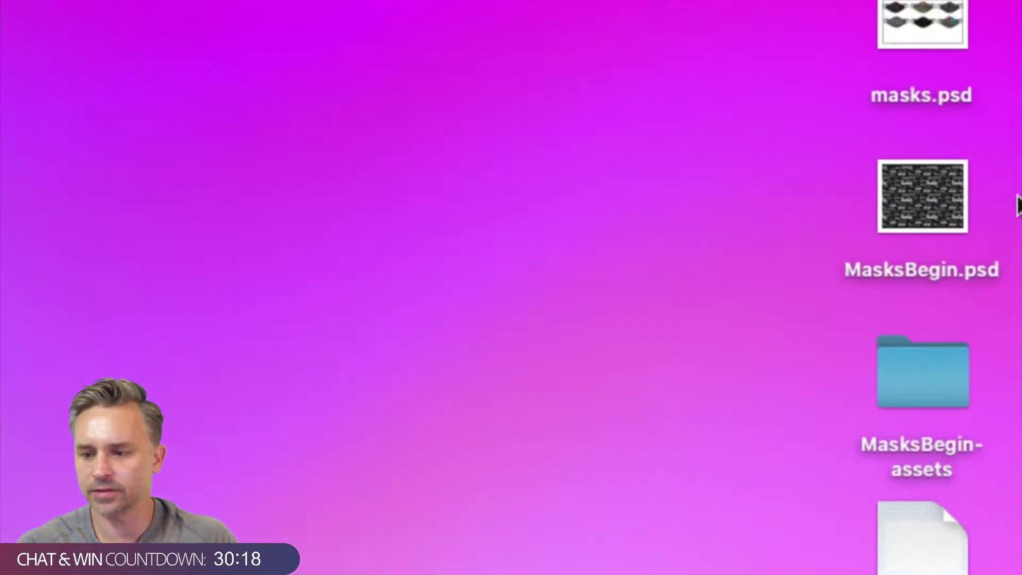
pyautogui.click(990, 199)
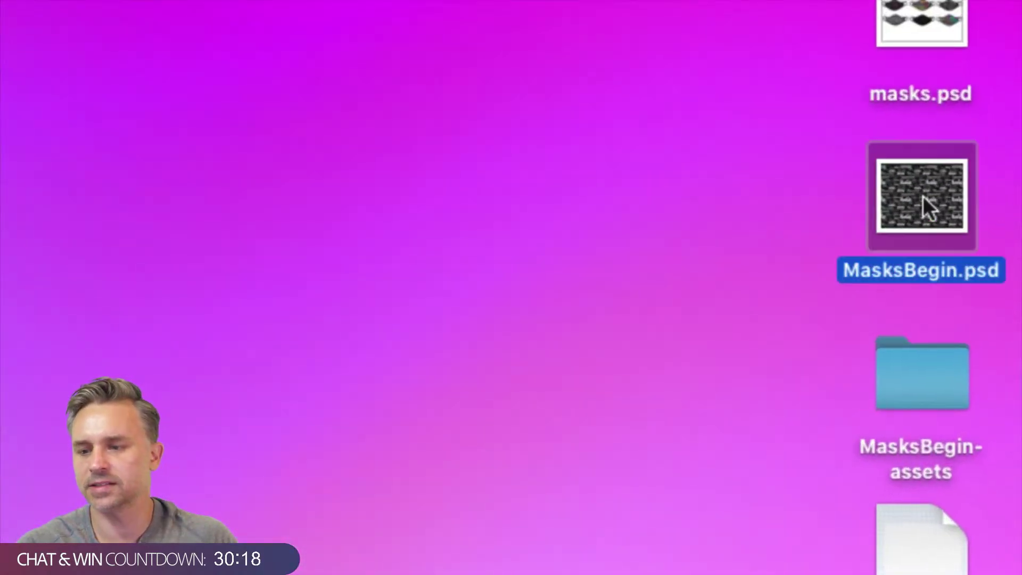
pyautogui.click(929, 361)
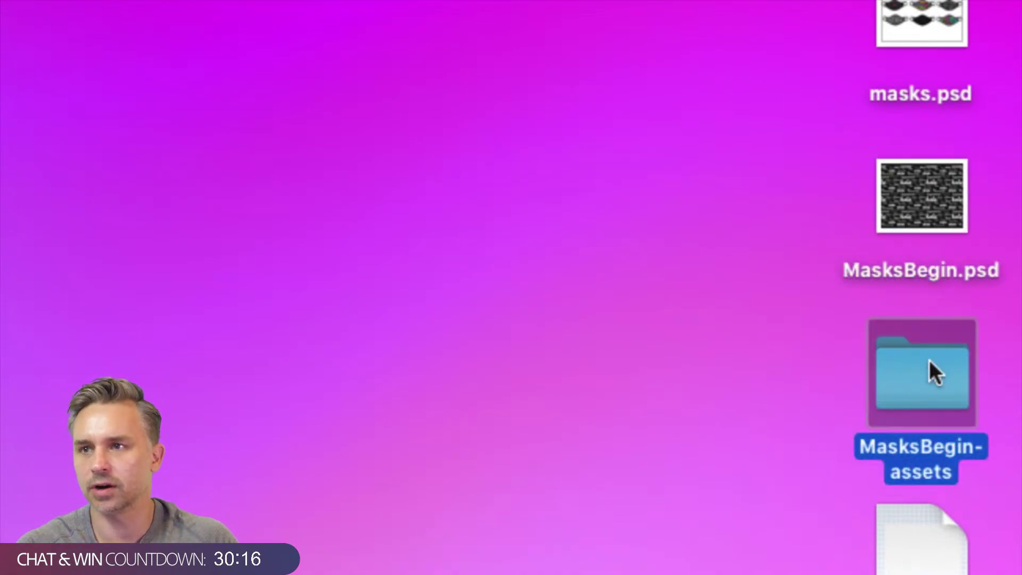
pyautogui.doubleClick(929, 360)
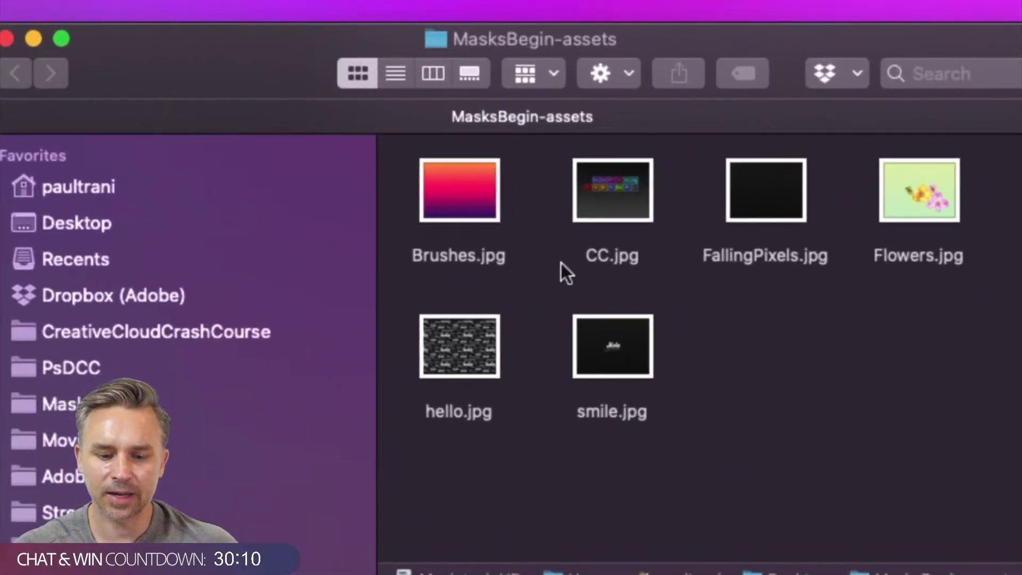
# Preview the generated hello.jpg, close the preview, and move the folder window lower on the desktop
pyautogui.doubleClick(451, 366)
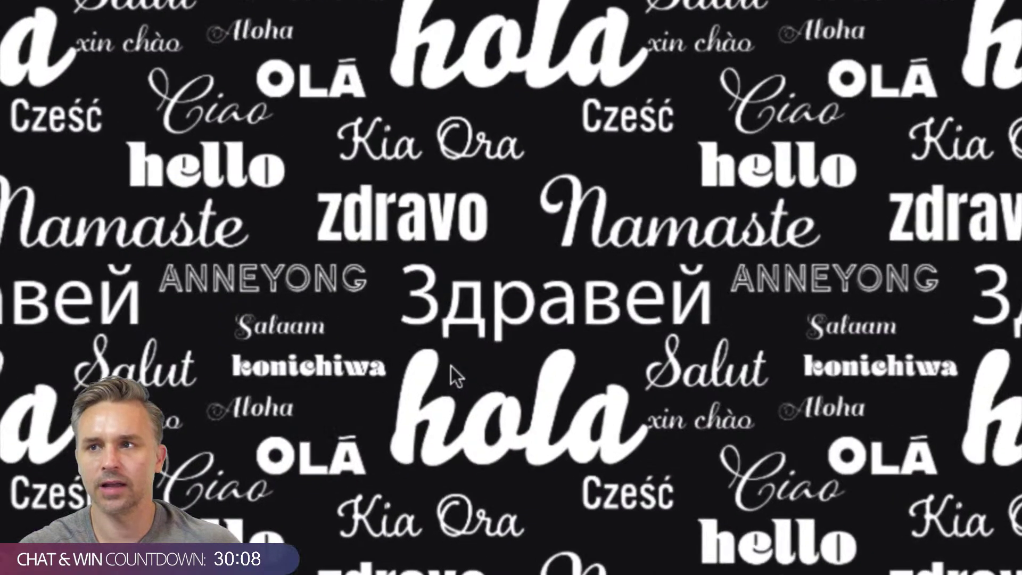
pyautogui.press('space')
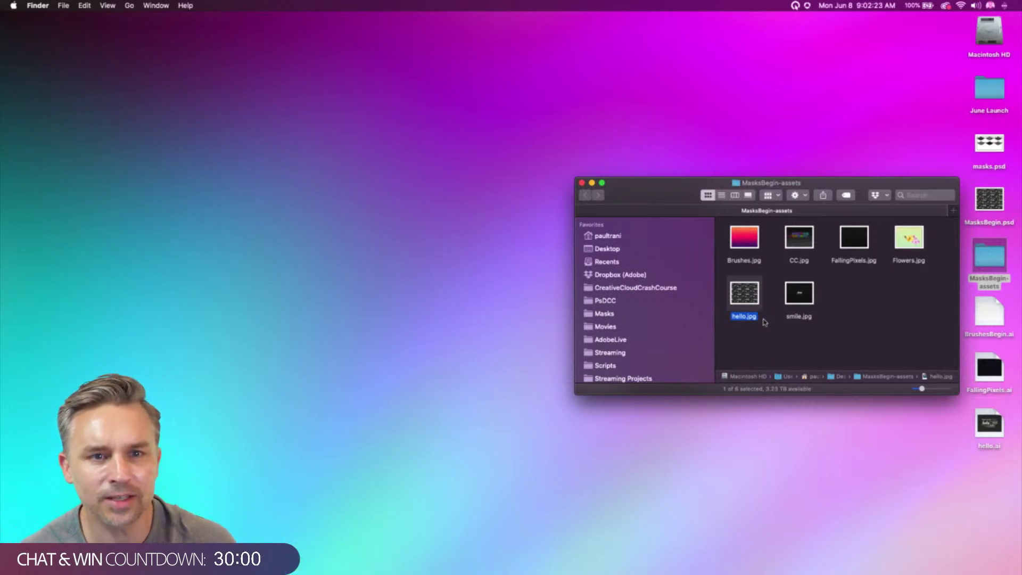
pyautogui.moveTo(649, 182); pyautogui.dragTo(659, 240)
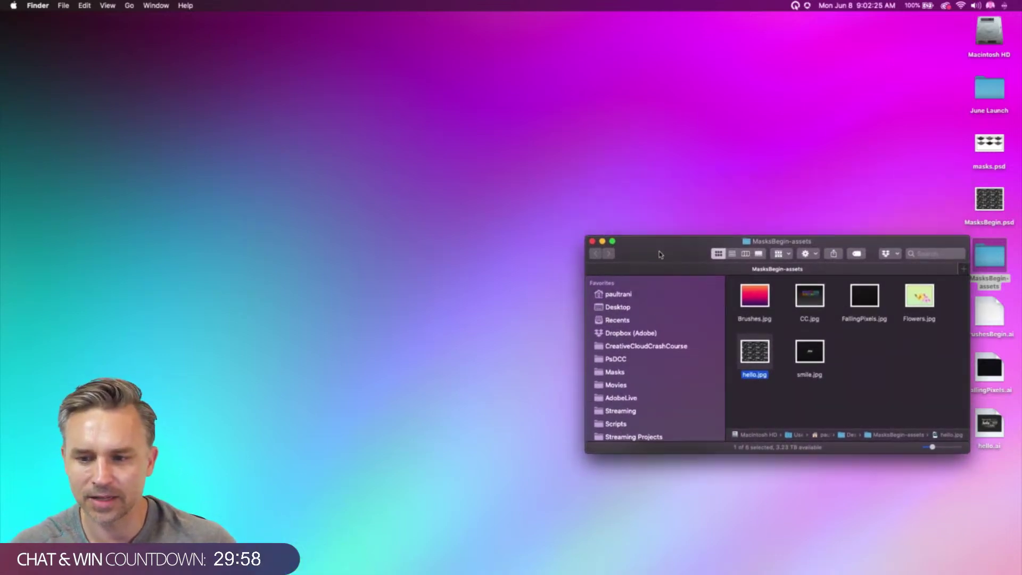
# Switch to Adobe Dimension, create a new document and place the Face mask model from the Misc library on its ground plane
pyautogui.moveTo(334, 568)
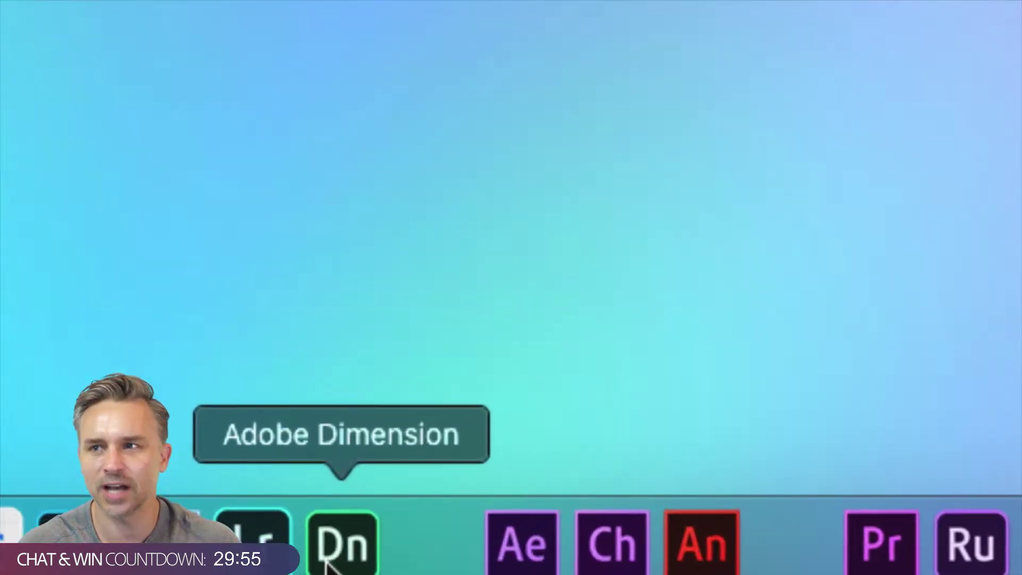
pyautogui.click(333, 568)
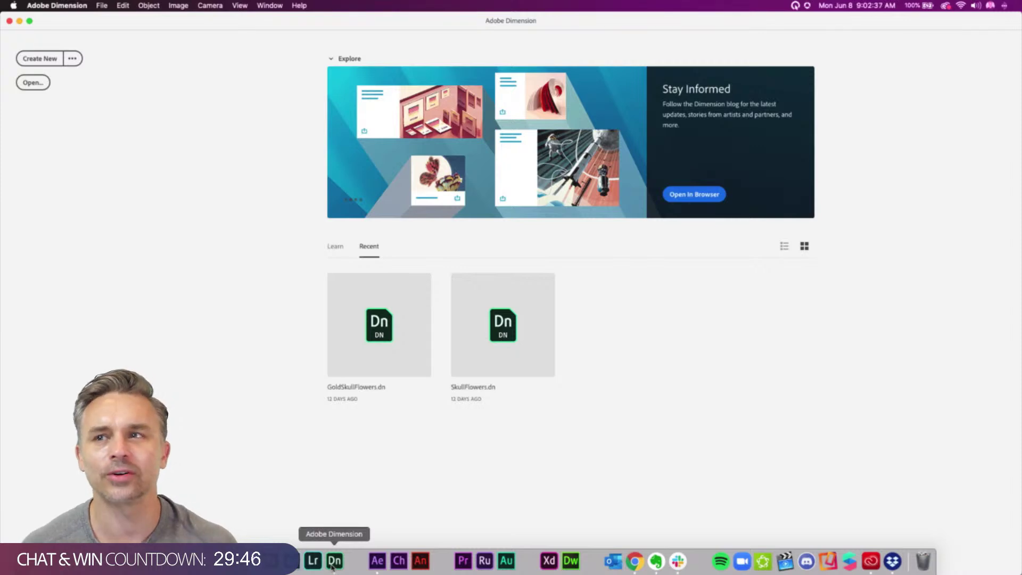
pyautogui.click(30, 61)
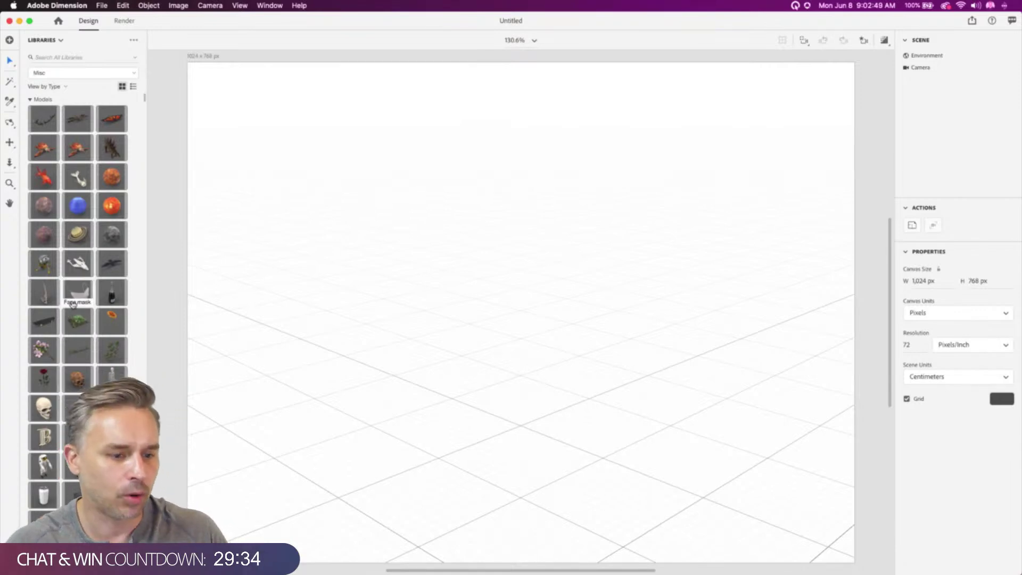
pyautogui.moveTo(75, 295); pyautogui.dragTo(554, 433)
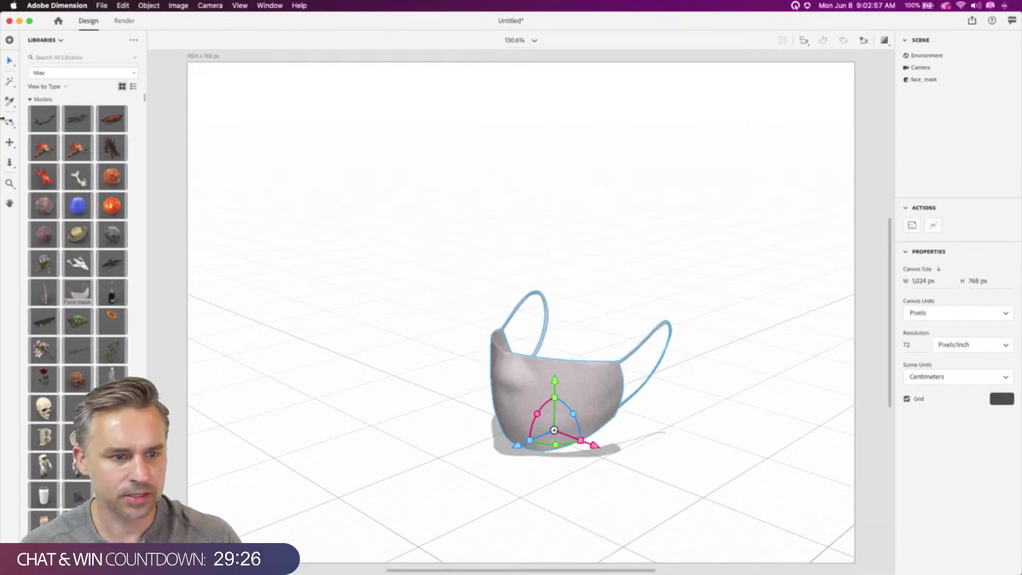
# Search the Starter Assets for "mask" and continue the same search on Adobe Stock
pyautogui.click(39, 53)
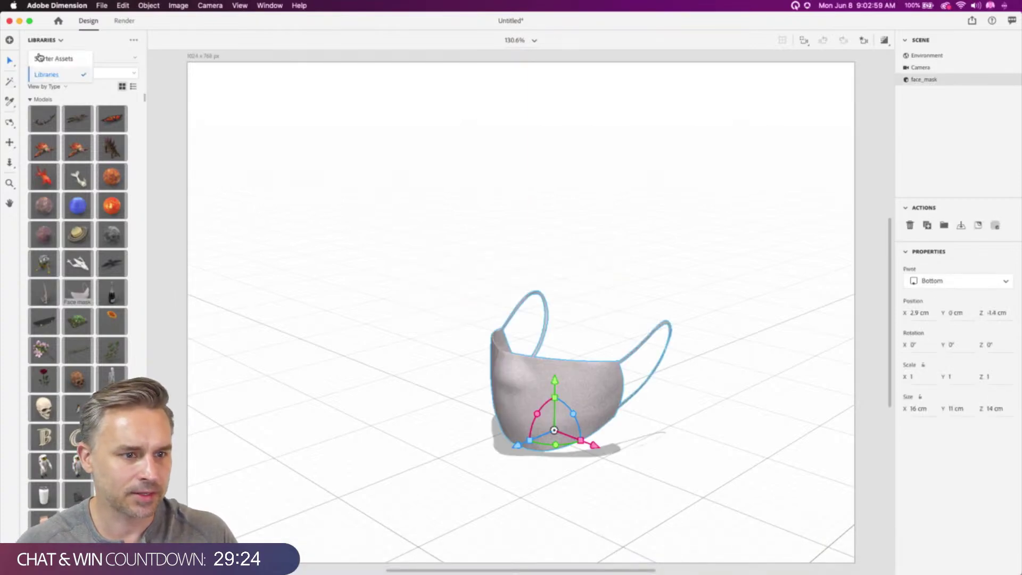
pyautogui.click(42, 58)
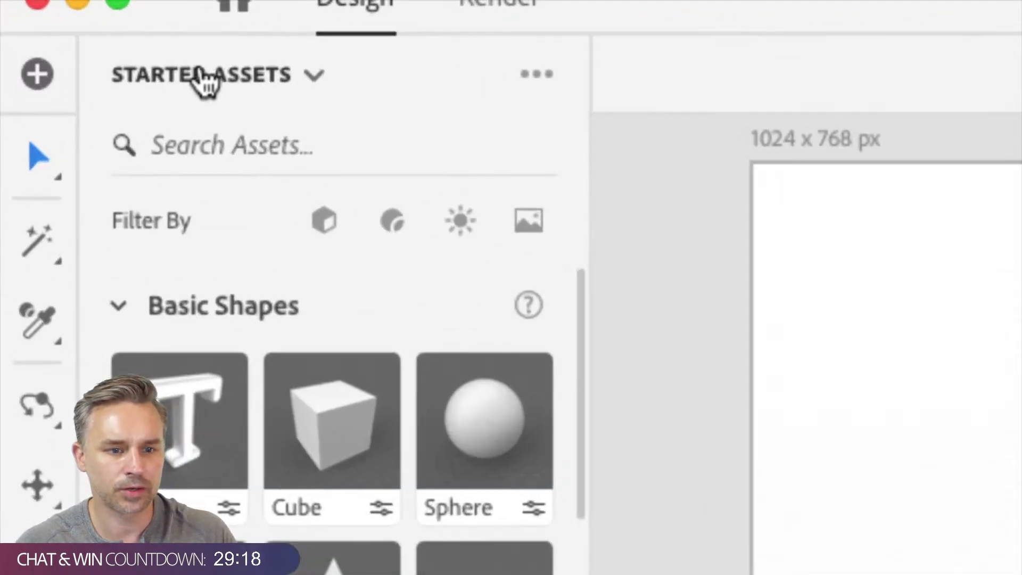
pyautogui.click(52, 41)
pyautogui.click(335, 159)
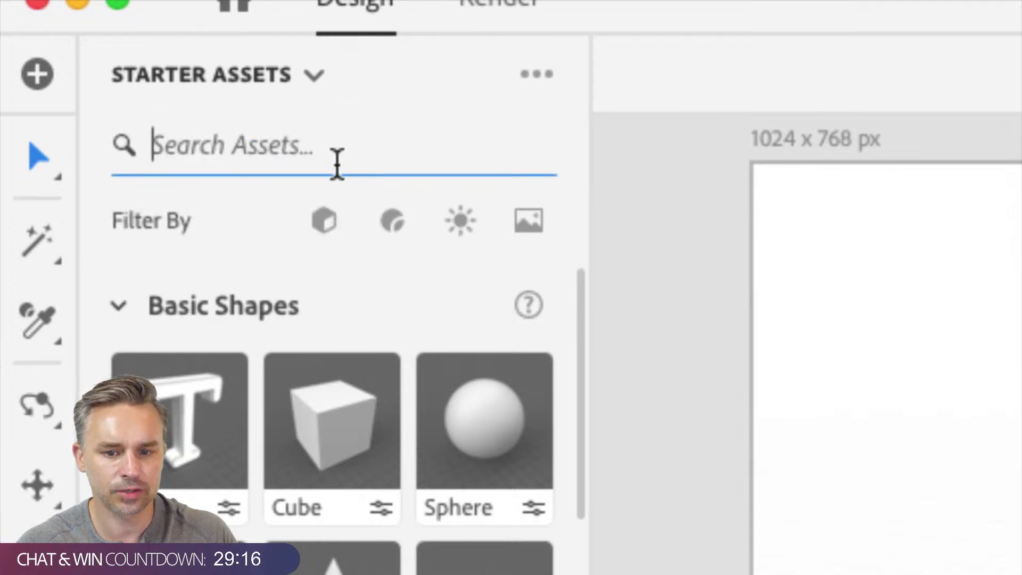
pyautogui.click(538, 75)
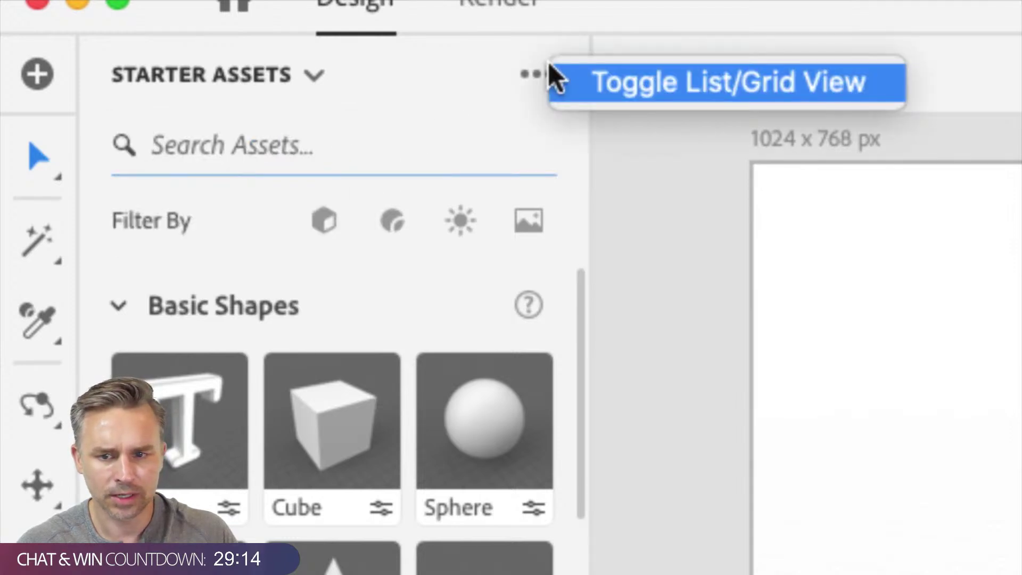
pyautogui.click(195, 154)
pyautogui.click(194, 152)
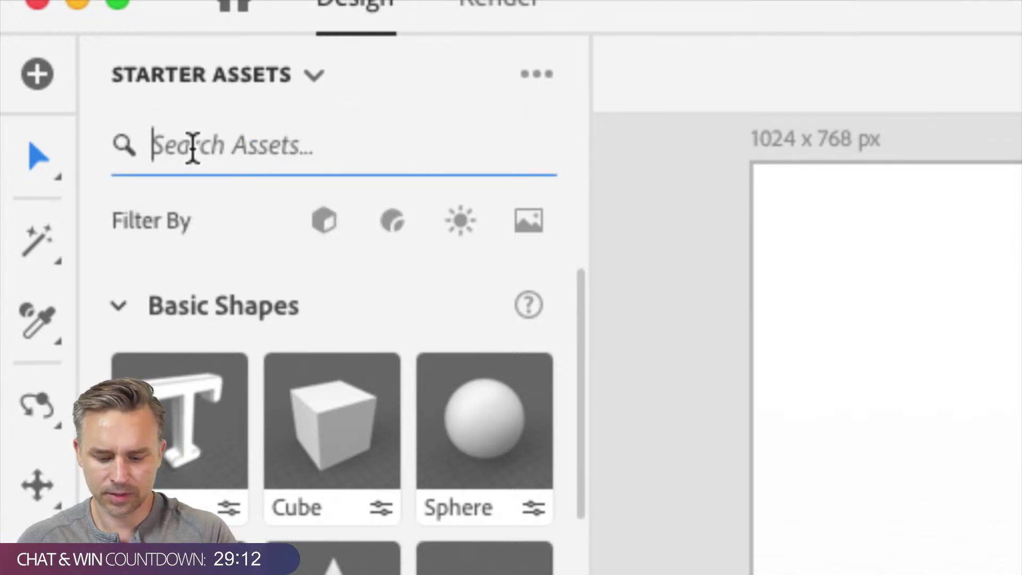
pyautogui.write('mark')
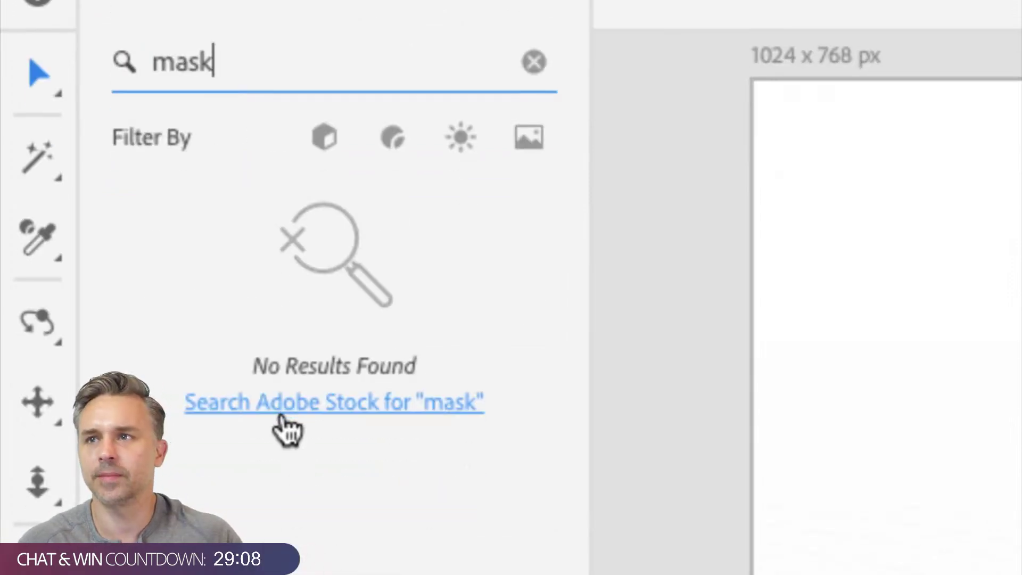
pyautogui.click(285, 430)
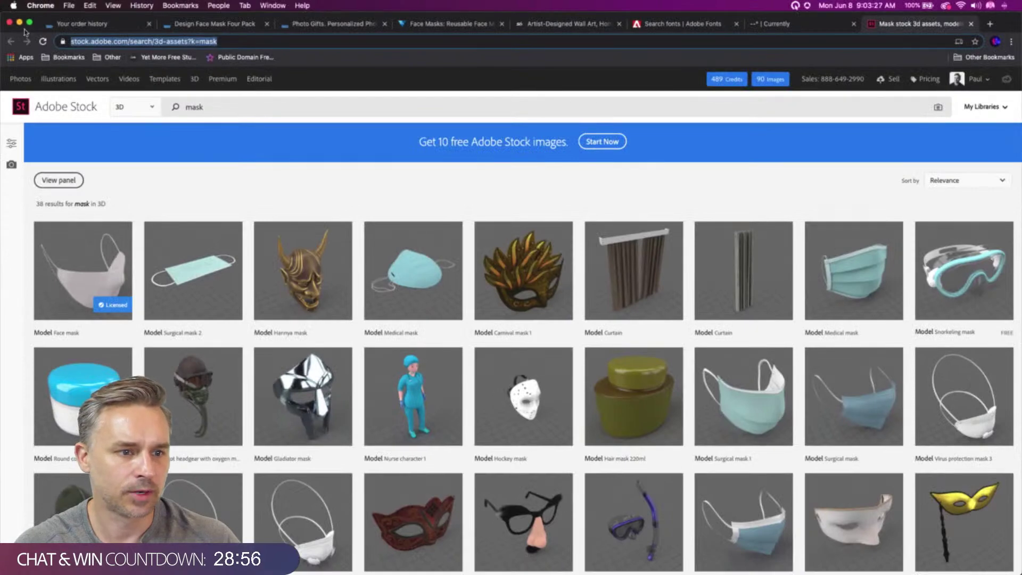
# Return to Adobe Dimension, frame the face mask model closely and orbit the camera toward its front
pyautogui.click(18, 24)
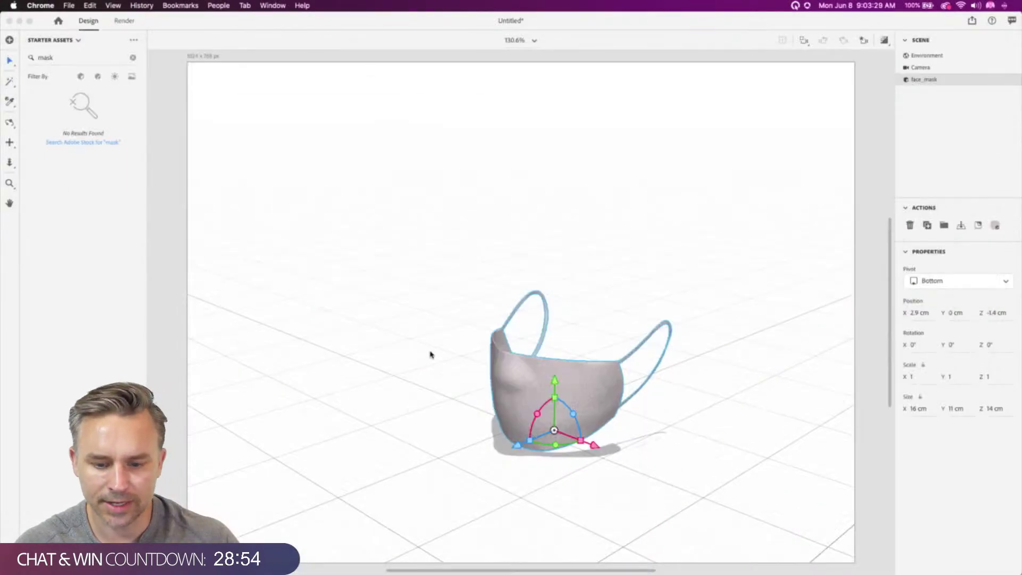
pyautogui.click(804, 42)
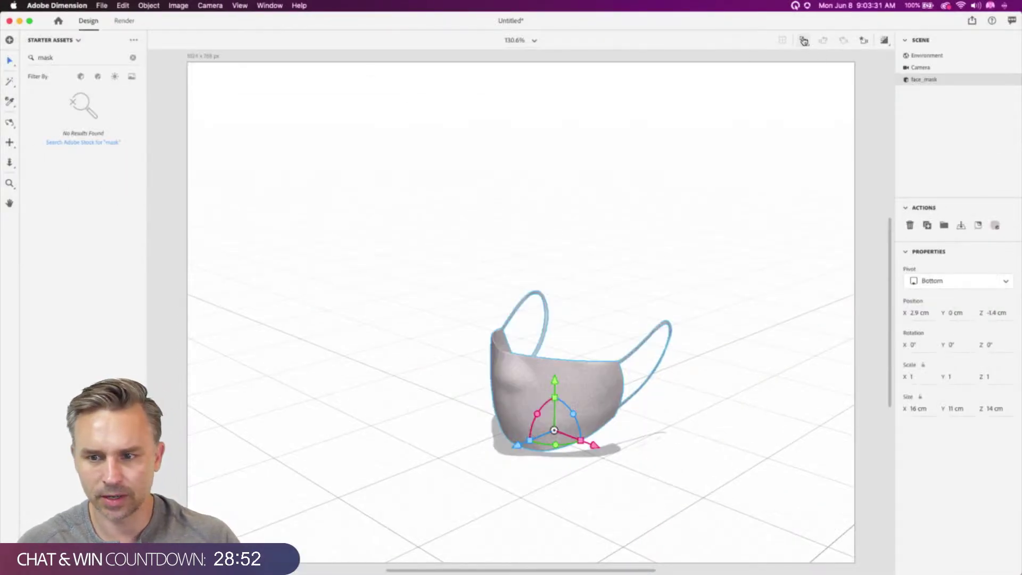
pyautogui.press('1')
pyautogui.moveTo(314, 207); pyautogui.dragTo(495, 277)
pyautogui.press('v')
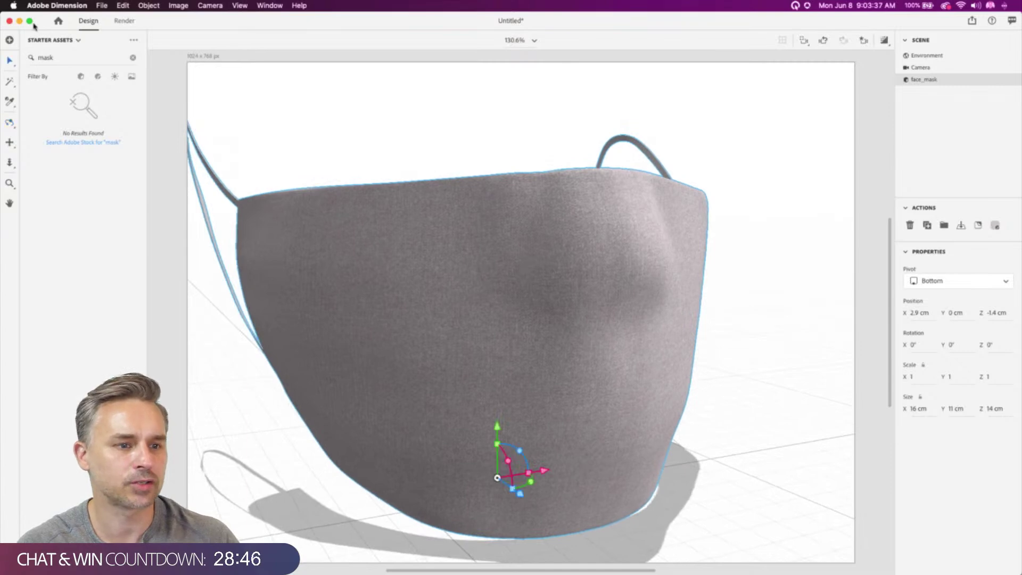
# Place hello.jpg from the desktop's MasksBegin-assets folder as a graphic on the face mask model
pyautogui.click(101, 6)
pyautogui.moveTo(133, 125)
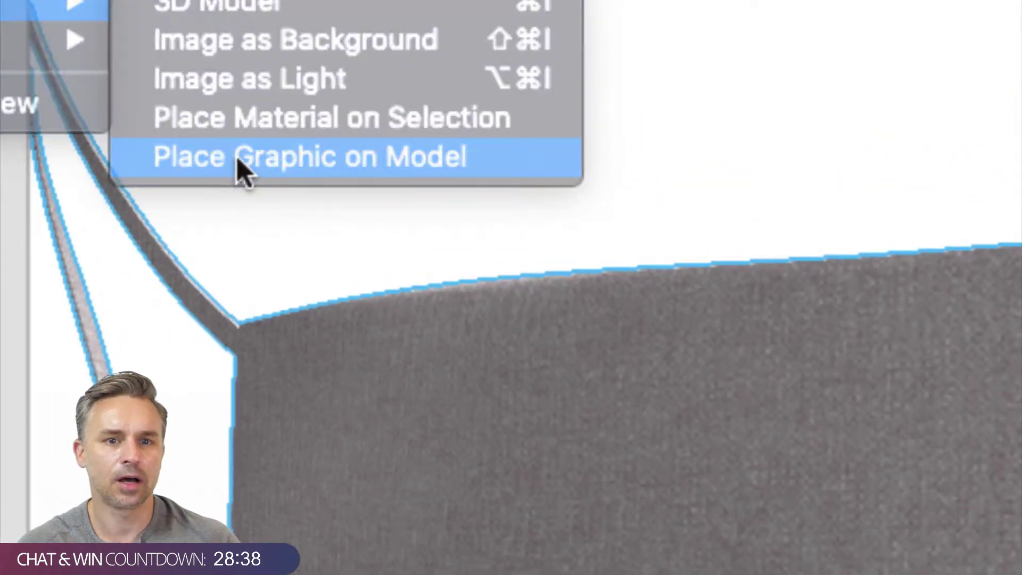
pyautogui.click(237, 157)
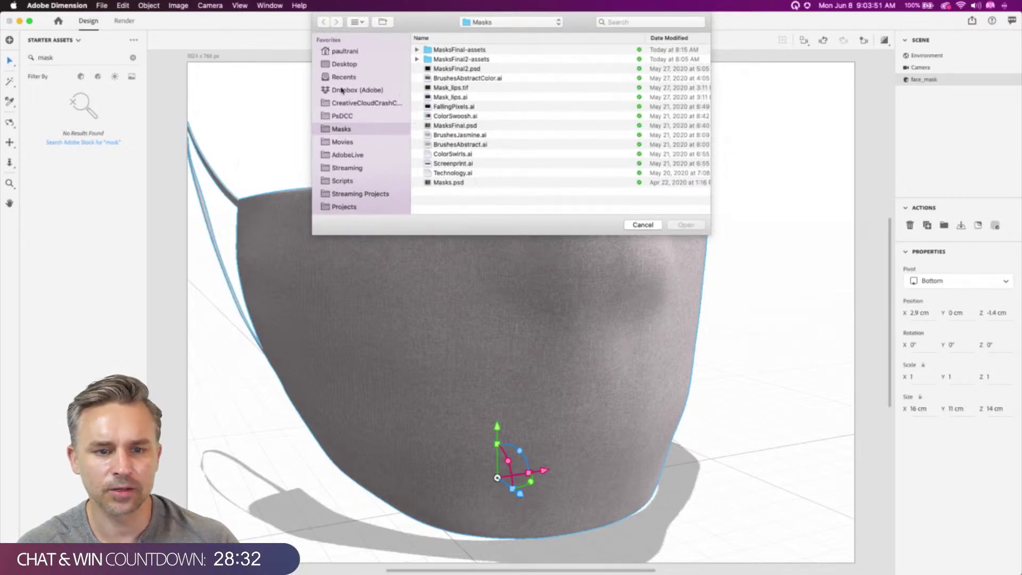
pyautogui.click(344, 65)
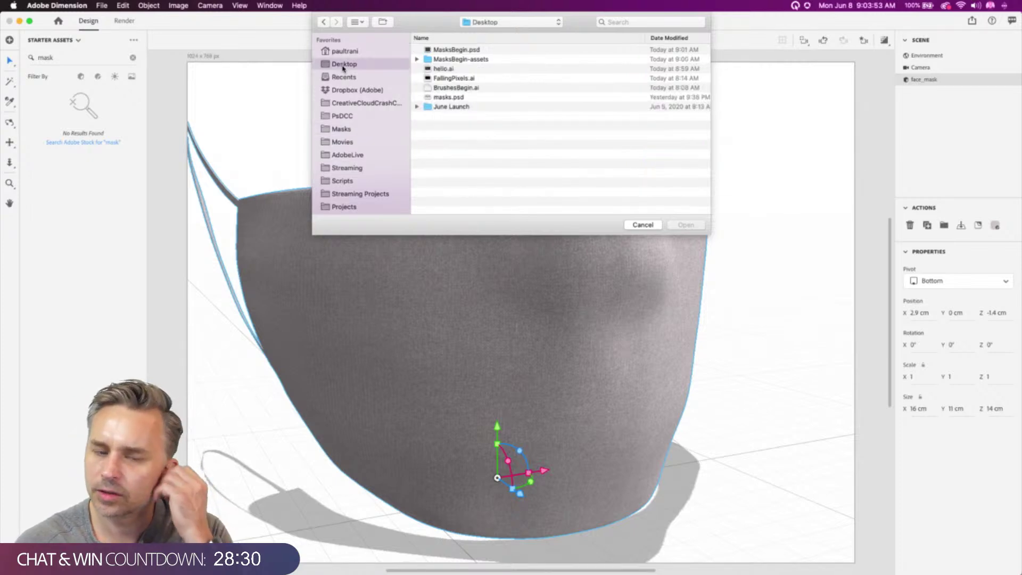
pyautogui.doubleClick(433, 59)
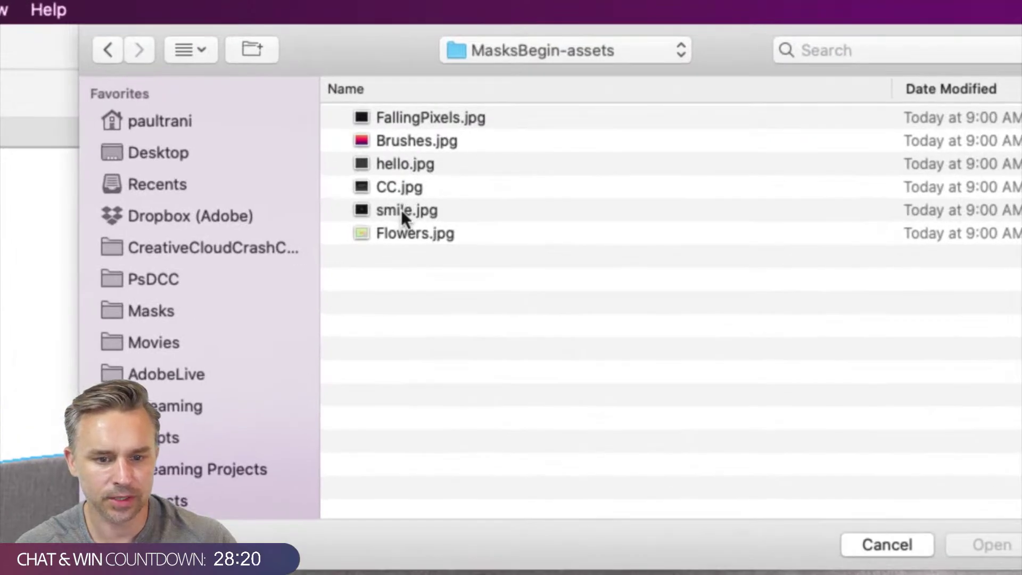
pyautogui.click(391, 165)
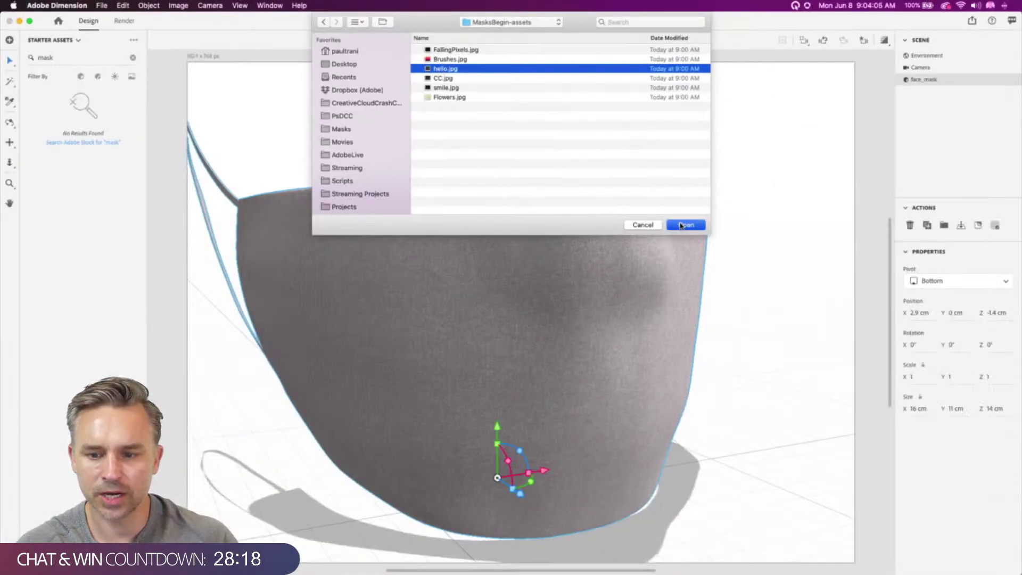
pyautogui.click(682, 225)
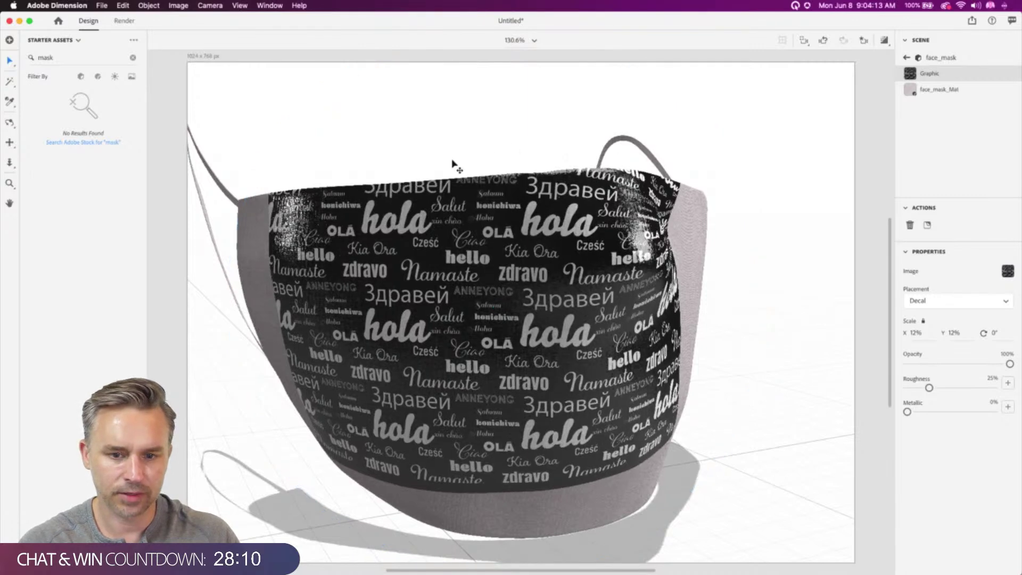
# Undo a small shift of the hello graphic and orbit the camera to face the mask straight on
pyautogui.moveTo(454, 150); pyautogui.dragTo(456, 151)
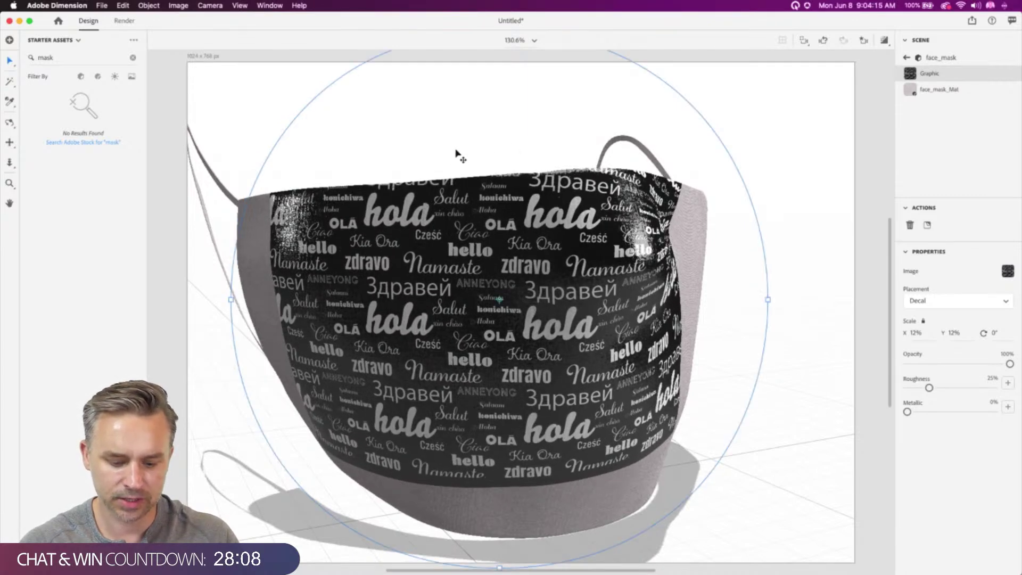
pyautogui.press('super+z')
pyautogui.moveTo(462, 151); pyautogui.dragTo(409, 197)
pyautogui.press('v')
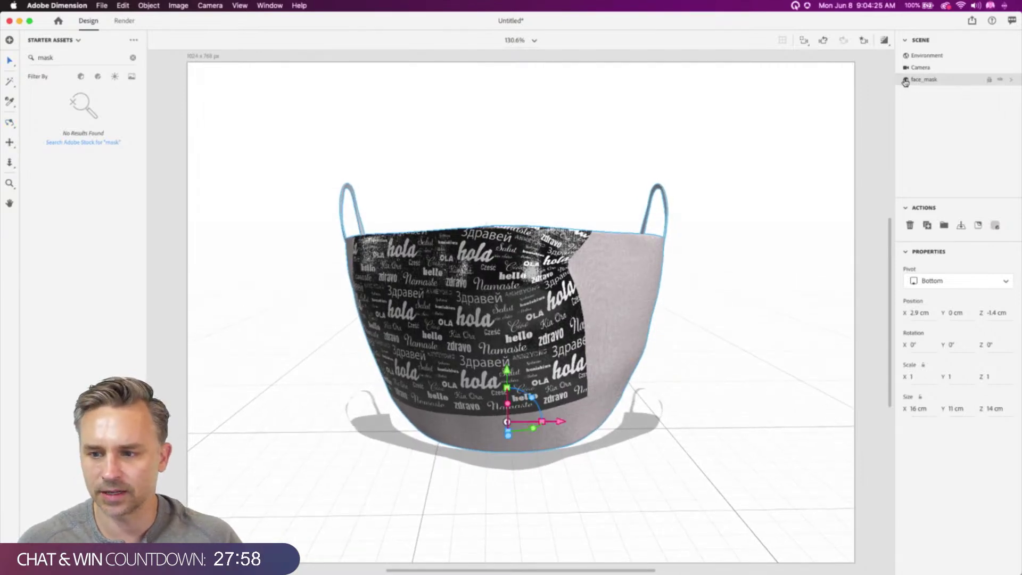
# Select the mask's hello graphic, center it on the front and enlarge it to about 21.2% to cover the fabric
pyautogui.doubleClick(949, 81)
pyautogui.click(907, 81)
pyautogui.doubleClick(908, 81)
pyautogui.click(938, 78)
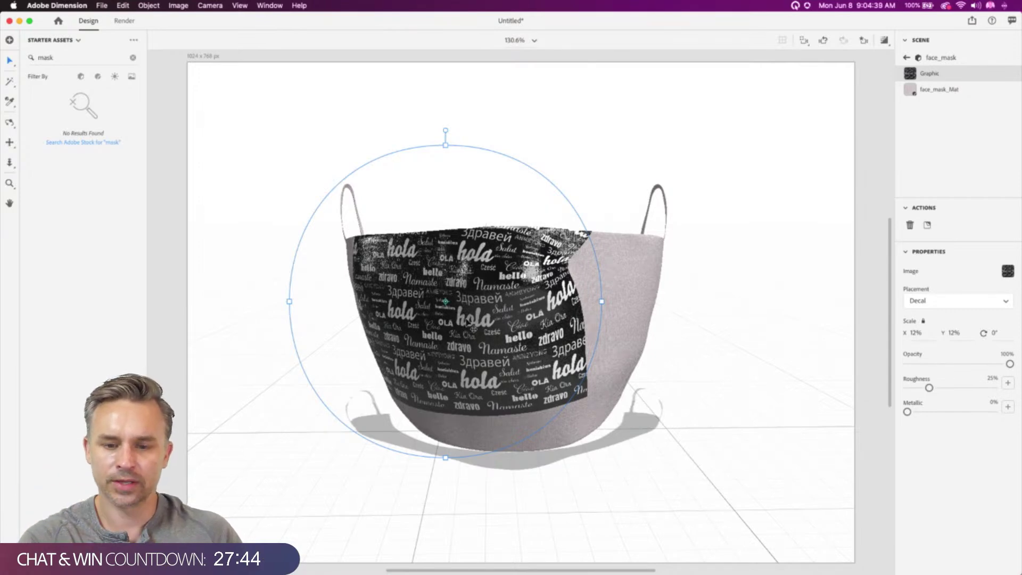
pyautogui.moveTo(445, 300); pyautogui.dragTo(478, 308)
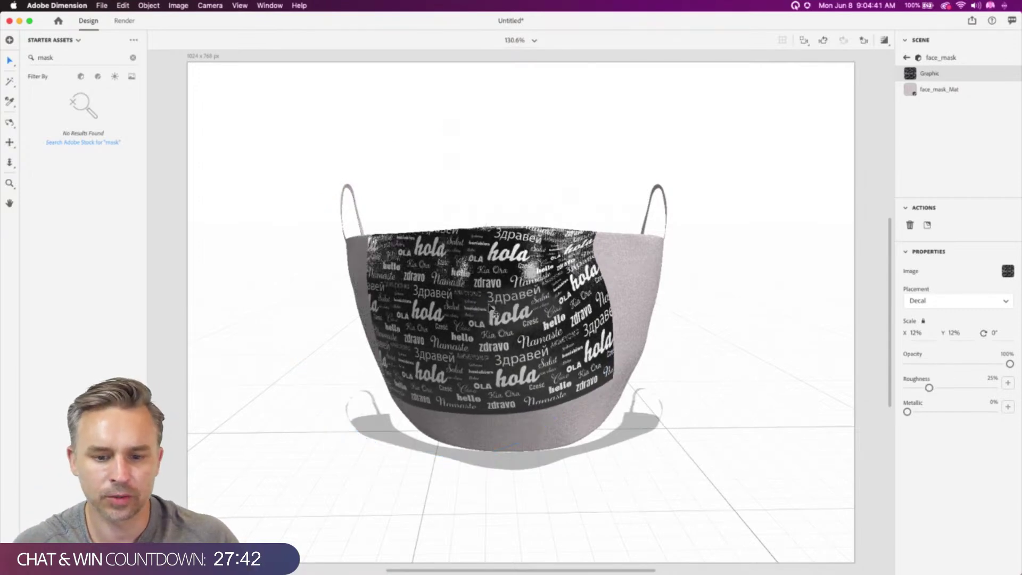
pyautogui.moveTo(500, 355); pyautogui.dragTo(500, 356)
pyautogui.moveTo(508, 196); pyautogui.dragTo(555, 73)
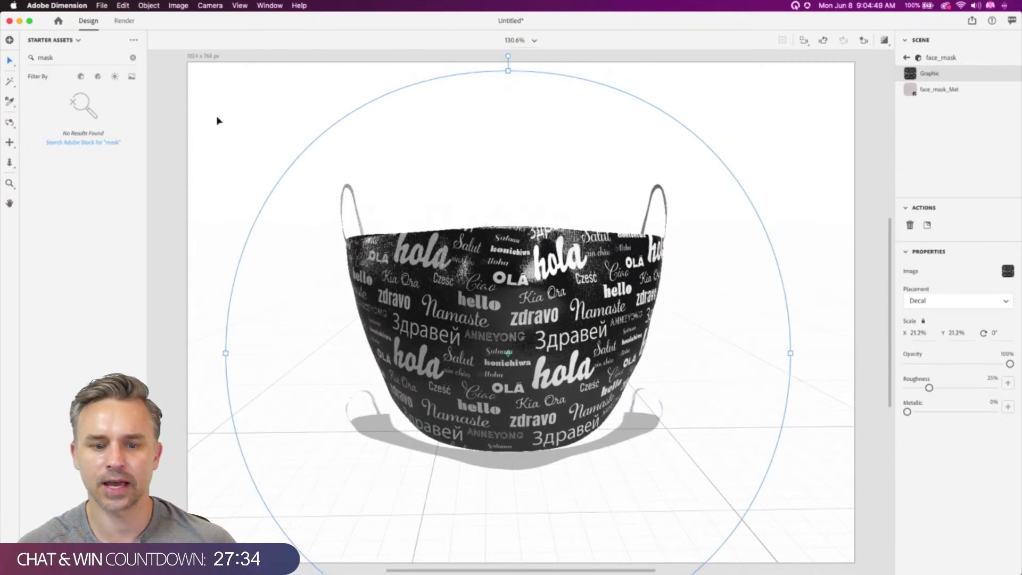
# Deselect the graphic and orbit the camera slightly to view the covered mask at an angle
pyautogui.click(246, 157)
pyautogui.press('1')
pyautogui.moveTo(306, 212); pyautogui.dragTo(283, 210)
pyautogui.press('v')
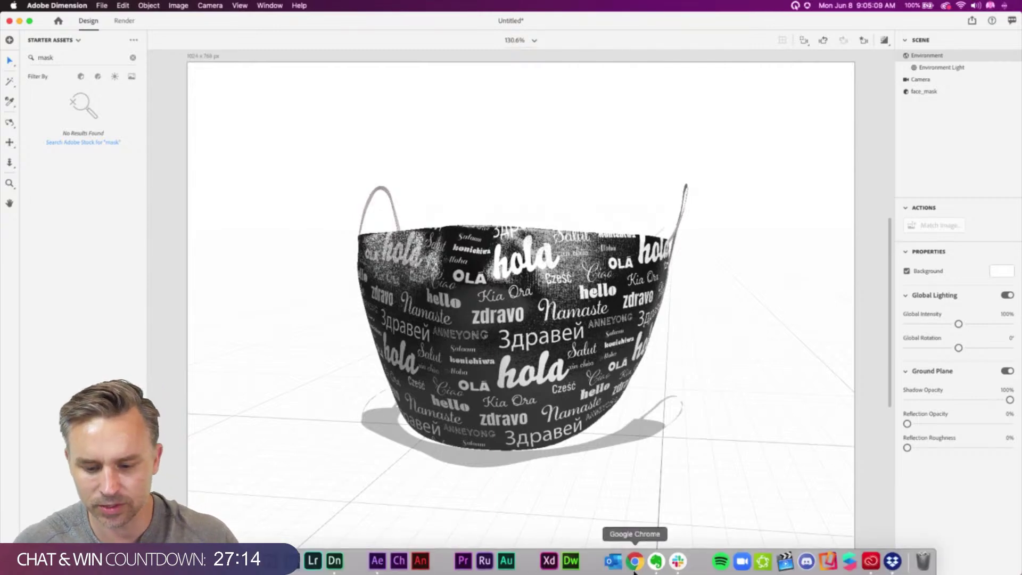
# Switch to the Google Chrome window
pyautogui.click(635, 564)
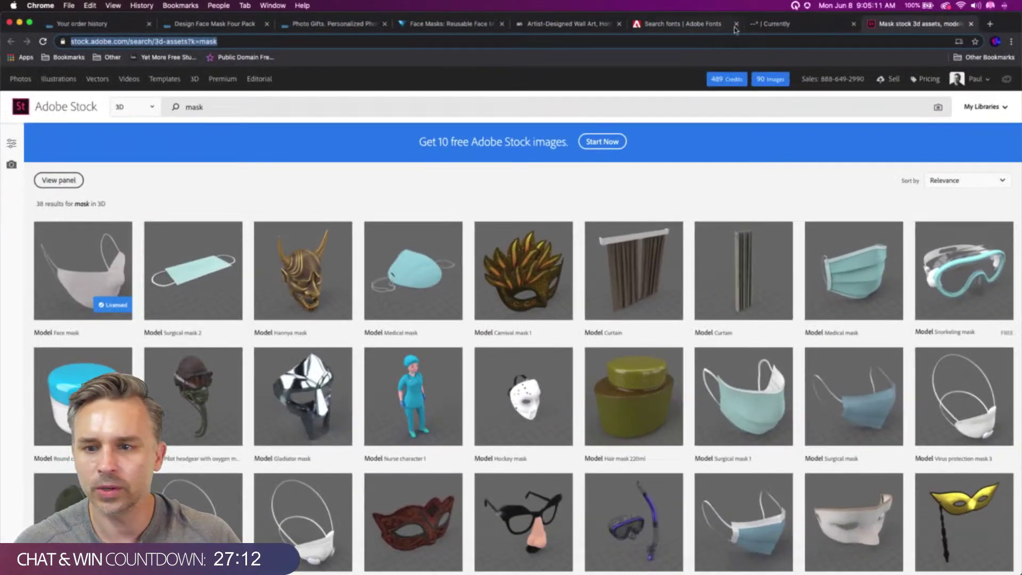
# Examine the handwriting fonts on the Adobe Fonts page with their hello previews
pyautogui.click(669, 26)
pyautogui.scroll(5, 197, 405)
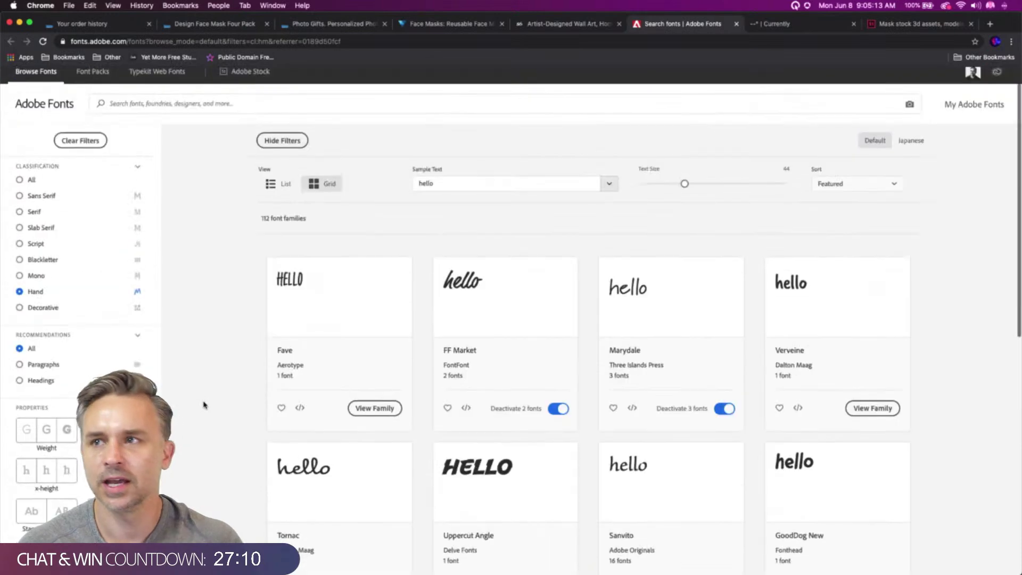
pyautogui.scroll(-3, 201, 404)
pyautogui.scroll(-2, 204, 405)
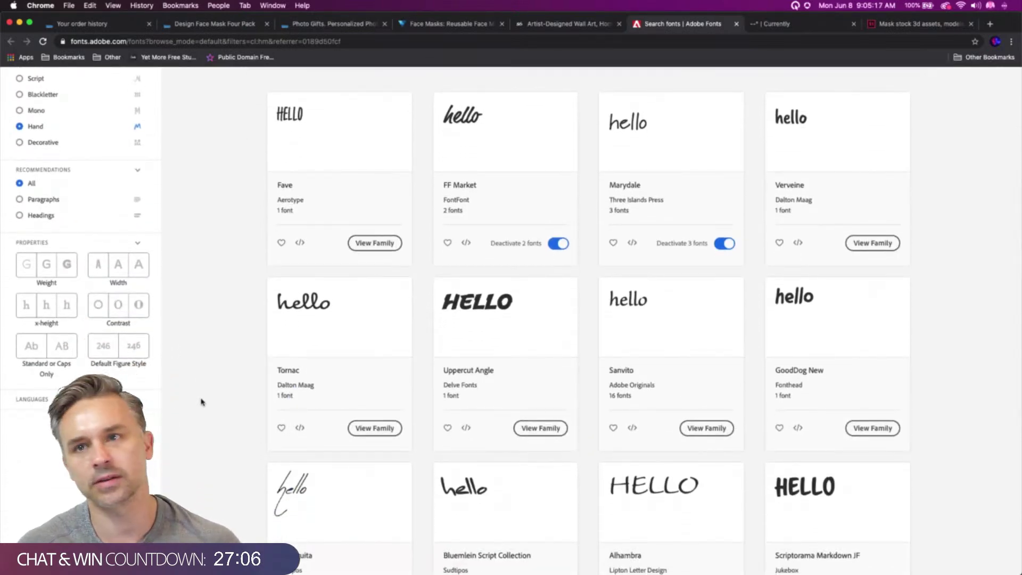
pyautogui.click(19, 23)
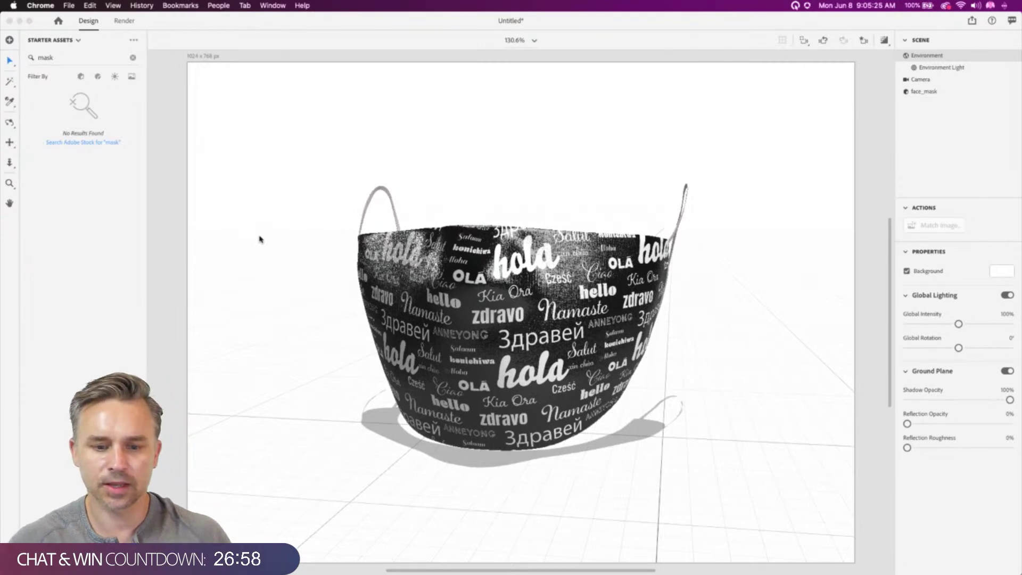
# Switch to Adobe Dimension, orbit the camera around the patterned face mask, and look over the share and export options
pyautogui.click(283, 244)
pyautogui.press('1')
pyautogui.moveTo(621, 195)
pyautogui.mouseDown()
pyautogui.moveTo(740, 239)
pyautogui.moveTo(565, 196)
pyautogui.moveTo(636, 193)
pyautogui.mouseUp()
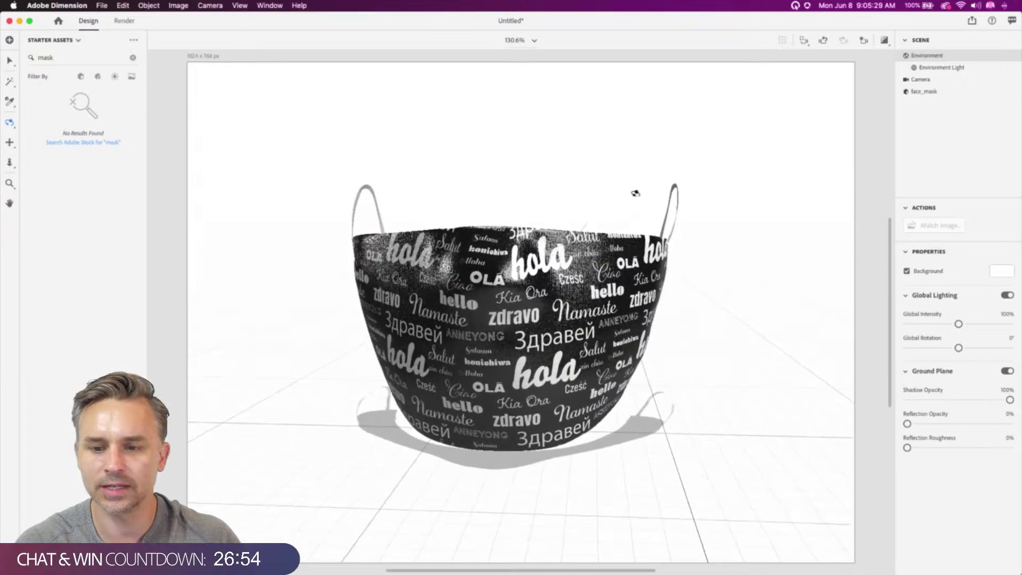
pyautogui.click(972, 21)
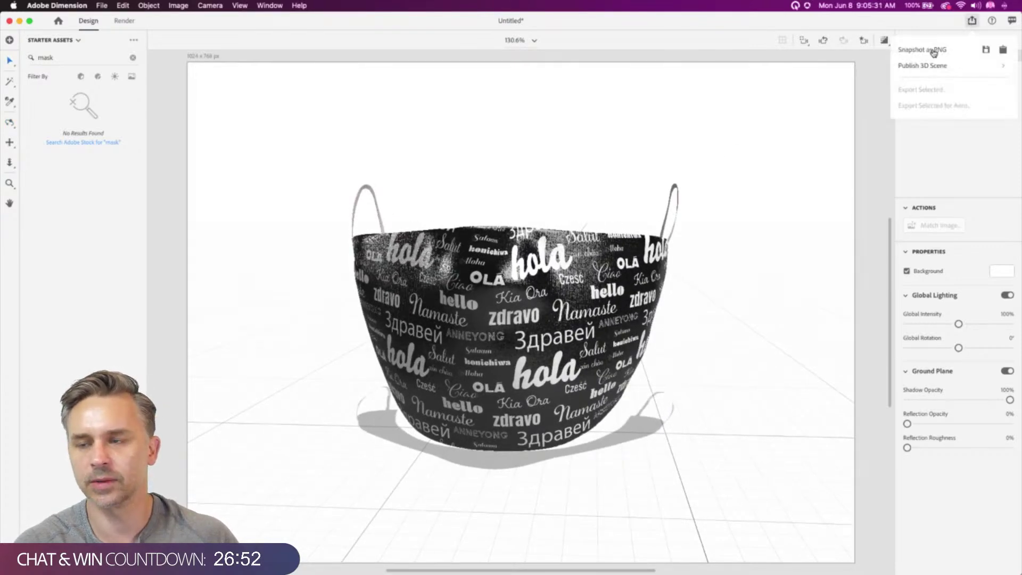
pyautogui.click(360, 175)
pyautogui.moveTo(361, 176); pyautogui.dragTo(447, 165)
# Switch to Chrome and view the existing Face Mask Four Pack design on Bags of Love, dismissing its help overlay
pyautogui.click(19, 21)
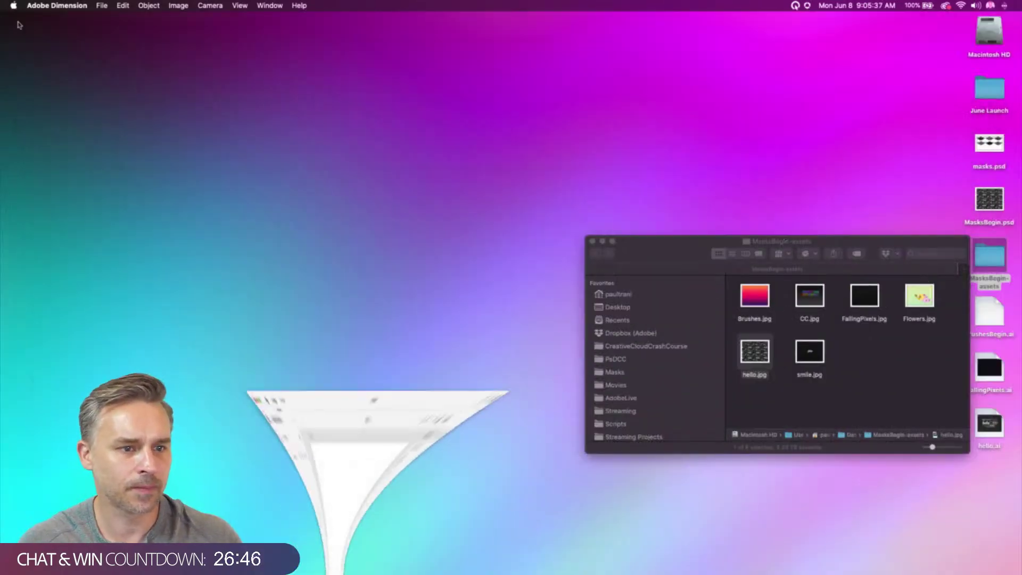
pyautogui.click(592, 242)
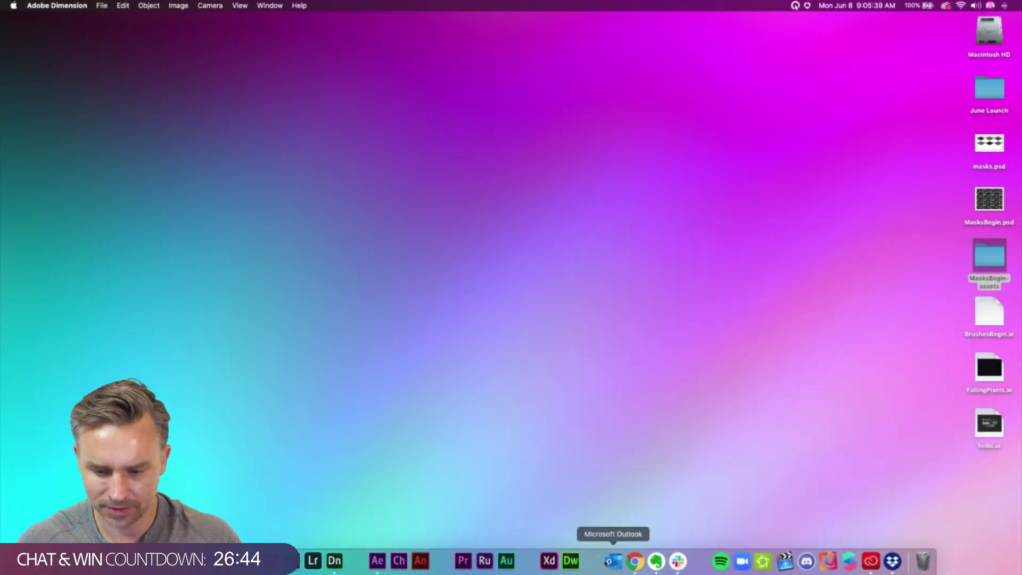
pyautogui.click(635, 570)
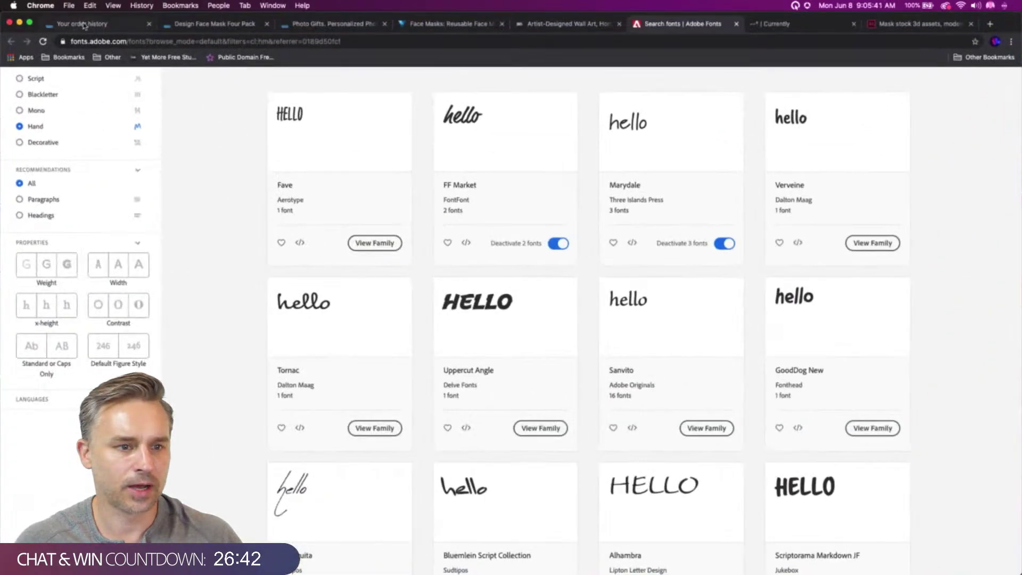
pyautogui.click(84, 24)
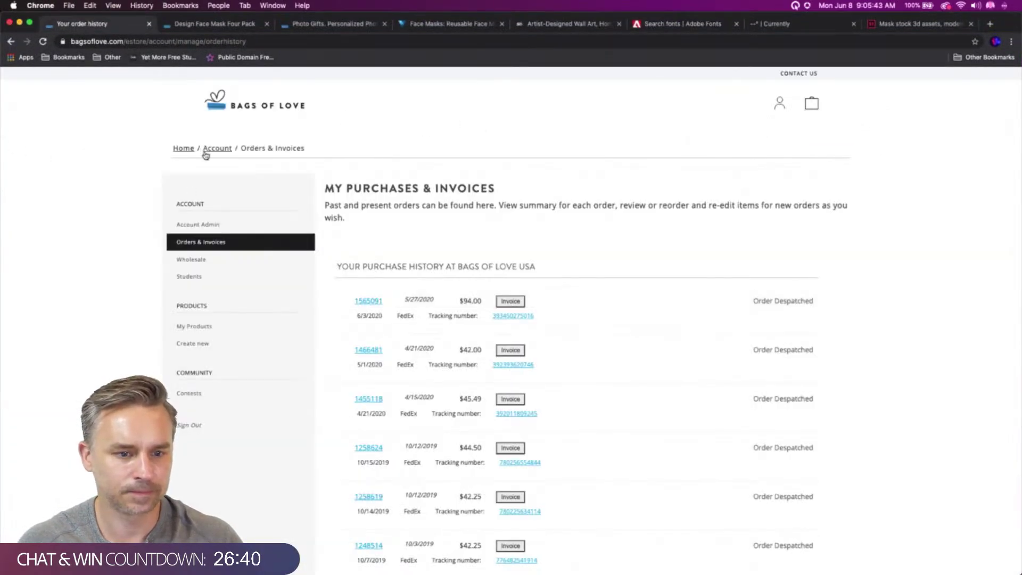
pyautogui.click(204, 24)
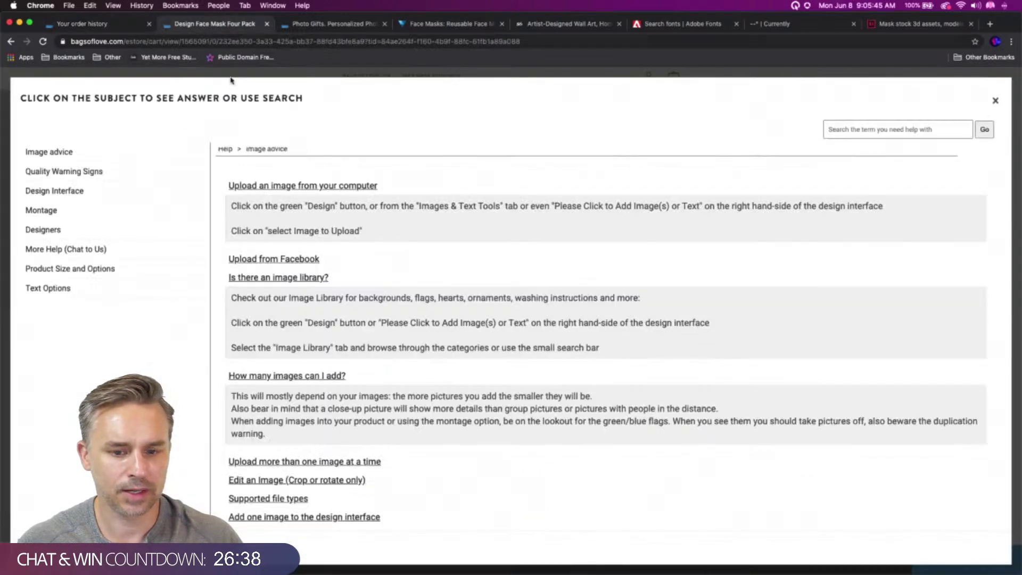
pyautogui.click(998, 101)
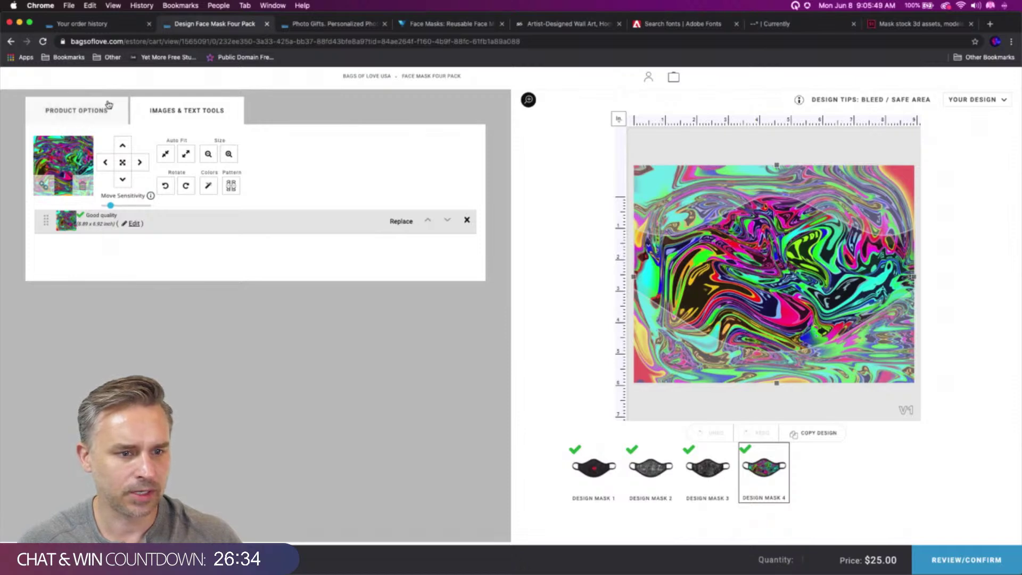
# Leave the existing design without saving it and start a new Face Mask Four Pack in size Medium from the homepage
pyautogui.click(356, 78)
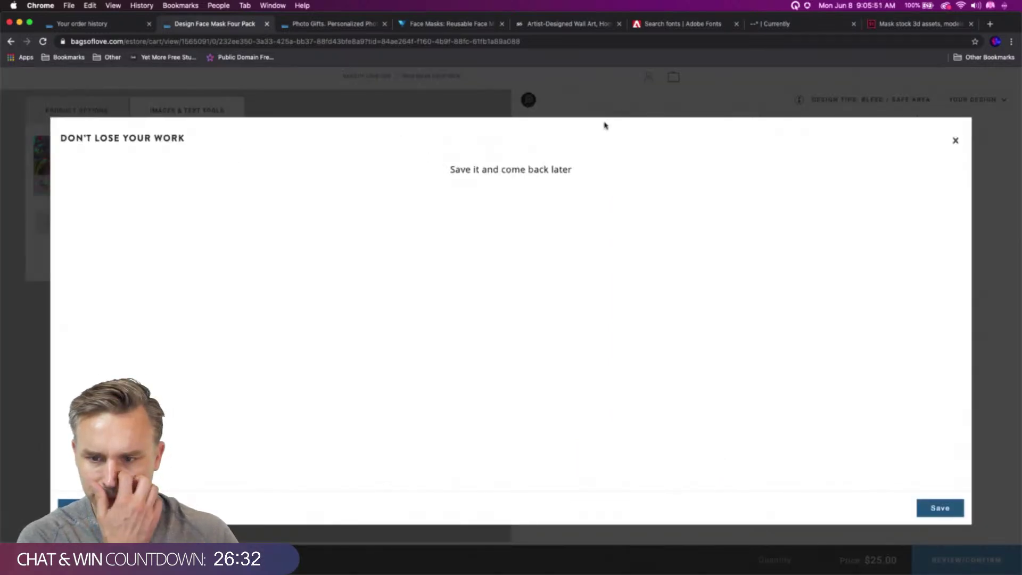
pyautogui.click(60, 509)
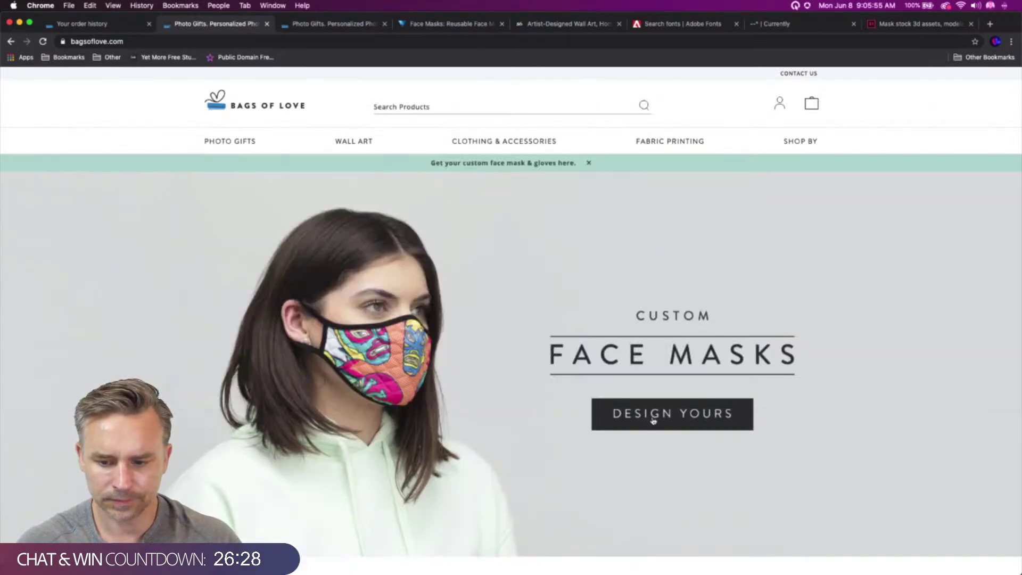
pyautogui.click(656, 418)
pyautogui.scroll(-2, 525, 312)
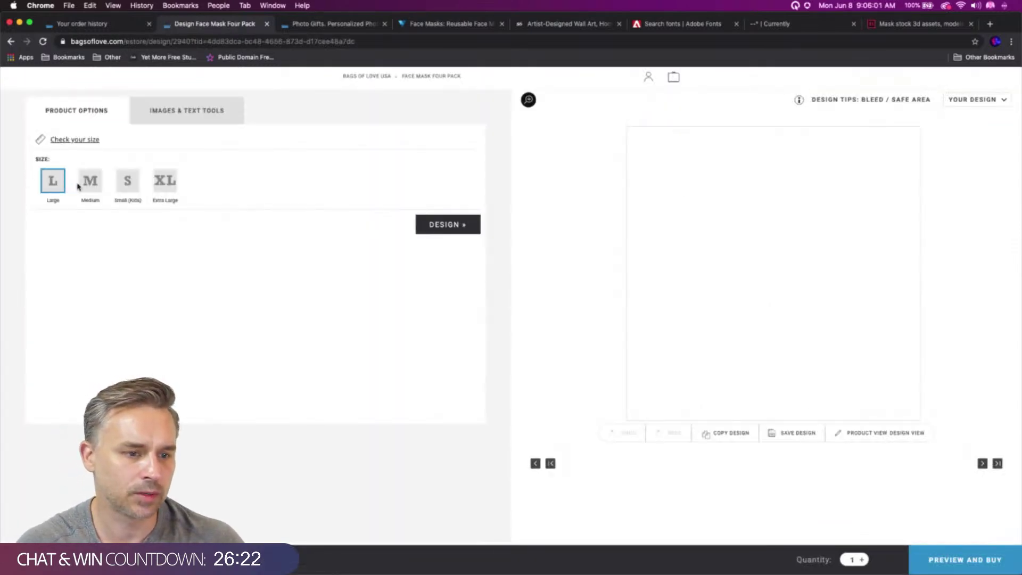
pyautogui.click(90, 181)
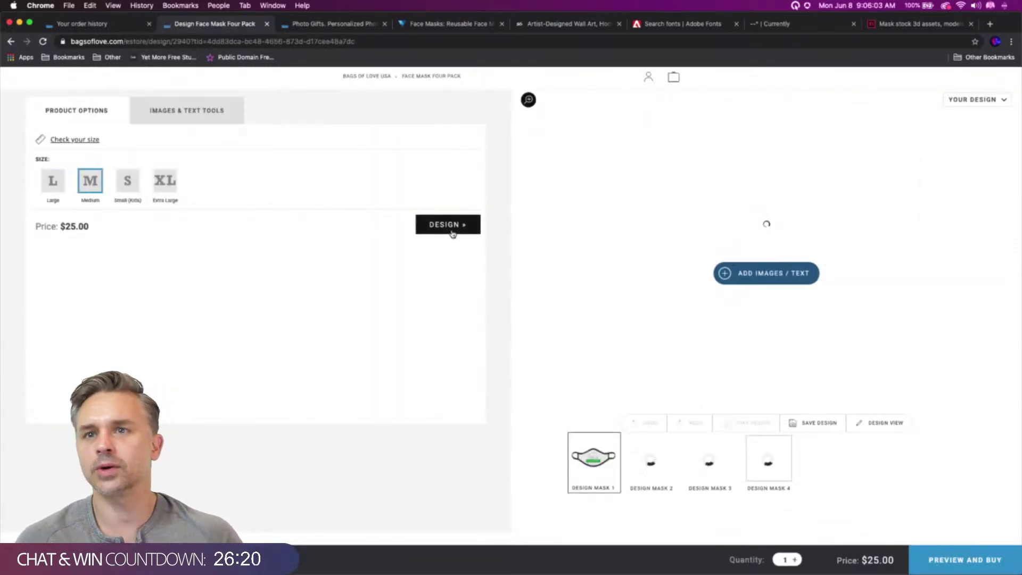
# Start designing the mask and upload hello.jpg from the MasksBegin-assets folder on the Desktop
pyautogui.click(449, 225)
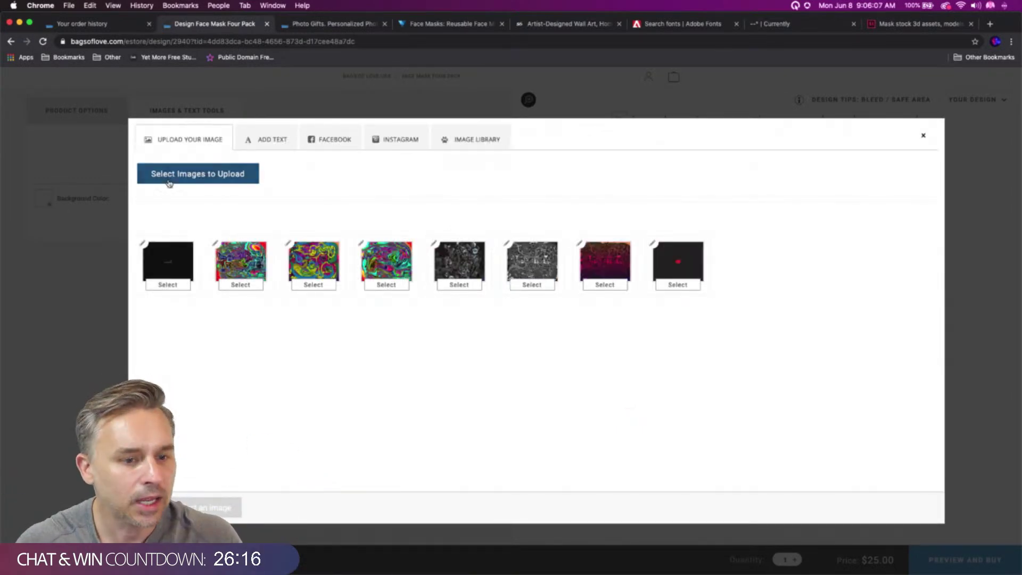
pyautogui.click(175, 184)
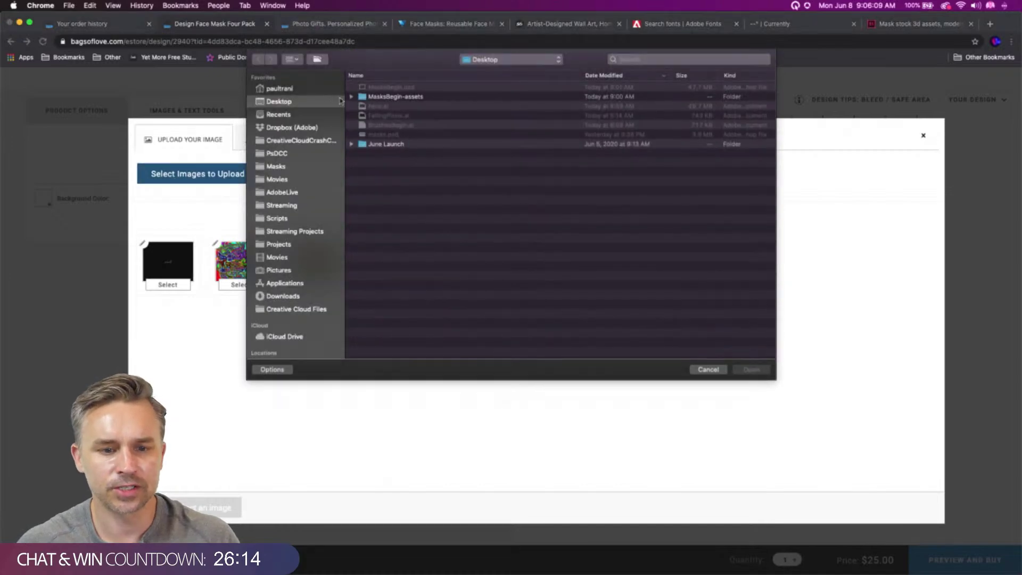
pyautogui.click(351, 97)
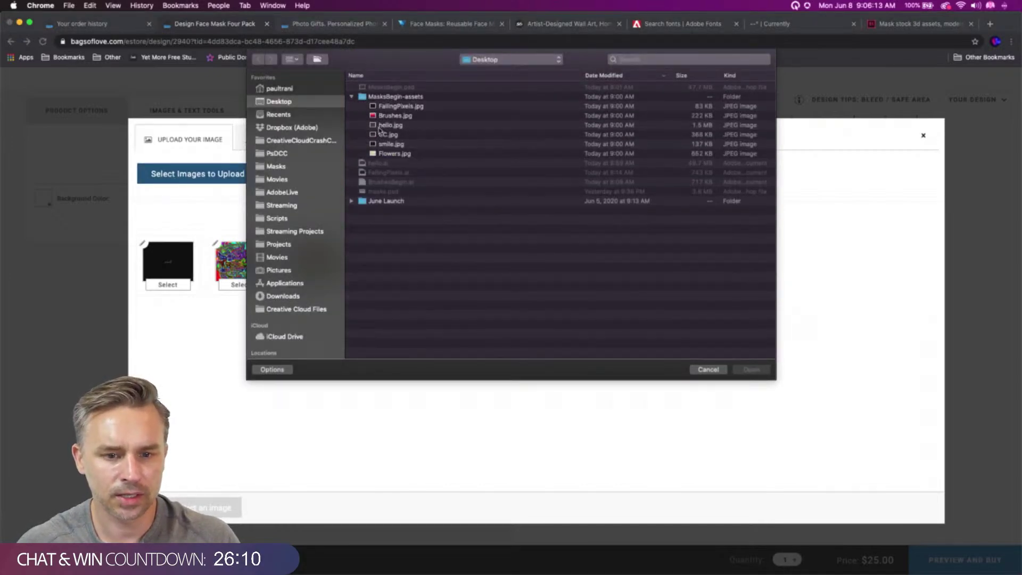
pyautogui.doubleClick(386, 125)
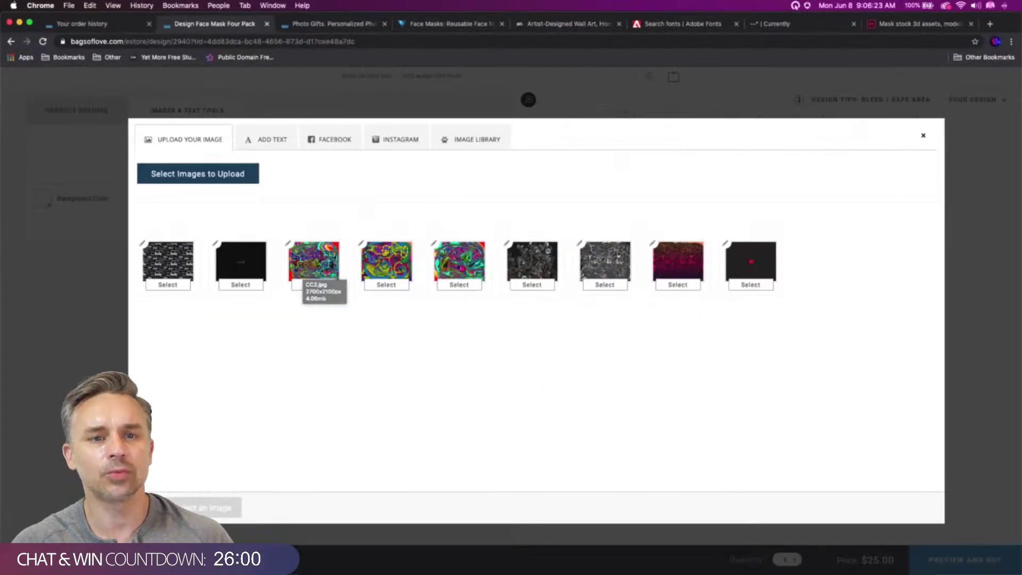
# Switch to Adobe Dimension and set the roughness of the face mask's graphic decal to 100%
pyautogui.click(335, 561)
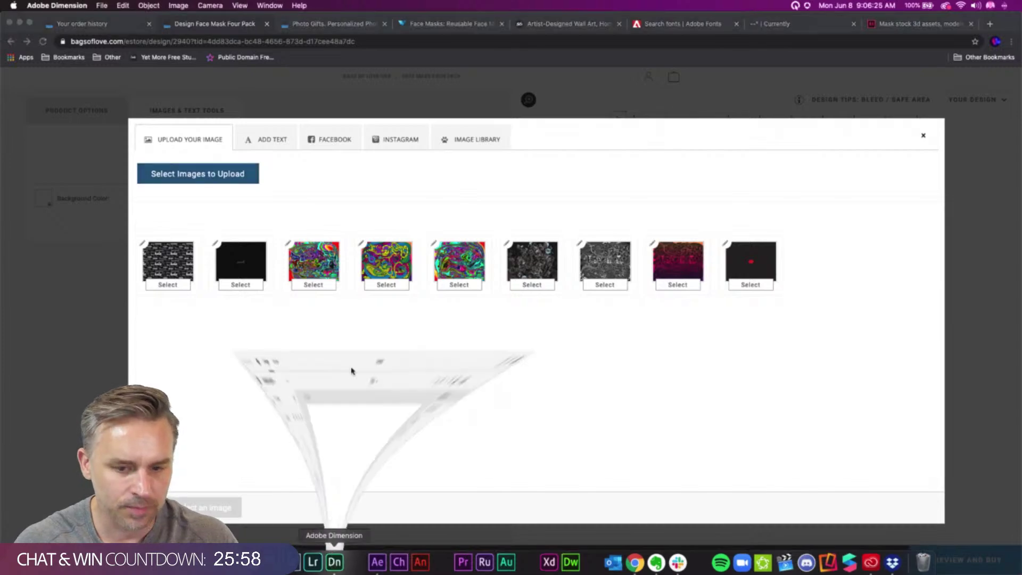
pyautogui.click(534, 300)
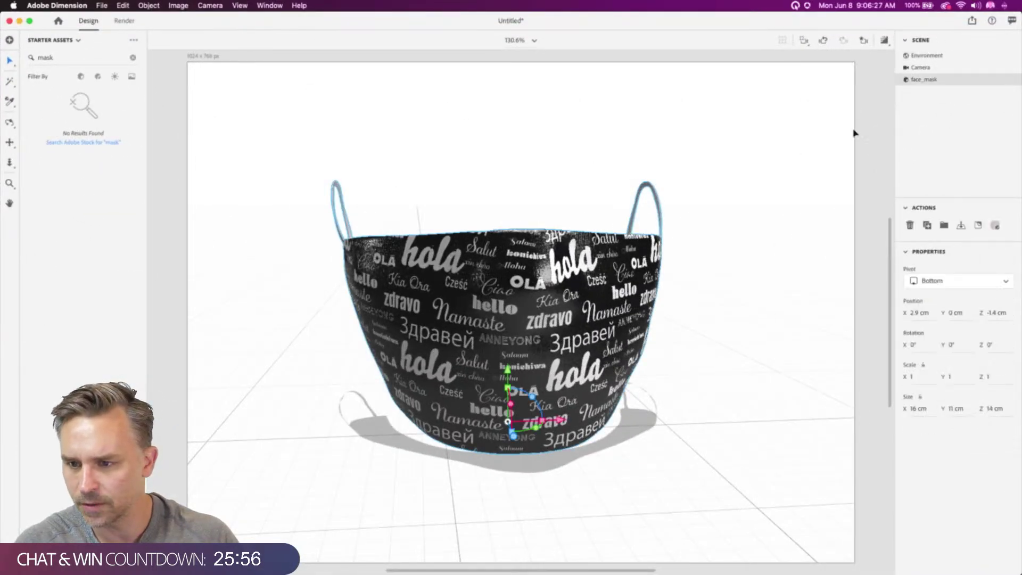
pyautogui.click(907, 68)
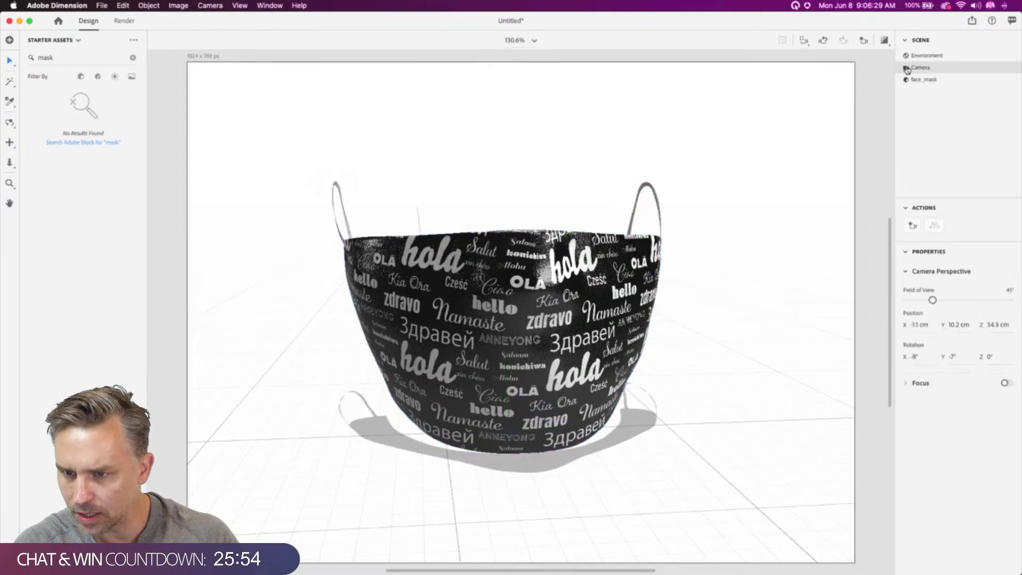
pyautogui.click(922, 81)
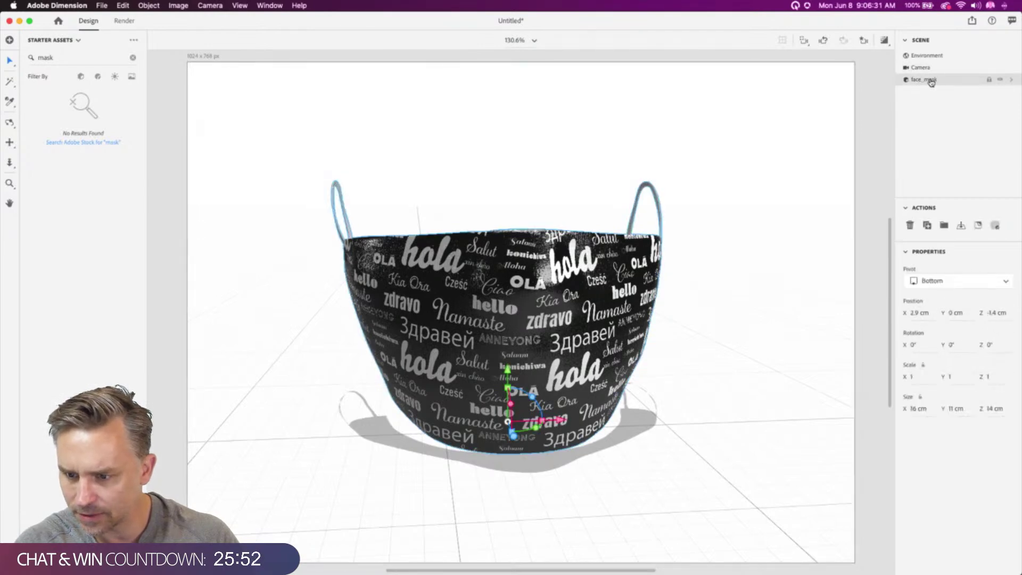
pyautogui.doubleClick(909, 81)
pyautogui.click(929, 90)
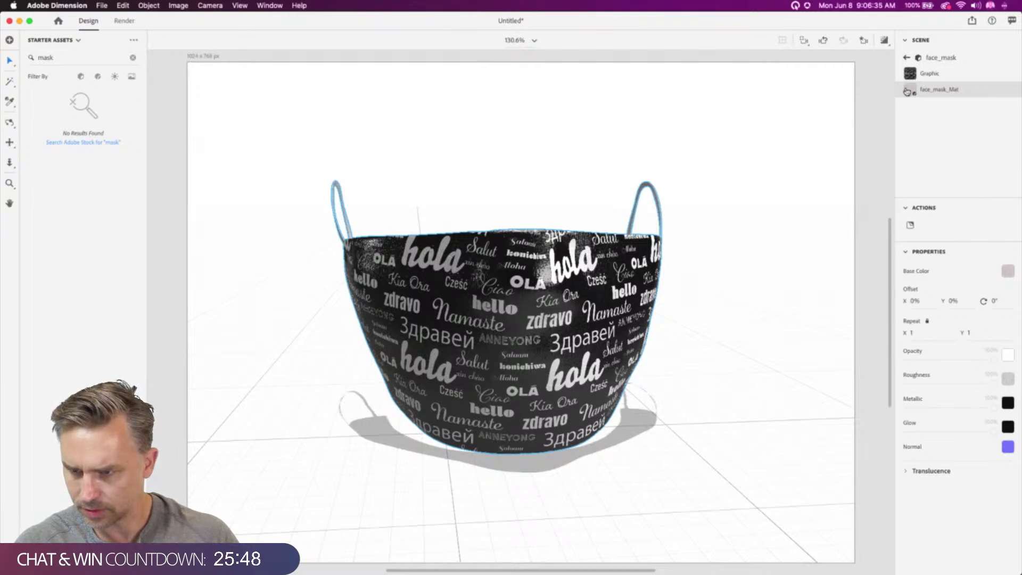
pyautogui.click(932, 75)
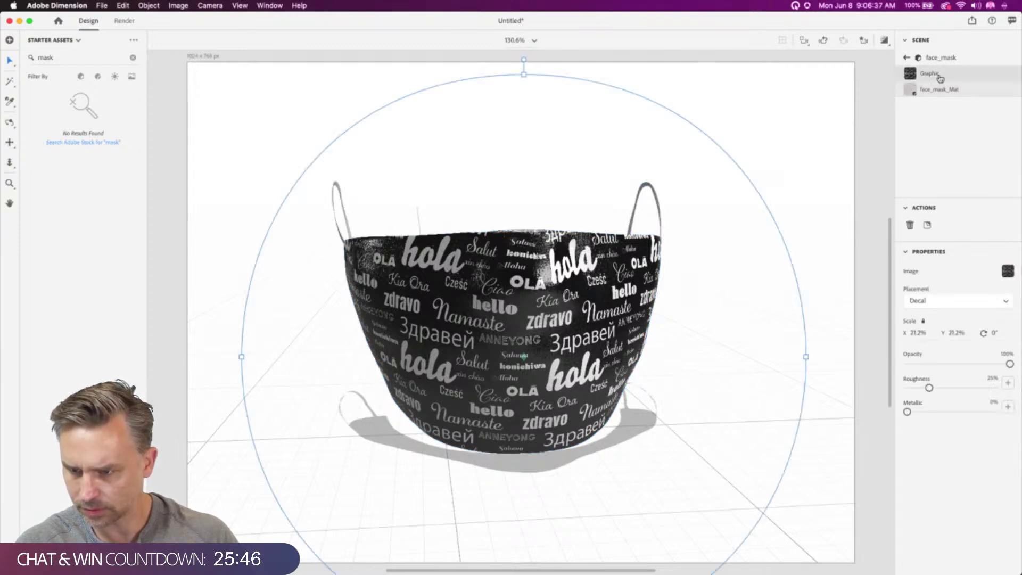
pyautogui.moveTo(930, 388); pyautogui.dragTo(1015, 393)
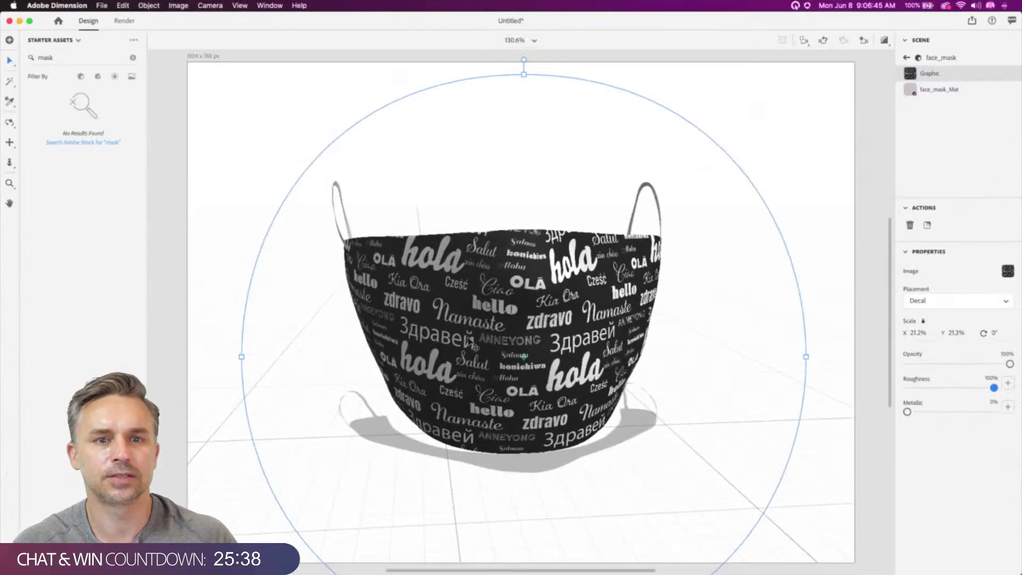
# Switch back to Chrome and place the uploaded hello.jpg pattern on Design Mask 1
pyautogui.click(19, 21)
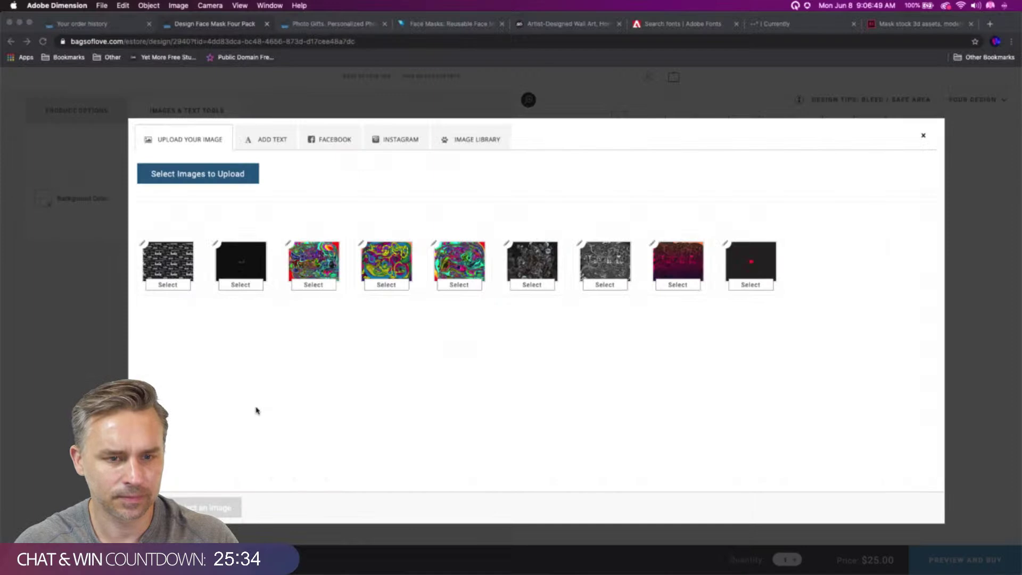
pyautogui.click(165, 264)
pyautogui.click(213, 507)
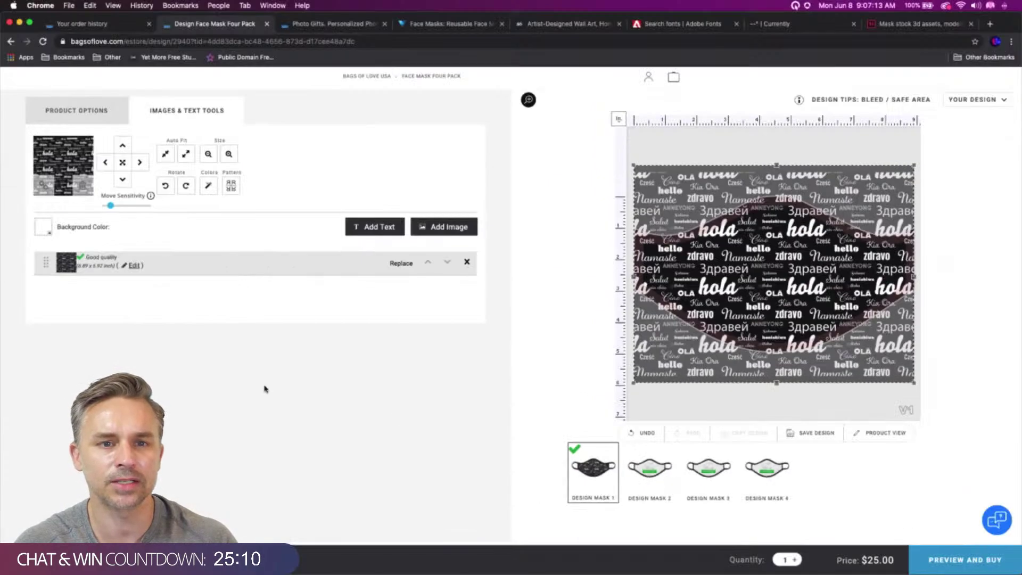
# Switch to Photoshop and hide the hello.jpg layer group in MasksBegin.psd
pyautogui.click(19, 23)
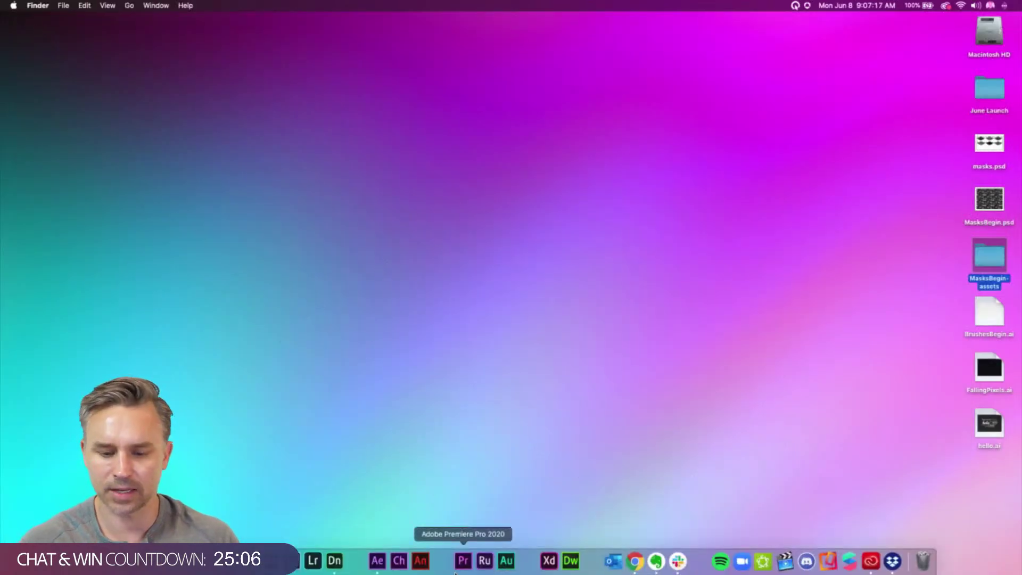
pyautogui.click(702, 454)
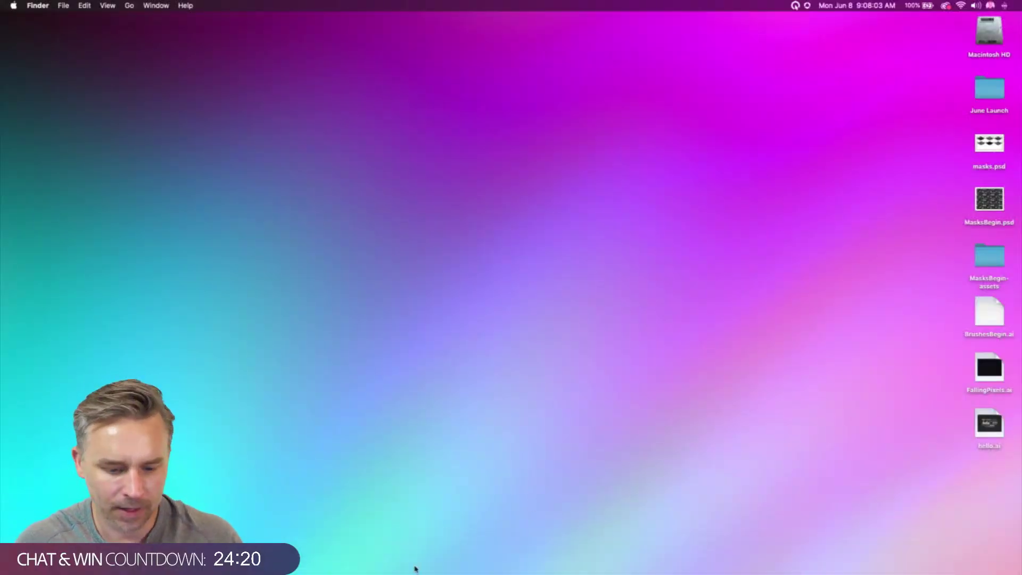
pyautogui.moveTo(432, 574)
pyautogui.click(298, 560)
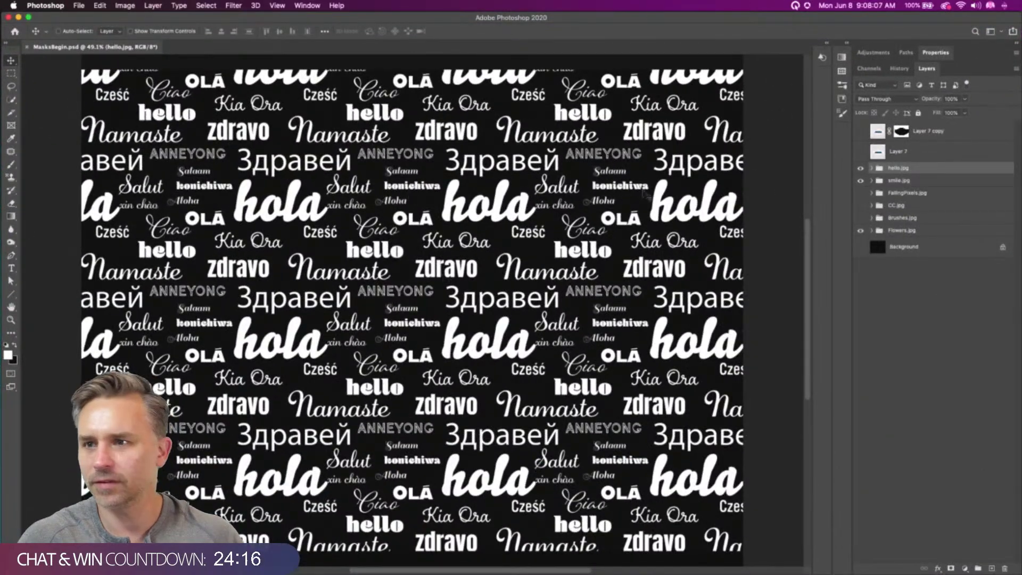
pyautogui.click(860, 168)
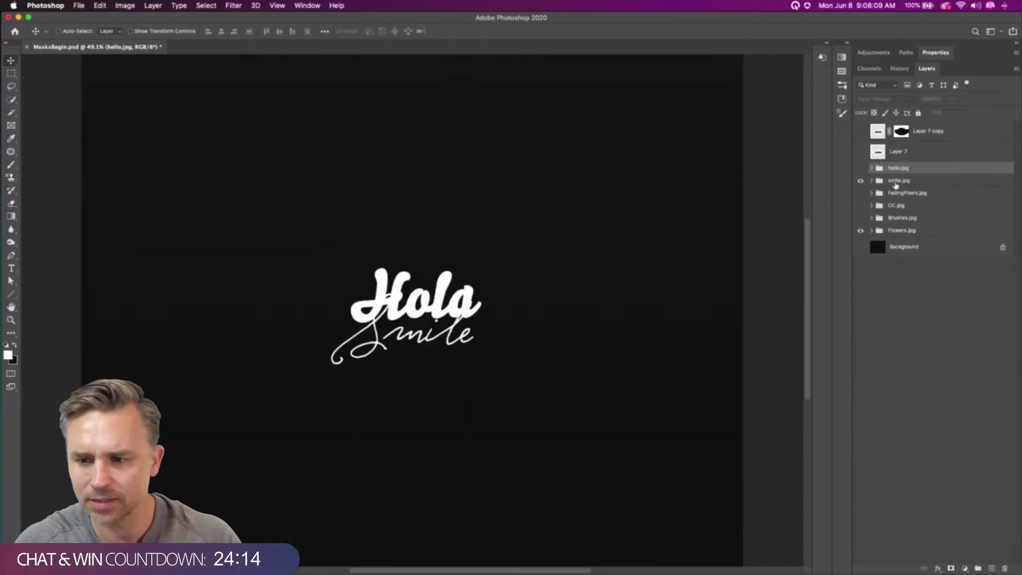
# Delete the Hola text layer from the smile.jpg group and move the Smile text slightly upward
pyautogui.click(871, 181)
pyautogui.click(892, 203)
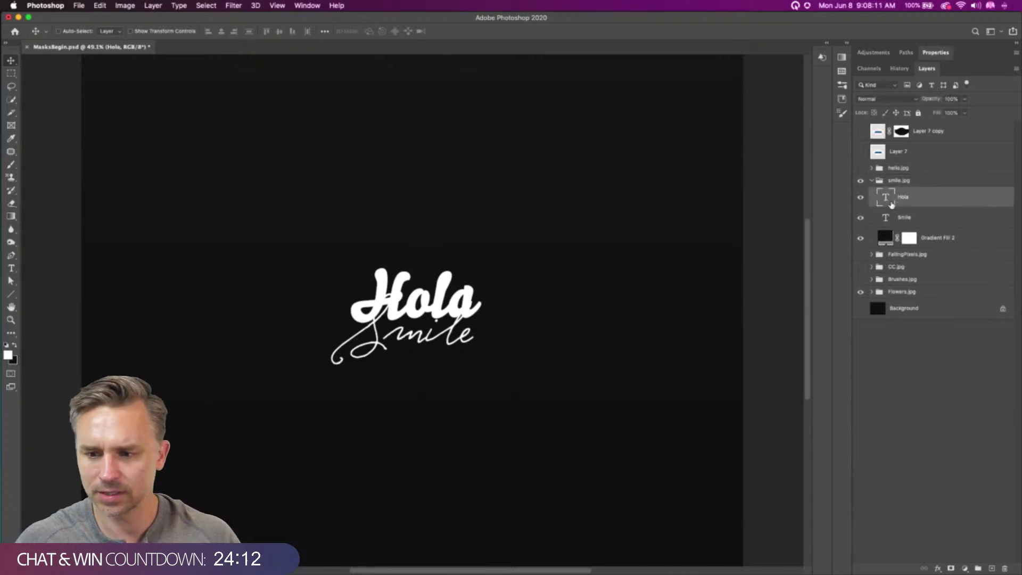
pyautogui.moveTo(918, 202); pyautogui.dragTo(1004, 568)
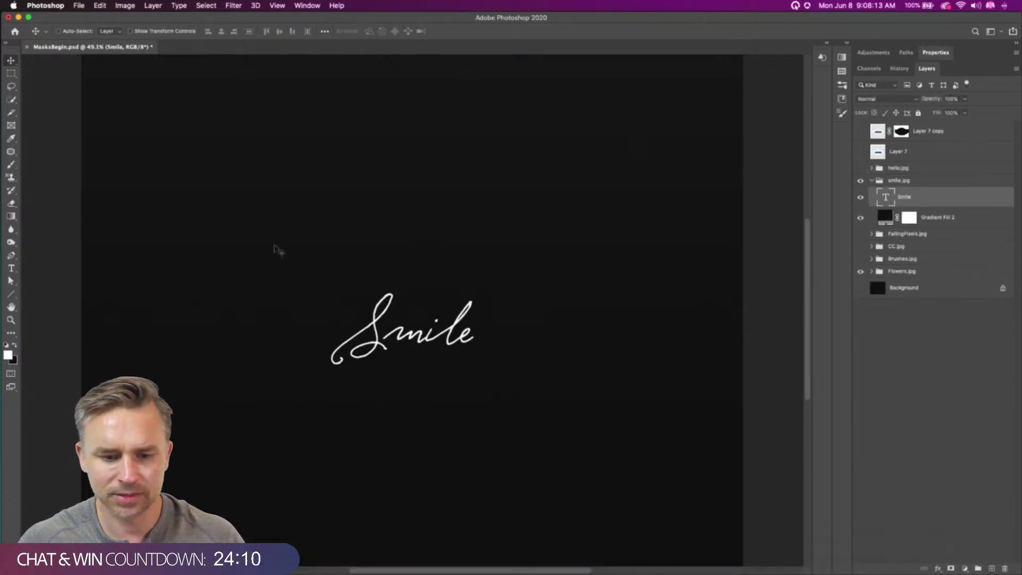
pyautogui.moveTo(363, 288); pyautogui.dragTo(360, 266)
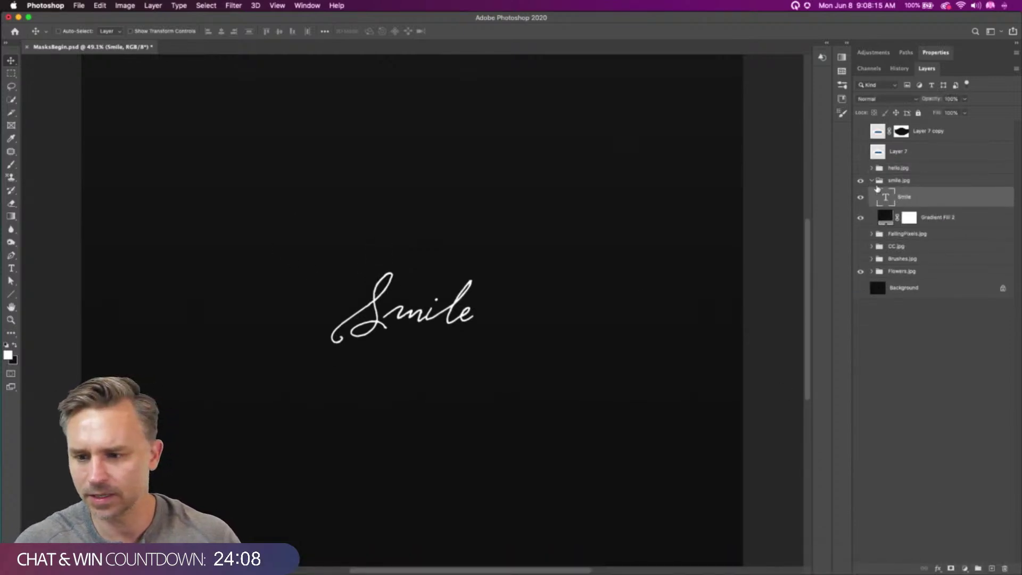
# Collapse and hide the smile.jpg group, and show and expand the CC.jpg group
pyautogui.click(872, 181)
pyautogui.click(860, 181)
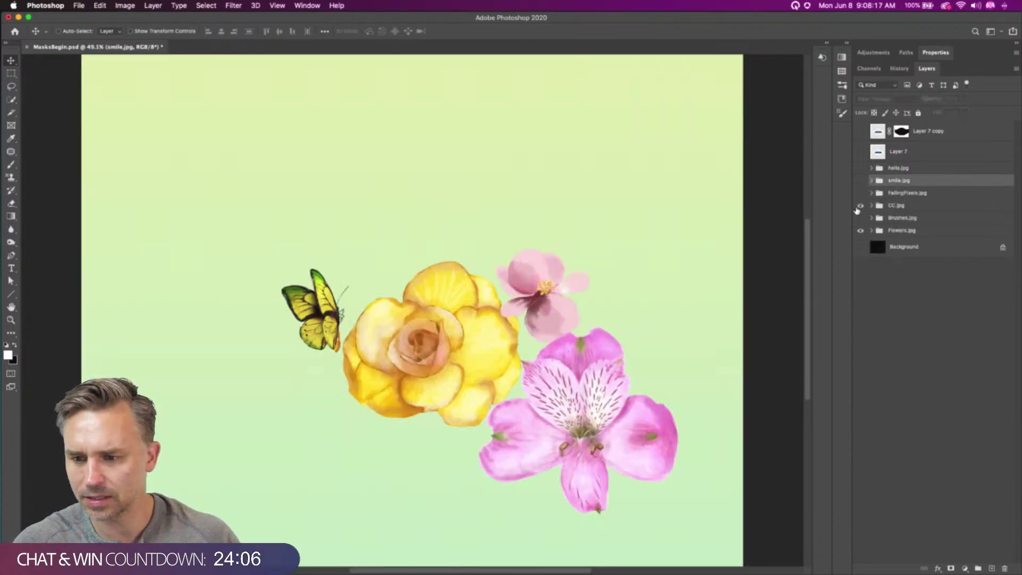
pyautogui.click(860, 205)
pyautogui.click(872, 205)
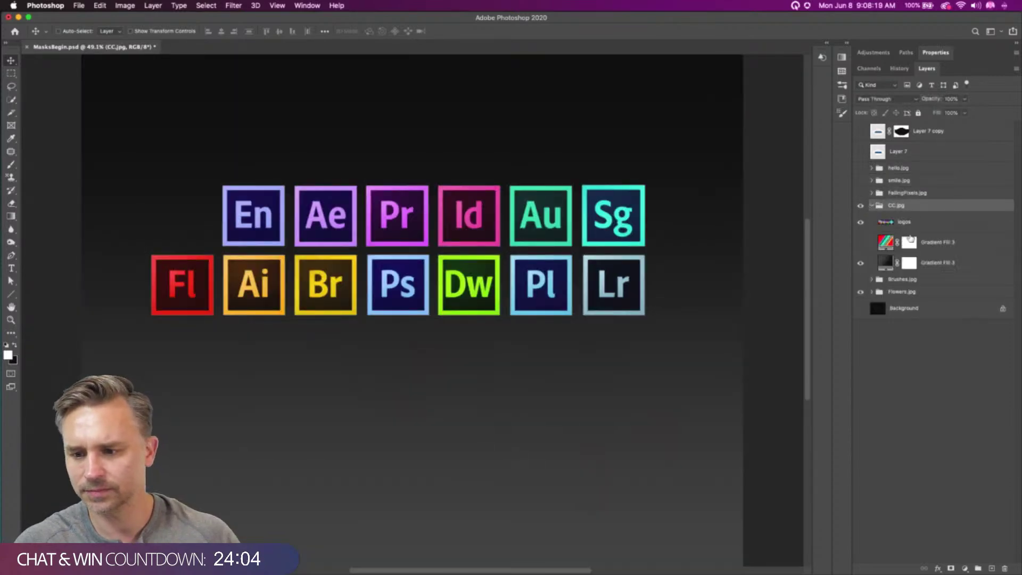
# Copy the Ps logo tile on the logos layer into the empty slot beside the En tile
pyautogui.click(913, 223)
pyautogui.press('m')
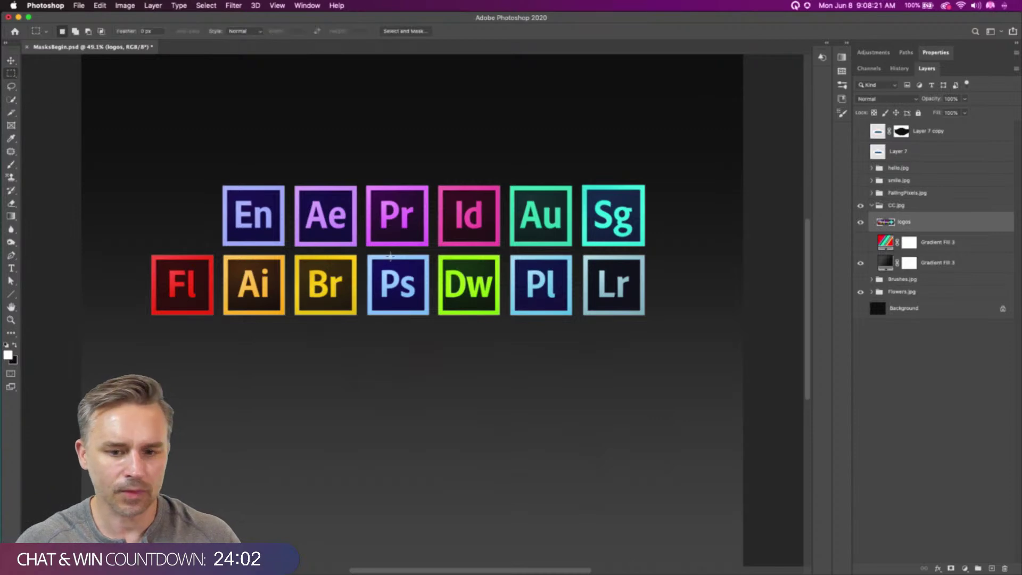
pyautogui.moveTo(360, 251); pyautogui.dragTo(431, 330)
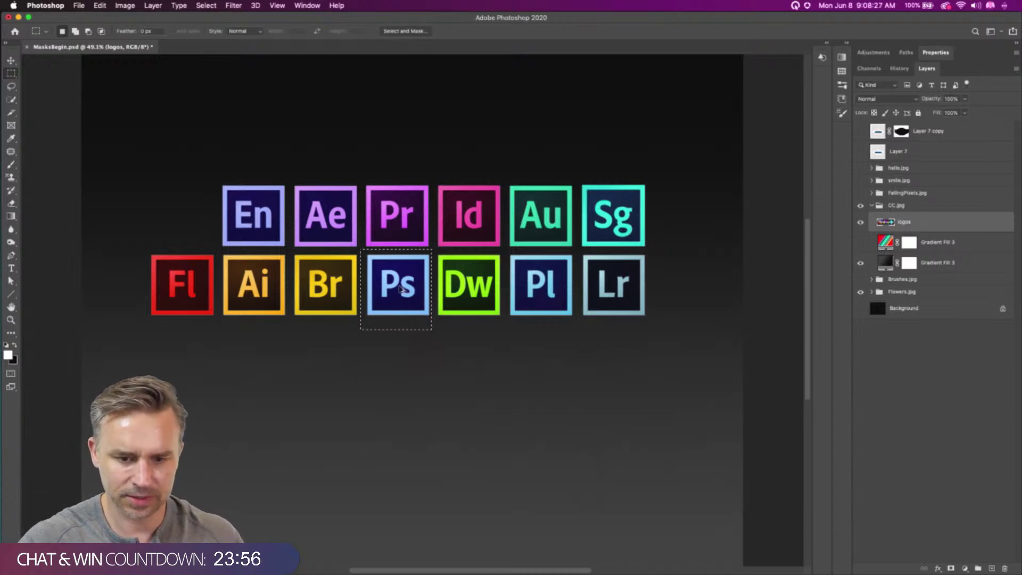
pyautogui.moveTo(400, 287); pyautogui.dragTo(183, 219)
pyautogui.click(216, 155)
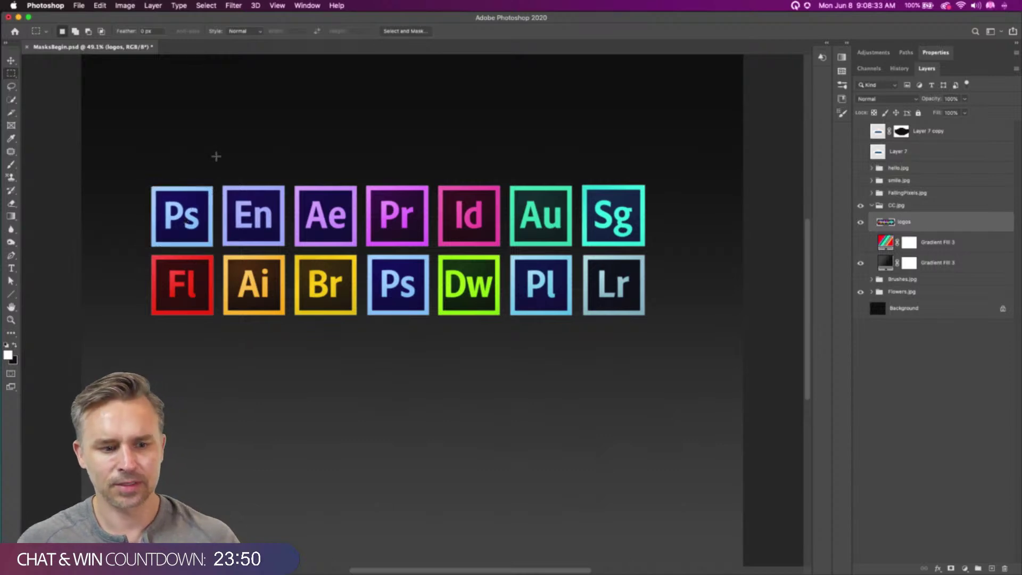
# Delete the Fl and Sg logo tiles from the logos layer
pyautogui.moveTo(137, 254); pyautogui.dragTo(217, 350)
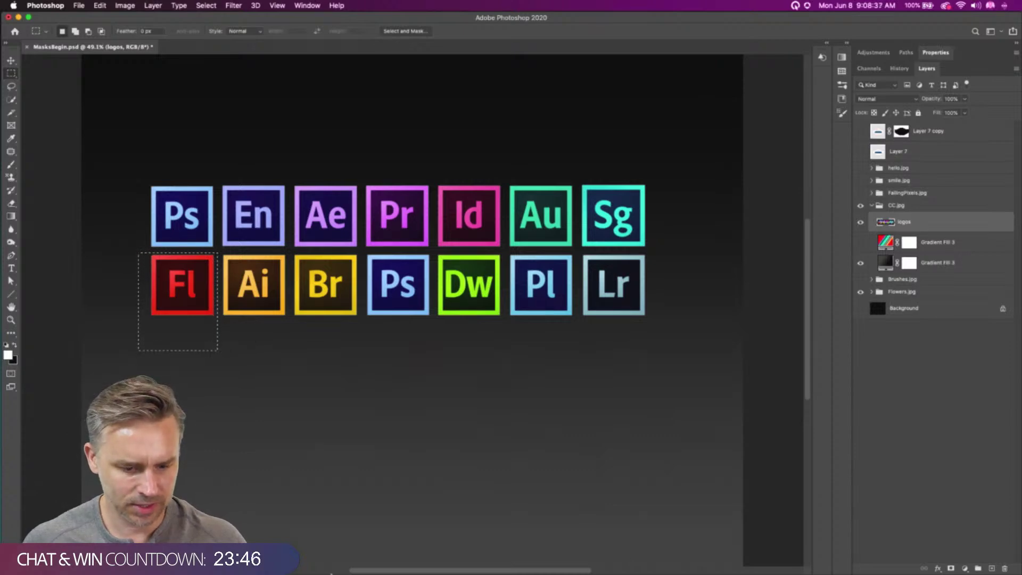
pyautogui.press('Delete')
pyautogui.hotkey('ctrl', 'd')
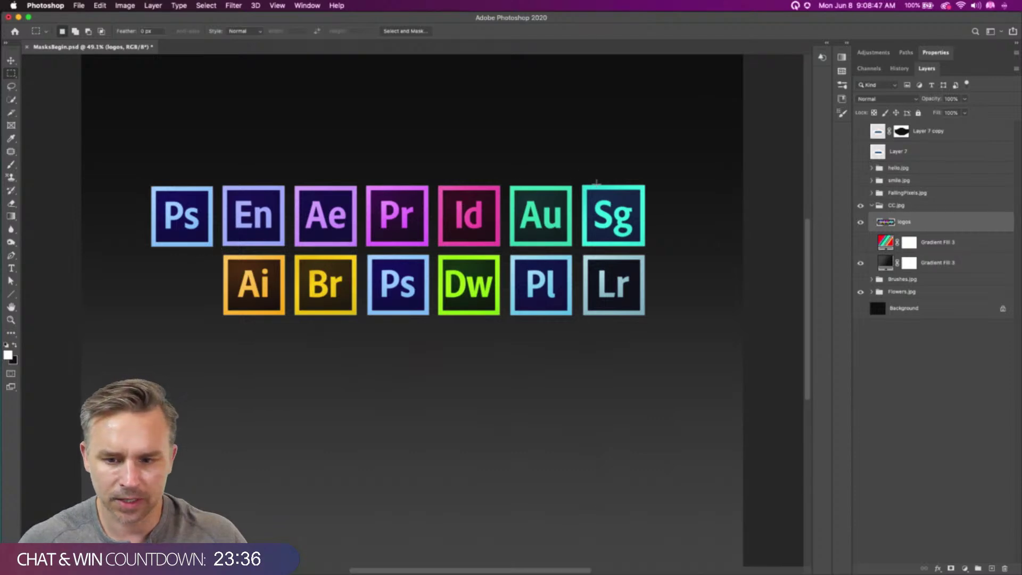
pyautogui.moveTo(577, 176); pyautogui.dragTo(663, 251)
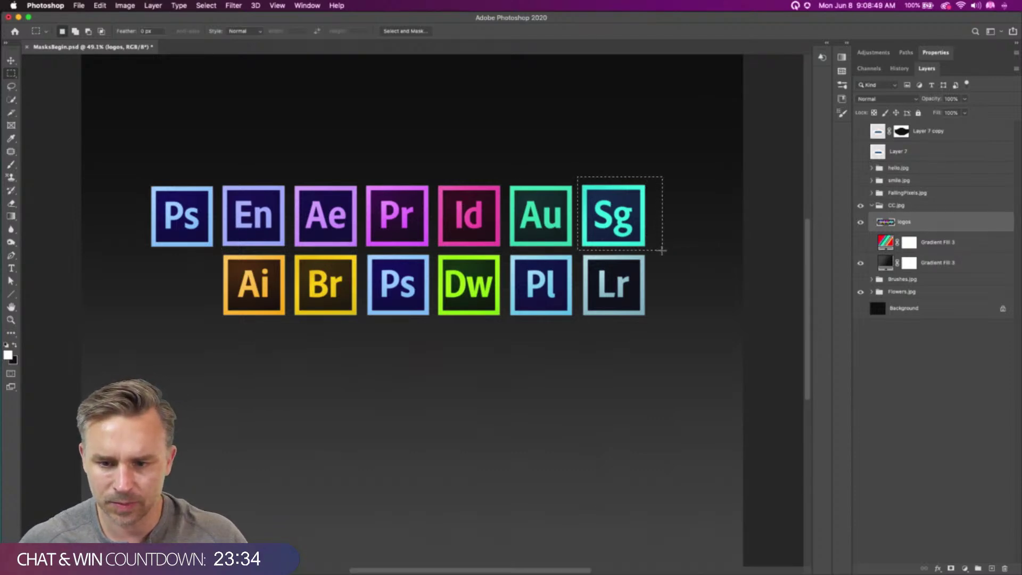
pyautogui.press('Delete')
# Fill the two gaps in the logo grid with copies of the Ai tile beside Au and the Lr tile below Ps
pyautogui.moveTo(211, 250); pyautogui.dragTo(288, 339)
pyautogui.moveTo(242, 304); pyautogui.dragTo(663, 336)
pyautogui.moveTo(597, 293); pyautogui.dragTo(168, 312)
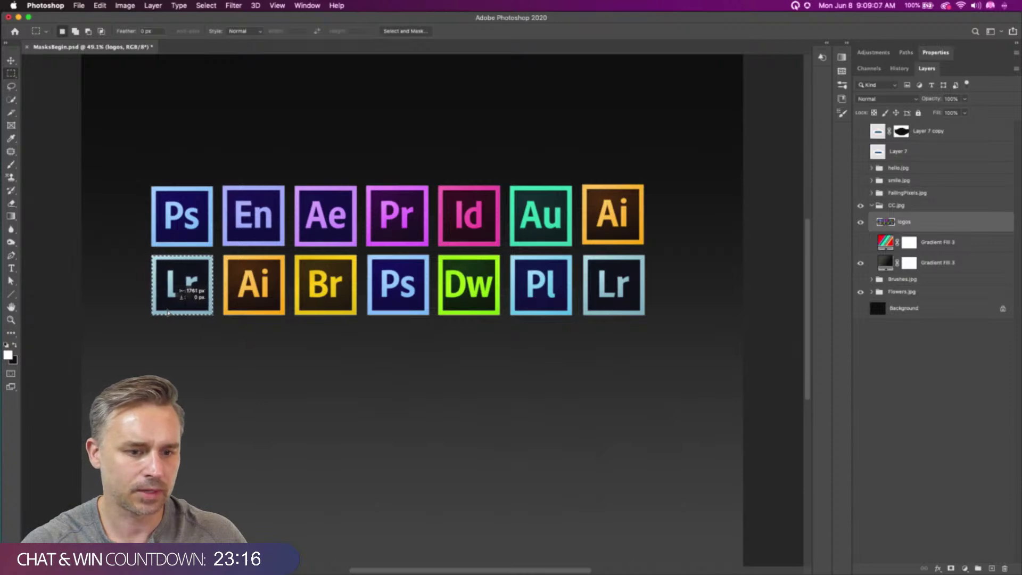
pyautogui.hotkey('ctrl', 'd')
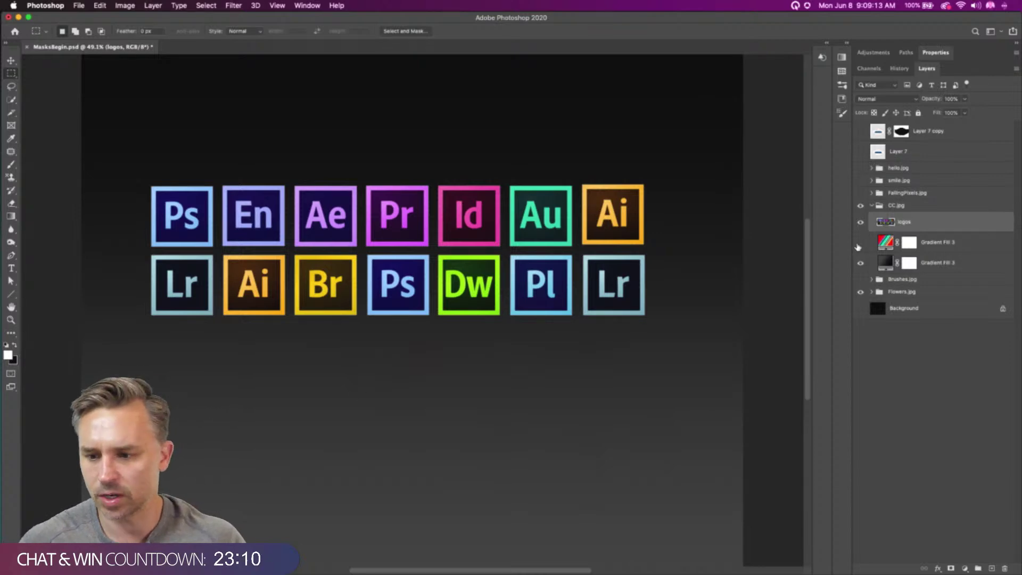
# Apply the Legacy Gradients rainbow Spectrum preset to the dark Gradient Fill 3 layer beneath the logos
pyautogui.click(929, 266)
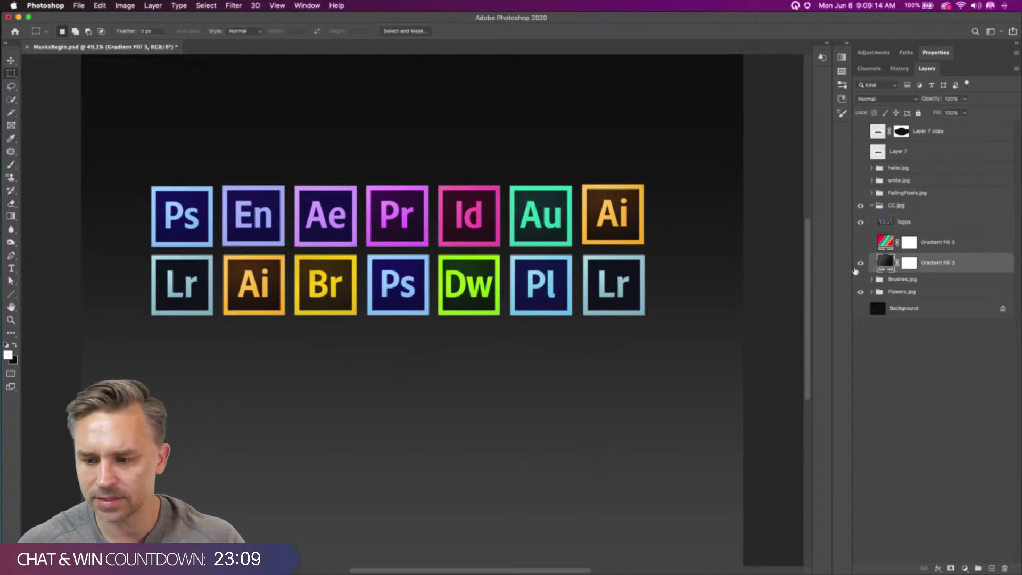
pyautogui.click(848, 44)
pyautogui.click(627, 52)
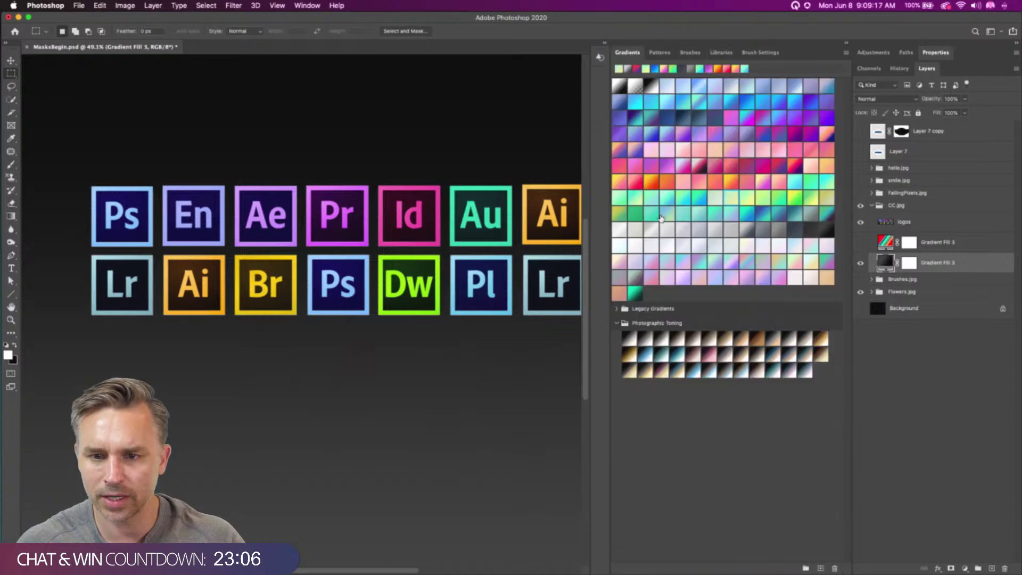
pyautogui.click(617, 309)
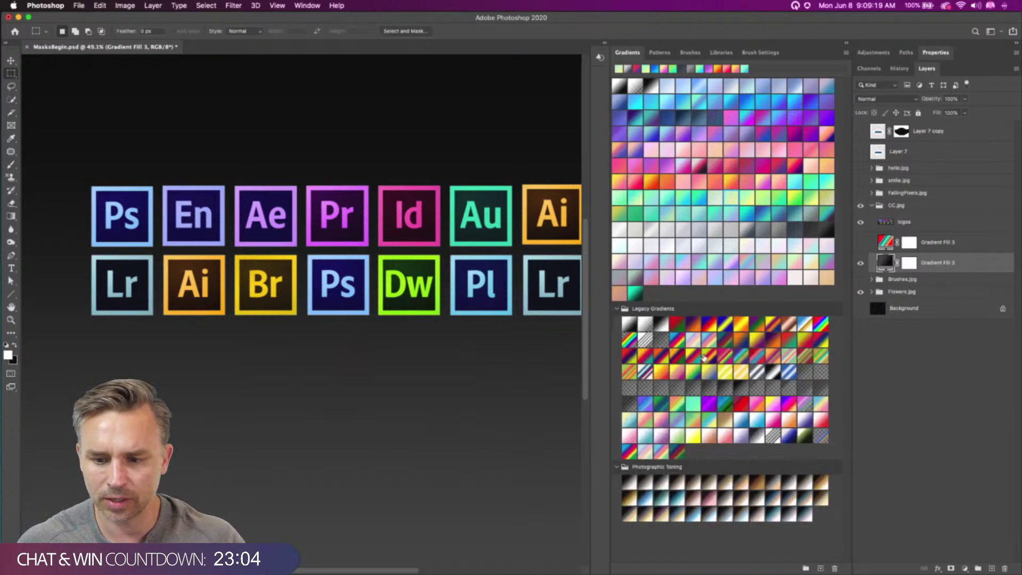
pyautogui.click(708, 325)
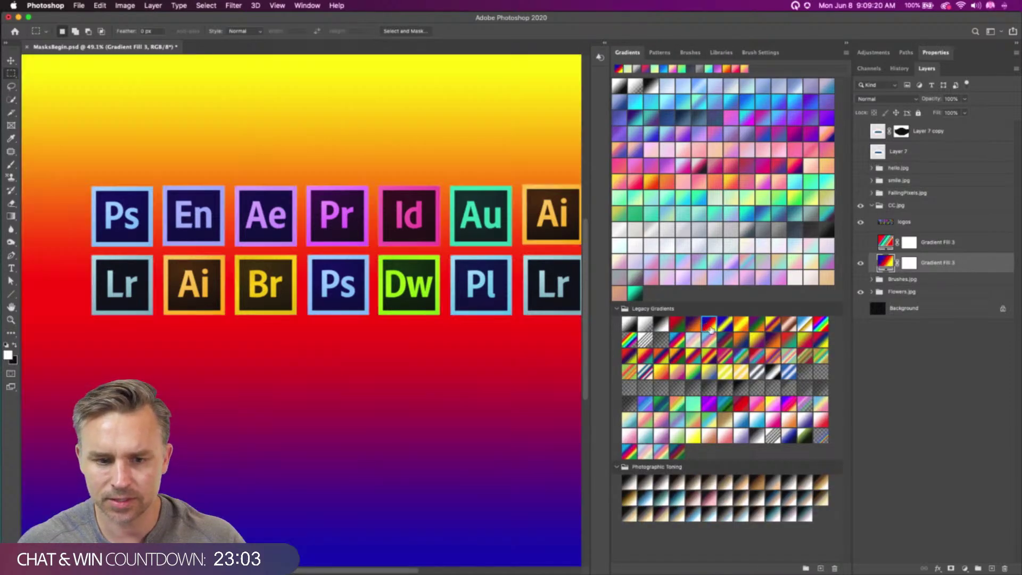
pyautogui.click(821, 323)
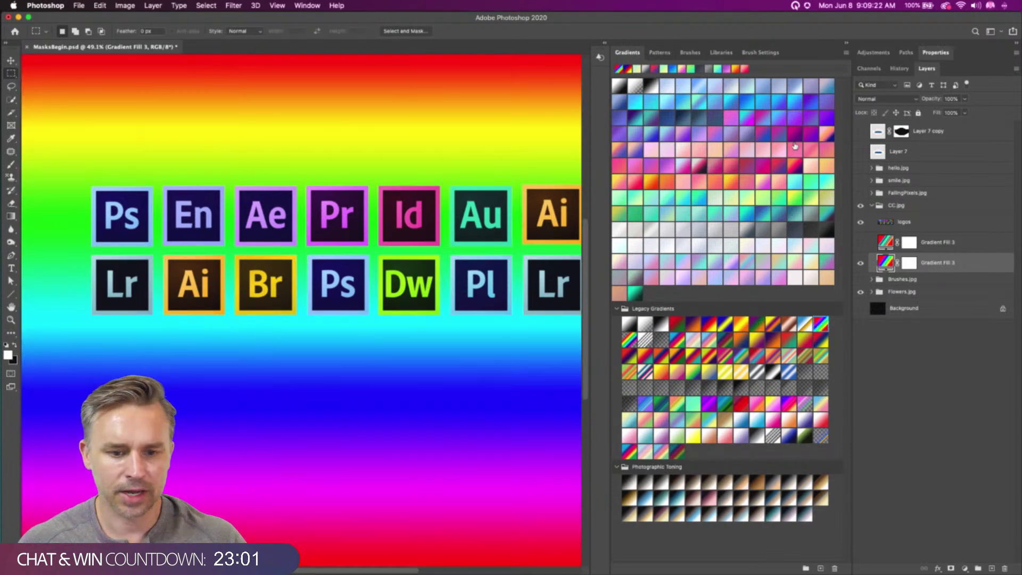
pyautogui.click(847, 44)
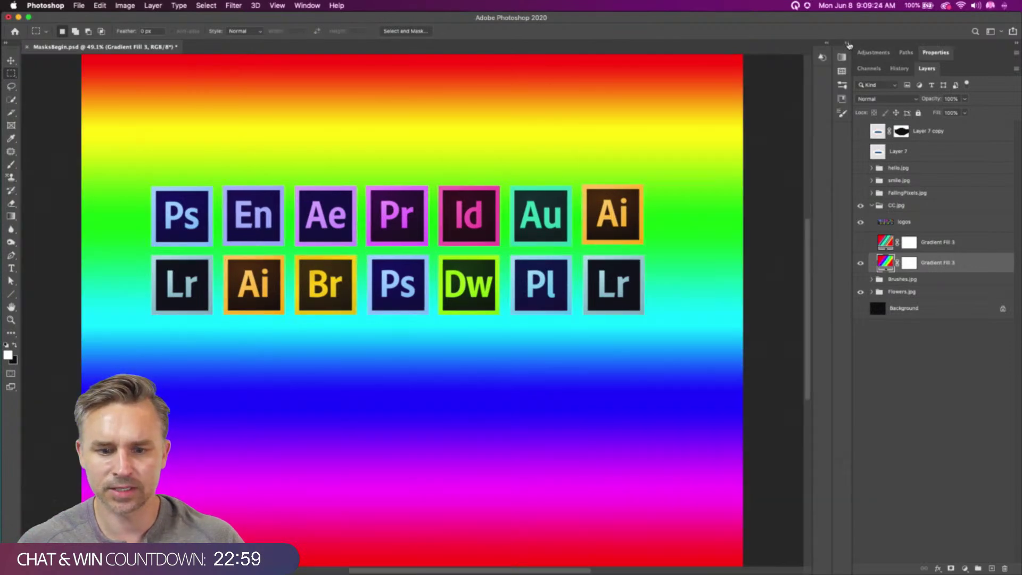
# Set the rainbow gradient fill's angle to -45° and its scale to 67%
pyautogui.doubleClick(882, 262)
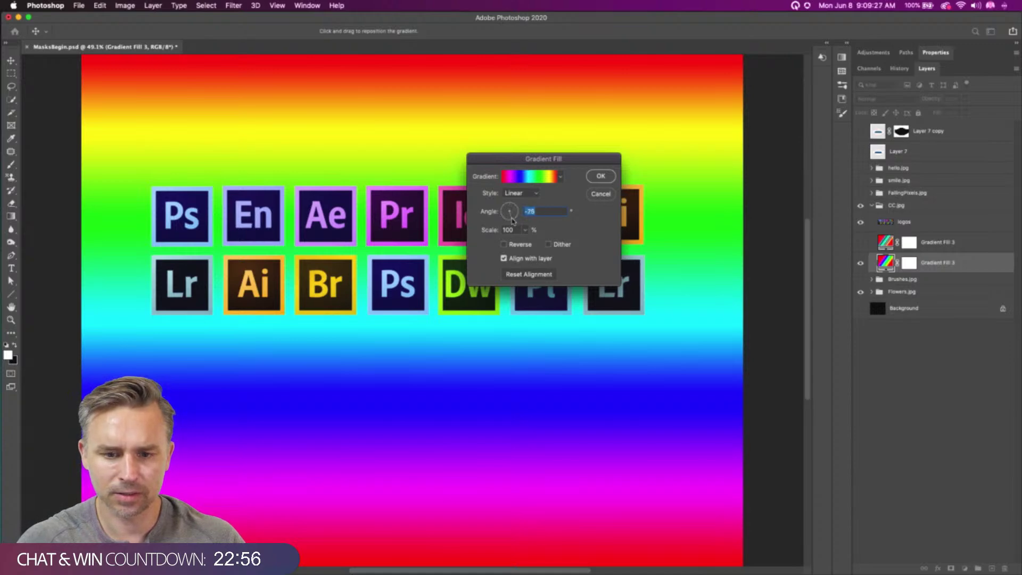
pyautogui.moveTo(512, 221); pyautogui.dragTo(515, 226)
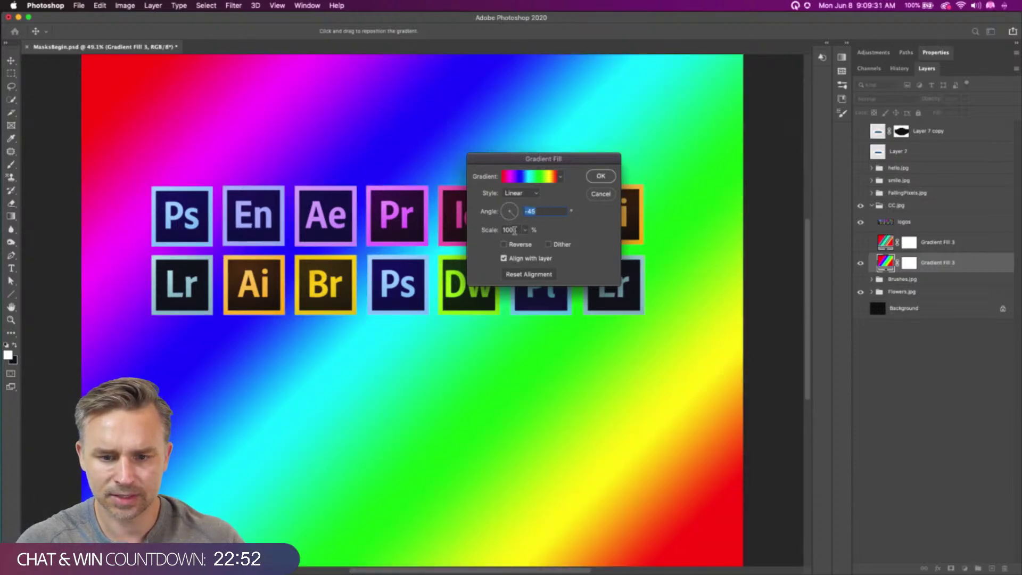
pyautogui.click(525, 229)
pyautogui.moveTo(528, 243); pyautogui.dragTo(522, 244)
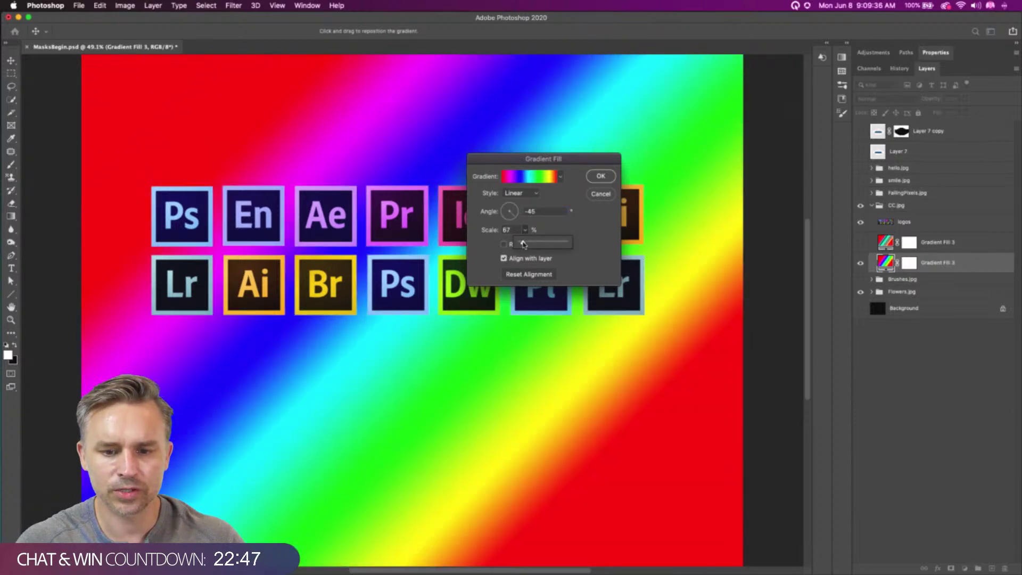
pyautogui.moveTo(525, 244); pyautogui.dragTo(523, 244)
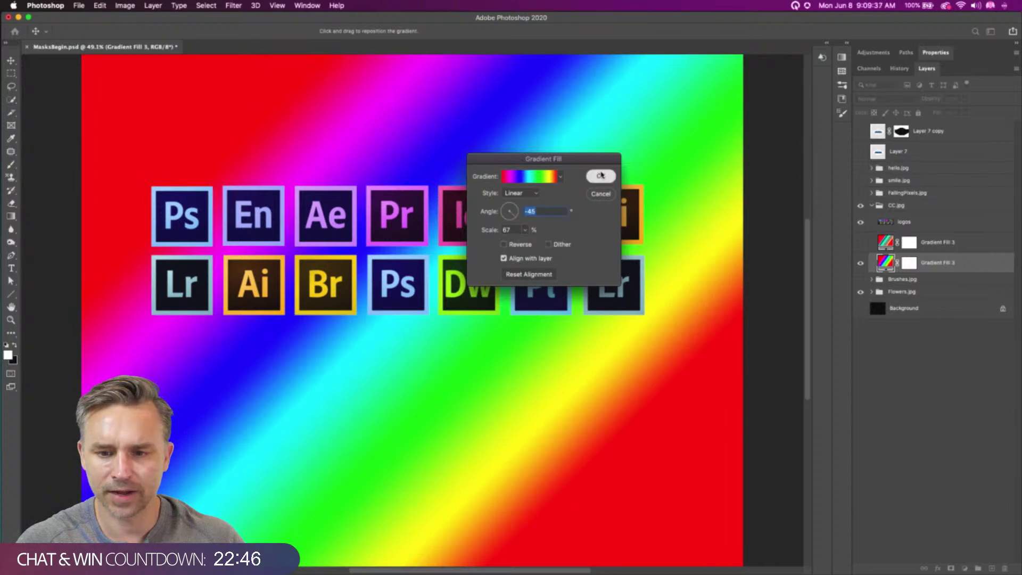
pyautogui.click(600, 175)
# Open the rainbow fill's gradient for editing and choose the Spectrum preset from Legacy Gradients
pyautogui.doubleClick(886, 263)
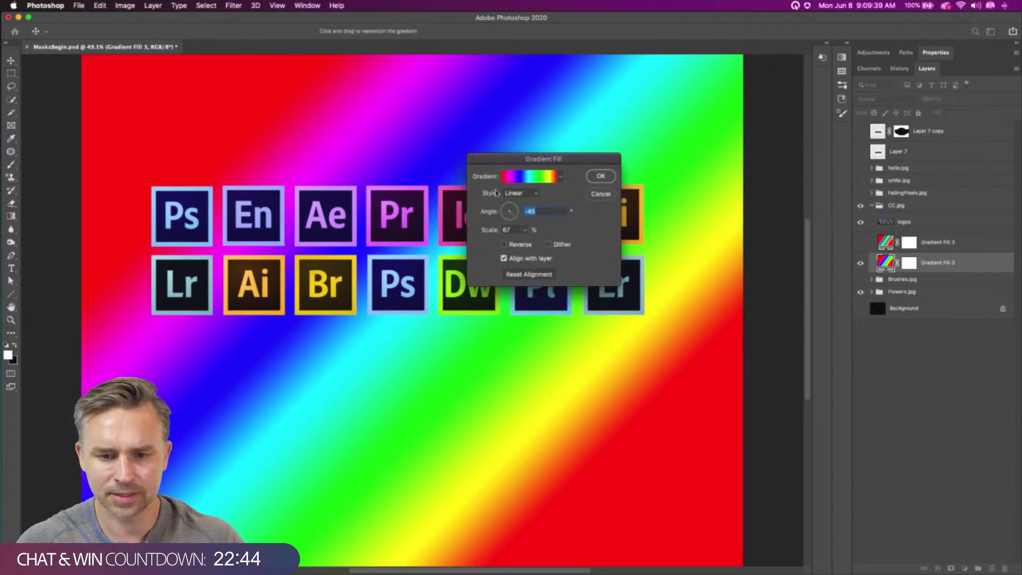
pyautogui.click(504, 177)
pyautogui.click(500, 176)
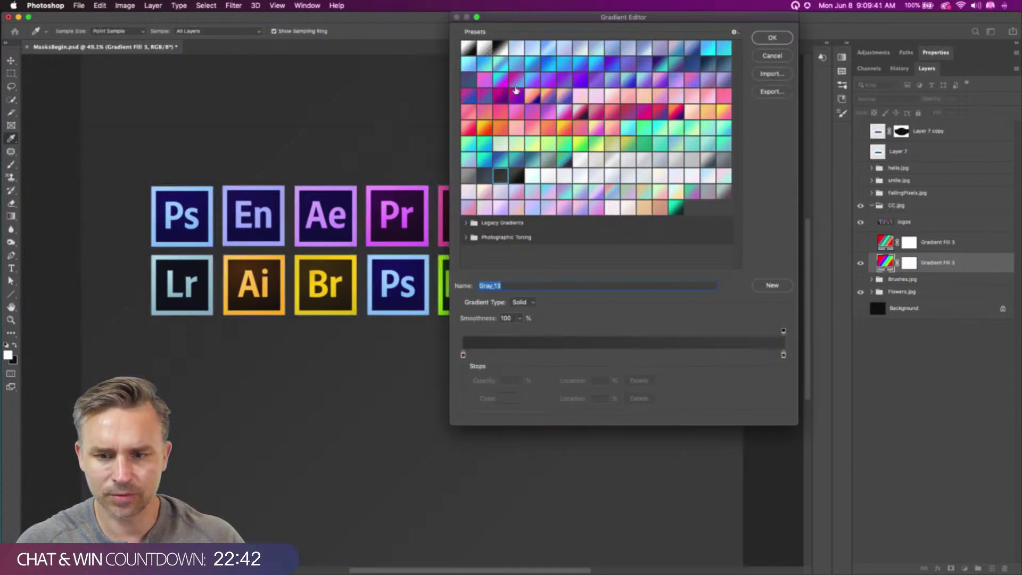
pyautogui.click(467, 224)
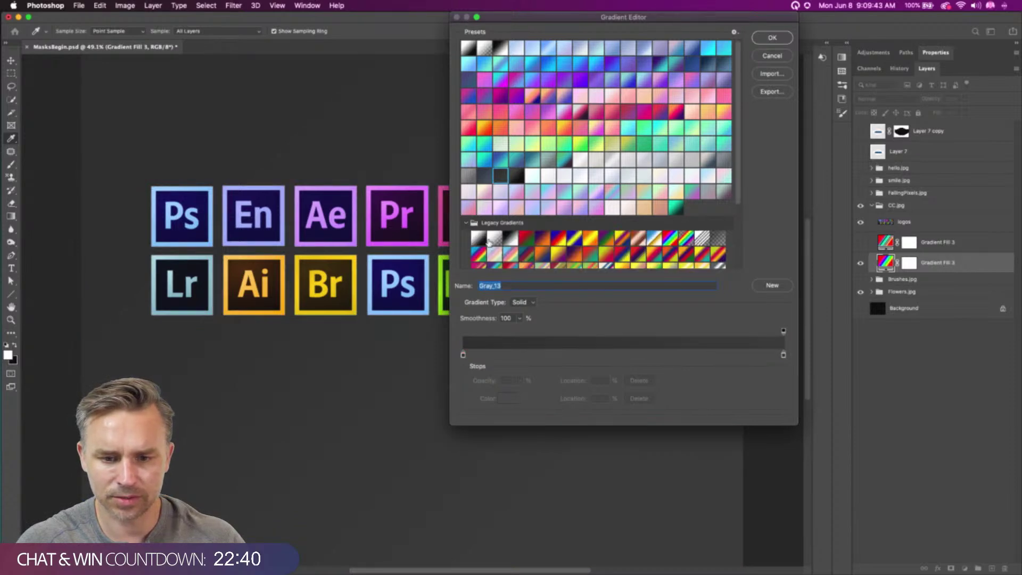
pyautogui.click(670, 239)
pyautogui.click(626, 332)
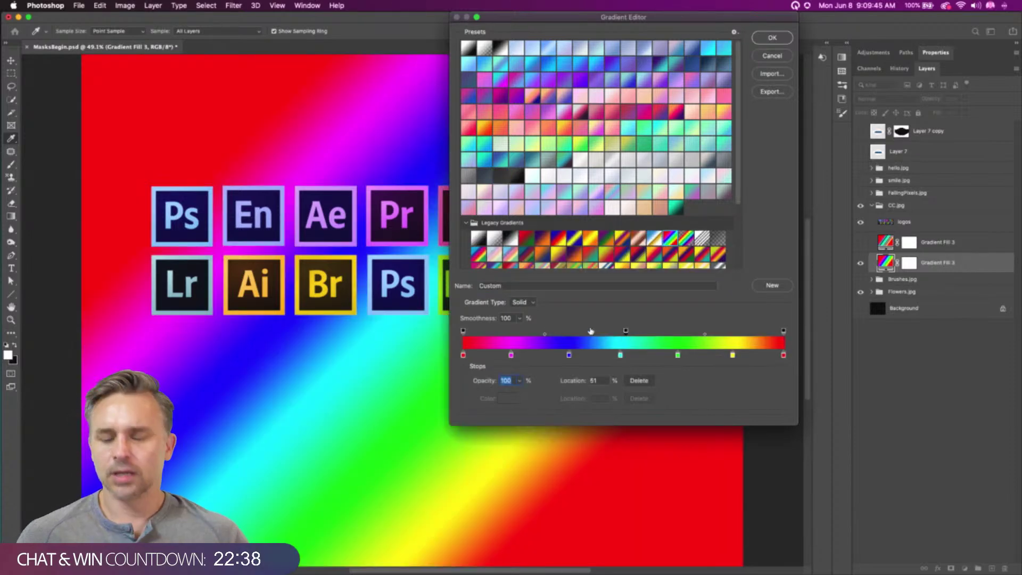
pyautogui.press('super+z')
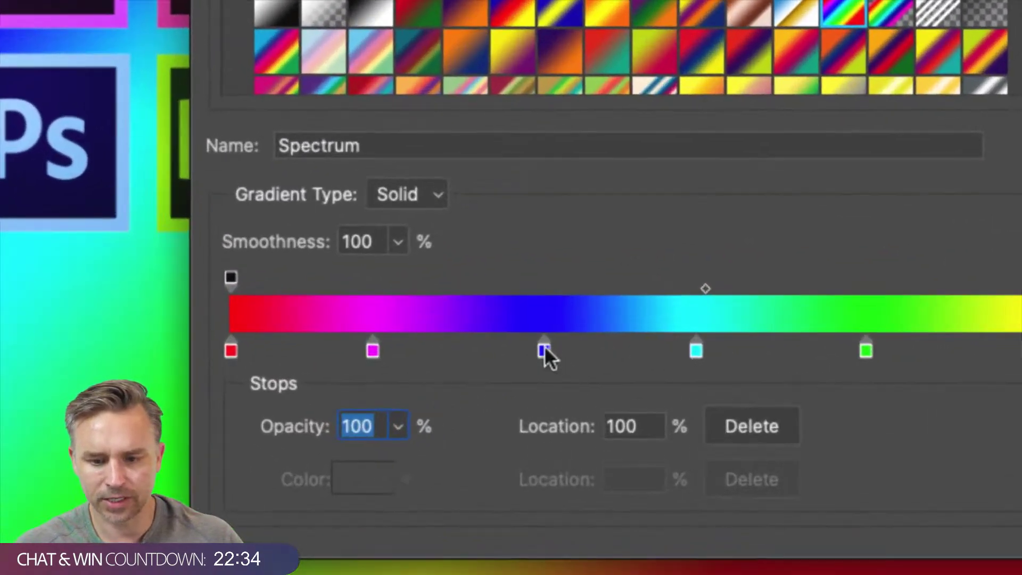
pyautogui.click(569, 354)
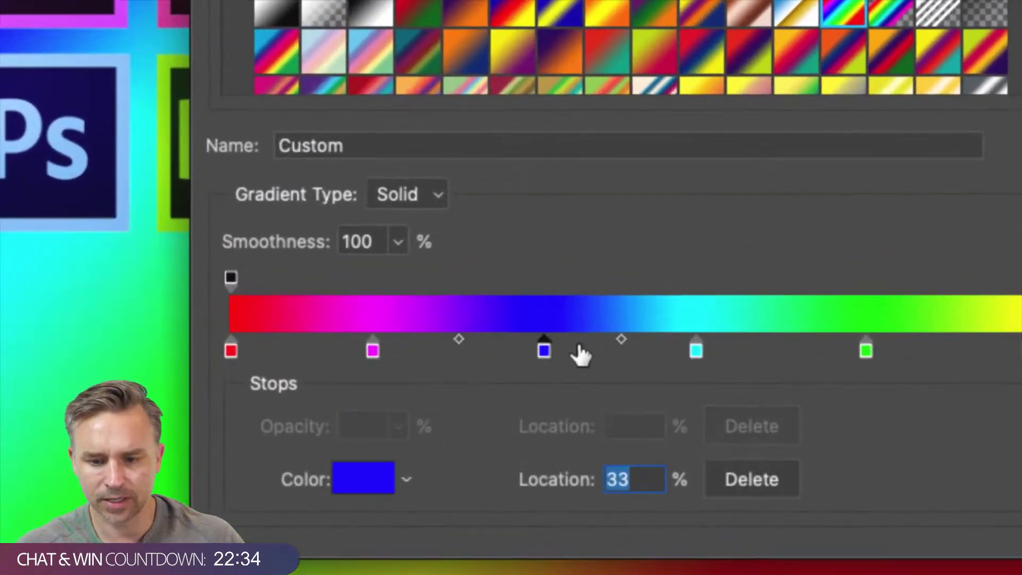
pyautogui.moveTo(621, 341)
pyautogui.mouseDown()
pyautogui.moveTo(662, 346)
pyautogui.moveTo(609, 353)
pyautogui.moveTo(684, 351)
pyautogui.moveTo(633, 353)
pyautogui.mouseUp()
pyautogui.moveTo(710, 349); pyautogui.dragTo(779, 398)
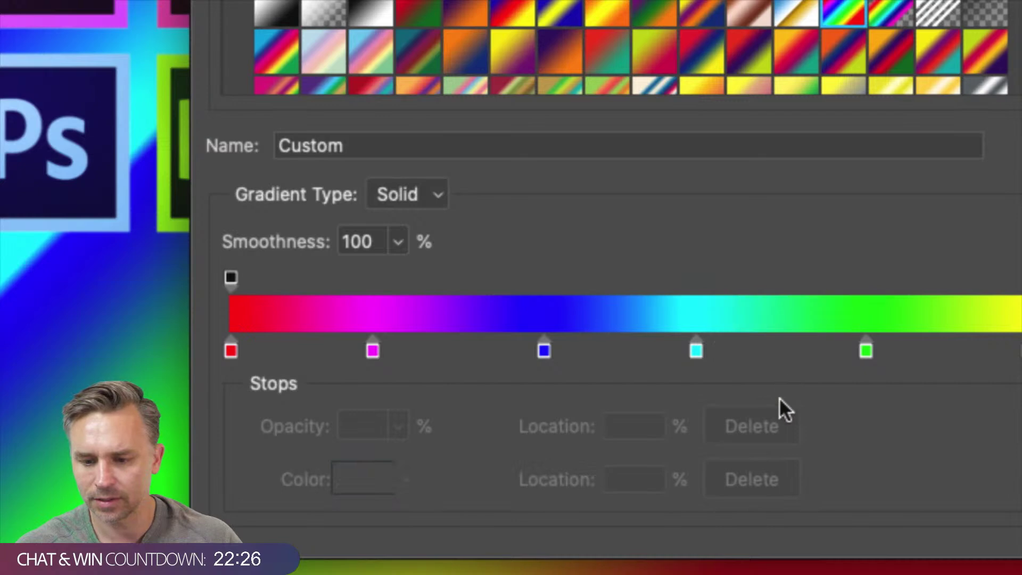
# Create solid cyan and green bands by adding a second cyan stop and placing green stops at 62% and 77%
pyautogui.click(694, 350)
pyautogui.moveTo(701, 348); pyautogui.dragTo(812, 348)
pyautogui.click(867, 351)
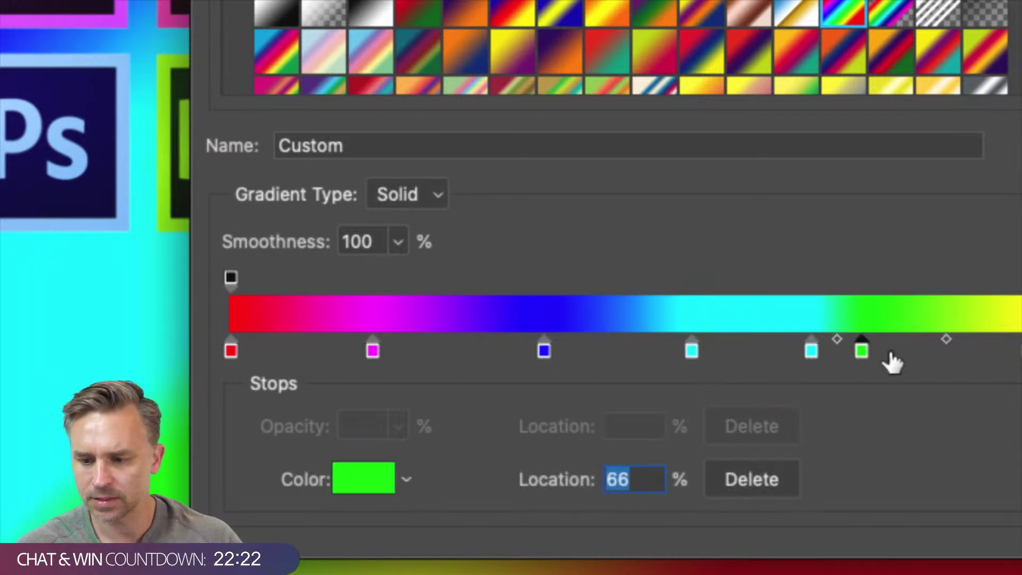
pyautogui.click(914, 352)
pyautogui.moveTo(913, 350); pyautogui.dragTo(960, 351)
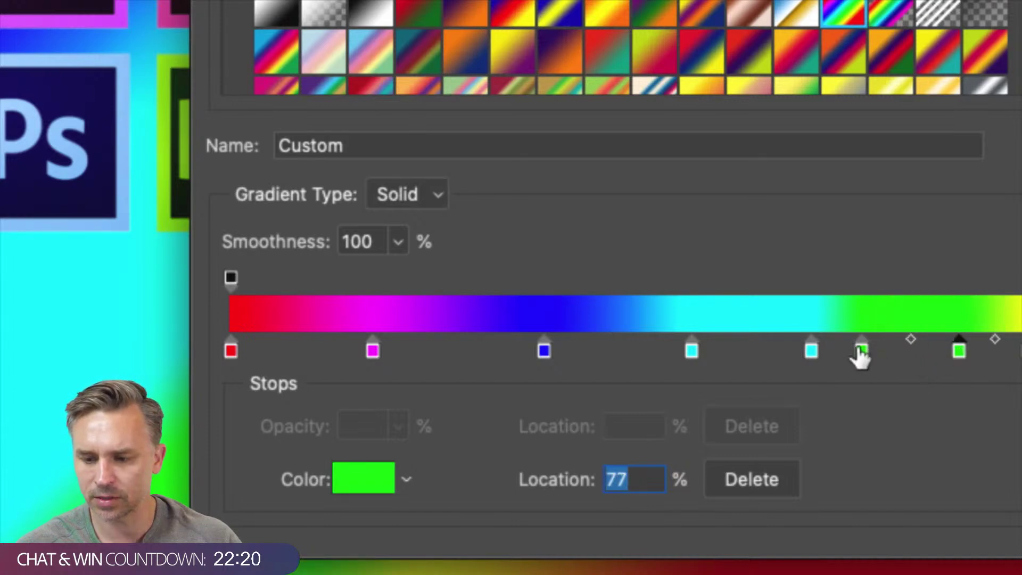
pyautogui.moveTo(862, 352); pyautogui.dragTo(818, 351)
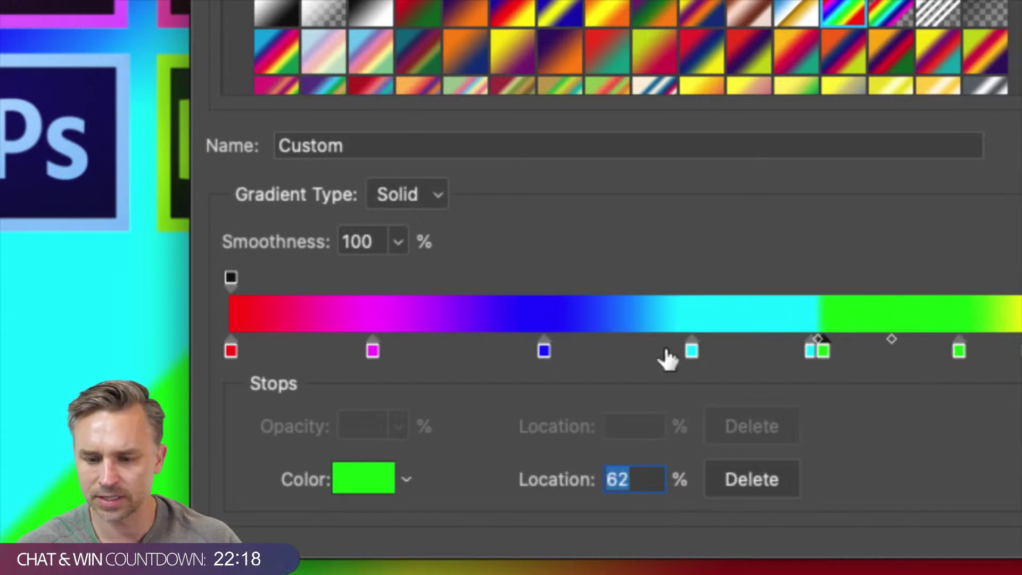
# Widen the solid blue band by adding a second blue stop beside cyan and moving the original toward magenta
pyautogui.click(555, 352)
pyautogui.press('super+z')
pyautogui.click(544, 352)
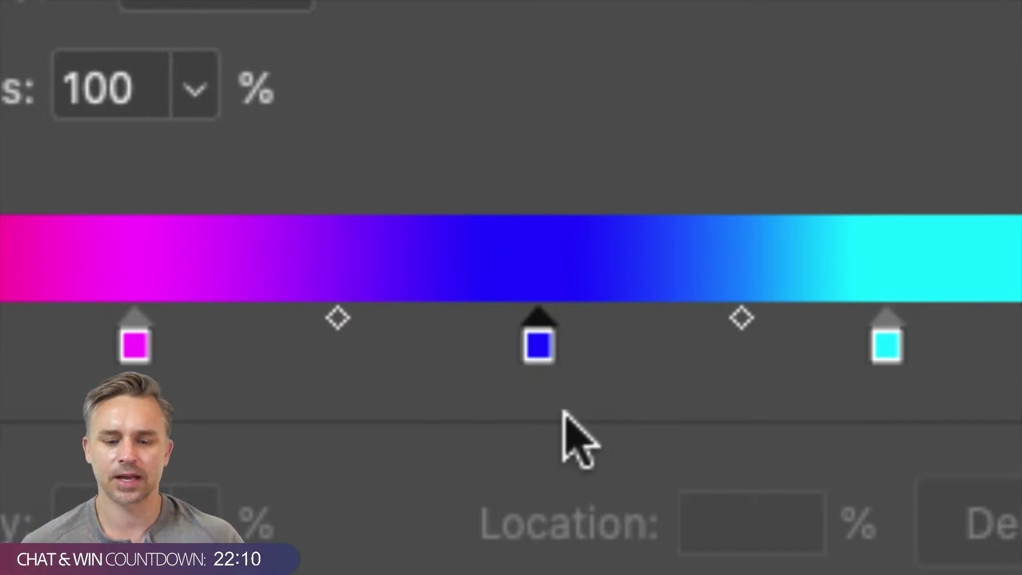
pyautogui.click(742, 346)
pyautogui.moveTo(744, 343); pyautogui.dragTo(835, 353)
pyautogui.moveTo(539, 349); pyautogui.dragTo(305, 346)
pyautogui.moveTo(218, 318); pyautogui.dragTo(290, 320)
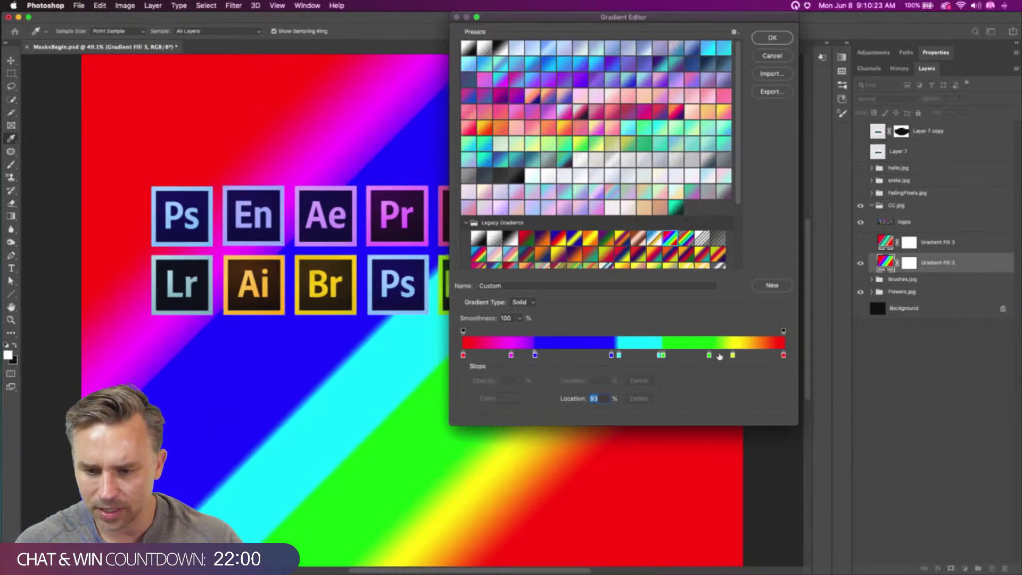
# Form a solid yellow band with a second yellow stop, add a magenta stop at 2%, and accept the edited gradient
pyautogui.moveTo(733, 355)
pyautogui.mouseDown()
pyautogui.moveTo(715, 358)
pyautogui.moveTo(769, 353)
pyautogui.moveTo(740, 356)
pyautogui.mouseUp()
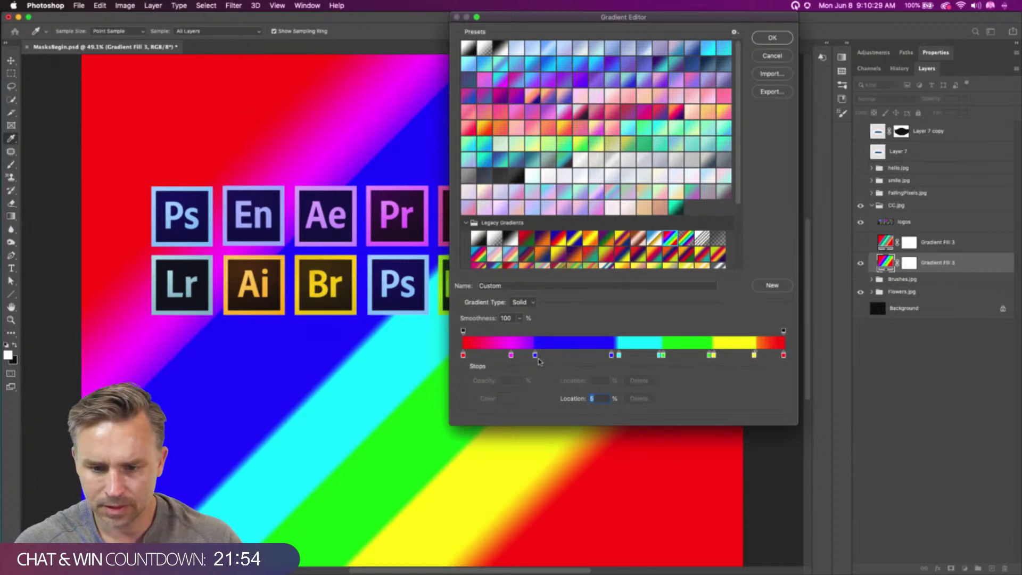
pyautogui.click(510, 355)
pyautogui.moveTo(510, 355); pyautogui.dragTo(470, 359)
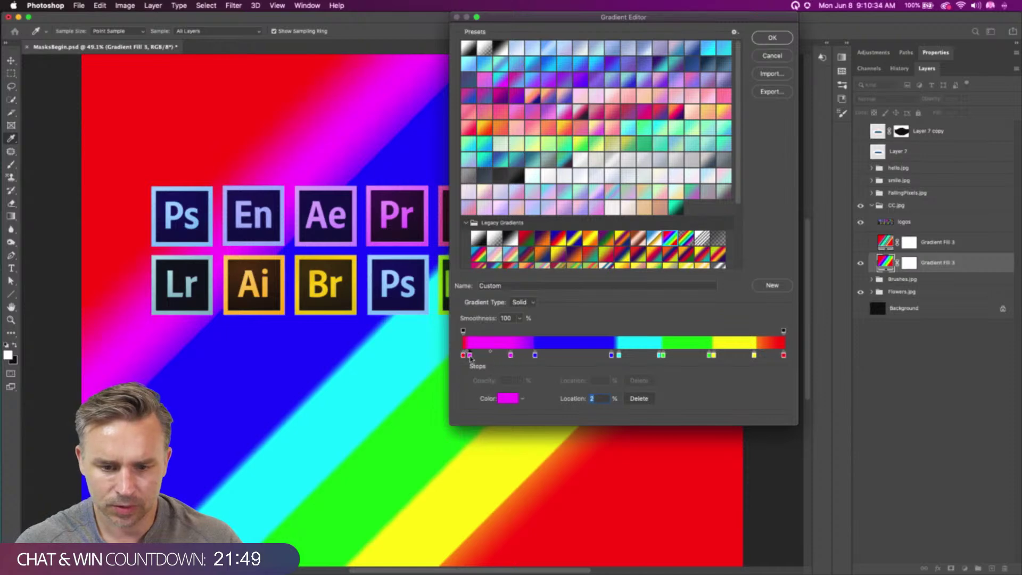
pyautogui.click(772, 39)
# Change the rainbow gradient fill's style to Reflected and accept it
pyautogui.click(510, 194)
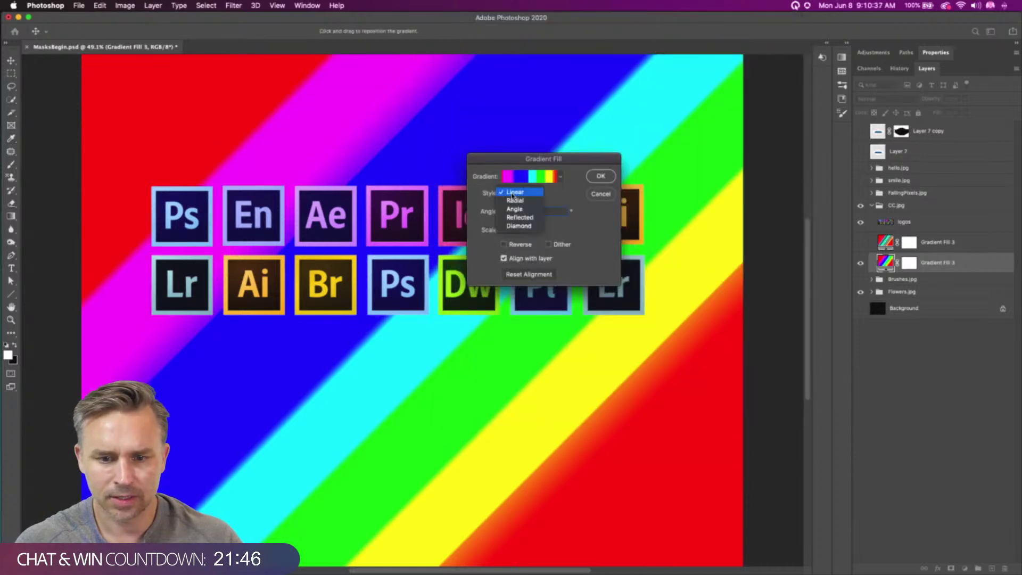
pyautogui.click(525, 217)
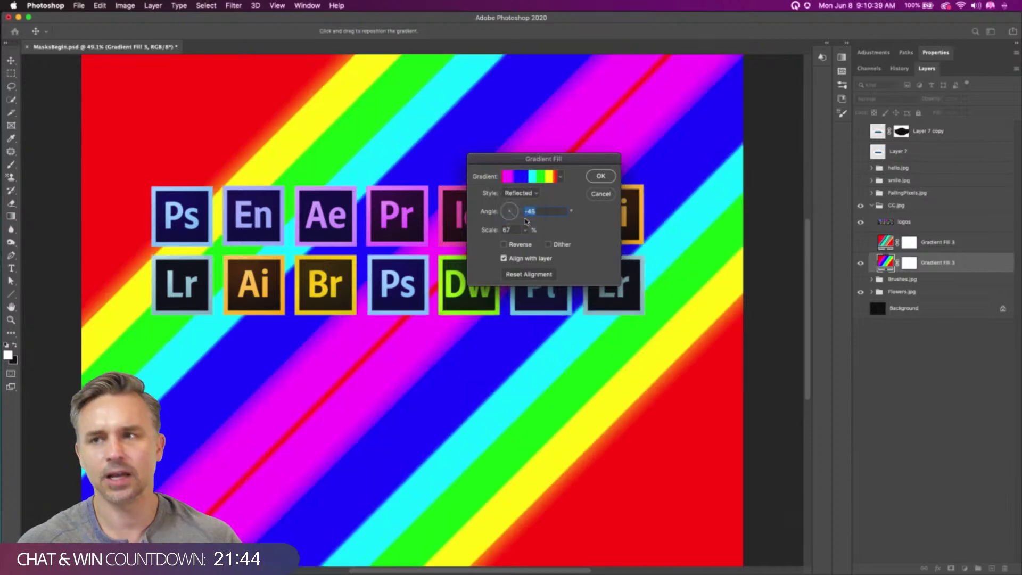
pyautogui.click(603, 177)
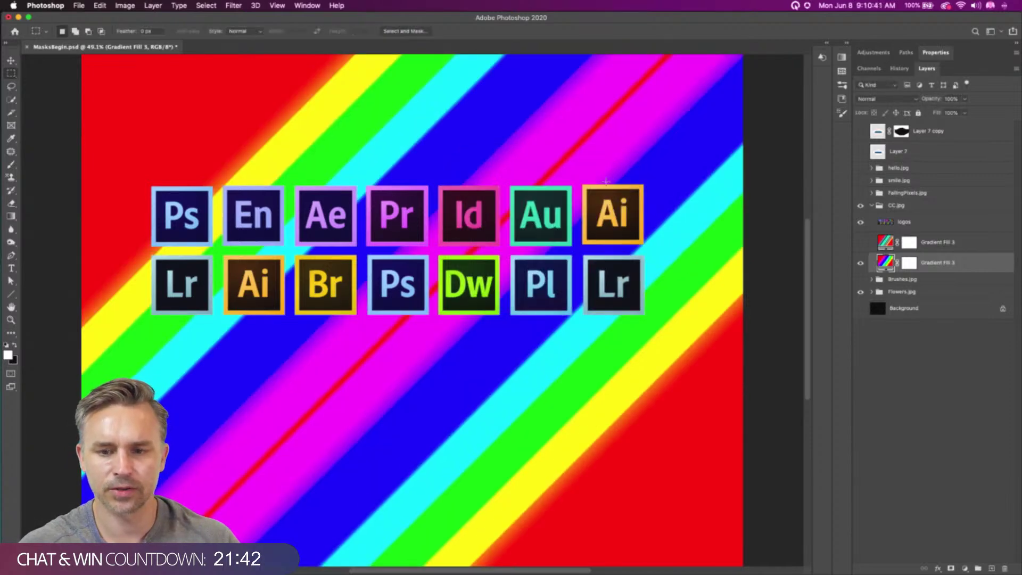
# Combine the logos layer and both gradient fills in the CC.jpg group into one smart object
pyautogui.keyDown('shift'); pyautogui.click(952, 230); pyautogui.keyUp('shift')
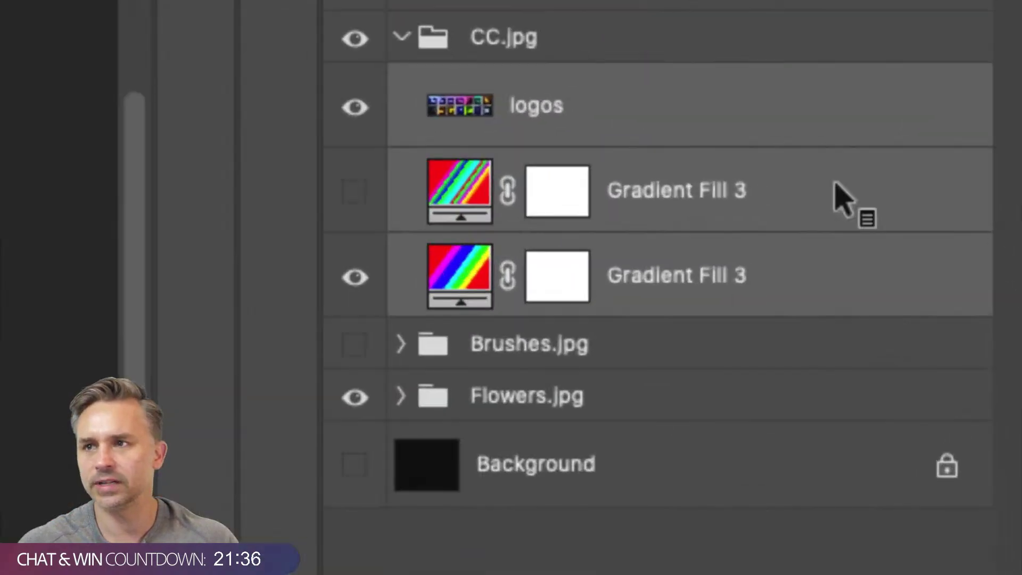
pyautogui.rightClick(953, 248)
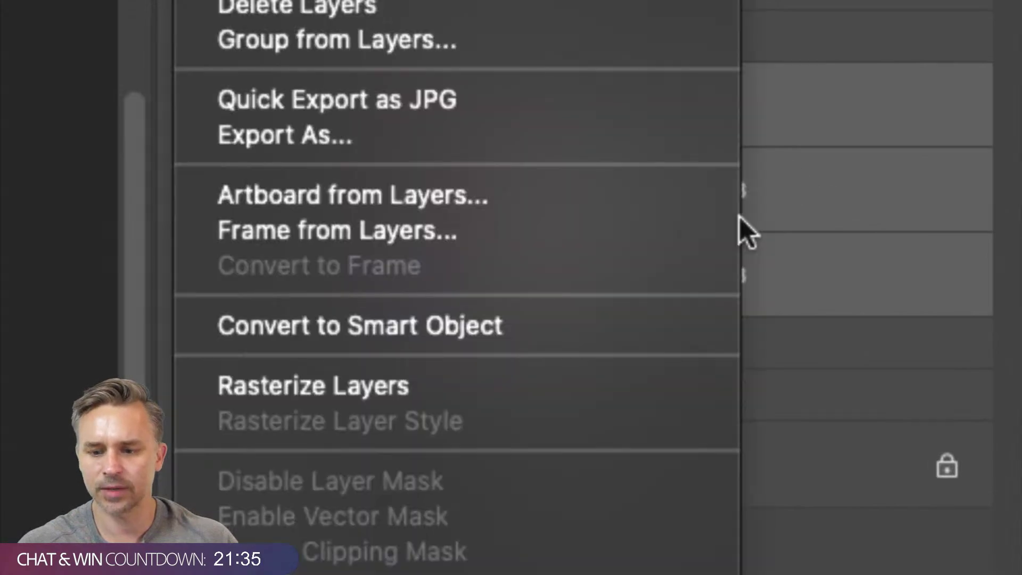
pyautogui.click(490, 326)
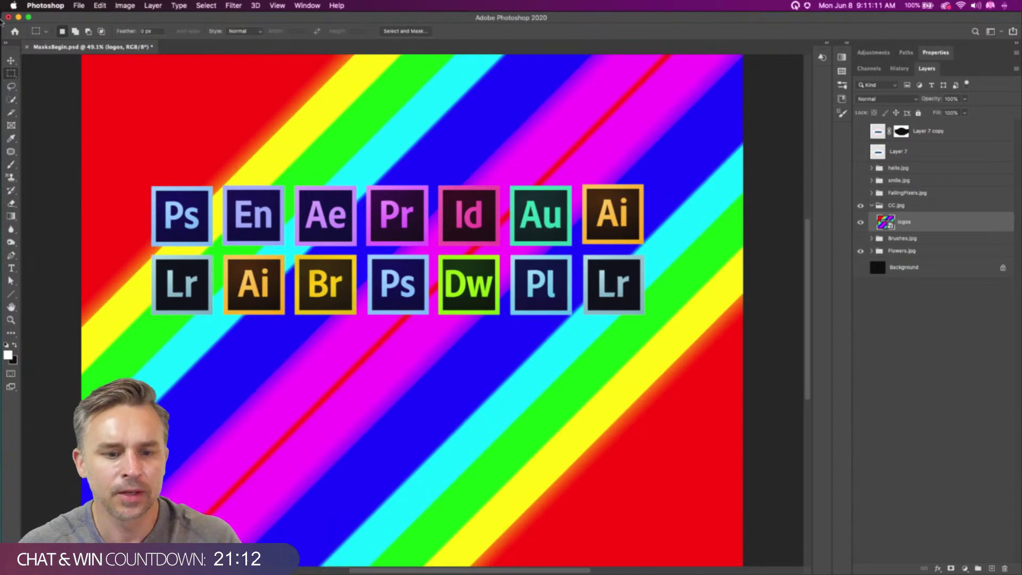
# Start Liquify on the logos smart object and push the logos and stripes into wavy shapes with Forward Warp at brush size 700
pyautogui.click(229, 5)
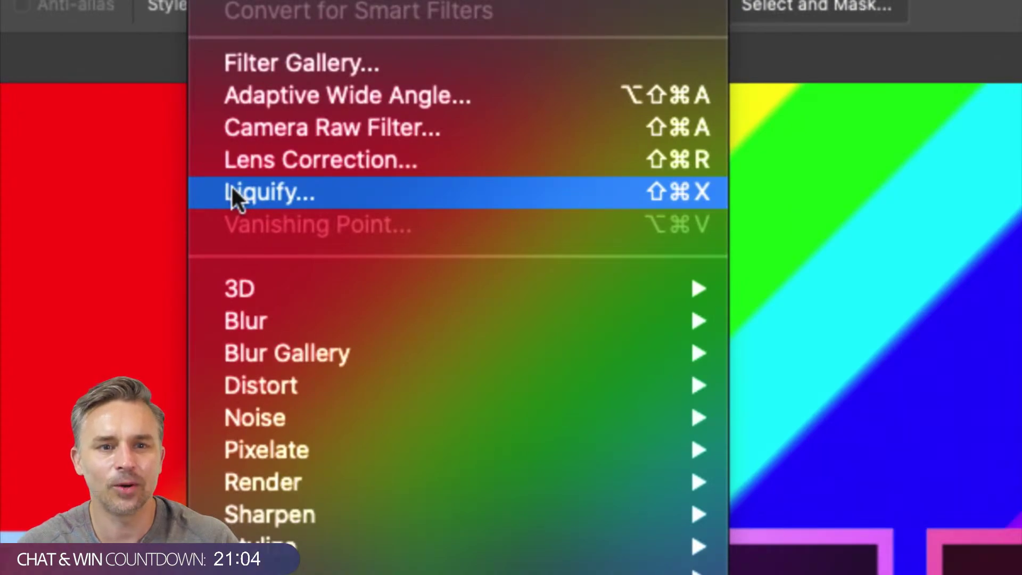
pyautogui.click(231, 192)
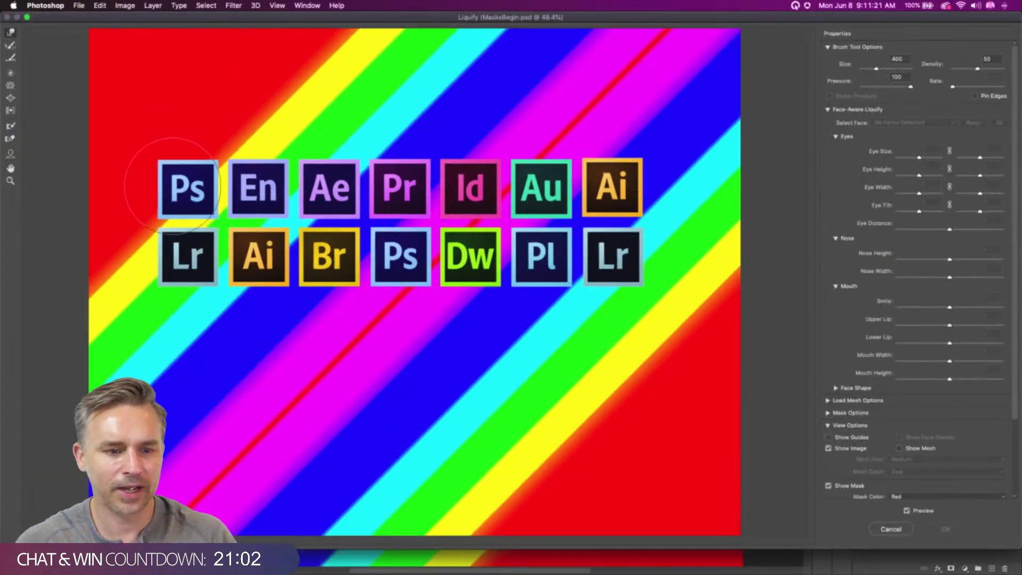
pyautogui.press(']')
pyautogui.press(']')
pyautogui.press(']')
pyautogui.press(']')
pyautogui.press(']')
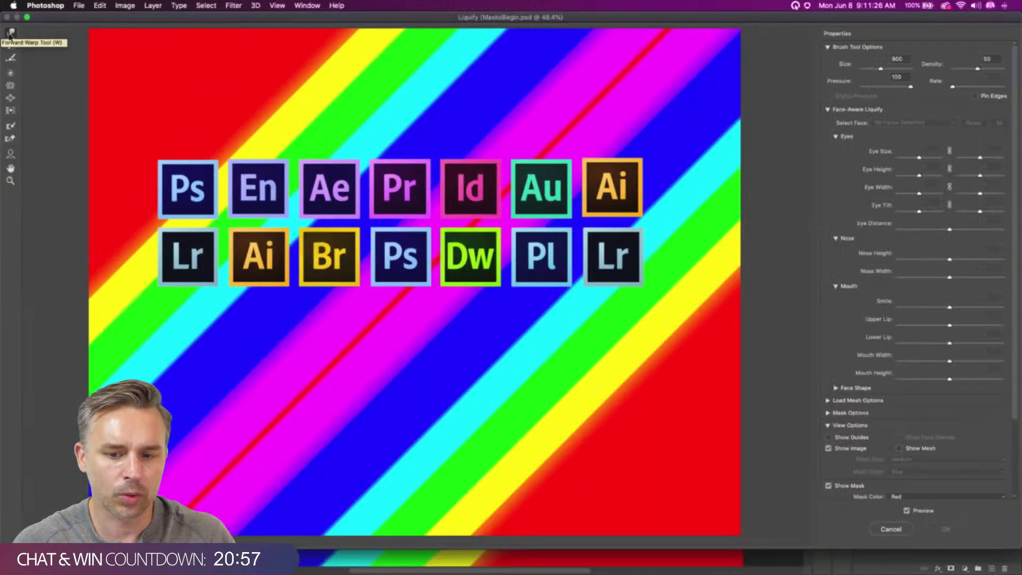
pyautogui.press('[')
pyautogui.press('[')
pyautogui.moveTo(242, 176); pyautogui.dragTo(319, 133)
pyautogui.moveTo(394, 250); pyautogui.dragTo(301, 349)
pyautogui.moveTo(439, 338)
pyautogui.mouseDown()
pyautogui.moveTo(543, 423)
pyautogui.moveTo(570, 395)
pyautogui.mouseUp()
pyautogui.moveTo(396, 329)
pyautogui.mouseDown()
pyautogui.moveTo(547, 389)
pyautogui.moveTo(551, 352)
pyautogui.mouseUp()
pyautogui.moveTo(585, 214)
pyautogui.mouseDown()
pyautogui.moveTo(579, 444)
pyautogui.moveTo(566, 419)
pyautogui.mouseUp()
pyautogui.moveTo(603, 181); pyautogui.dragTo(369, 203)
pyautogui.moveTo(219, 274); pyautogui.dragTo(156, 332)
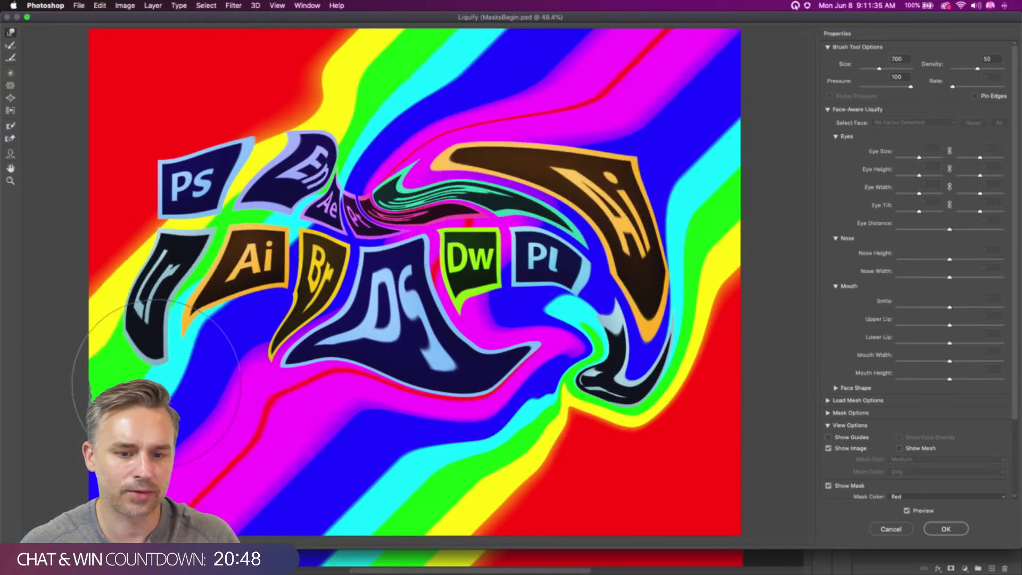
# Twirl the artwork around the Dw and Pl logos and around the Ai and Br logos with the Twirl tool at size 900
pyautogui.click(9, 74)
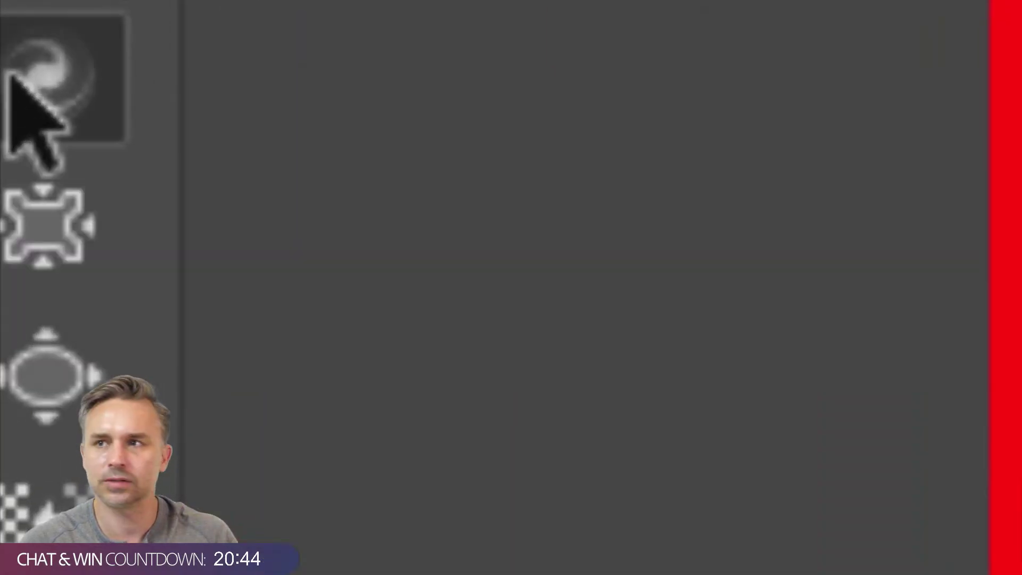
pyautogui.moveTo(499, 287); pyautogui.dragTo(513, 292)
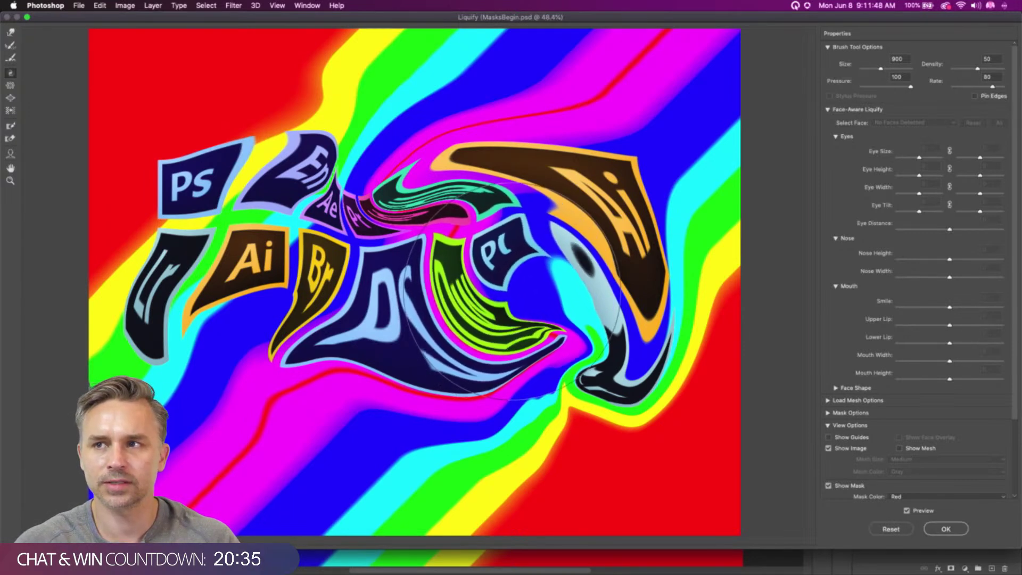
pyautogui.moveTo(269, 261); pyautogui.dragTo(269, 261)
# Smear the upper logos, lower stripes and areas around Pl and Ai further with Forward Warp at size 700
pyautogui.press('w')
pyautogui.press('[')
pyautogui.press('[')
pyautogui.moveTo(213, 106)
pyautogui.mouseDown()
pyautogui.moveTo(282, 64)
pyautogui.moveTo(133, 74)
pyautogui.moveTo(442, 112)
pyautogui.moveTo(575, 117)
pyautogui.moveTo(661, 107)
pyautogui.moveTo(665, 160)
pyautogui.mouseUp()
pyautogui.moveTo(585, 383)
pyautogui.mouseDown()
pyautogui.moveTo(298, 450)
pyautogui.moveTo(219, 402)
pyautogui.moveTo(213, 333)
pyautogui.moveTo(217, 351)
pyautogui.moveTo(424, 455)
pyautogui.moveTo(297, 446)
pyautogui.moveTo(207, 334)
pyautogui.moveTo(247, 433)
pyautogui.moveTo(400, 477)
pyautogui.moveTo(366, 489)
pyautogui.moveTo(195, 351)
pyautogui.moveTo(204, 394)
pyautogui.moveTo(403, 455)
pyautogui.moveTo(548, 444)
pyautogui.moveTo(419, 406)
pyautogui.moveTo(408, 388)
pyautogui.mouseUp()
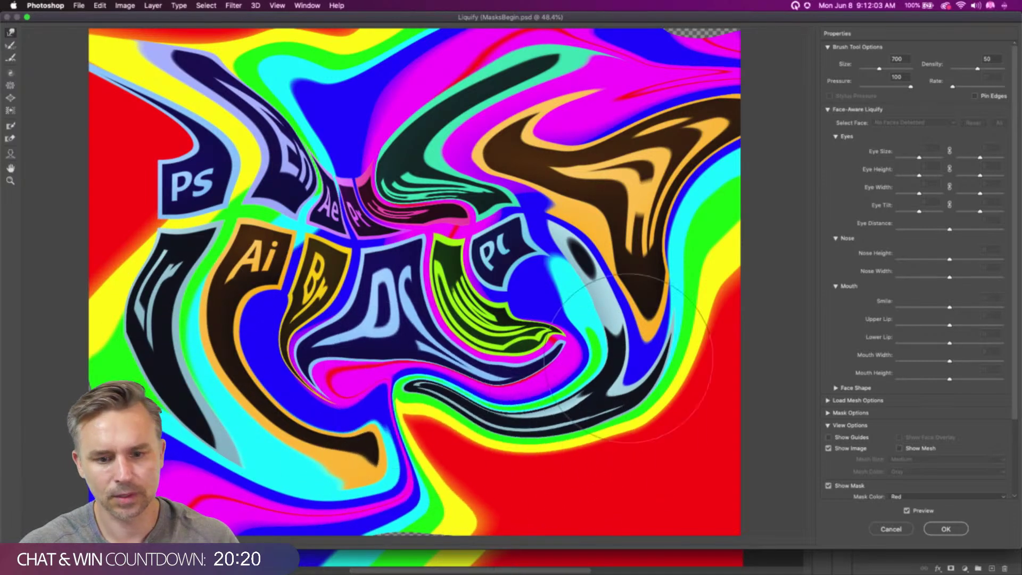
pyautogui.moveTo(662, 349); pyautogui.dragTo(725, 452)
pyautogui.moveTo(517, 237)
pyautogui.mouseDown()
pyautogui.moveTo(618, 341)
pyautogui.moveTo(585, 309)
pyautogui.mouseUp()
pyautogui.moveTo(250, 303)
pyautogui.mouseDown()
pyautogui.moveTo(245, 287)
pyautogui.moveTo(272, 320)
pyautogui.moveTo(322, 339)
pyautogui.moveTo(289, 299)
pyautogui.mouseUp()
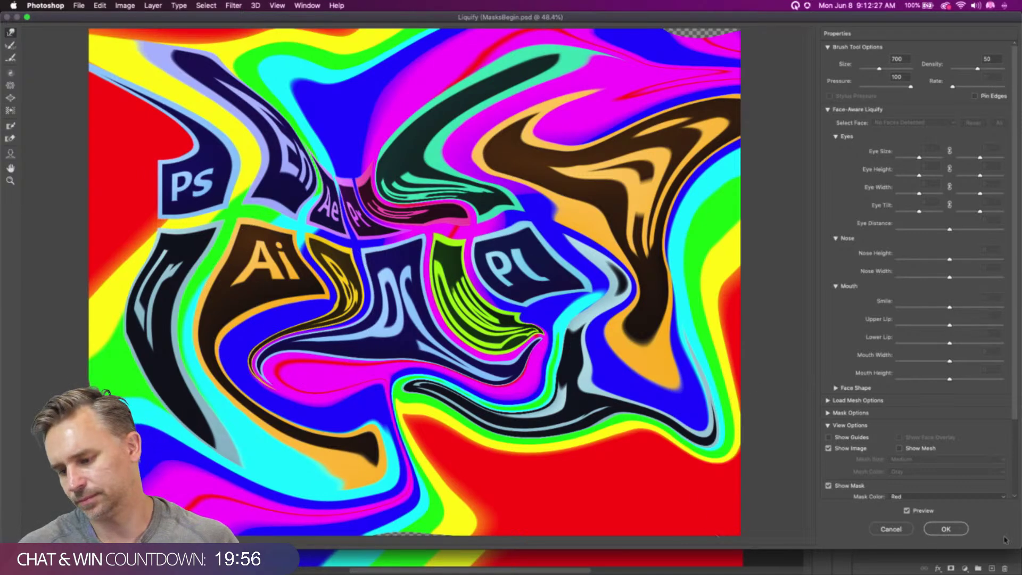
# Push pixels over the transparent gap at the artwork's upper-right edge and apply the Liquify filter
pyautogui.moveTo(1015, 546); pyautogui.dragTo(1015, 572)
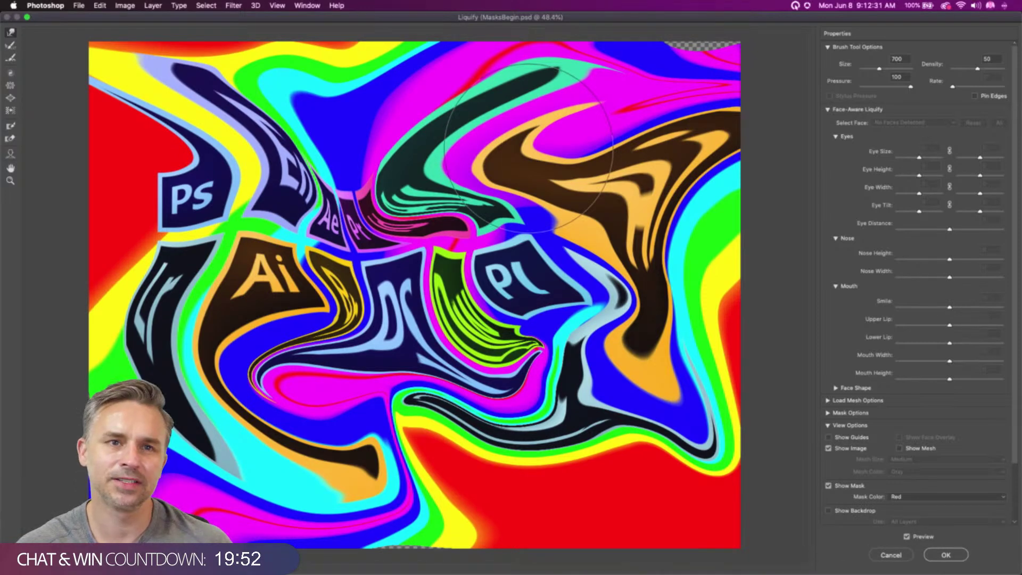
pyautogui.moveTo(665, 88); pyautogui.dragTo(672, 33)
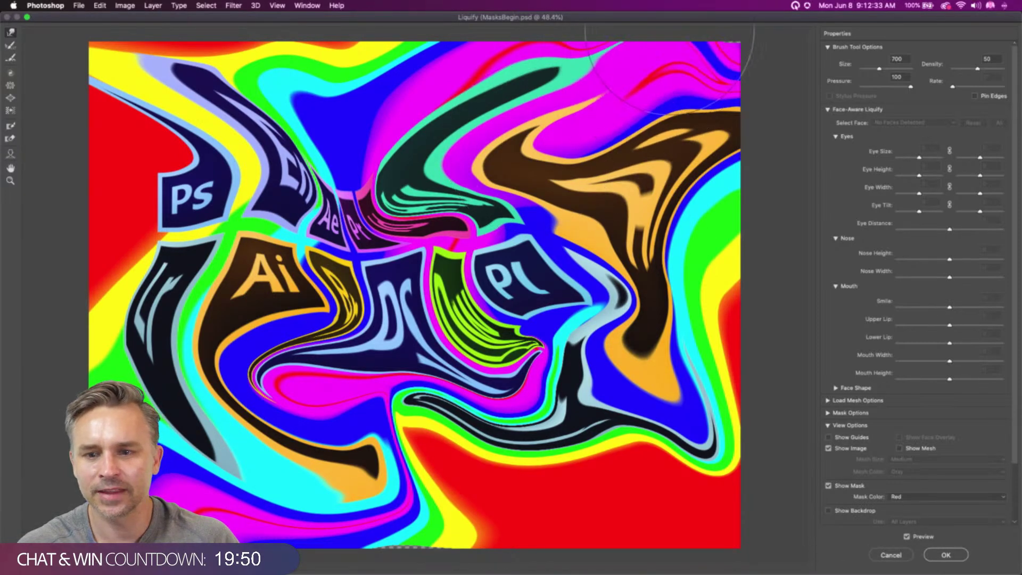
pyautogui.click(959, 555)
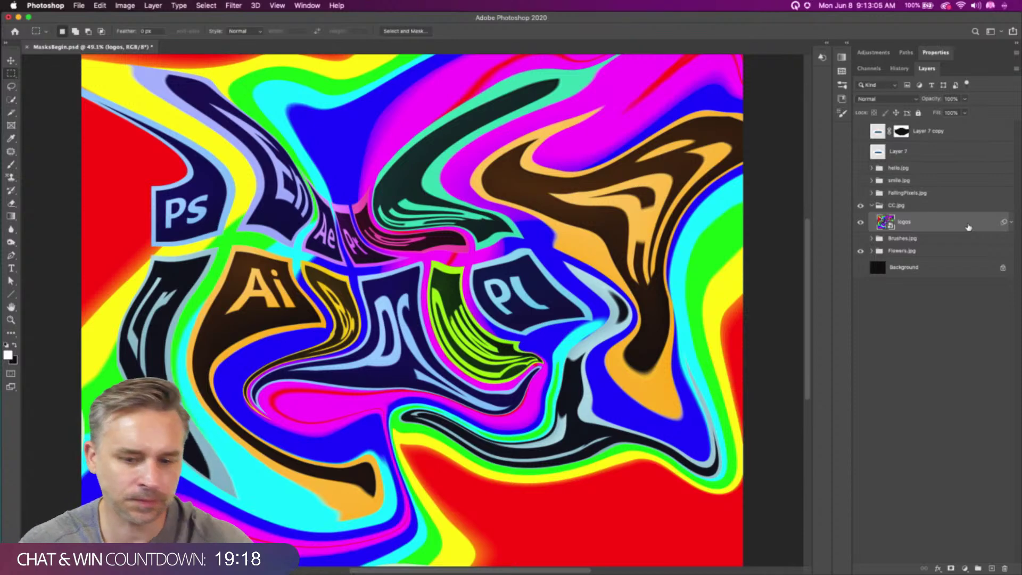
# Select the CC.jpg group and open the MasksBegin-assets desktop folder to check its exported image
pyautogui.click(900, 170)
pyautogui.click(930, 208)
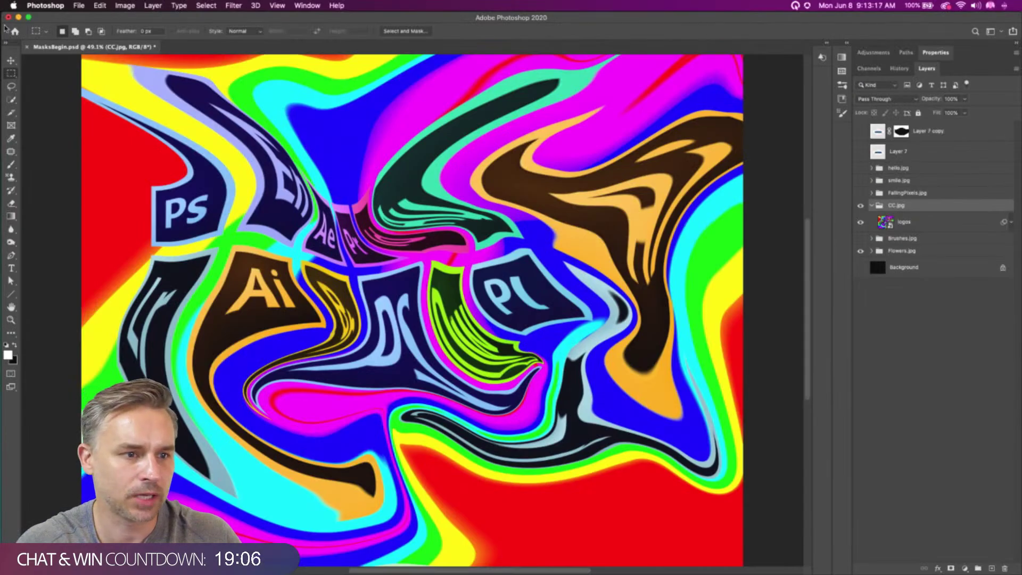
pyautogui.click(17, 18)
pyautogui.doubleClick(989, 255)
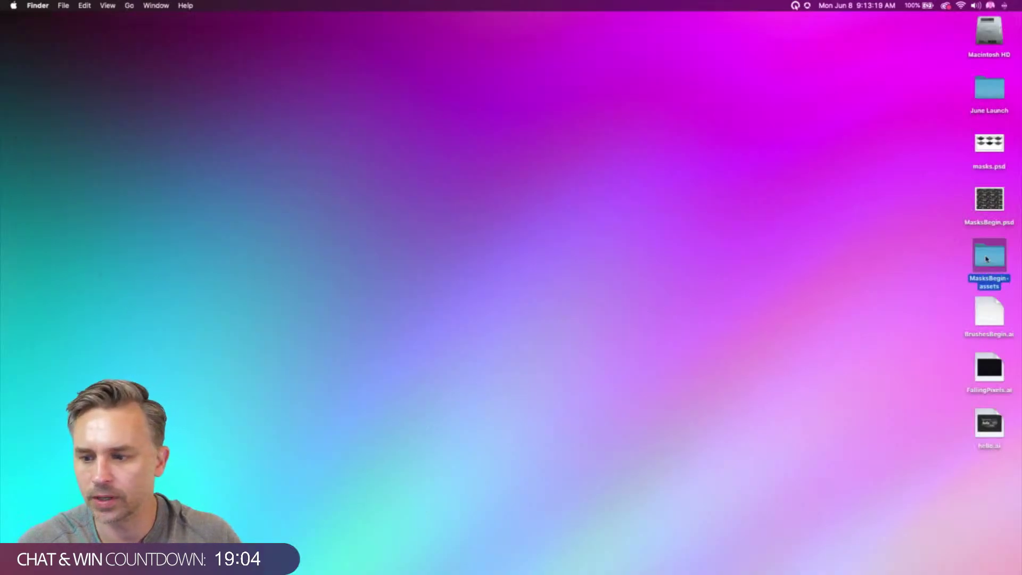
# Switch to Adobe Dimension and replace the face mask graphic's image with CC.jpg
pyautogui.moveTo(291, 573)
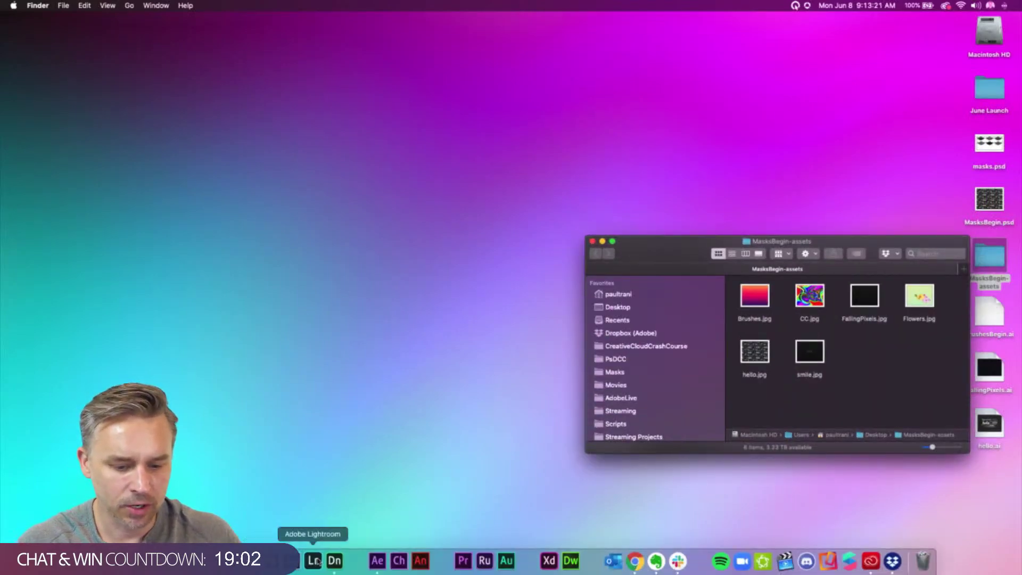
pyautogui.click(334, 561)
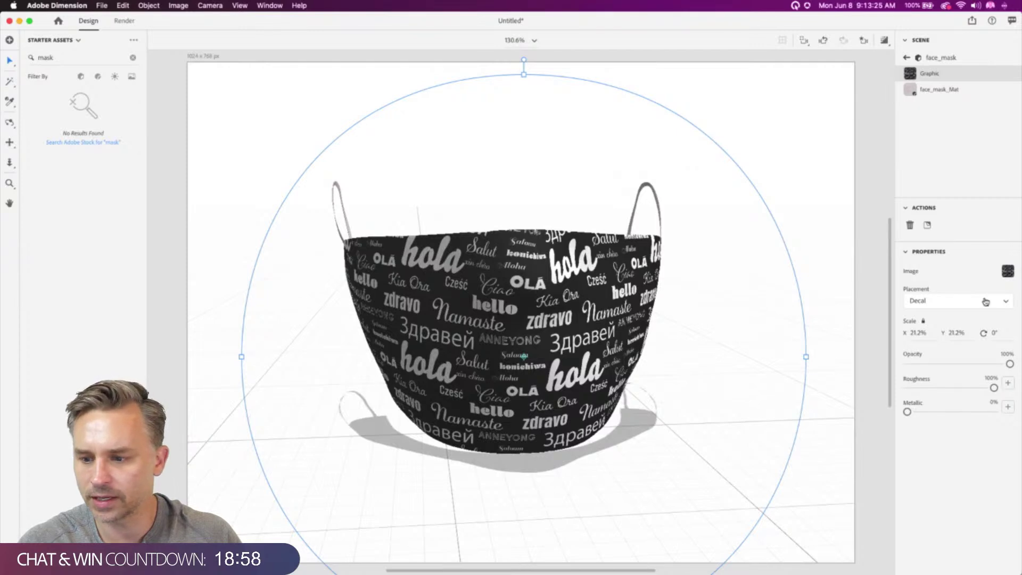
pyautogui.click(1008, 272)
pyautogui.click(984, 219)
pyautogui.doubleClick(415, 59)
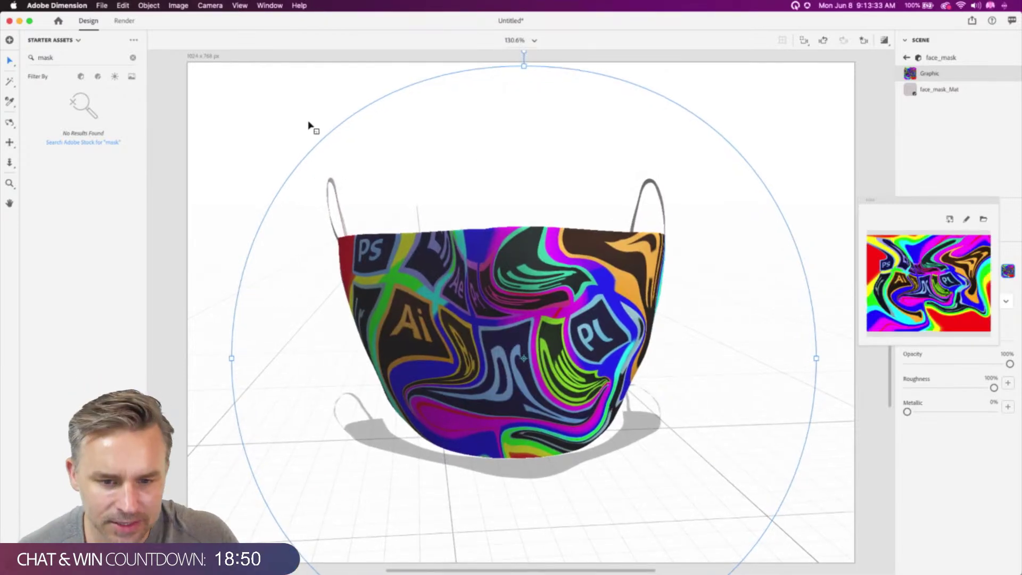
# Deselect the graphic and orbit around the mask to examine the liquified artwork from the side and front
pyautogui.click(256, 114)
pyautogui.press('1')
pyautogui.moveTo(272, 139); pyautogui.dragTo(421, 260)
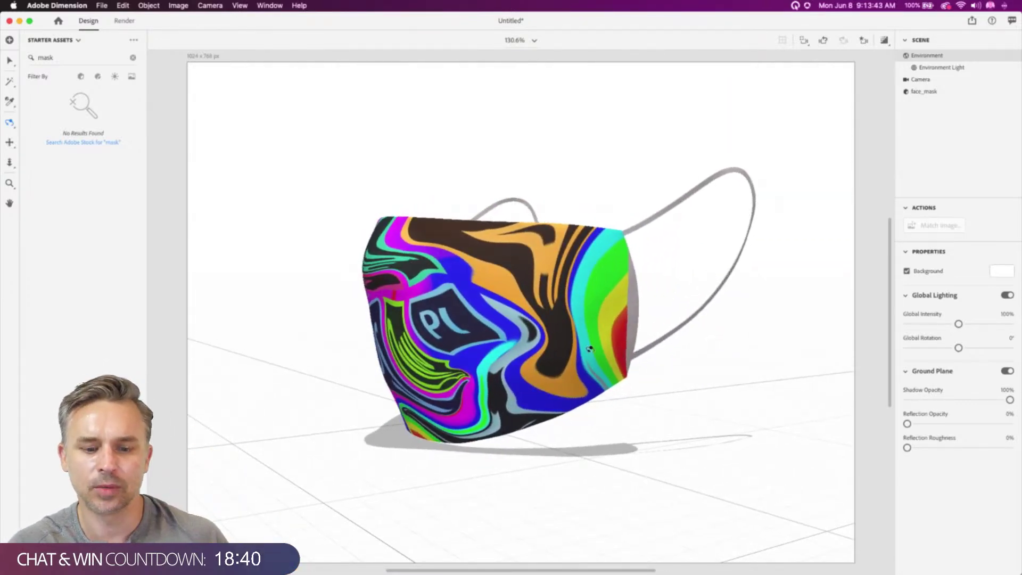
pyautogui.moveTo(419, 294); pyautogui.dragTo(441, 278)
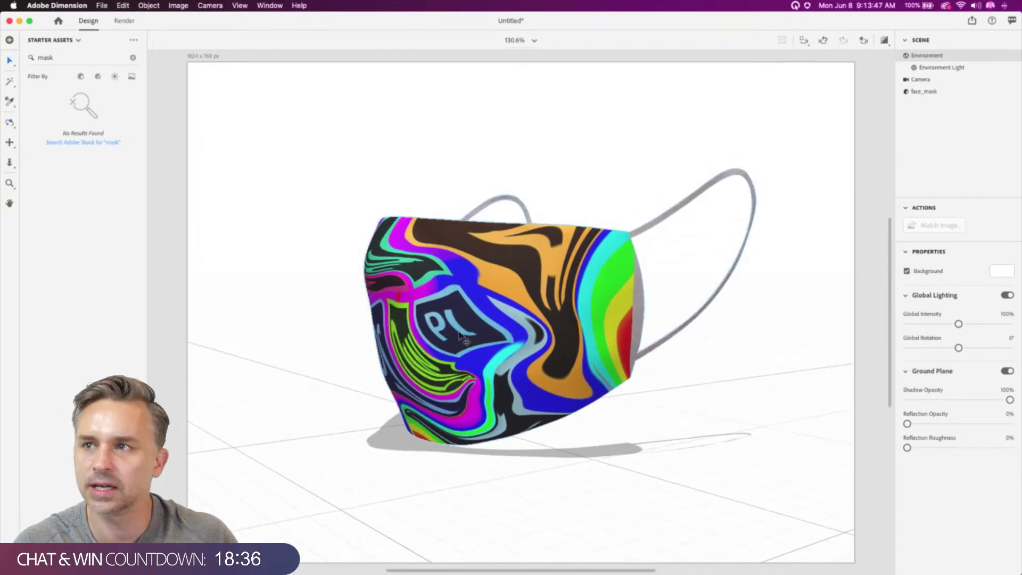
pyautogui.press('1')
pyautogui.moveTo(465, 336); pyautogui.dragTo(605, 374)
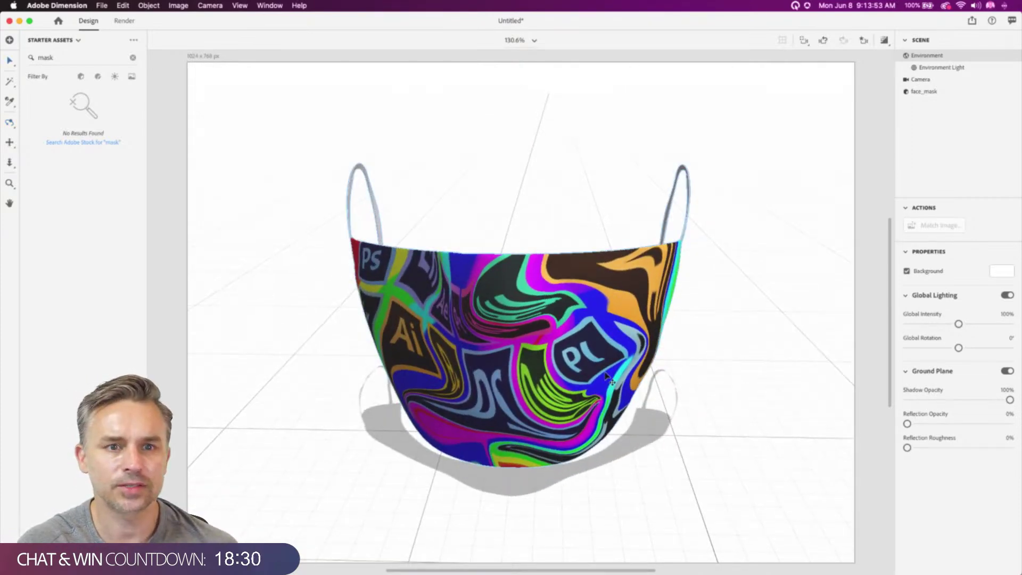
pyautogui.moveTo(607, 377); pyautogui.dragTo(573, 375)
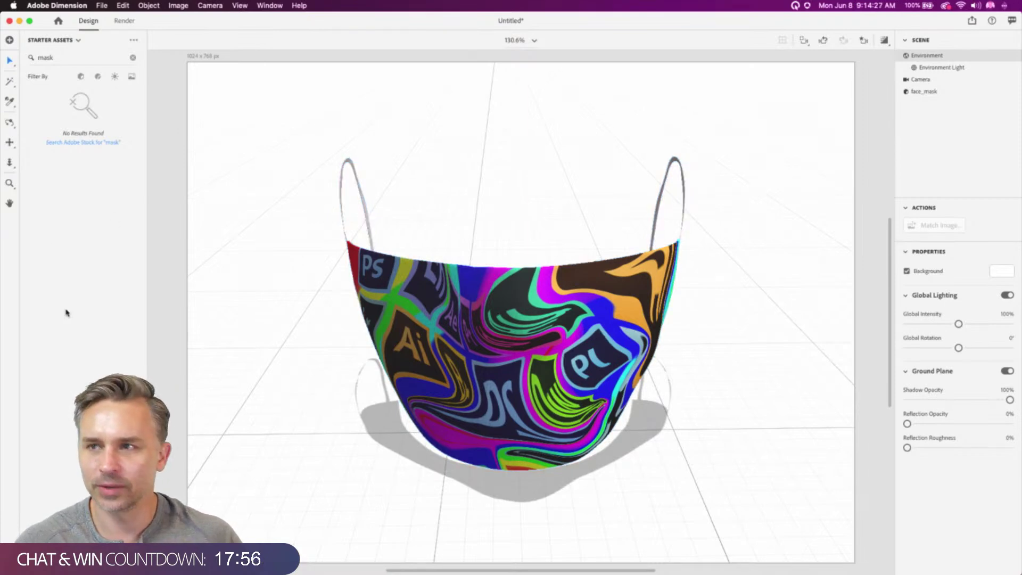
# Switch to the Bags of Love page in Chrome and add the uploaded liquified logo image to Design Mask 2
pyautogui.click(19, 20)
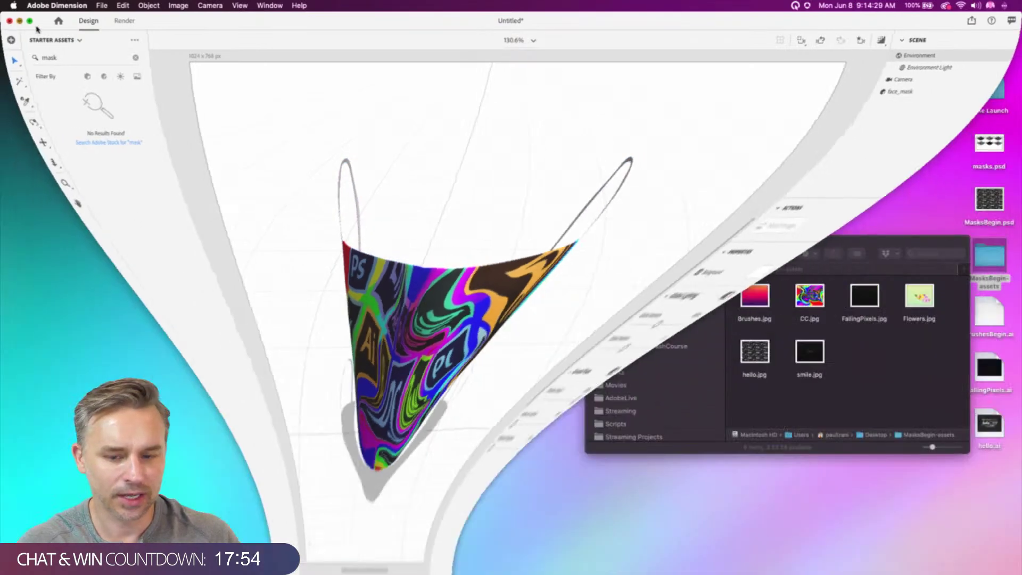
pyautogui.click(638, 562)
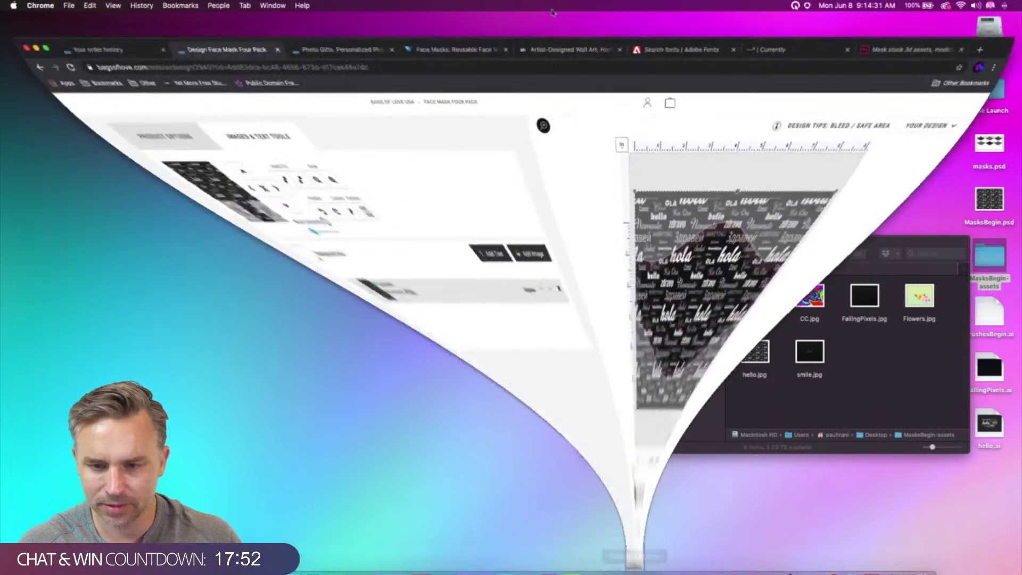
pyautogui.click(650, 475)
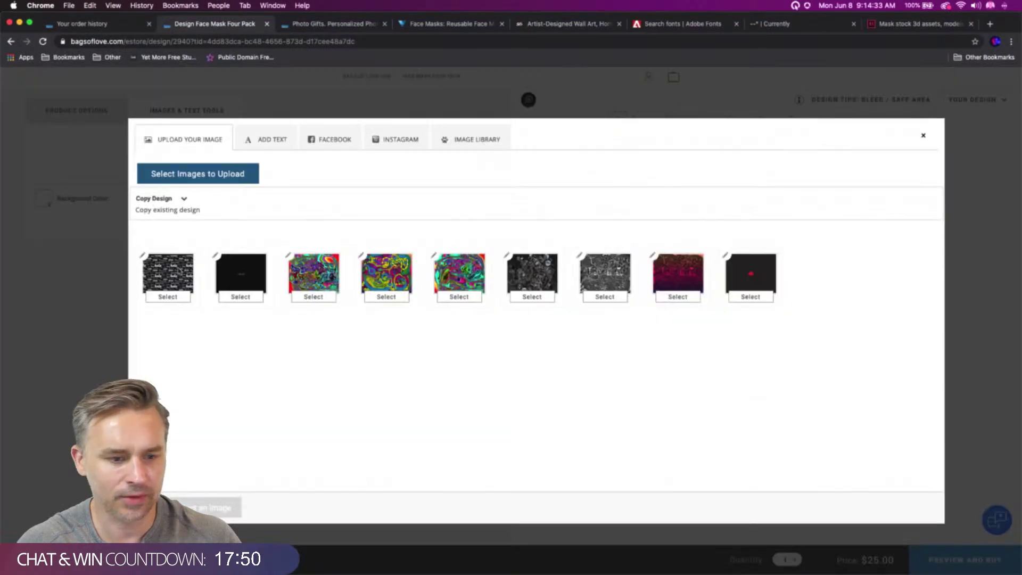
pyautogui.click(312, 298)
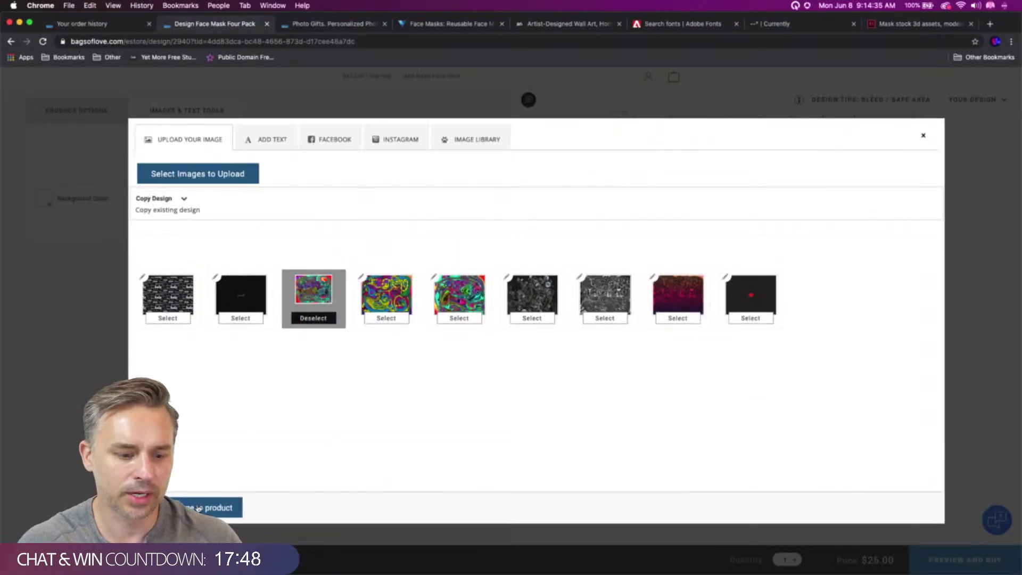
pyautogui.click(198, 508)
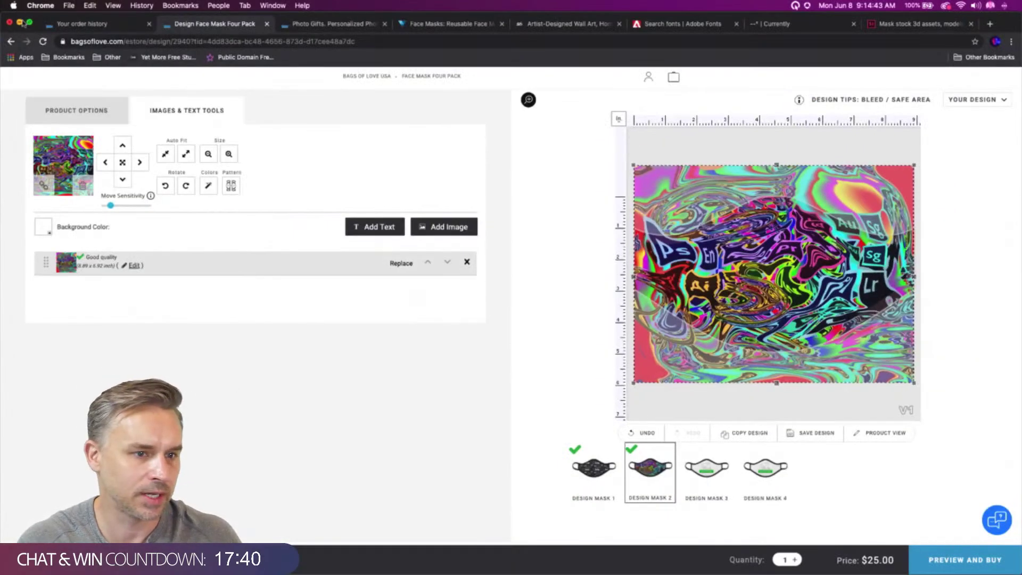
# Close the assets folder, return to Photoshop, collapse and hide the CC.jpg group, and expand the Flowers.jpg group
pyautogui.press('super+h')
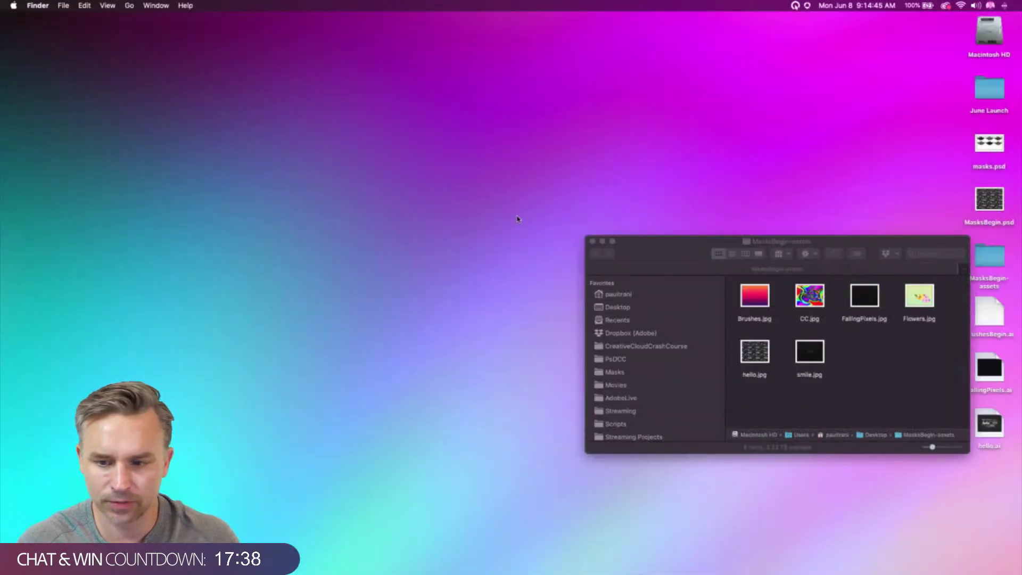
pyautogui.click(592, 241)
pyautogui.click(272, 562)
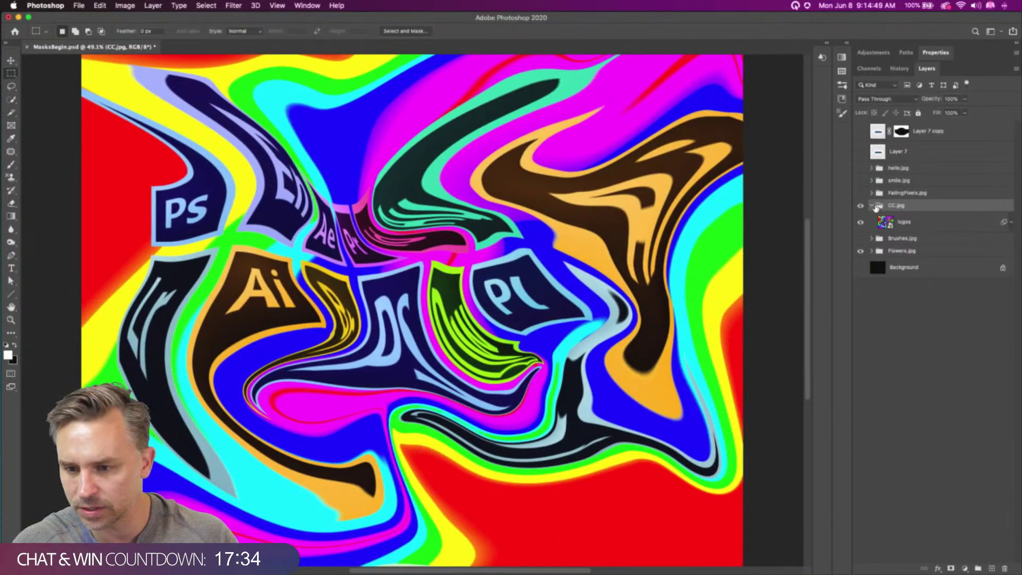
pyautogui.click(871, 206)
pyautogui.click(860, 205)
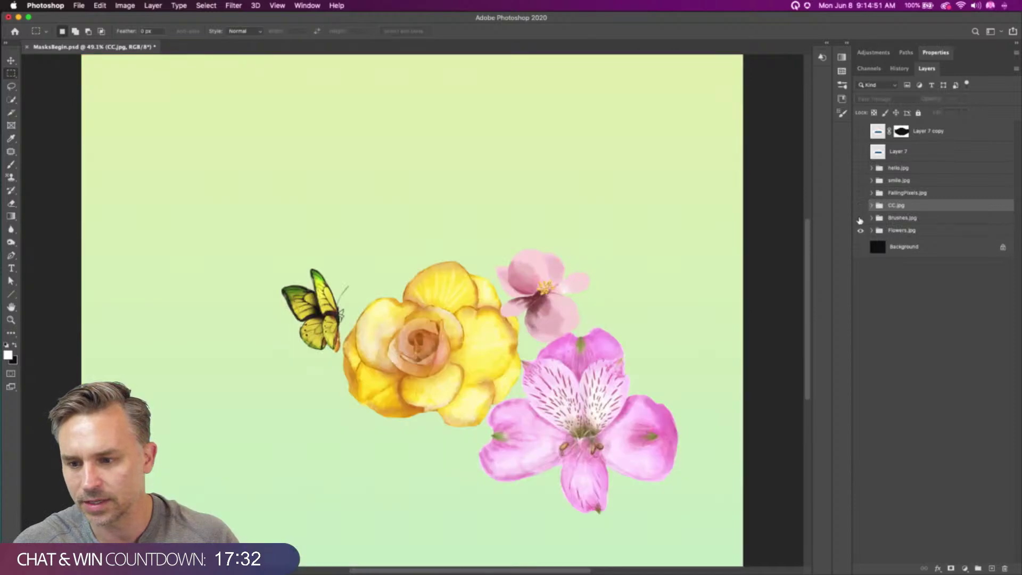
pyautogui.click(885, 232)
pyautogui.click(871, 230)
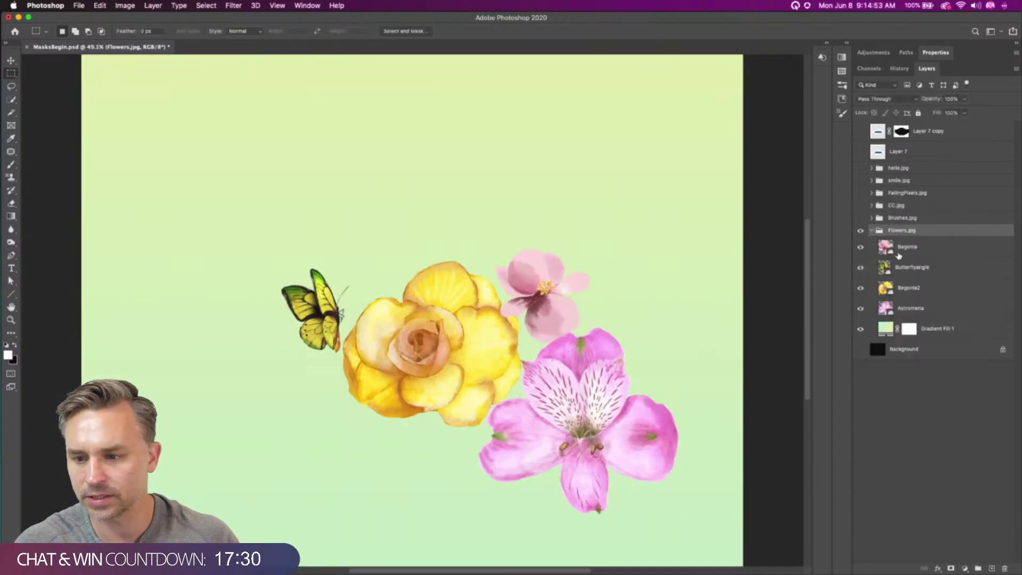
# Place the flowers graphic from the Nature library's Painted group above the Begonia layer in the Flowers.jpg group
pyautogui.click(900, 248)
pyautogui.click(845, 44)
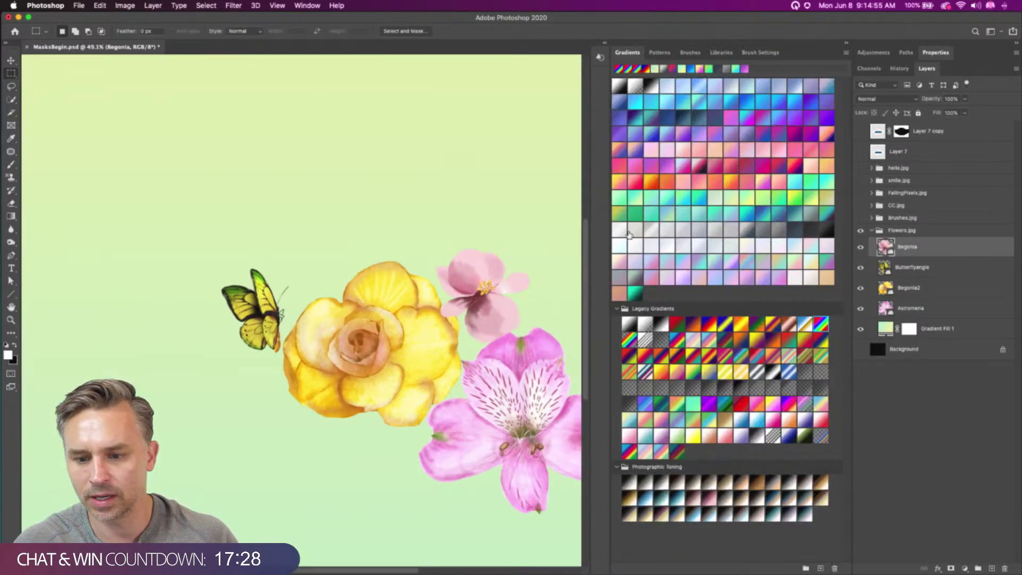
pyautogui.click(660, 53)
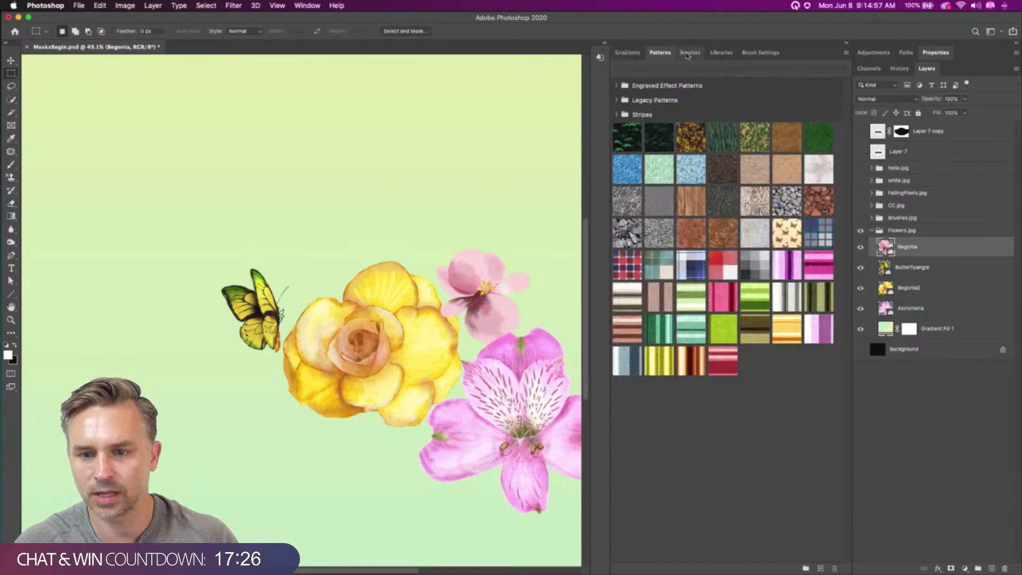
pyautogui.click(690, 52)
pyautogui.click(722, 53)
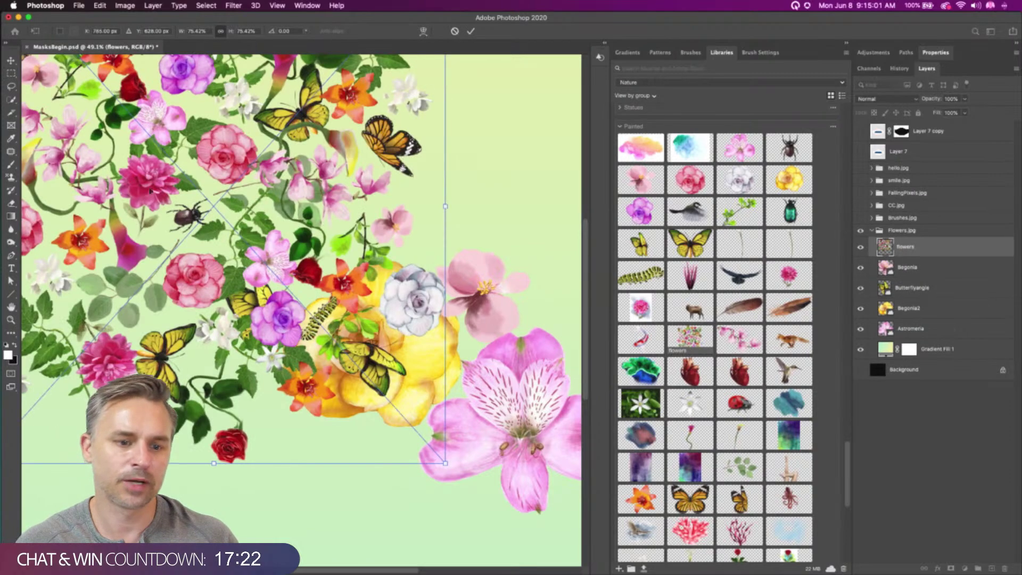
pyautogui.press('Return')
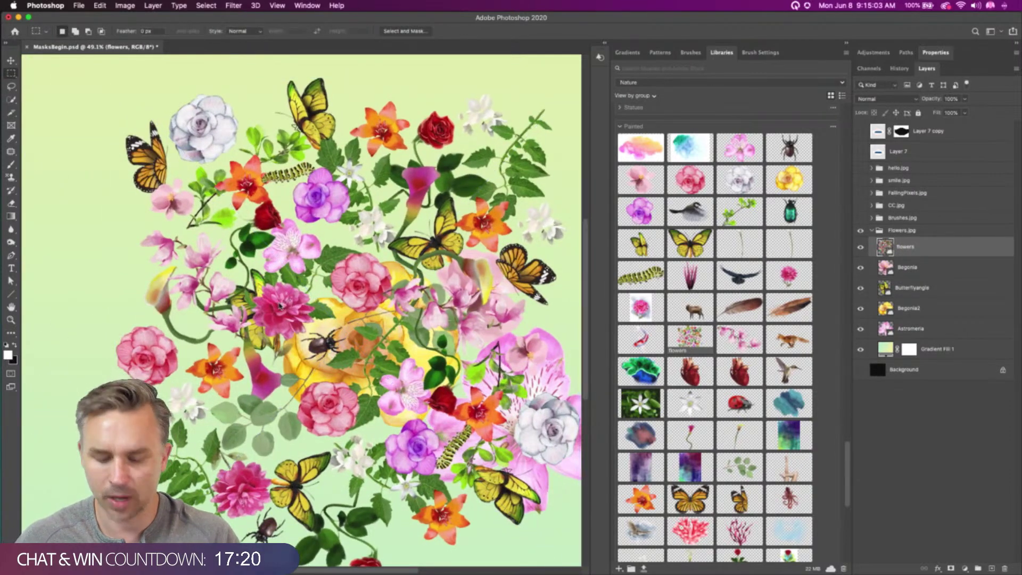
# Move the placed flowers artwork slightly up and left on the gradient canvas
pyautogui.press('super+minus')
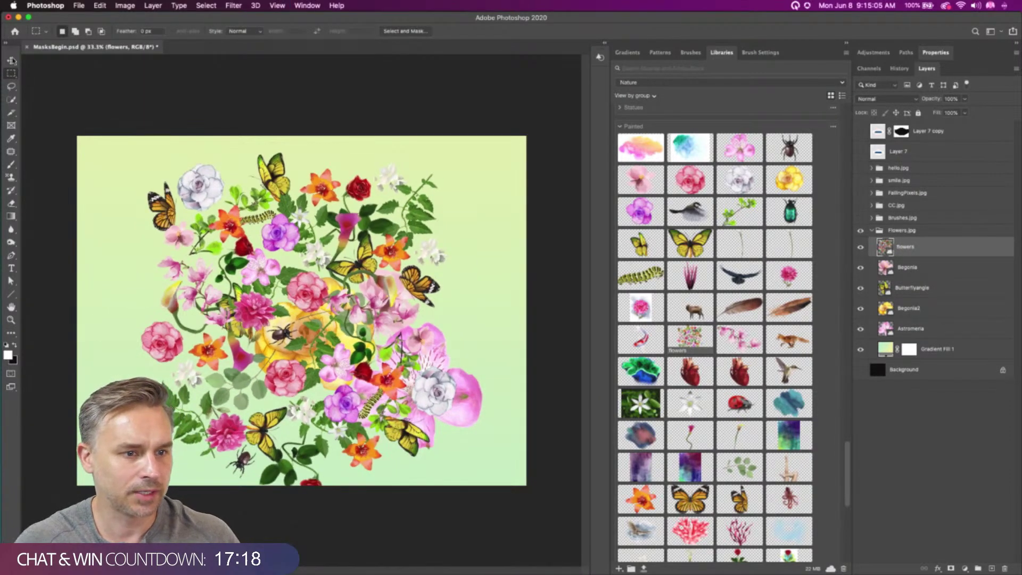
pyautogui.click(11, 59)
pyautogui.moveTo(212, 265); pyautogui.dragTo(177, 255)
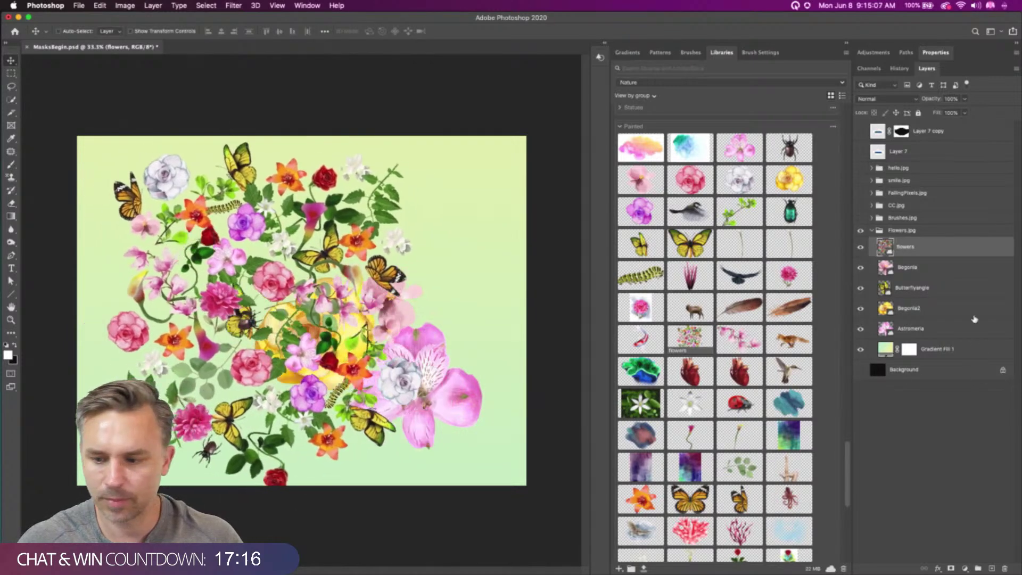
# Delete the Begonia, butterfly, Begonia2 and Astromeria layers from the Flowers.jpg group
pyautogui.click(918, 269)
pyautogui.keyDown('shift'); pyautogui.click(918, 330); pyautogui.keyUp('shift')
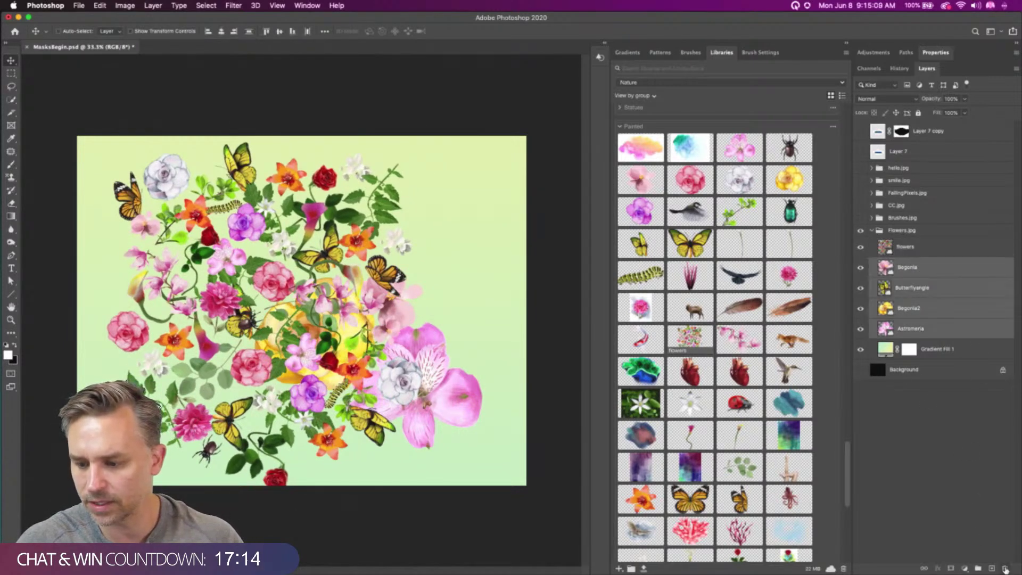
pyautogui.click(1005, 569)
# Duplicate the flowers layer and move the copy right to extend the floral pattern
pyautogui.click(933, 248)
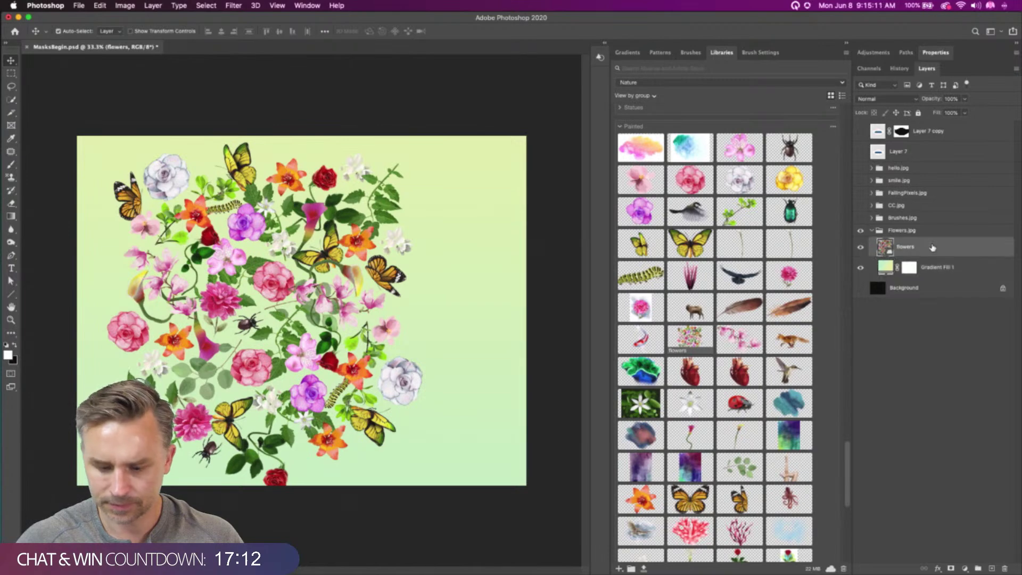
pyautogui.press('super+j')
pyautogui.moveTo(234, 264); pyautogui.dragTo(358, 260)
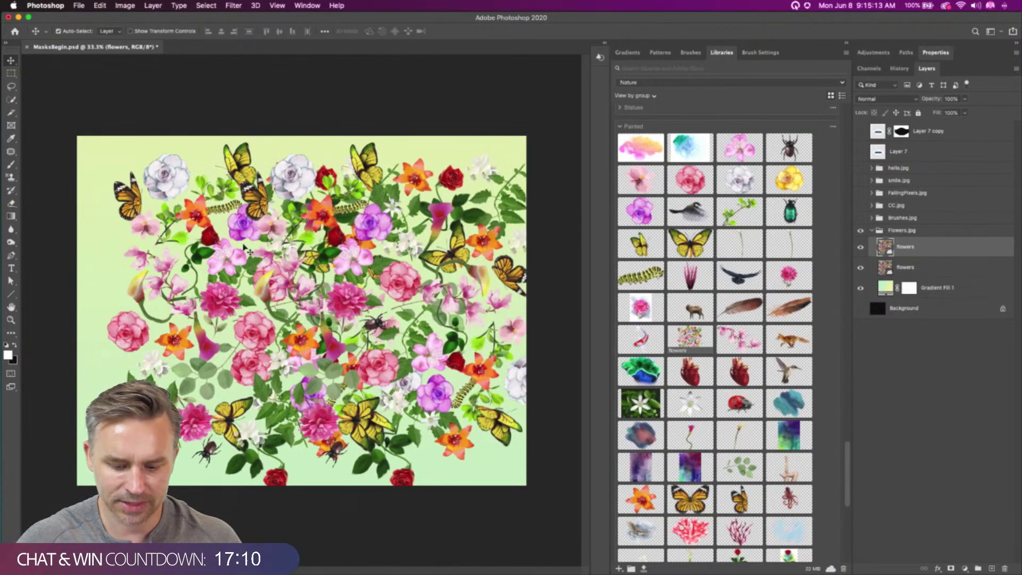
# Rotate the copied flowers upside down over the right half of the canvas, then shift both flowers layers left to fill it
pyautogui.press('super+t')
pyautogui.moveTo(198, 112); pyautogui.dragTo(579, 481)
pyautogui.moveTo(385, 330); pyautogui.dragTo(509, 325)
pyautogui.press('Return')
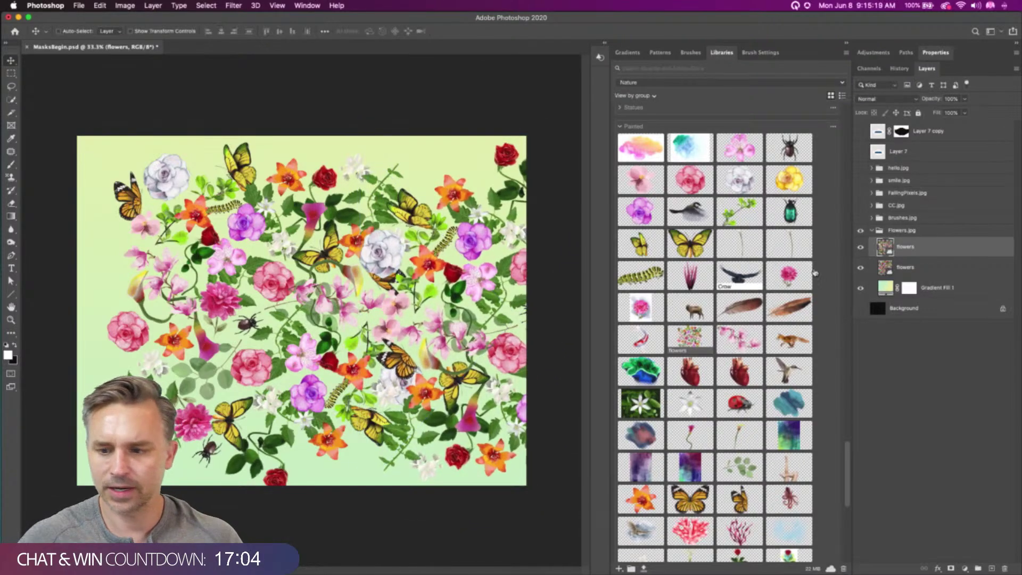
pyautogui.keyDown('shift'); pyautogui.click(905, 266); pyautogui.keyUp('shift')
pyautogui.moveTo(284, 282); pyautogui.dragTo(213, 277)
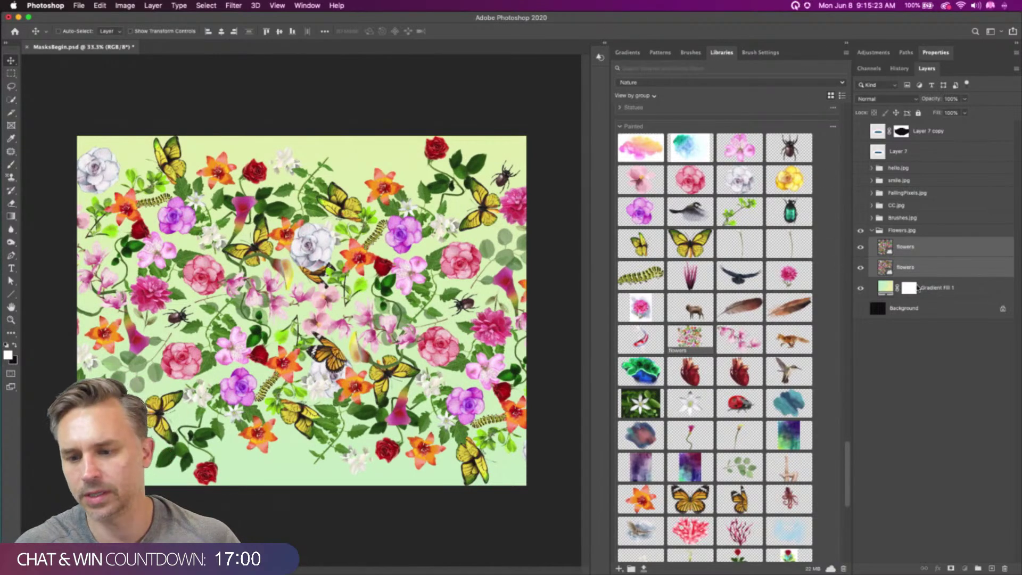
# Select Gradient Fill 1 and try grey gradient presets, ending with a near-black gradient behind the flowers
pyautogui.click(918, 288)
pyautogui.click(690, 52)
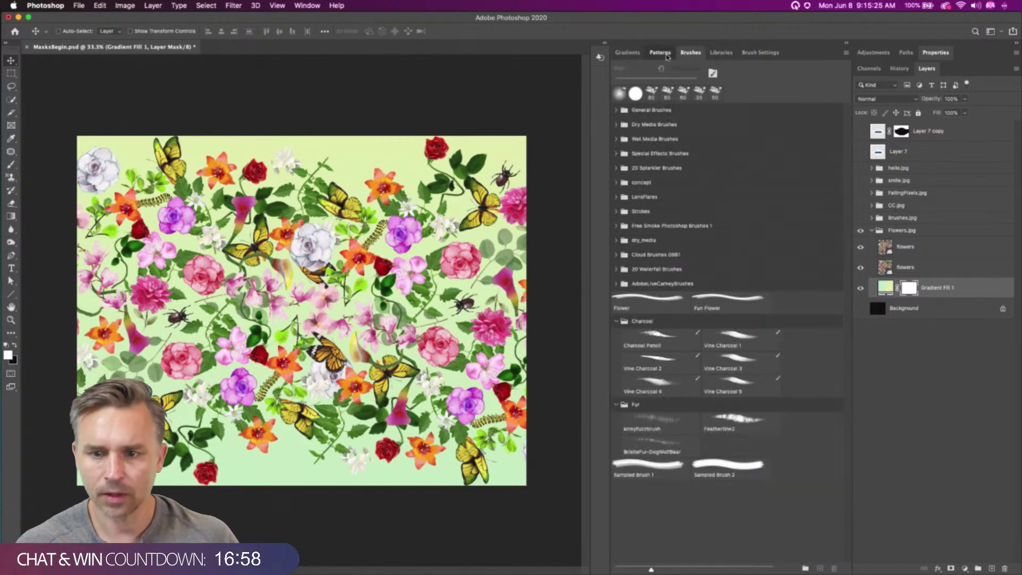
pyautogui.click(666, 55)
pyautogui.click(661, 144)
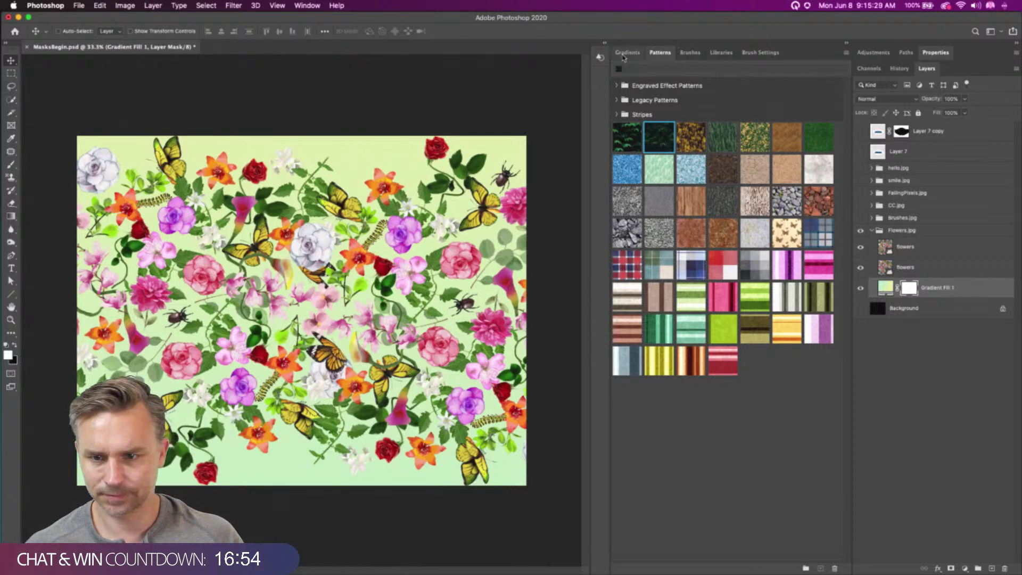
pyautogui.click(631, 53)
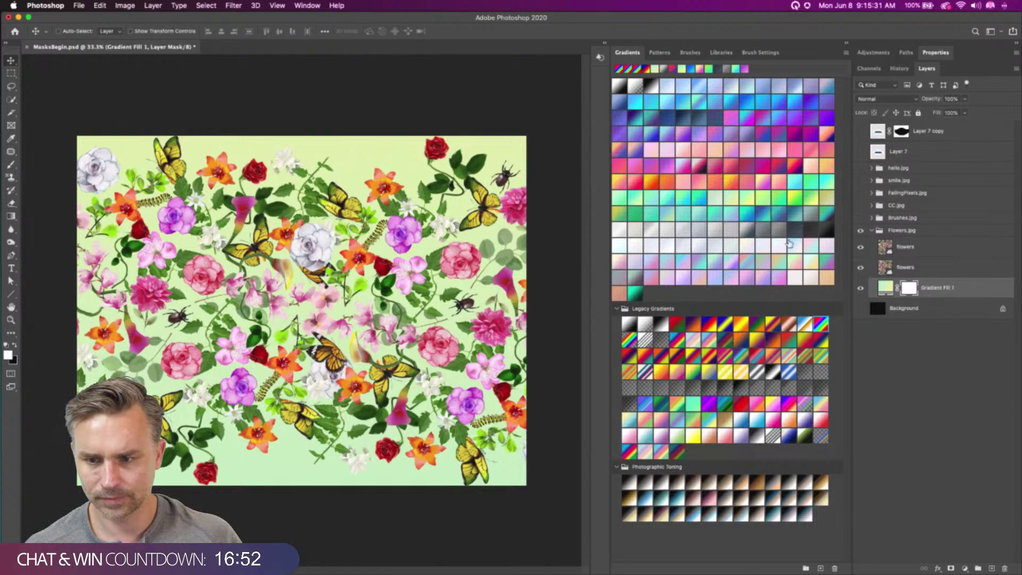
pyautogui.click(793, 232)
pyautogui.click(777, 231)
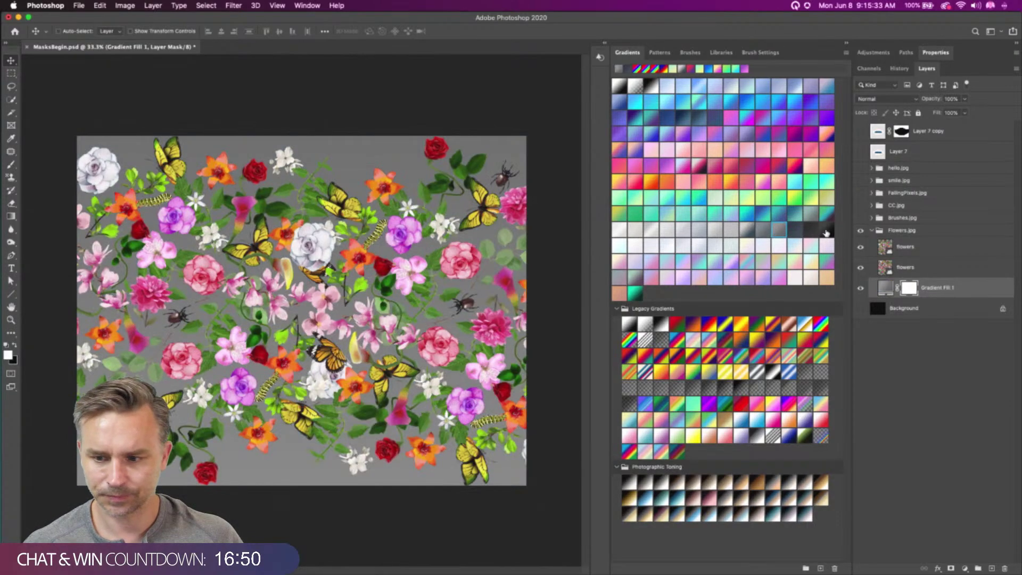
pyautogui.click(825, 230)
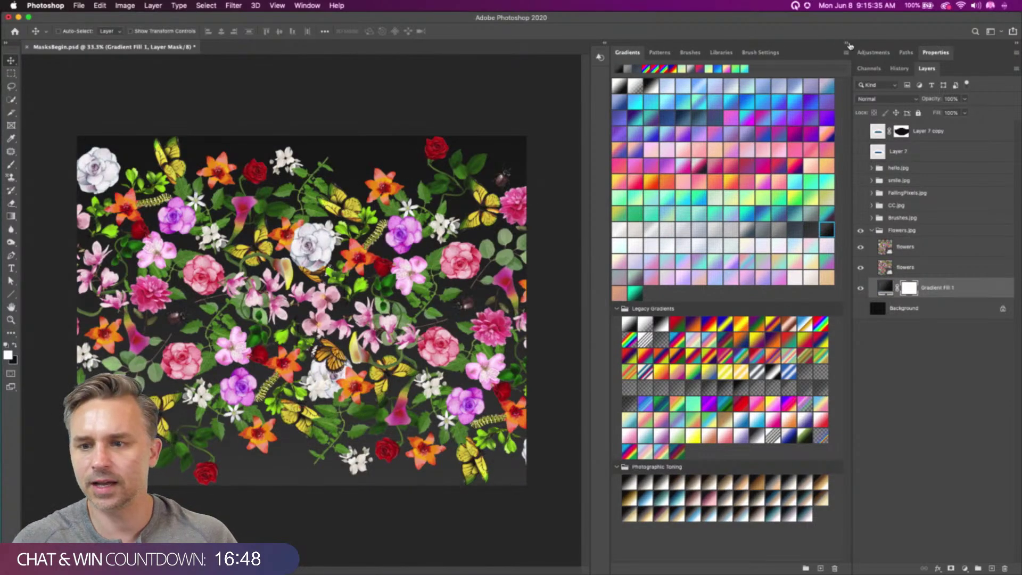
pyautogui.click(846, 42)
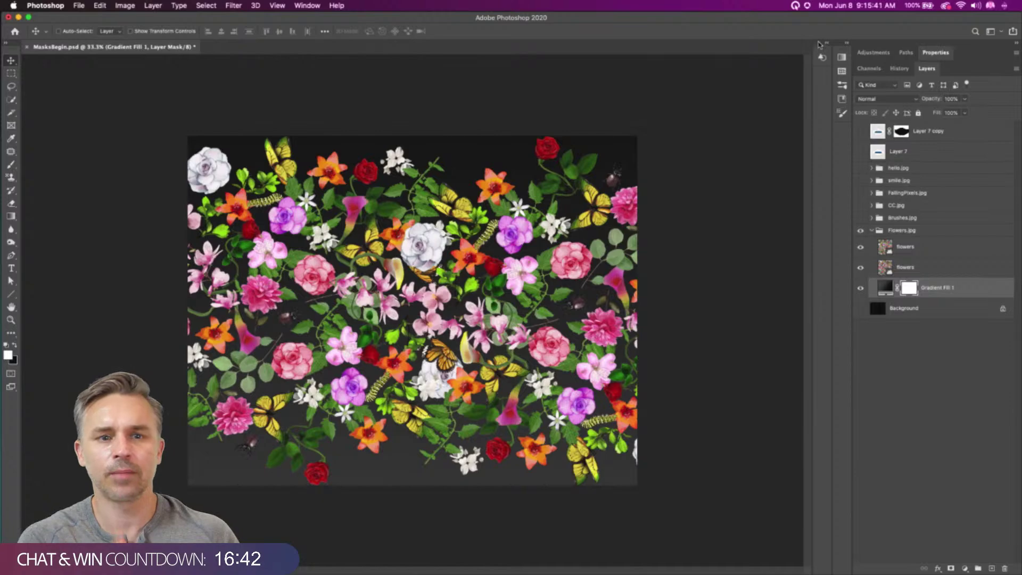
pyautogui.click(823, 56)
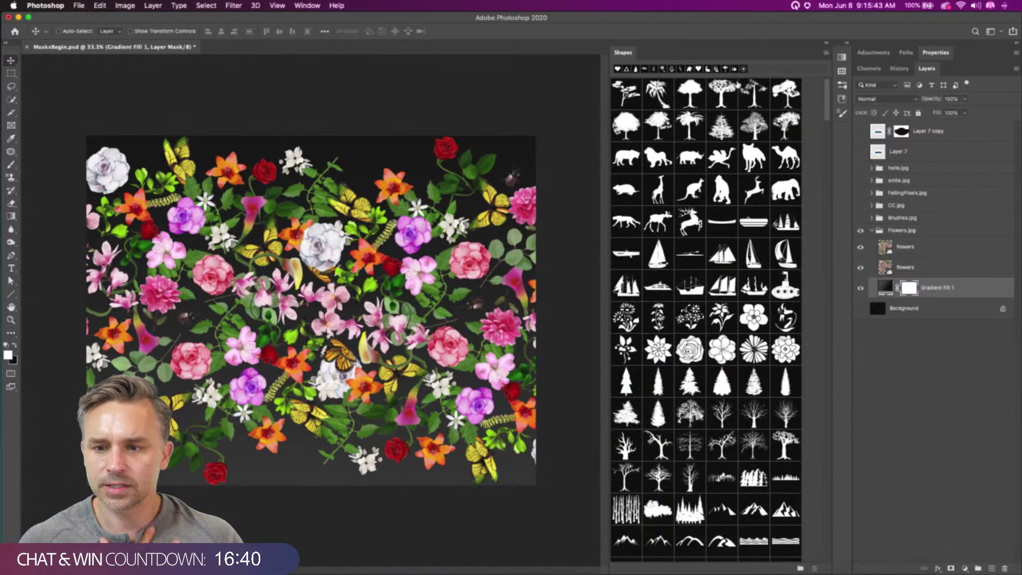
pyautogui.click(826, 45)
# Try orange, pink-red and purple-red gradient presets on Gradient Fill 1, settling on the pink-to-purple gradient
pyautogui.click(848, 43)
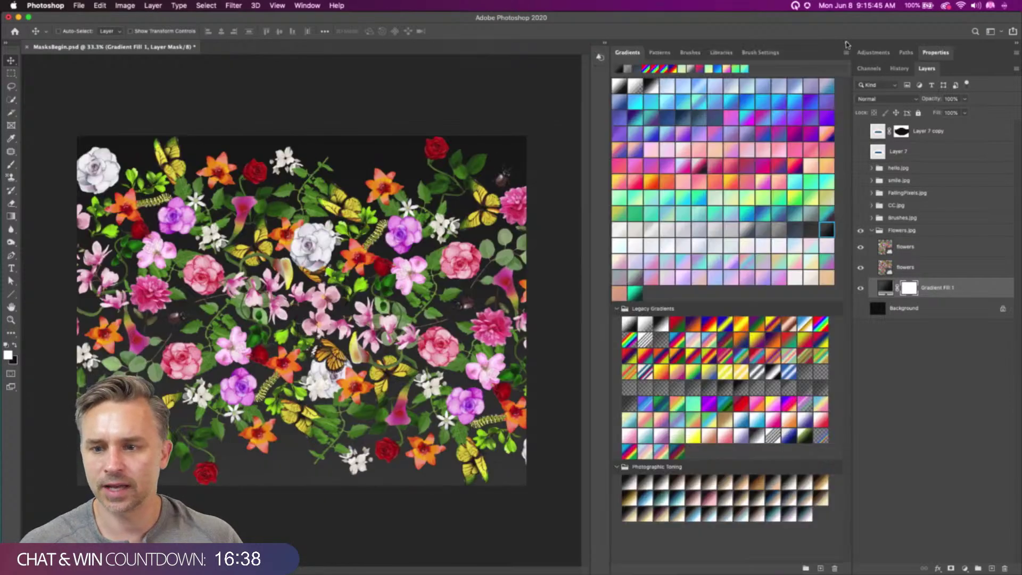
pyautogui.doubleClick(650, 183)
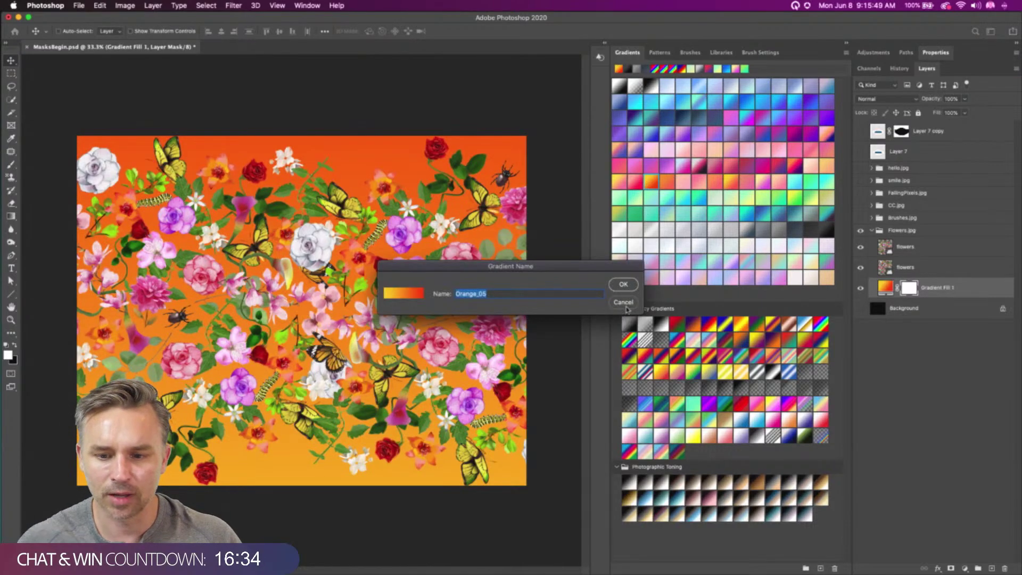
pyautogui.click(624, 303)
pyautogui.click(637, 182)
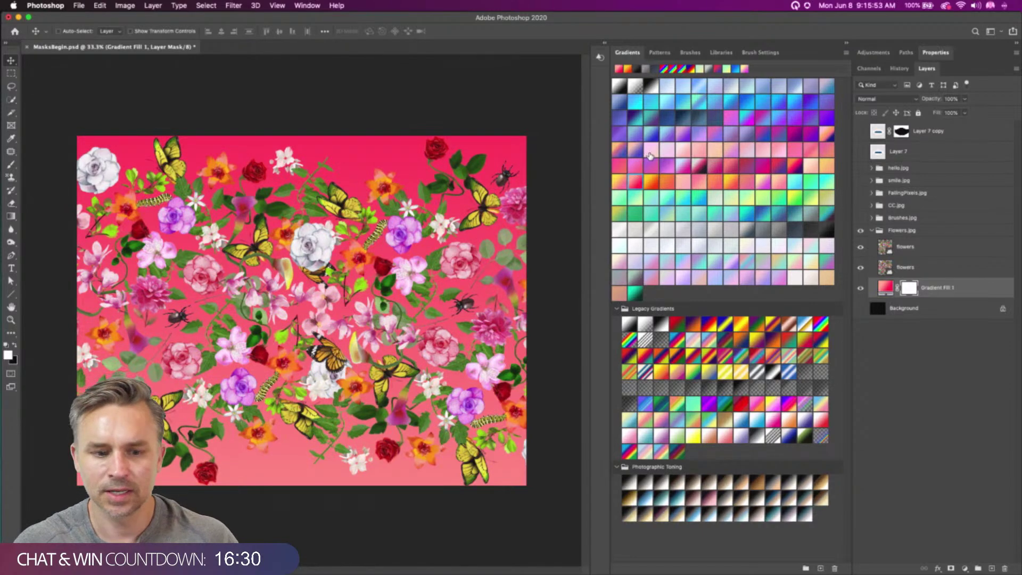
pyautogui.click(802, 167)
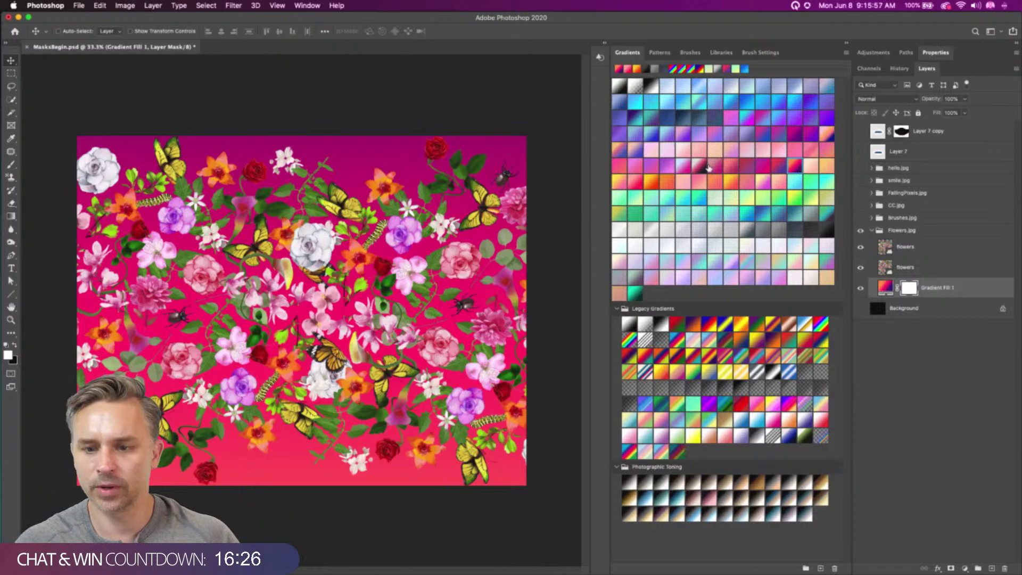
pyautogui.click(652, 168)
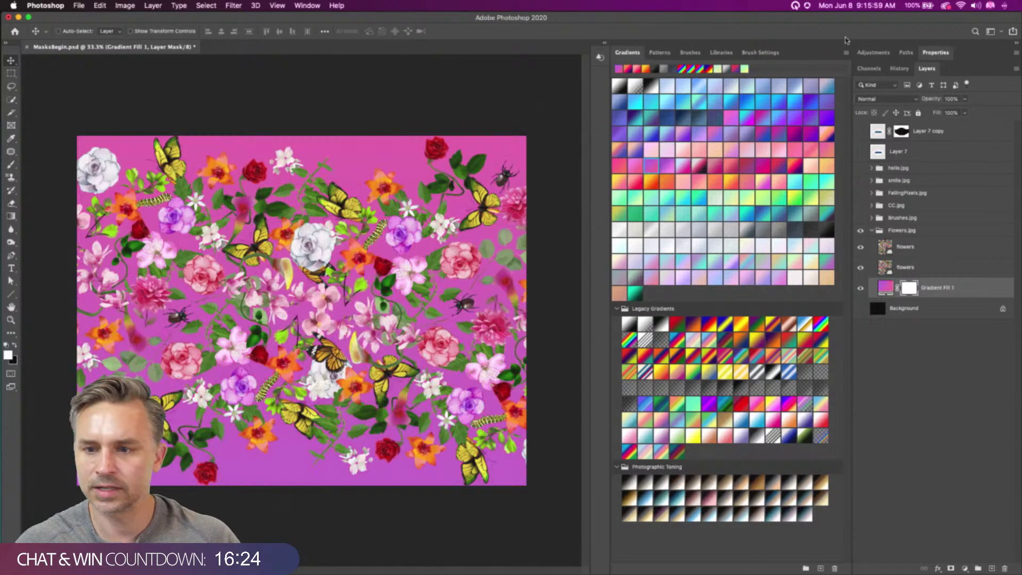
pyautogui.click(845, 44)
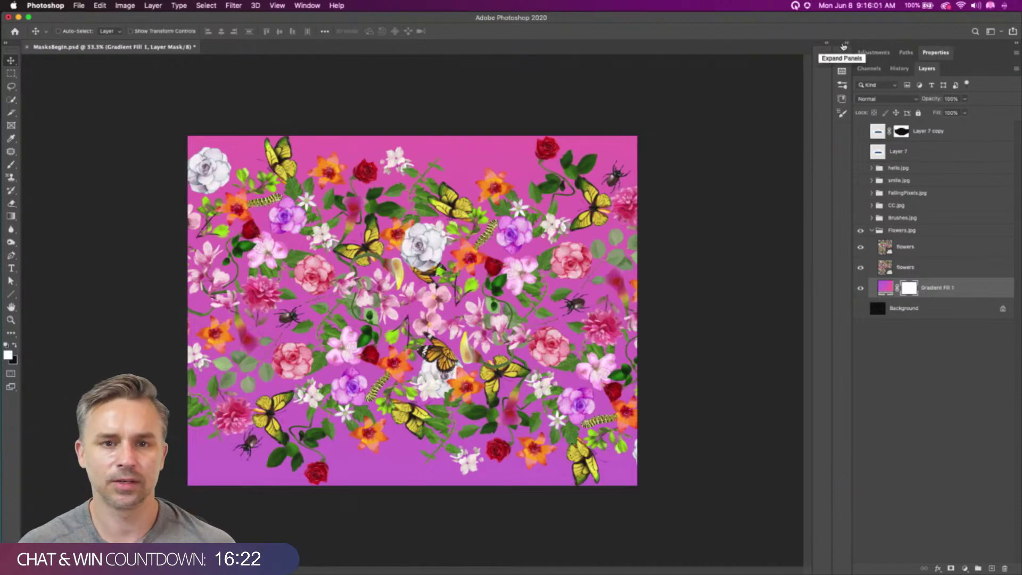
# Collapse and duplicate the Flowers.jpg group, and rename the upper copy Flowers2.jpg
pyautogui.click(872, 230)
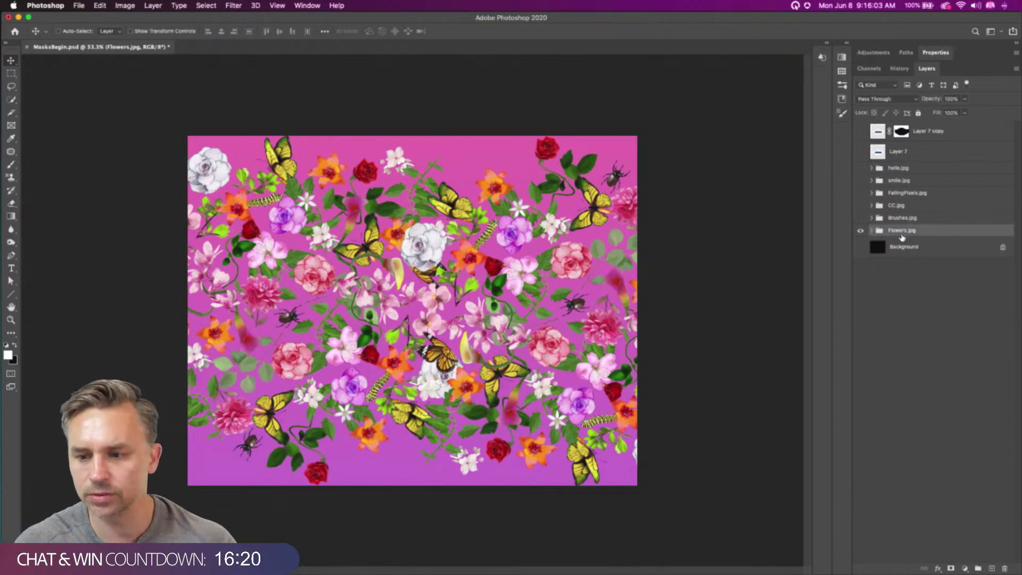
pyautogui.press('super+j')
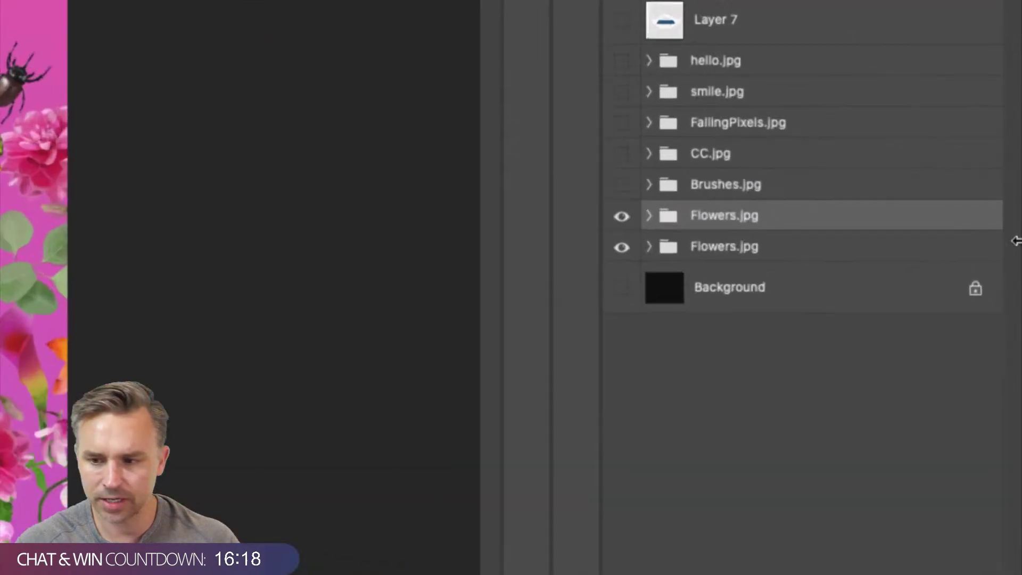
pyautogui.doubleClick(739, 215)
pyautogui.click(737, 216)
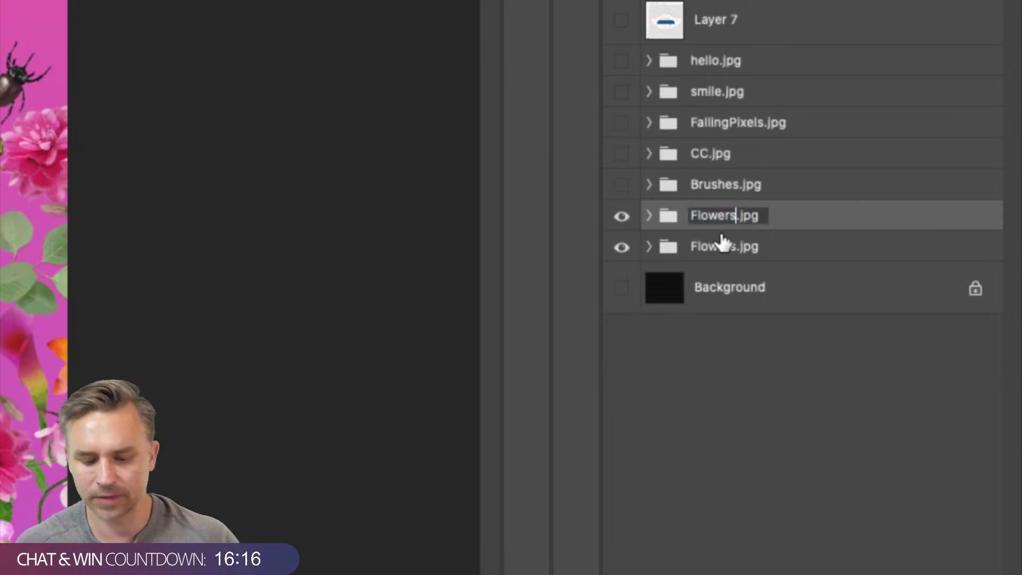
pyautogui.write('2')
pyautogui.press('Return')
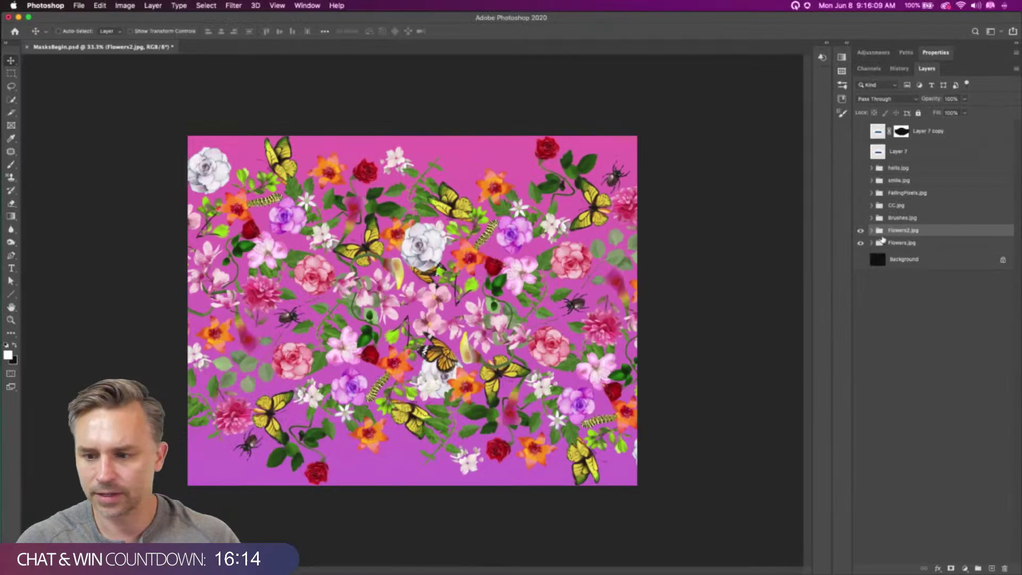
# Add a Color Lookup adjustment layer above the flowers layers inside the Flowers2.jpg group
pyautogui.click(871, 231)
pyautogui.click(955, 255)
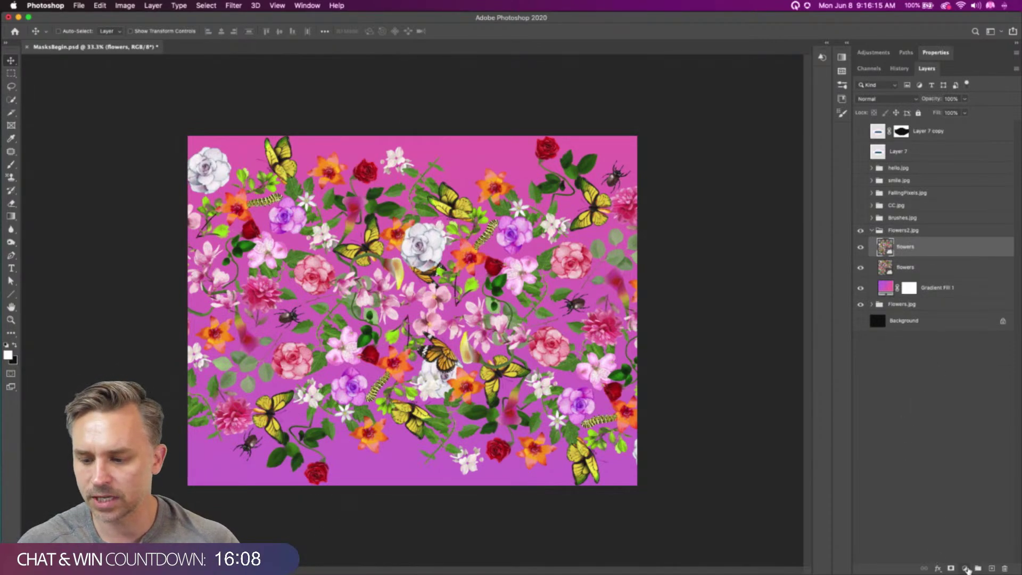
pyautogui.click(966, 569)
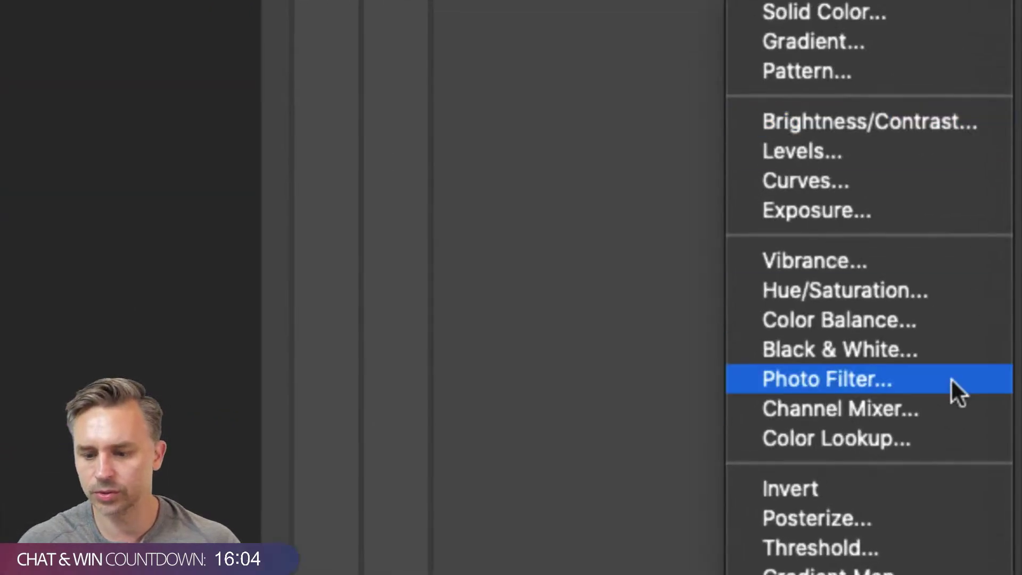
pyautogui.click(935, 438)
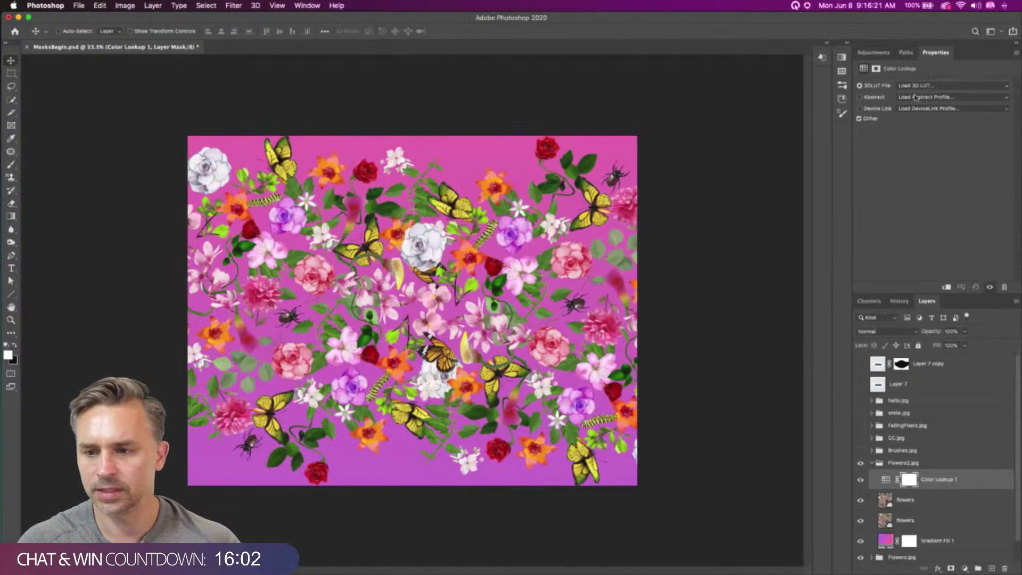
# Float the Color Lookup properties beside the artwork and set the 3DLUT file to 2Strip.look
pyautogui.moveTo(935, 52); pyautogui.dragTo(606, 146)
pyautogui.click(699, 180)
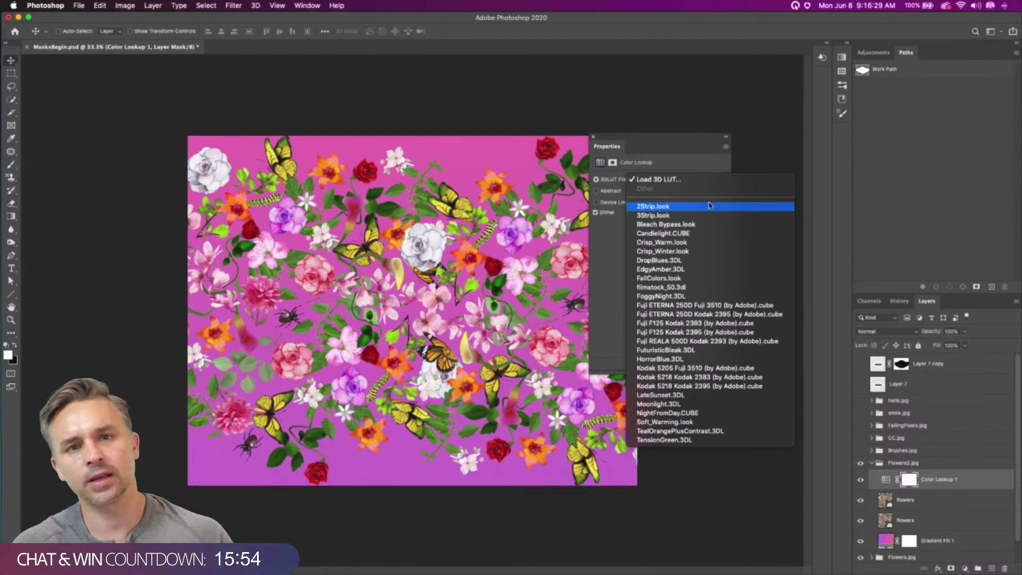
pyautogui.click(708, 206)
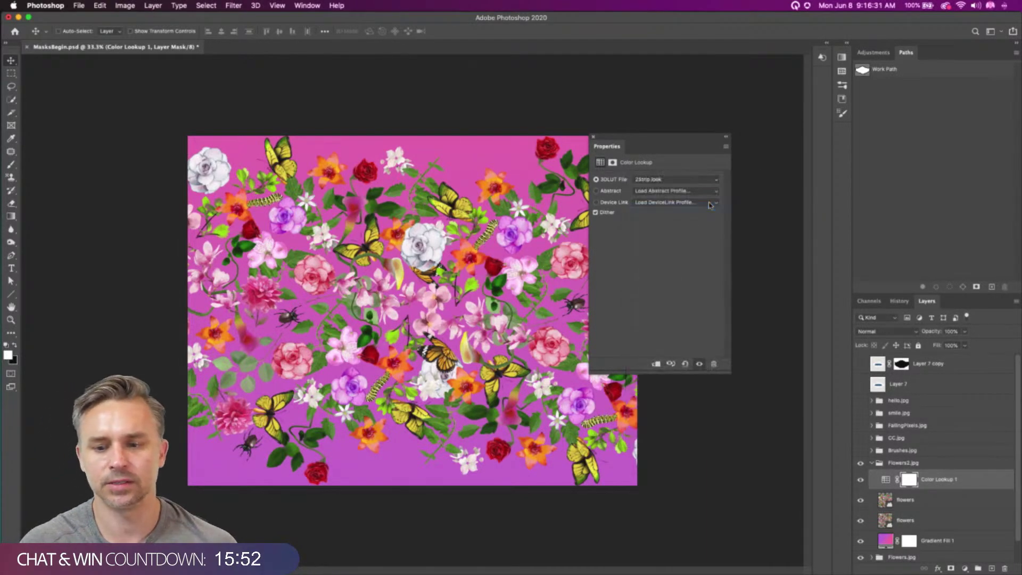
pyautogui.moveTo(660, 146); pyautogui.dragTo(713, 145)
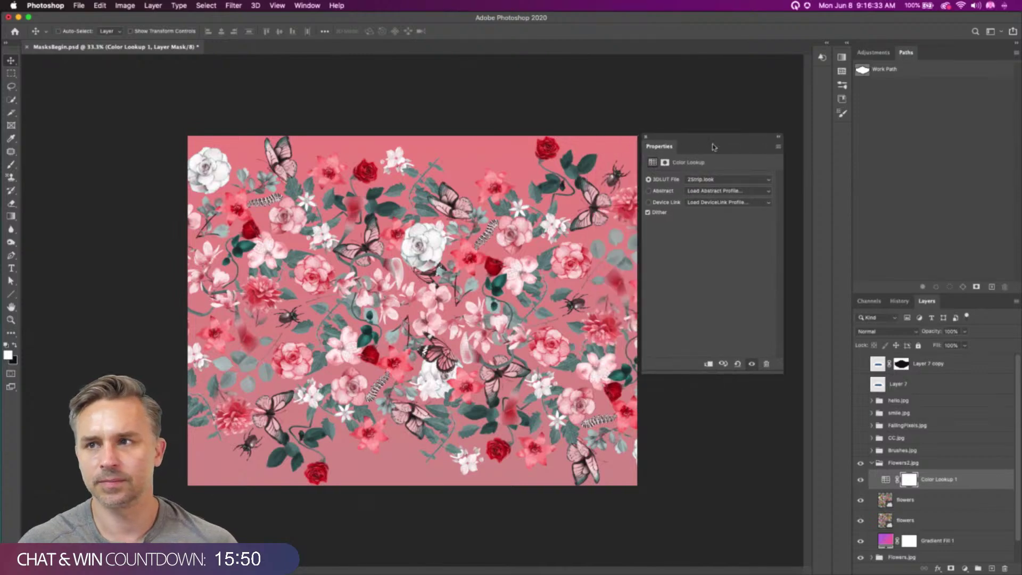
# Try the Candlelight.CUBE, Crisp_Warm.look and filmstock_50.3dl files as the 3DLUT of Color Lookup 1
pyautogui.click(698, 181)
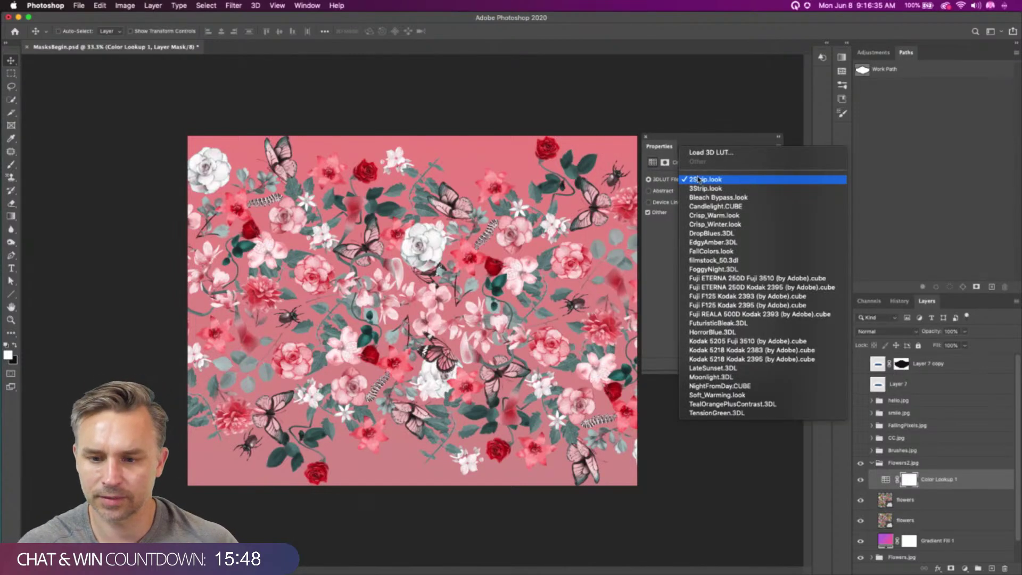
pyautogui.click(743, 207)
pyautogui.click(714, 180)
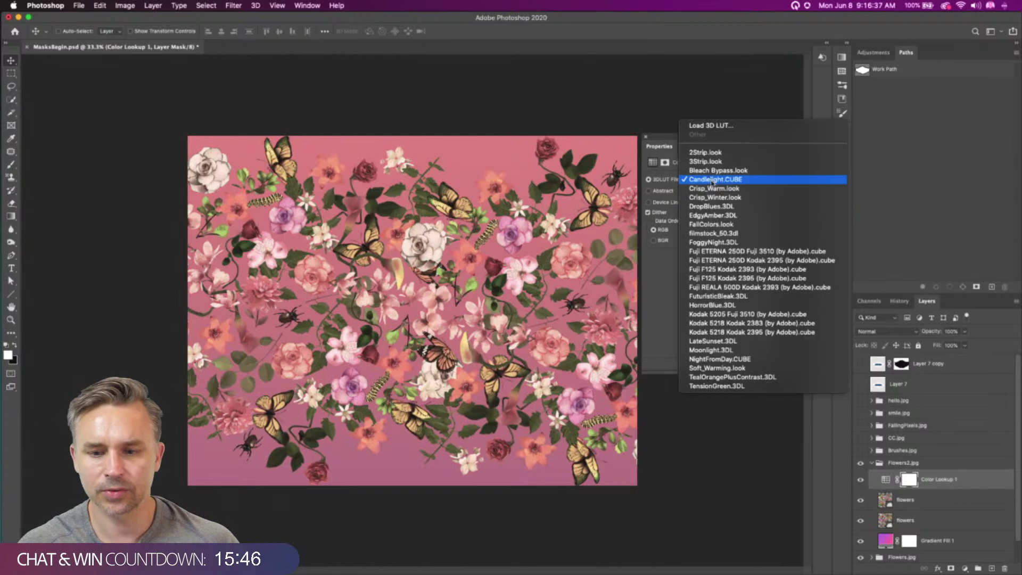
pyautogui.click(715, 181)
pyautogui.click(715, 180)
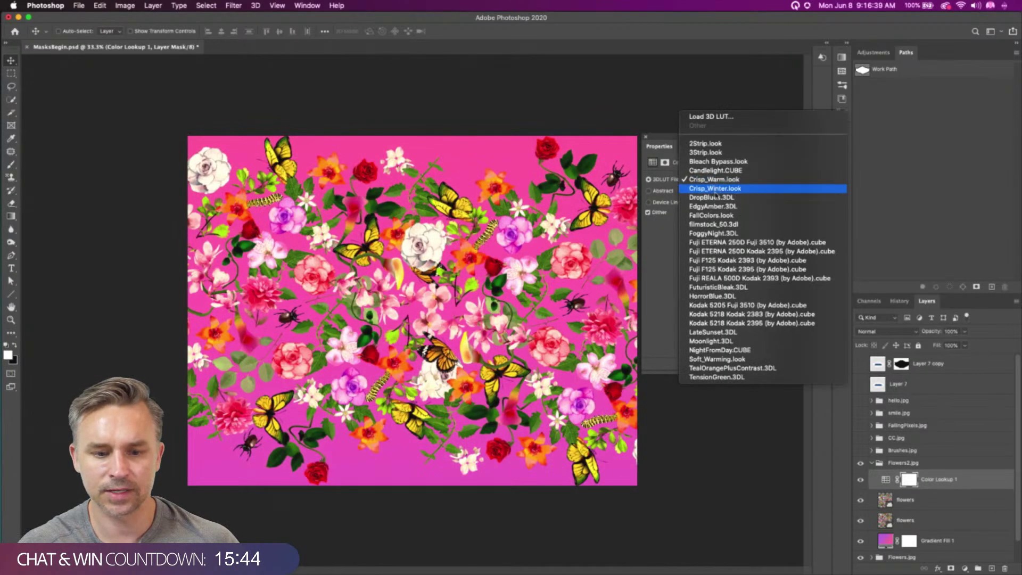
pyautogui.click(717, 203)
pyautogui.click(717, 180)
pyautogui.press('Down')
pyautogui.press('Down')
pyautogui.press('Down')
pyautogui.press('Return')
# Try the Fuji ETERNA 250D Fuji 3510 and Fuji F125 Kodak 2393 cube files on Color Lookup 1
pyautogui.click(717, 180)
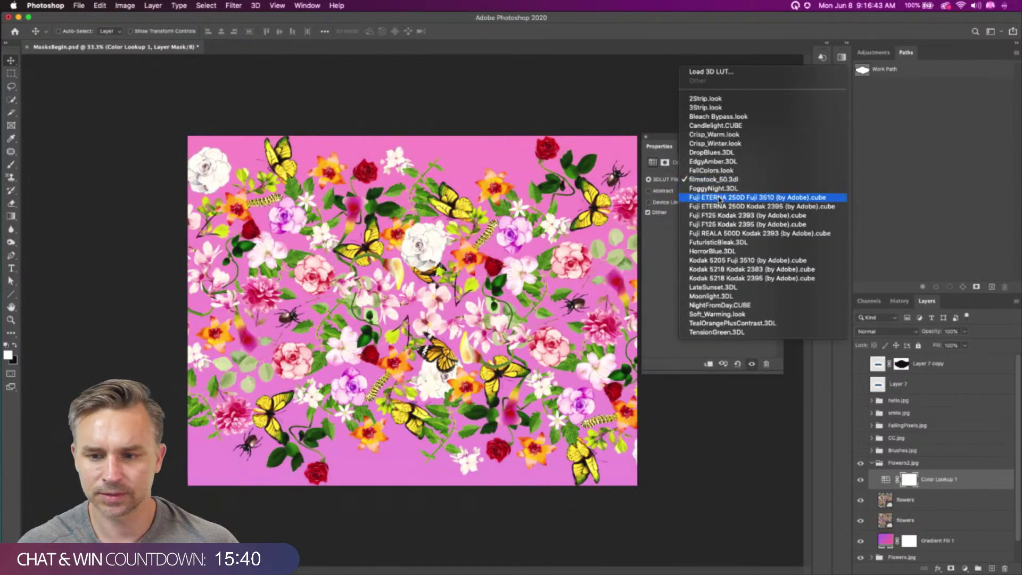
pyautogui.click(720, 198)
pyautogui.click(723, 181)
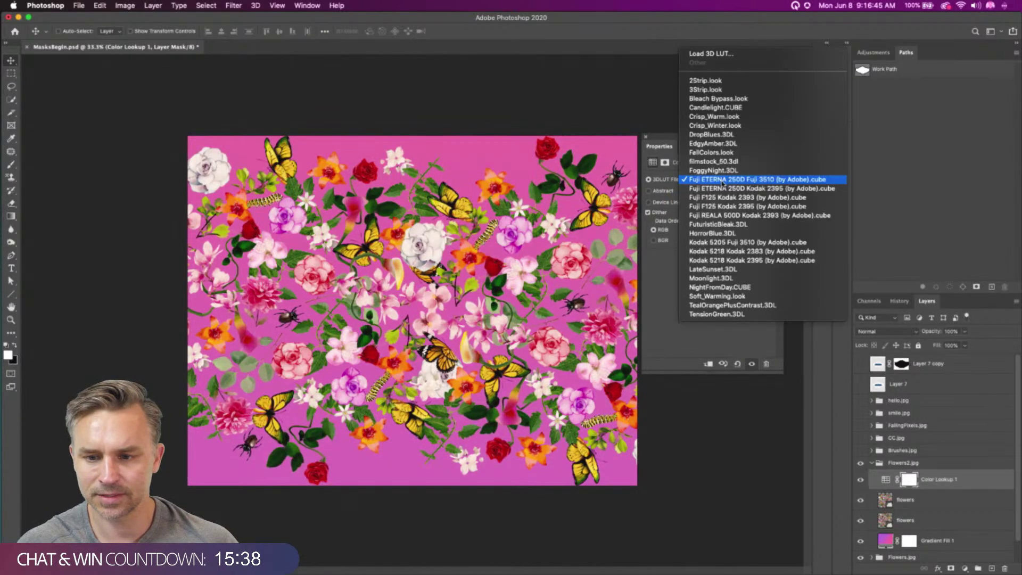
pyautogui.click(715, 198)
# Set the 3DLUT file of Color Lookup 1 to HorrorBlue.3DL, then dock its properties again and collapse them
pyautogui.click(718, 181)
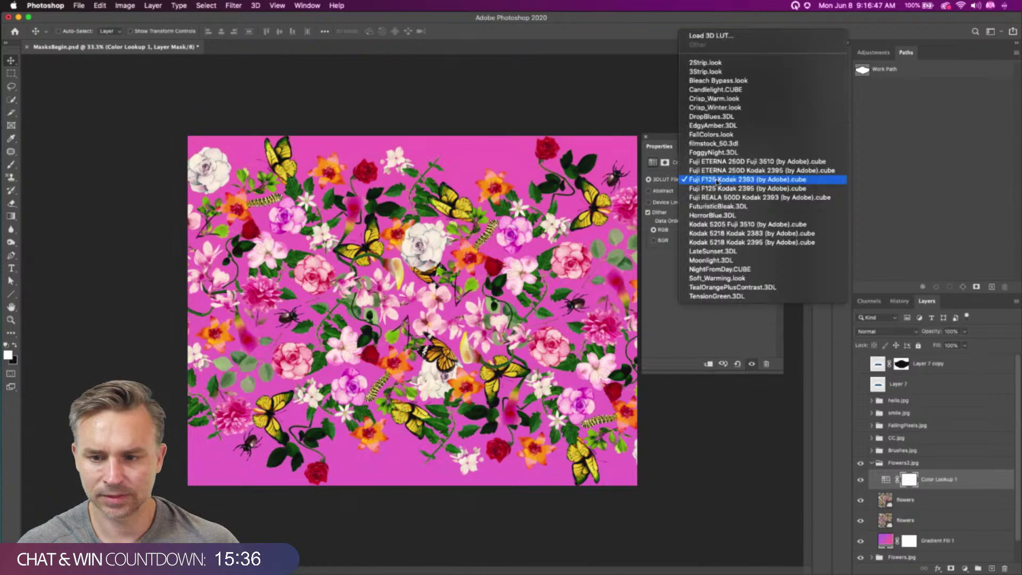
pyautogui.click(717, 214)
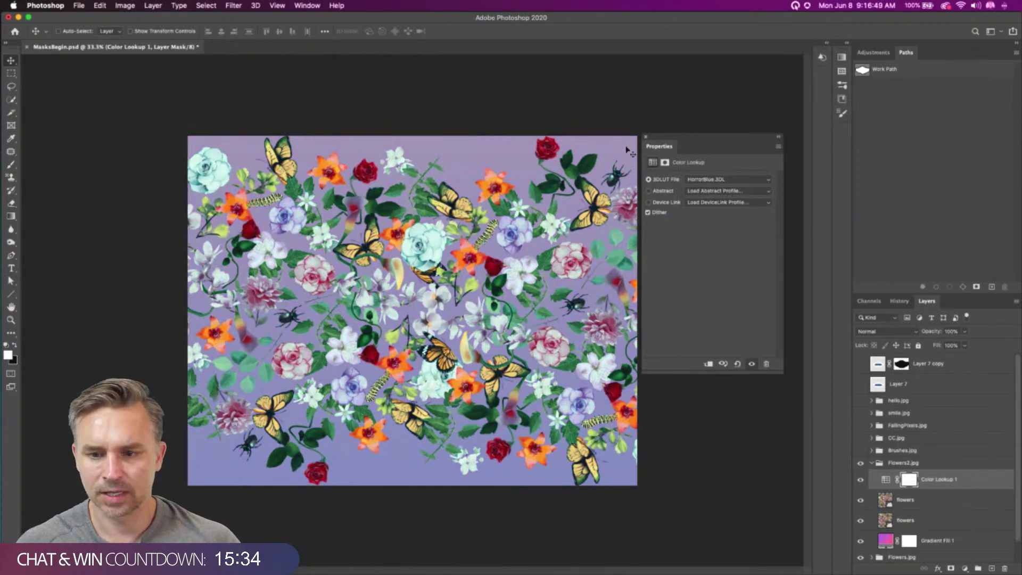
pyautogui.moveTo(650, 146); pyautogui.dragTo(876, 59)
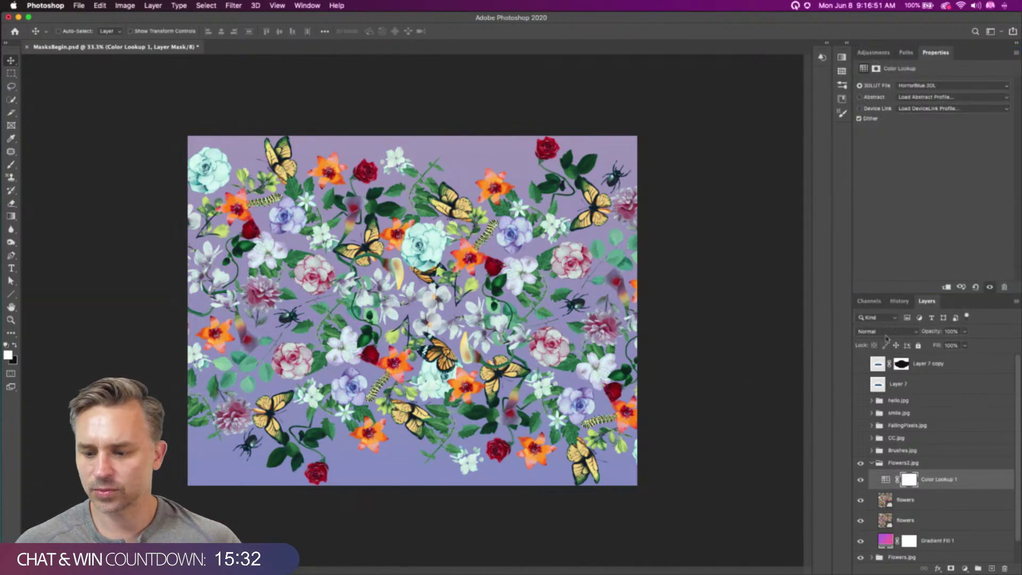
pyautogui.doubleClick(967, 56)
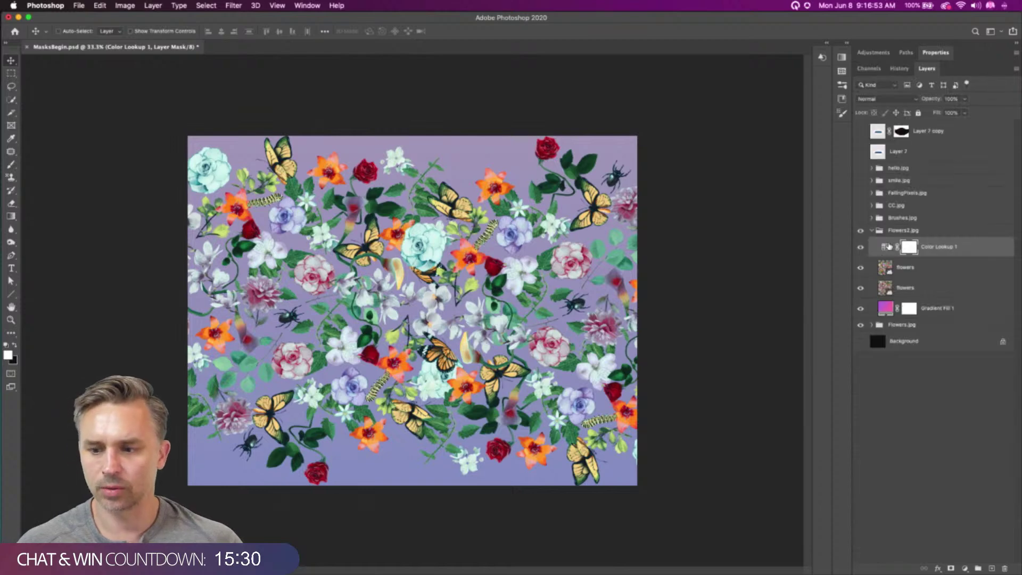
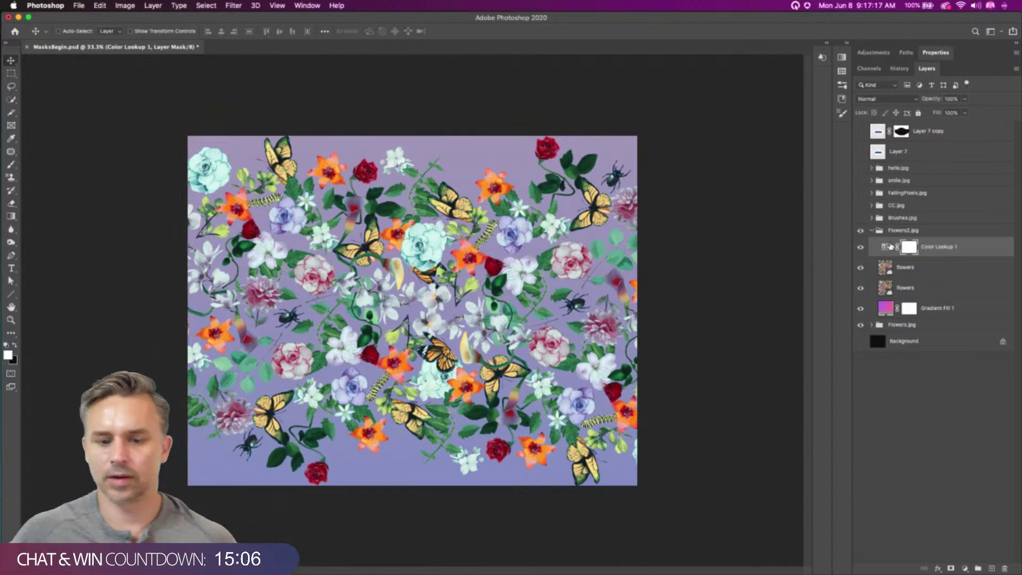
# Add a Gradient Map adjustment layer above Color Lookup 1 in the Flowers2.jpg group
pyautogui.click(952, 247)
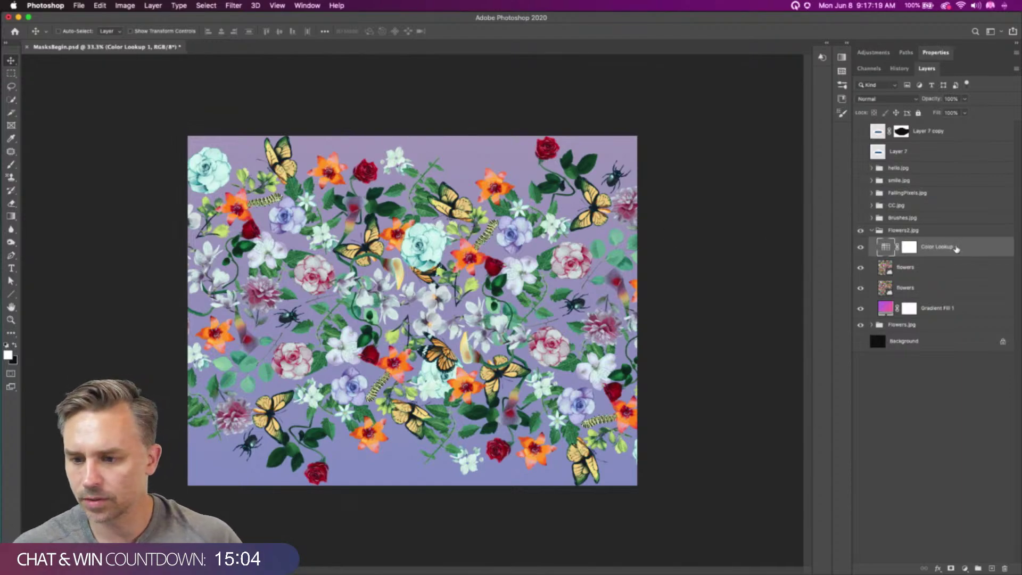
pyautogui.click(965, 568)
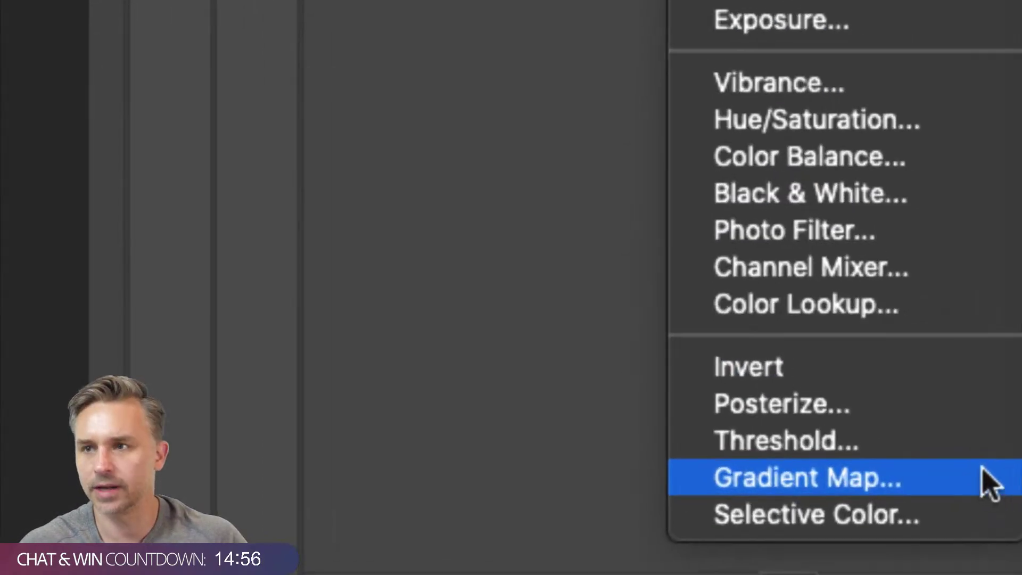
pyautogui.click(934, 476)
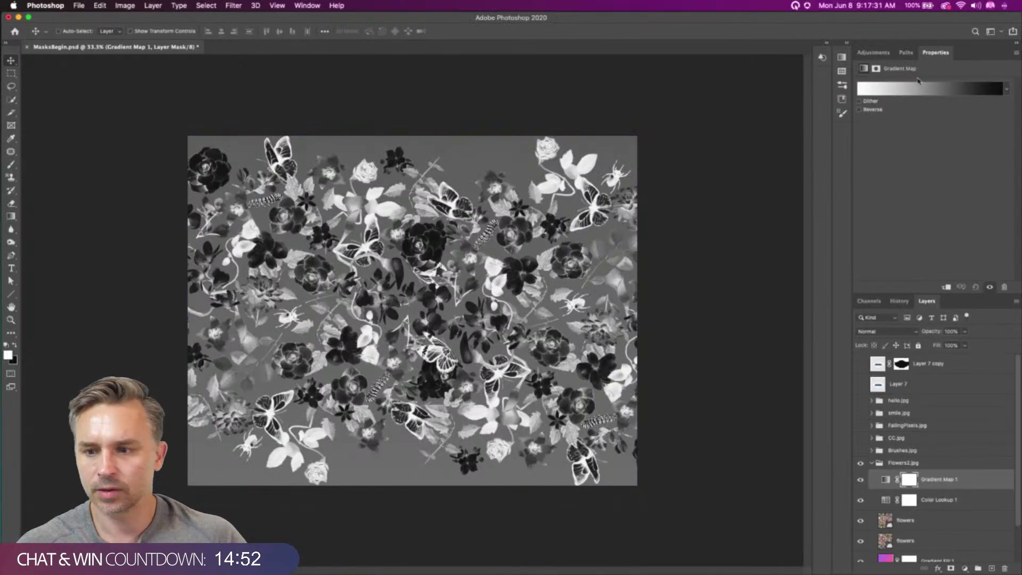
# Move the Gradient Editor clear of the artwork and try the Purple_02 preset on the gradient map
pyautogui.click(1000, 92)
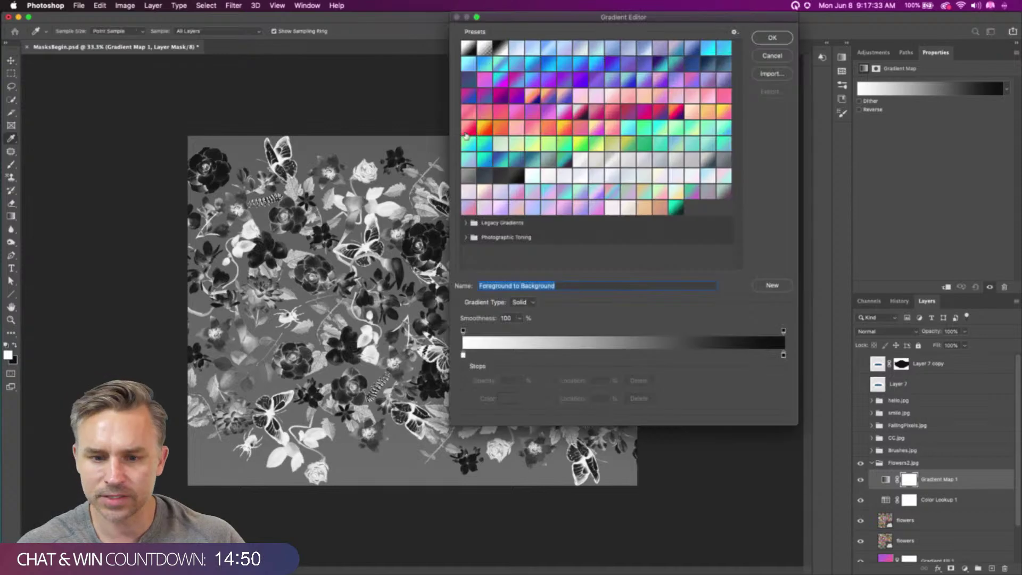
pyautogui.click(525, 77)
pyautogui.moveTo(521, 20); pyautogui.dragTo(680, 120)
pyautogui.click(692, 195)
pyautogui.click(660, 182)
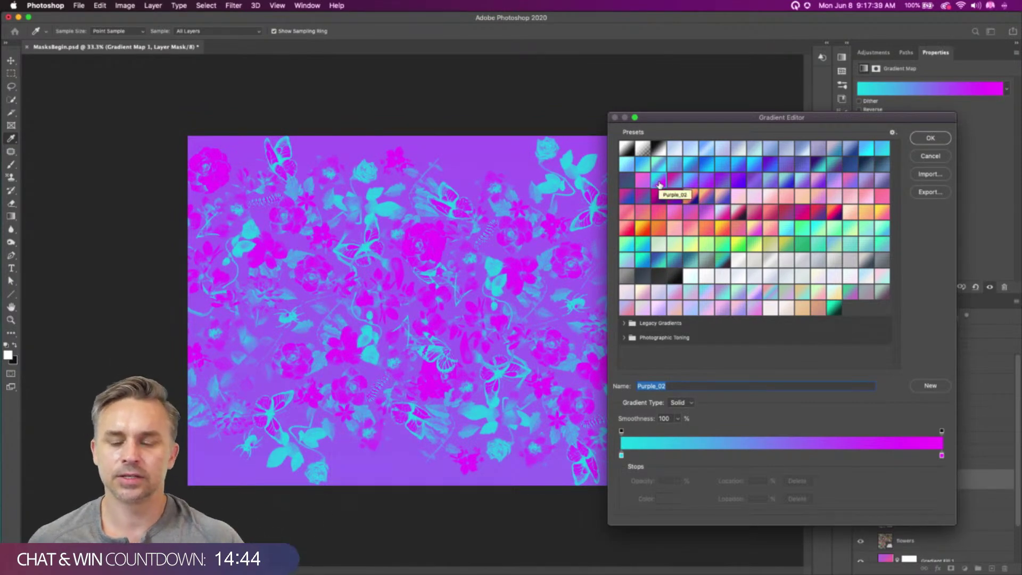
# Try pink and green presets on the gradient map, apply Green_31 and reverse the gradient
pyautogui.click(719, 214)
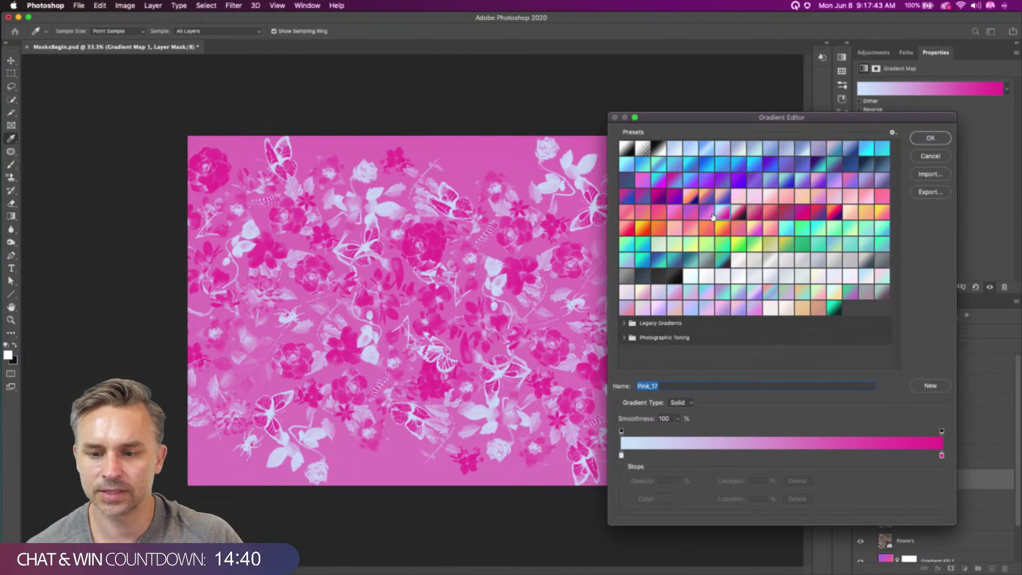
pyautogui.click(707, 213)
pyautogui.click(670, 276)
pyautogui.click(720, 260)
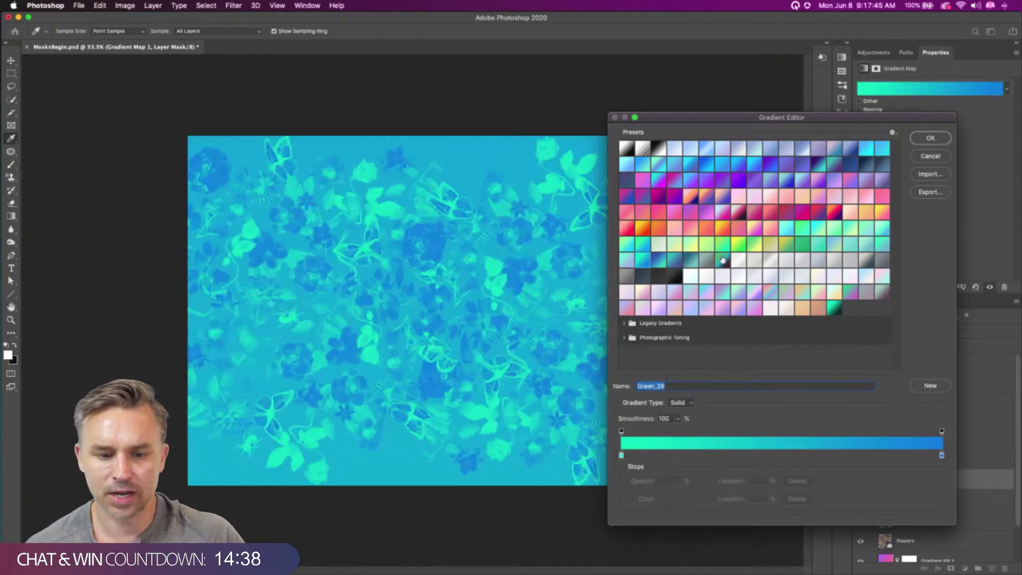
pyautogui.click(715, 260)
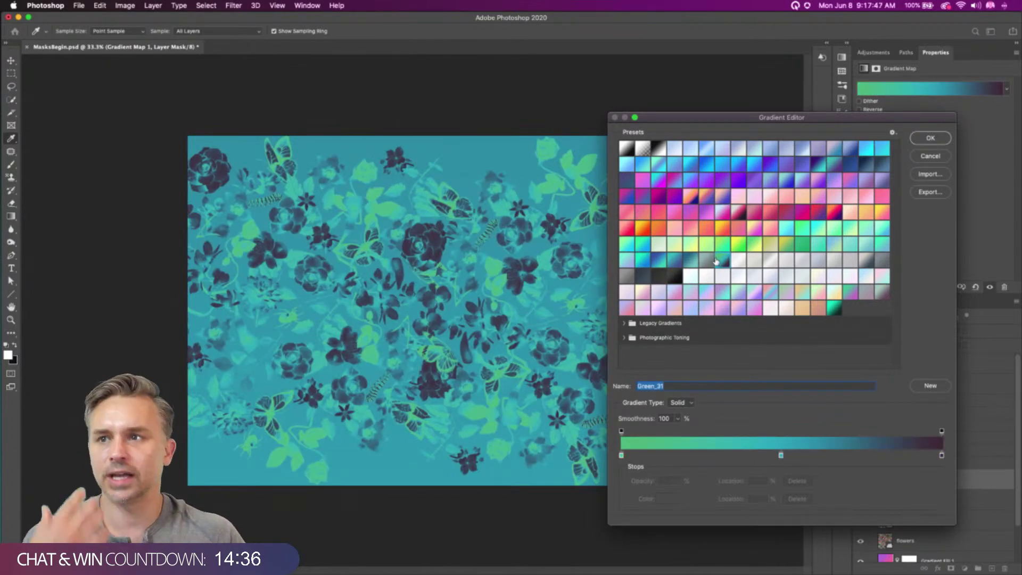
pyautogui.click(920, 139)
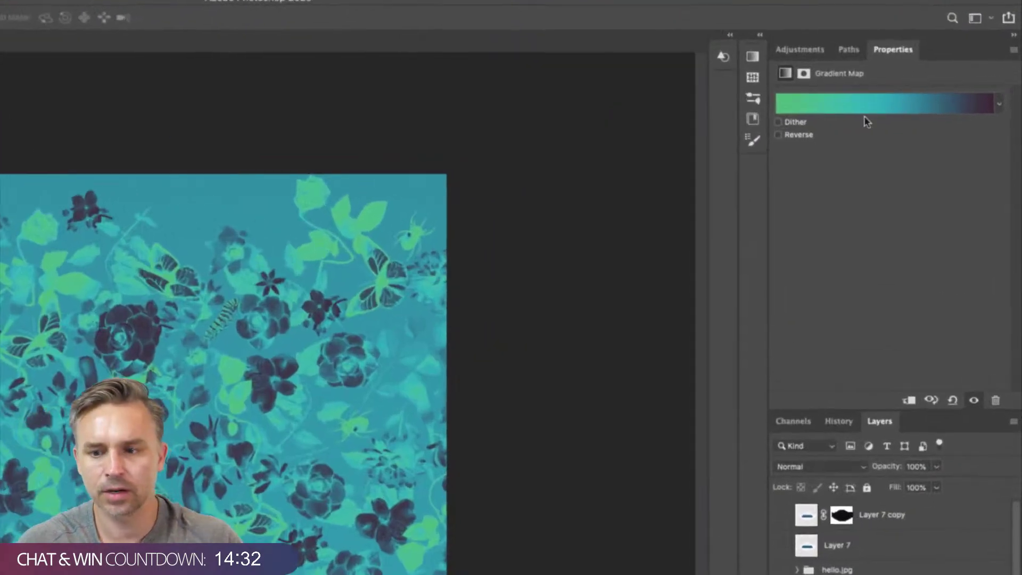
pyautogui.click(859, 109)
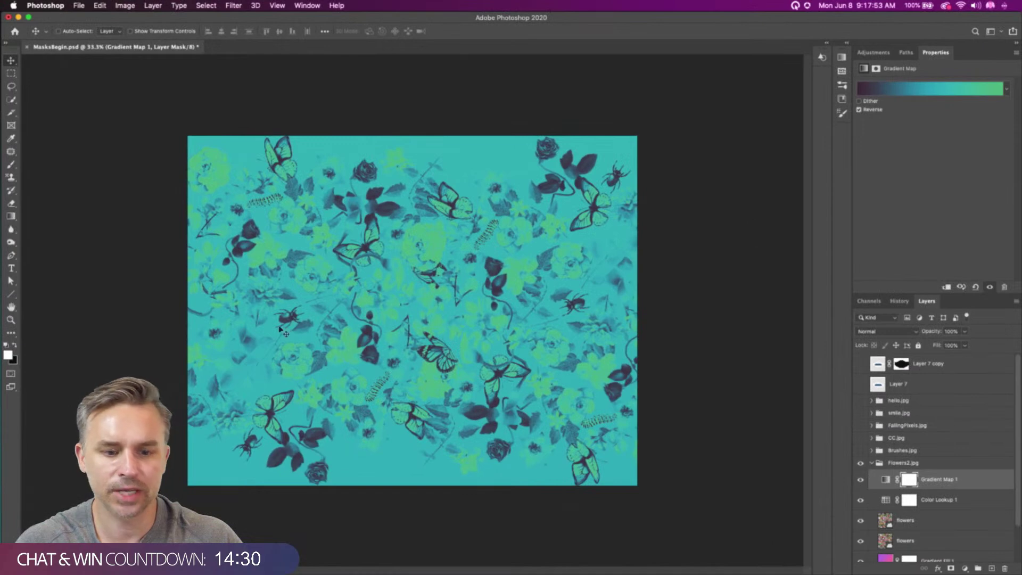
# Try orange, Pink_05 and Red_01 gradient presets on the reversed gradient map
pyautogui.click(876, 92)
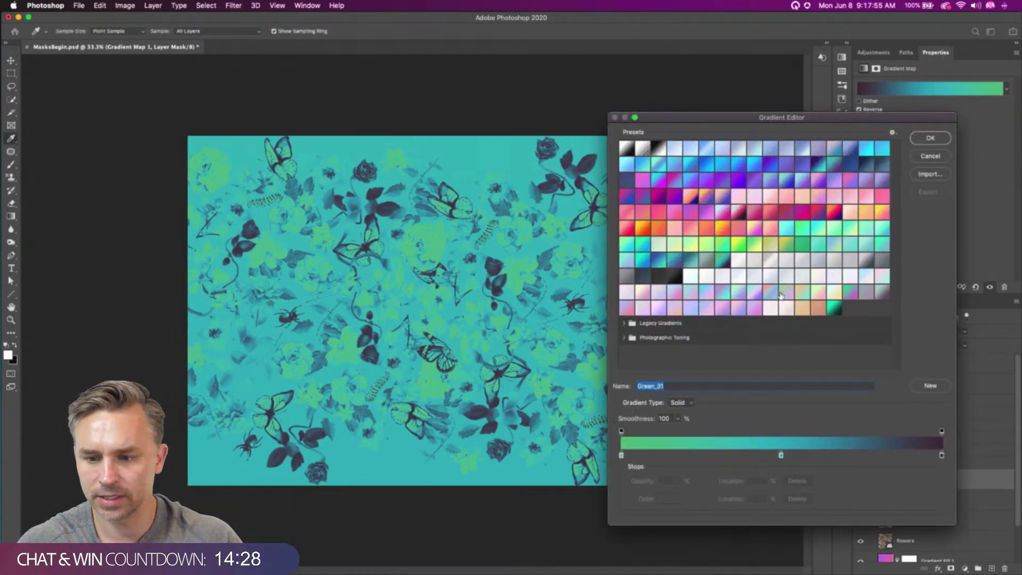
pyautogui.click(686, 298)
pyautogui.click(726, 234)
pyautogui.click(788, 198)
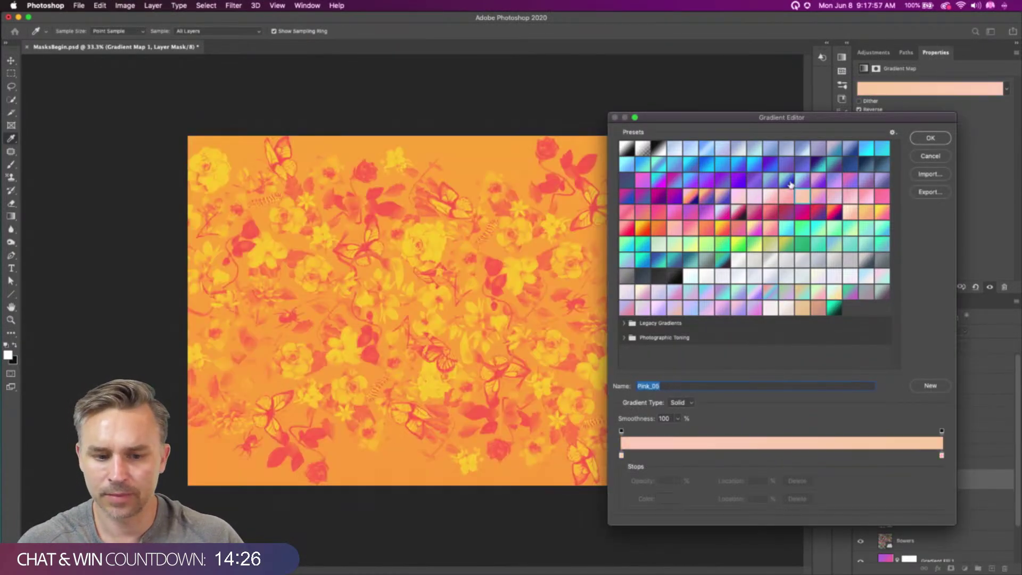
pyautogui.click(790, 183)
pyautogui.click(754, 214)
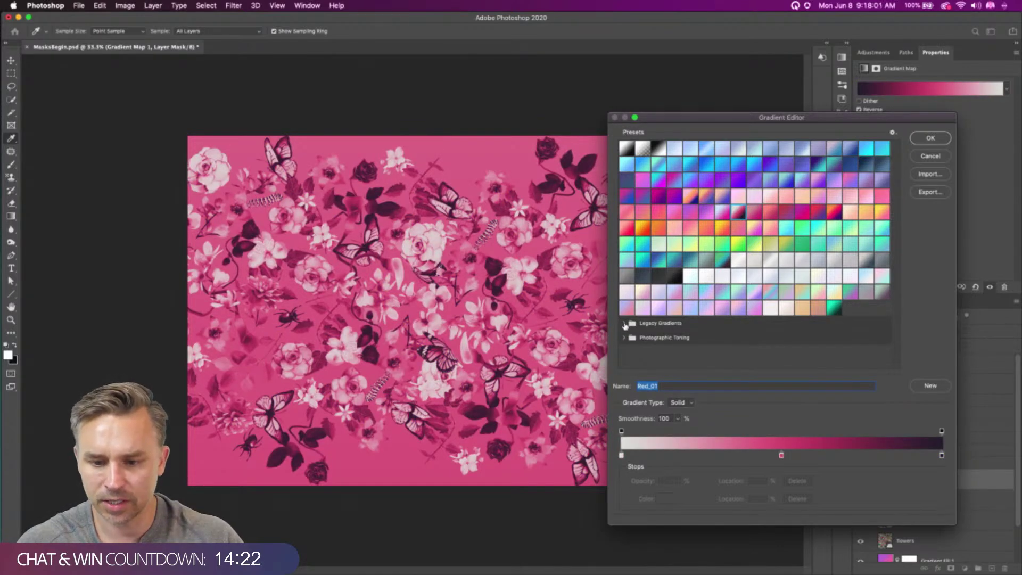
pyautogui.click(673, 277)
# Compare the Photographic Toning presets on Gradient Map 1, apply Sepia-Blue 3 and turn off Reverse
pyautogui.click(624, 338)
pyautogui.scroll(-2, 649, 342)
pyautogui.click(689, 330)
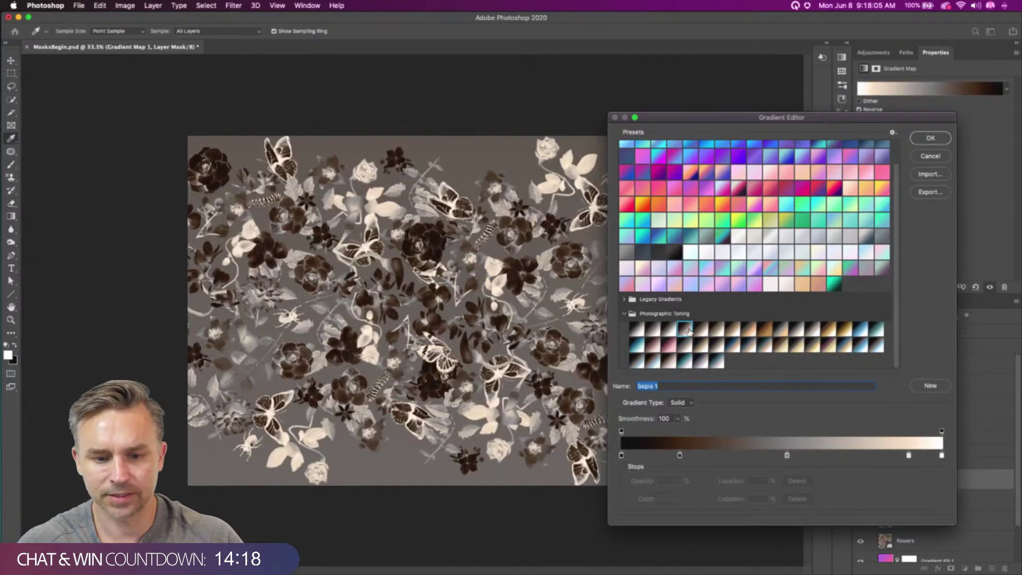
pyautogui.click(700, 330)
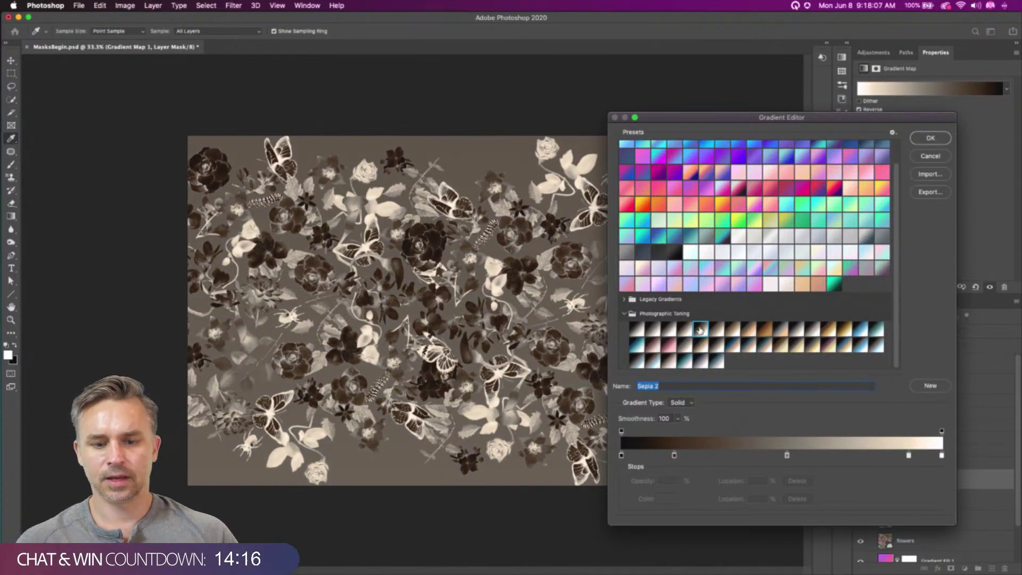
pyautogui.click(753, 348)
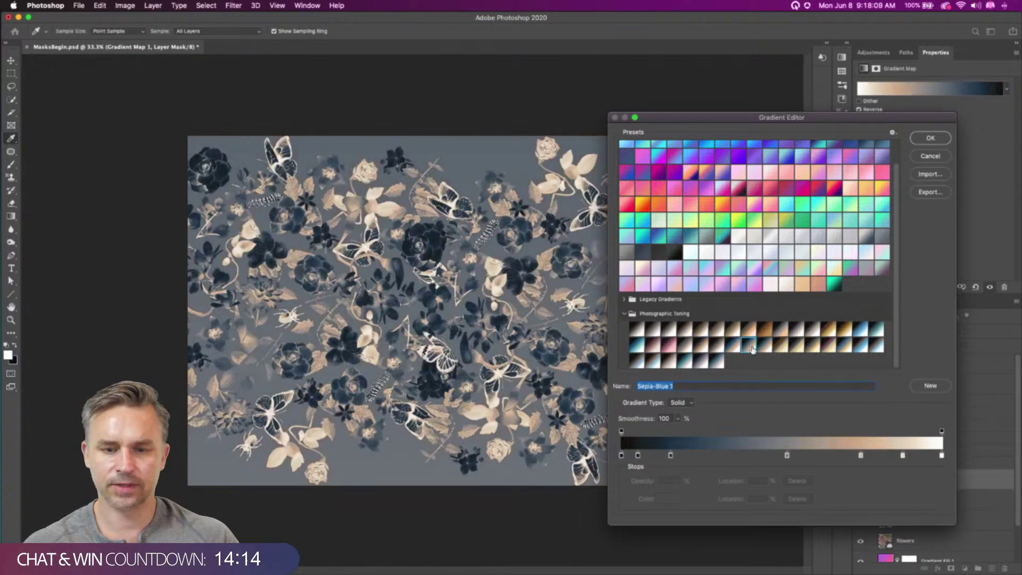
pyautogui.click(766, 346)
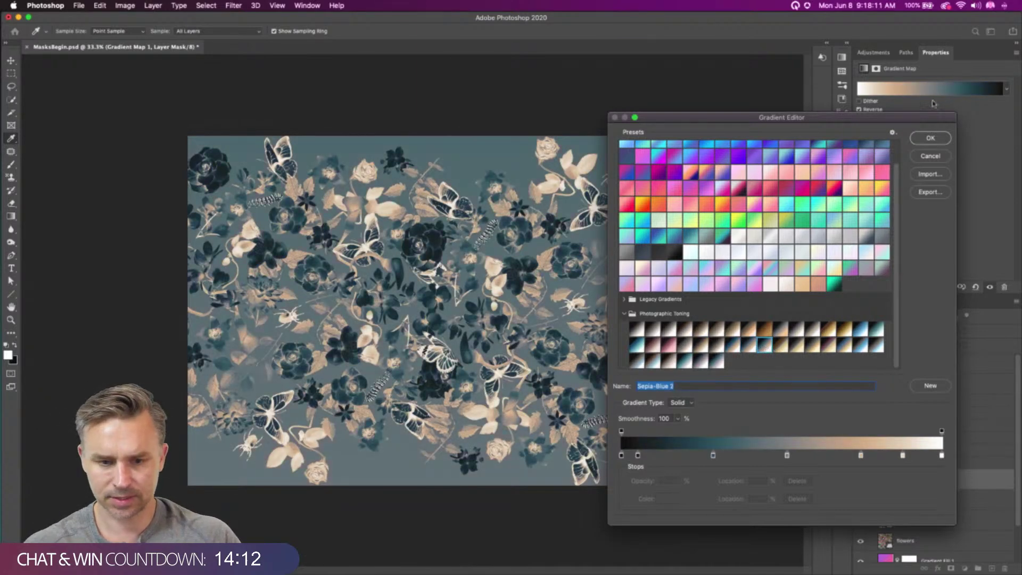
pyautogui.click(927, 139)
pyautogui.click(859, 110)
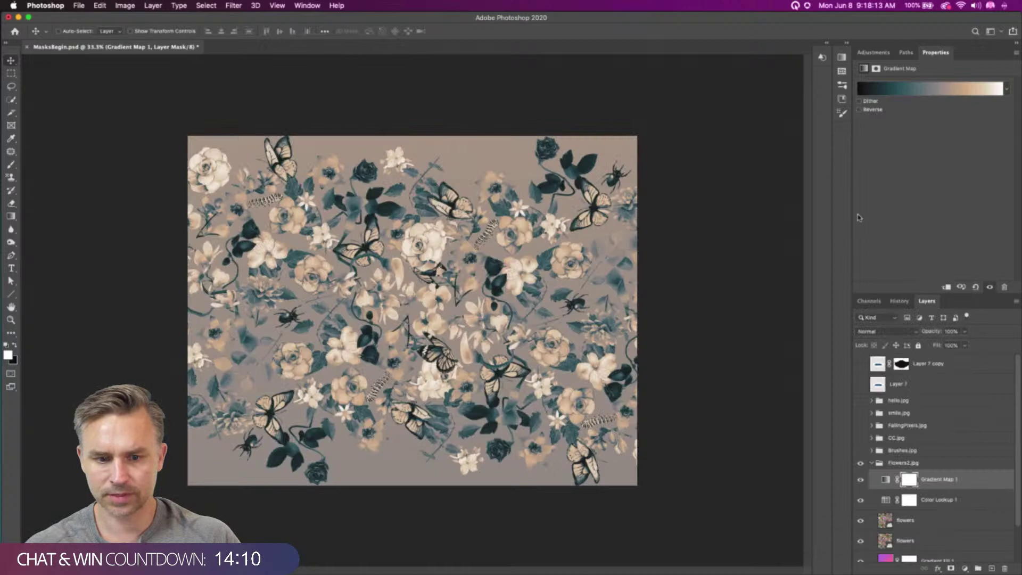
# Change Gradient Fill 1 in the Flowers2.jpg group to a near-black gradient preset and inspect the flower pattern up close
pyautogui.scroll(-2, 920, 469)
pyautogui.click(909, 520)
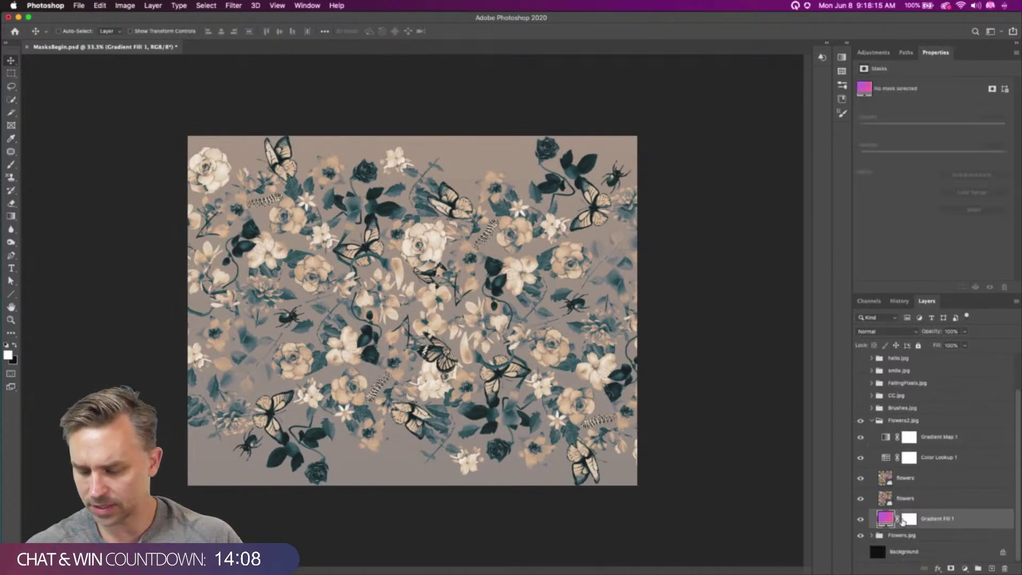
pyautogui.doubleClick(886, 520)
pyautogui.click(534, 181)
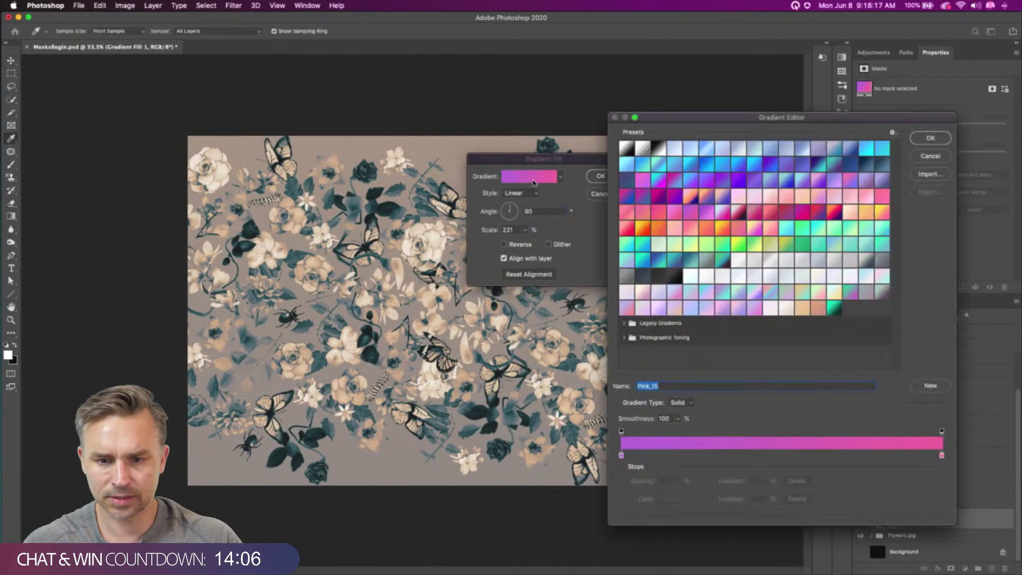
pyautogui.click(674, 278)
pyautogui.press('Return')
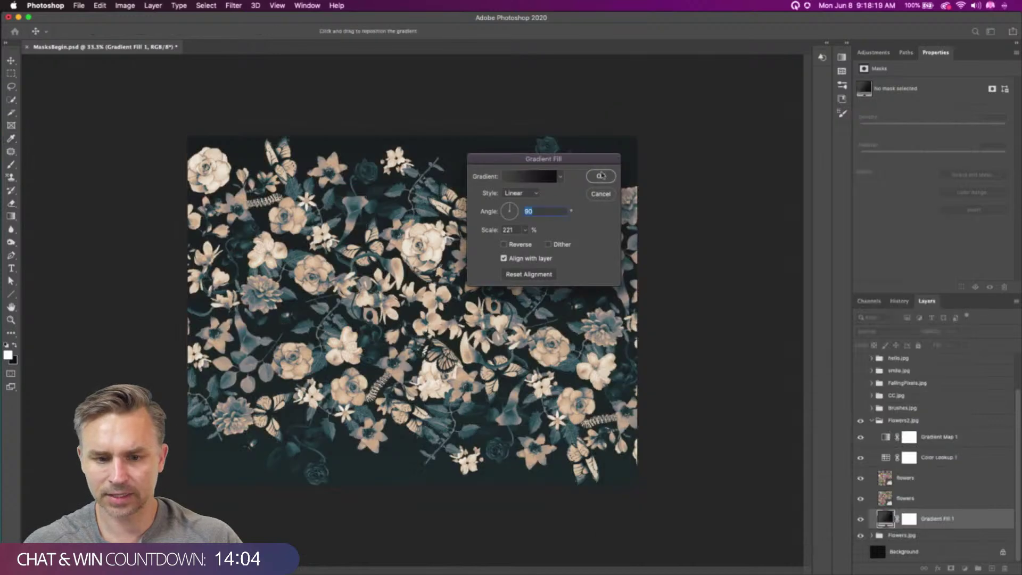
pyautogui.click(601, 176)
pyautogui.click(923, 482)
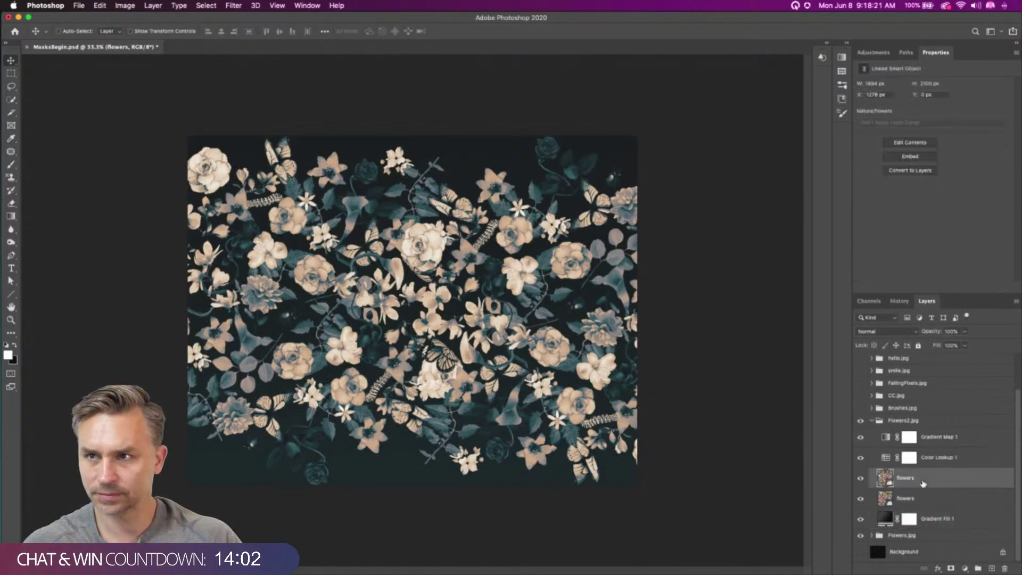
pyautogui.press('super+plus')
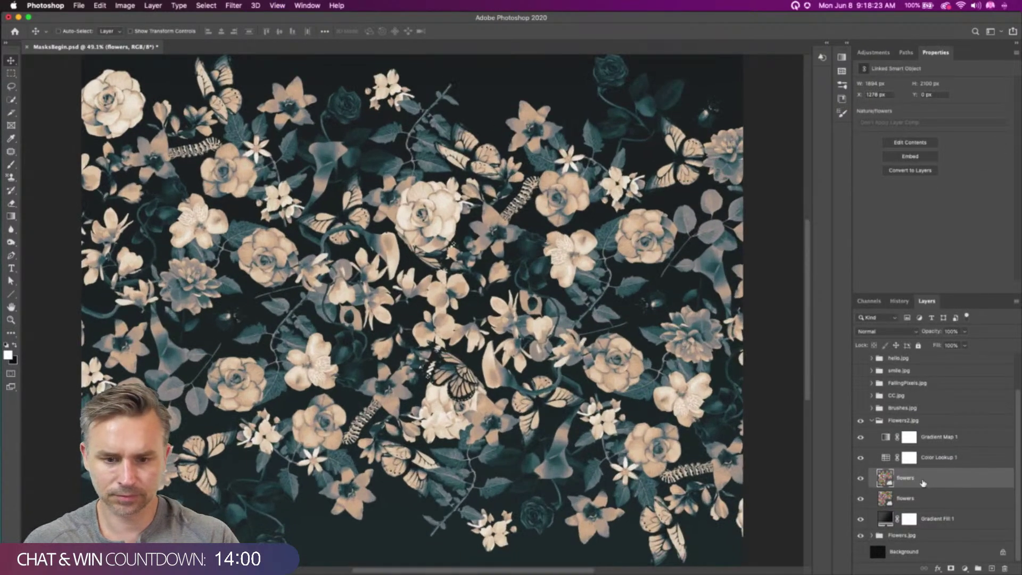
# Collapse the Gradient Map properties, move Color Lookup 1 from Flowers2.jpg into the Flowers.jpg group and expand that group
pyautogui.click(941, 438)
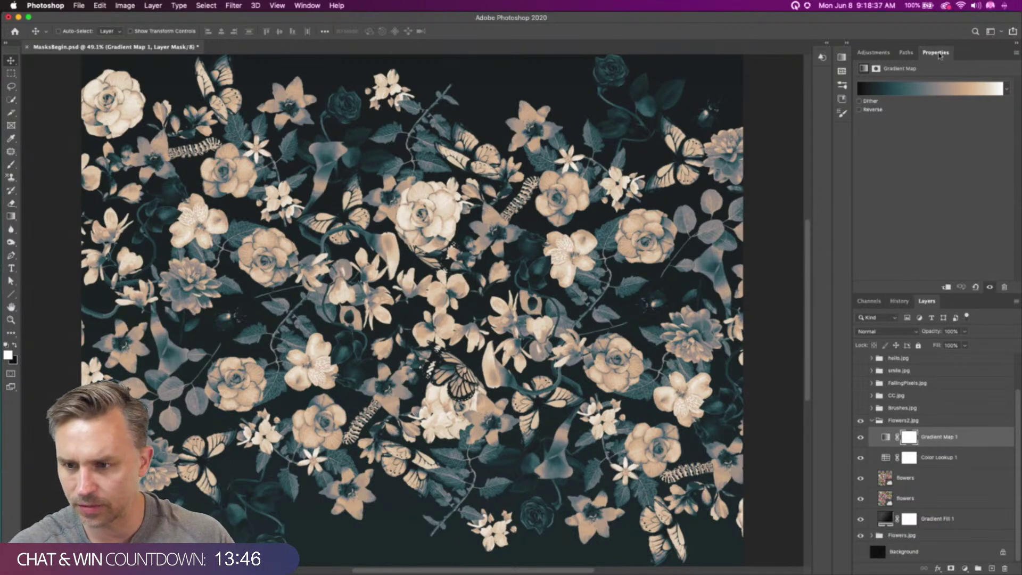
pyautogui.doubleClick(974, 56)
pyautogui.moveTo(895, 267); pyautogui.dragTo(902, 346)
pyautogui.click(872, 324)
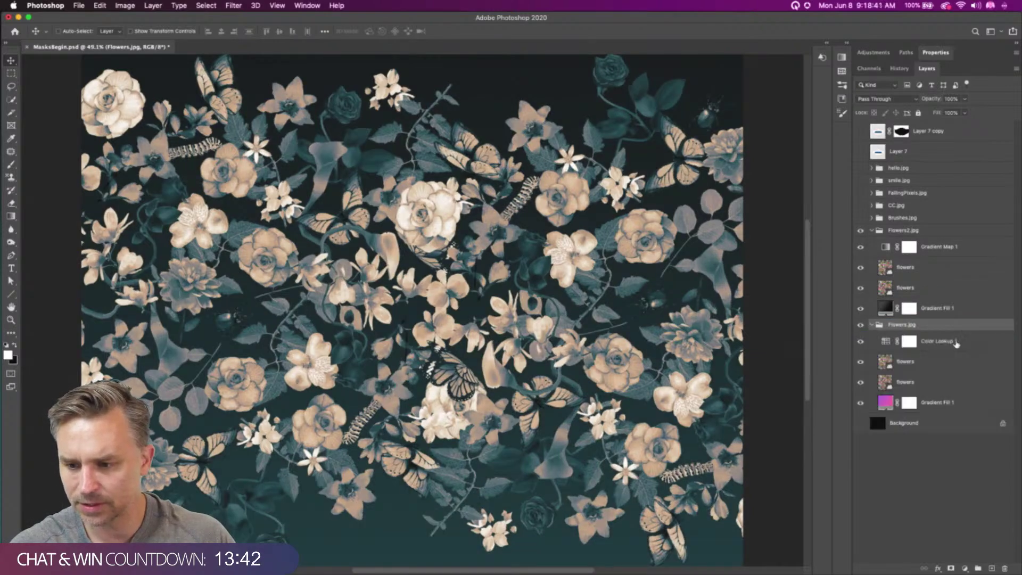
# Hide the Flowers2.jpg group and set Color Lookup 1 in the Flowers.jpg group to the 2Strip.look 3D LUT
pyautogui.click(953, 344)
pyautogui.click(861, 232)
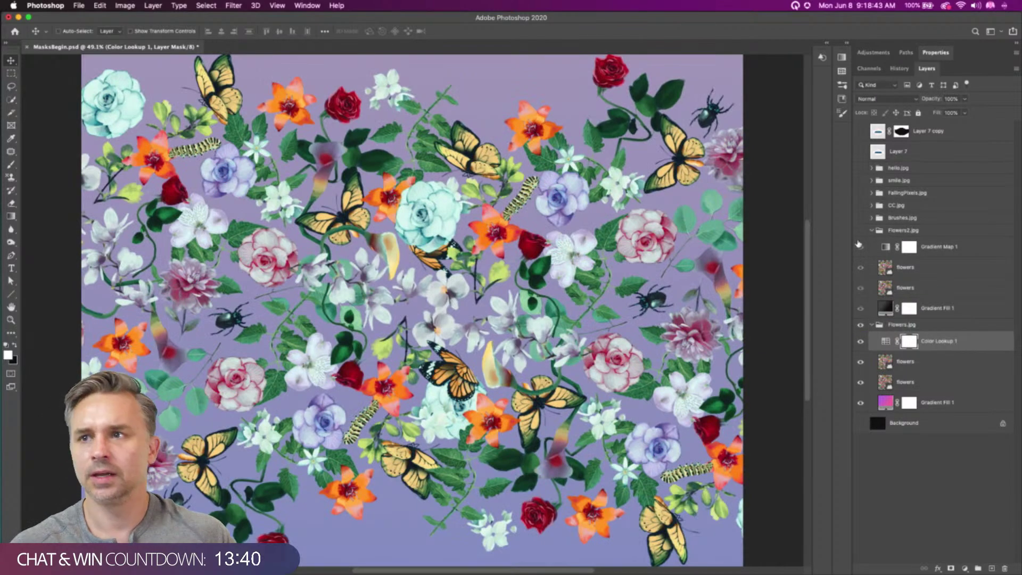
pyautogui.click(936, 53)
pyautogui.click(916, 90)
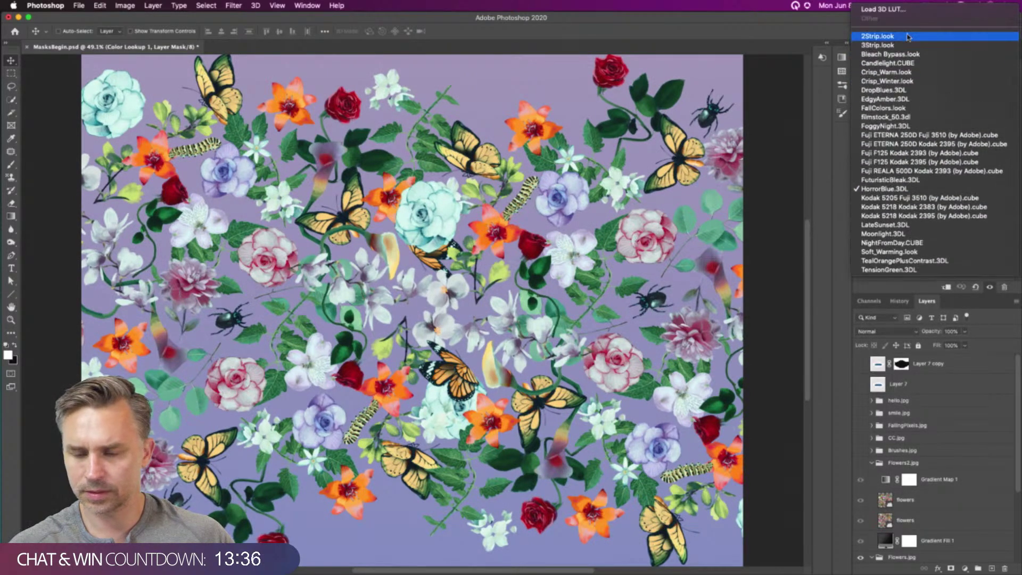
pyautogui.click(913, 36)
pyautogui.doubleClick(973, 53)
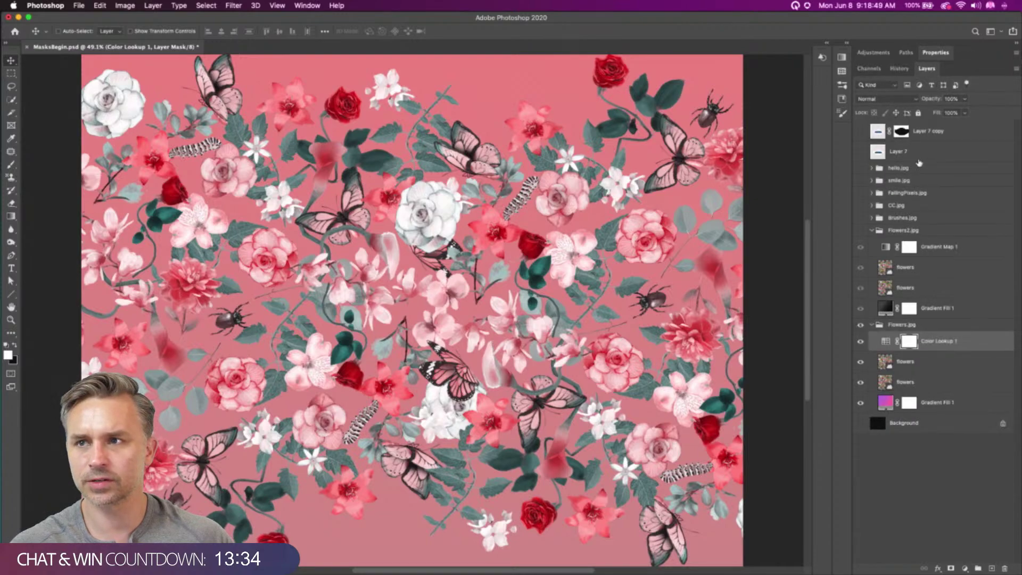
# Show the Flowers2.jpg group and select its Gradient Map 1 layer
pyautogui.click(914, 324)
pyautogui.click(906, 267)
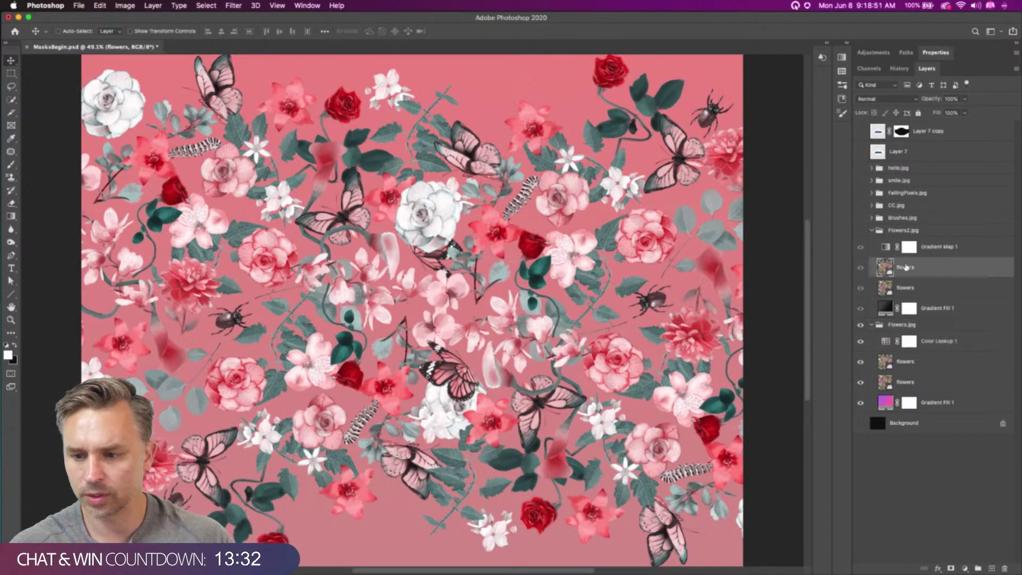
pyautogui.click(861, 230)
pyautogui.click(916, 253)
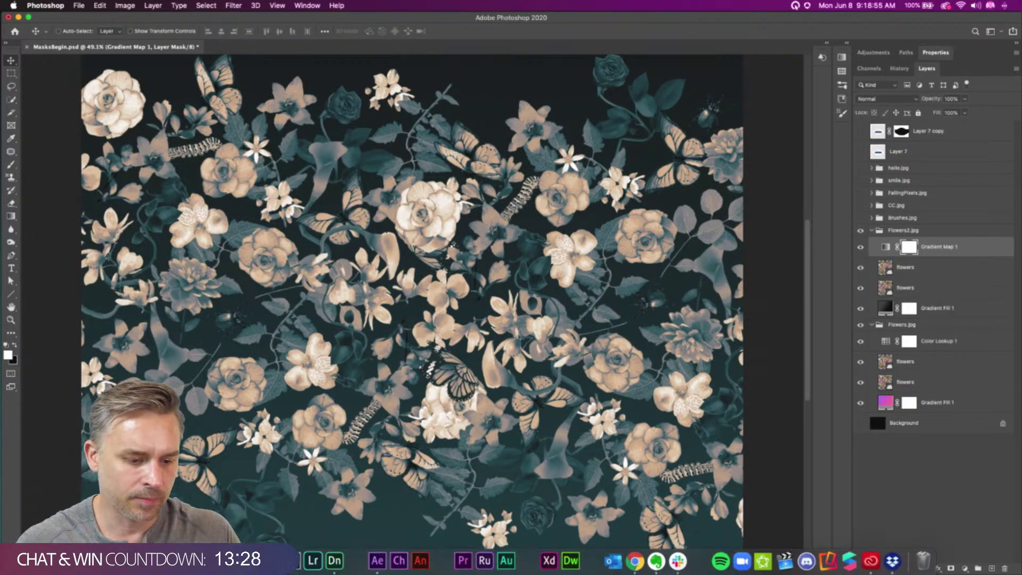
# Switch to Finder, view the Masks folder as icons in a larger window and look through the mask artwork files
pyautogui.click(99, 562)
pyautogui.click(179, 207)
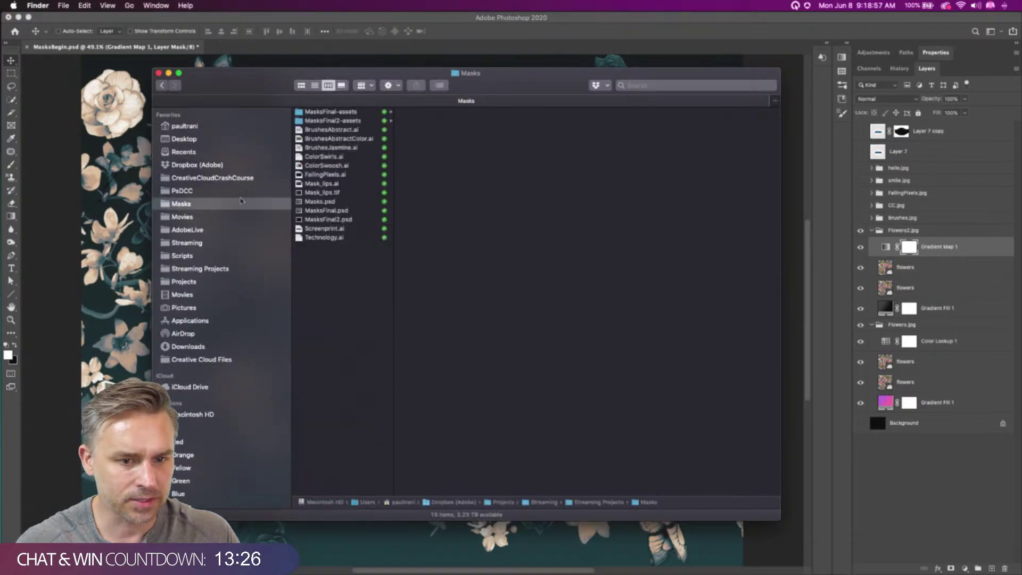
pyautogui.click(300, 85)
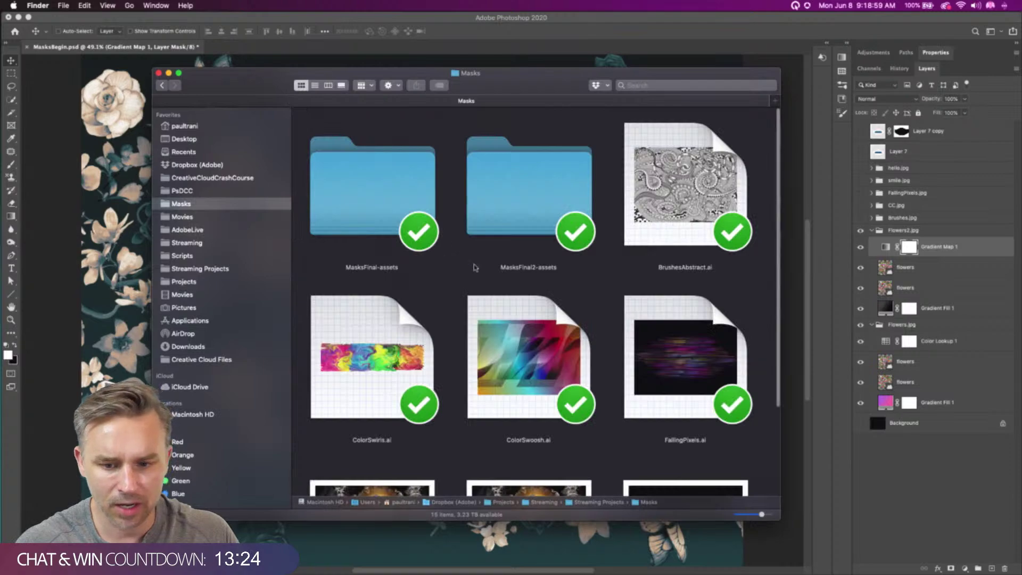
pyautogui.scroll(-3, 530, 292)
pyautogui.scroll(-5, 530, 292)
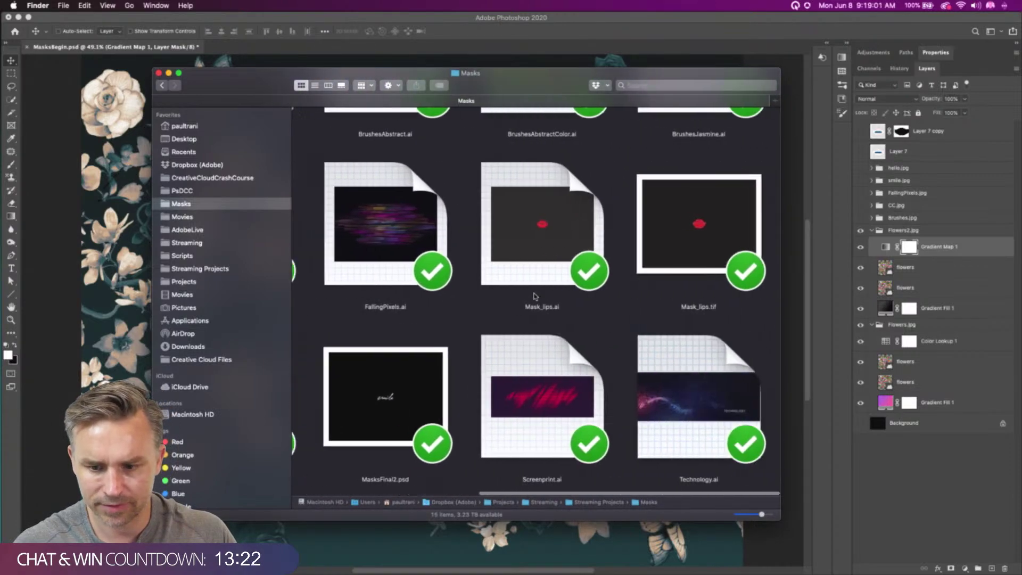
pyautogui.hscroll(-6, 536, 301)
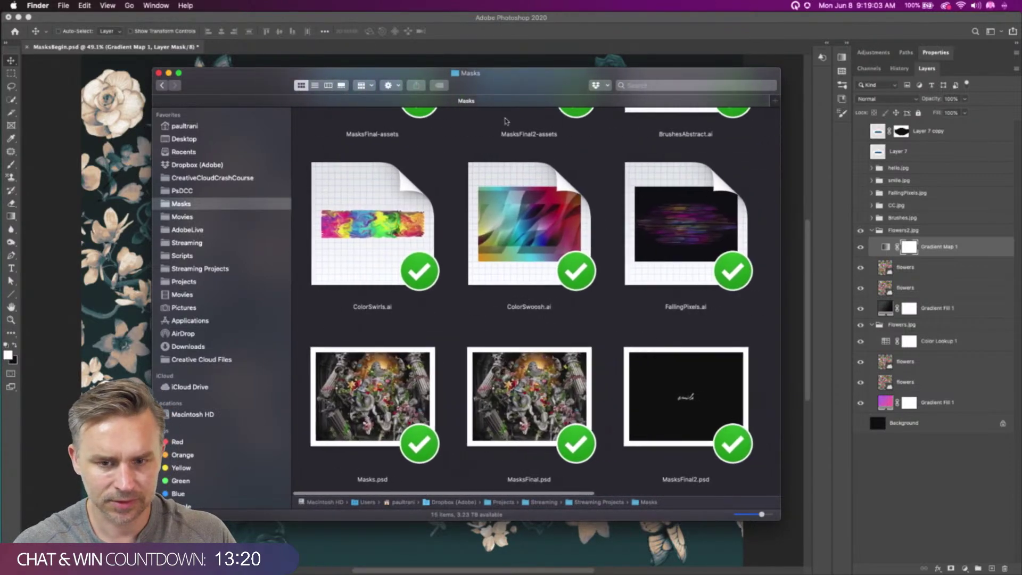
pyautogui.moveTo(780, 520); pyautogui.dragTo(859, 531)
pyautogui.hscroll(4, 621, 406)
pyautogui.hscroll(-4, 612, 402)
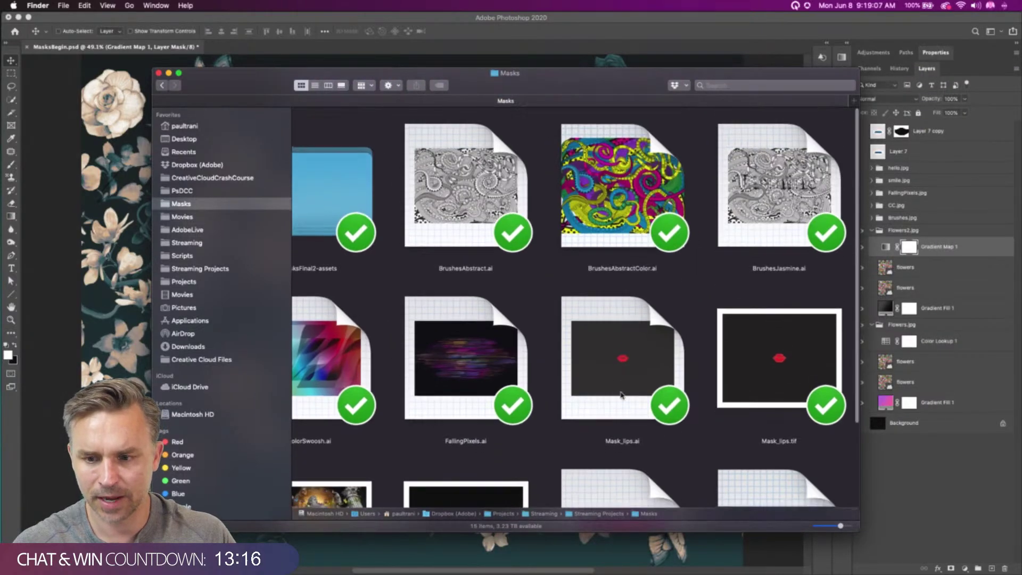
pyautogui.hscroll(-2, 595, 392)
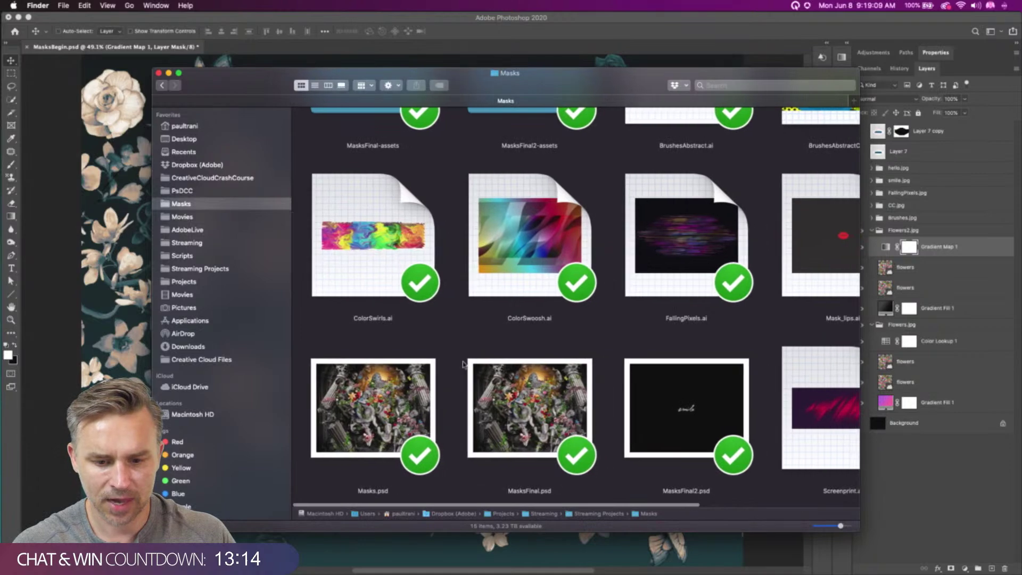
# Open MasksFinal.psd from the Masks folder, dismiss the linked-assets dialog and close the document
pyautogui.click(492, 404)
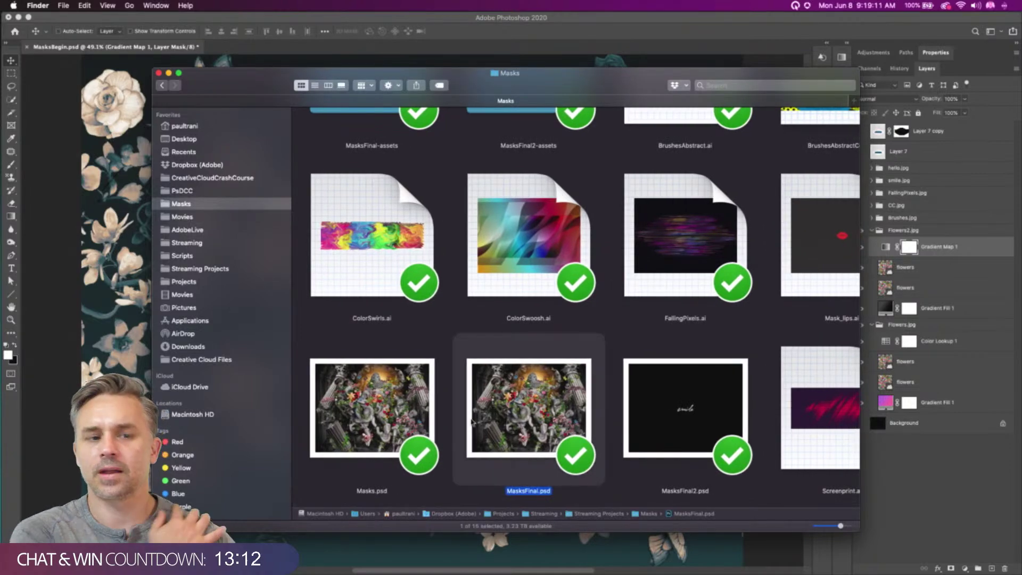
pyautogui.doubleClick(495, 403)
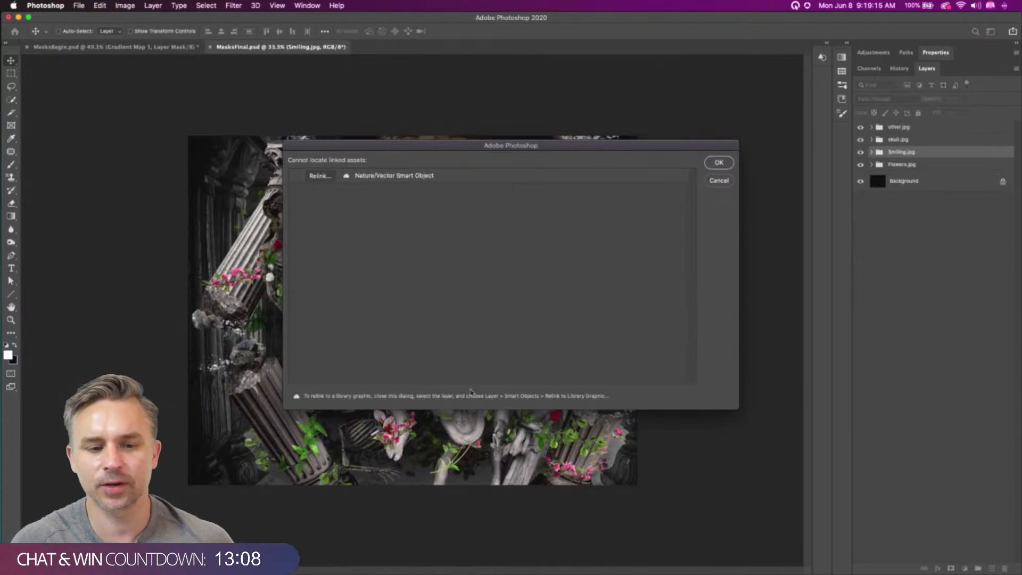
pyautogui.click(718, 162)
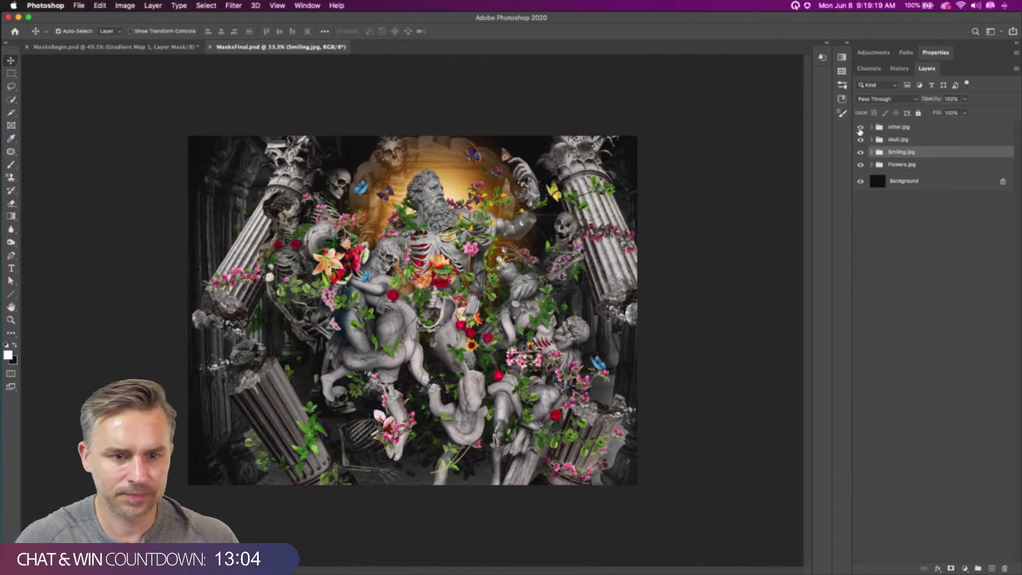
pyautogui.press('super+w')
# Return to the Masks folder in Finder and open MasksFinal2.psd in Photoshop
pyautogui.press('super+Tab')
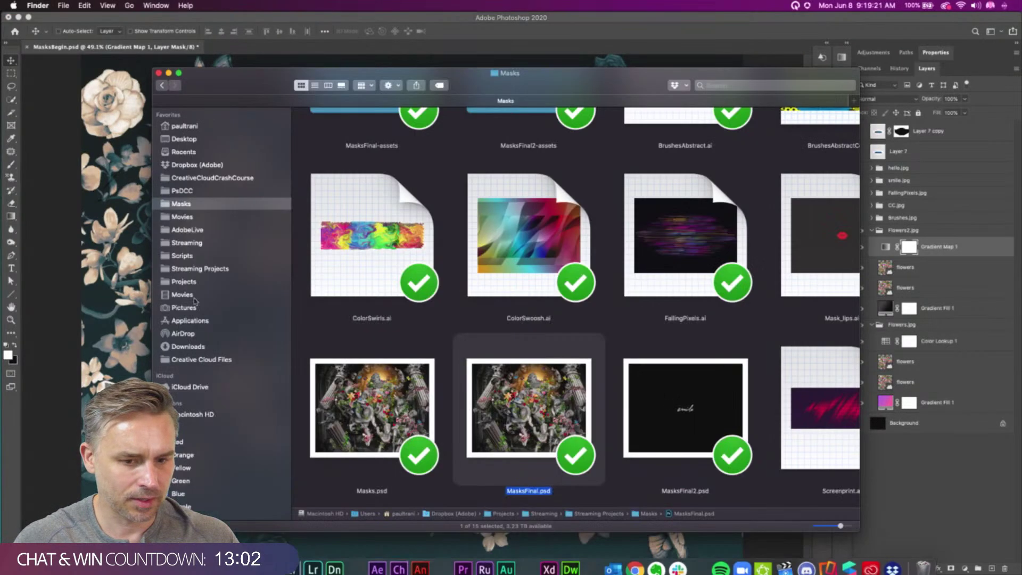
pyautogui.click(381, 437)
pyautogui.hscroll(2, 393, 436)
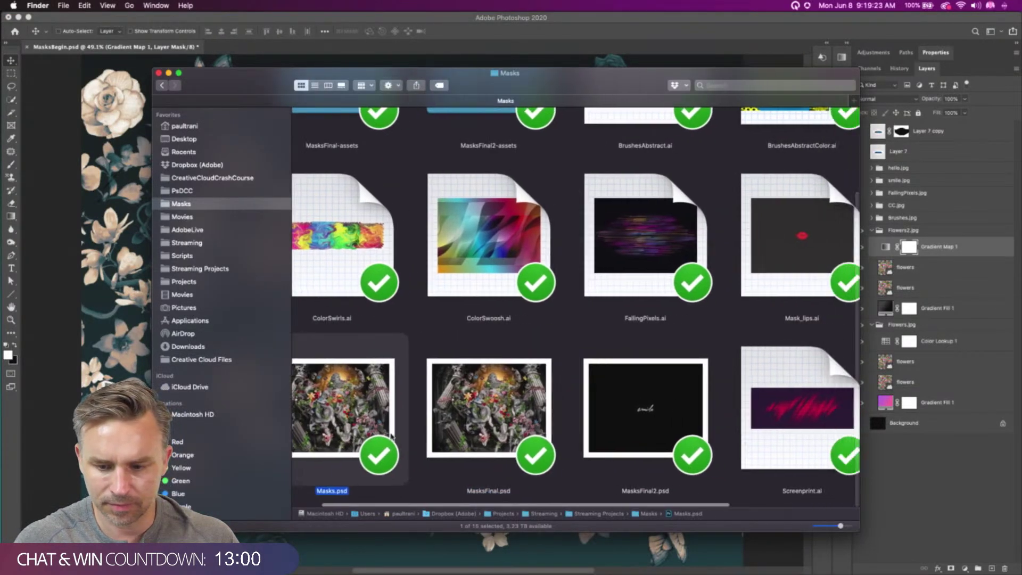
pyautogui.press('super+Tab')
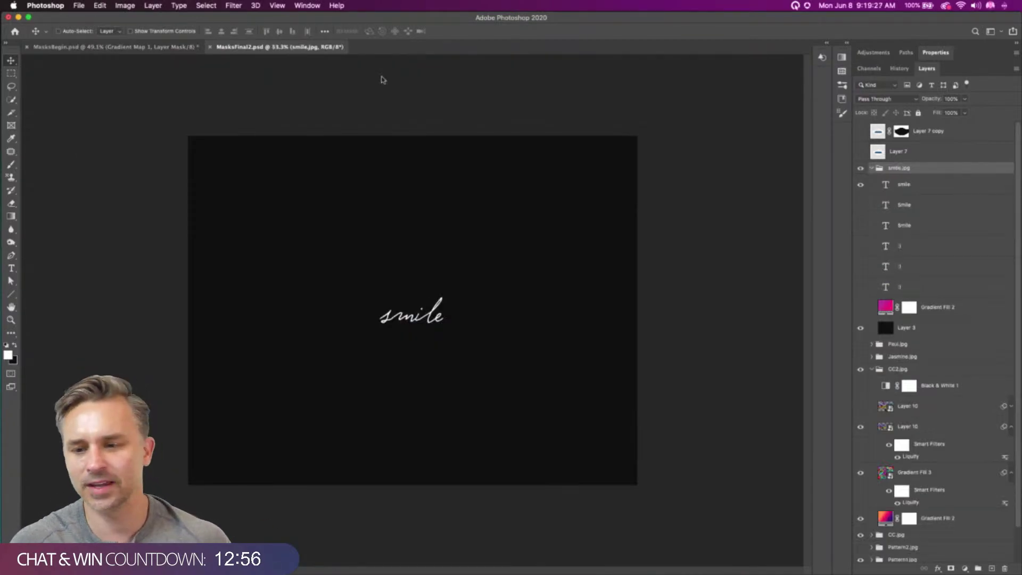
# Hide the smile.jpg, CC2.jpg, CC.jpg and Pattern1.jpg groups to view the Flowers.jpg skeleton artwork up close
pyautogui.click(872, 168)
pyautogui.click(860, 168)
pyautogui.click(900, 207)
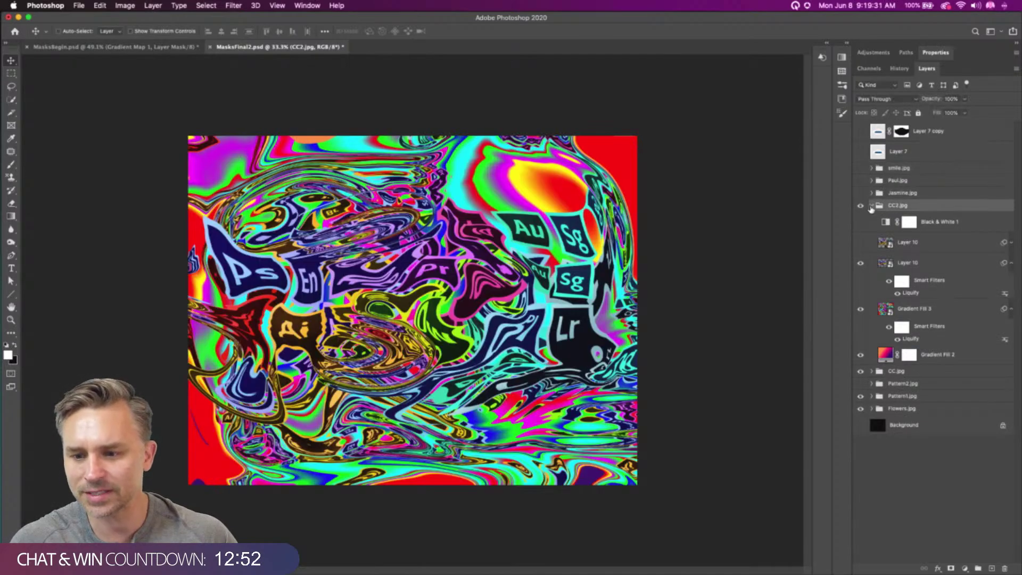
pyautogui.click(872, 207)
pyautogui.click(861, 205)
pyautogui.click(860, 217)
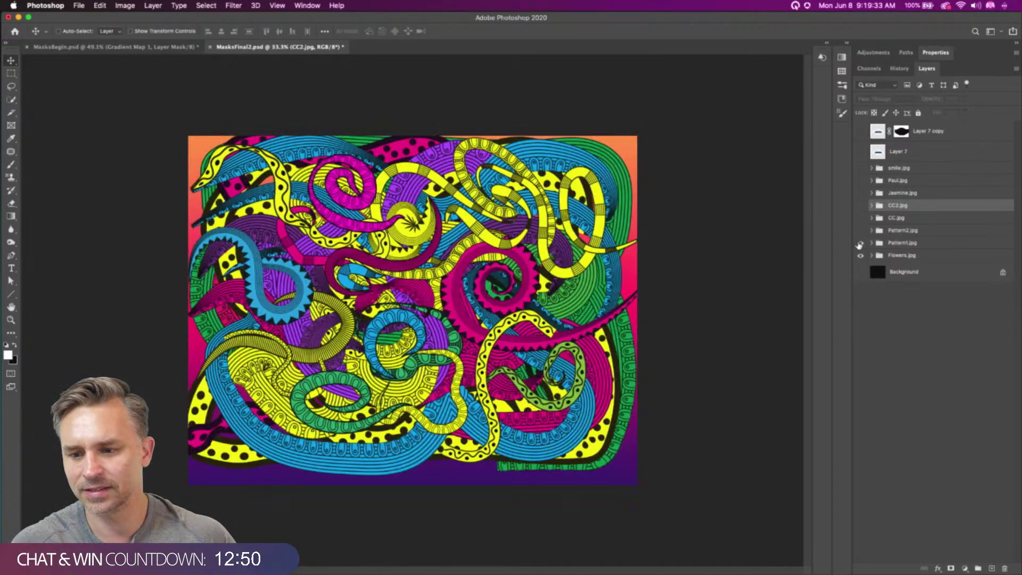
pyautogui.click(860, 244)
pyautogui.click(900, 257)
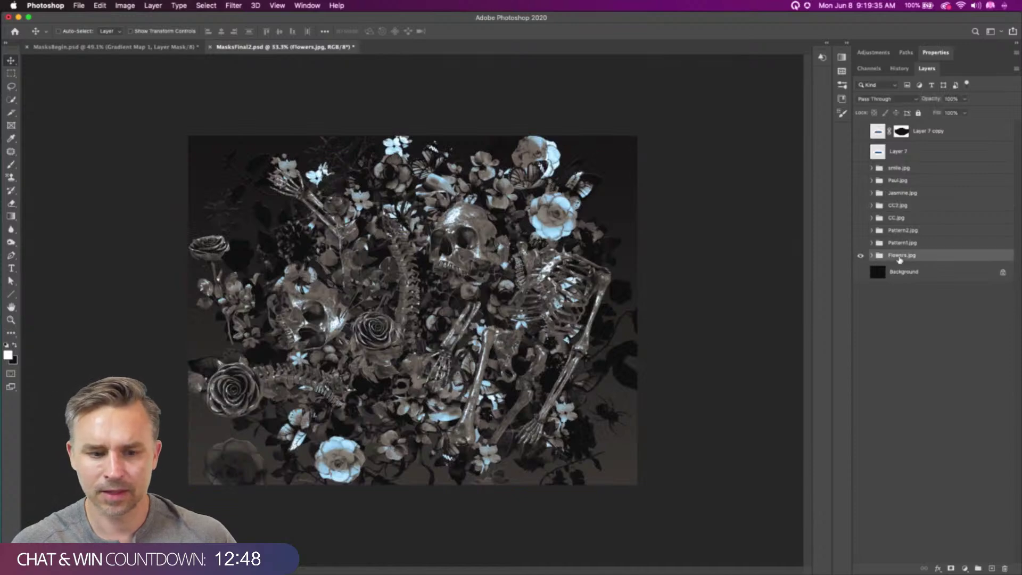
pyautogui.press('super+equal')
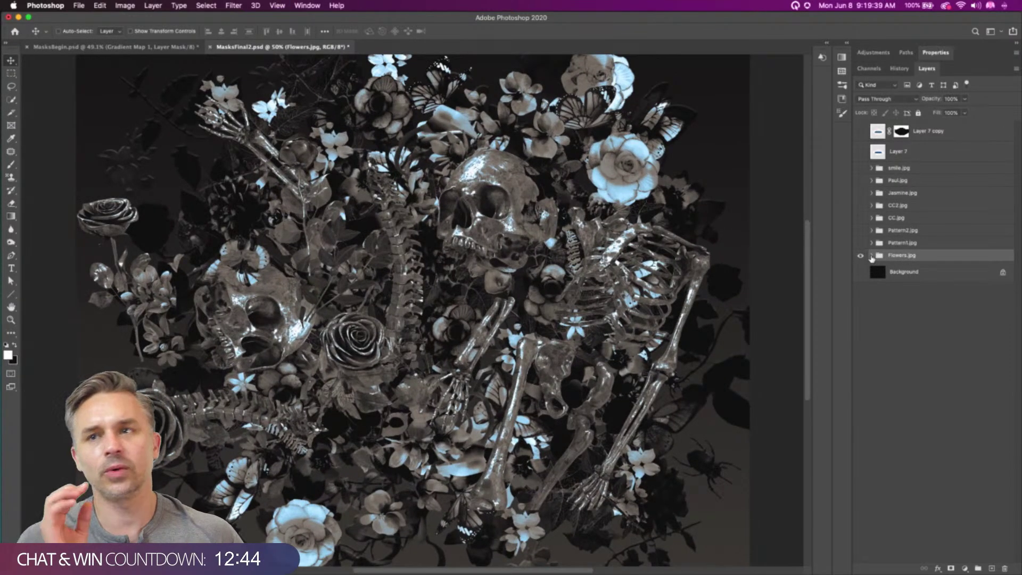
# Expand the Flowers.jpg group and examine the upper Gradient Map 1's color stops in the Gradient Editor
pyautogui.click(871, 256)
pyautogui.click(941, 294)
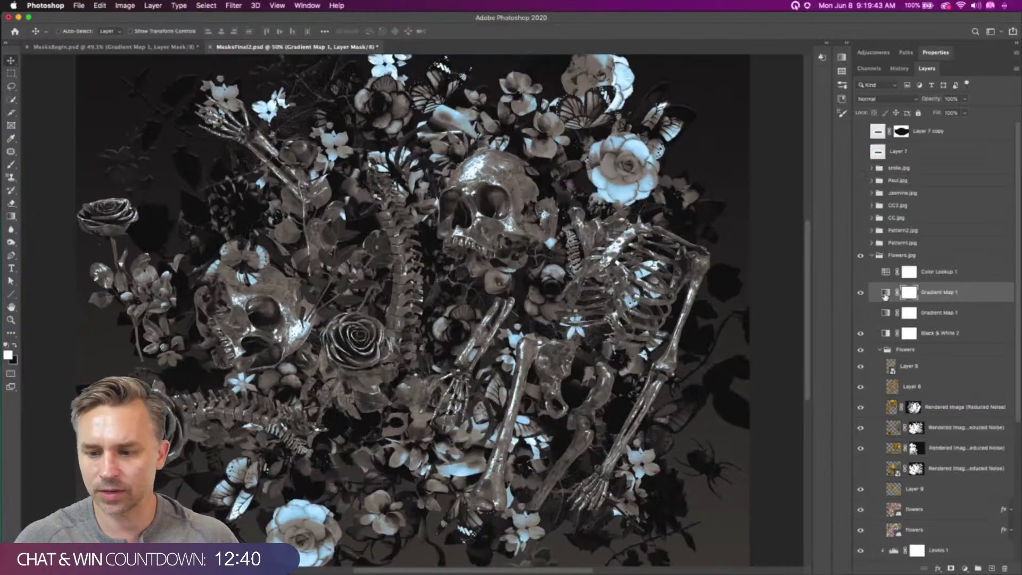
pyautogui.doubleClick(885, 296)
pyautogui.click(887, 90)
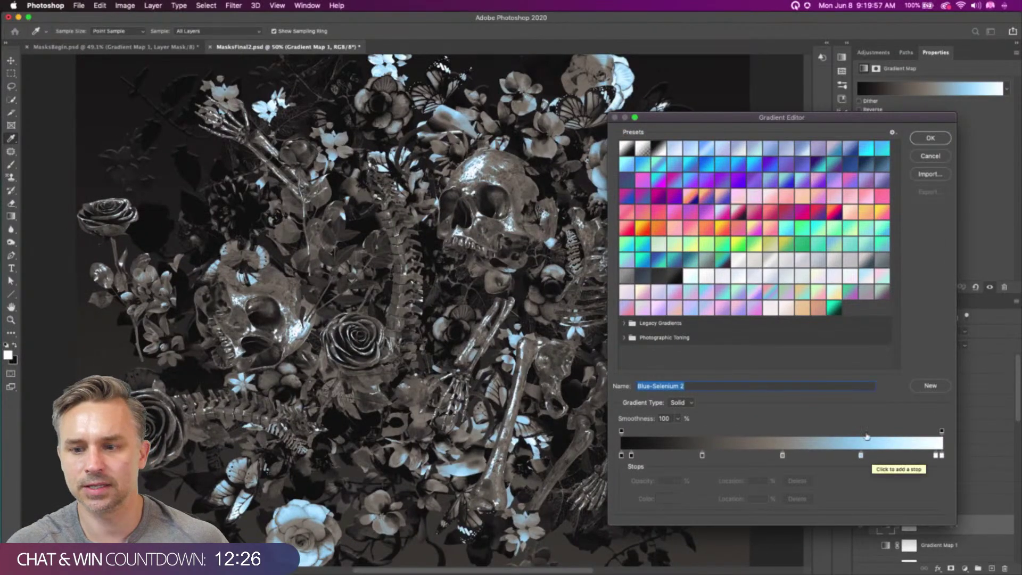
pyautogui.click(932, 138)
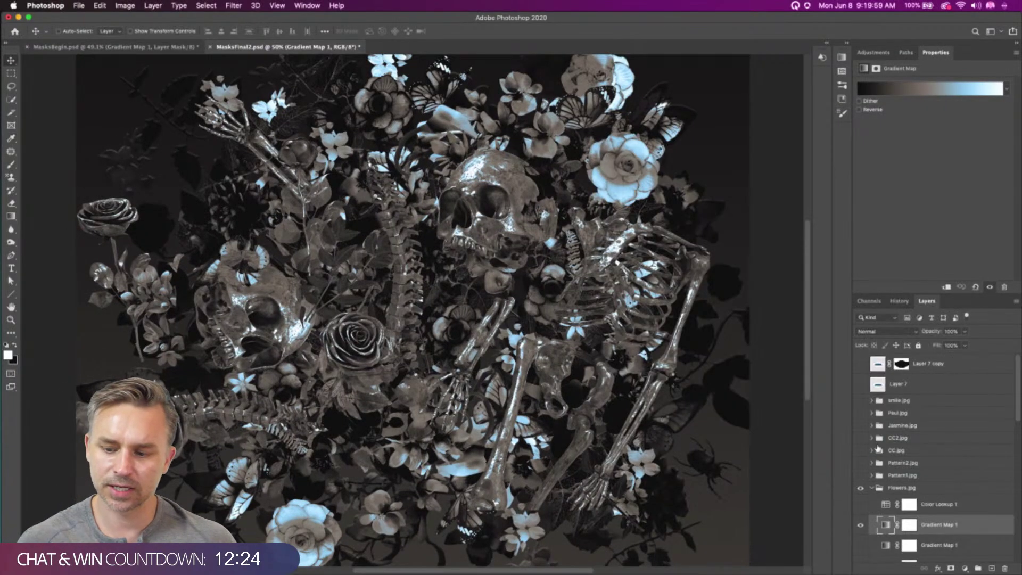
pyautogui.doubleClick(964, 57)
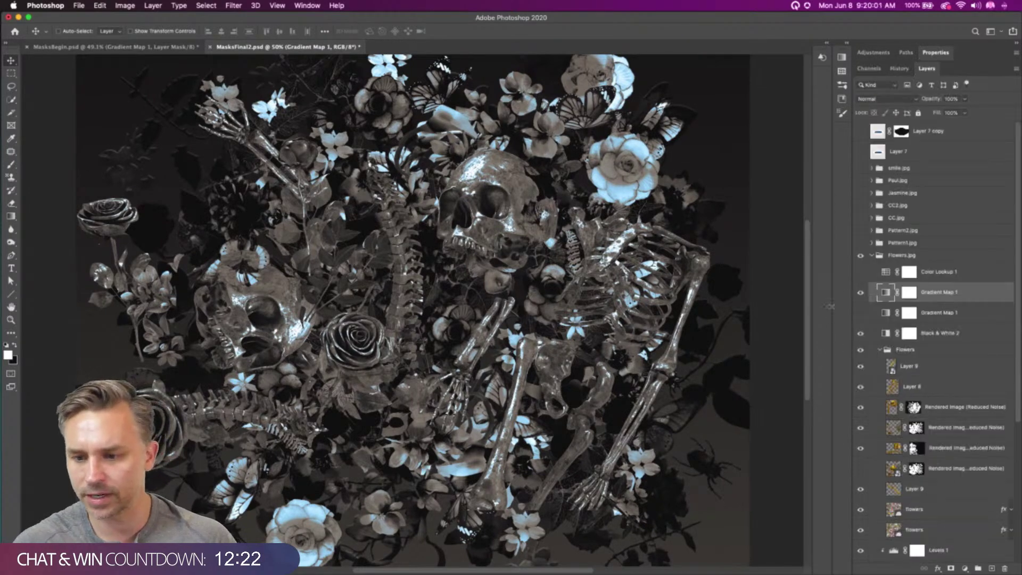
# Hide the upper Gradient Map 1 and Black & White 2 adjustments and select Layer 9 in the Flowers subgroup
pyautogui.click(859, 294)
pyautogui.click(860, 334)
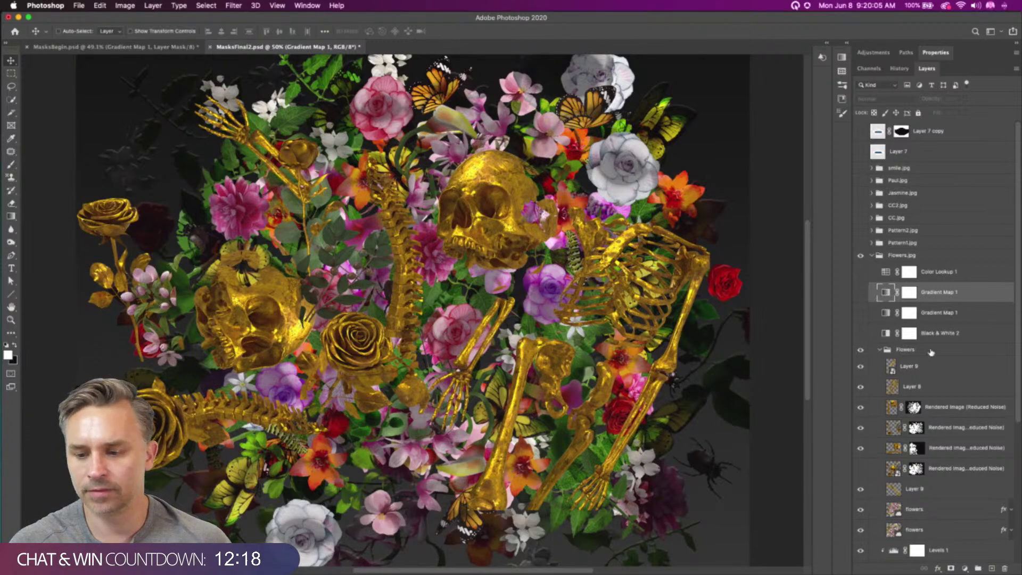
pyautogui.click(929, 367)
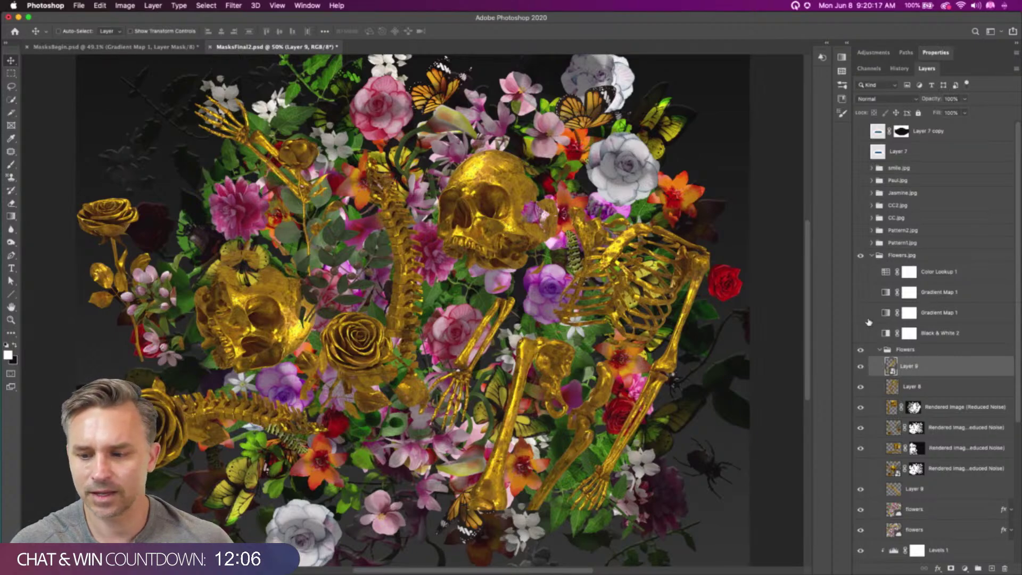
# Preview the skeleton artwork with Black & White 2, the upper Gradient Map 1 and Color Lookup 1 combined
pyautogui.click(860, 333)
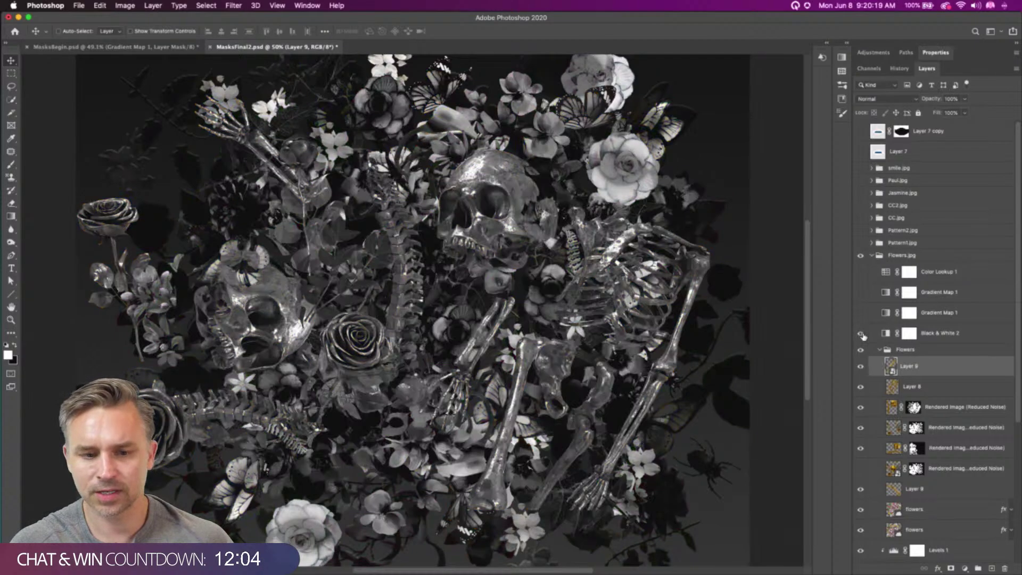
pyautogui.click(860, 292)
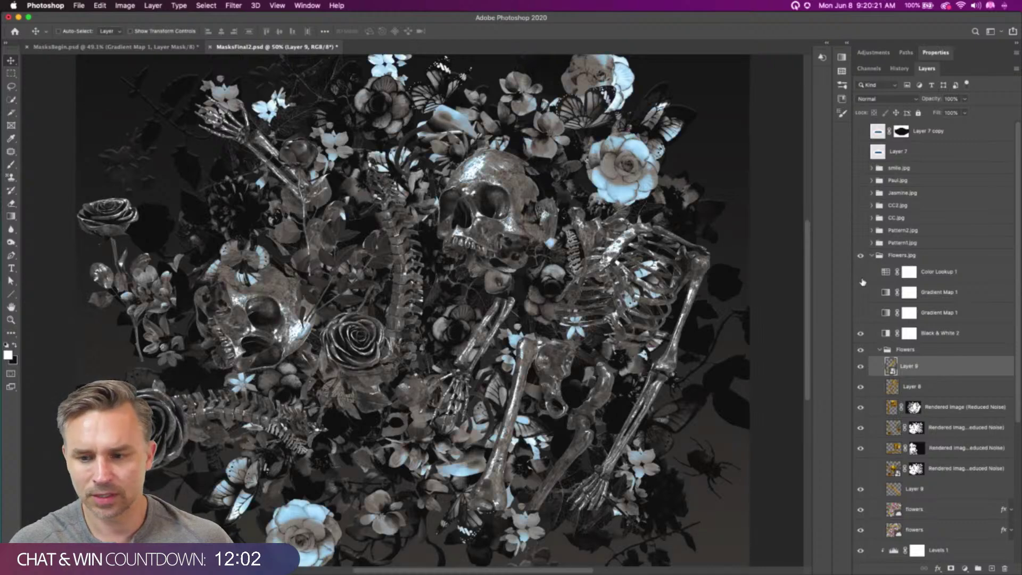
pyautogui.click(860, 272)
pyautogui.click(861, 292)
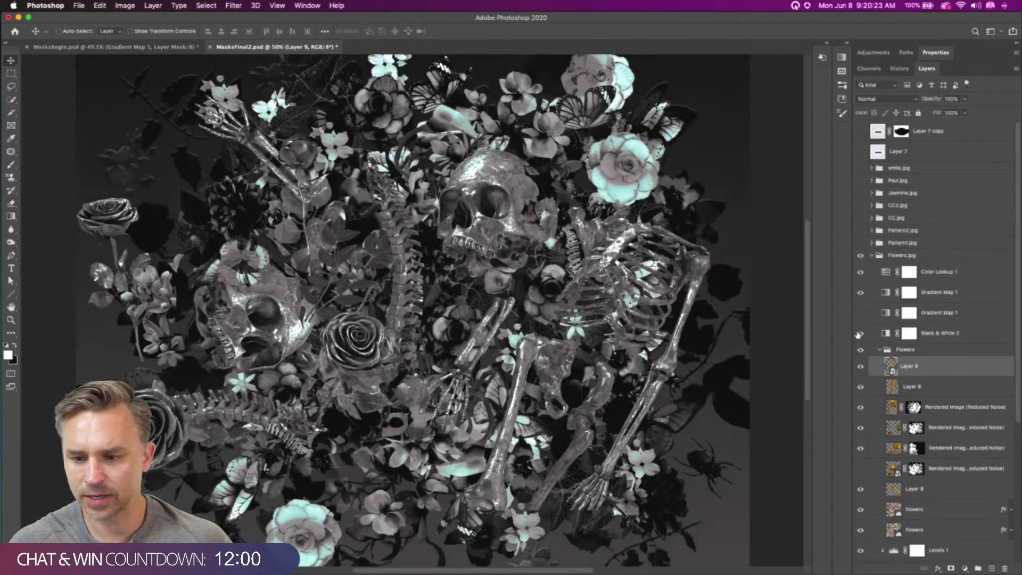
# Preview the lower Gradient Map 1 on its own and leave Color Lookup 1 as the only visible adjustment
pyautogui.click(860, 272)
pyautogui.click(860, 292)
pyautogui.click(860, 313)
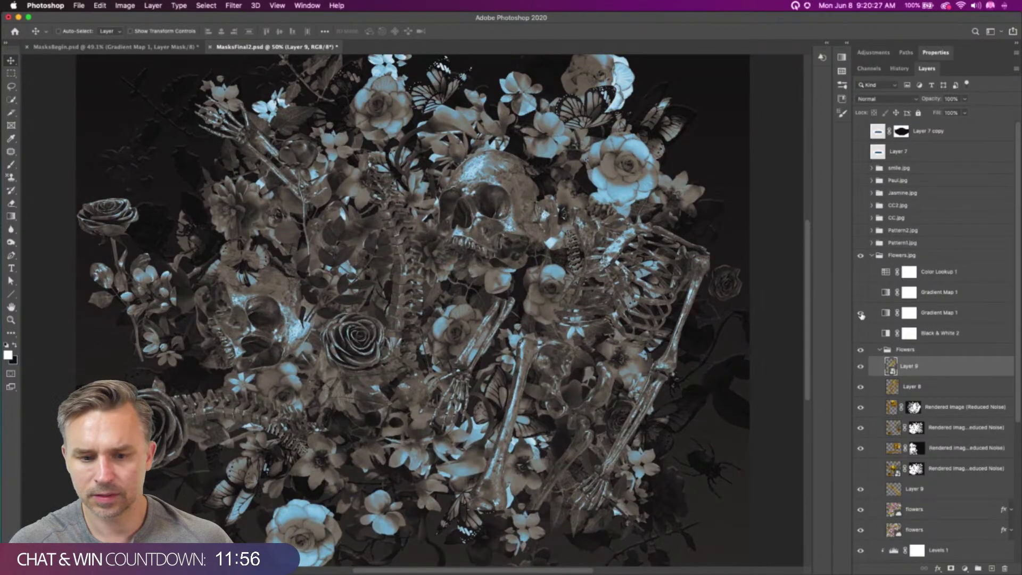
pyautogui.click(861, 313)
pyautogui.click(860, 293)
pyautogui.click(861, 273)
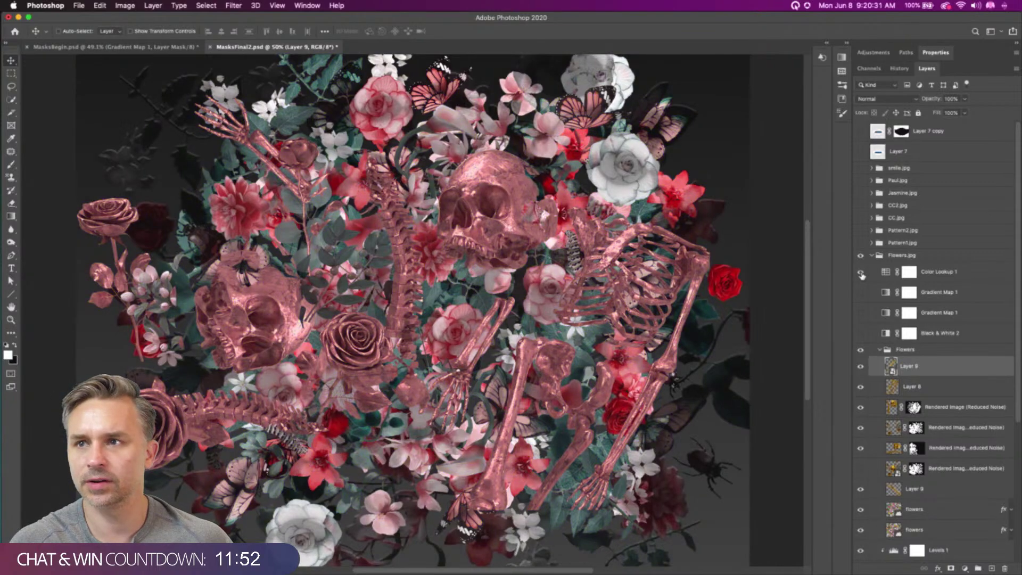
# Open the Color Lookup 1 adjustment's settings to examine which 3D LUT file it uses
pyautogui.click(909, 273)
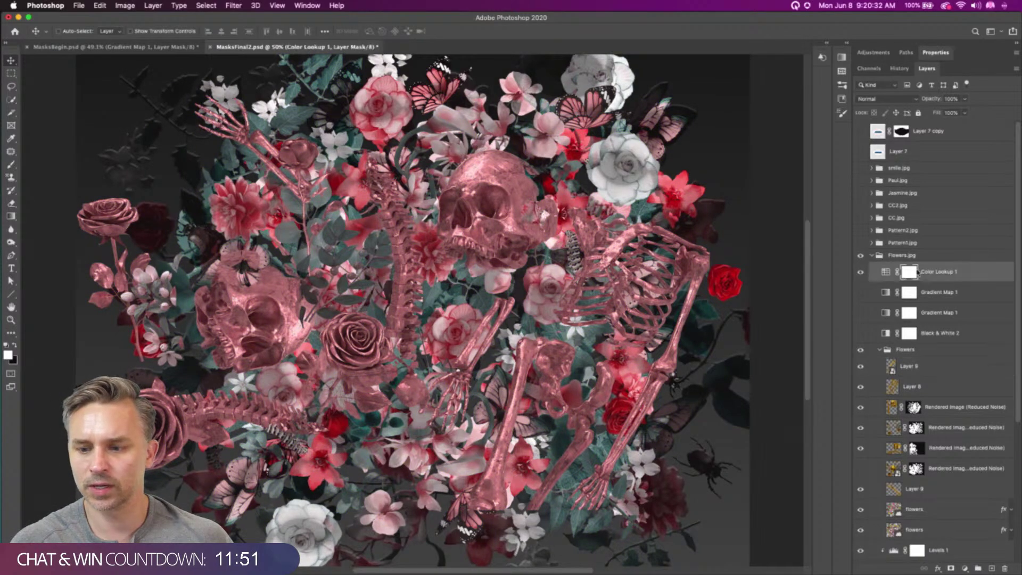
pyautogui.click(929, 53)
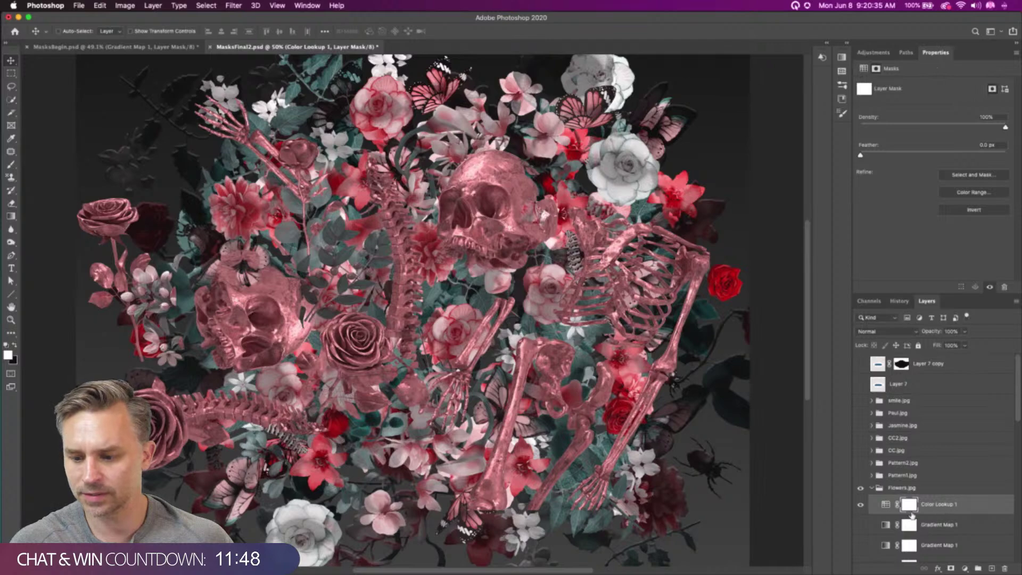
pyautogui.click(886, 507)
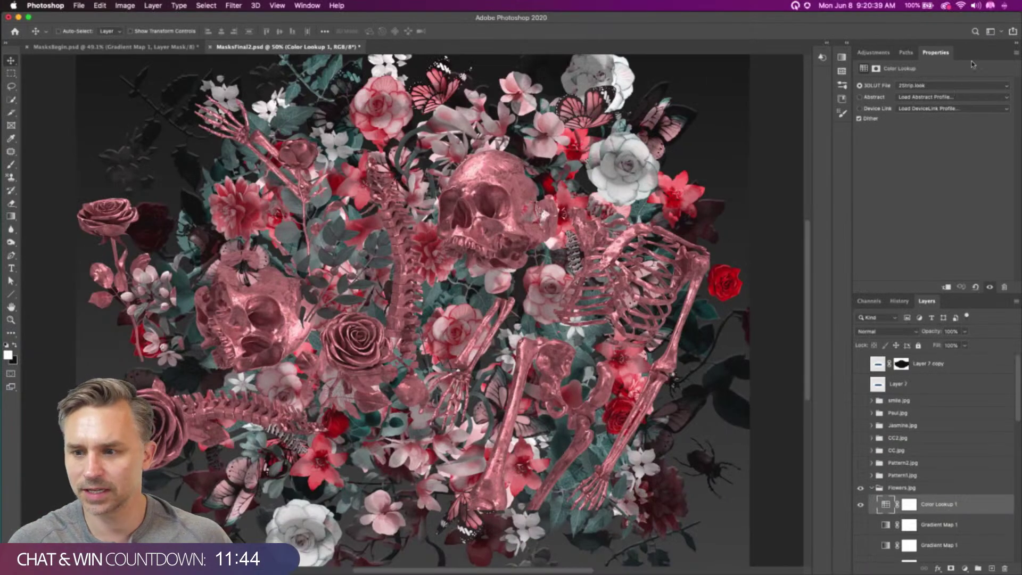
# Hide Color Lookup 1, show the upper Gradient Map 1 with Black & White 2, and select the Black & White 2 adjustment
pyautogui.click(973, 53)
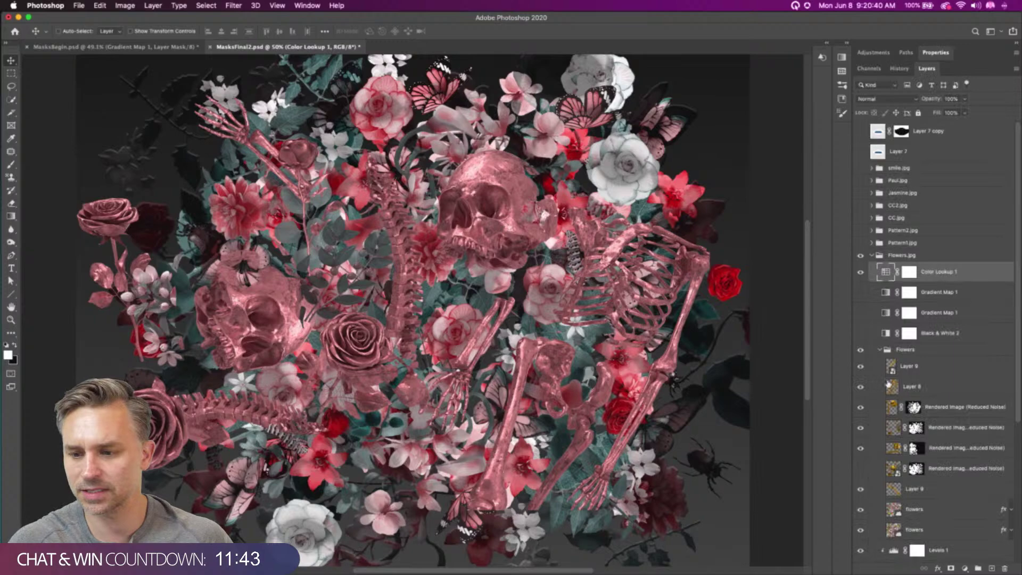
pyautogui.click(860, 272)
pyautogui.click(860, 332)
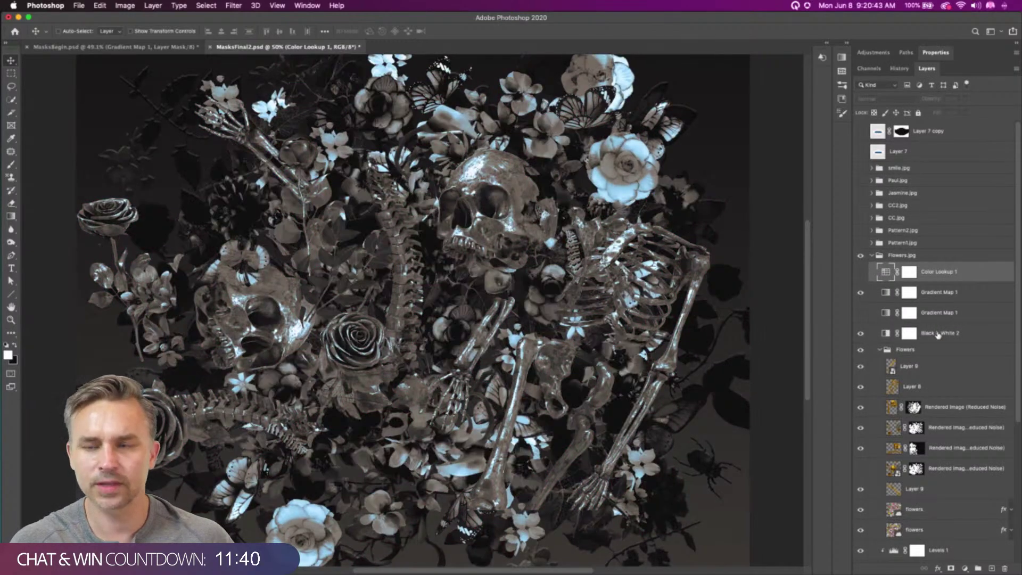
pyautogui.click(938, 335)
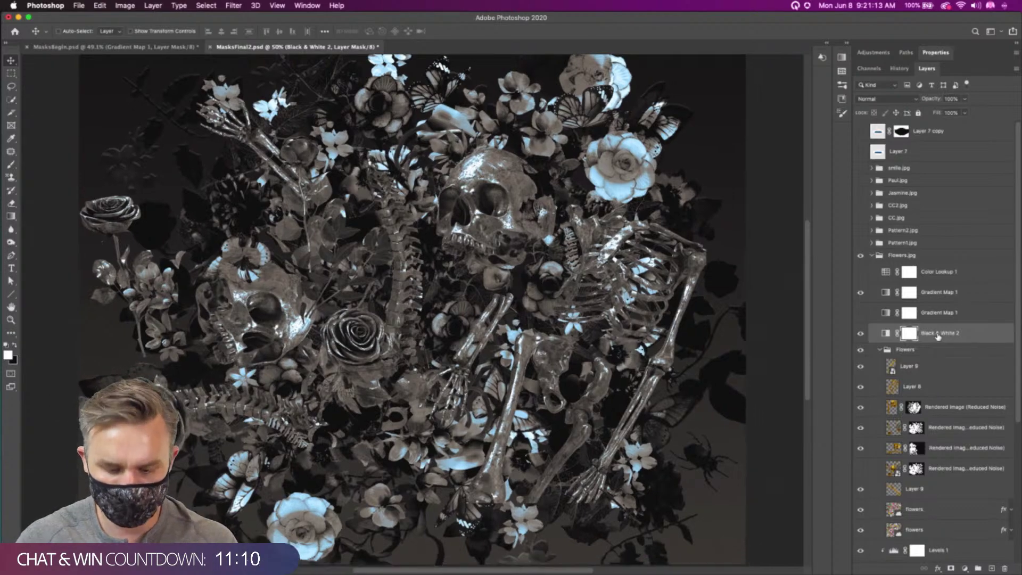
# Examine the monochrome skeleton and flower artwork in full-screen mode, up close and as a whole, and return to the standard screen
pyautogui.press('f')
pyautogui.press('f')
pyautogui.hotkey('ctrl', '+')
pyautogui.hotkey('ctrl', '+')
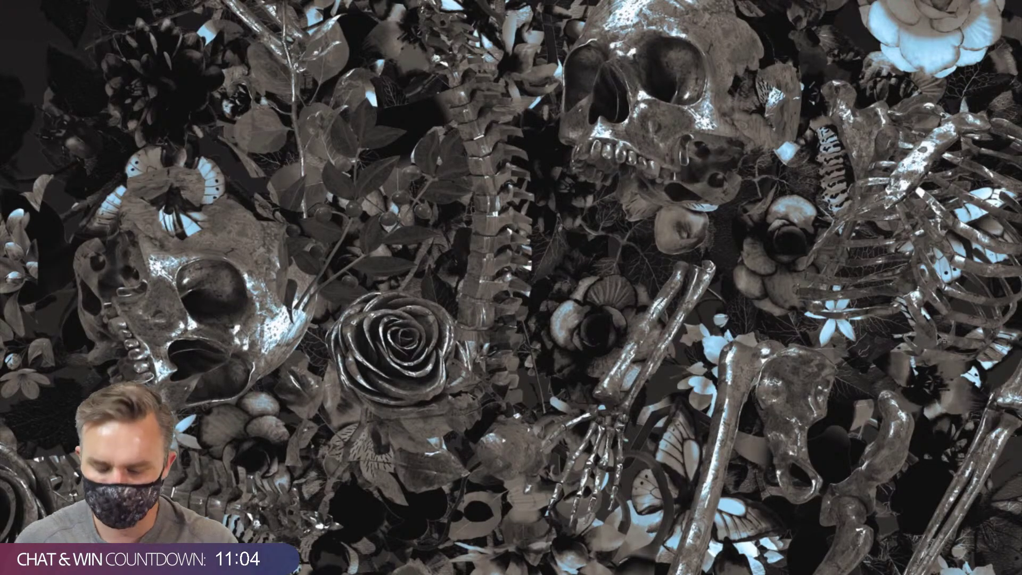
pyautogui.scroll(-3, 940, 338)
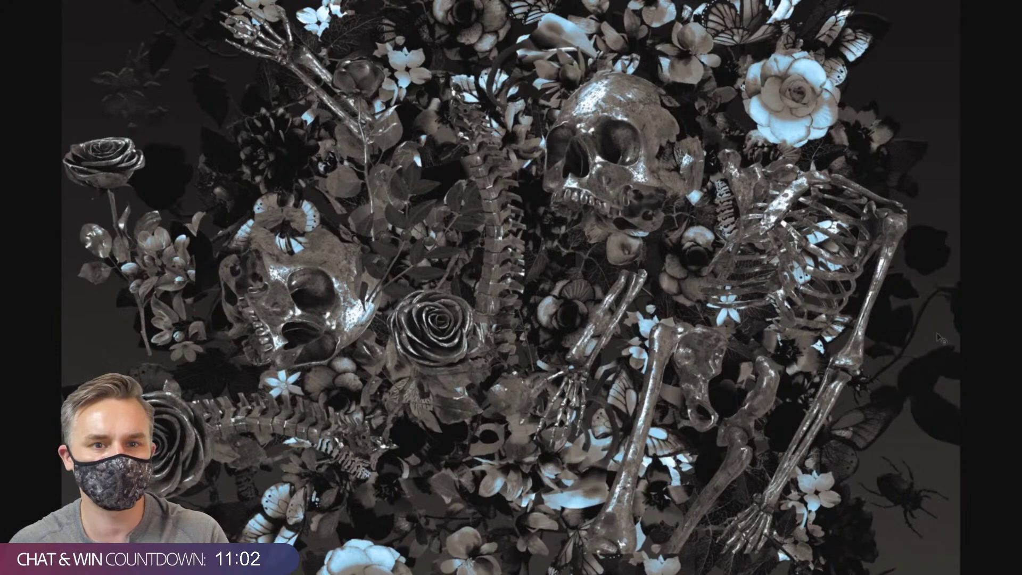
pyautogui.press('f')
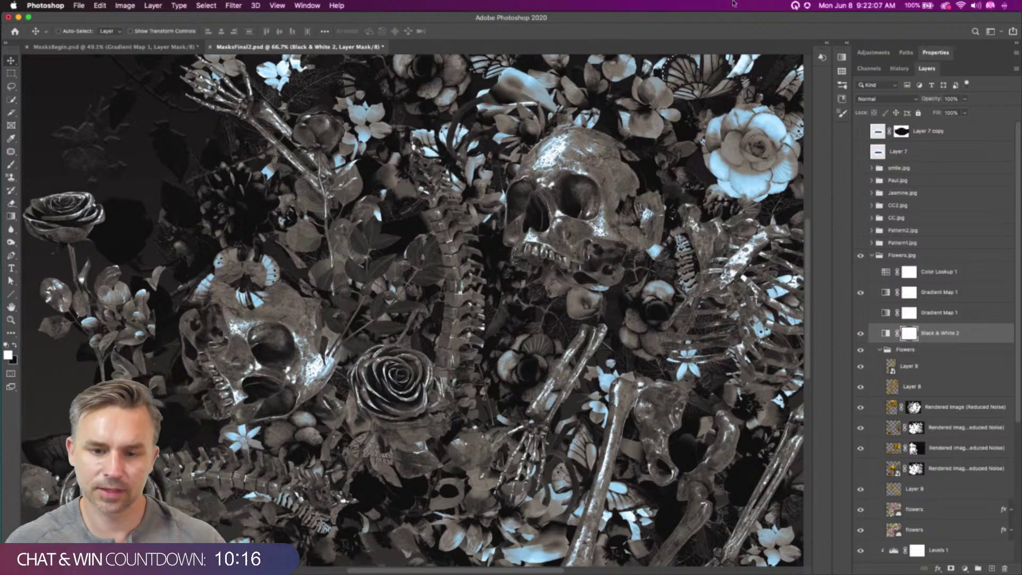
# Show both documents side by side and copy the Flowers.jpg skeleton group from MasksFinal2.psd into MasksBegin.psd
pyautogui.click(10, 73)
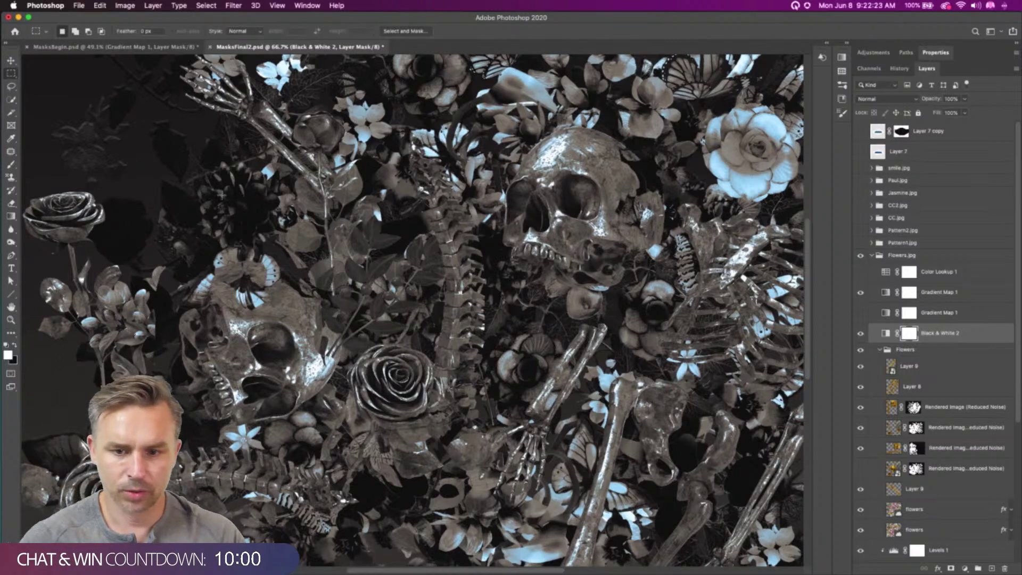
pyautogui.press('super+minus')
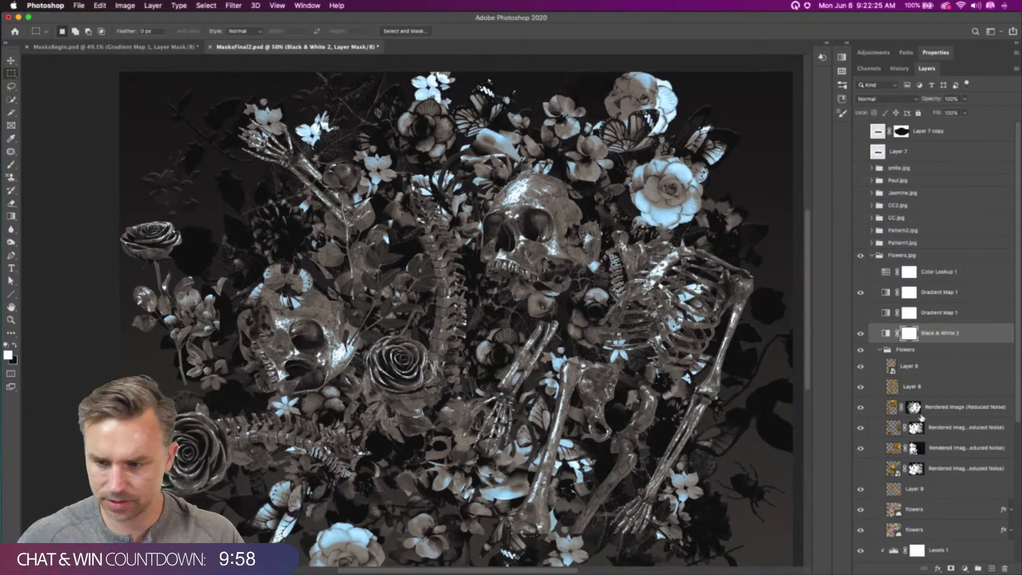
pyautogui.click(920, 257)
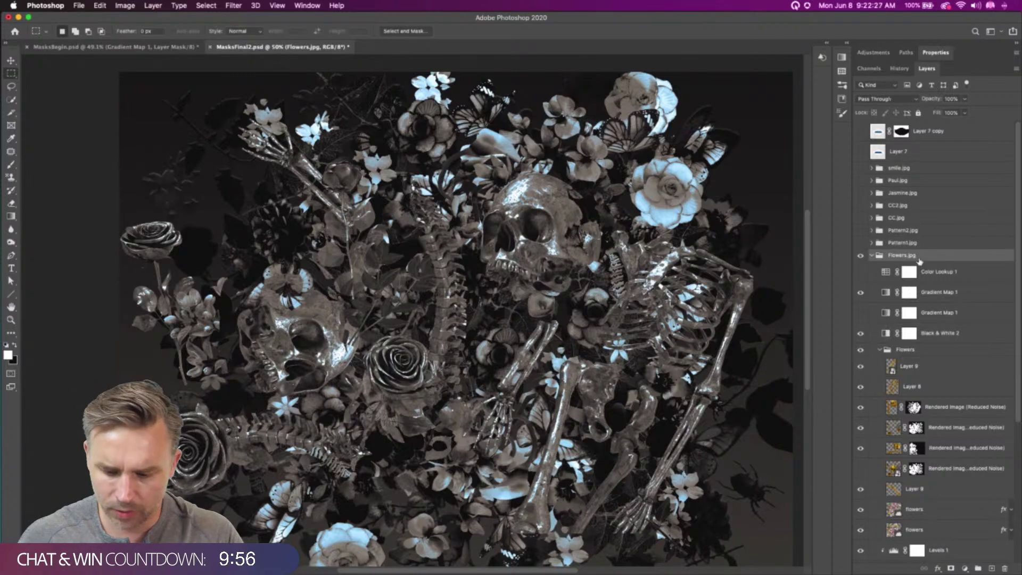
pyautogui.press('super+minus')
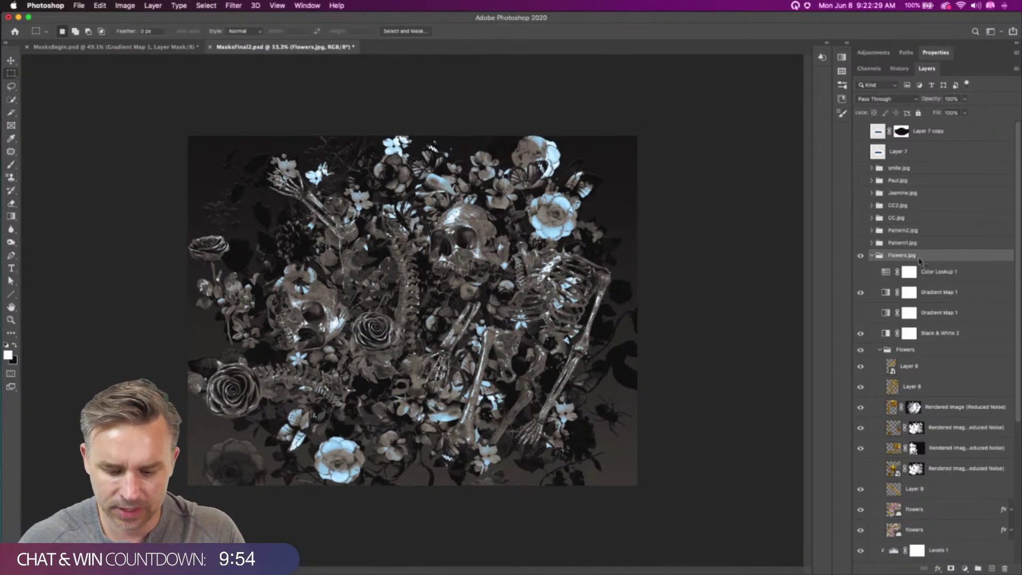
pyautogui.press('super+alt+2')
pyautogui.moveTo(913, 258); pyautogui.dragTo(218, 239)
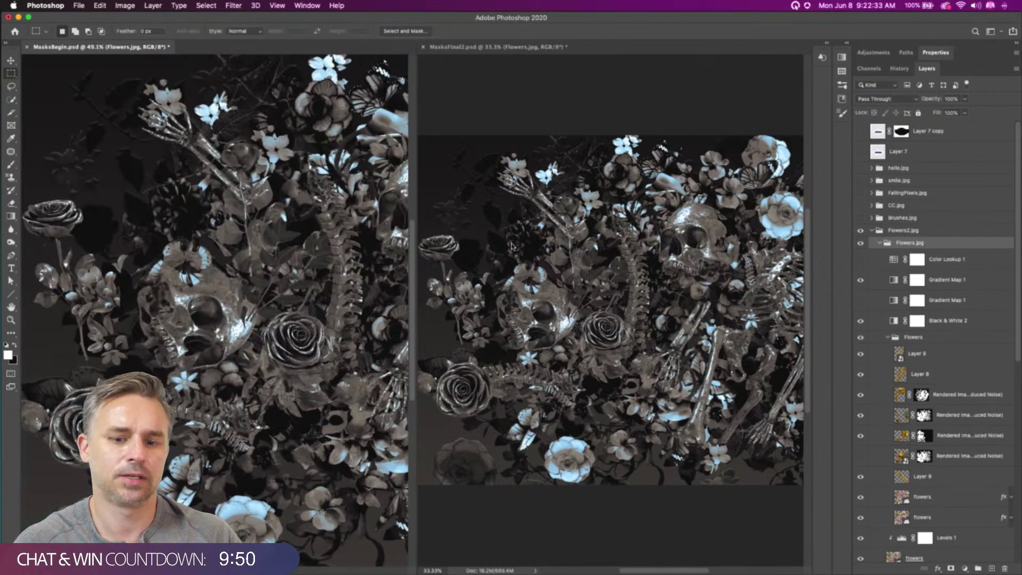
# Close MasksFinal2.psd without saving its changes
pyautogui.click(466, 102)
pyautogui.press('super+w')
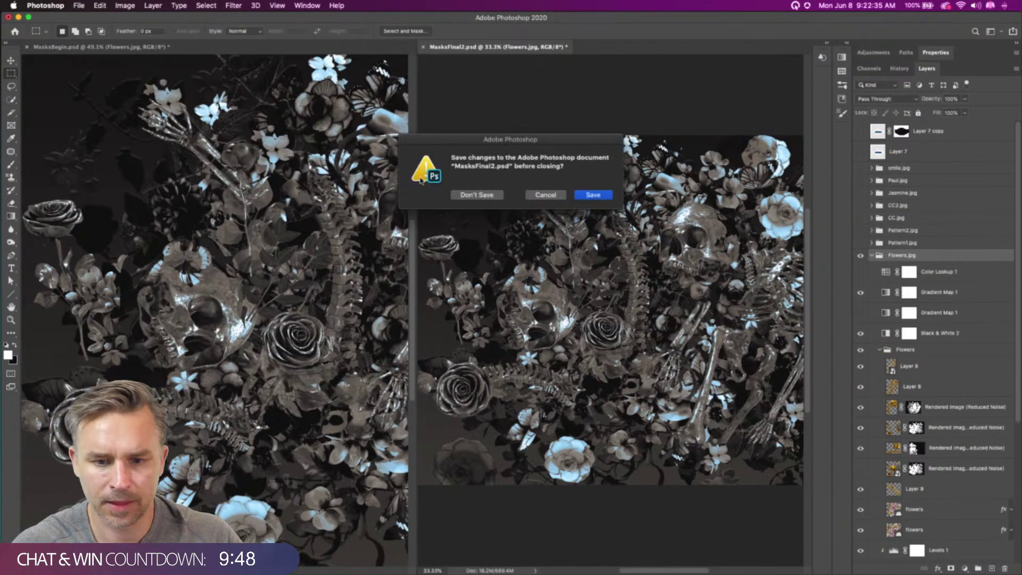
pyautogui.click(475, 194)
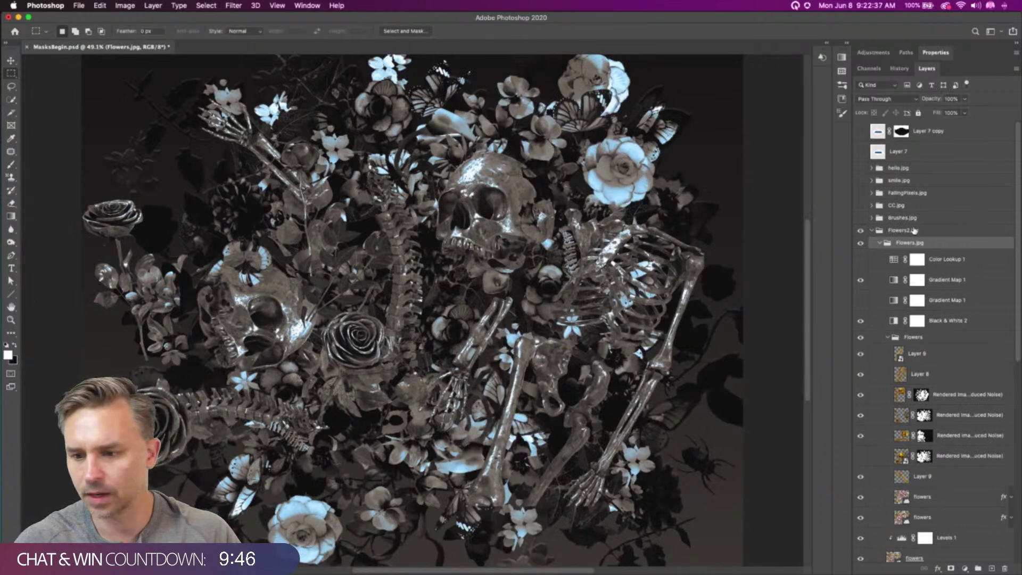
# Collapse the copied Flowers.jpg group inside Flowers2.jpg and rename it as Flowers2.jpg
pyautogui.click(879, 244)
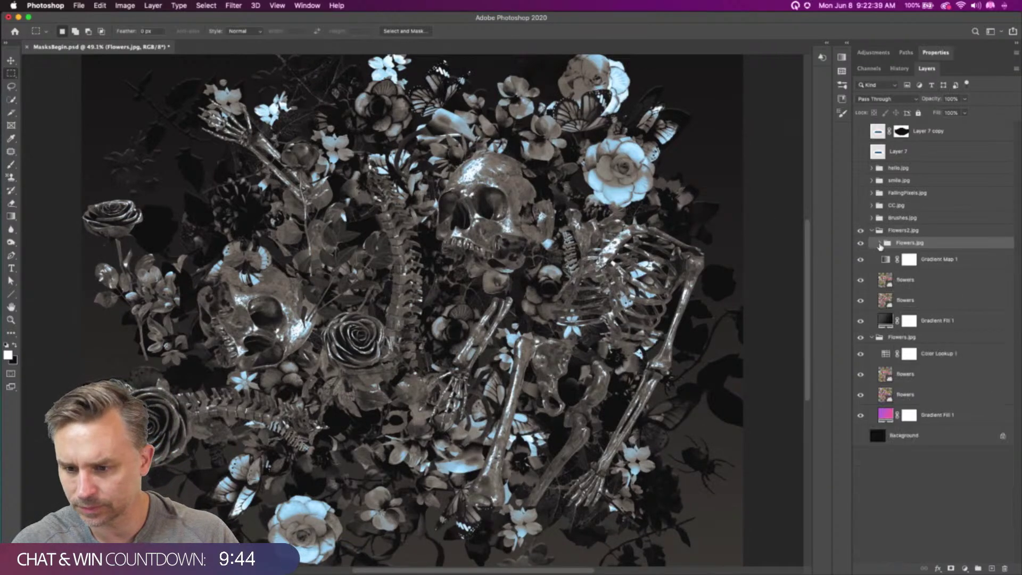
pyautogui.doubleClick(911, 243)
pyautogui.click(912, 243)
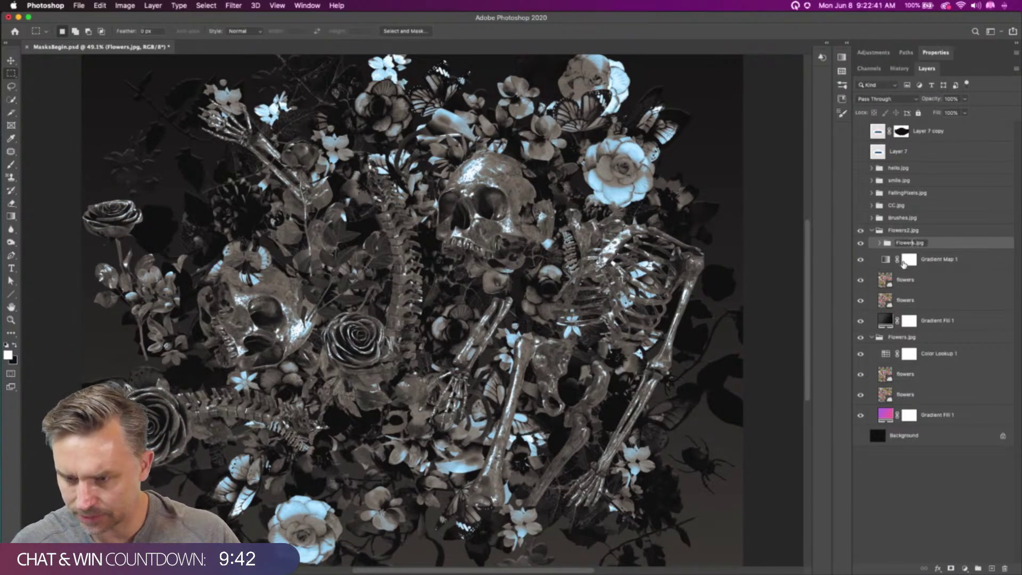
pyautogui.write('2')
pyautogui.press('Return')
# Replace the old Flowers2.jpg group with the renamed skeleton group and hide the new one
pyautogui.moveTo(964, 243); pyautogui.dragTo(960, 227)
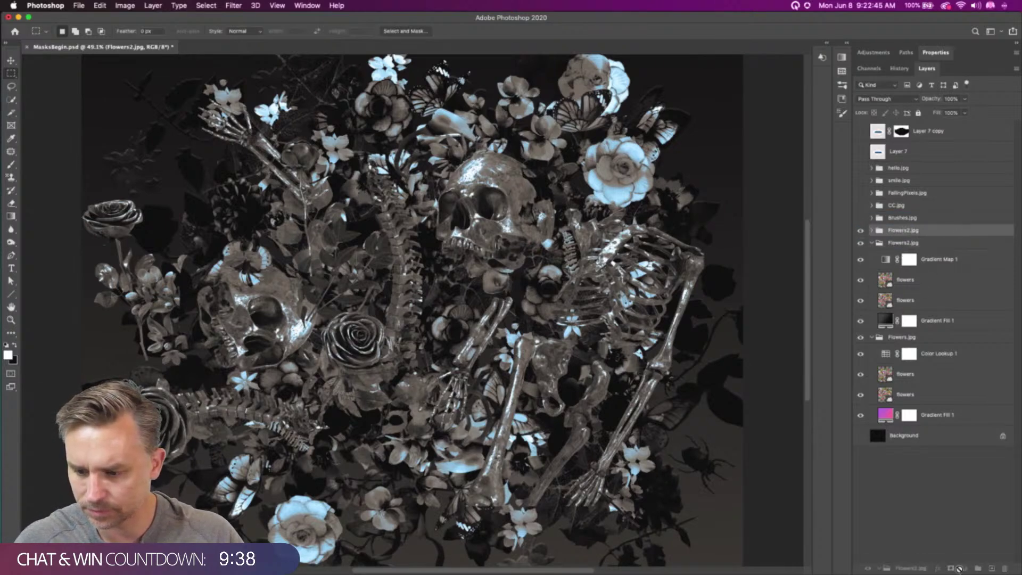
pyautogui.moveTo(902, 245); pyautogui.dragTo(862, 234)
pyautogui.click(861, 231)
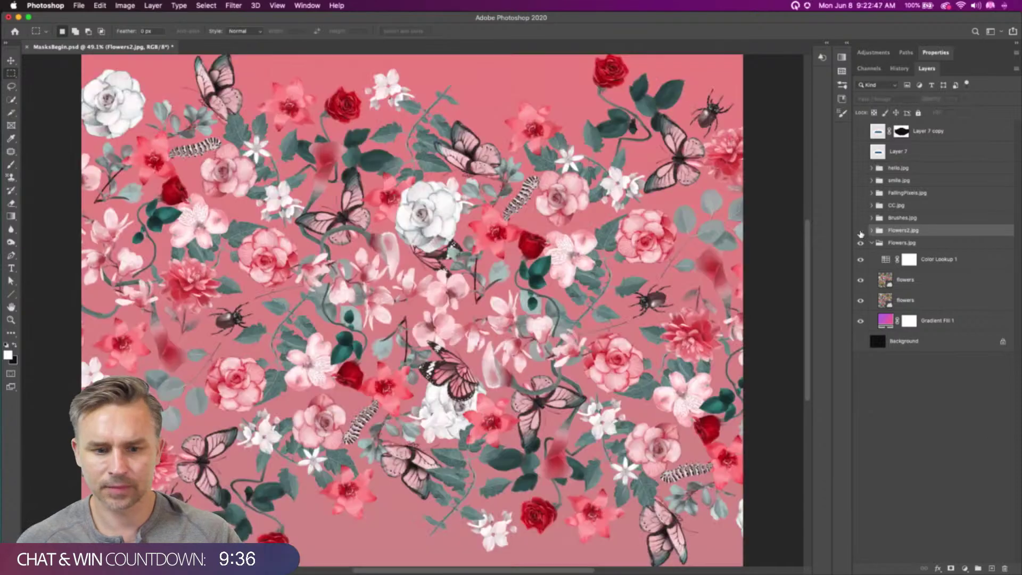
# Duplicate the upper flowers layer beneath the other two in the Flowers.jpg group, then rotate and reposition the copy to fill out the pattern
pyautogui.click(906, 280)
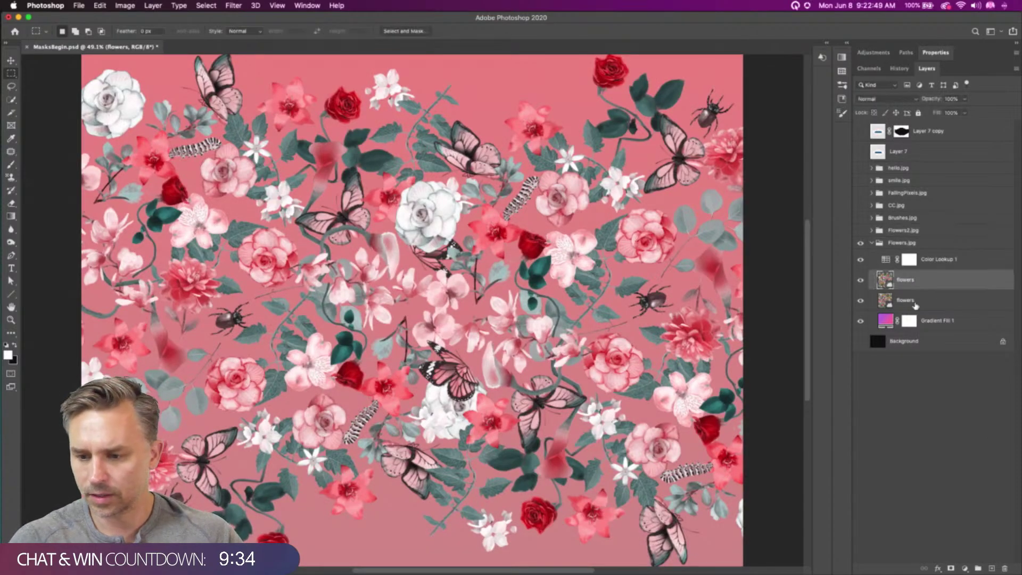
pyautogui.keyDown('shift'); pyautogui.click(914, 305); pyautogui.keyUp('shift')
pyautogui.click(921, 287)
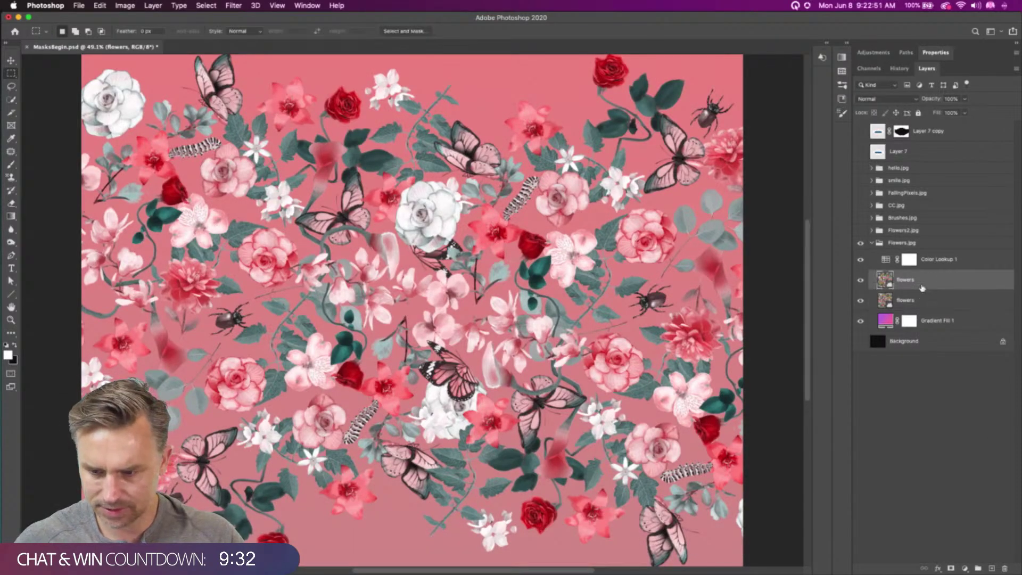
pyautogui.moveTo(923, 288); pyautogui.dragTo(929, 328)
pyautogui.press('super+t')
pyautogui.moveTo(370, 164); pyautogui.dragTo(319, 493)
pyautogui.moveTo(567, 285); pyautogui.dragTo(338, 277)
pyautogui.press('Return')
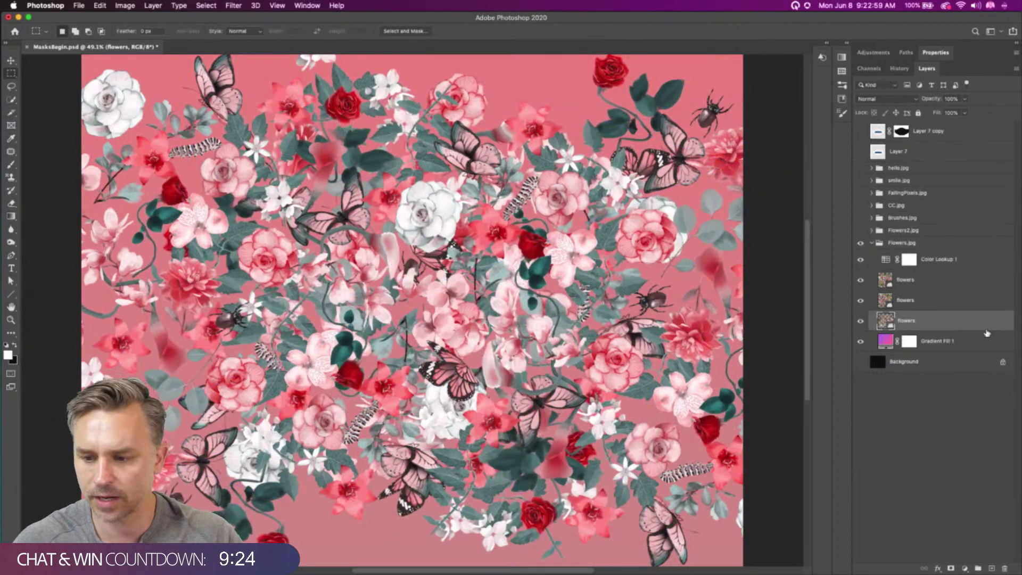
# Darken the lowest flowers layer with a clipped Brightness/Contrast adjustment at brightness -102 and save the document
pyautogui.click(966, 568)
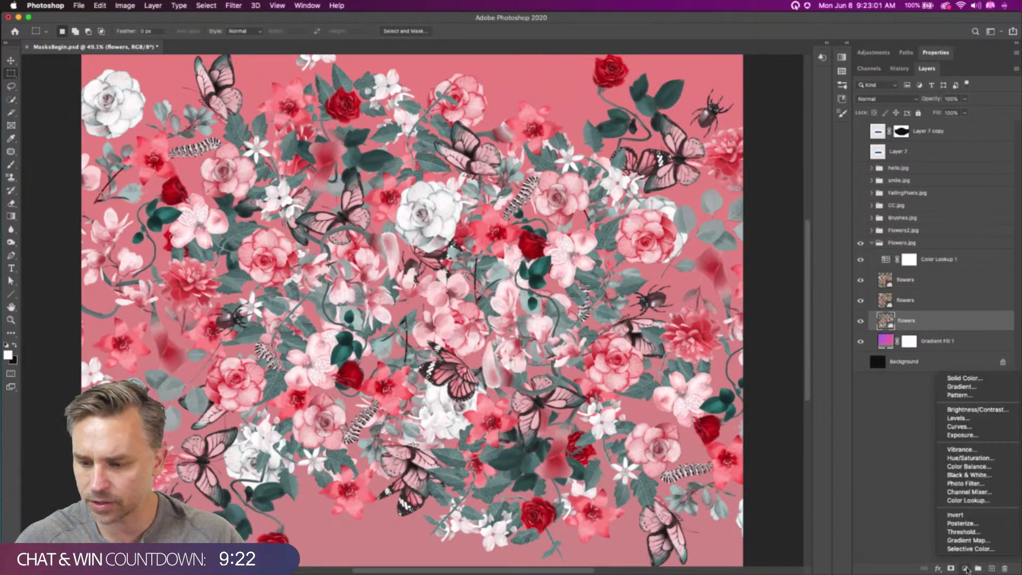
pyautogui.click(1001, 410)
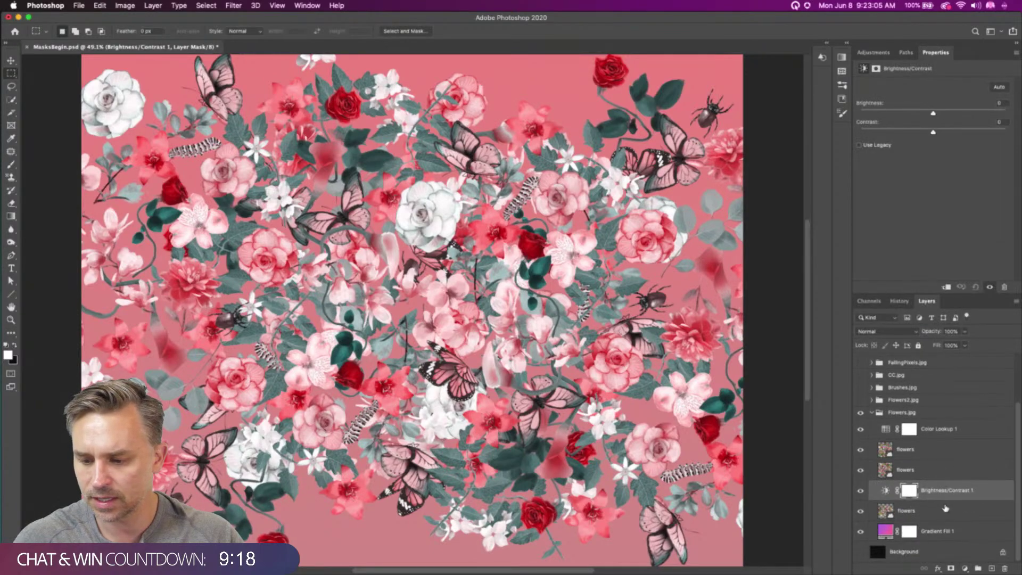
pyautogui.keyDown('alt'); pyautogui.click(947, 501); pyautogui.keyUp('alt')
pyautogui.moveTo(915, 114); pyautogui.dragTo(885, 114)
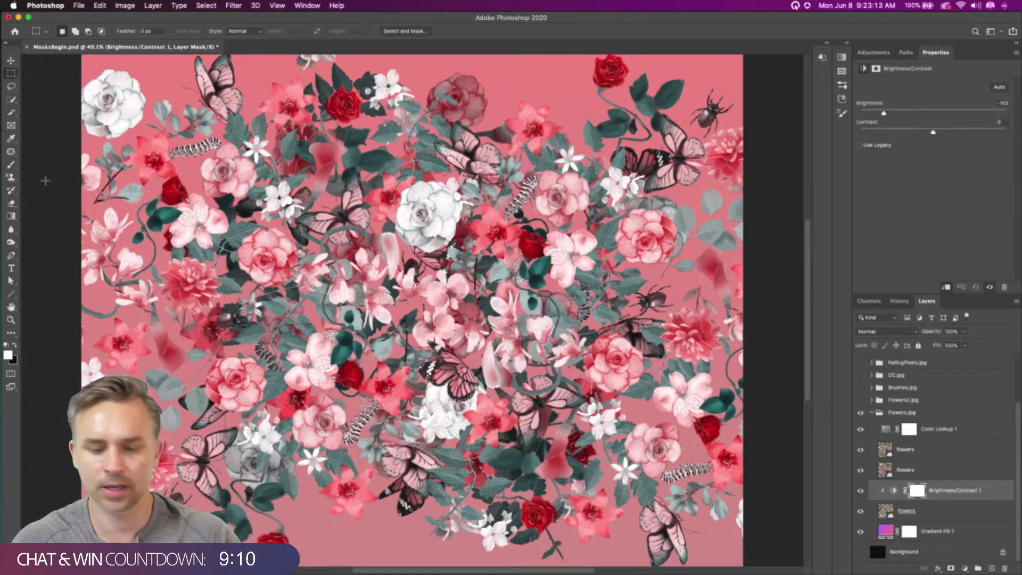
pyautogui.press('super+s')
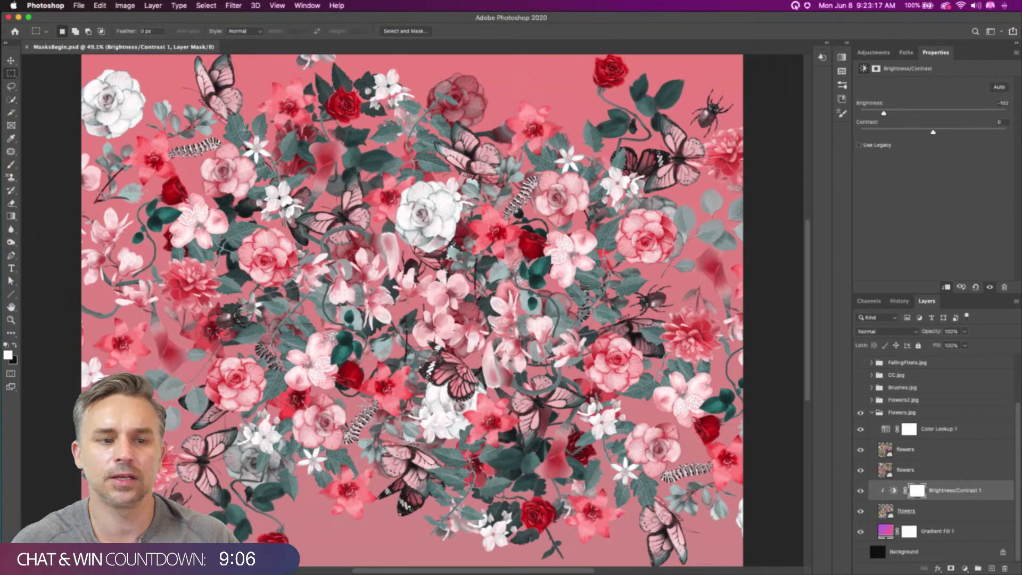
pyautogui.click(11, 60)
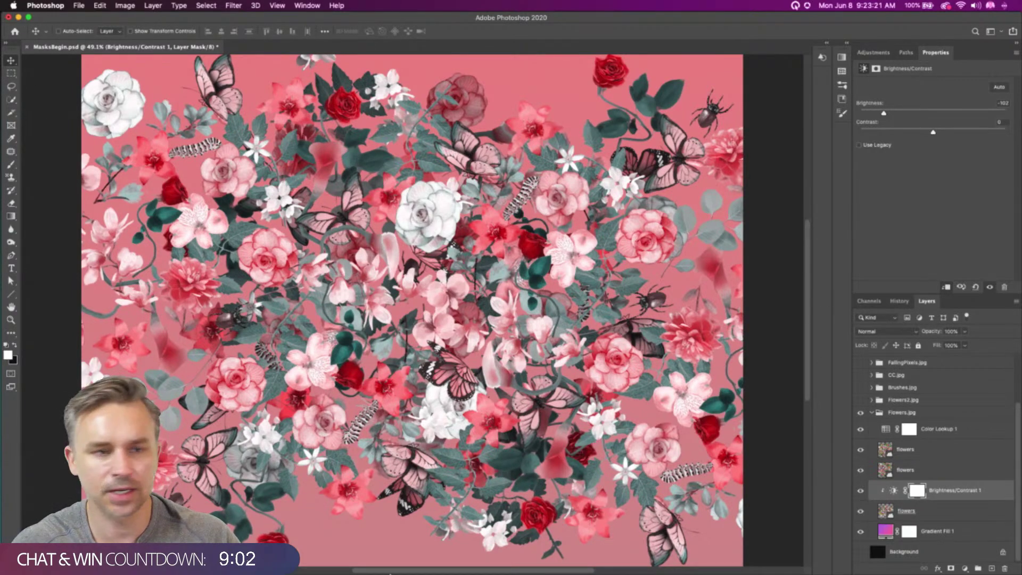
pyautogui.moveTo(394, 573)
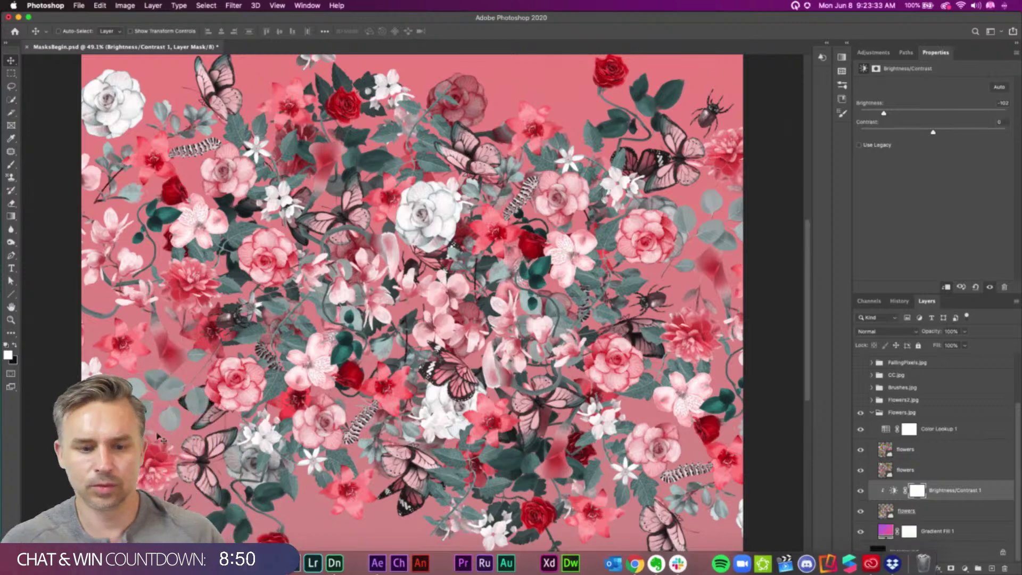
pyautogui.press('super+s')
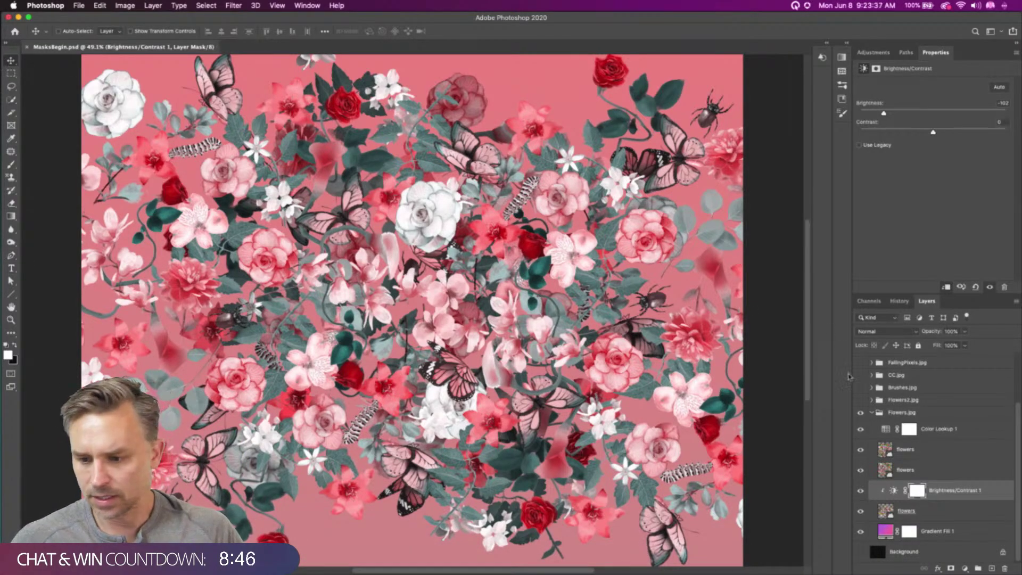
# Show and select the Brushes.jpg group, and switch to the hello.ai document in Illustrator with nothing selected
pyautogui.click(860, 387)
pyautogui.click(903, 392)
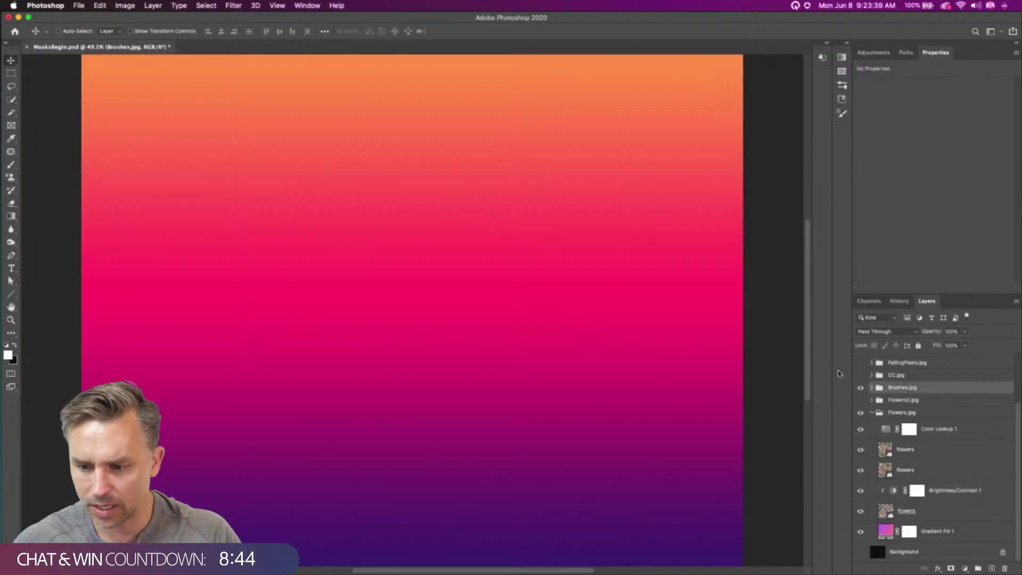
pyautogui.click(269, 561)
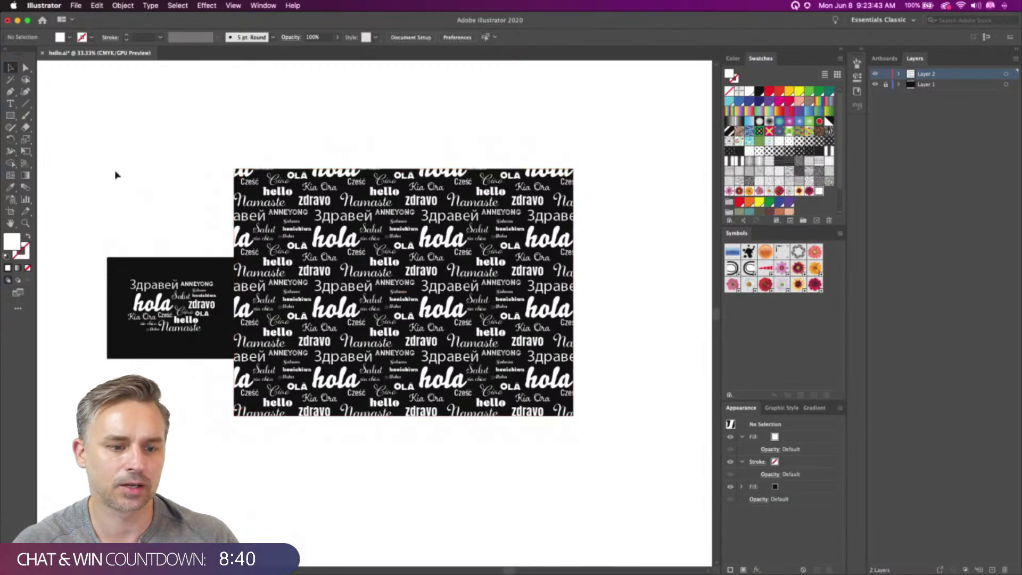
pyautogui.moveTo(110, 107); pyautogui.dragTo(606, 341)
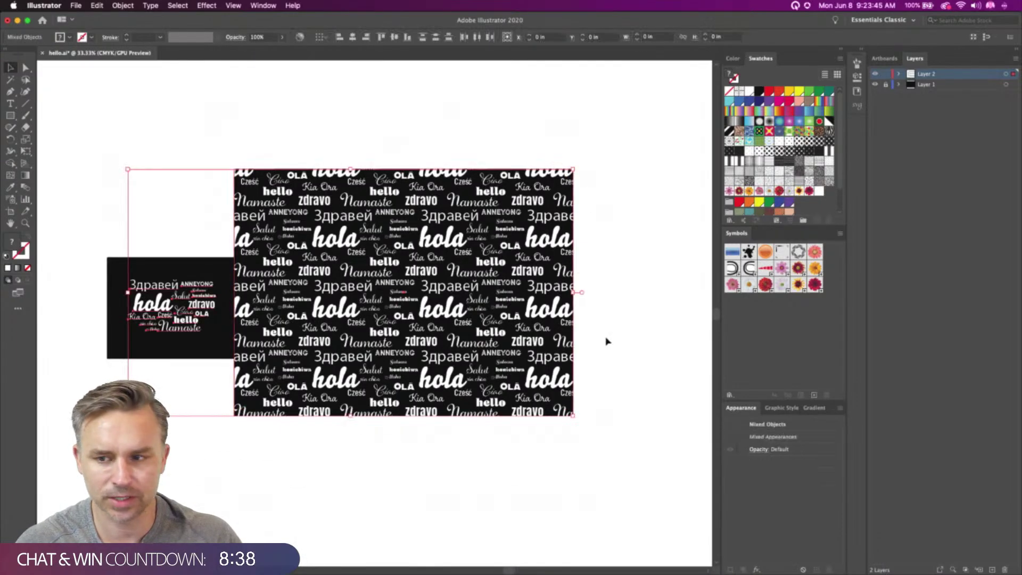
pyautogui.click(102, 137)
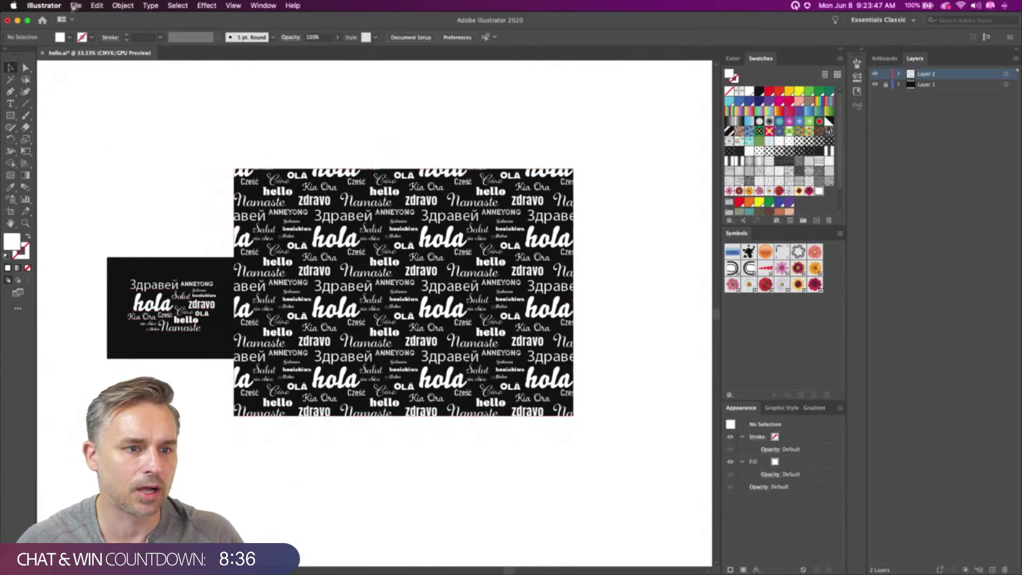
# Create a new portrait Illustrator document, 7 in wide and 9 in high, with one artboard
pyautogui.click(74, 6)
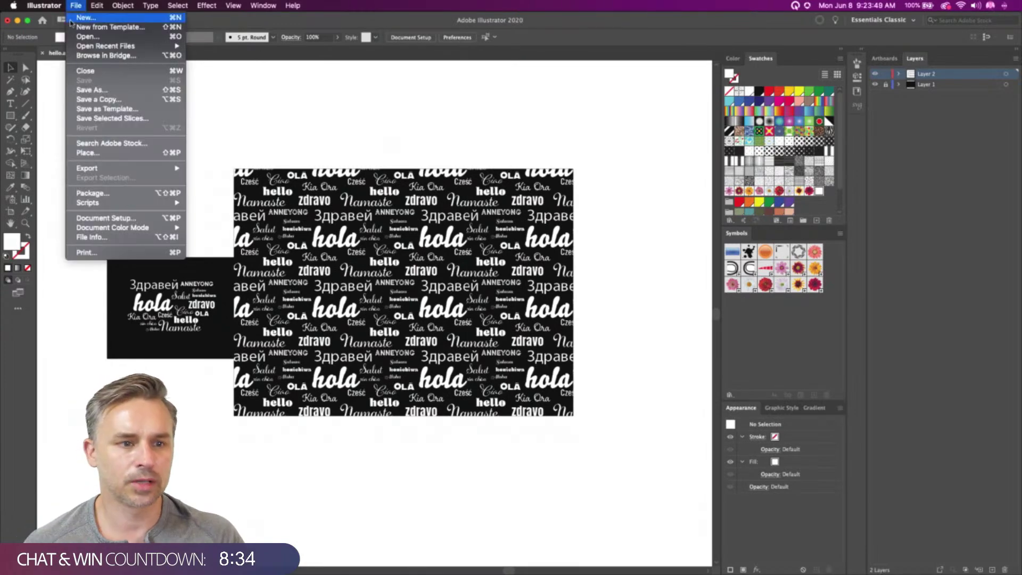
pyautogui.click(87, 17)
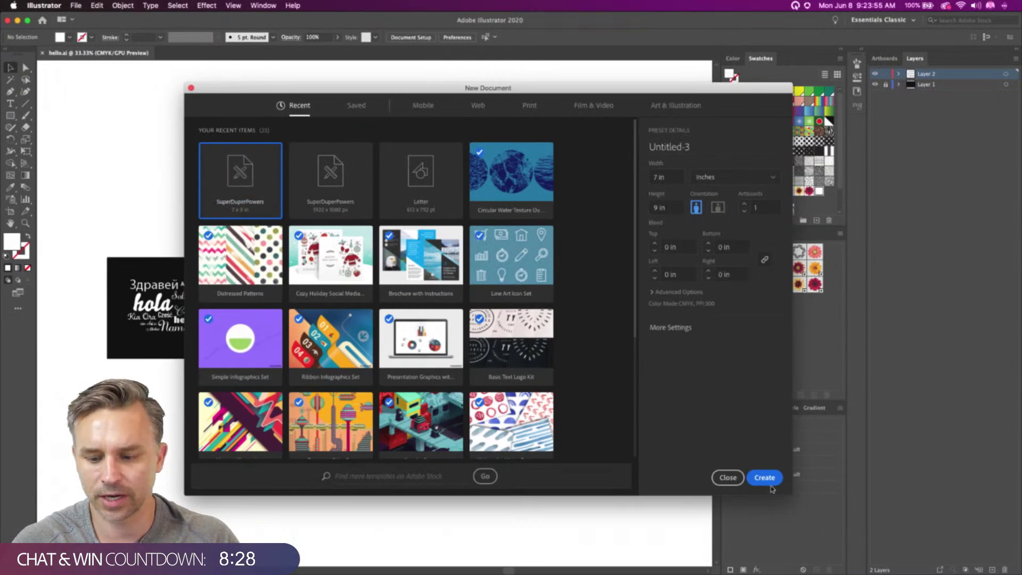
pyautogui.click(765, 478)
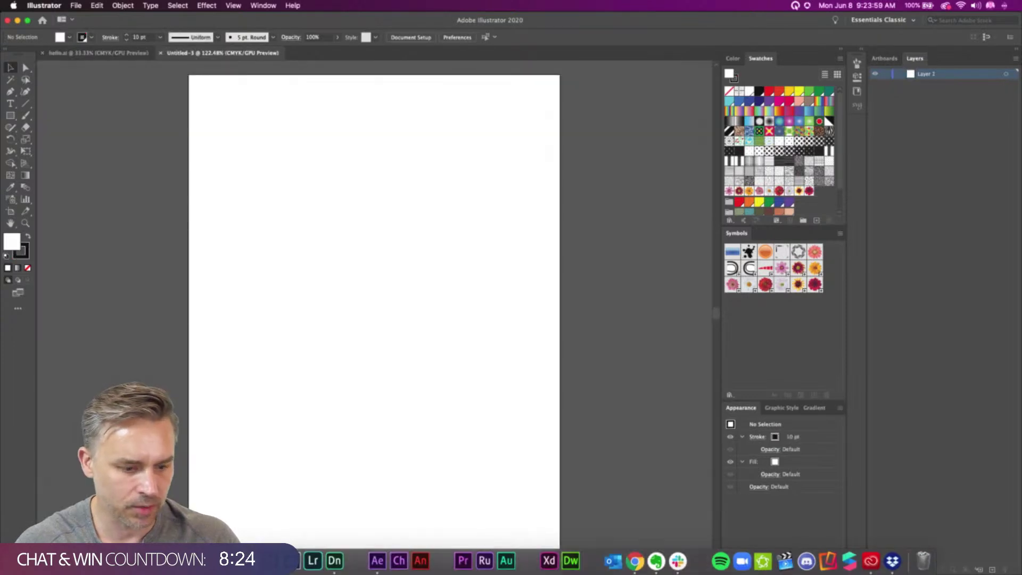
# Open BrushesBegin.ai from the Desktop folder in Illustrator
pyautogui.click(99, 560)
pyautogui.click(168, 143)
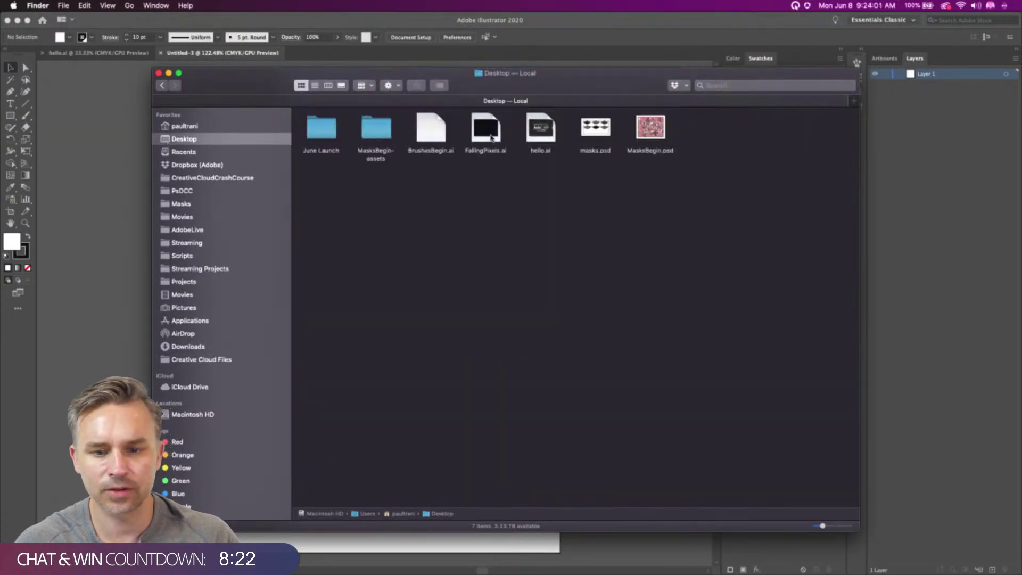
pyautogui.click(543, 138)
pyautogui.click(669, 138)
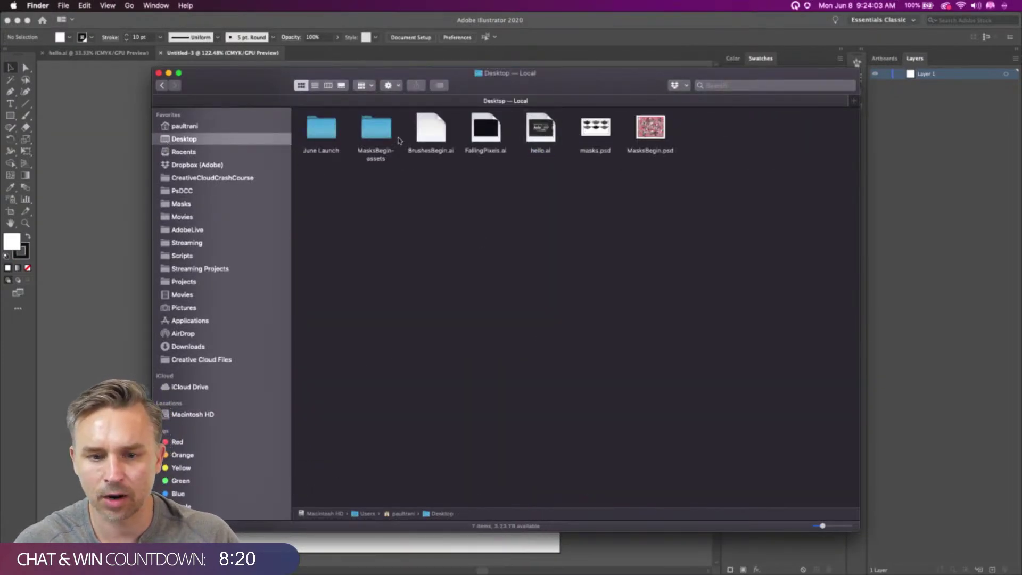
pyautogui.click(469, 136)
pyautogui.click(424, 132)
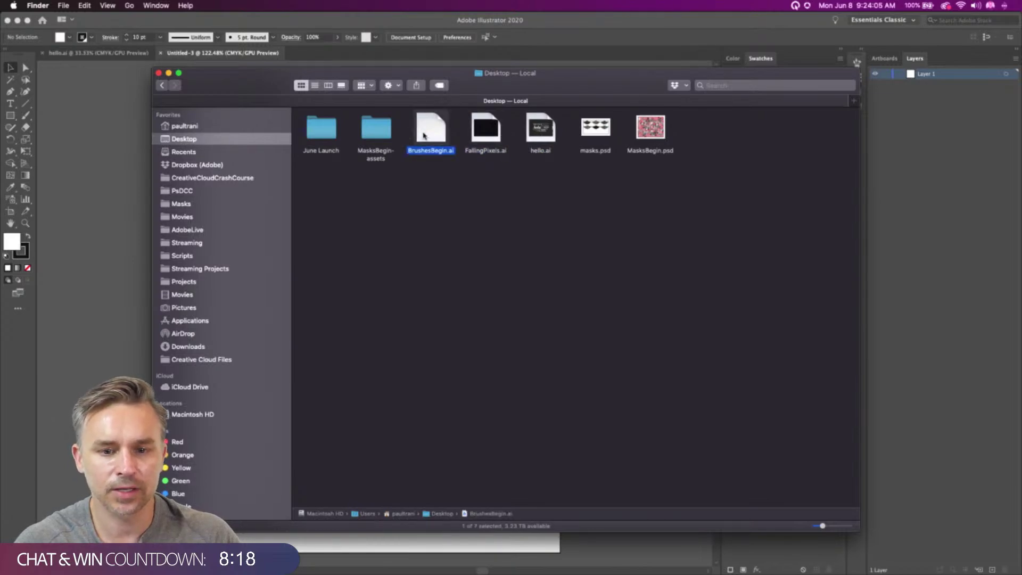
pyautogui.doubleClick(424, 133)
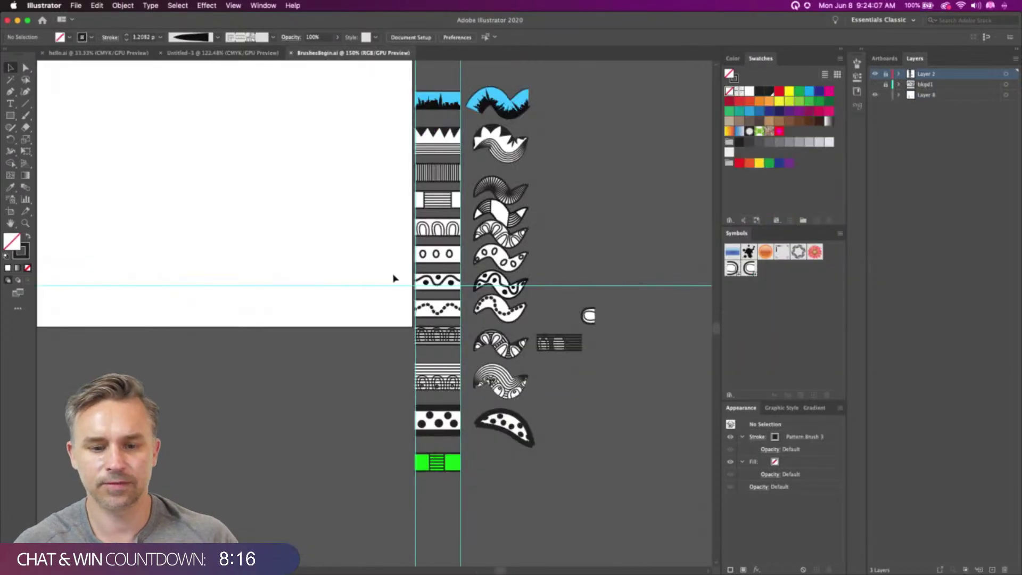
# Hide the artboards in BrushesBegin.ai so the brush tiles sit on a plain white canvas
pyautogui.hscroll(-5, 392, 278)
pyautogui.scroll(1, 392, 278)
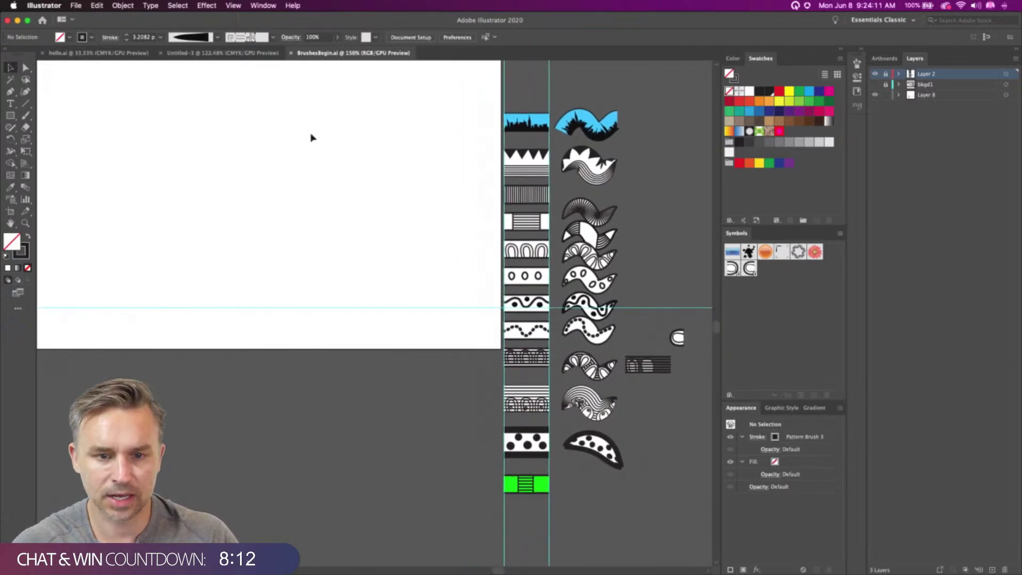
pyautogui.click(263, 5)
pyautogui.moveTo(236, 4)
pyautogui.click(252, 311)
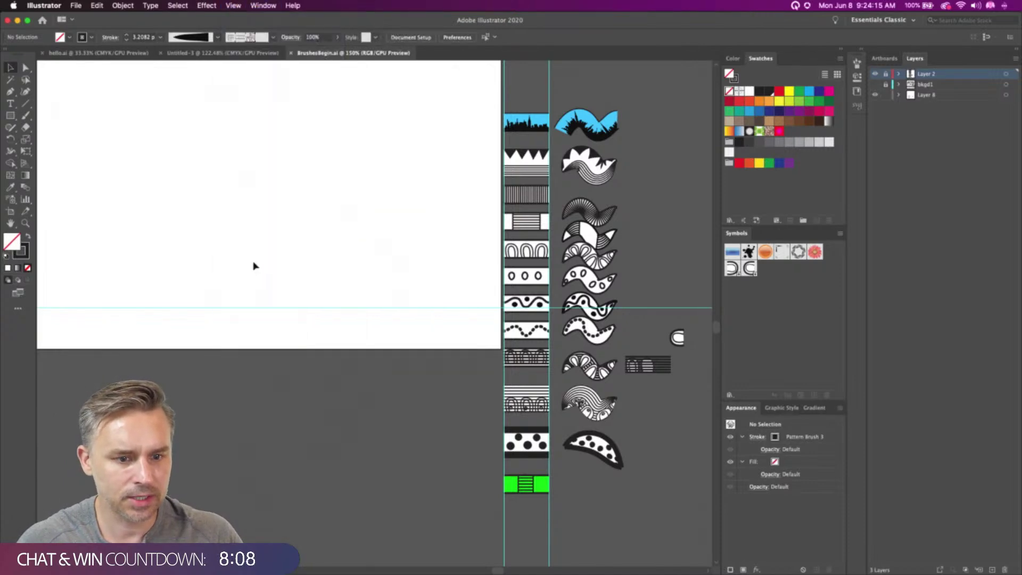
pyautogui.click(229, 4)
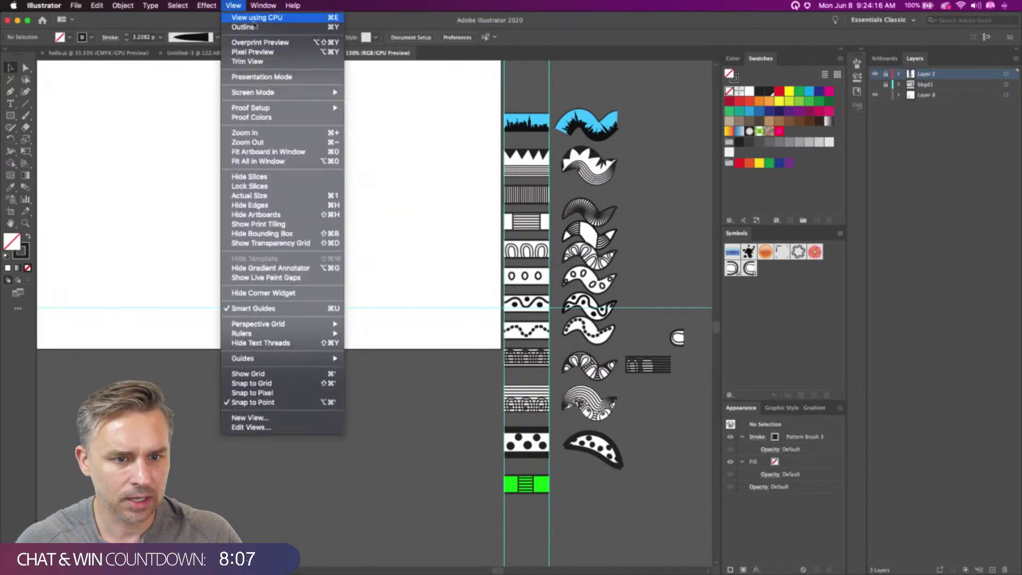
pyautogui.click(261, 215)
pyautogui.hscroll(5, 474, 264)
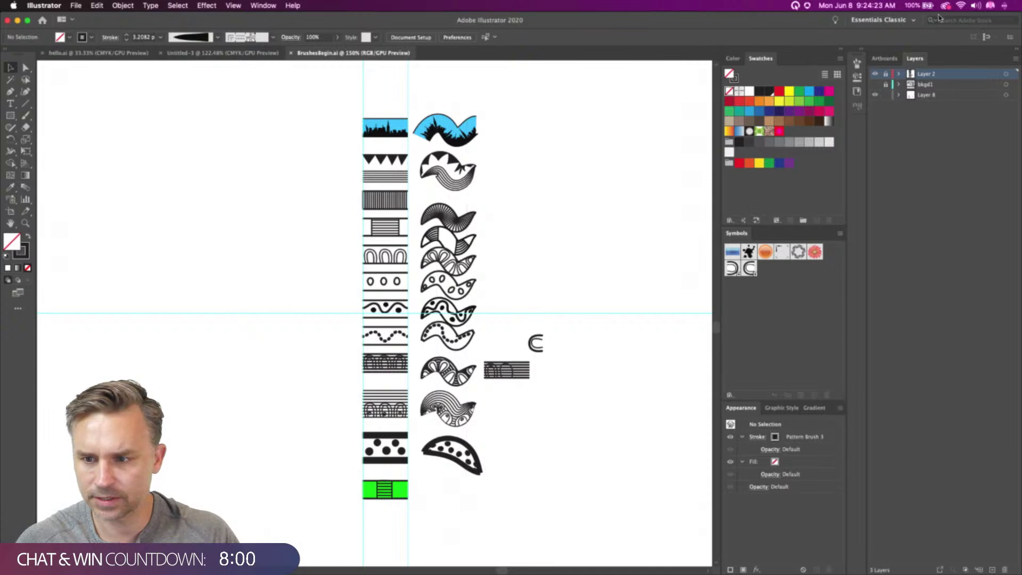
# Unlock the layers and delete the wavy sample strokes, the loose artwork beside them and the guides, keeping only the column of brush tiles
pyautogui.moveTo(885, 73); pyautogui.dragTo(885, 94)
pyautogui.moveTo(450, 91)
pyautogui.mouseDown()
pyautogui.moveTo(479, 482)
pyautogui.moveTo(472, 532)
pyautogui.moveTo(613, 538)
pyautogui.mouseUp()
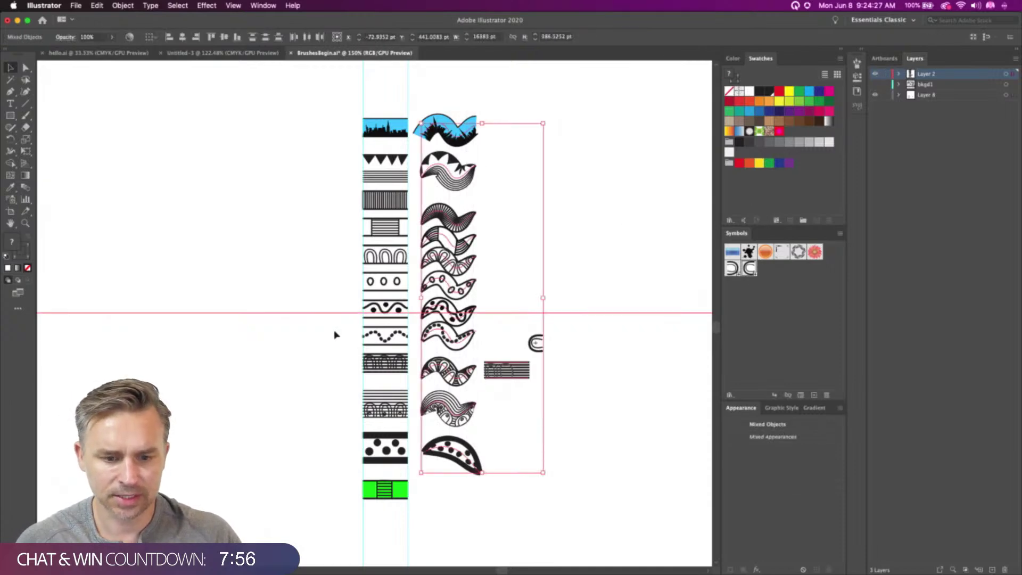
pyautogui.press('Delete')
pyautogui.moveTo(295, 81); pyautogui.dragTo(478, 110)
pyautogui.press('Delete')
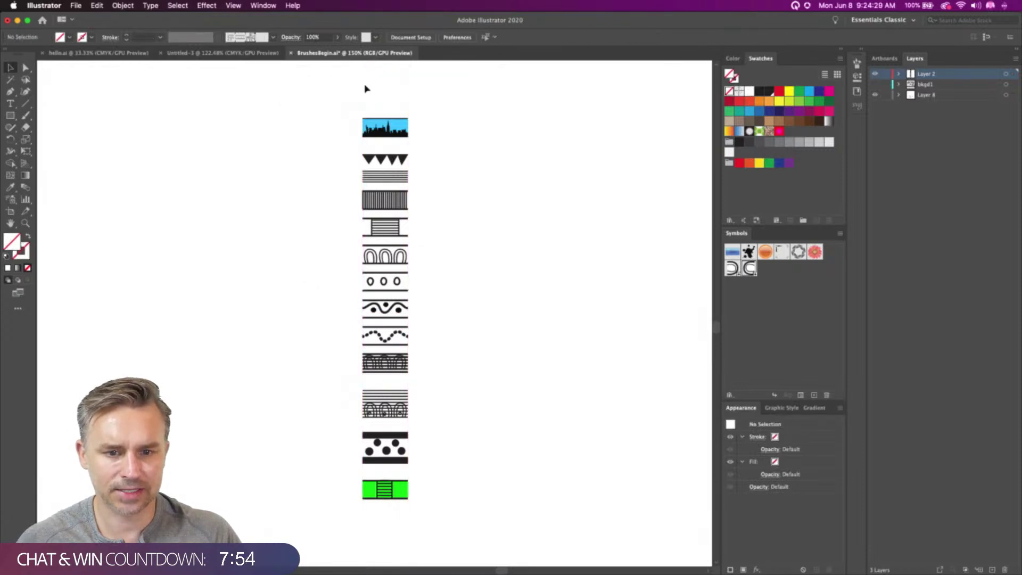
# Try a grey fill on the background rectangle behind the triangle-and-stripe tile, and set its fill back to white
pyautogui.press('super+equal')
pyautogui.scroll(6, 296, 206)
pyautogui.press('super+equal')
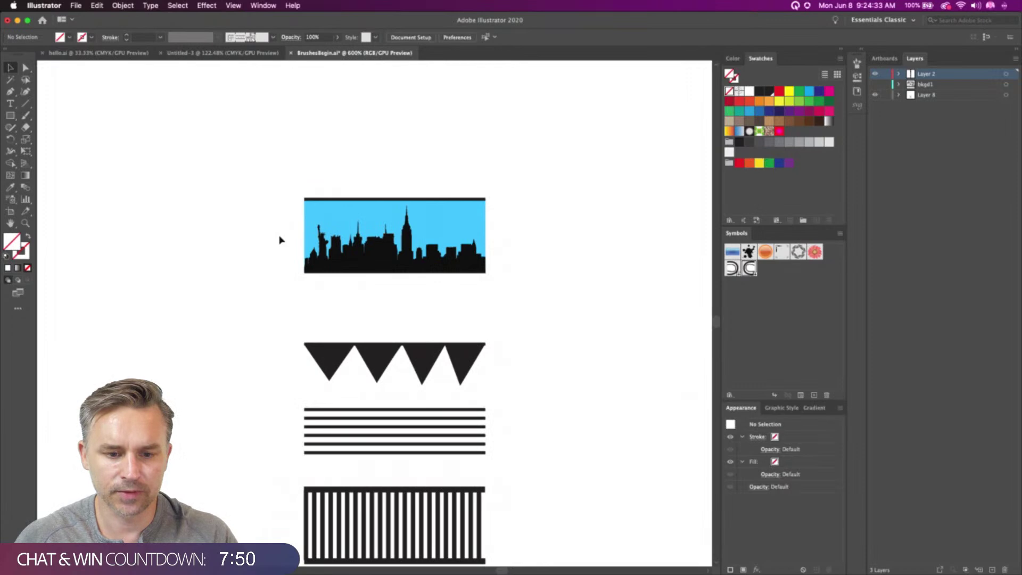
pyautogui.scroll(-3, 253, 276)
pyautogui.moveTo(245, 219); pyautogui.dragTo(574, 375)
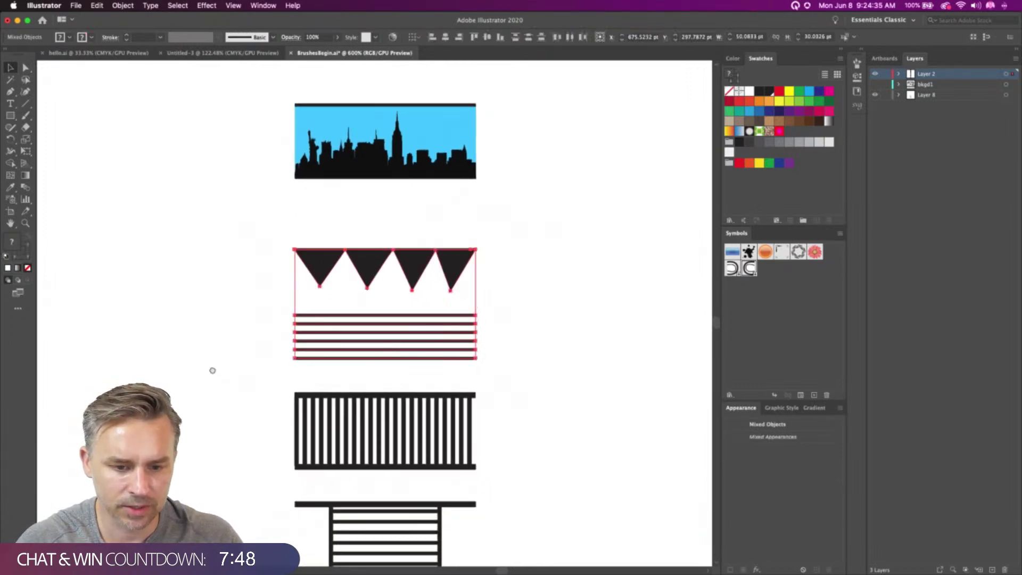
pyautogui.scroll(-3, 212, 369)
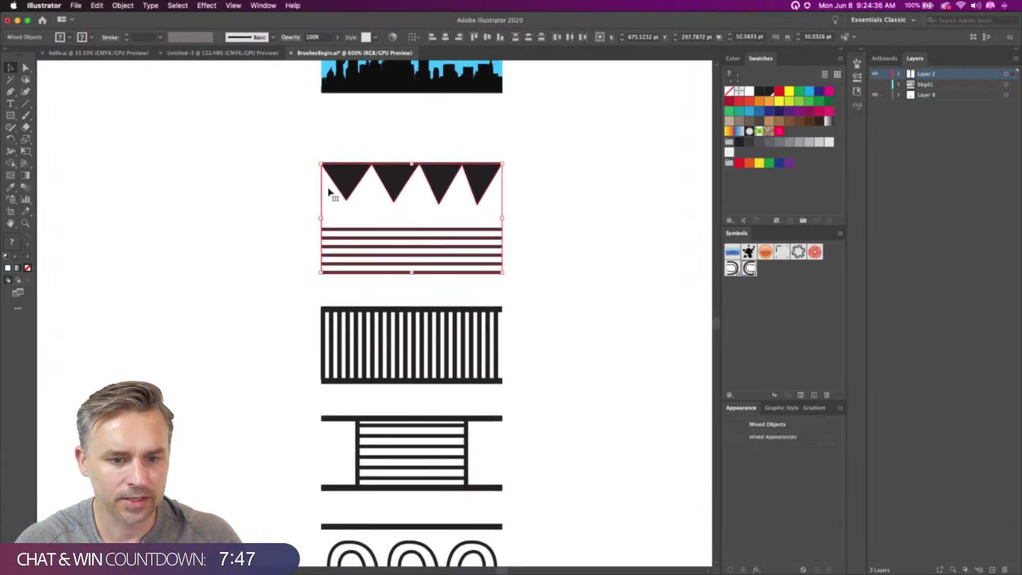
pyautogui.click(292, 159)
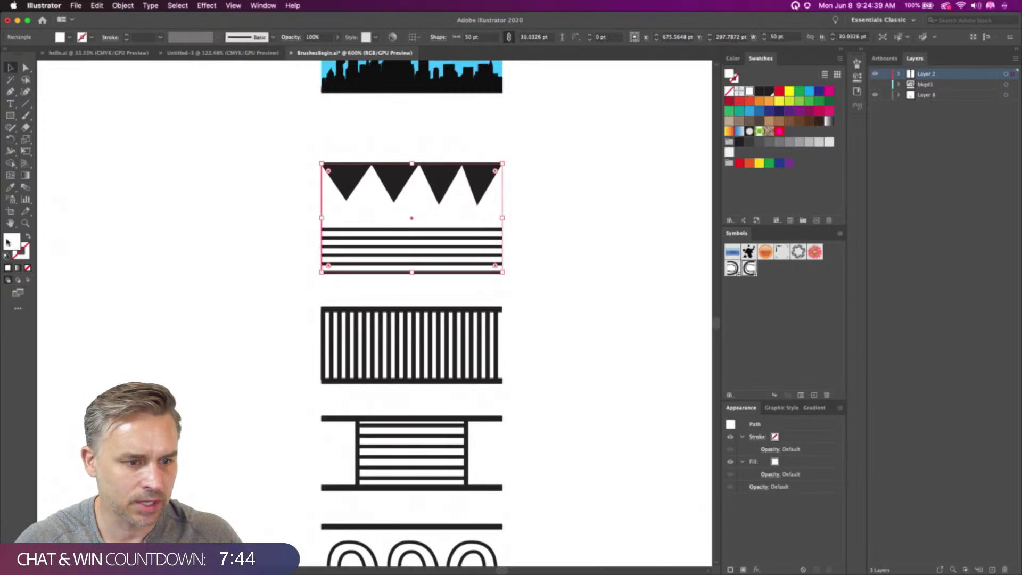
pyautogui.click(794, 143)
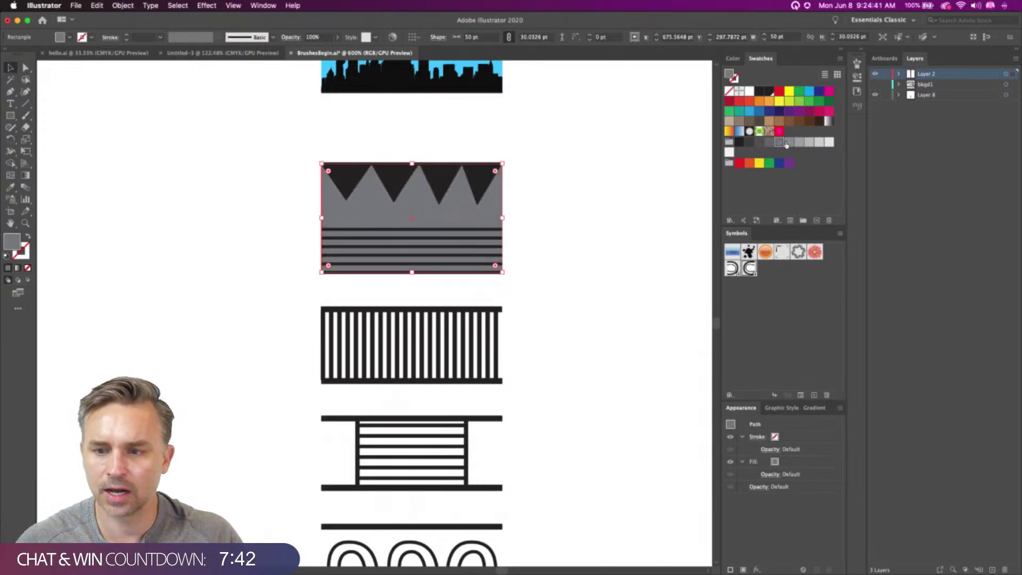
pyautogui.click(749, 92)
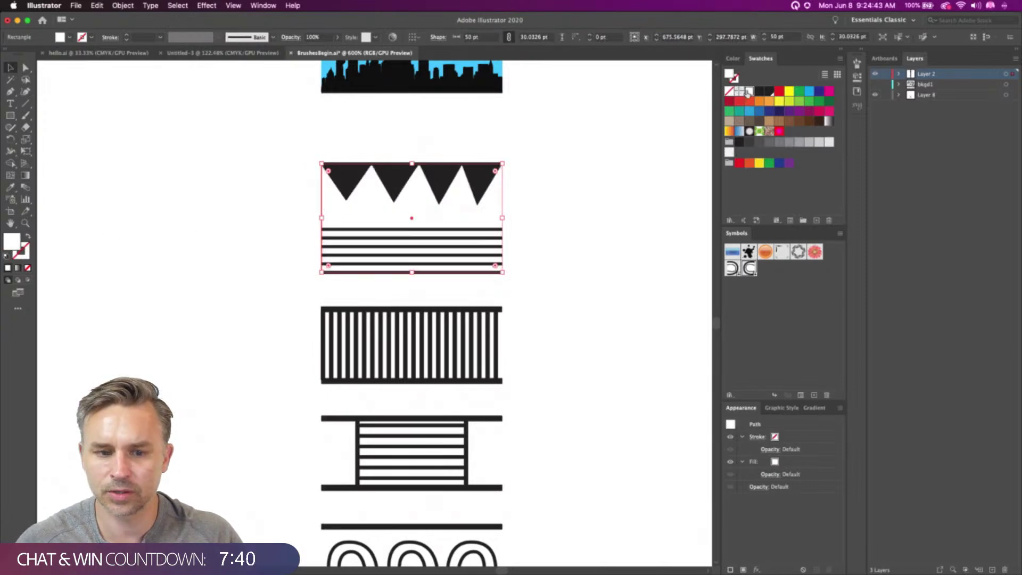
# Start a new Pattern Brush from the complete triangle-and-stripe tile, including its white background rectangle
pyautogui.moveTo(268, 127); pyautogui.dragTo(562, 276)
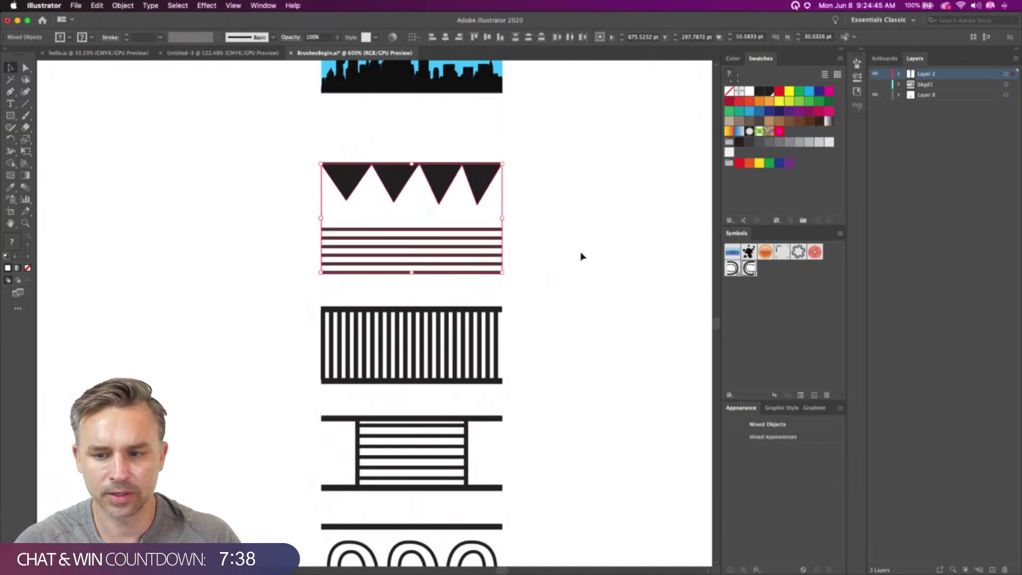
pyautogui.click(863, 54)
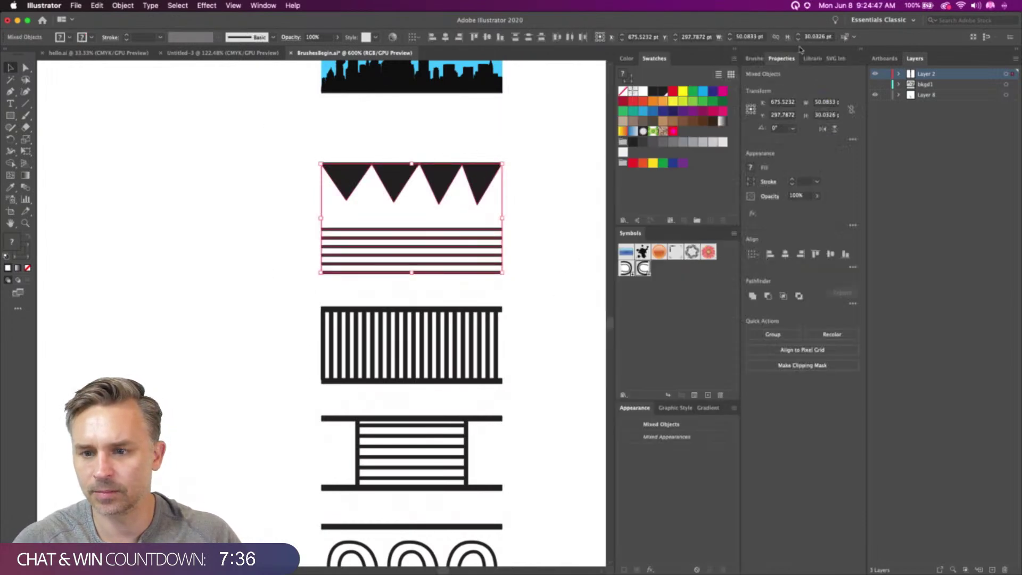
pyautogui.click(760, 59)
pyautogui.moveTo(396, 186)
pyautogui.mouseDown()
pyautogui.moveTo(513, 262)
pyautogui.moveTo(784, 539)
pyautogui.mouseUp()
pyautogui.moveTo(185, 105)
pyautogui.mouseDown()
pyautogui.moveTo(242, 104)
pyautogui.moveTo(535, 160)
pyautogui.moveTo(514, 195)
pyautogui.mouseUp()
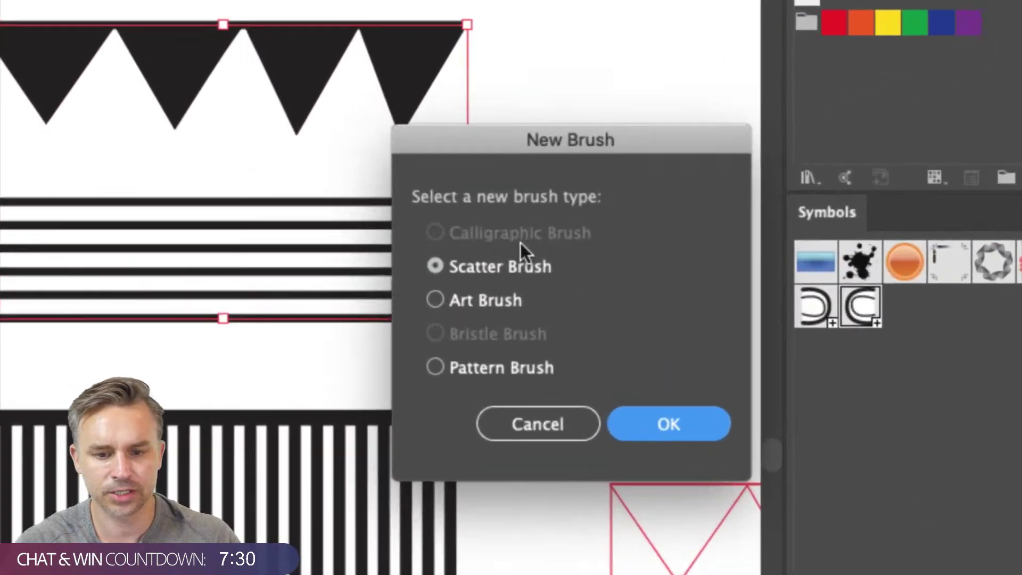
pyautogui.click(442, 372)
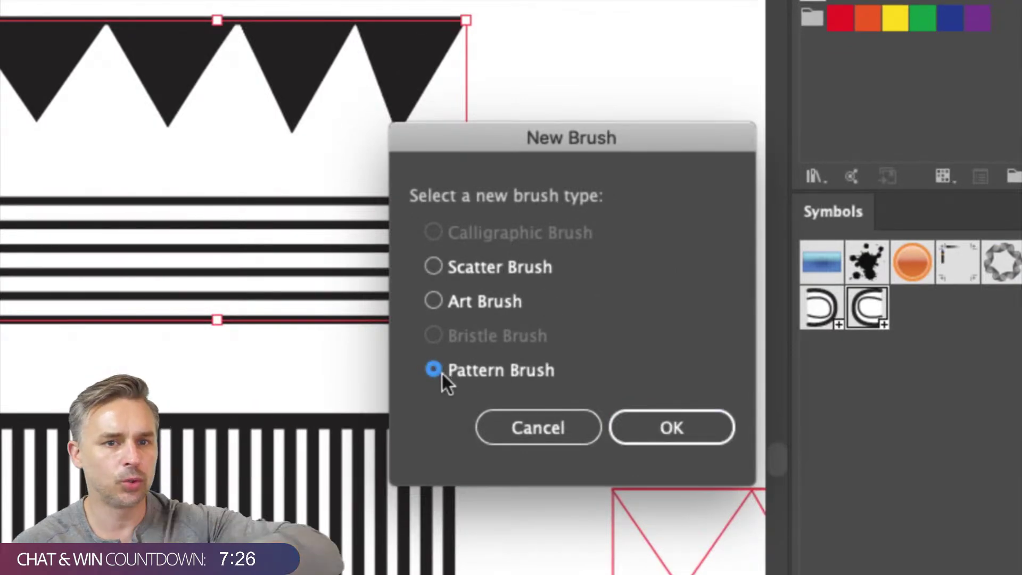
pyautogui.click(652, 425)
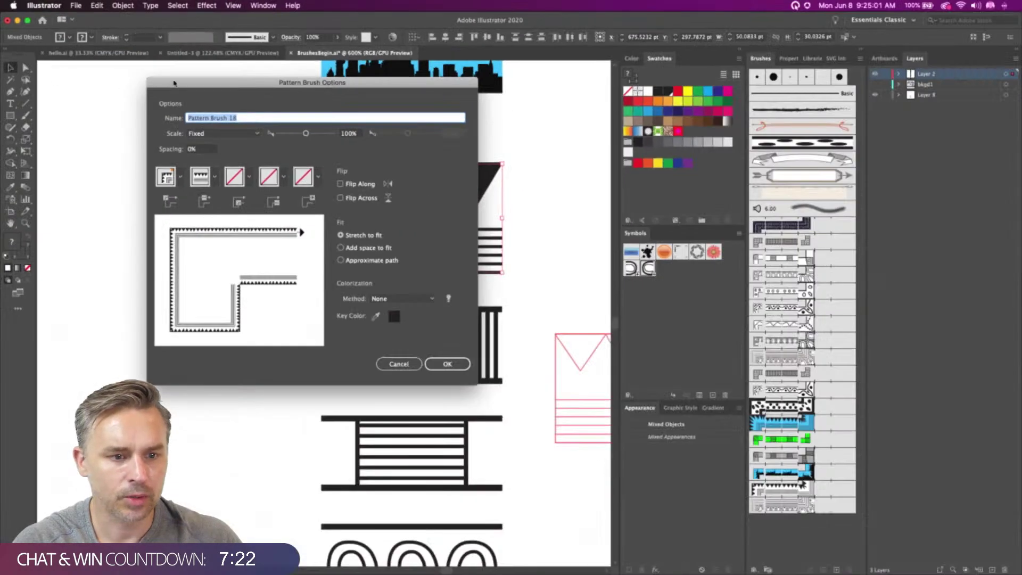
# Set the pattern brush's inner corner tile to Auto-Centered
pyautogui.moveTo(174, 83); pyautogui.dragTo(527, 121)
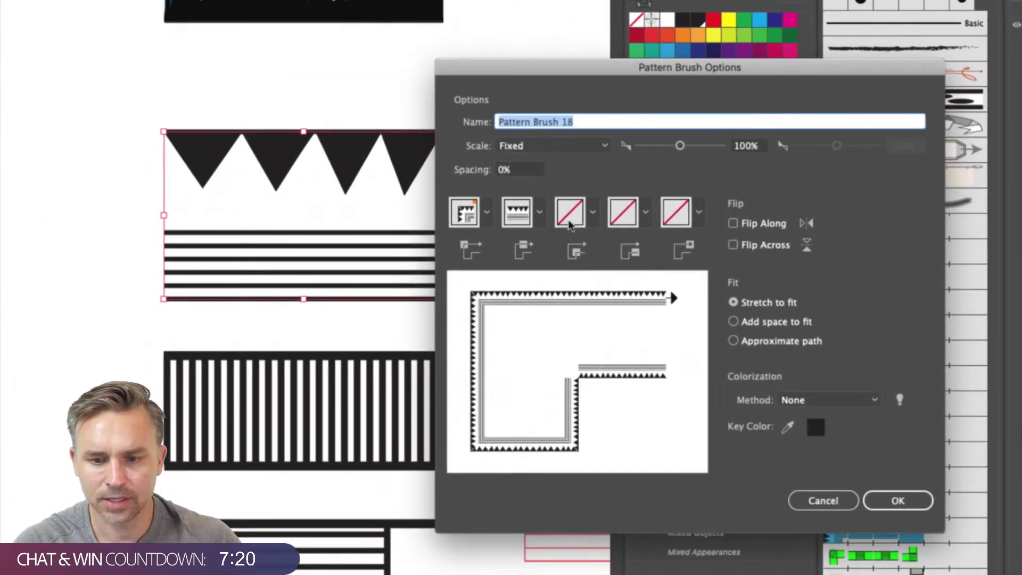
pyautogui.click(570, 226)
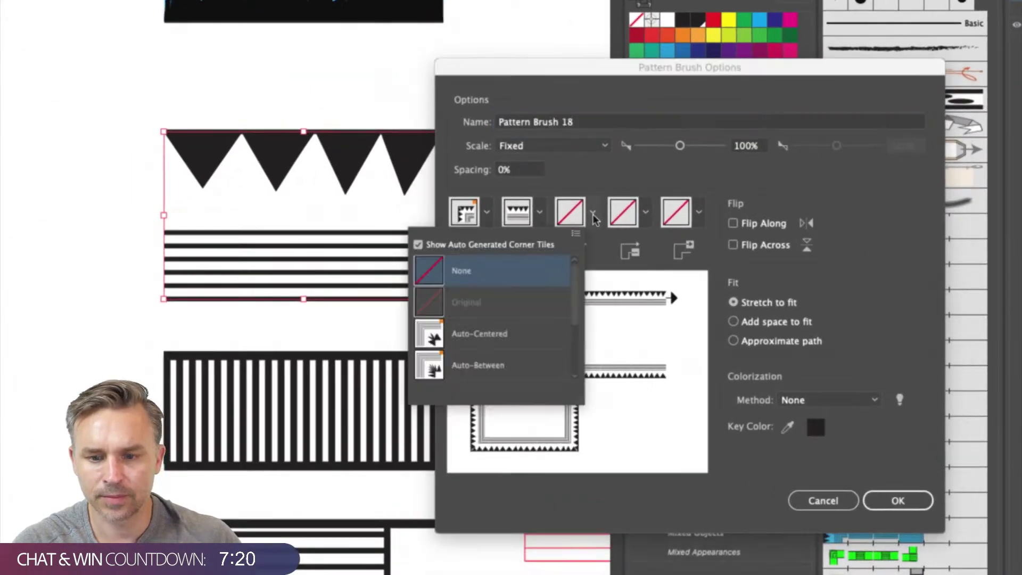
pyautogui.click(434, 343)
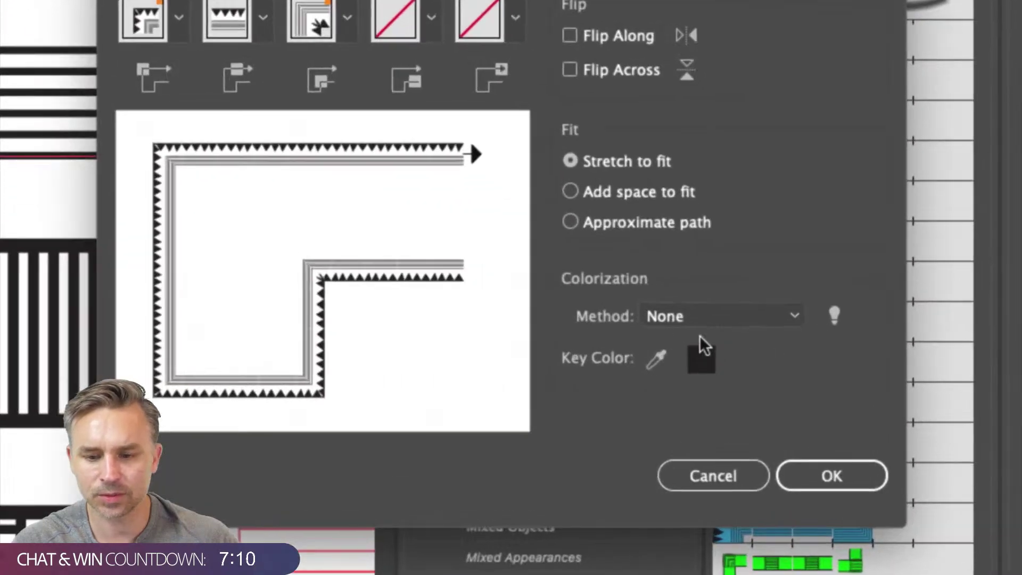
# Set the brush's colorization method to Tints with a white key color sampled from the preview, and create the brush
pyautogui.click(718, 328)
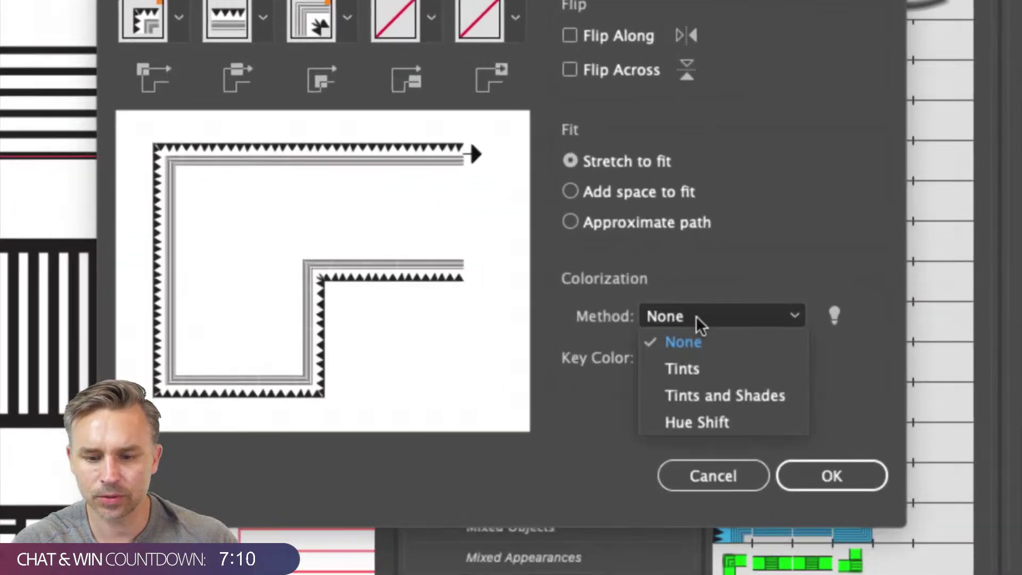
pyautogui.click(708, 367)
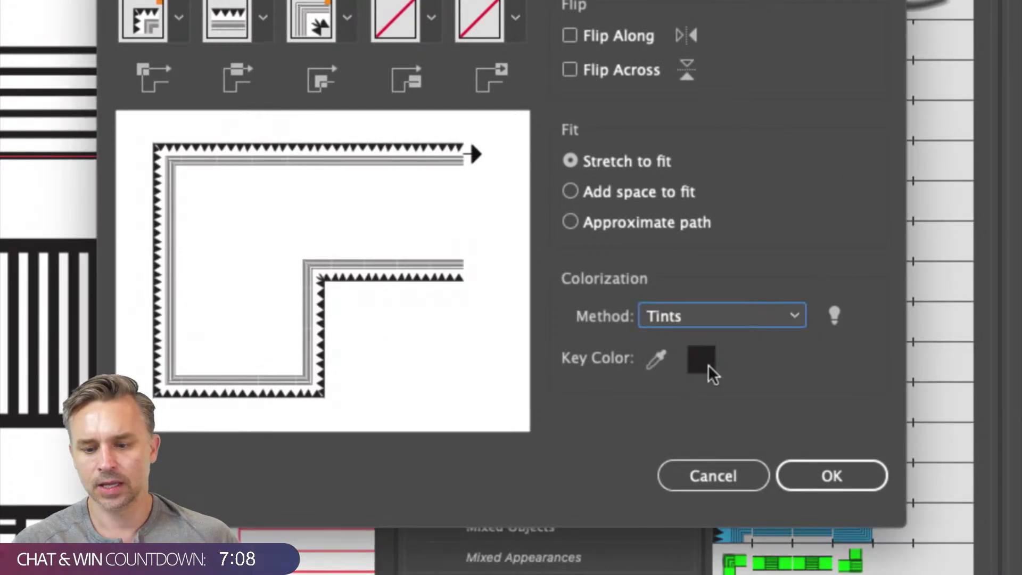
pyautogui.click(656, 363)
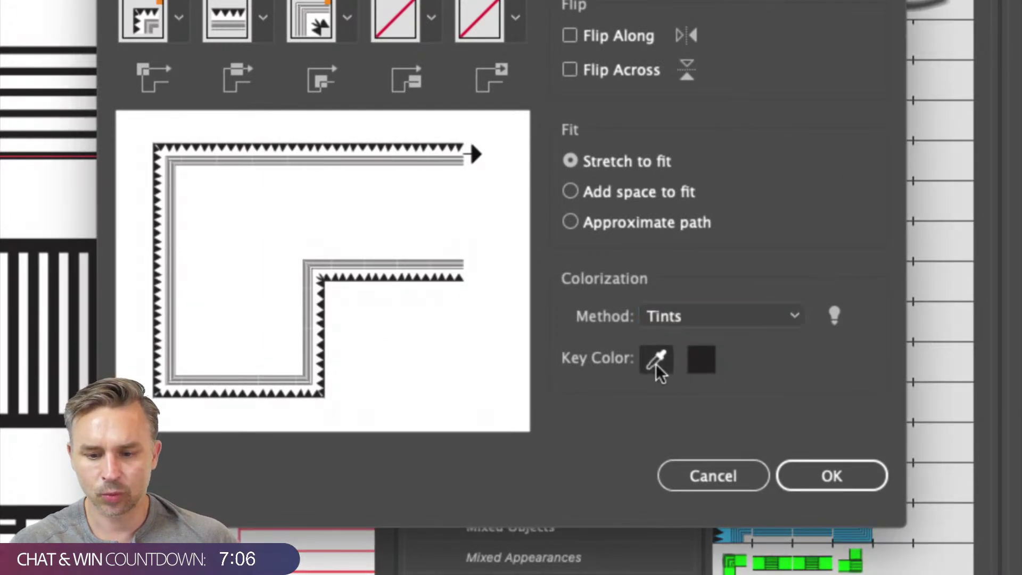
pyautogui.click(379, 270)
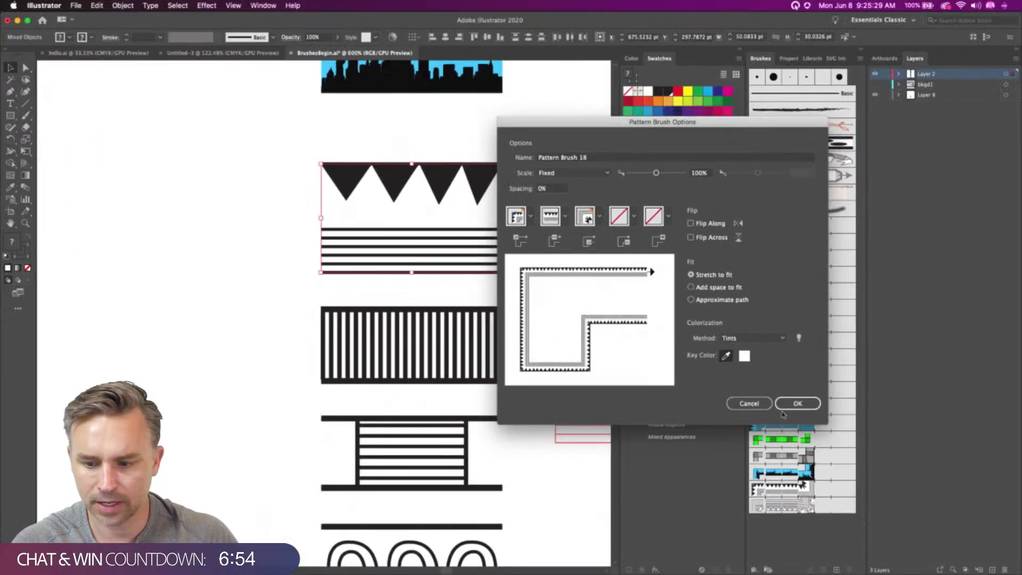
pyautogui.click(797, 404)
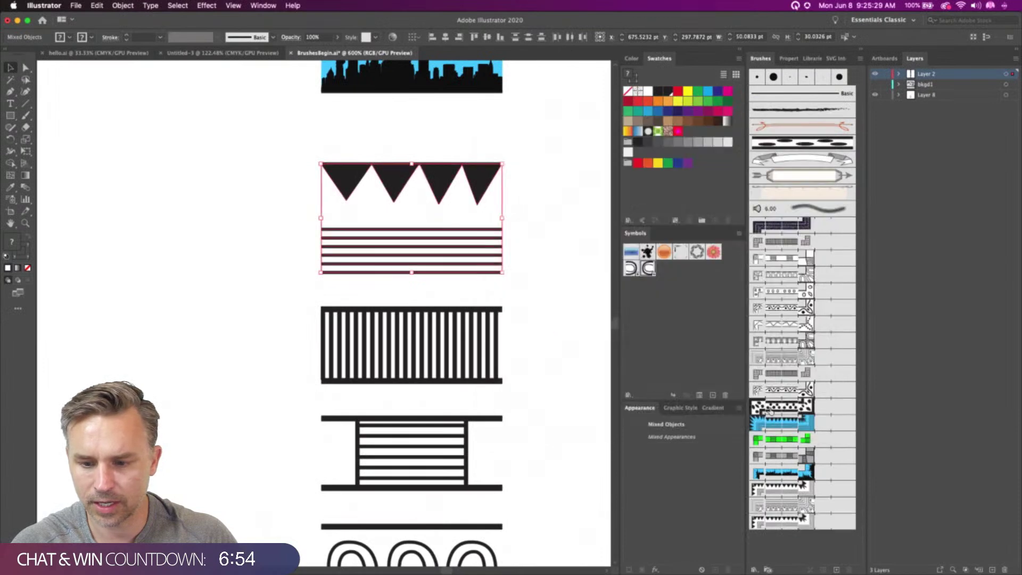
# Draw a freehand S-curve about 43 pt wide and 33 pt high beside the tiles and give it a red stroke
pyautogui.moveTo(234, 261); pyautogui.dragTo(350, 295)
pyautogui.press('b')
pyautogui.moveTo(120, 263)
pyautogui.mouseDown()
pyautogui.moveTo(165, 215)
pyautogui.moveTo(277, 332)
pyautogui.mouseUp()
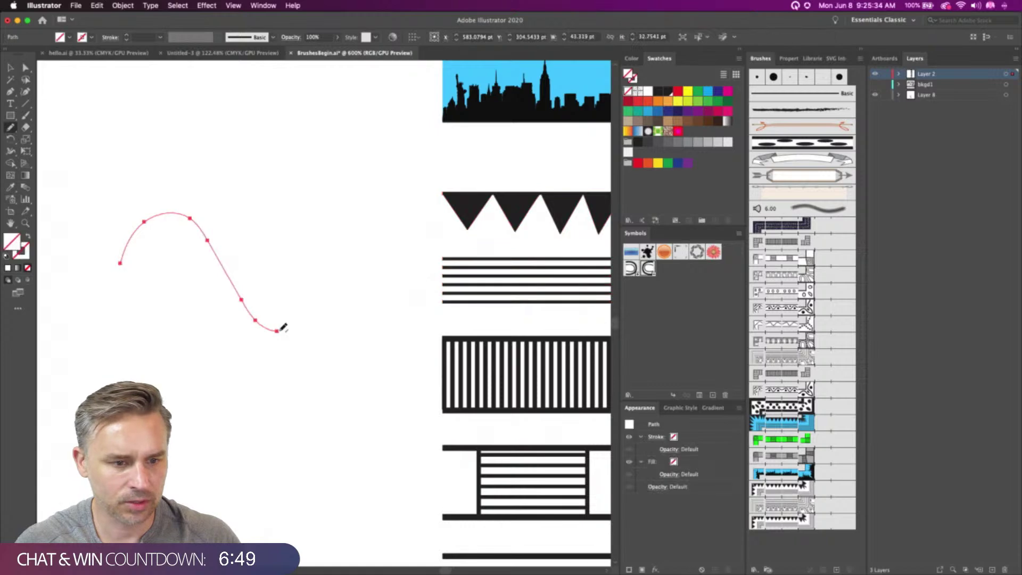
pyautogui.click(22, 256)
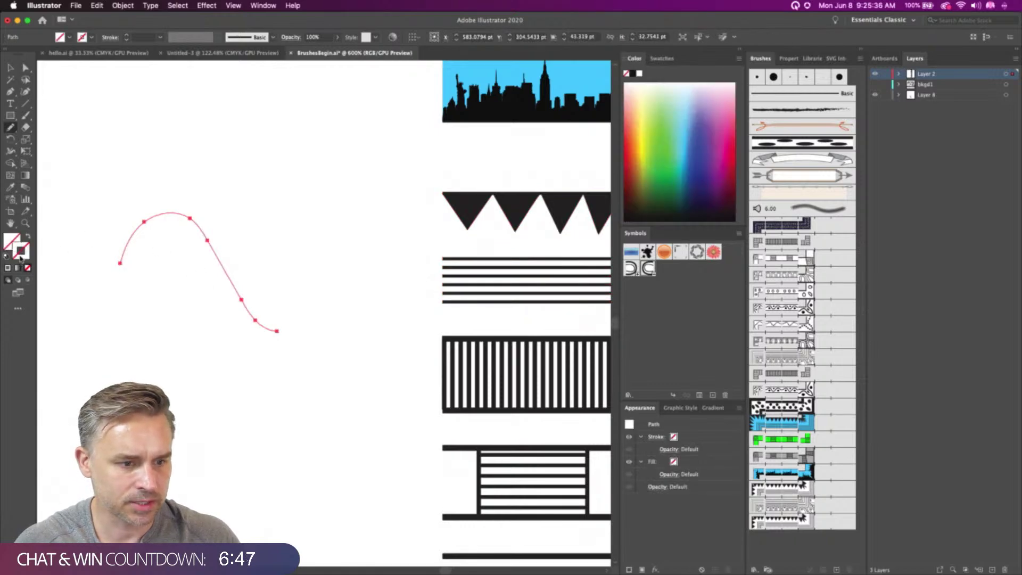
pyautogui.click(625, 153)
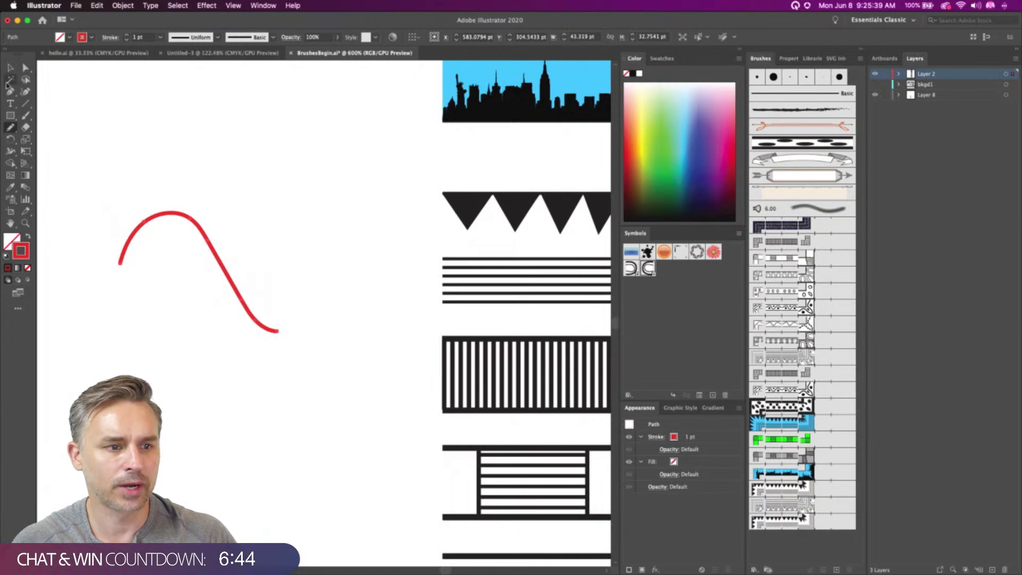
# Apply the new triangle-and-stripe pattern brush to the red curve, reposition it slightly, and set its stroke weight to 0.75 pt
pyautogui.click(10, 68)
pyautogui.moveTo(148, 200); pyautogui.dragTo(127, 192)
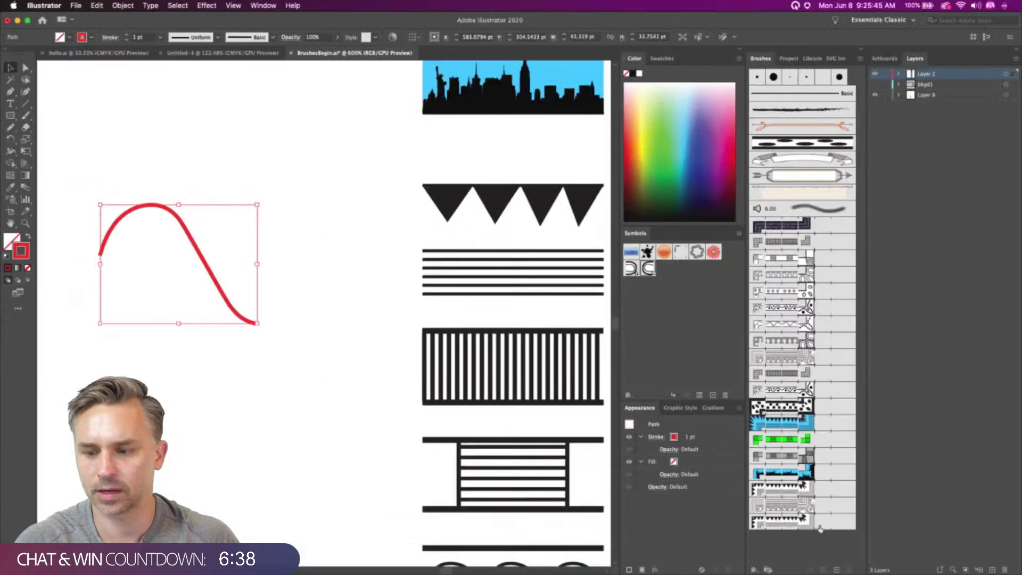
pyautogui.click(807, 523)
pyautogui.moveTo(93, 181)
pyautogui.mouseDown()
pyautogui.moveTo(110, 175)
pyautogui.moveTo(99, 186)
pyautogui.mouseUp()
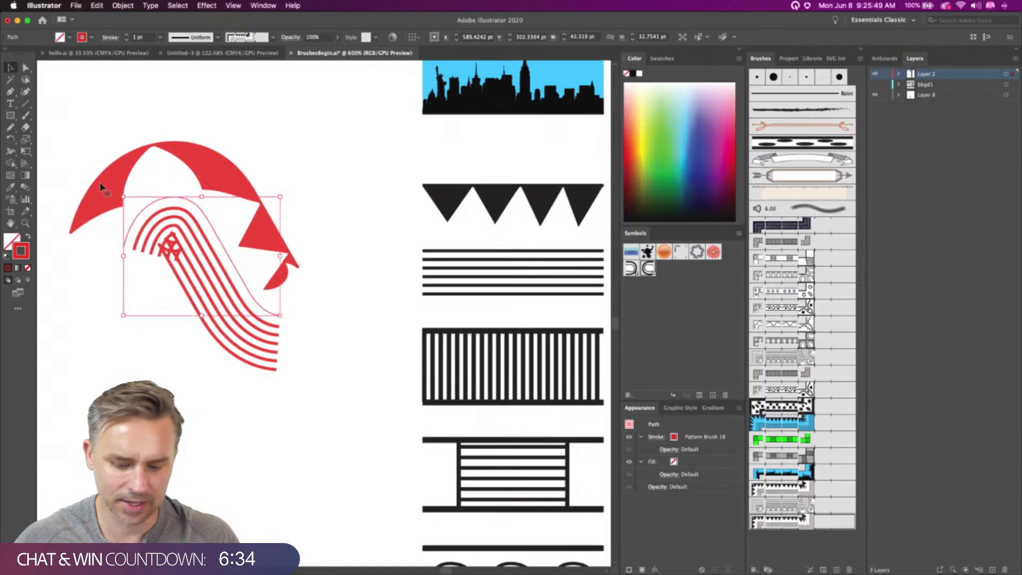
pyautogui.click(127, 40)
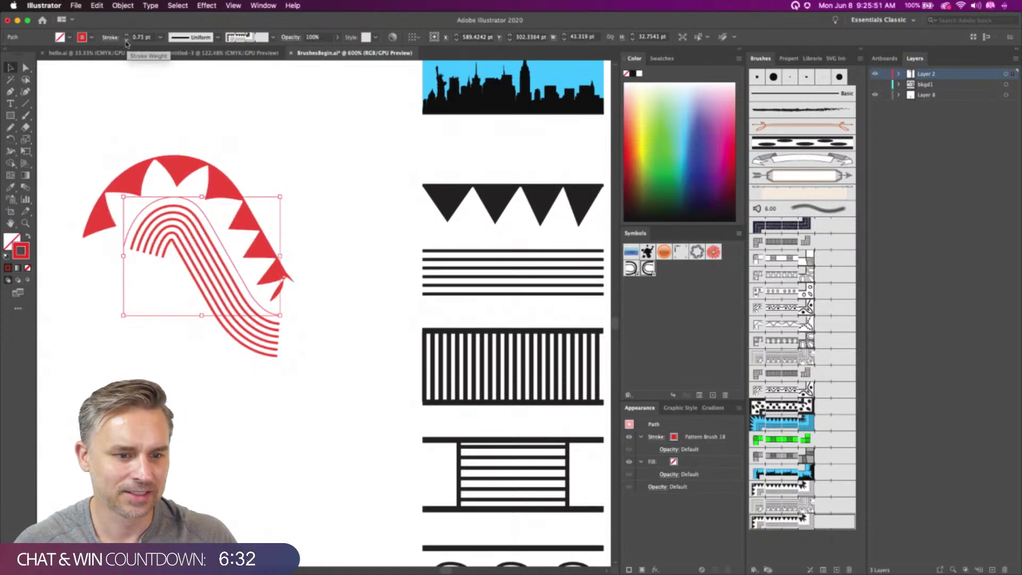
# Change the triangle-and-stripe brush's colorization method to Tints and Shades and apply the change to the existing strokes
pyautogui.hscroll(-3, 214, 293)
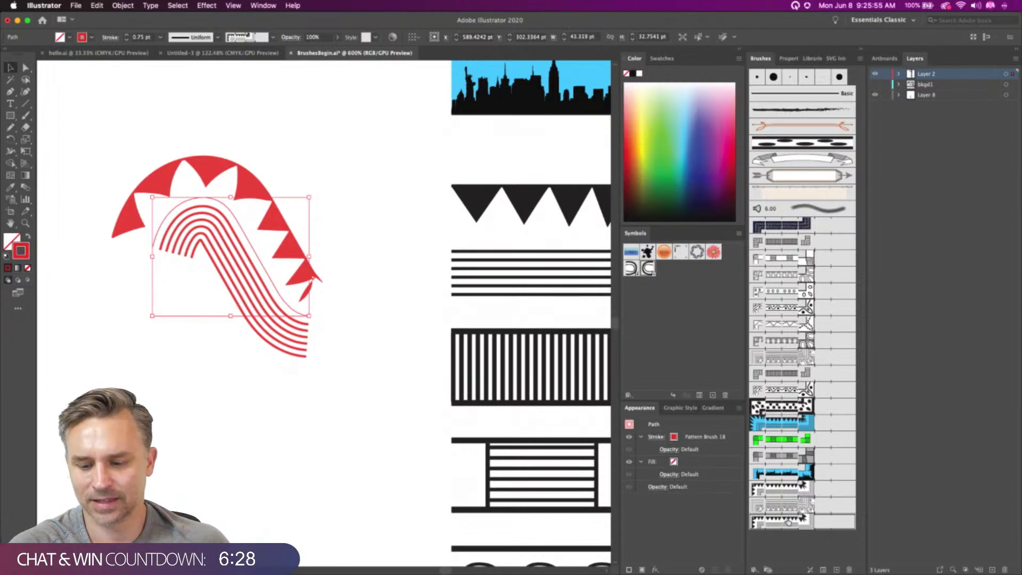
pyautogui.doubleClick(788, 522)
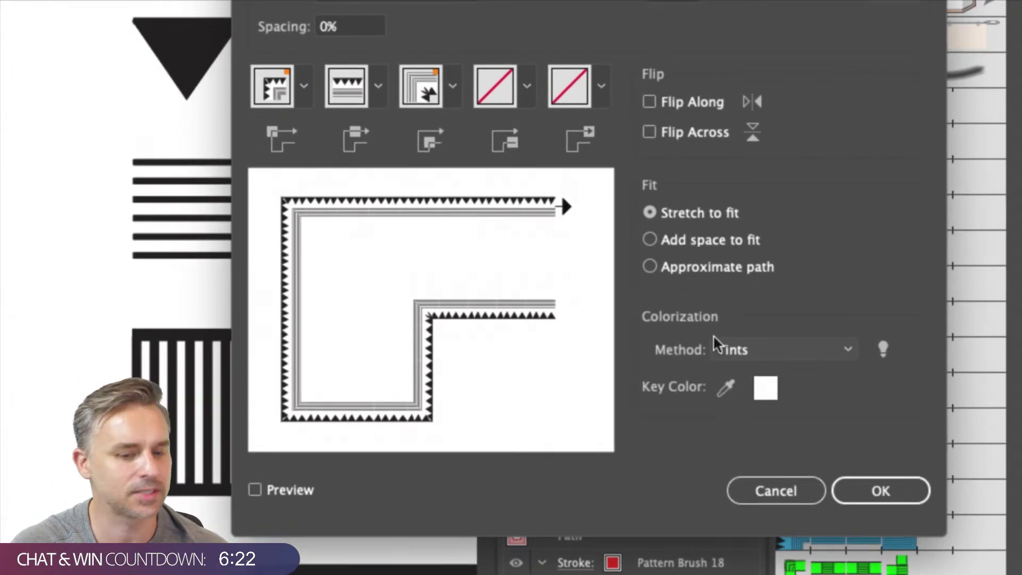
pyautogui.click(716, 346)
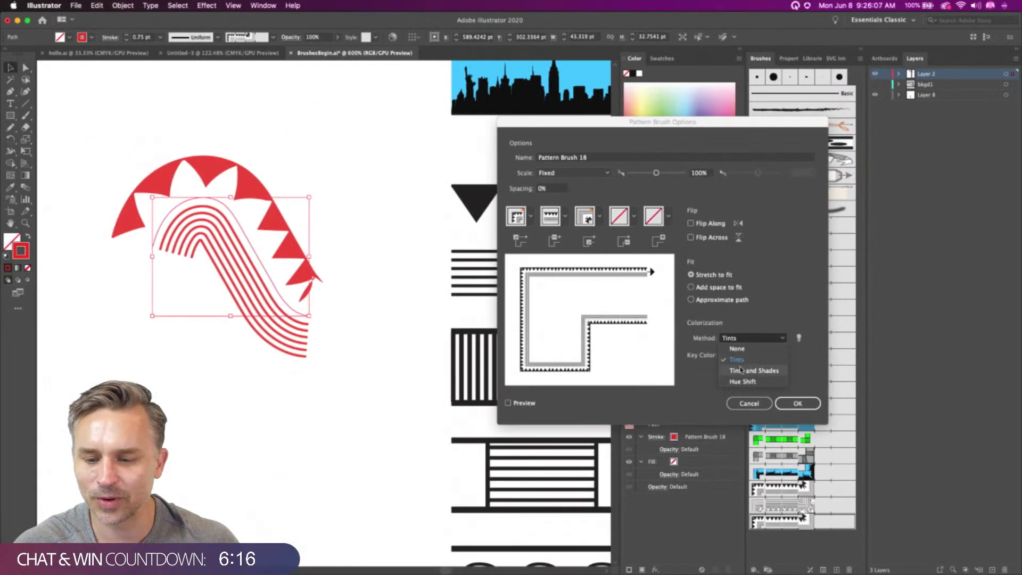
pyautogui.click(767, 420)
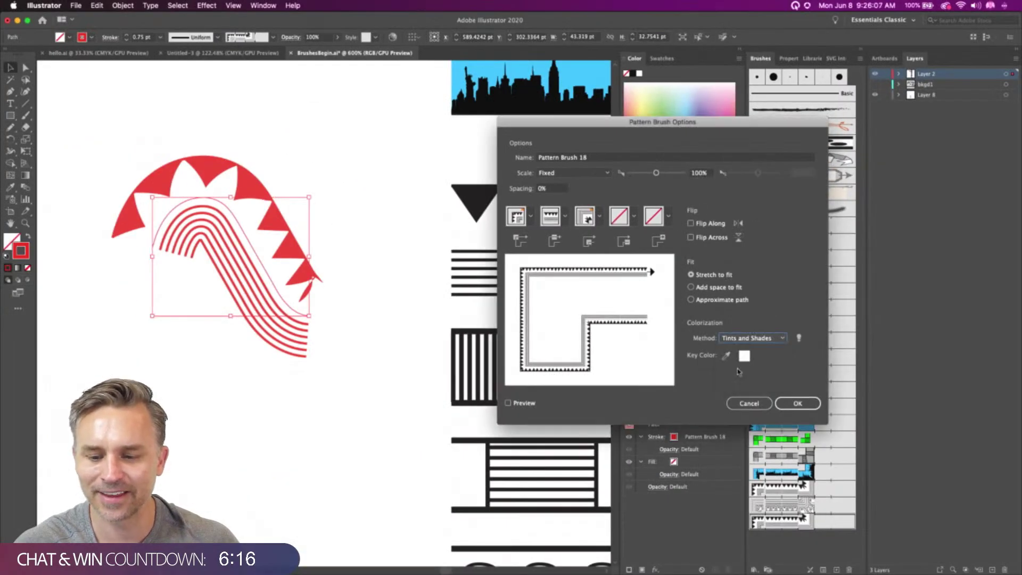
pyautogui.click(782, 405)
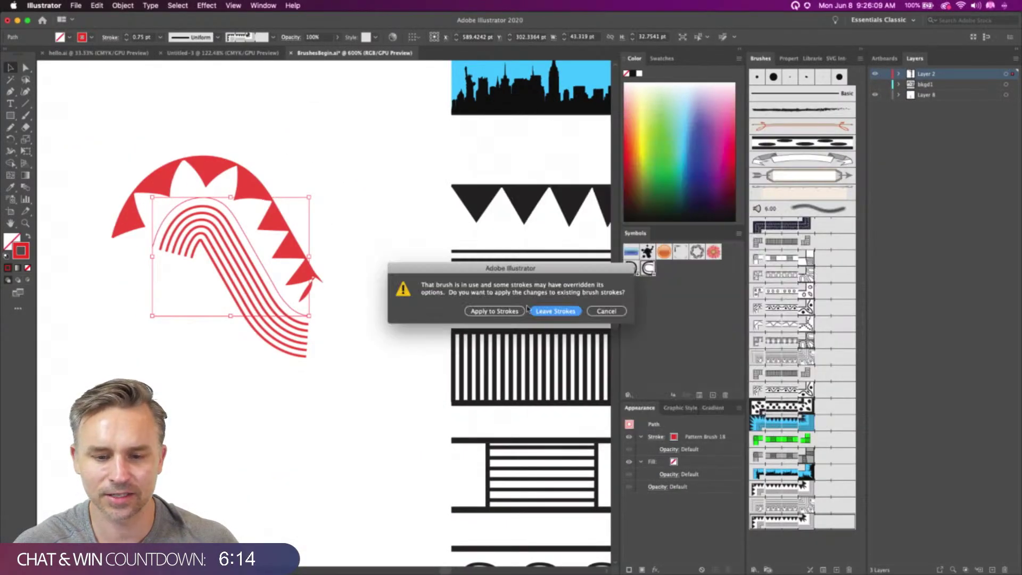
pyautogui.click(497, 310)
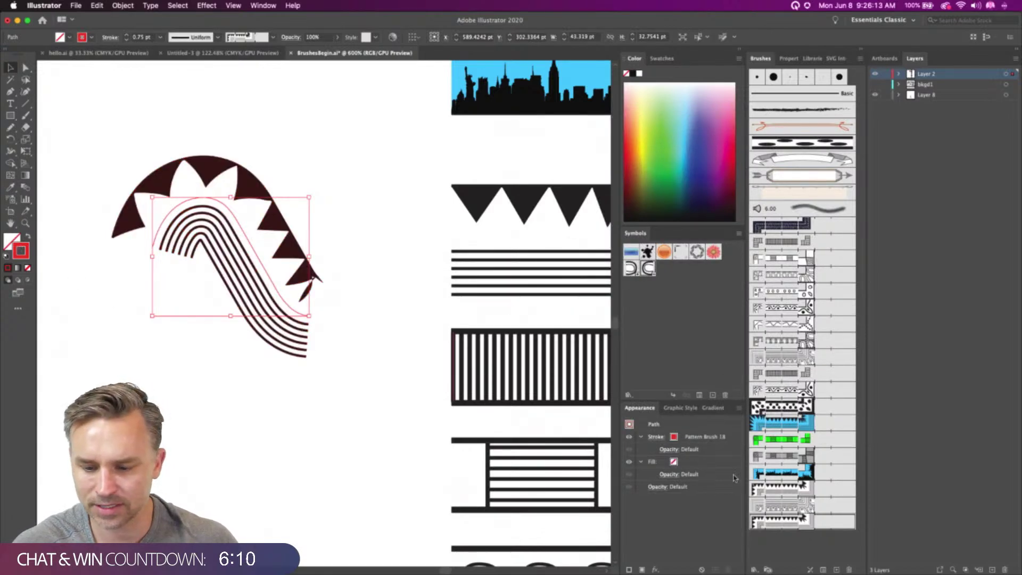
# Set the triangle-and-stripe brush's colorization method to Hue Shift, apply it to the existing strokes, and recheck the brush options
pyautogui.doubleClick(819, 524)
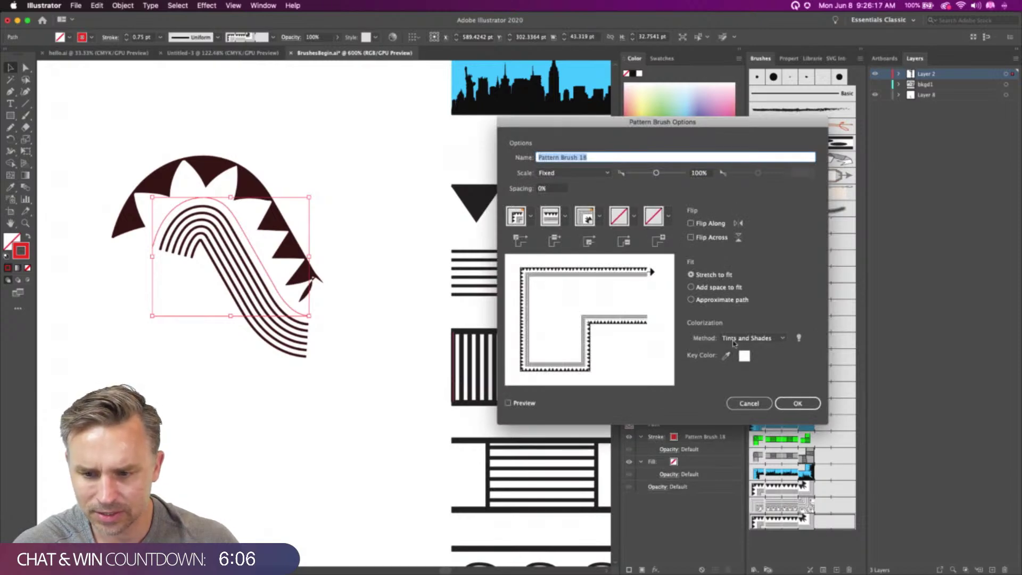
pyautogui.click(752, 338)
pyautogui.click(741, 381)
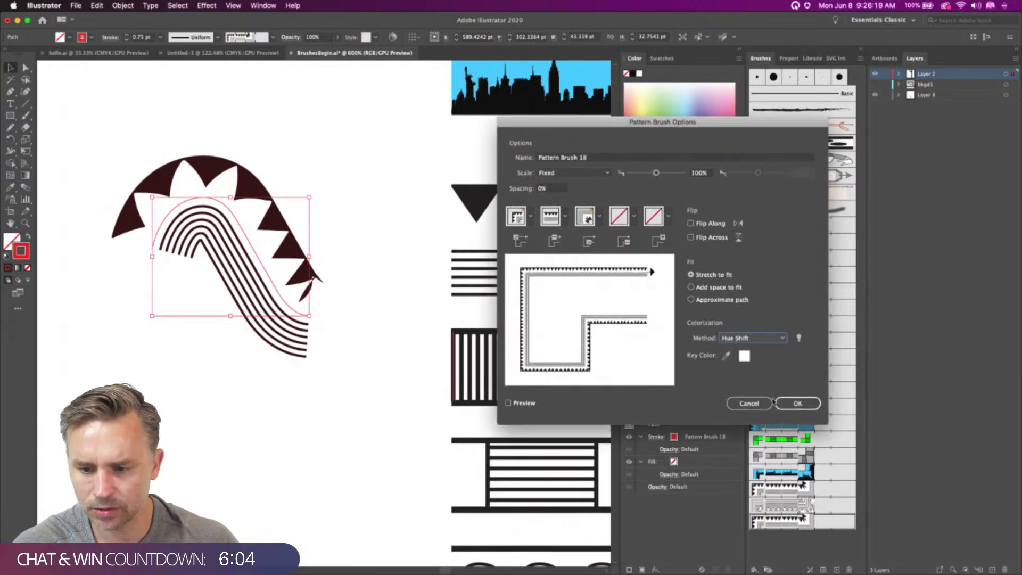
pyautogui.click(777, 402)
pyautogui.click(472, 314)
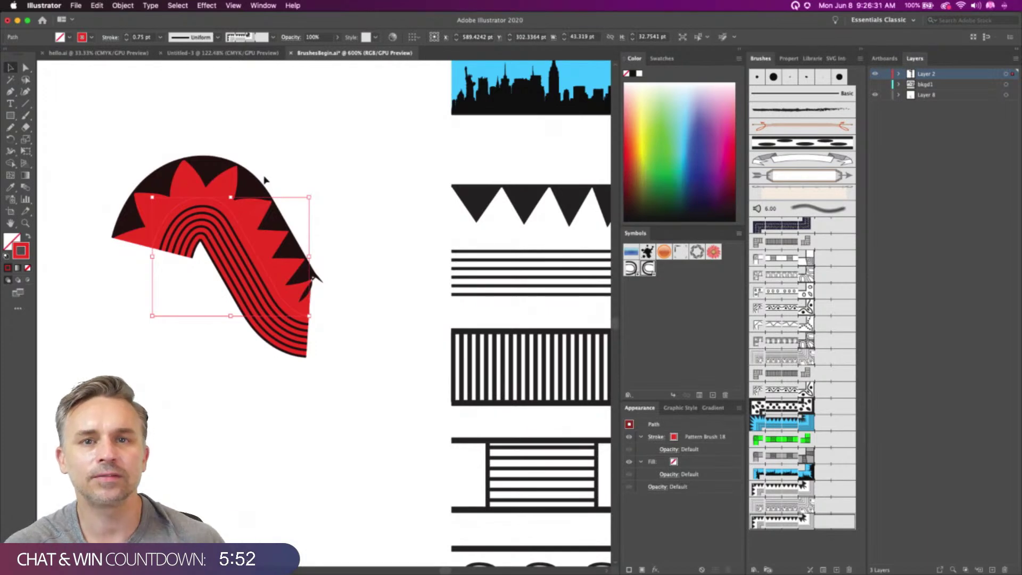
pyautogui.doubleClick(790, 527)
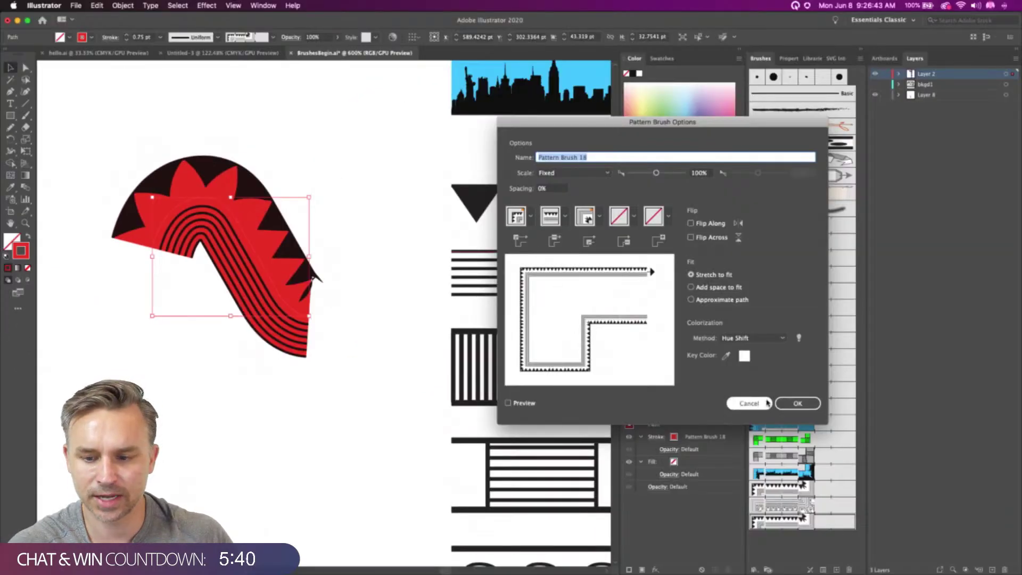
pyautogui.click(797, 403)
# Show the artboards and move the small red patterned curve from beside the tiles to the middle of the artboard
pyautogui.press('super+minus')
pyautogui.press('super+minus')
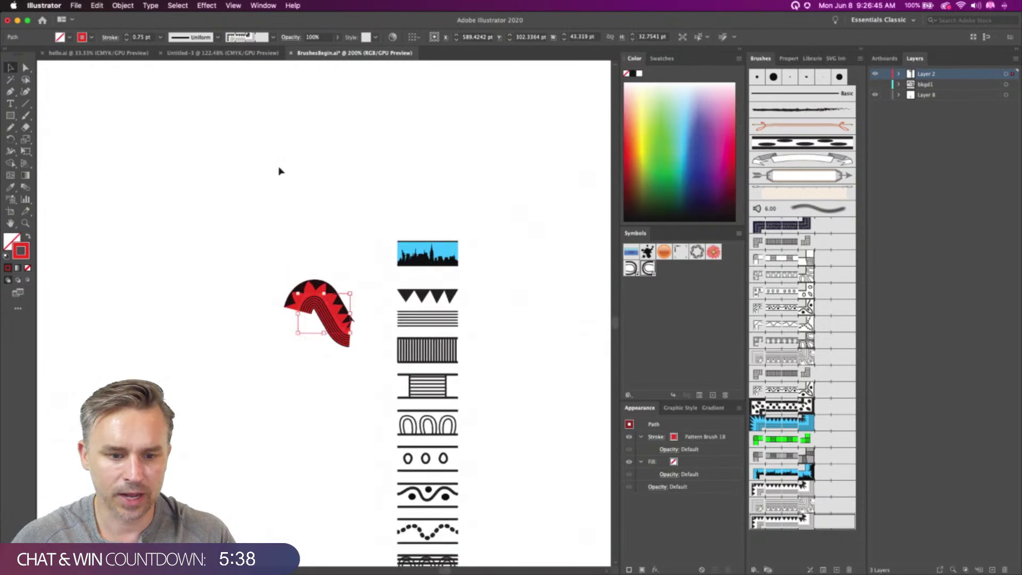
pyautogui.press('super+minus')
pyautogui.press('super+space')
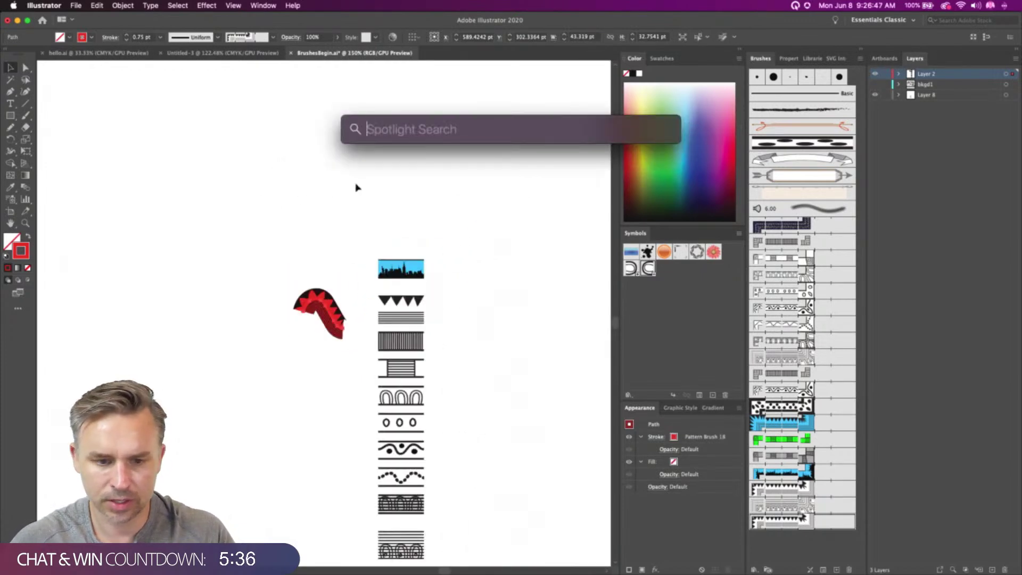
pyautogui.click(356, 200)
pyautogui.press('super+minus')
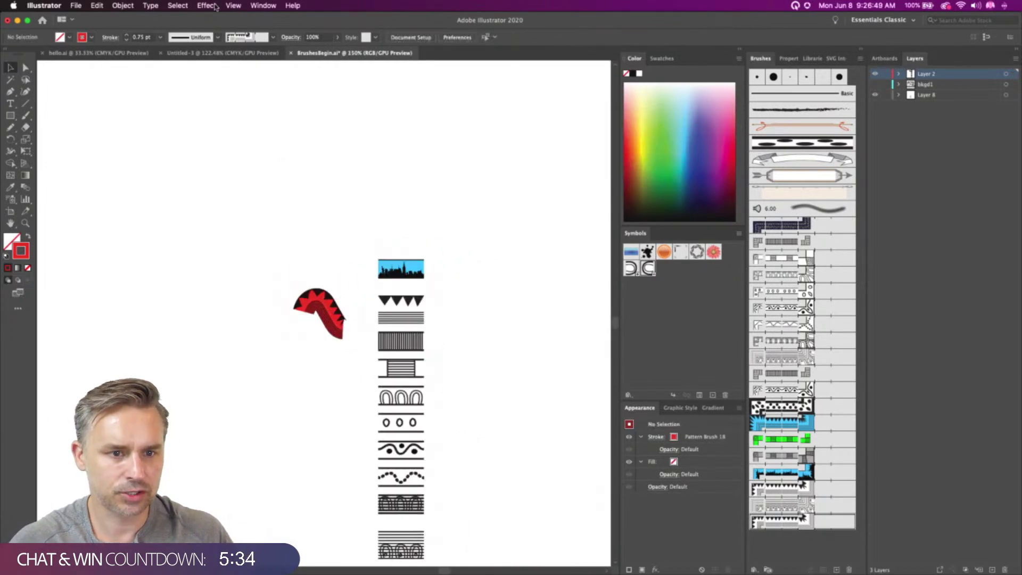
pyautogui.click(233, 6)
pyautogui.click(239, 215)
pyautogui.moveTo(230, 257); pyautogui.dragTo(487, 333)
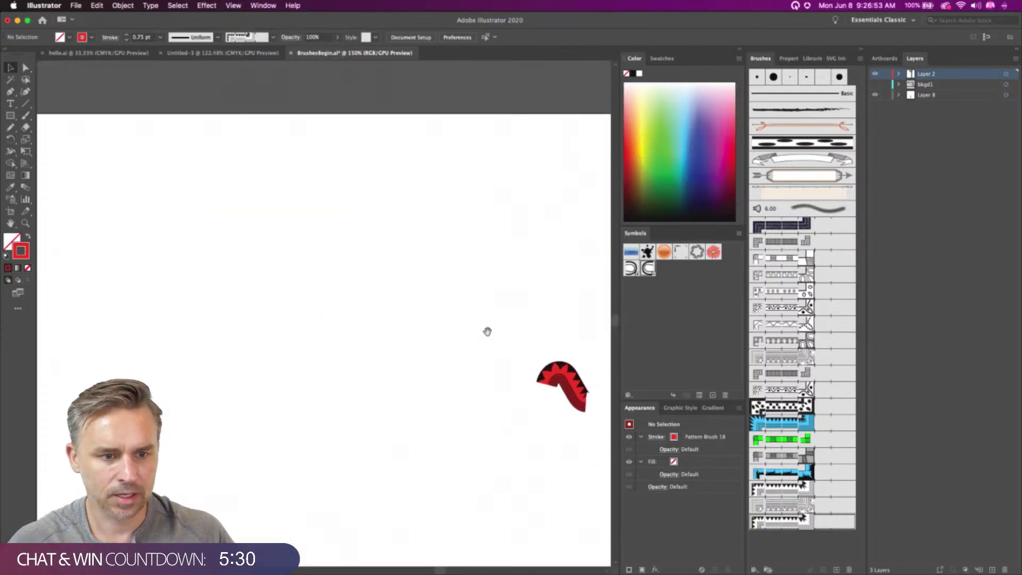
pyautogui.press('super+minus')
pyautogui.click(485, 343)
pyautogui.moveTo(485, 343)
pyautogui.mouseDown()
pyautogui.moveTo(337, 267)
pyautogui.moveTo(344, 275)
pyautogui.mouseUp()
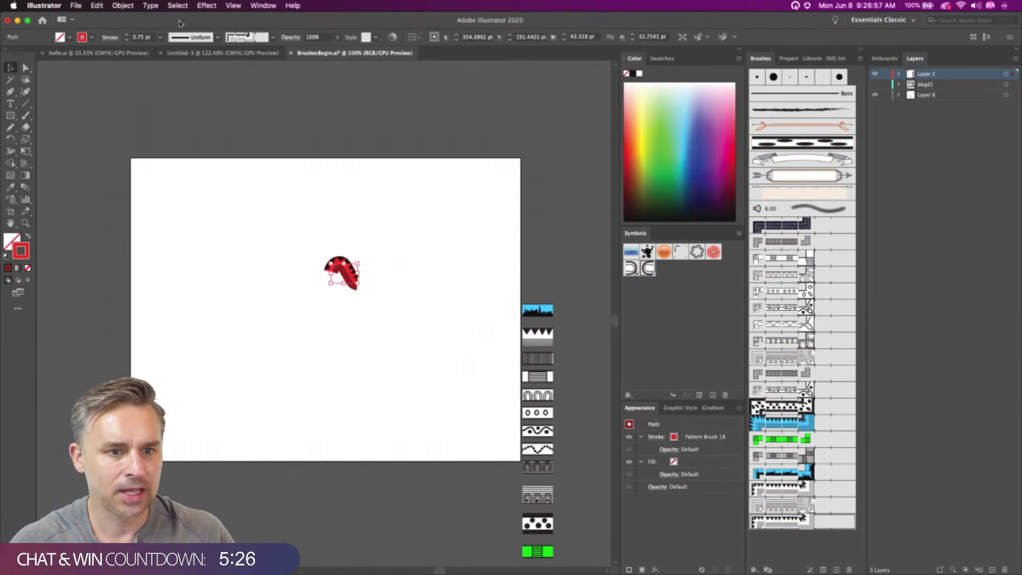
pyautogui.press('n')
pyautogui.moveTo(212, 244)
pyautogui.mouseDown()
pyautogui.moveTo(440, 294)
pyautogui.moveTo(226, 418)
pyautogui.moveTo(447, 388)
pyautogui.mouseUp()
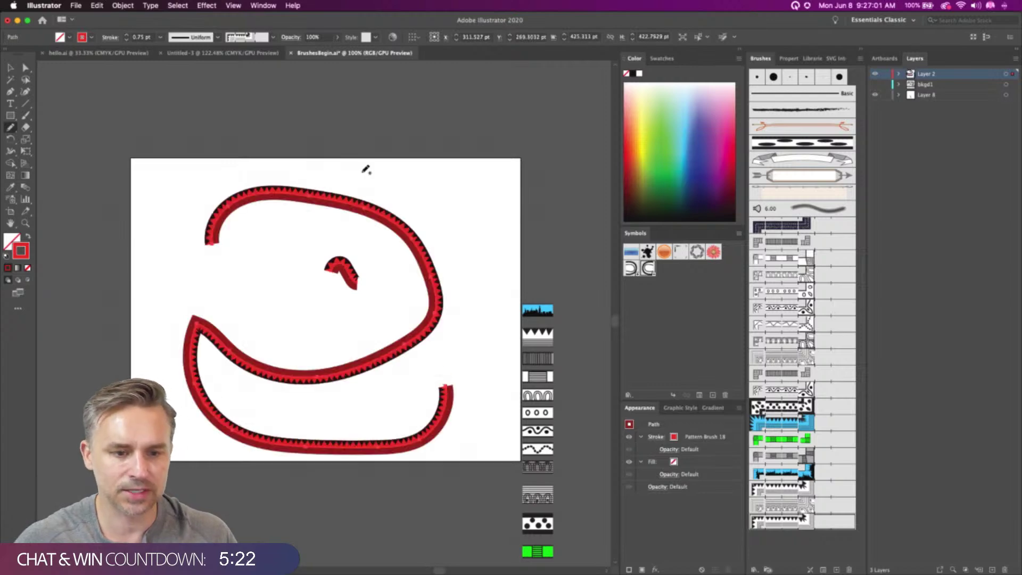
pyautogui.press('super+equal')
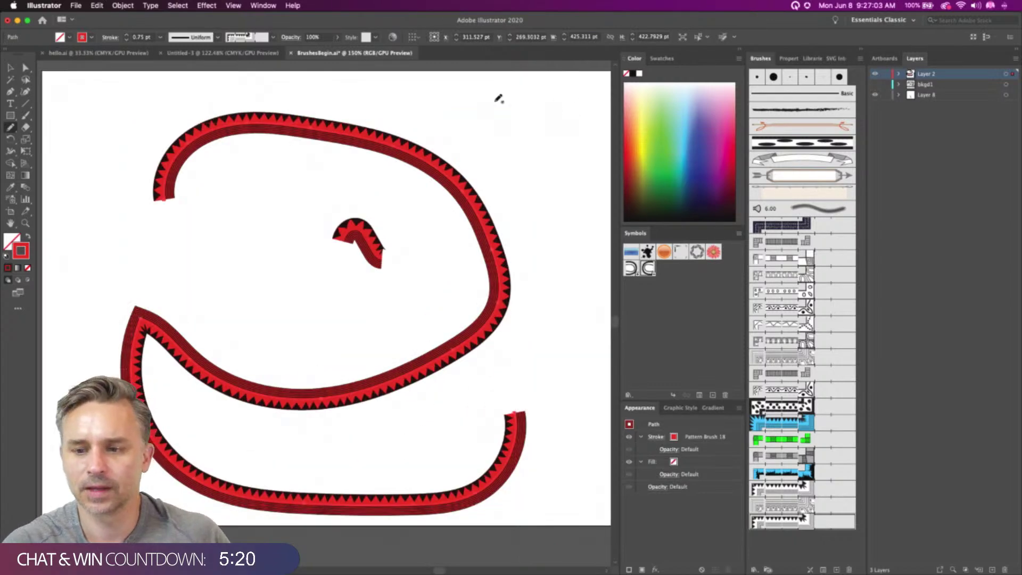
pyautogui.press('BackSpace')
# Draw a freehand wavy Pencil curve about 363 pt wide and 287 pt high across the artboard
pyautogui.doubleClick(10, 127)
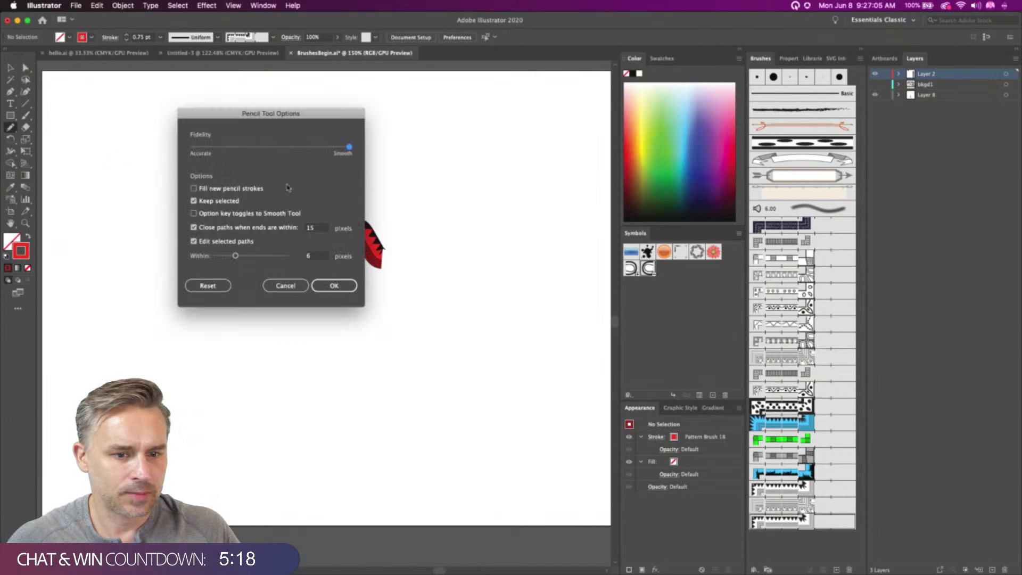
pyautogui.click(334, 285)
pyautogui.moveTo(204, 182)
pyautogui.mouseDown()
pyautogui.moveTo(273, 454)
pyautogui.moveTo(163, 496)
pyautogui.mouseUp()
pyautogui.press('super+z')
pyautogui.moveTo(142, 234)
pyautogui.mouseDown()
pyautogui.moveTo(209, 172)
pyautogui.moveTo(308, 204)
pyautogui.moveTo(276, 326)
pyautogui.moveTo(374, 273)
pyautogui.moveTo(470, 302)
pyautogui.moveTo(471, 411)
pyautogui.mouseUp()
# Delete the small red patterned curve in the middle of the artboard
pyautogui.click(11, 68)
pyautogui.click(355, 240)
pyautogui.press('Delete')
# Apply the width profile that tapers at both ends to the large red wavy curve, and deselect it
pyautogui.click(226, 167)
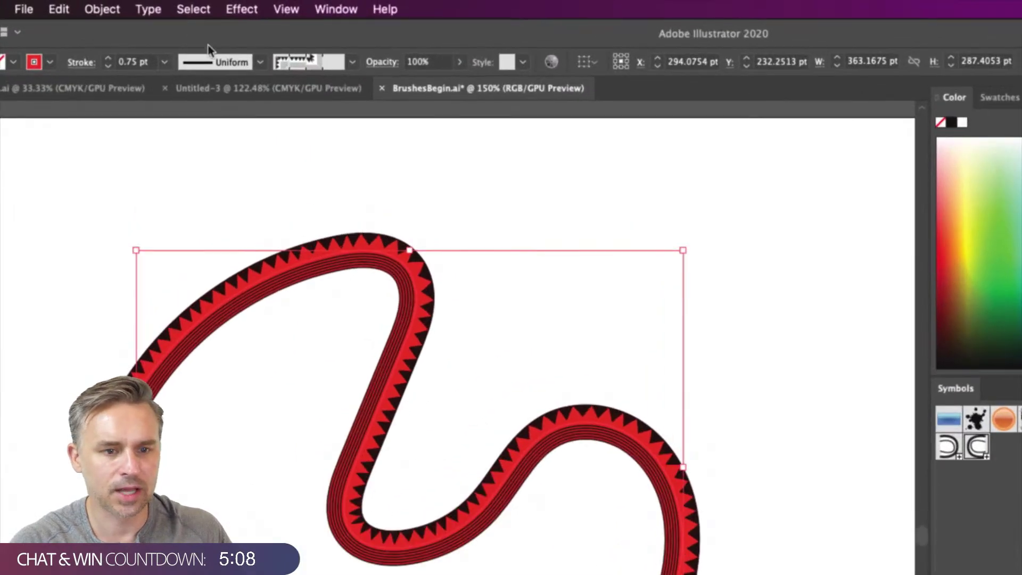
pyautogui.click(226, 42)
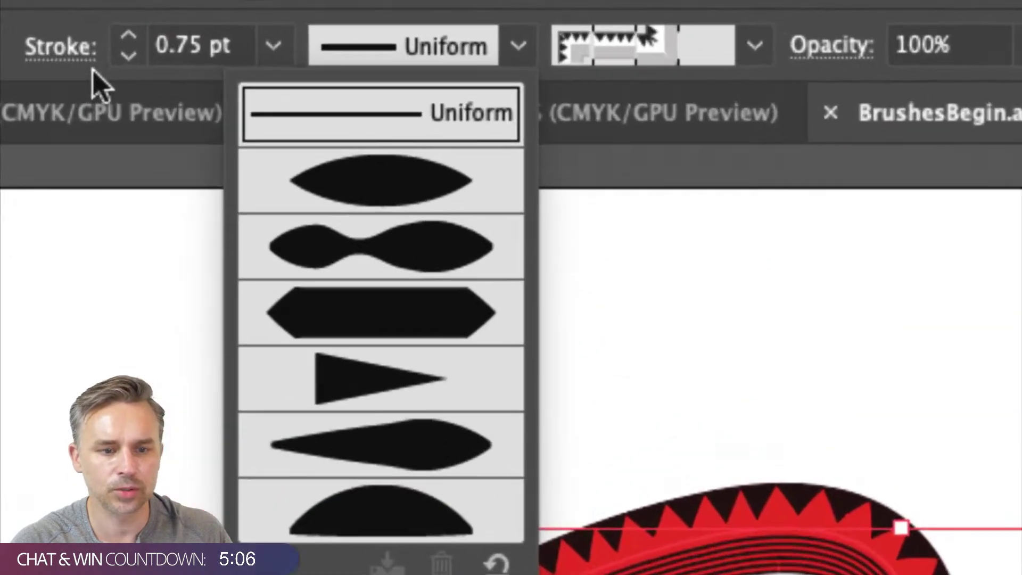
pyautogui.click(338, 193)
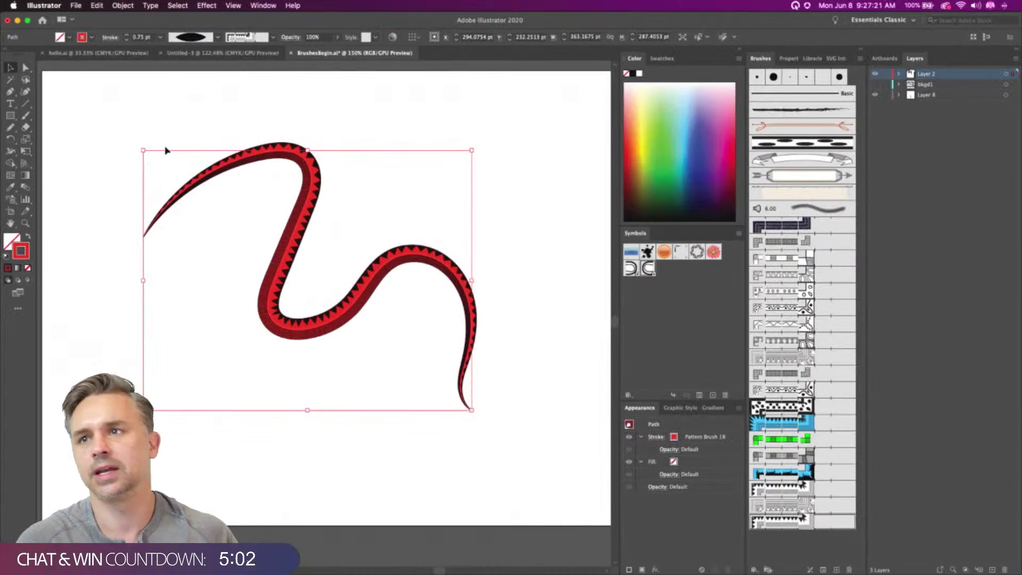
pyautogui.click(168, 154)
# Draw a second freehand Pencil curve about 350 pt wide and 301 pt high overlapping the first red curve
pyautogui.press('n')
pyautogui.moveTo(193, 238)
pyautogui.mouseDown()
pyautogui.moveTo(227, 212)
pyautogui.moveTo(280, 375)
pyautogui.moveTo(408, 316)
pyautogui.moveTo(390, 205)
pyautogui.moveTo(342, 294)
pyautogui.moveTo(366, 292)
pyautogui.moveTo(384, 238)
pyautogui.mouseUp()
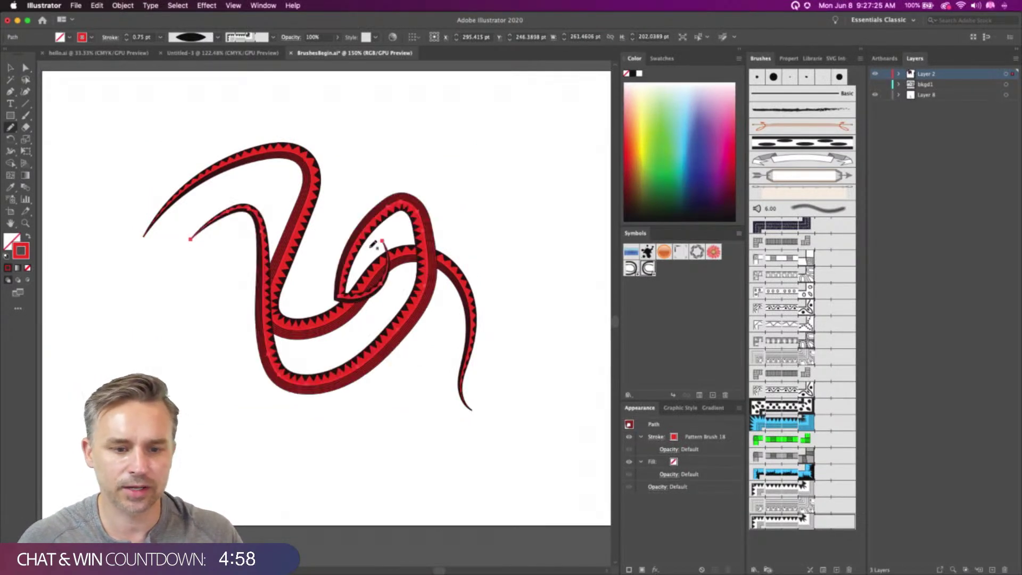
pyautogui.press('super+z')
pyautogui.moveTo(219, 255)
pyautogui.mouseDown()
pyautogui.moveTo(376, 159)
pyautogui.moveTo(450, 290)
pyautogui.moveTo(249, 400)
pyautogui.mouseUp()
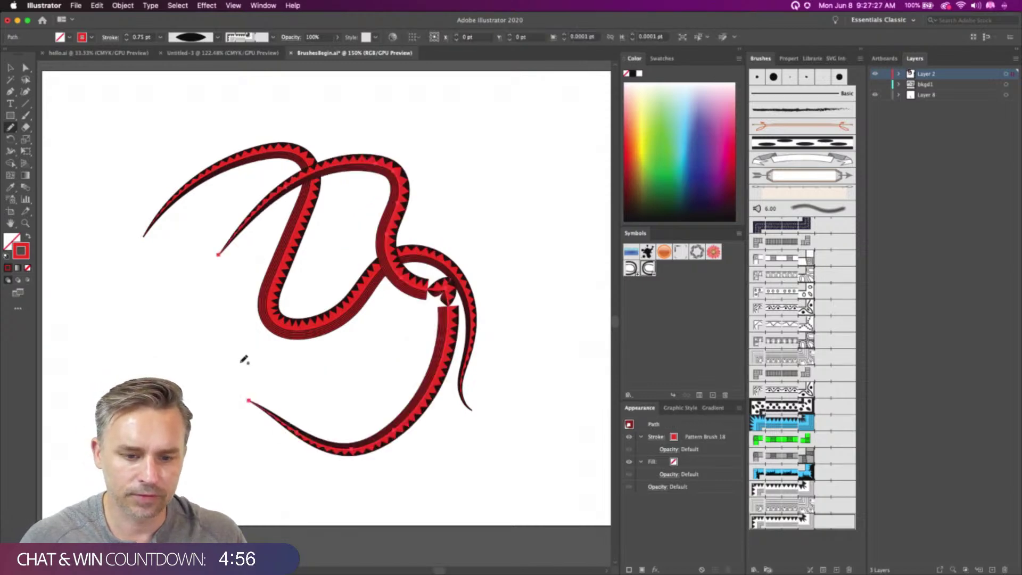
pyautogui.press('super+z')
pyautogui.moveTo(177, 270)
pyautogui.mouseDown()
pyautogui.moveTo(244, 196)
pyautogui.moveTo(417, 387)
pyautogui.moveTo(396, 148)
pyautogui.mouseUp()
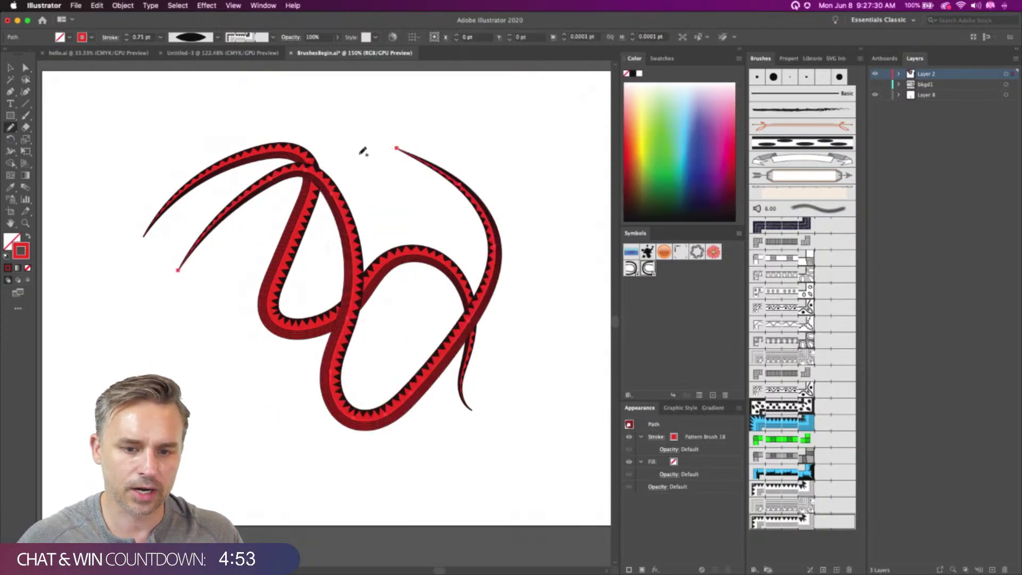
# Change the second curve's stroke to a fully saturated bright green
pyautogui.doubleClick(21, 249)
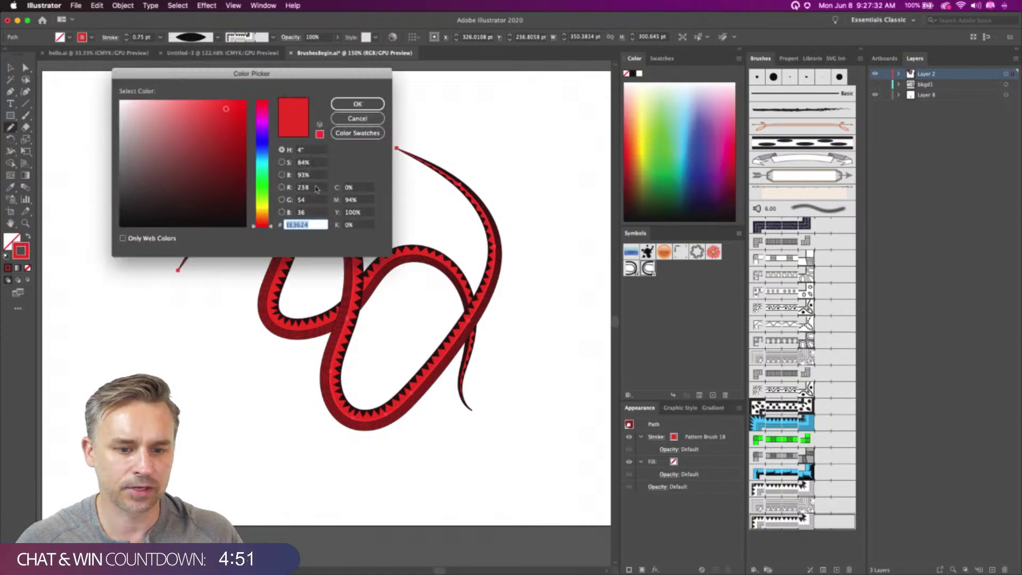
pyautogui.click(261, 189)
pyautogui.moveTo(231, 107); pyautogui.dragTo(246, 96)
pyautogui.press('Return')
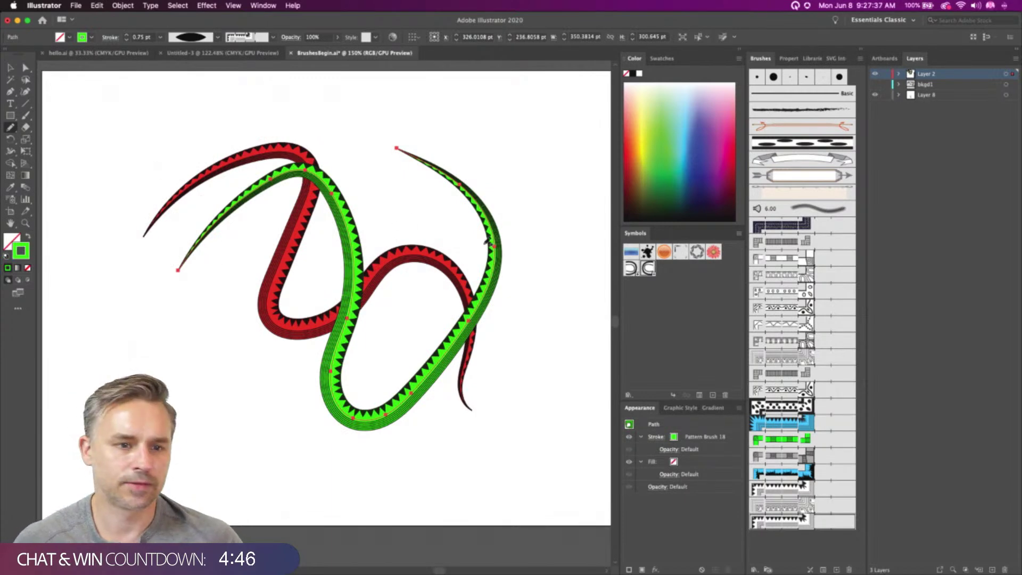
# Draw a third looping Pencil curve about 270 pt wide and 299 pt high over the others and make its stroke light blue
pyautogui.click(740, 409)
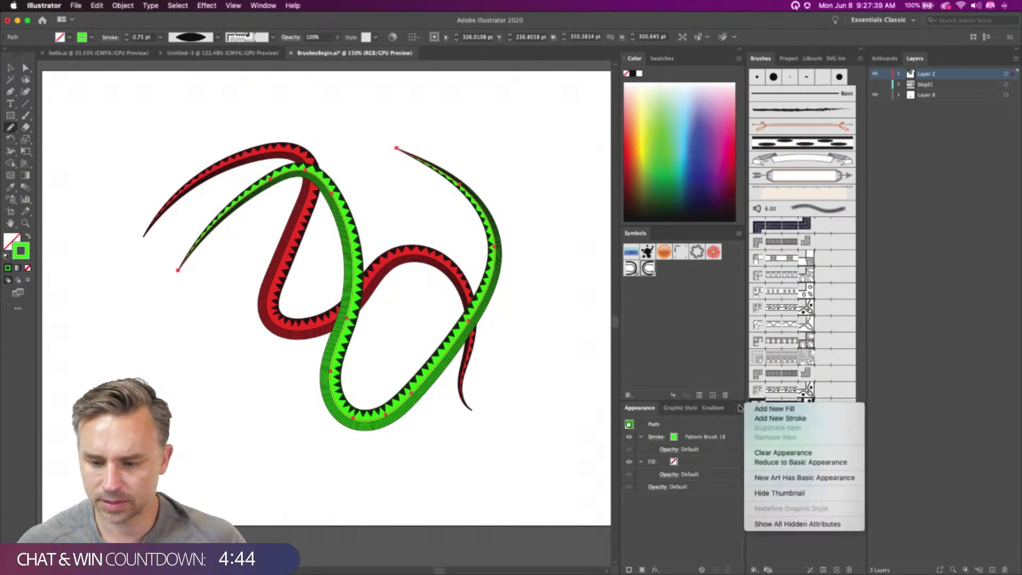
pyautogui.click(684, 550)
pyautogui.moveTo(248, 132)
pyautogui.mouseDown()
pyautogui.moveTo(241, 393)
pyautogui.moveTo(428, 220)
pyautogui.mouseUp()
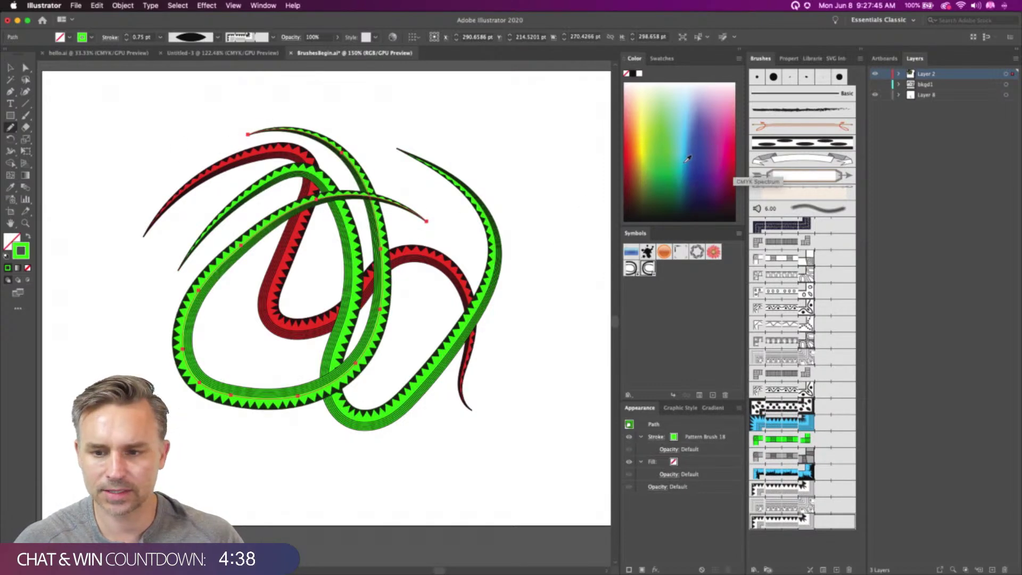
pyautogui.click(686, 127)
pyautogui.click(687, 128)
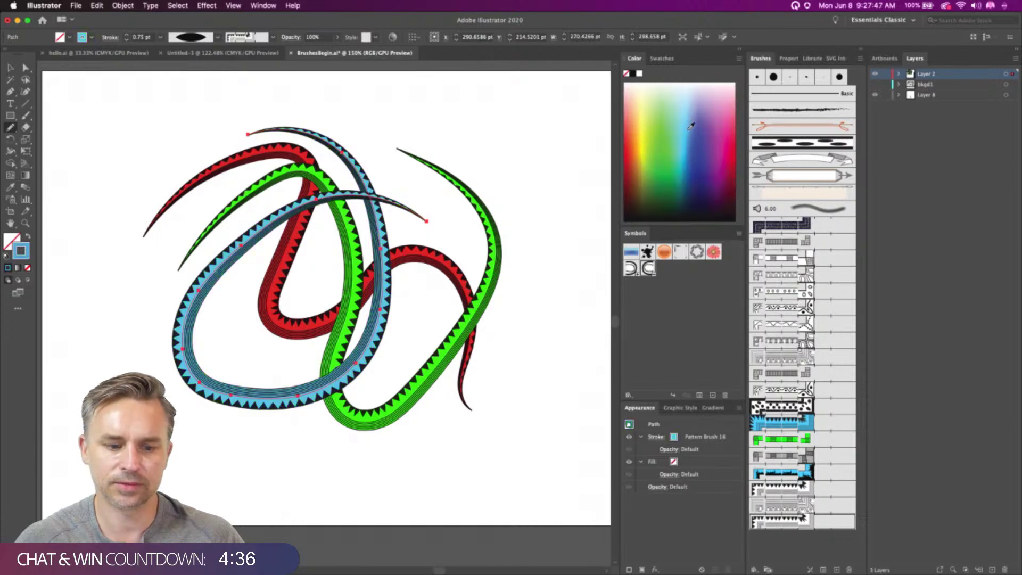
pyautogui.click(684, 125)
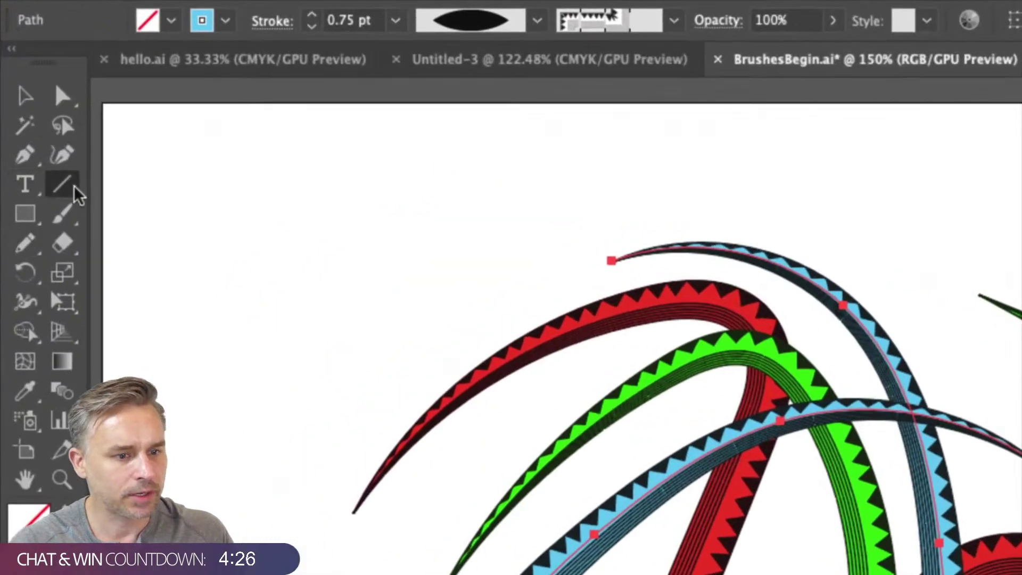
# Draw a light blue spiral about 270 pt wide and 264 pt high with the Spiral tool, overlapping the freehand curves
pyautogui.click(63, 184)
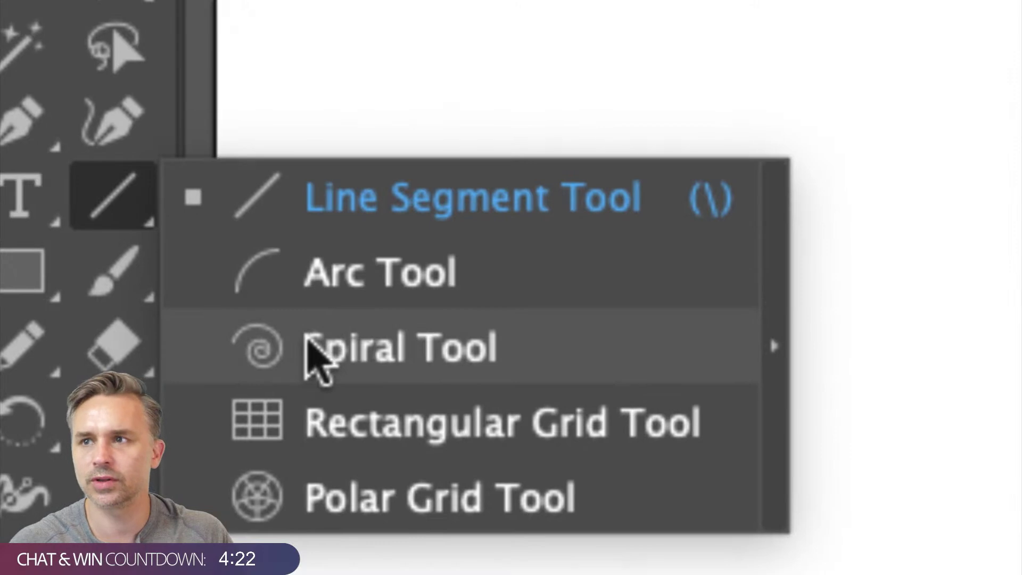
pyautogui.click(314, 347)
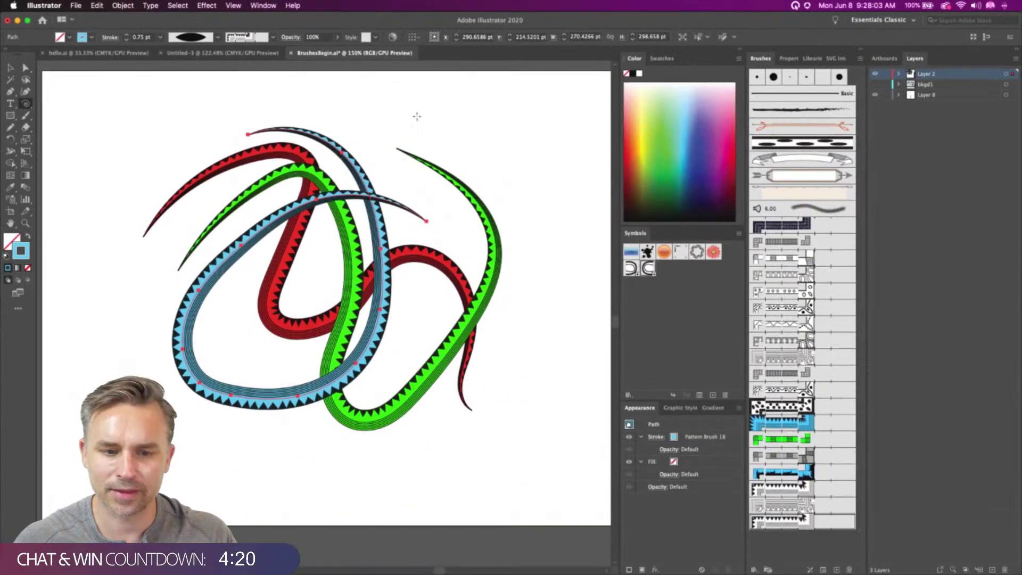
pyautogui.moveTo(445, 133)
pyautogui.mouseDown()
pyautogui.moveTo(315, 157)
pyautogui.moveTo(448, 238)
pyautogui.mouseUp()
pyautogui.moveTo(134, 130); pyautogui.dragTo(240, 144)
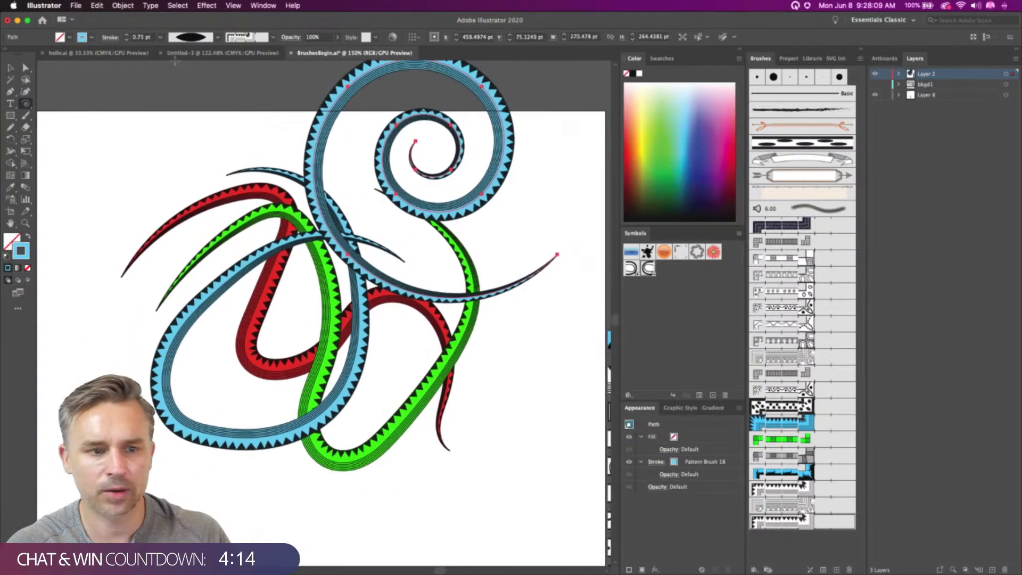
# Set the spiral's stroke weight to 1 pt, move it down and to the right over the green curve, and deselect it
pyautogui.click(126, 34)
pyautogui.click(10, 67)
pyautogui.moveTo(301, 167); pyautogui.dragTo(369, 271)
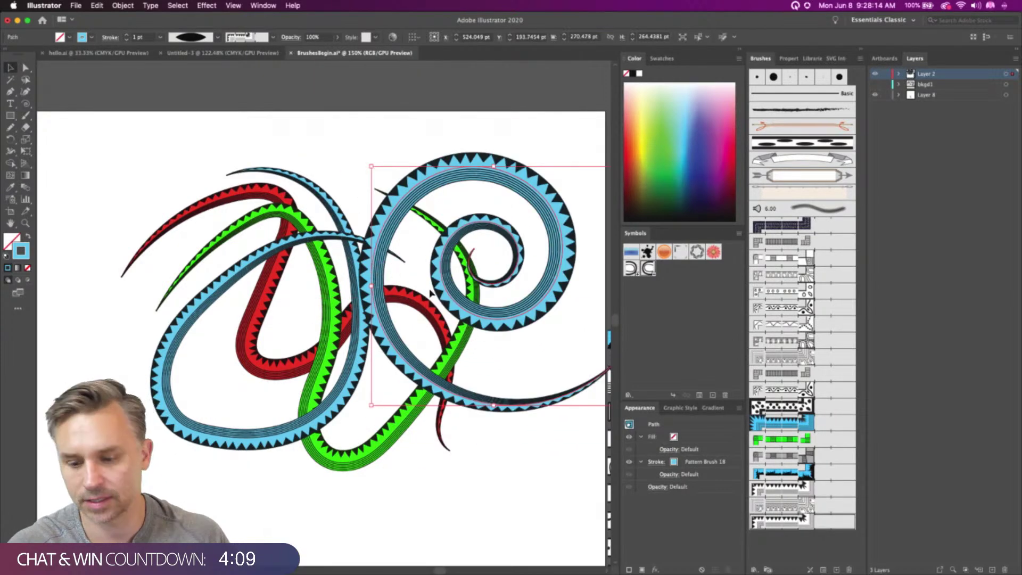
pyautogui.click(186, 153)
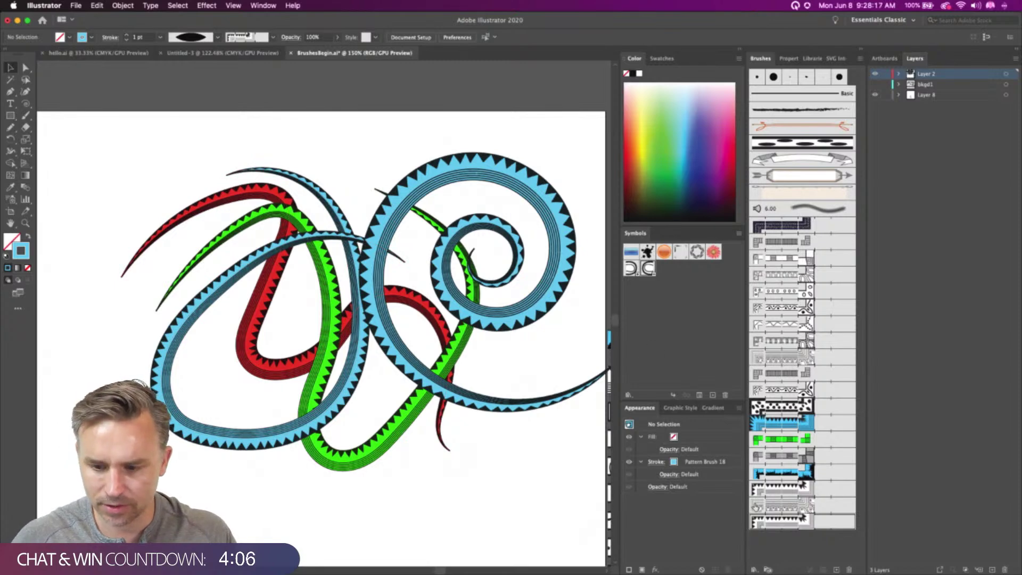
pyautogui.click(781, 487)
pyautogui.press('n')
pyautogui.moveTo(498, 473)
pyautogui.mouseDown()
pyautogui.moveTo(235, 446)
pyautogui.moveTo(229, 494)
pyautogui.mouseUp()
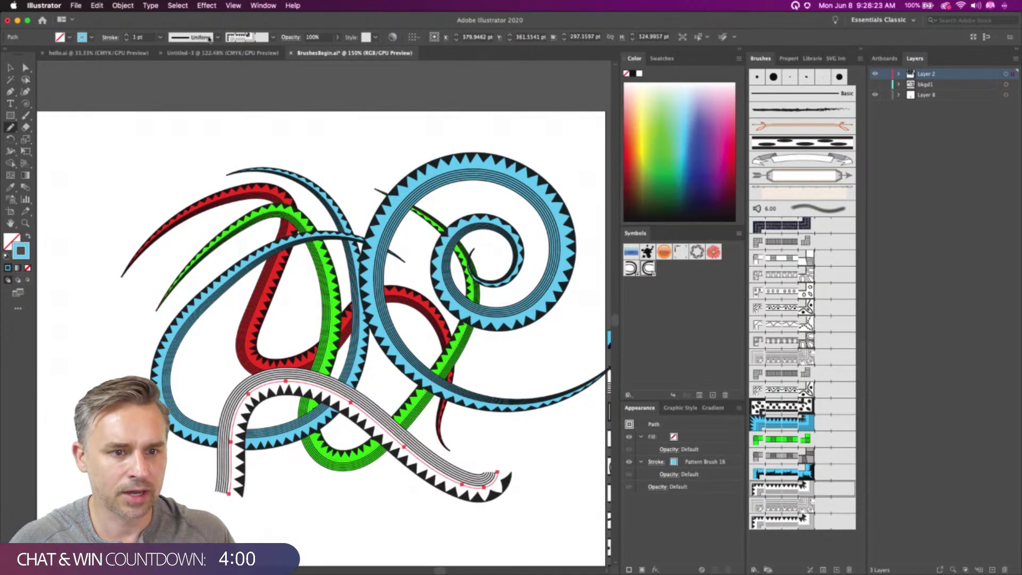
pyautogui.doubleClick(798, 491)
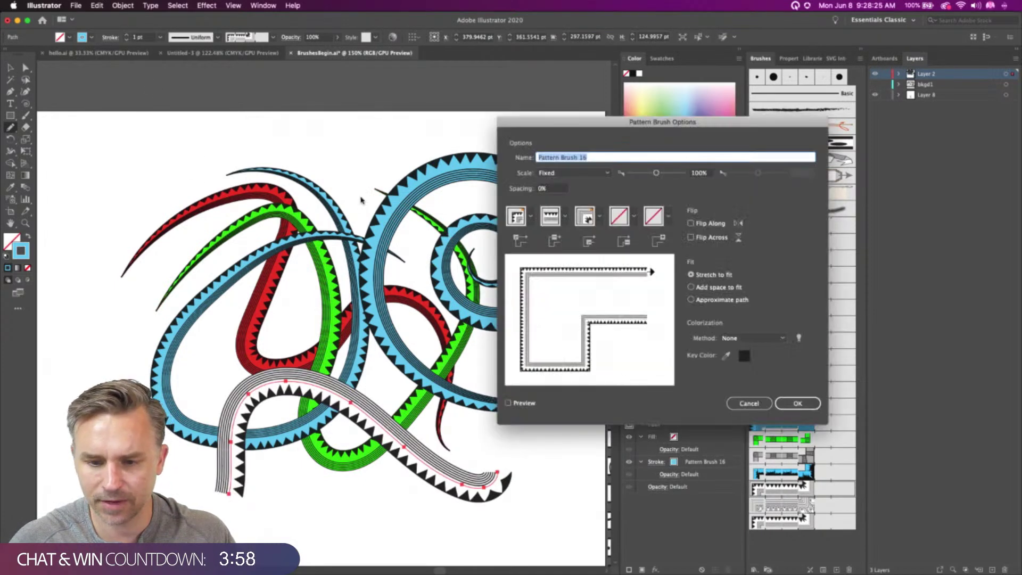
pyautogui.click(730, 344)
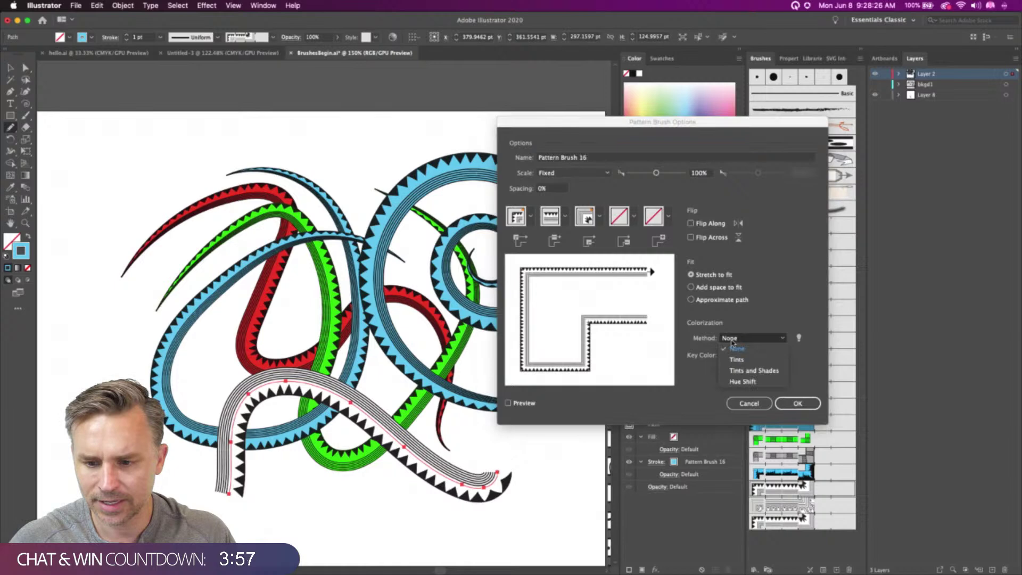
pyautogui.click(743, 381)
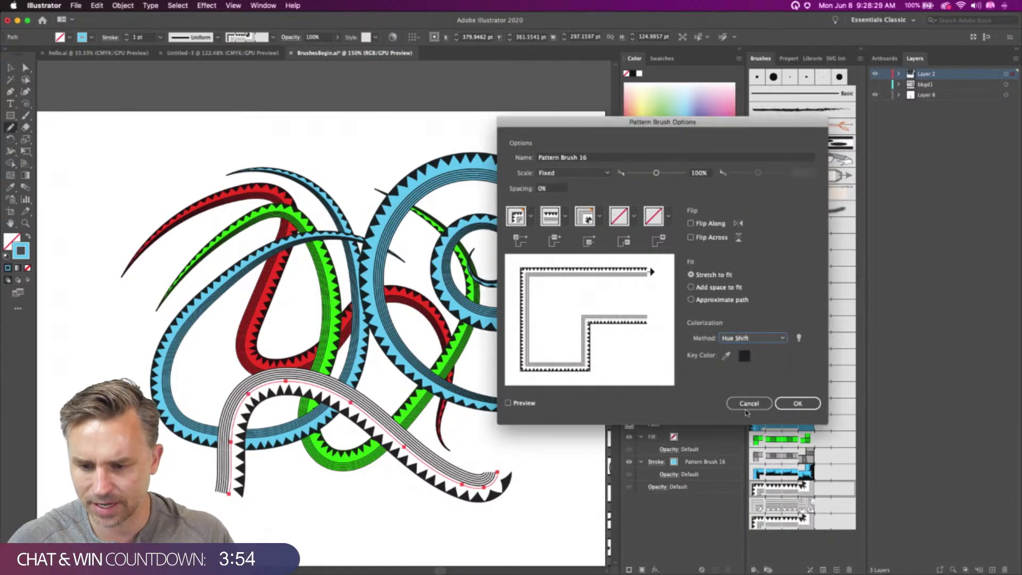
pyautogui.click(745, 408)
pyautogui.press('Delete')
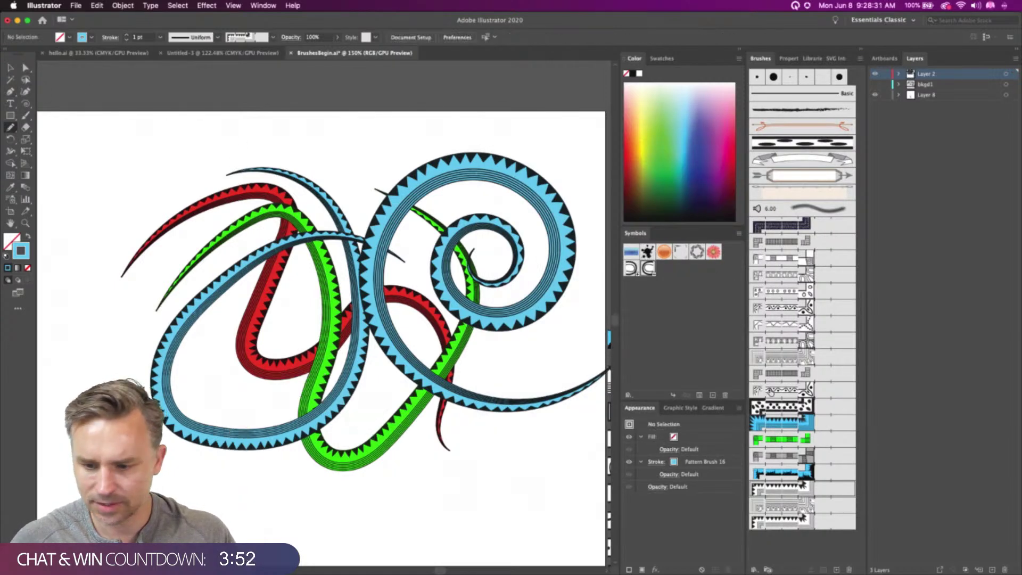
# Draw a Pencil curve about 416 pt wide and 242 pt high with Pattern Brush 7, and apply Tints colorization to the brush and stroke
pyautogui.moveTo(525, 462)
pyautogui.mouseDown()
pyautogui.moveTo(494, 517)
pyautogui.moveTo(273, 296)
pyautogui.moveTo(160, 382)
pyautogui.mouseUp()
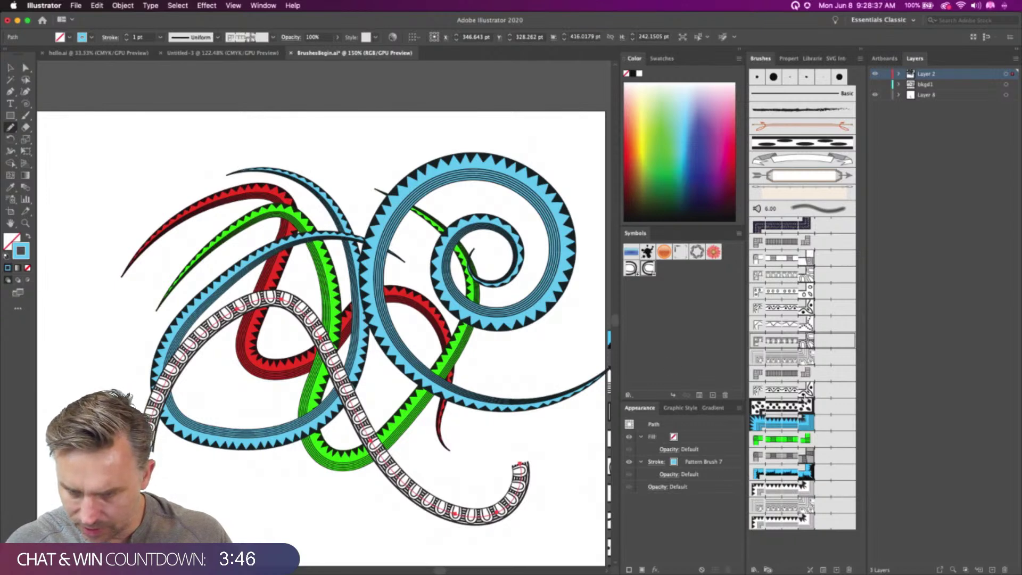
pyautogui.doubleClick(817, 341)
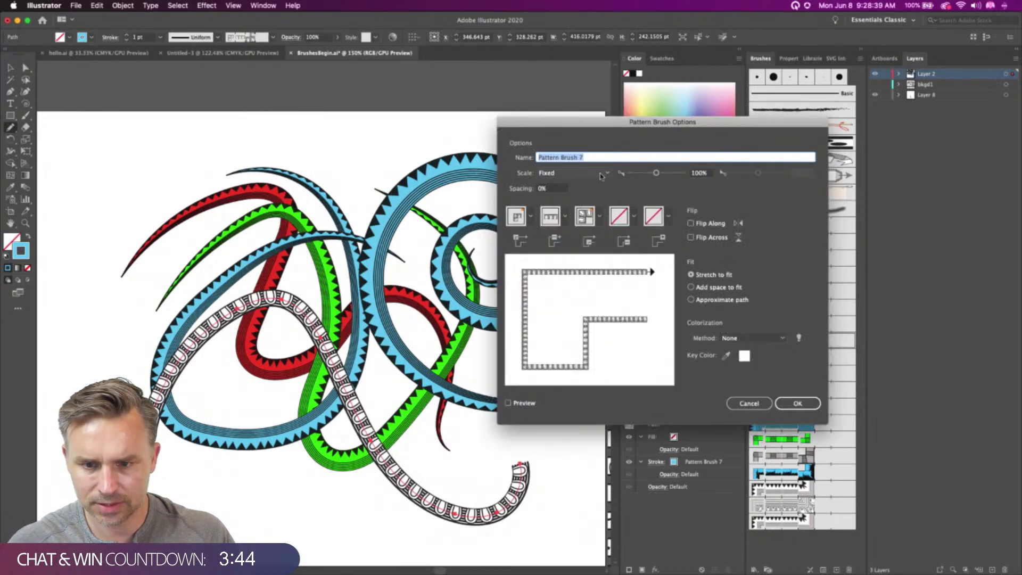
pyautogui.click(733, 338)
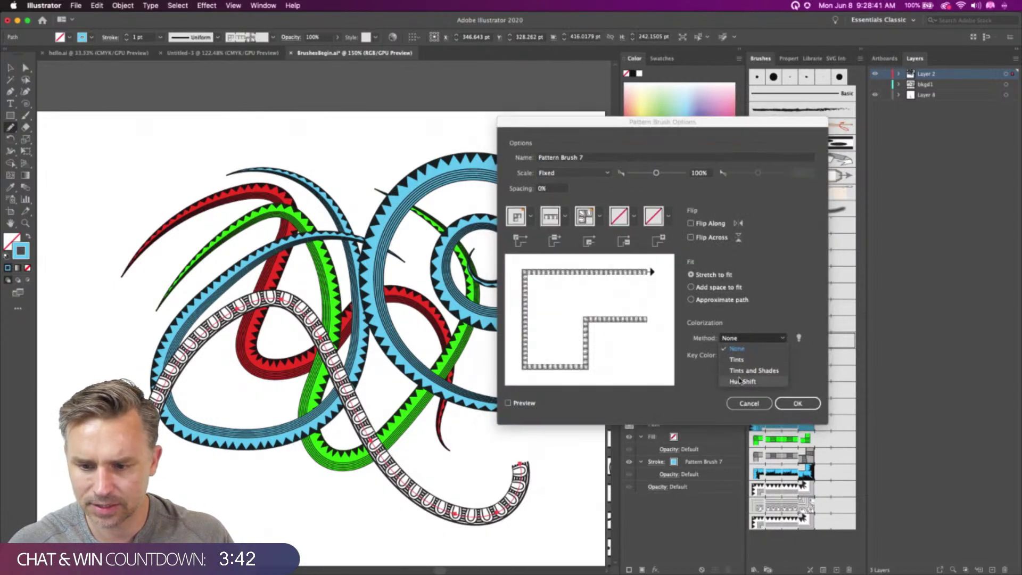
pyautogui.click(742, 381)
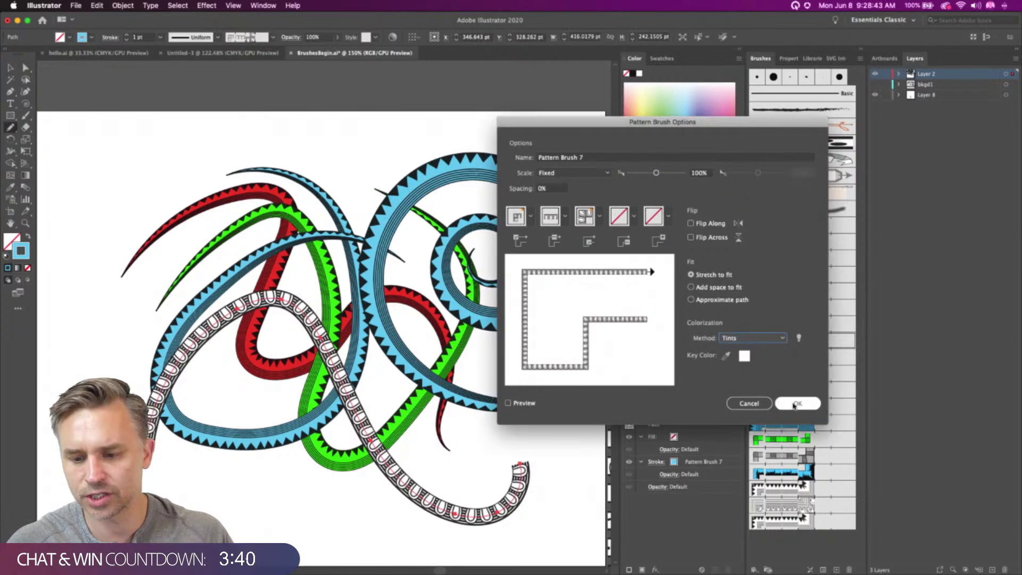
pyautogui.click(797, 403)
pyautogui.click(480, 311)
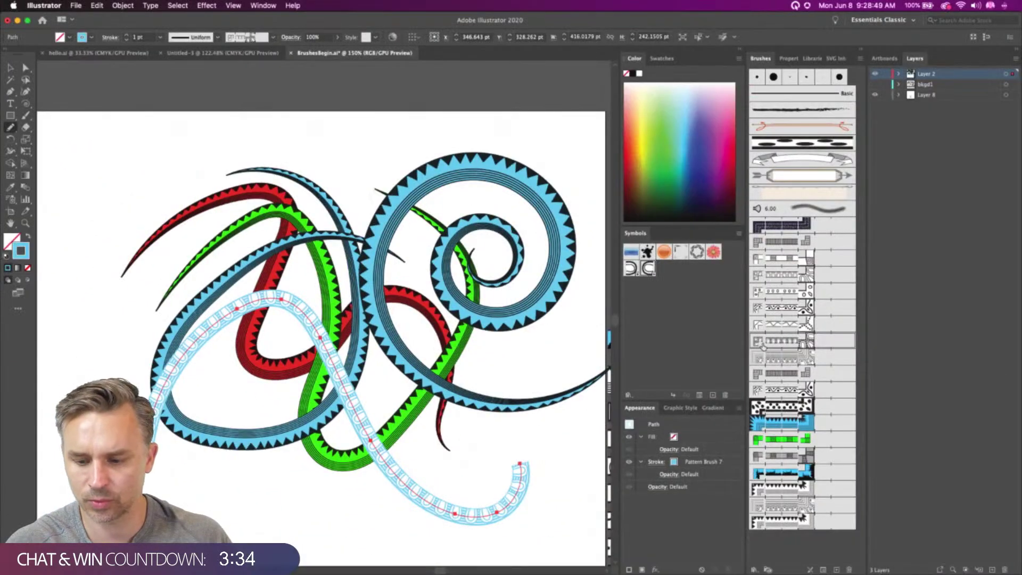
# Change Pattern Brush 7's colorization method to Hue Shift and apply the change to the existing stroke
pyautogui.doubleClick(793, 347)
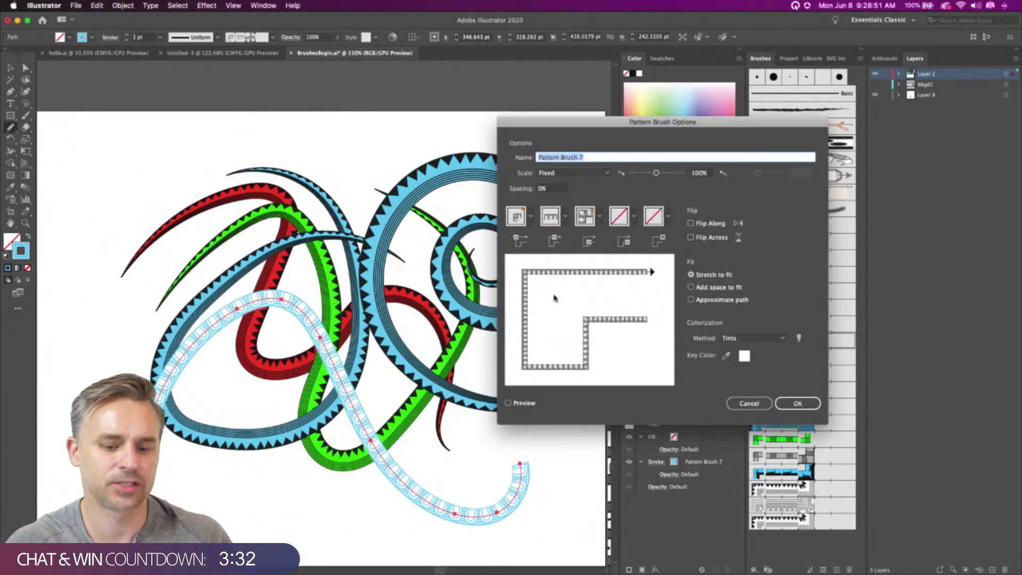
pyautogui.click(742, 338)
pyautogui.click(746, 382)
pyautogui.click(799, 405)
pyautogui.click(495, 311)
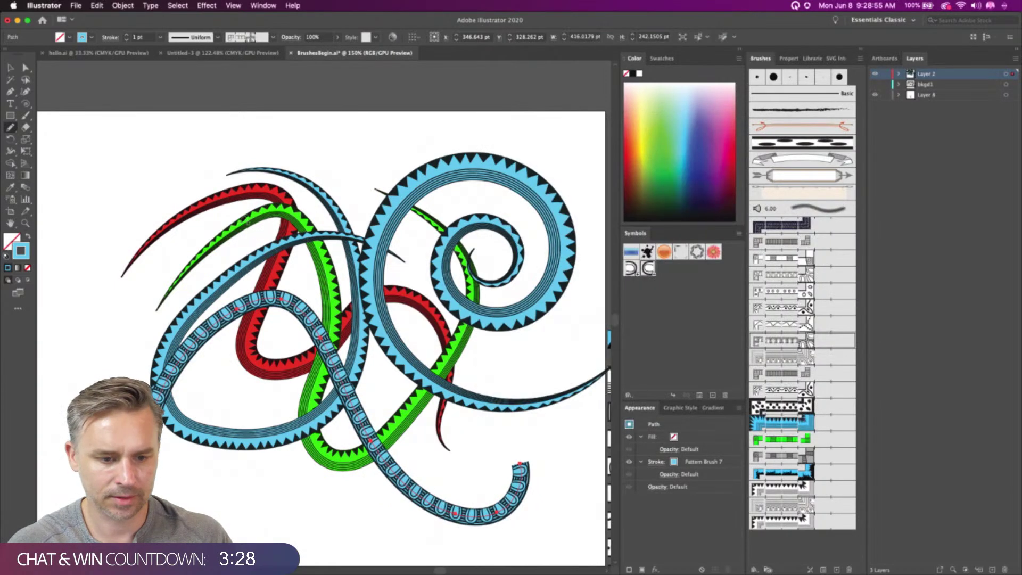
# Recolor the U-patterned curve's stroke yellow-green and give it the width profile with two bulges
pyautogui.click(646, 154)
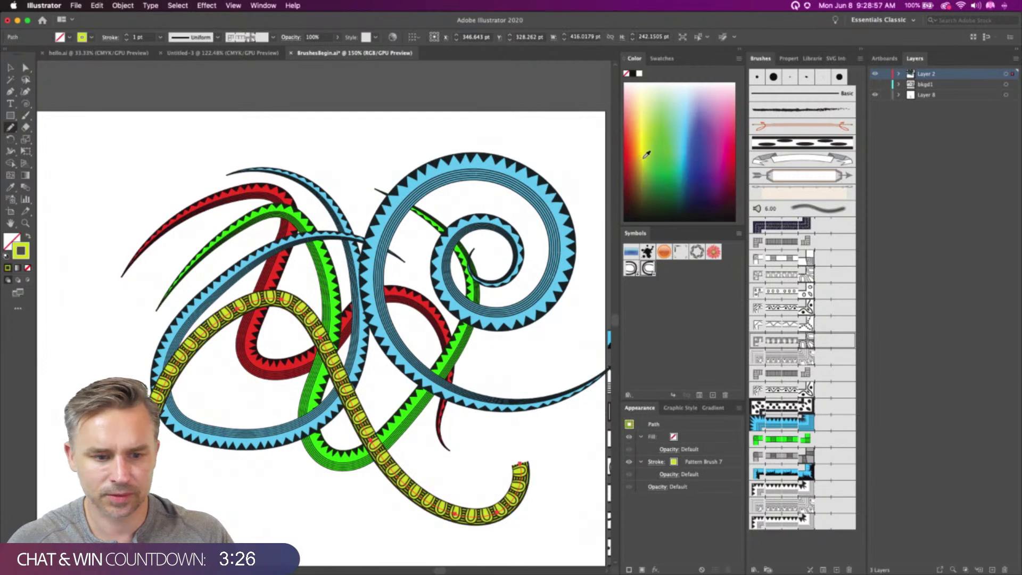
pyautogui.click(217, 37)
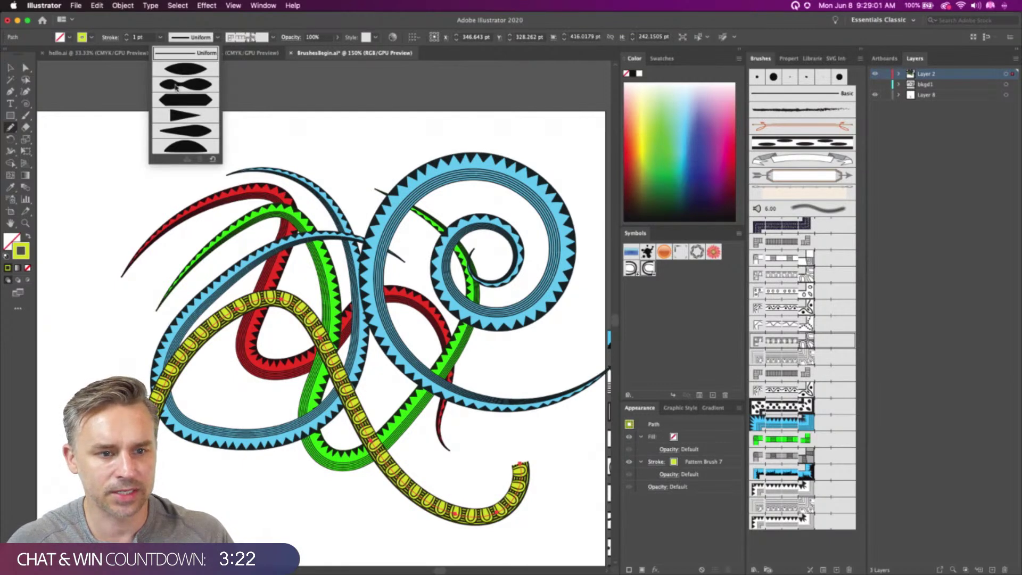
pyautogui.click(175, 70)
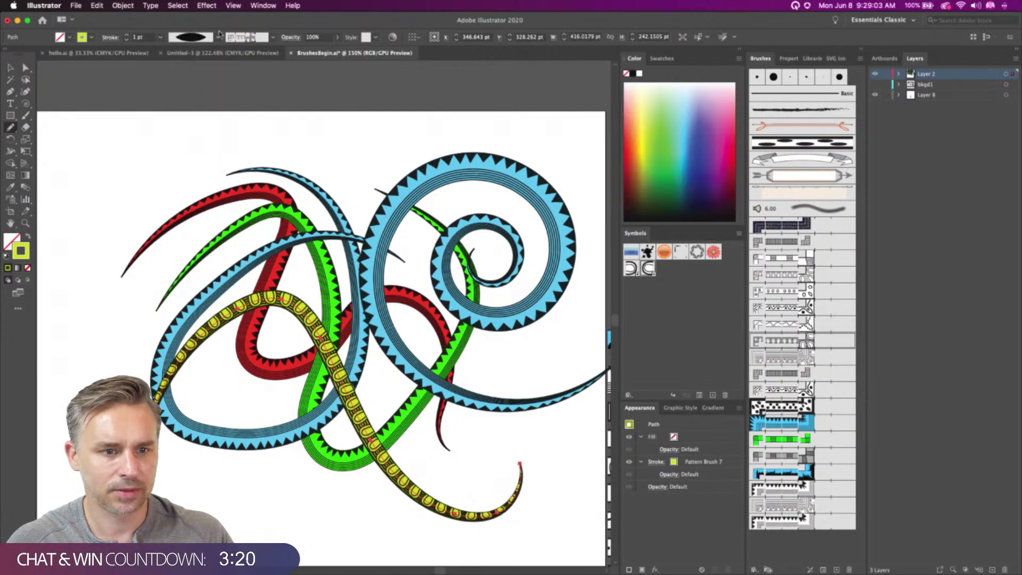
pyautogui.click(218, 37)
pyautogui.click(175, 85)
# Replace a trial curve with a looping yellow-green Pencil curve about 328 pt wide and 375 pt high, using a 2 pt stroke
pyautogui.click(146, 255)
pyautogui.moveTo(155, 238)
pyautogui.mouseDown()
pyautogui.moveTo(172, 206)
pyautogui.moveTo(372, 405)
pyautogui.moveTo(330, 176)
pyautogui.moveTo(314, 192)
pyautogui.mouseUp()
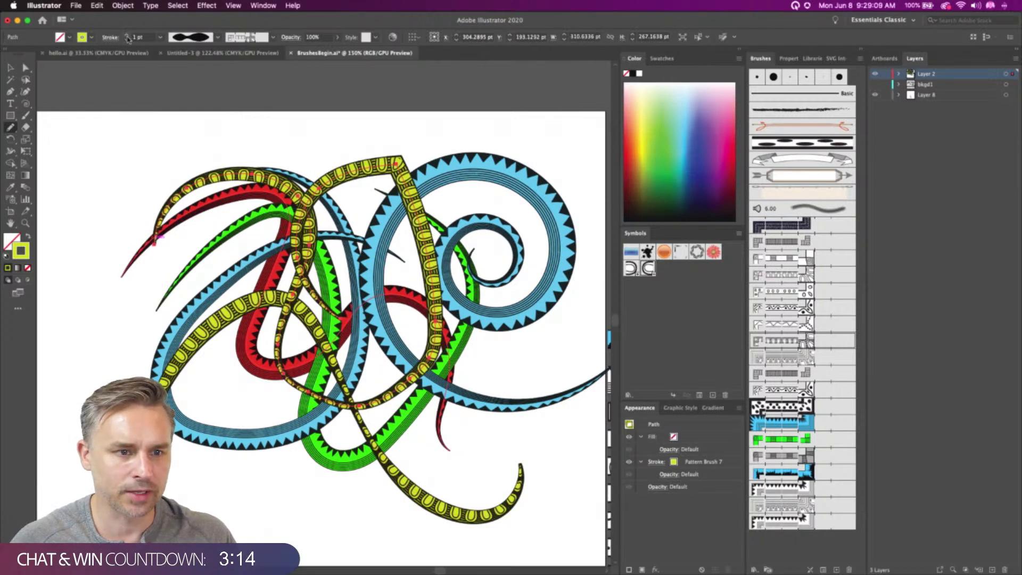
pyautogui.click(127, 35)
pyautogui.press('Delete')
pyautogui.moveTo(254, 203)
pyautogui.mouseDown()
pyautogui.moveTo(438, 294)
pyautogui.moveTo(301, 333)
pyautogui.moveTo(296, 457)
pyautogui.moveTo(550, 415)
pyautogui.moveTo(514, 347)
pyautogui.mouseUp()
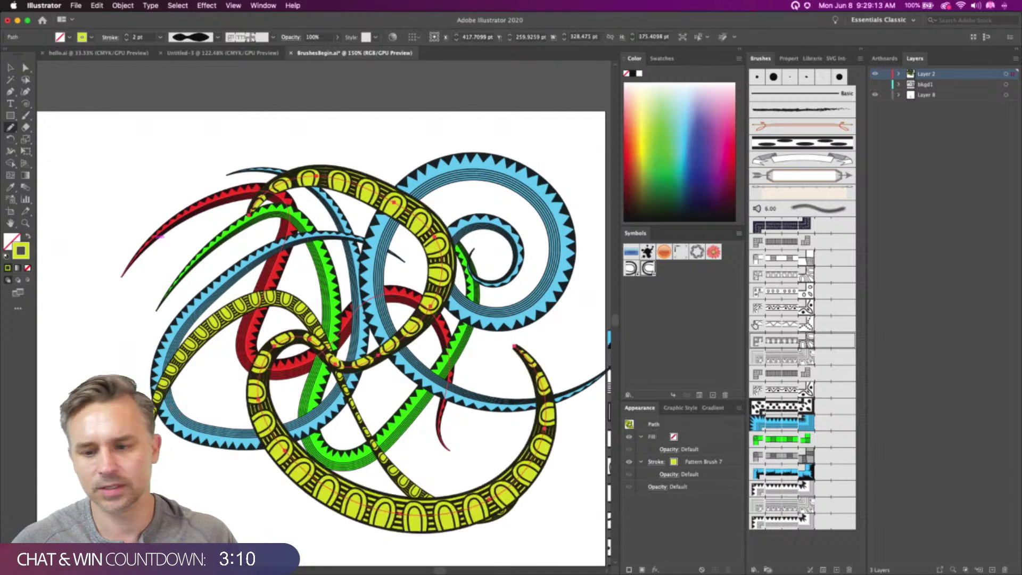
# Draw a wavy Pencil curve about 433 pt wide and 208 pt high with Pattern Brush 9, and apply Hue Shift colorization to it
pyautogui.moveTo(140, 199)
pyautogui.mouseDown()
pyautogui.moveTo(184, 328)
pyautogui.moveTo(346, 284)
pyautogui.moveTo(538, 315)
pyautogui.moveTo(521, 335)
pyautogui.mouseUp()
pyautogui.click(786, 375)
pyautogui.doubleClick(786, 375)
pyautogui.click(754, 338)
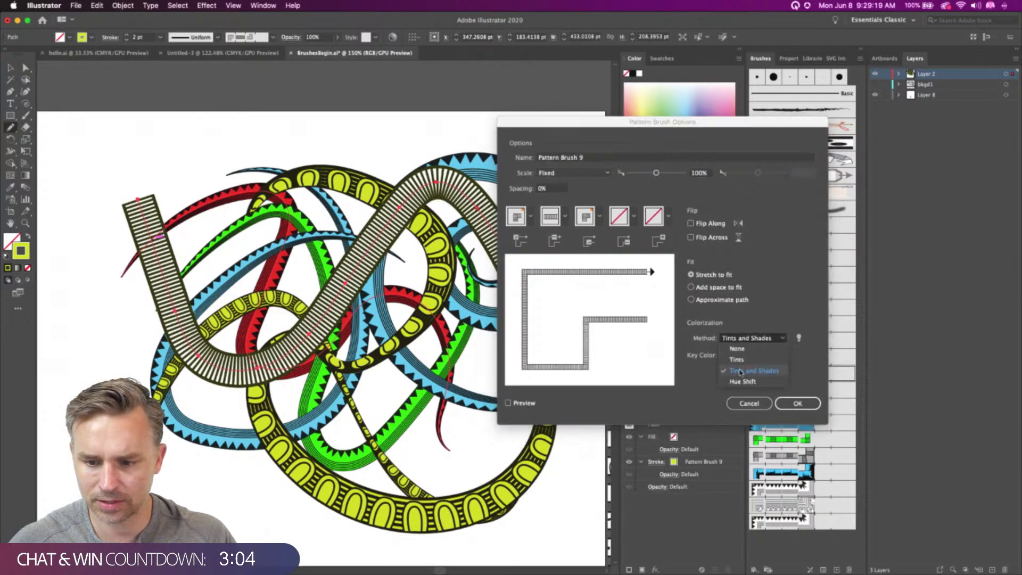
pyautogui.click(740, 372)
pyautogui.click(724, 337)
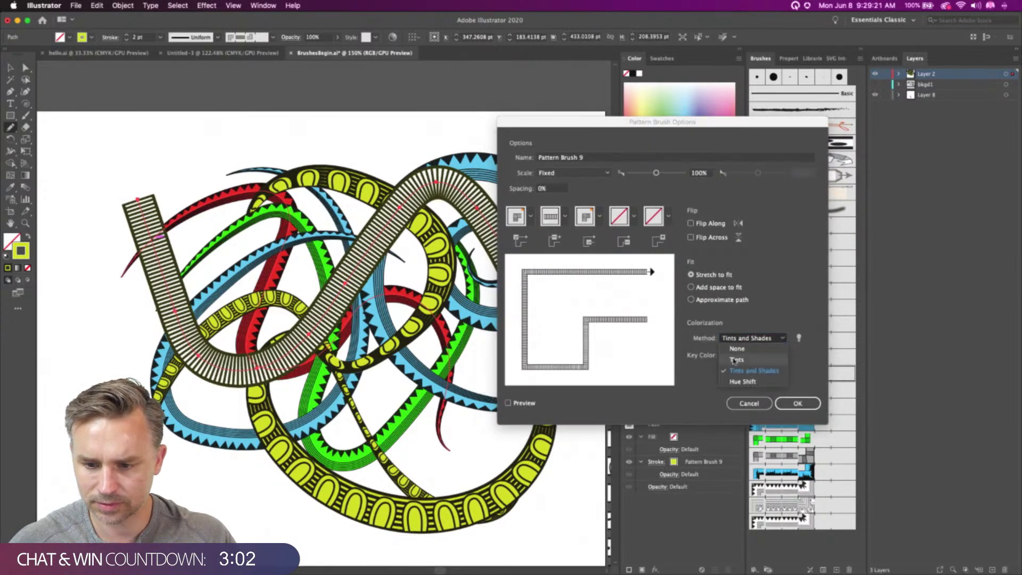
pyautogui.click(741, 380)
pyautogui.click(797, 403)
pyautogui.click(494, 311)
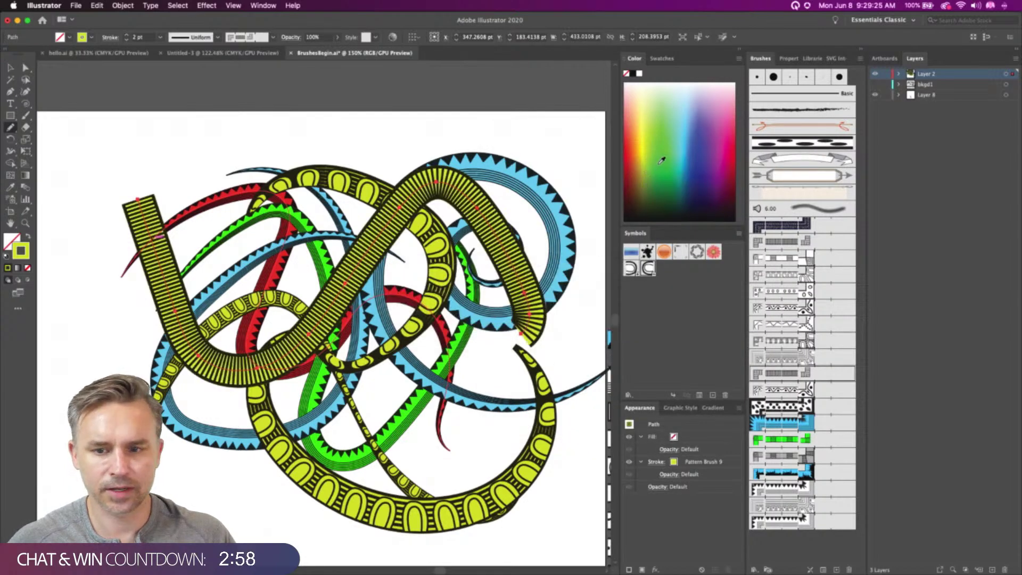
# Recolor the striped wavy curve's stroke light blue and apply the width profile with two bulges
pyautogui.click(685, 104)
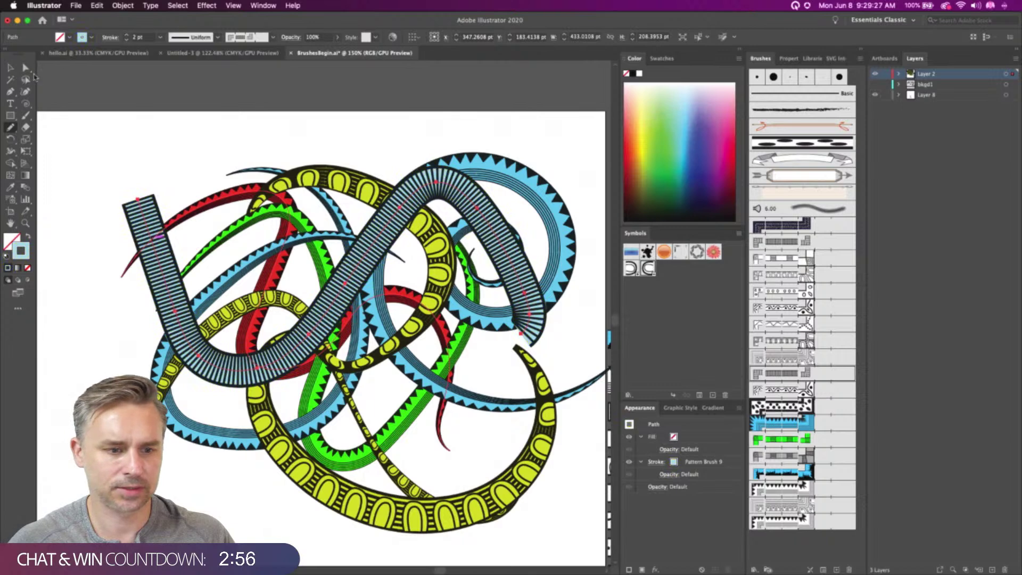
pyautogui.click(218, 38)
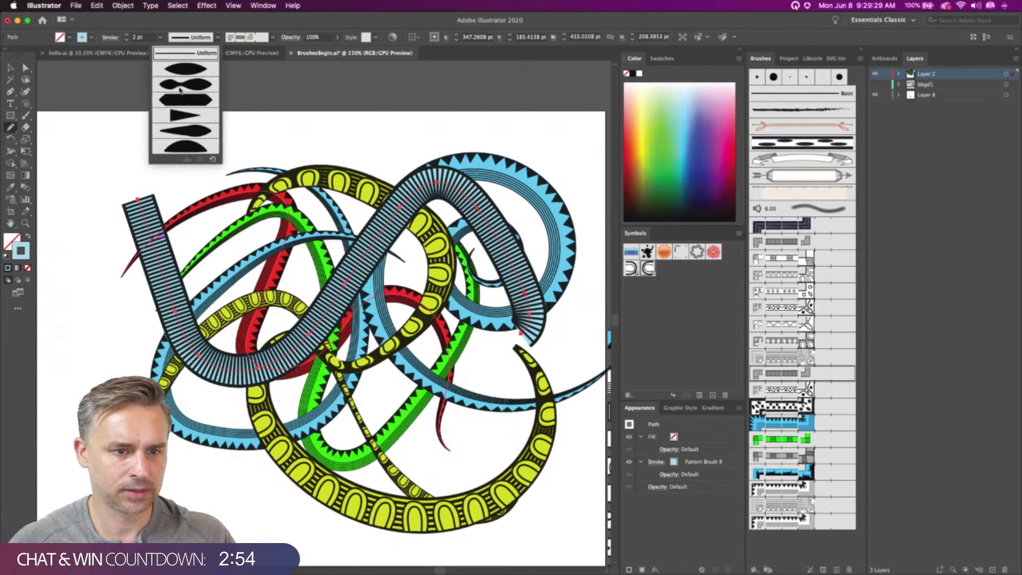
pyautogui.click(180, 90)
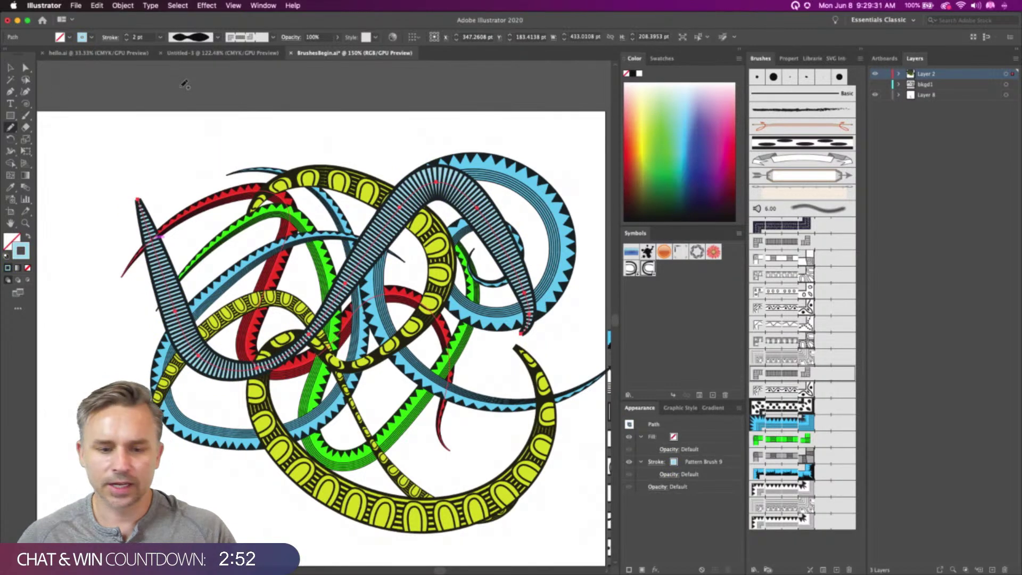
# Draw overlapping Pencil curves across the artwork, first with the tapered light blue striped brush and then with the circle-patterned Pattern Brush 4
pyautogui.moveTo(306, 269)
pyautogui.mouseDown()
pyautogui.moveTo(346, 246)
pyautogui.moveTo(426, 335)
pyautogui.moveTo(449, 312)
pyautogui.mouseUp()
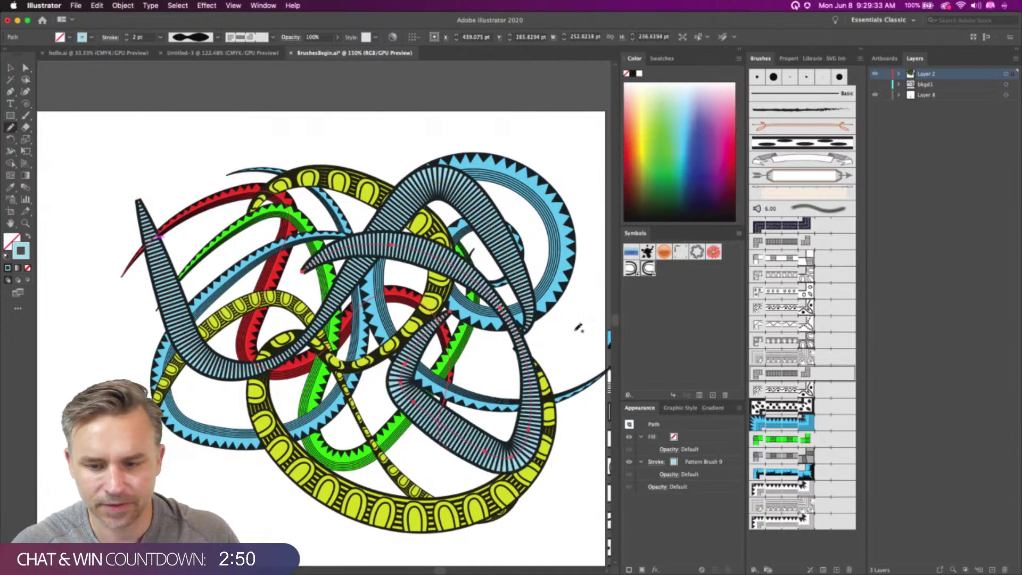
pyautogui.moveTo(354, 153)
pyautogui.mouseDown()
pyautogui.moveTo(377, 146)
pyautogui.moveTo(387, 516)
pyautogui.mouseUp()
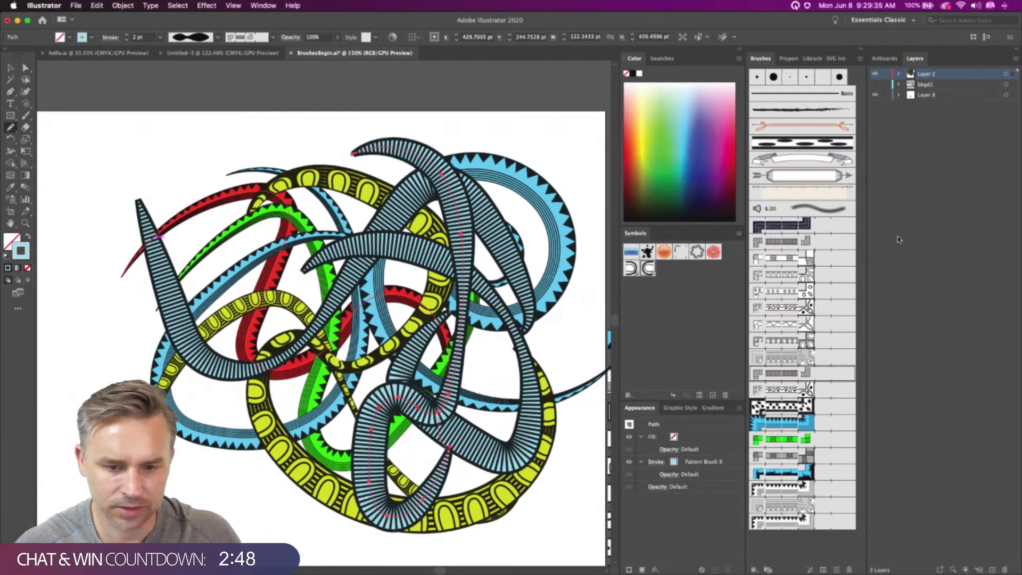
pyautogui.click(778, 292)
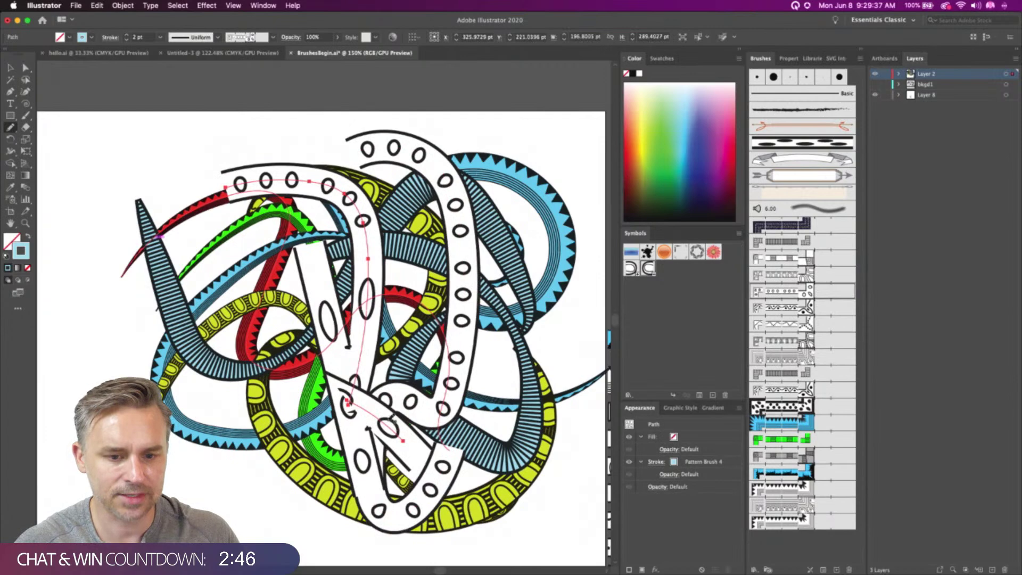
pyautogui.moveTo(371, 368); pyautogui.dragTo(378, 349)
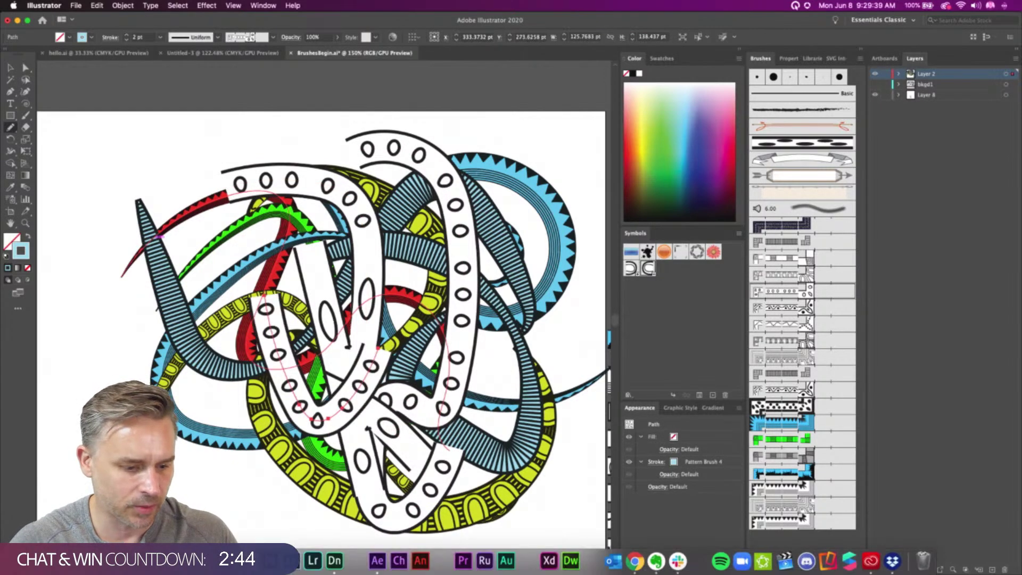
# Switch to Finder and open BrushesAbstractColor.ai from the Masks folder
pyautogui.click(99, 561)
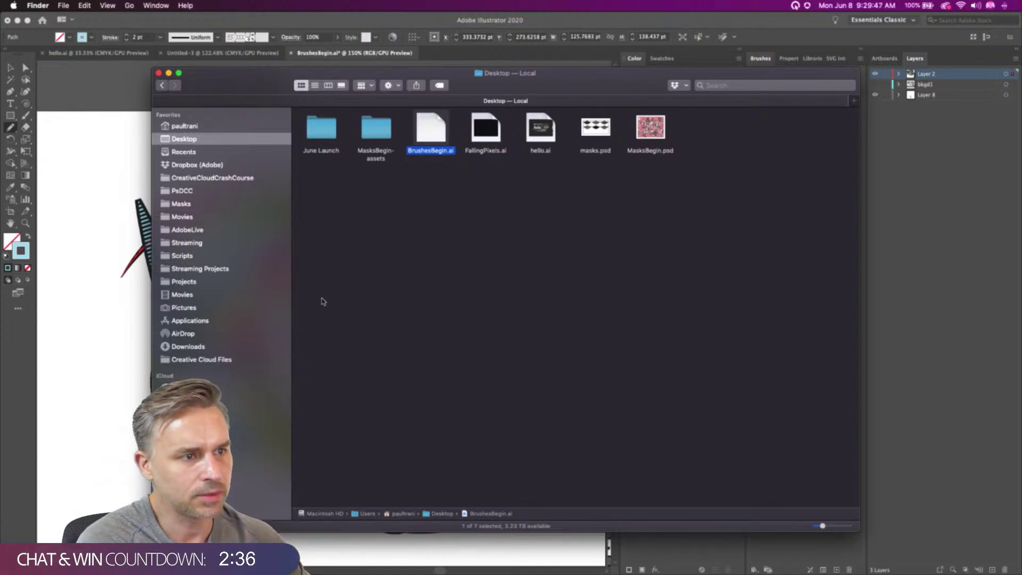
pyautogui.click(502, 216)
pyautogui.click(542, 126)
pyautogui.click(579, 200)
pyautogui.moveTo(329, 569)
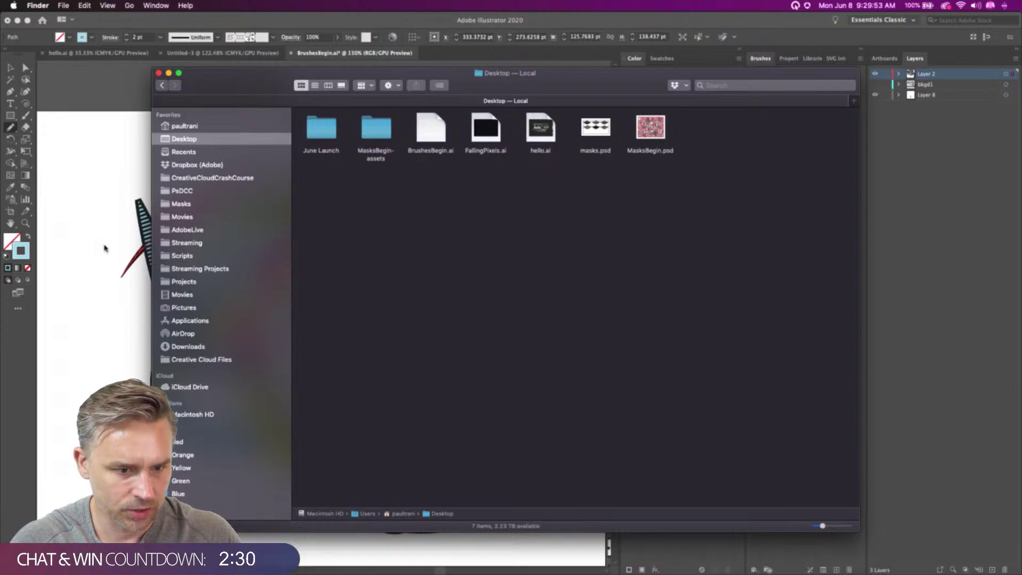
pyautogui.click(169, 205)
pyautogui.hscroll(-3, 468, 309)
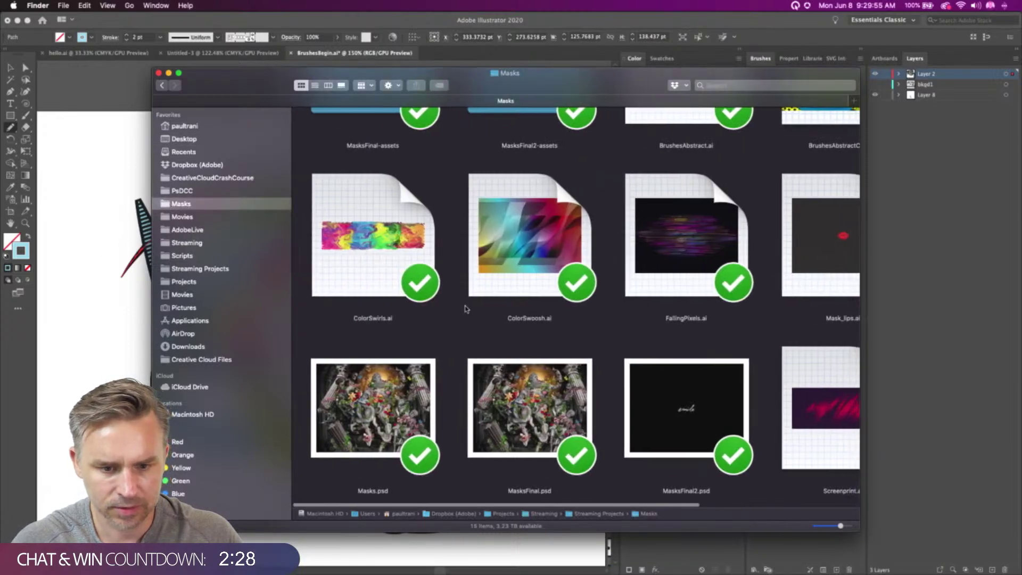
pyautogui.scroll(5, 468, 310)
pyautogui.hscroll(5, 468, 312)
pyautogui.hscroll(3, 468, 313)
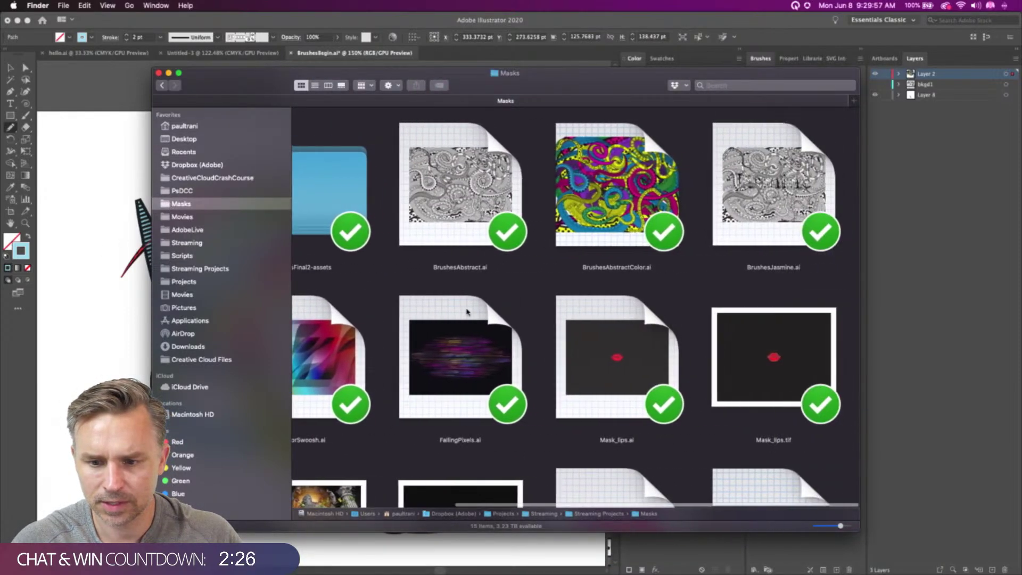
pyautogui.click(583, 202)
pyautogui.doubleClick(586, 193)
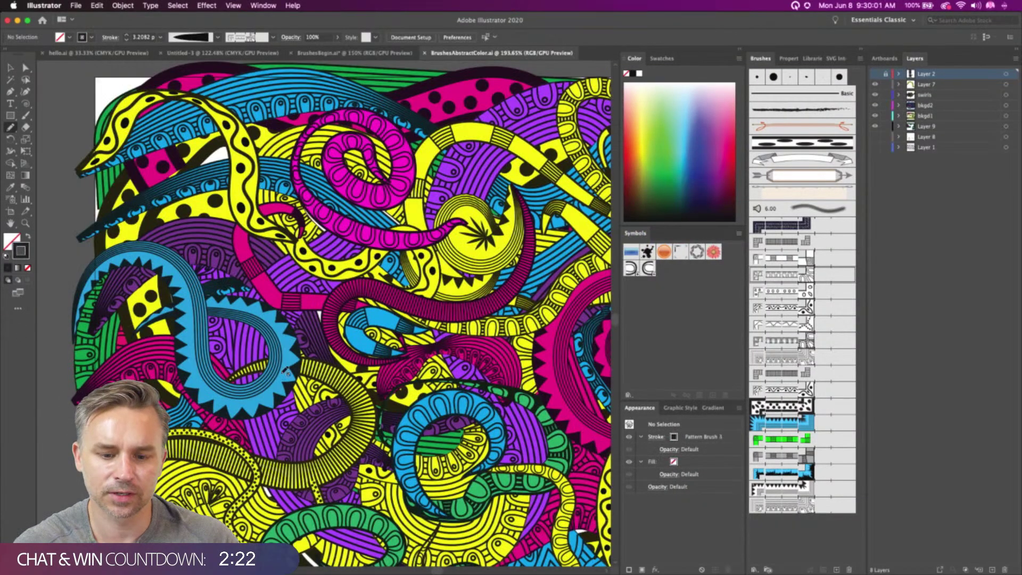
# Examine the multicolored brush artwork up close, collapse the side panels, and view the whole piece at 66.67%
pyautogui.scroll(-5, 228, 347)
pyautogui.hscroll(8, 228, 347)
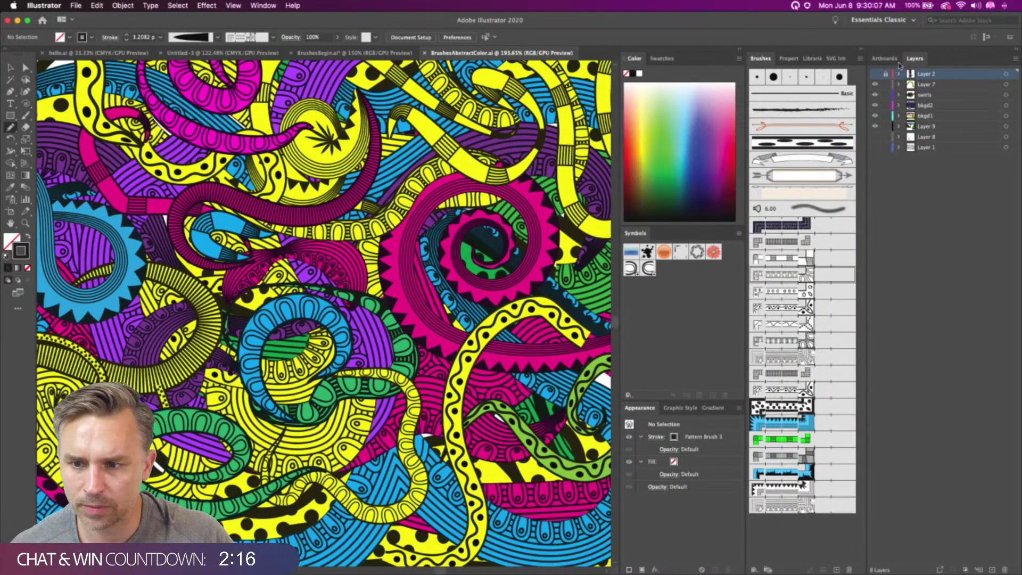
pyautogui.click(863, 52)
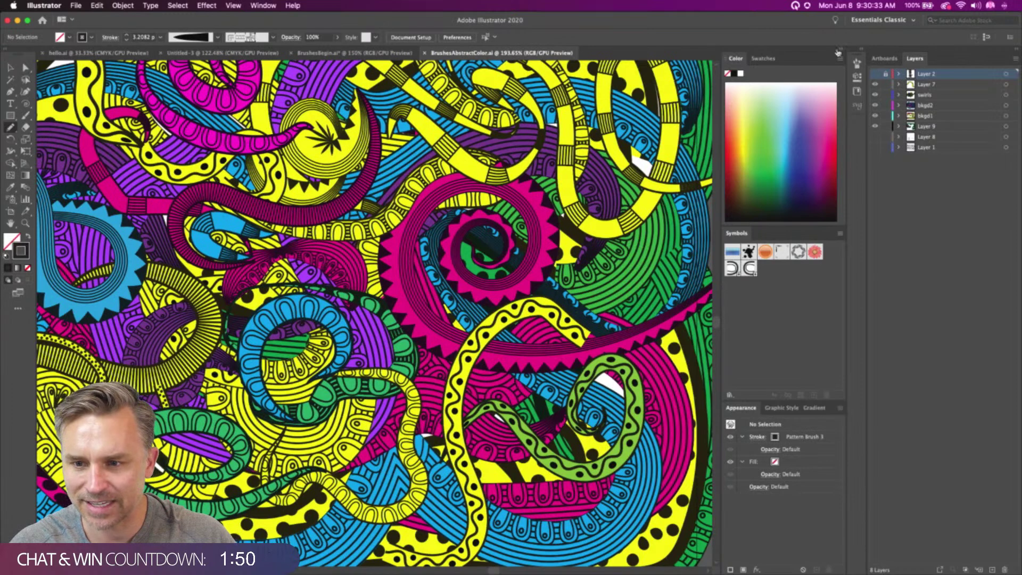
pyautogui.click(838, 52)
pyautogui.press('super+minus')
pyautogui.press('super+minus')
pyautogui.press('super+minus')
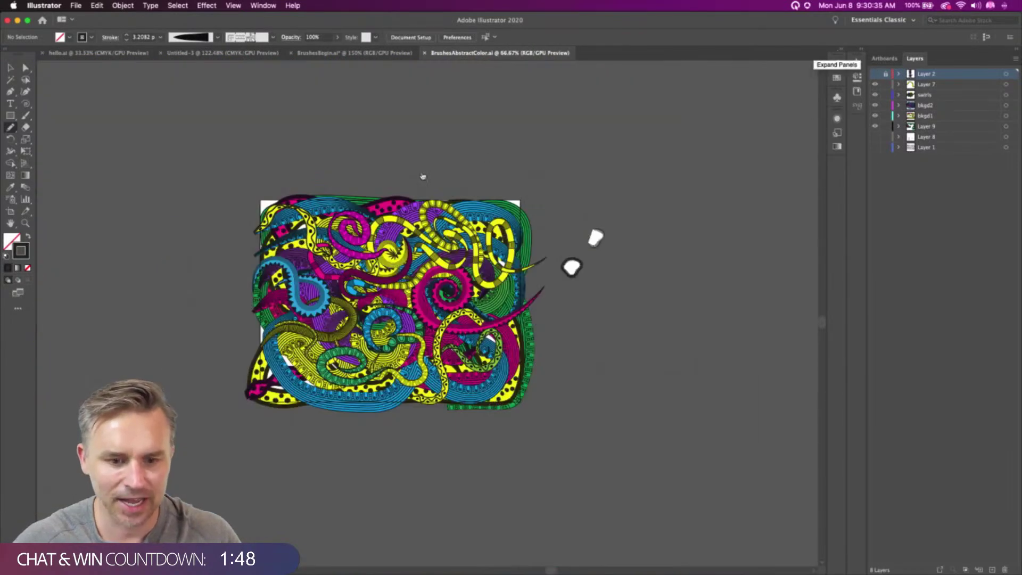
# Inspect the brush artwork by selecting a yellow curve on the swirls layer near the middle of the piece
pyautogui.press('super+equal')
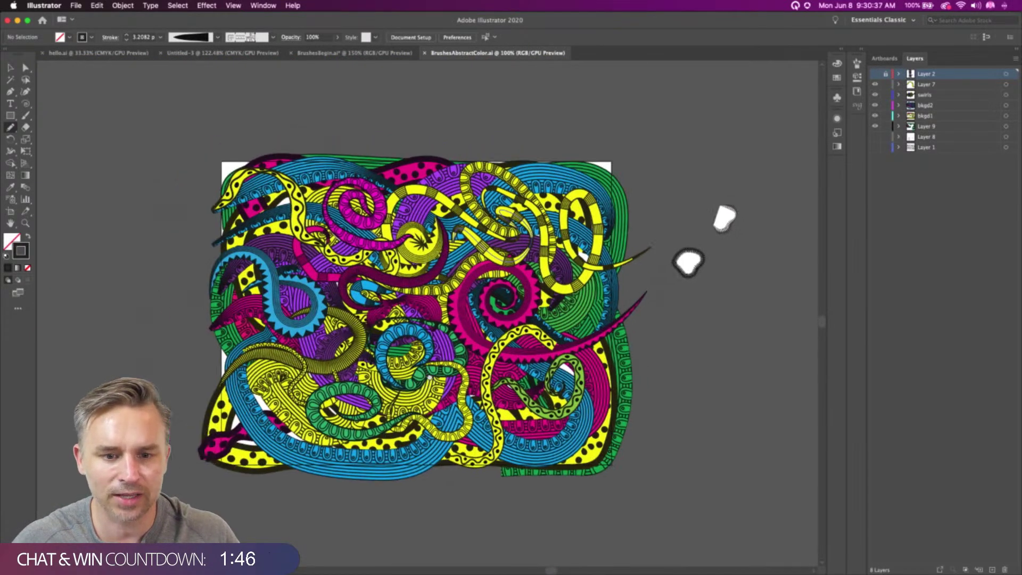
pyautogui.click(10, 68)
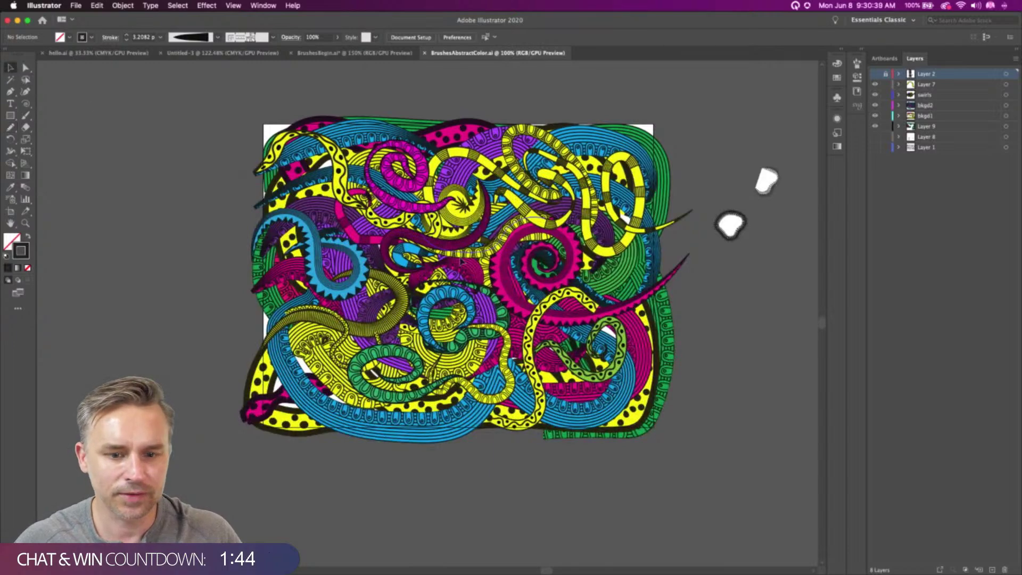
pyautogui.click(454, 373)
pyautogui.moveTo(444, 372); pyautogui.dragTo(433, 253)
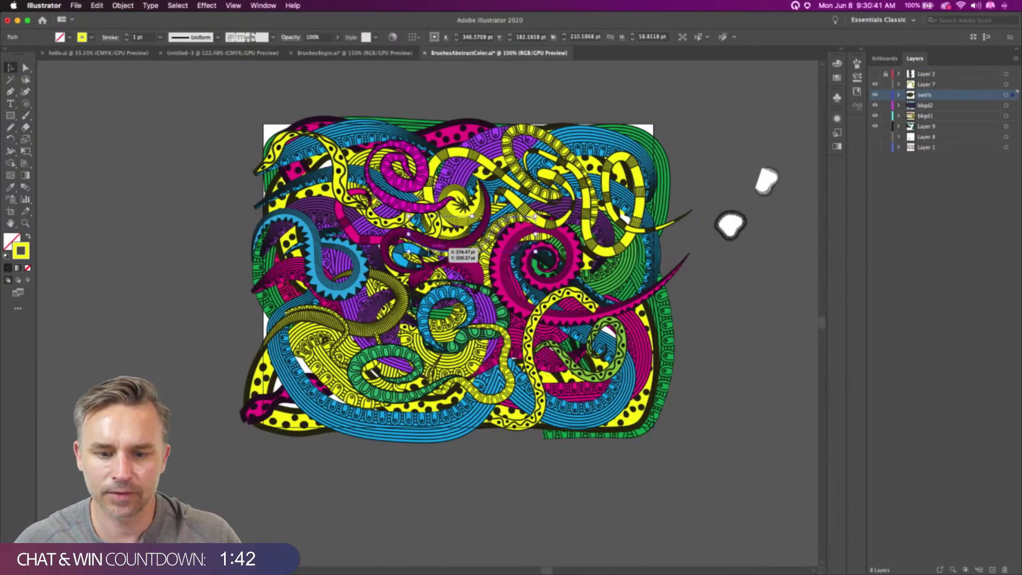
pyautogui.press('super+equal')
pyautogui.press('super+minus')
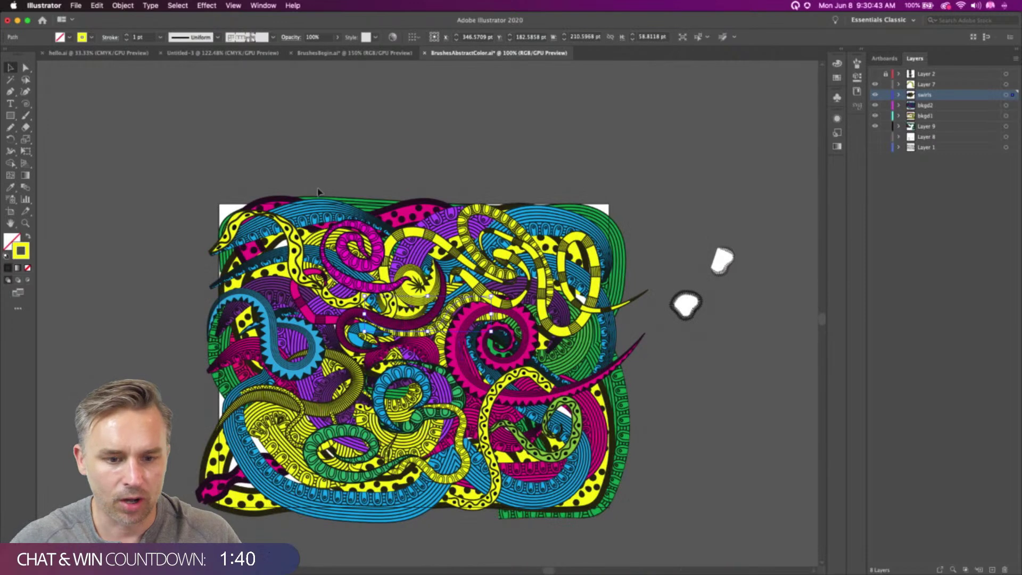
pyautogui.scroll(-2, 487, 555)
# Select all the unlocked artwork and recolor every brush stroke with the red swatch
pyautogui.press('super+a')
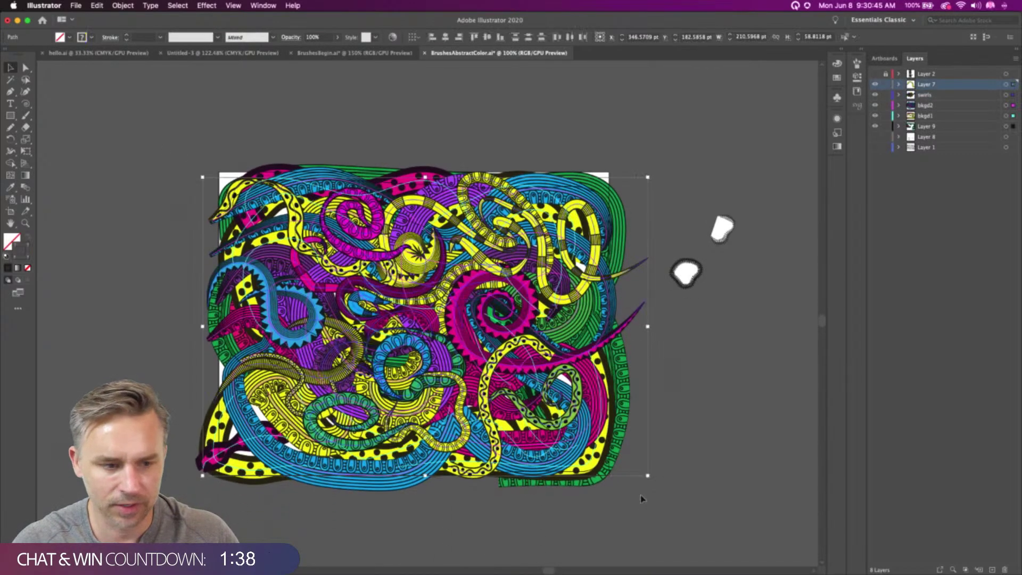
pyautogui.click(843, 51)
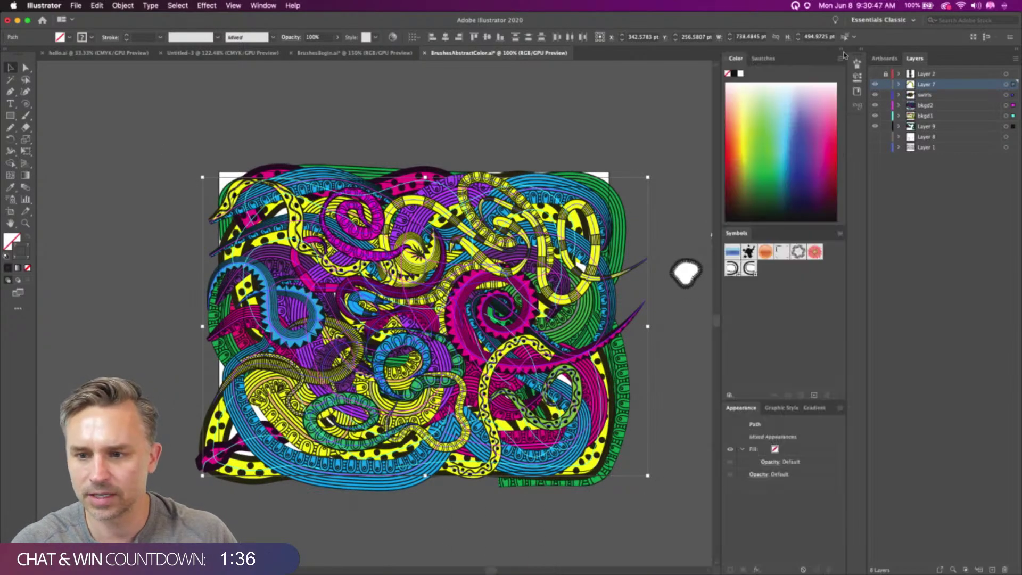
pyautogui.click(760, 58)
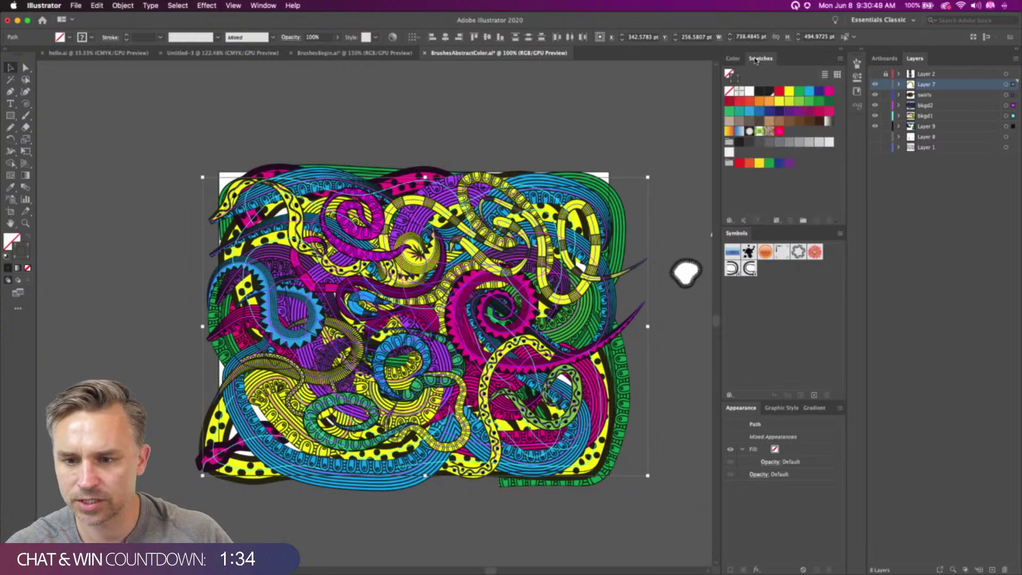
pyautogui.click(781, 94)
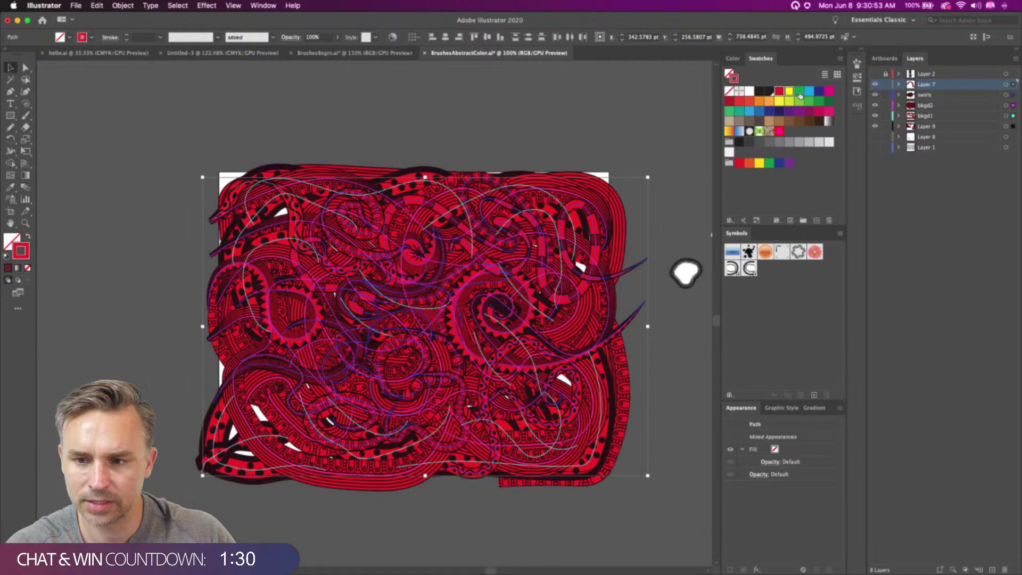
# Run the RandomSwatchesFill script on the selected artwork using the red, yellow and green swatches
pyautogui.click(78, 5)
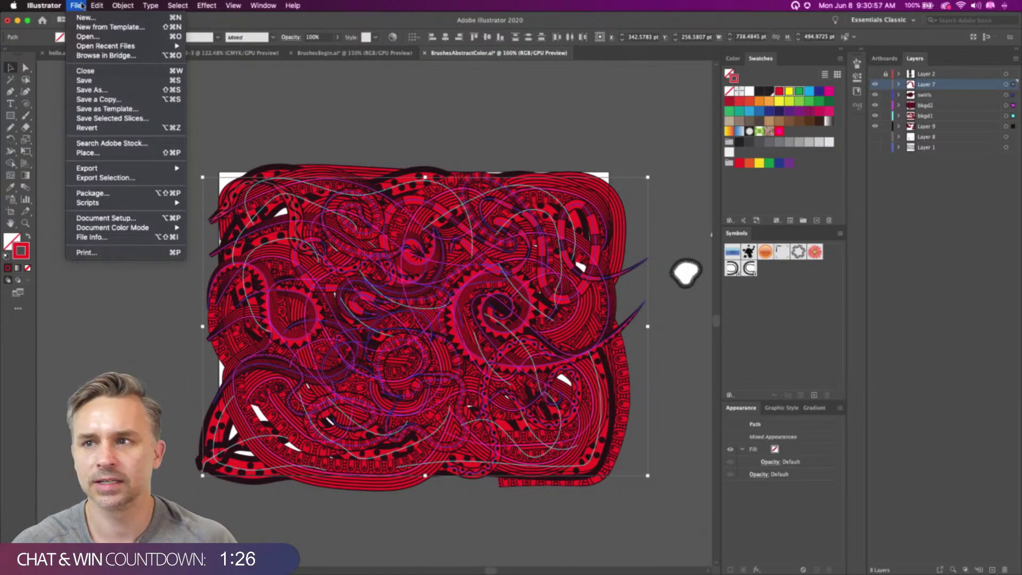
pyautogui.moveTo(96, 6)
pyautogui.moveTo(111, 169)
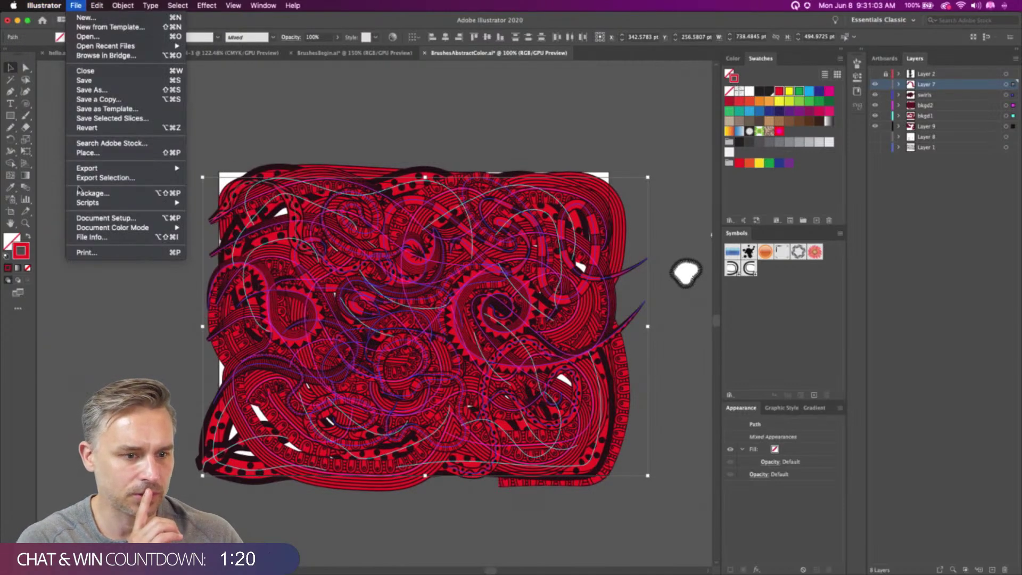
pyautogui.moveTo(86, 205)
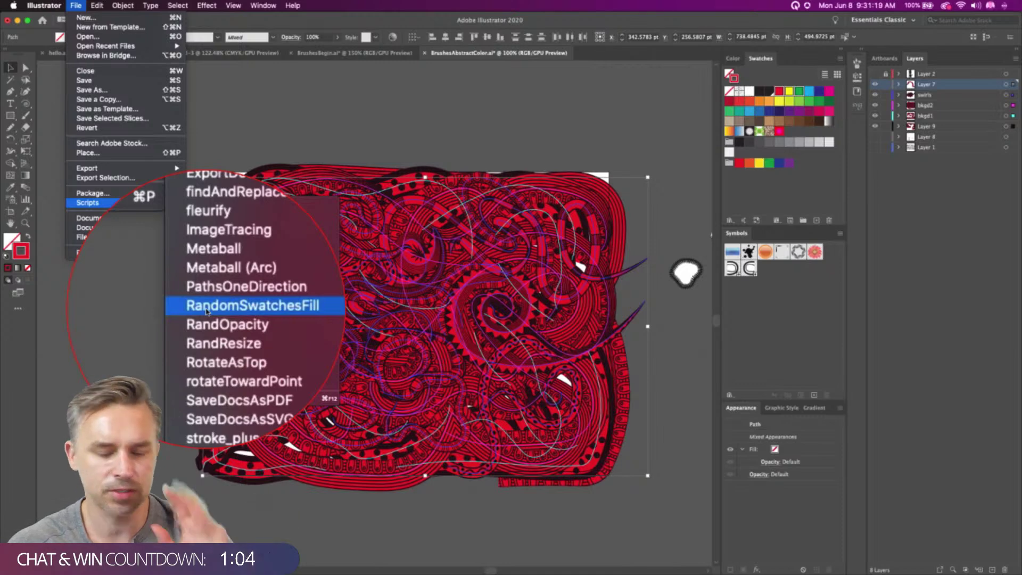
pyautogui.click(223, 307)
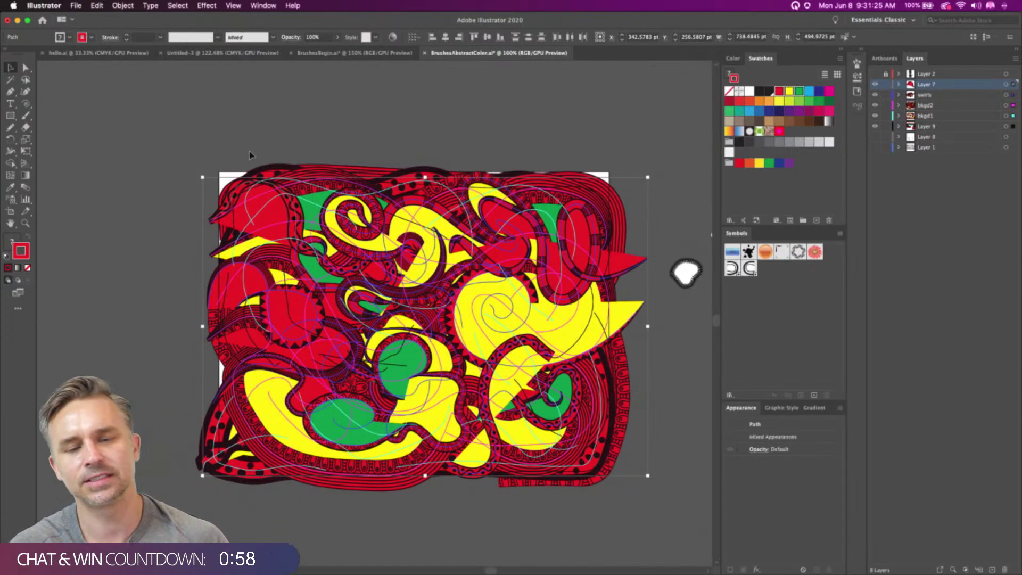
# Undo the recent fill and red stroke changes on the artwork's paths and clear the selection
pyautogui.press('super+z')
pyautogui.click(265, 139)
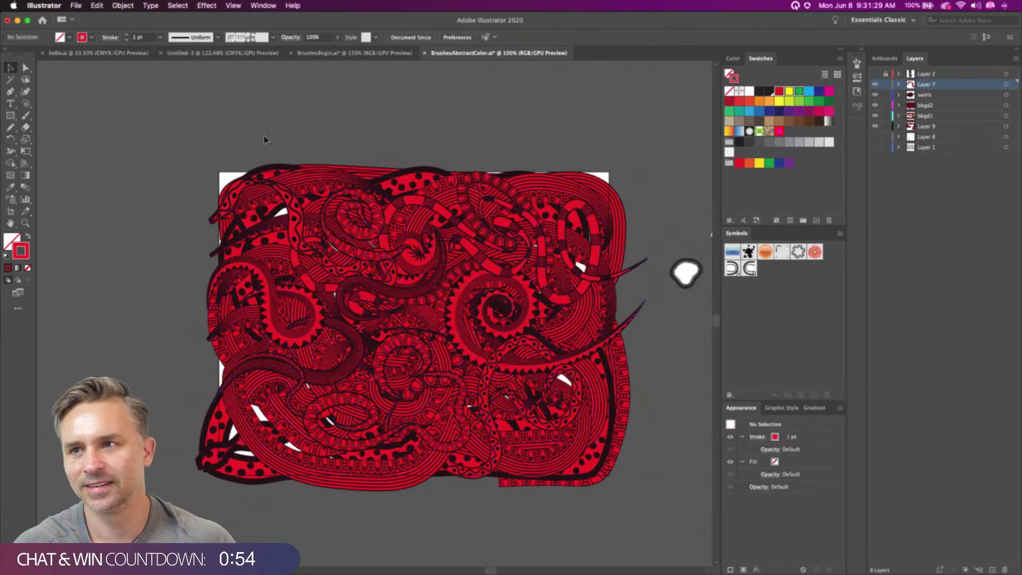
pyautogui.press('super+z')
pyautogui.press('super+z')
pyautogui.click(263, 145)
# Select all paths with the same stroke color as the blue patterned path and change their stroke to magenta FF00FF
pyautogui.click(307, 180)
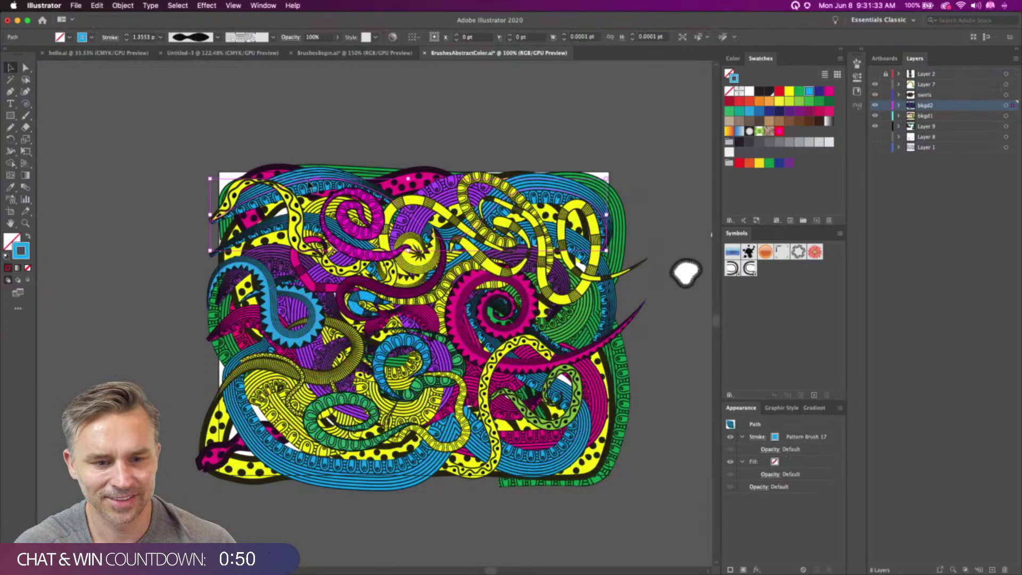
pyautogui.click(176, 5)
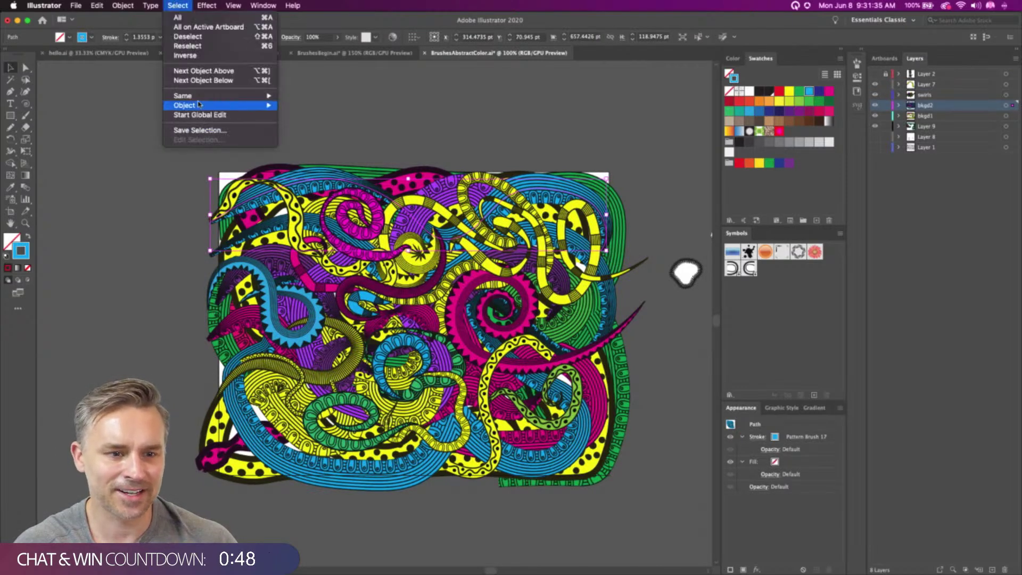
pyautogui.moveTo(199, 97)
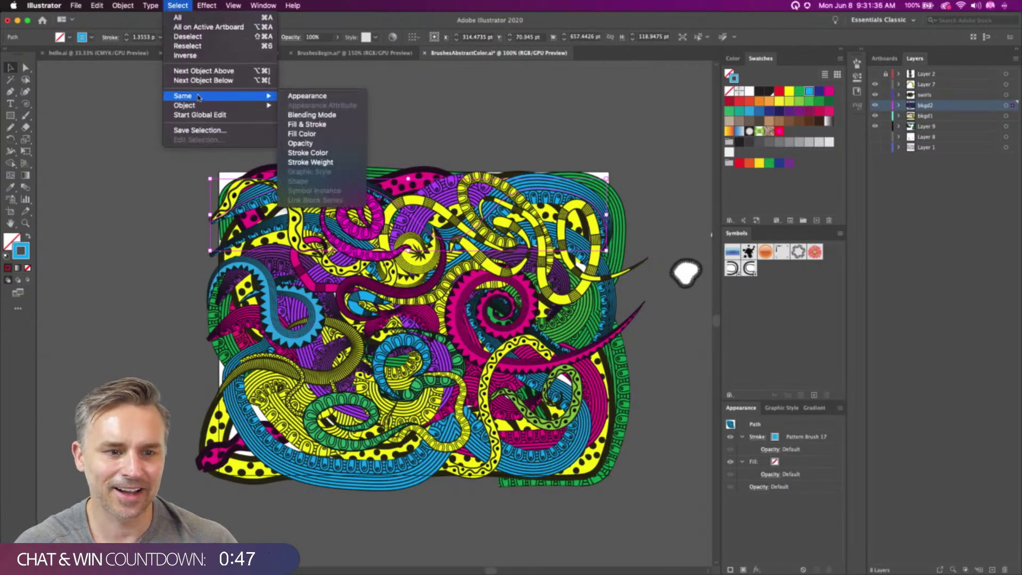
pyautogui.click(314, 153)
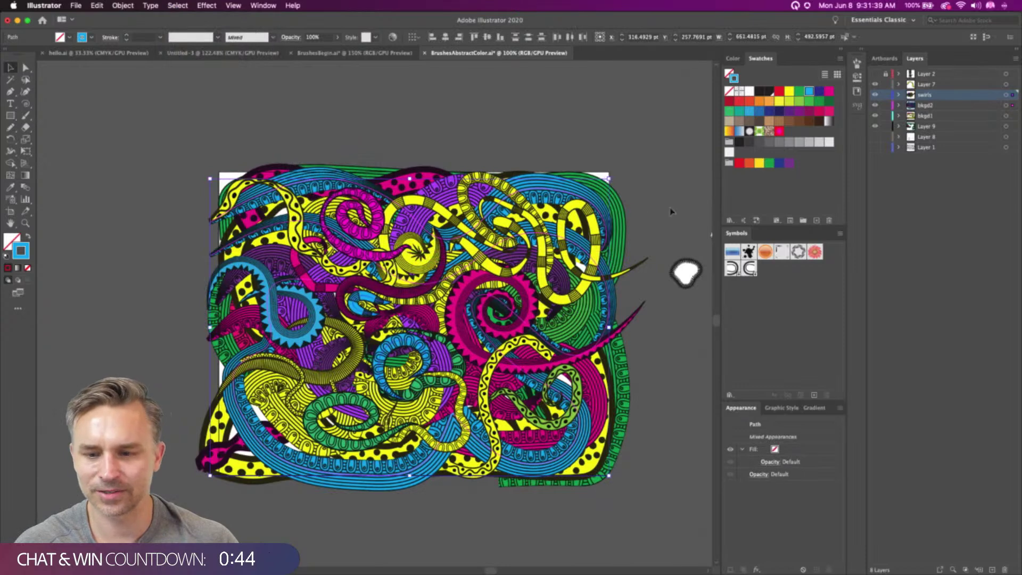
pyautogui.doubleClick(25, 249)
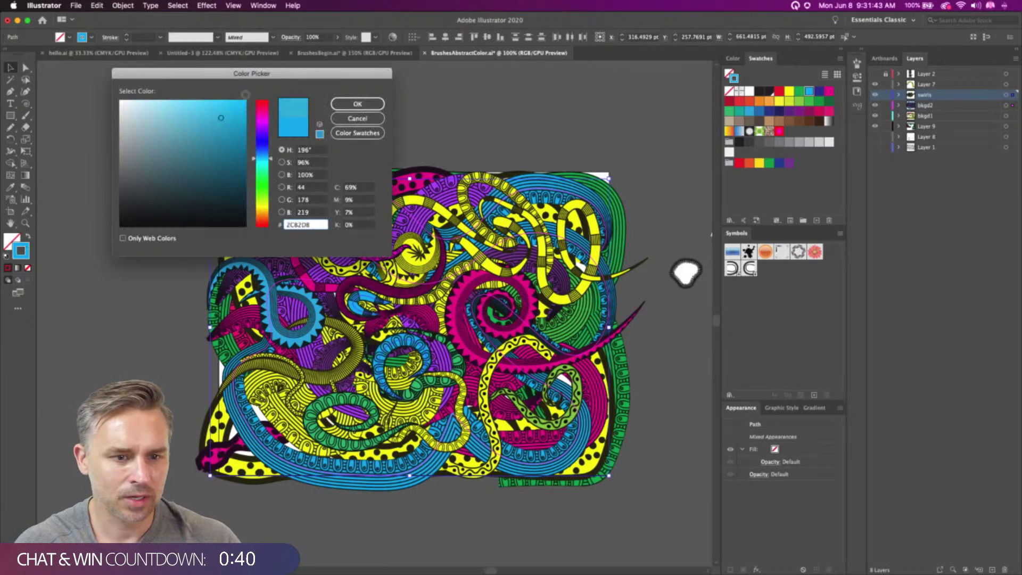
pyautogui.click(259, 121)
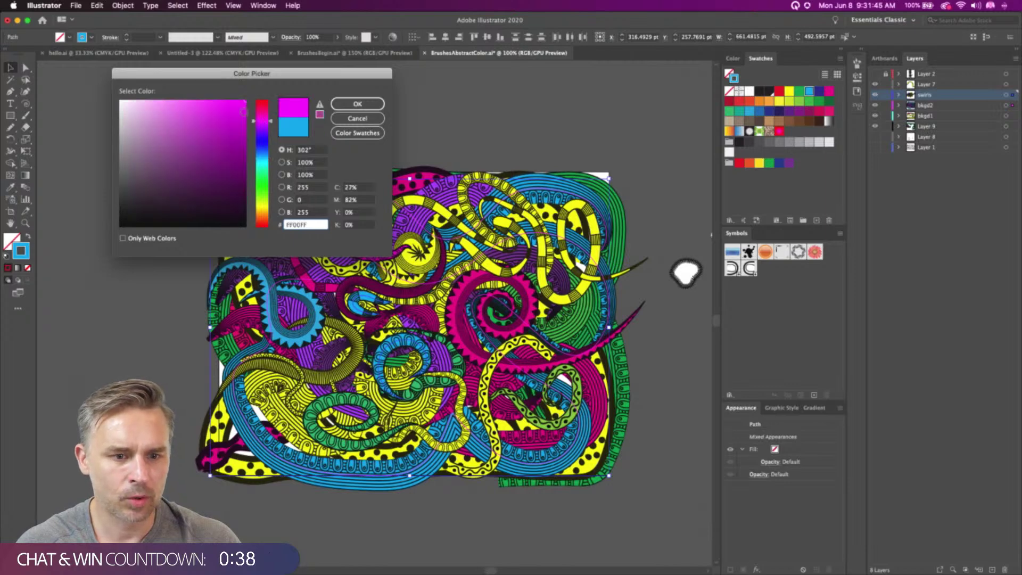
pyautogui.click(352, 105)
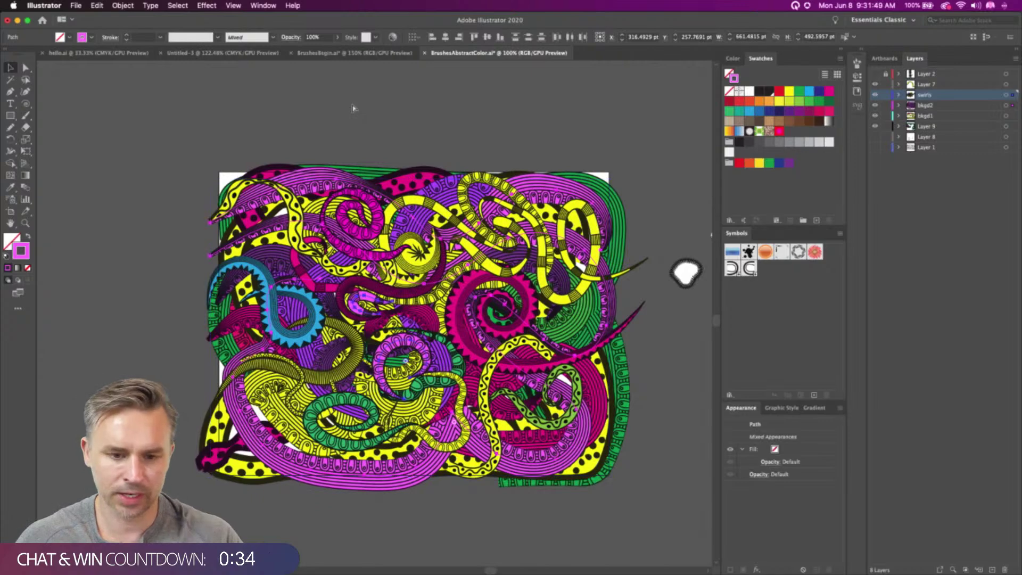
pyautogui.press('super+equal')
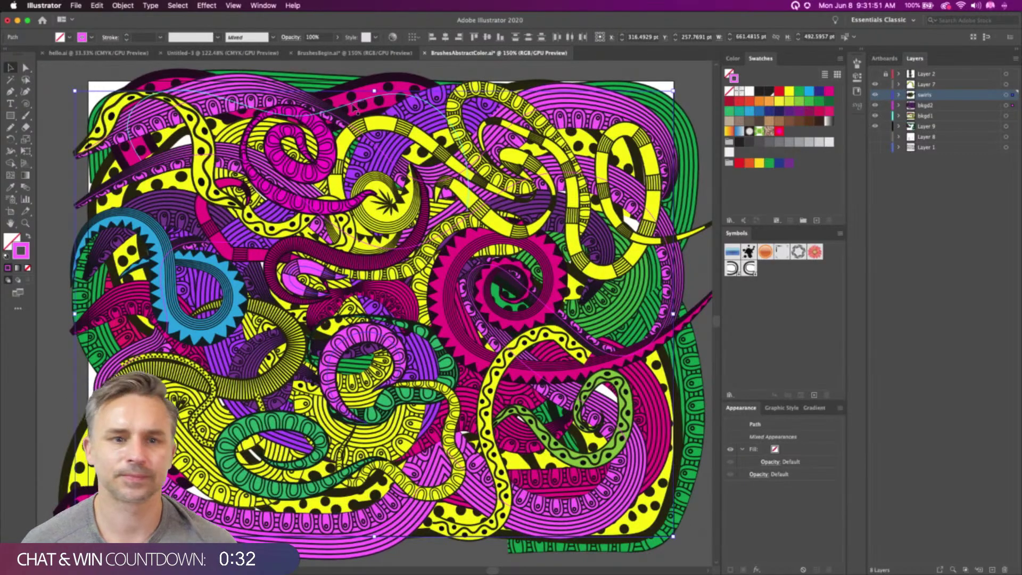
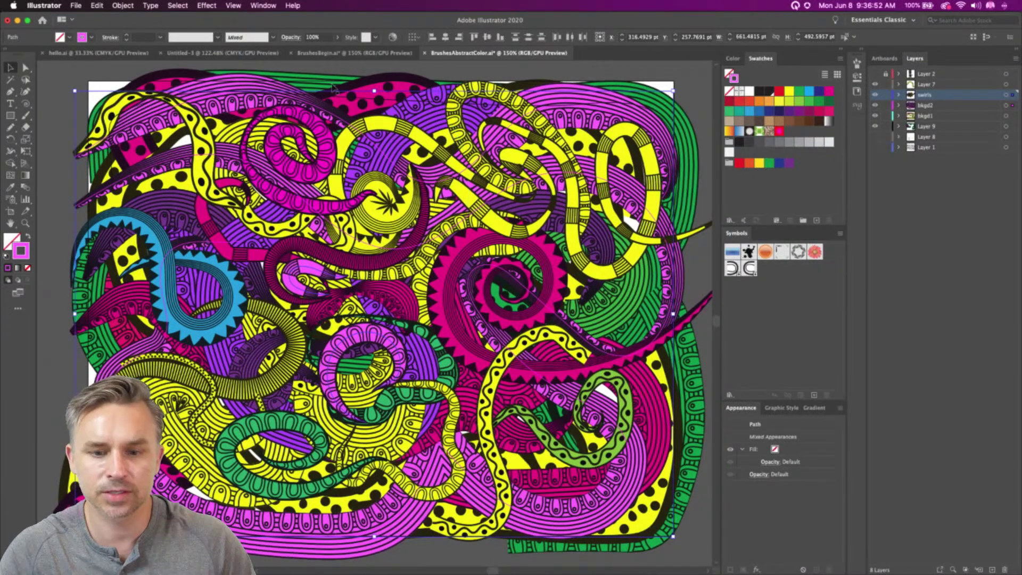
pyautogui.click(64, 173)
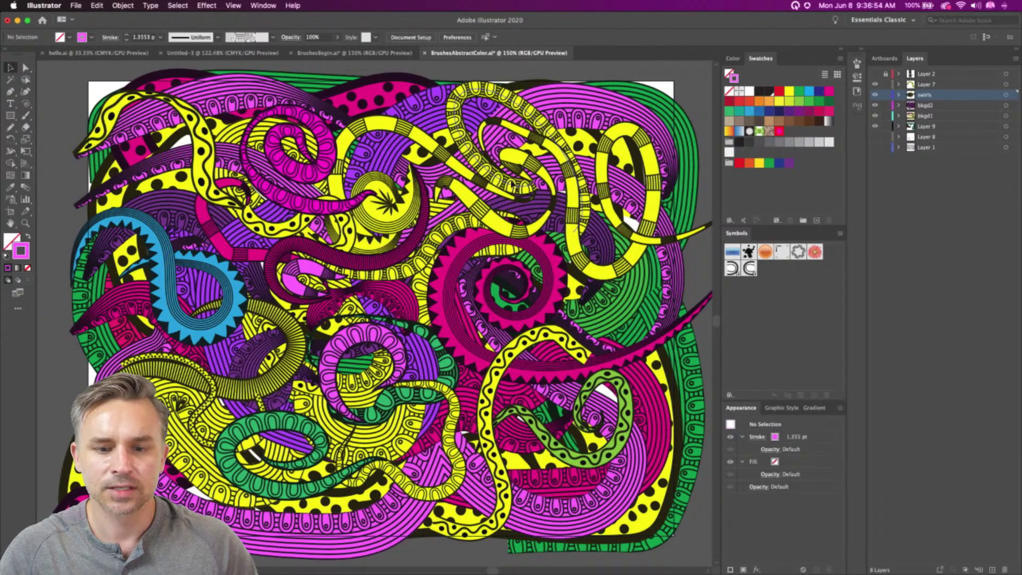
# Add a new layer above Layer 7, and lock and hide all the layers beneath it
pyautogui.click(426, 140)
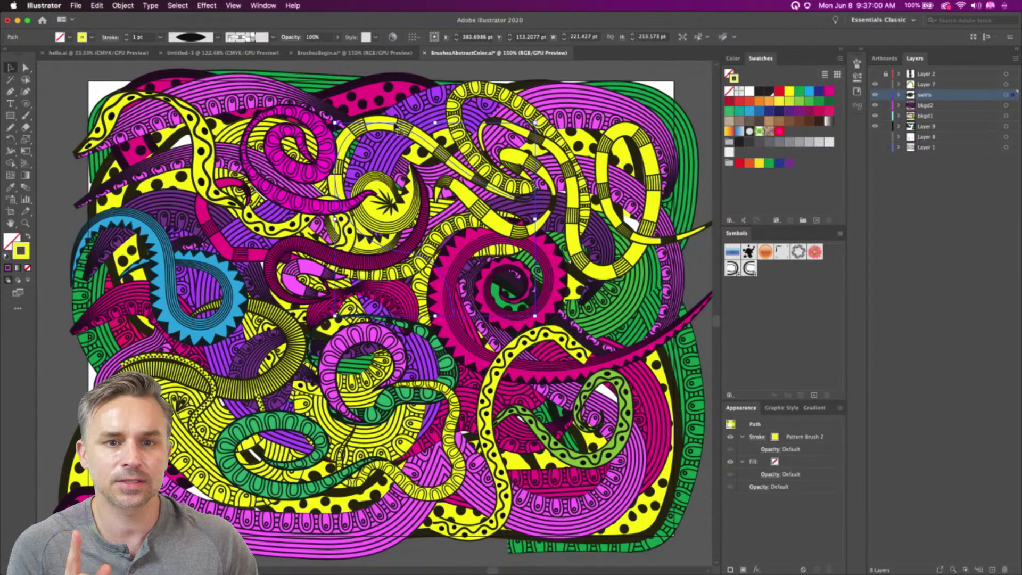
pyautogui.click(921, 85)
pyautogui.click(991, 569)
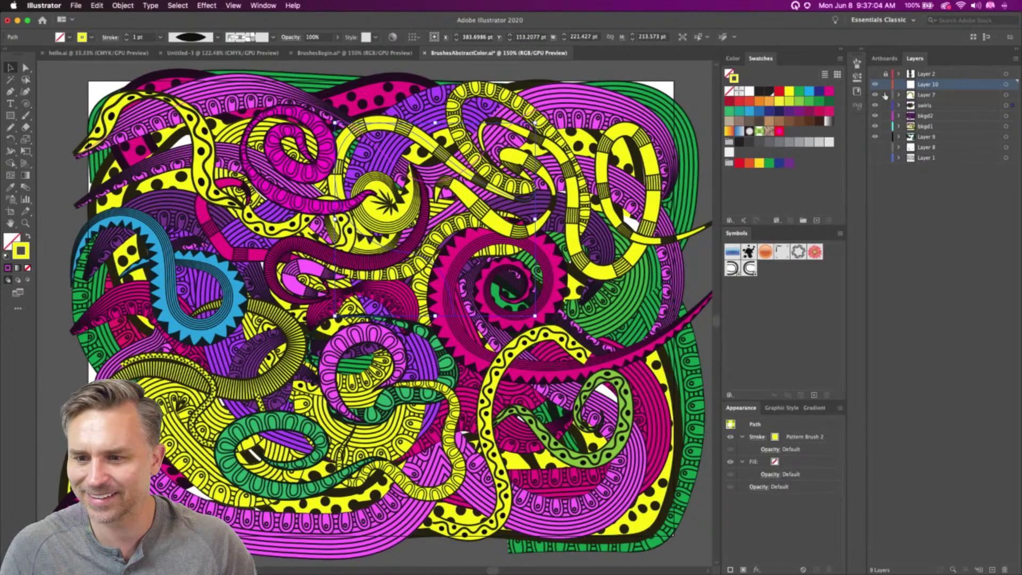
pyautogui.moveTo(885, 96); pyautogui.dragTo(885, 158)
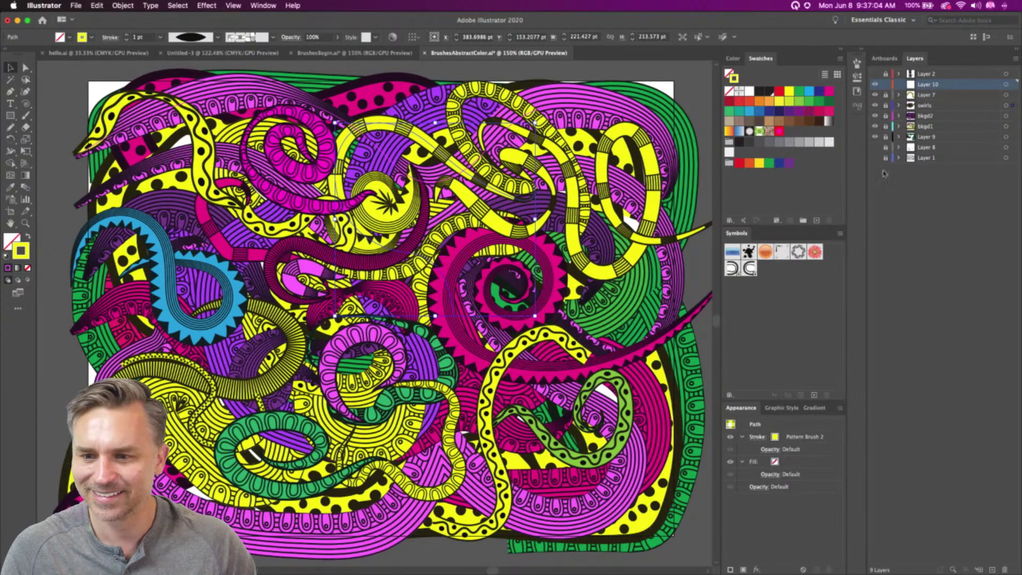
pyautogui.click(11, 103)
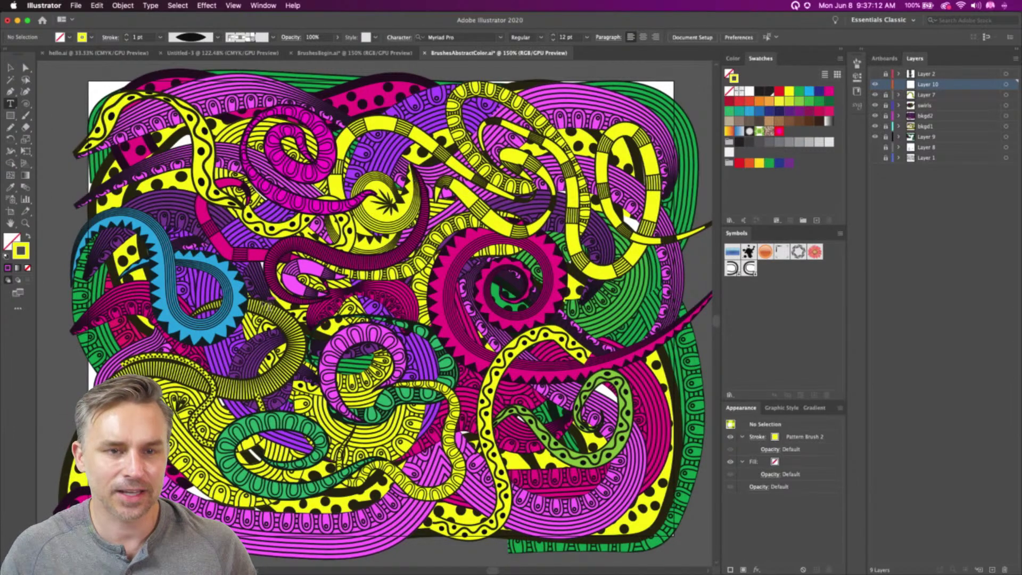
pyautogui.click(875, 137)
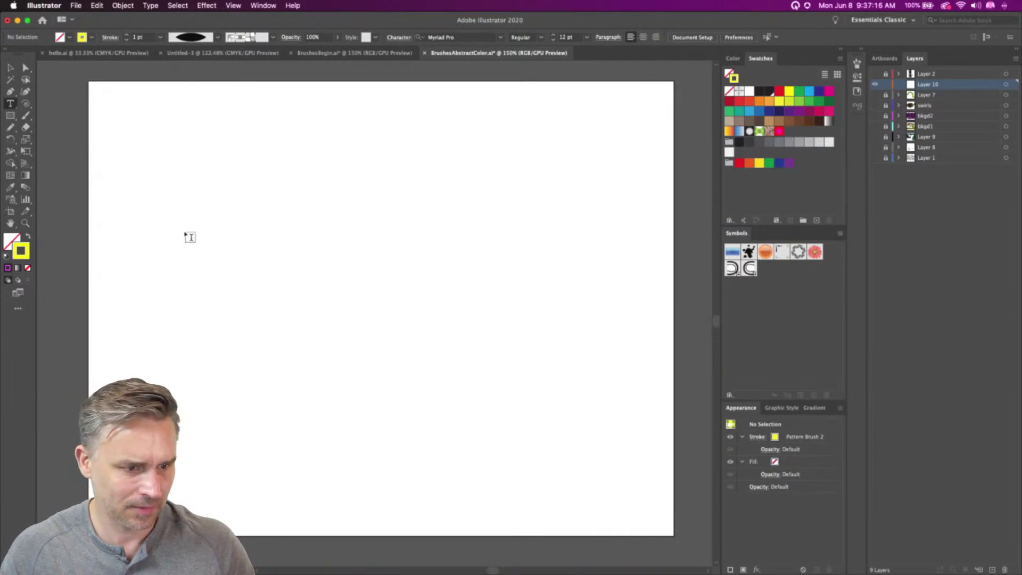
# Add the person's first name as point text on the blank artboard and scale it up to about 478 pt wide
pyautogui.click(263, 251)
pyautogui.write('De')
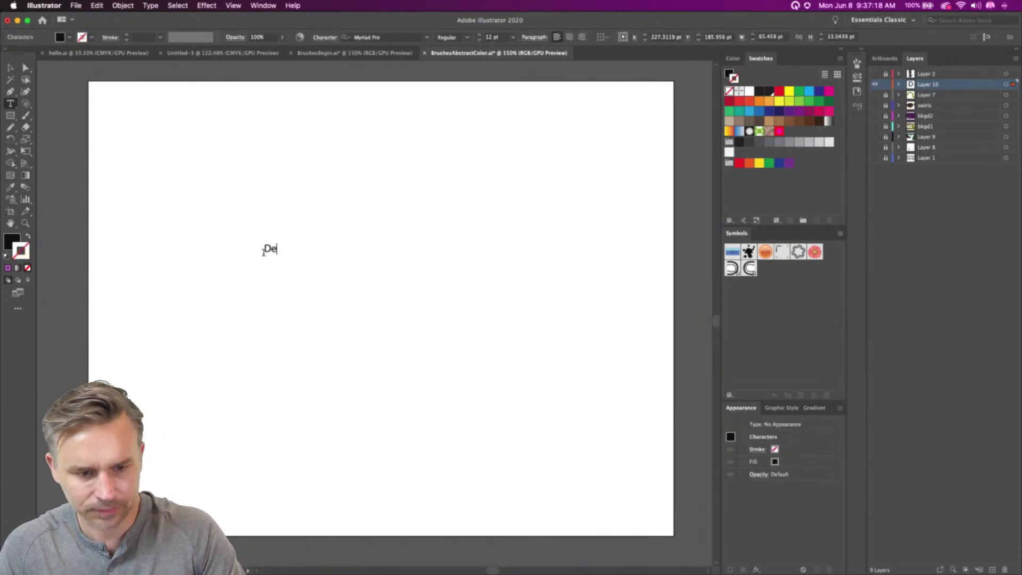
pyautogui.write('ssa')
pyautogui.click(10, 67)
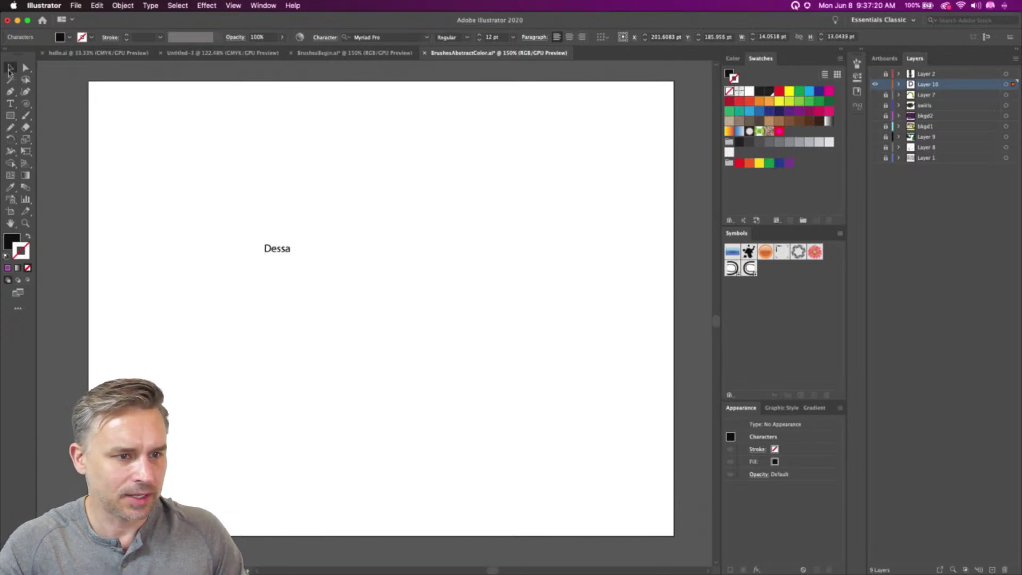
pyautogui.moveTo(295, 255); pyautogui.dragTo(589, 424)
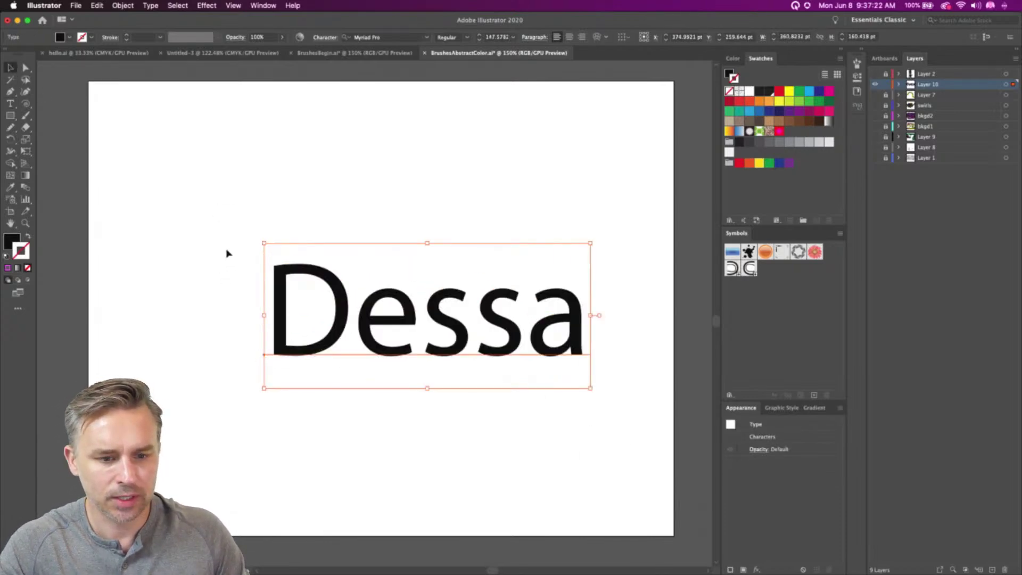
pyautogui.moveTo(266, 242); pyautogui.dragTo(158, 196)
pyautogui.moveTo(190, 236); pyautogui.dragTo(192, 236)
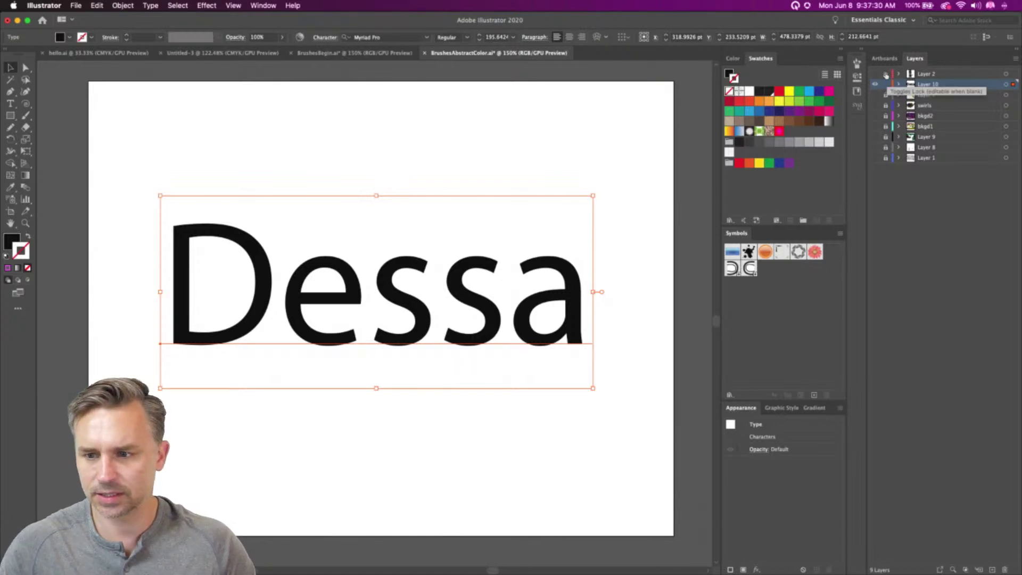
# Set the font of the text to Alfarn
pyautogui.click(860, 51)
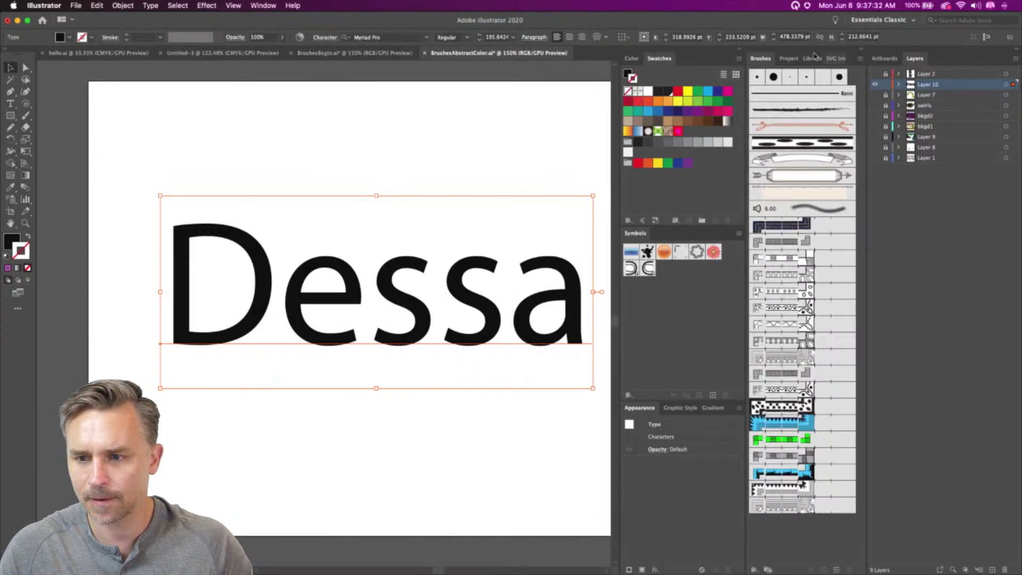
pyautogui.click(739, 51)
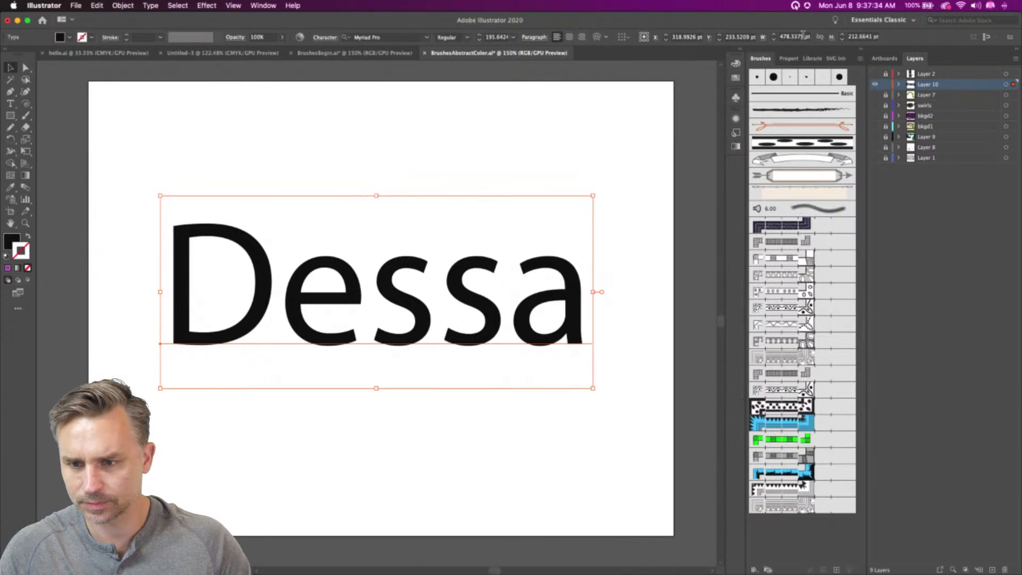
pyautogui.click(790, 58)
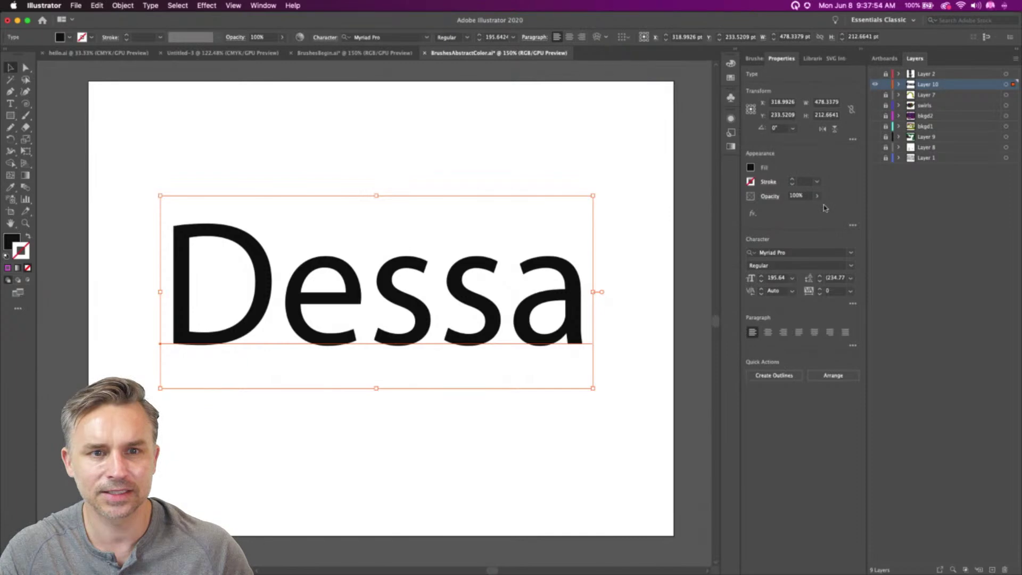
pyautogui.click(850, 252)
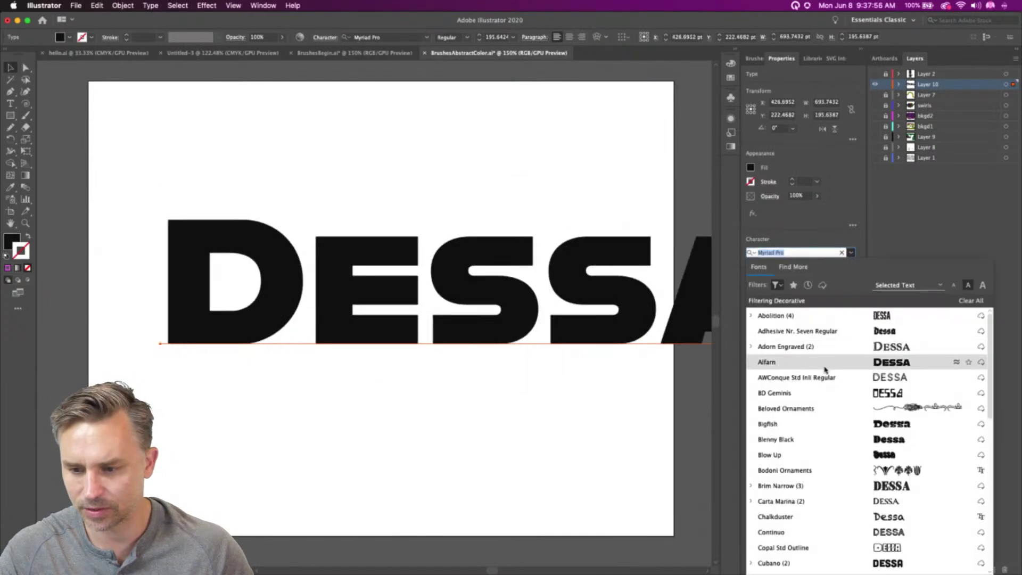
pyautogui.click(825, 366)
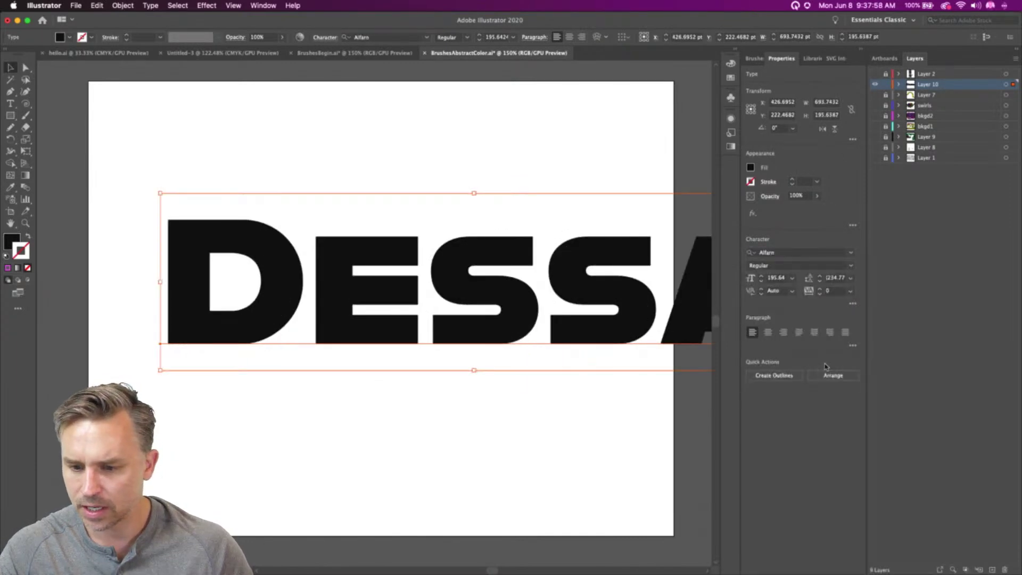
# Scale the text down to about 362 pt wide and place it near the middle of the artboard
pyautogui.moveTo(612, 298); pyautogui.dragTo(487, 297)
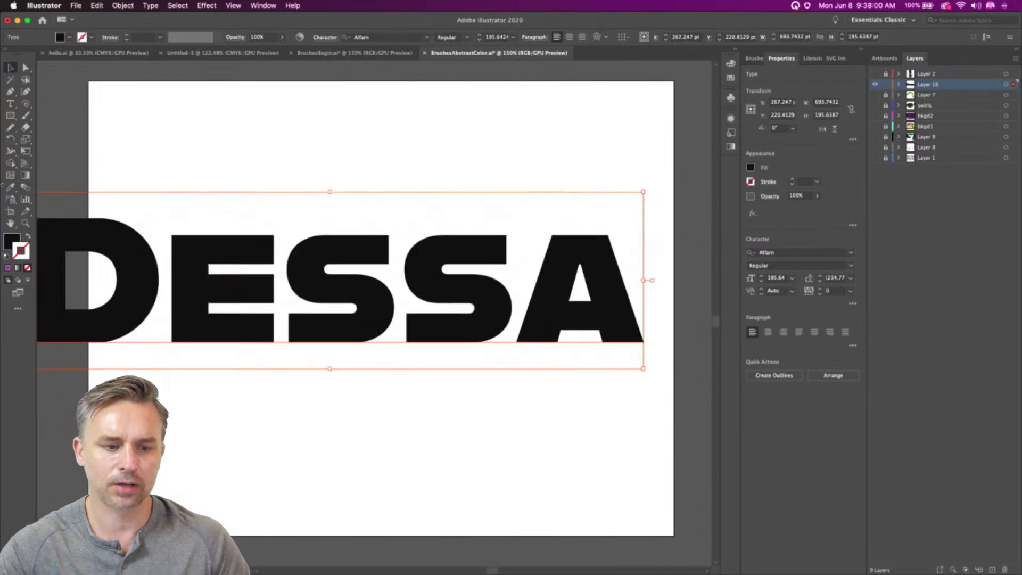
pyautogui.moveTo(645, 193); pyautogui.dragTo(597, 278)
pyautogui.moveTo(118, 333); pyautogui.dragTo(302, 309)
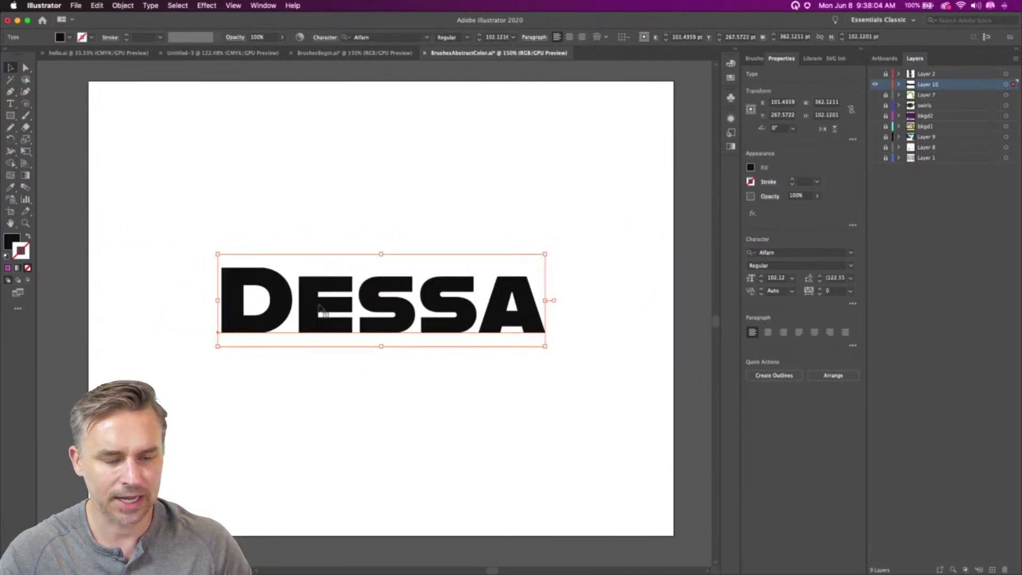
# Convert the text to outlines
pyautogui.click(117, 5)
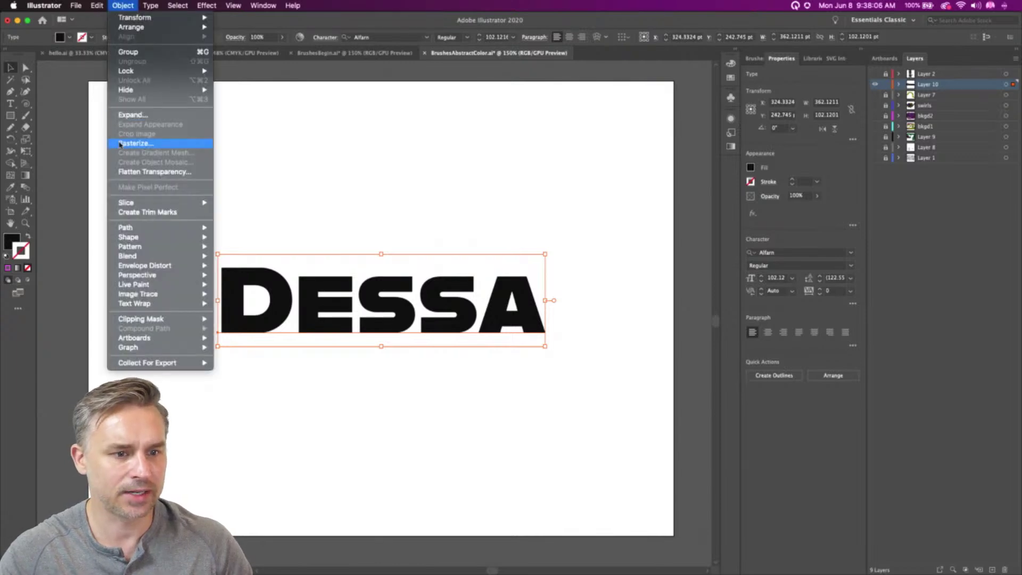
pyautogui.moveTo(150, 5)
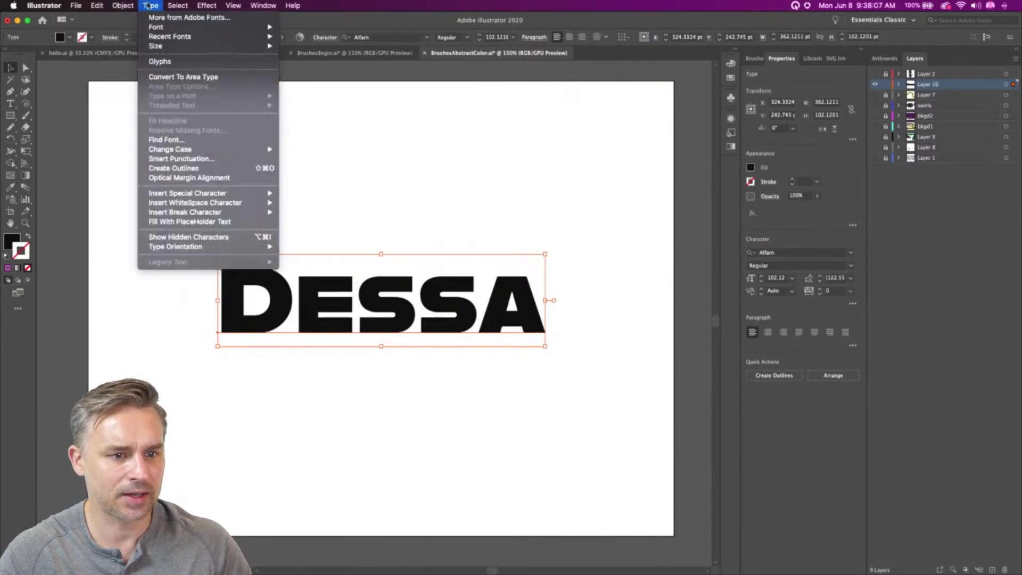
pyautogui.click(180, 169)
# Enlarge the outlined lettering to about 461 pt wide and swap its fill and stroke to leave a black 1 pt stroke without fill
pyautogui.moveTo(546, 266); pyautogui.dragTo(589, 237)
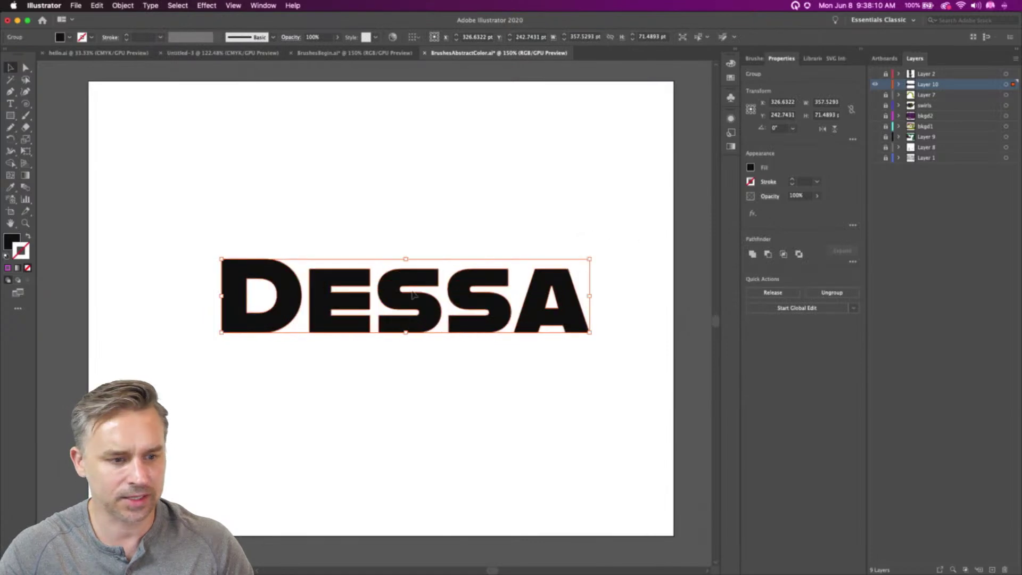
pyautogui.click(30, 239)
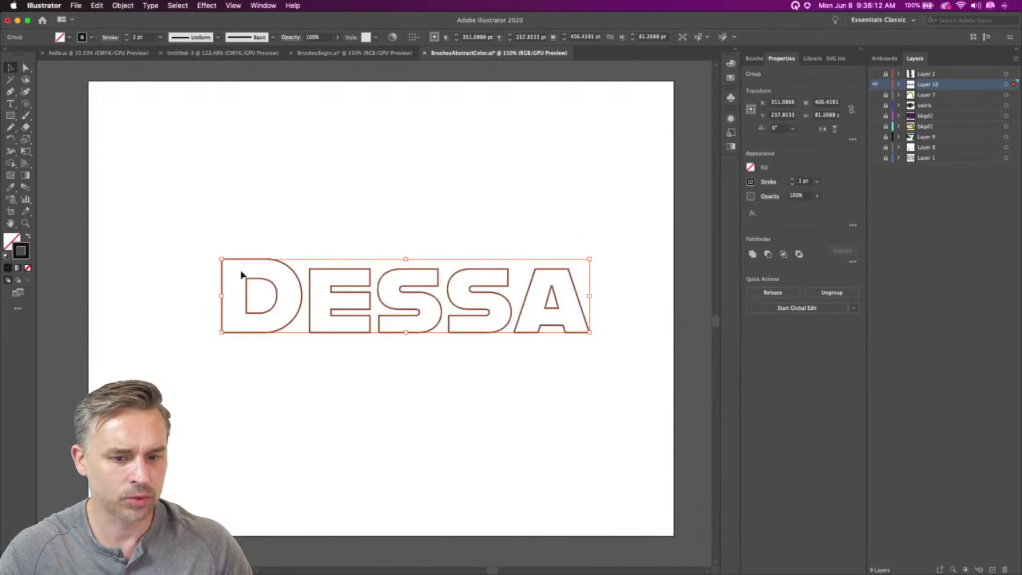
pyautogui.moveTo(221, 259); pyautogui.dragTo(174, 244)
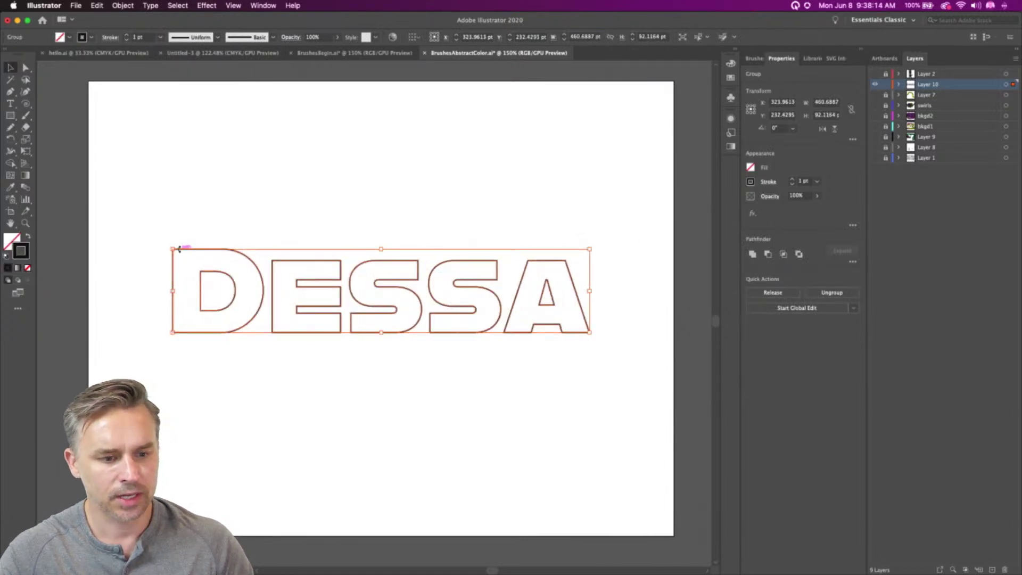
# Ungroup the outlined letters and release the compound path of the letter D
pyautogui.rightClick(180, 254)
pyautogui.click(208, 337)
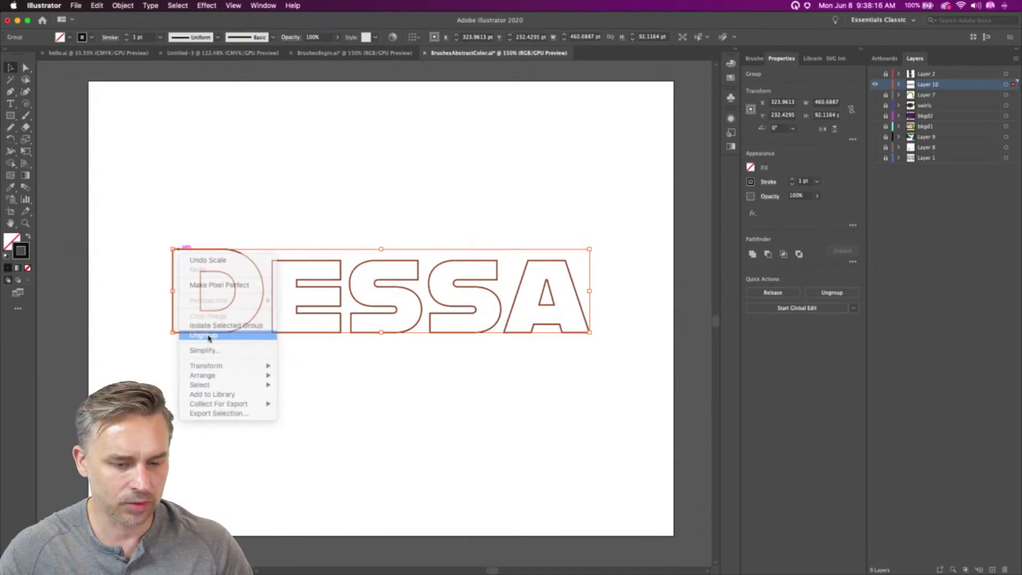
pyautogui.click(223, 181)
pyautogui.click(202, 281)
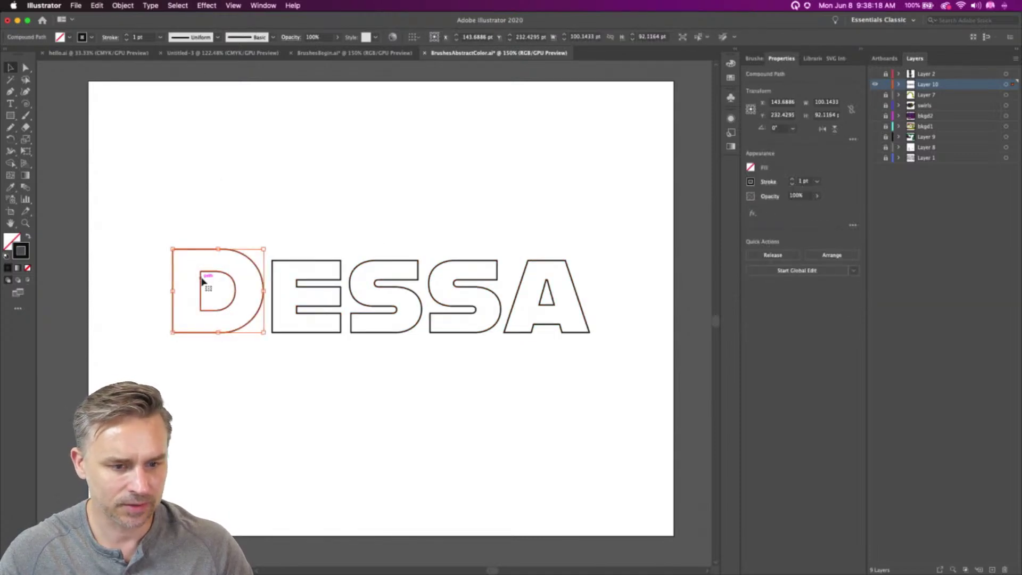
pyautogui.rightClick(202, 281)
pyautogui.click(234, 355)
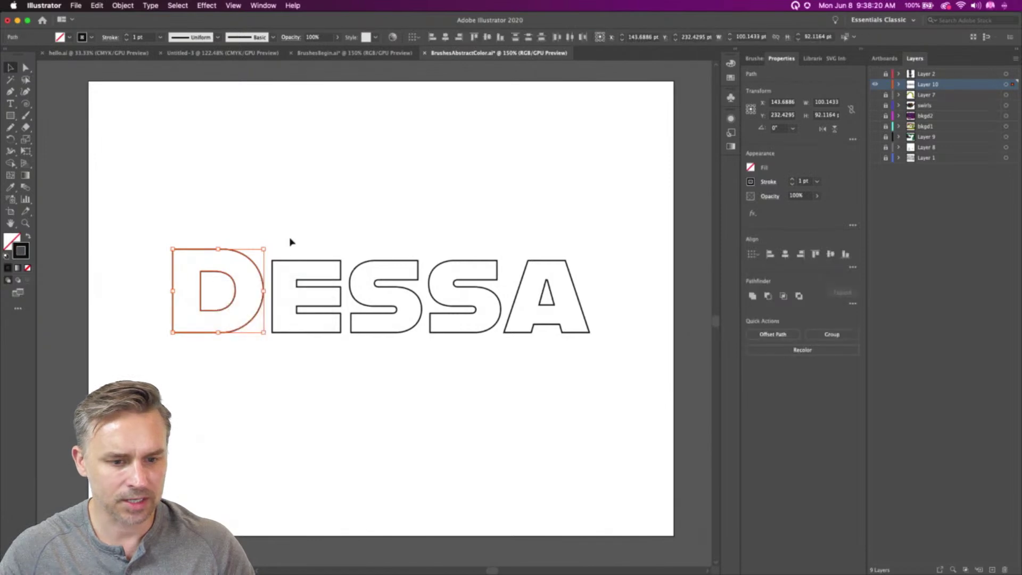
# Release the compound paths of the four letters following the D
pyautogui.click(290, 240)
pyautogui.click(298, 263)
pyautogui.click(392, 269)
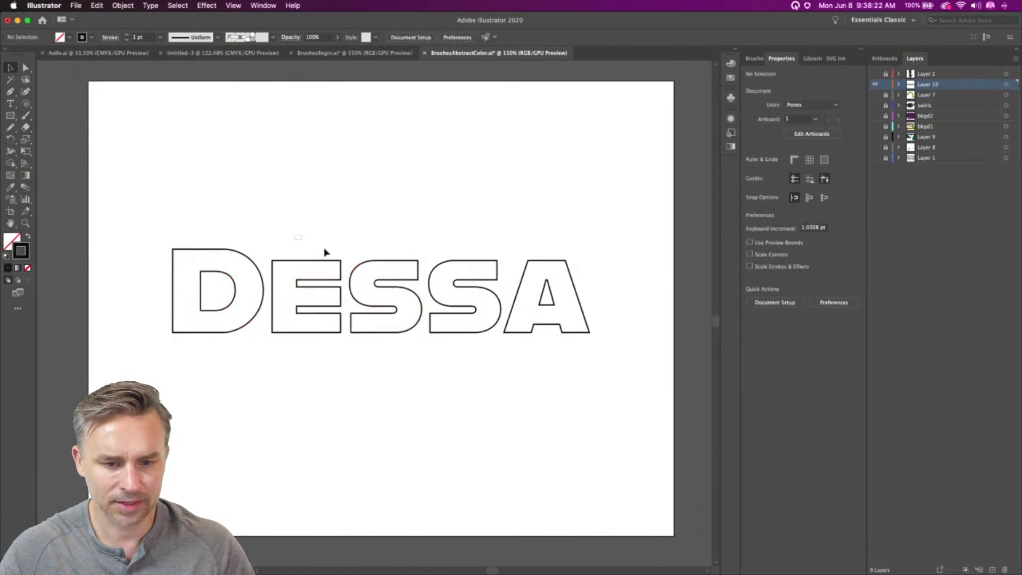
pyautogui.moveTo(304, 235); pyautogui.dragTo(586, 300)
pyautogui.rightClick(525, 294)
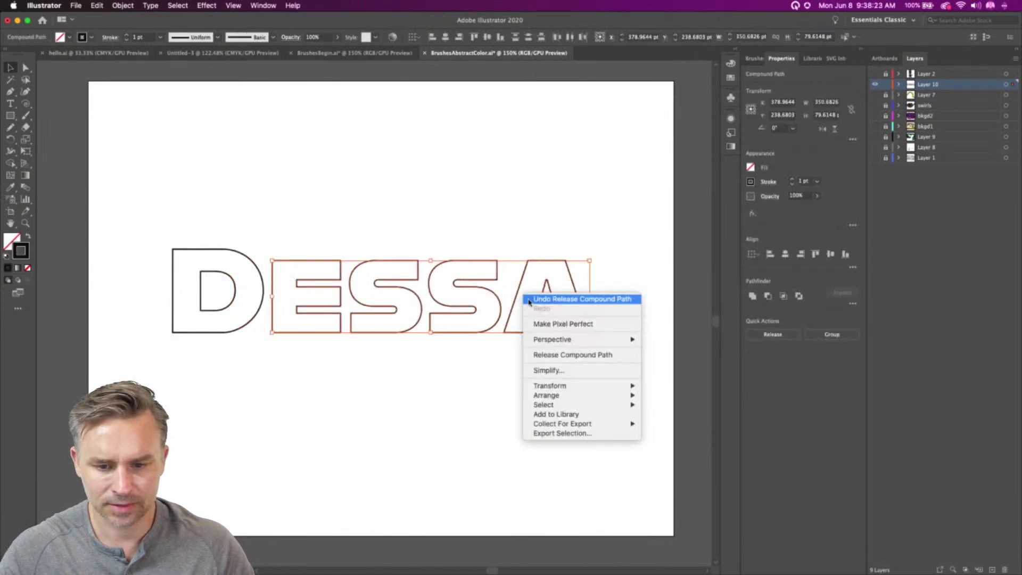
pyautogui.click(541, 353)
pyautogui.click(449, 169)
# Apply the sawtooth pattern brush to both outlines of the D and set their stroke colour to bright blue
pyautogui.moveTo(183, 202); pyautogui.dragTo(223, 351)
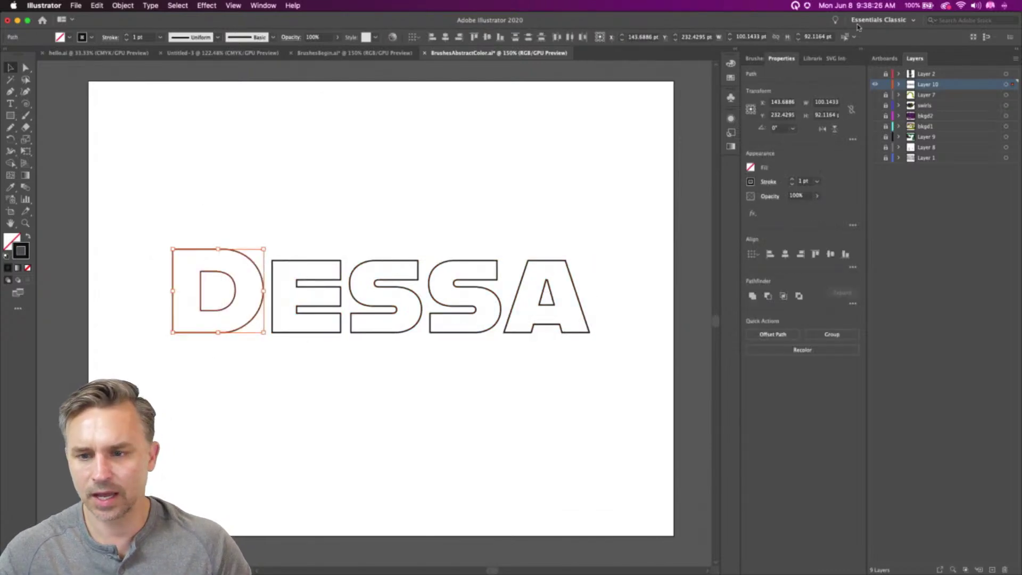
pyautogui.click(754, 58)
pyautogui.click(781, 487)
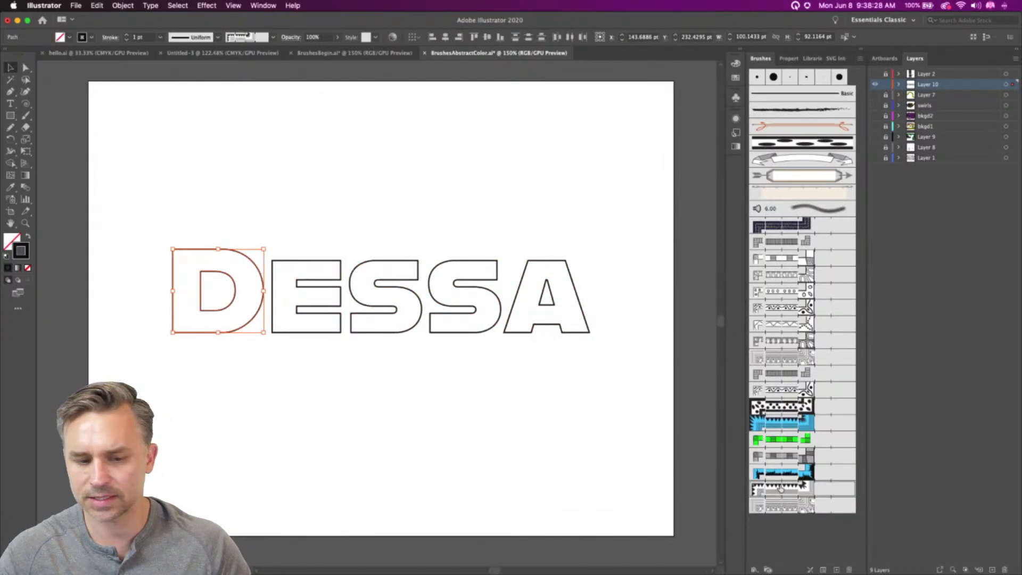
pyautogui.doubleClick(23, 249)
pyautogui.moveTo(239, 126); pyautogui.dragTo(271, 89)
pyautogui.moveTo(129, 107); pyautogui.dragTo(297, 91)
pyautogui.click(244, 102)
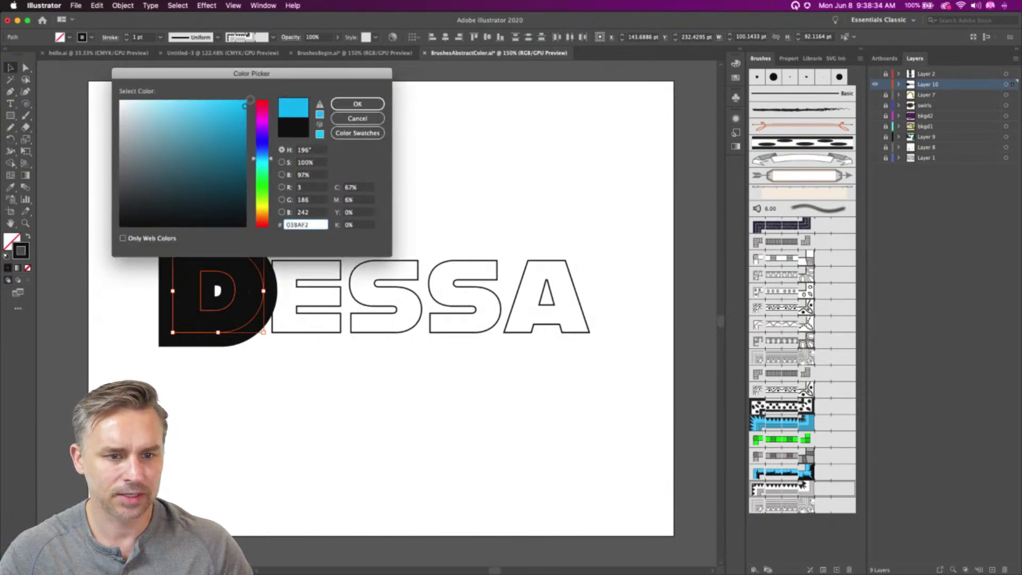
pyautogui.click(357, 104)
pyautogui.click(205, 213)
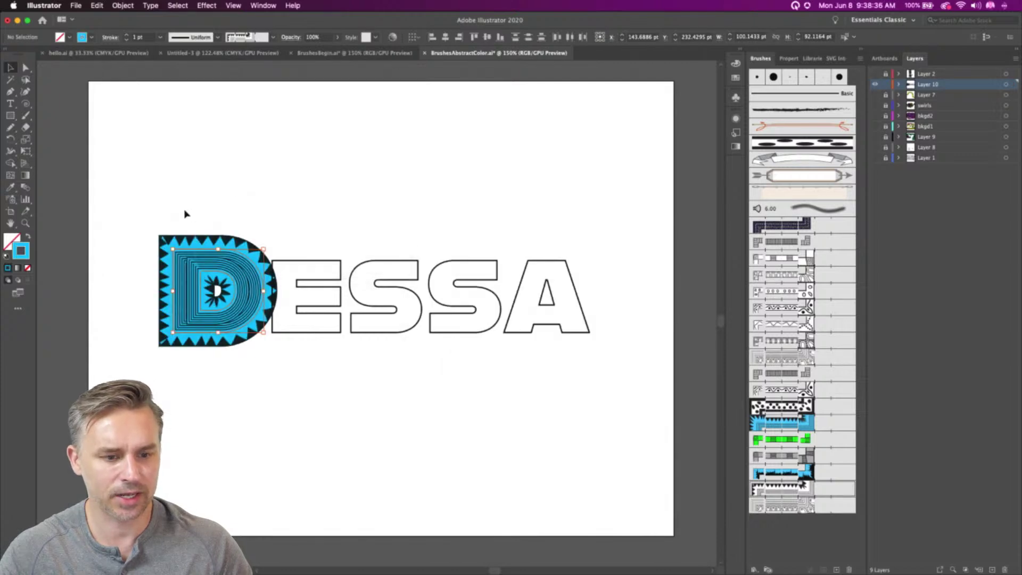
# Set the stroke of the four remaining letters to 00C3FF and apply the striped Pattern Brush 9 to them
pyautogui.moveTo(305, 206); pyautogui.dragTo(572, 410)
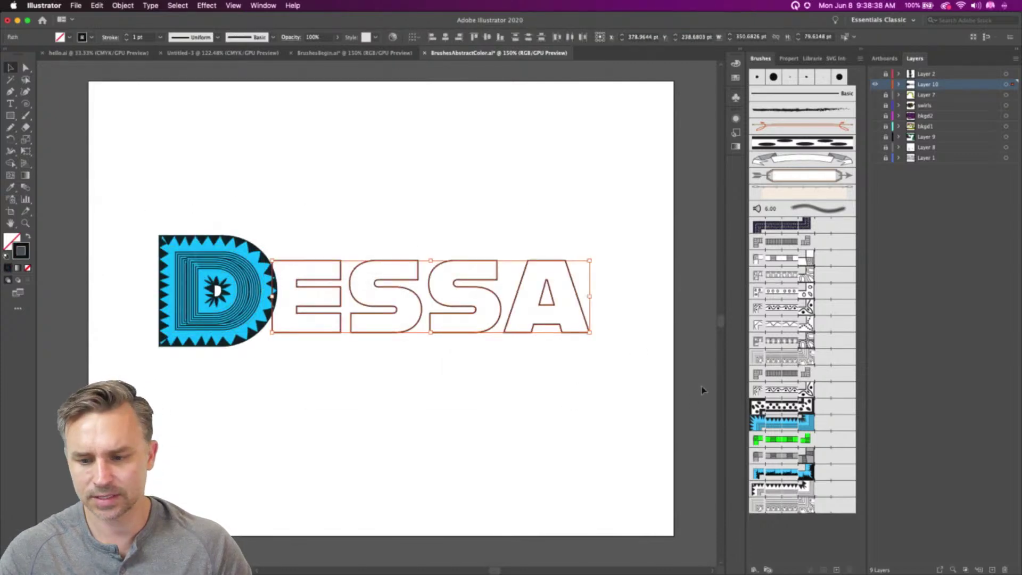
pyautogui.doubleClick(20, 249)
pyautogui.press('super+v')
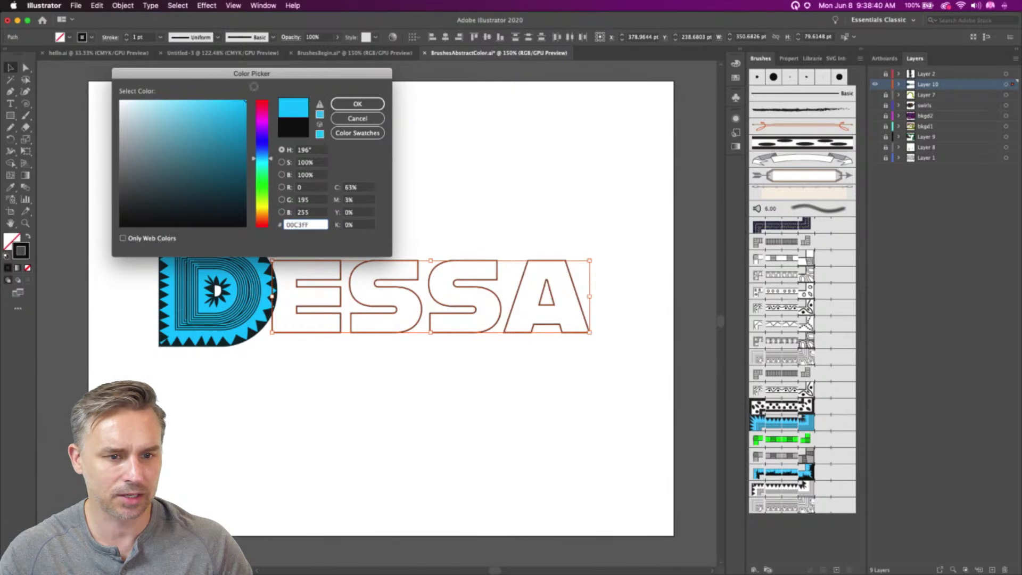
pyautogui.click(347, 104)
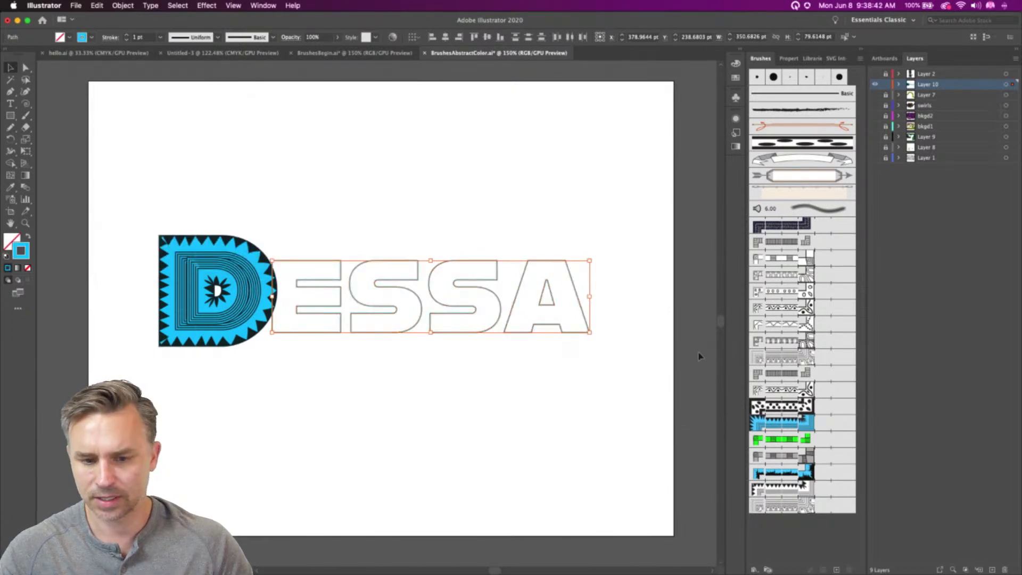
pyautogui.click(787, 372)
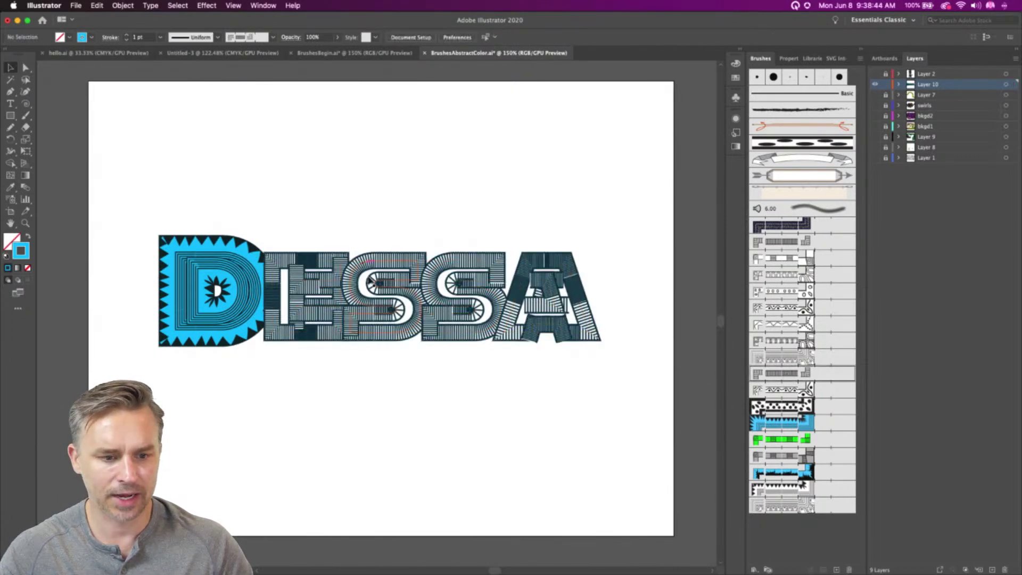
# Apply the small-circles pattern brush to the first S and Pattern Brush 2 to the second S
pyautogui.click(775, 291)
pyautogui.click(468, 283)
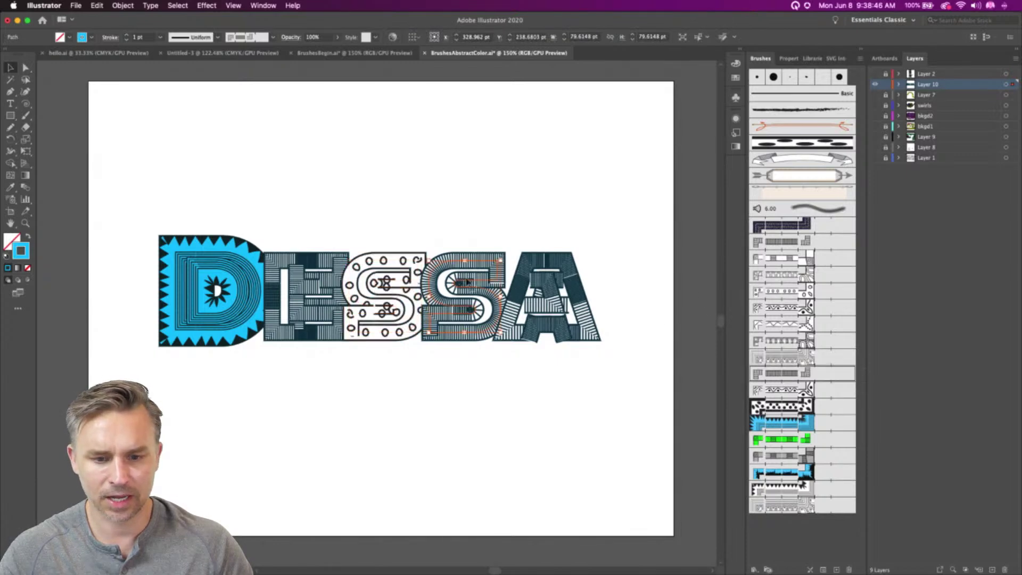
pyautogui.click(779, 258)
# Apply Pattern Brush 8 to the outer outline of the A and Pattern Brush 13 to the first S
pyautogui.click(558, 274)
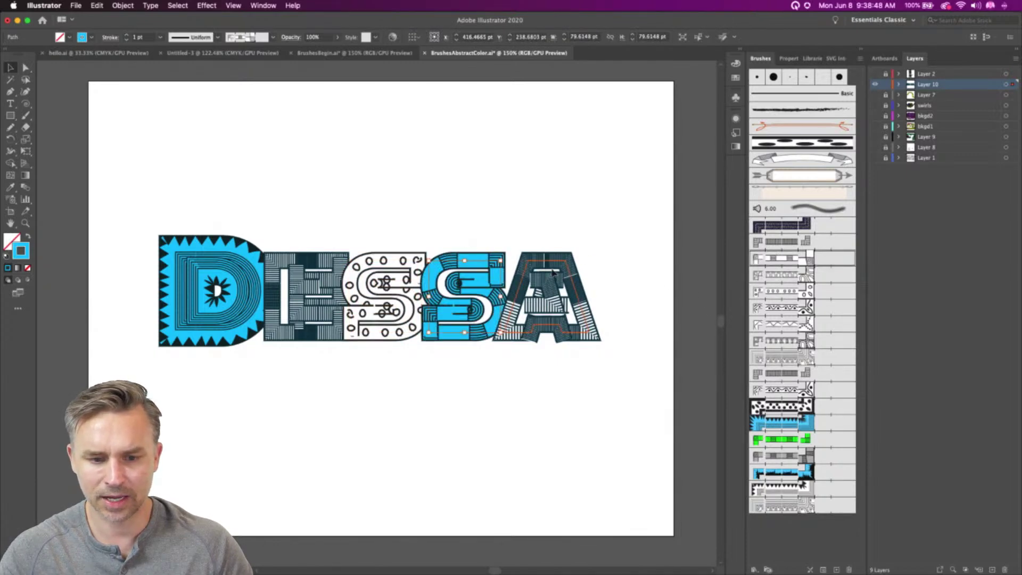
pyautogui.click(776, 357)
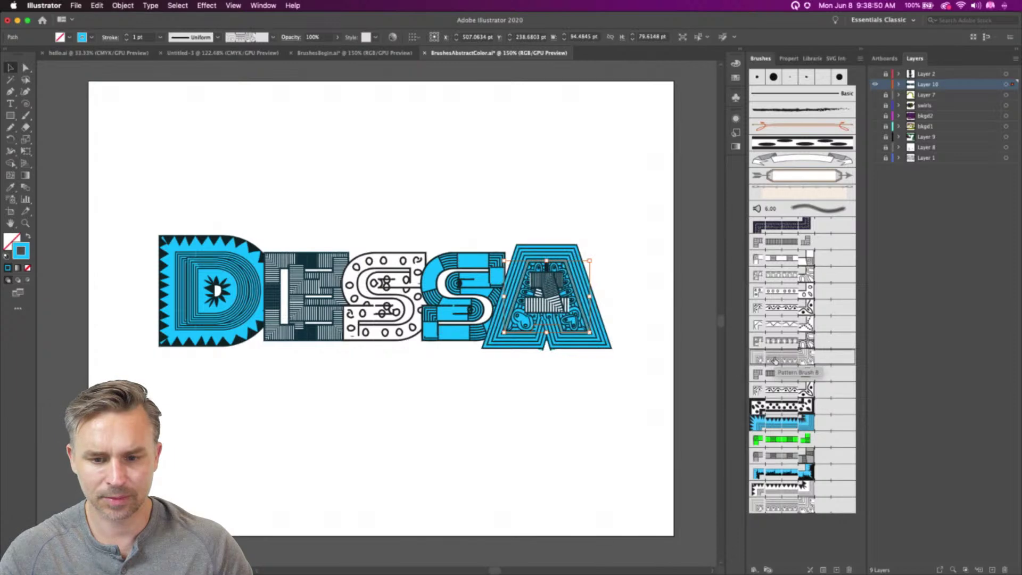
pyautogui.click(247, 191)
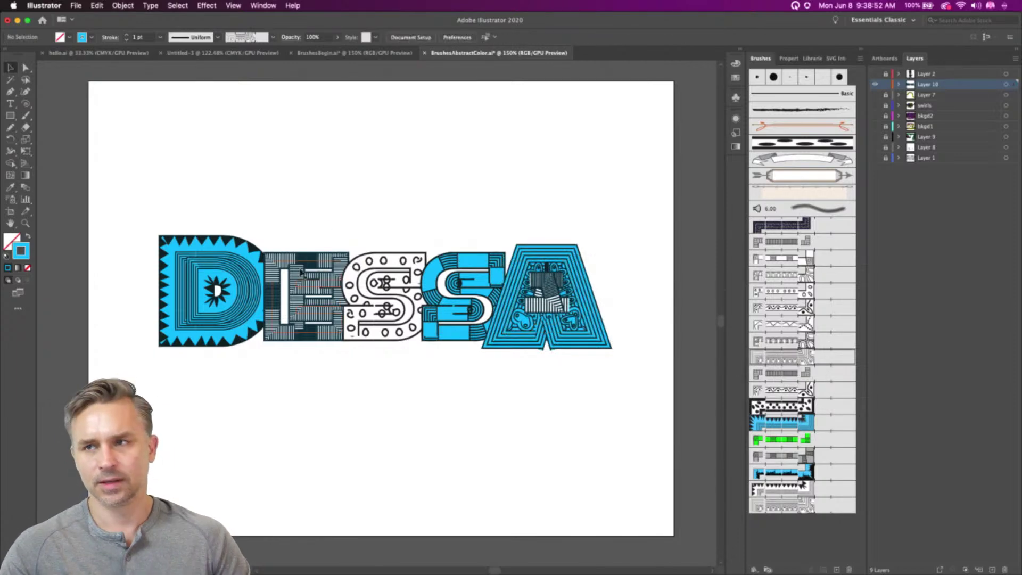
pyautogui.click(352, 294)
pyautogui.click(776, 439)
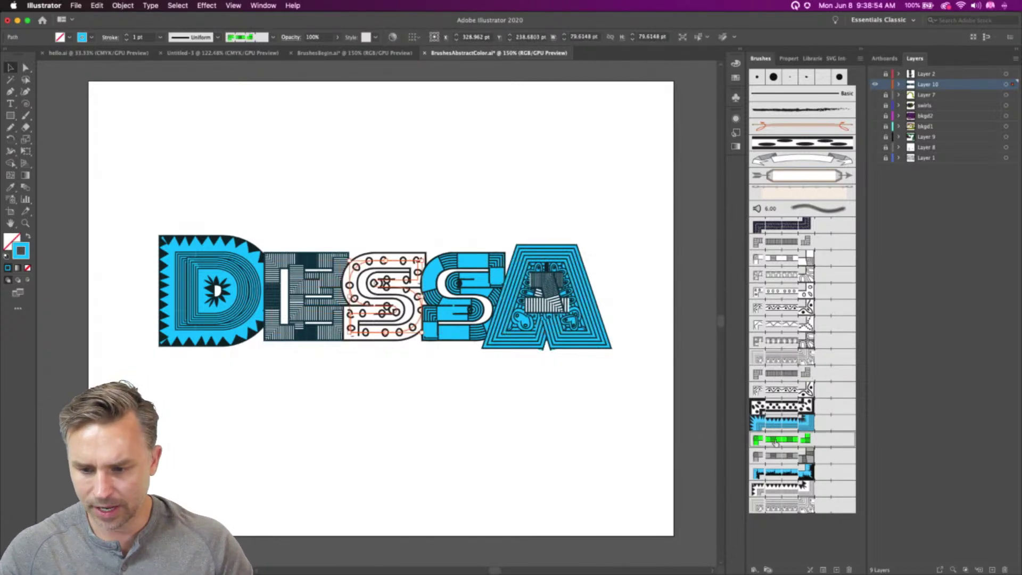
# Set the colorization method of Pattern Brush 9 to Hue Shift and apply the change to the existing strokes
pyautogui.click(316, 280)
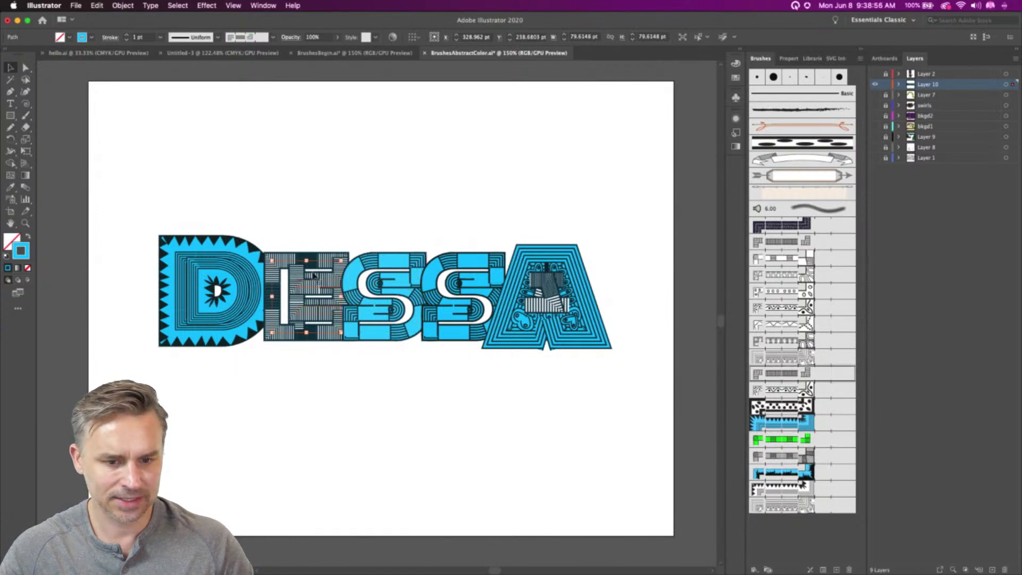
pyautogui.doubleClick(819, 373)
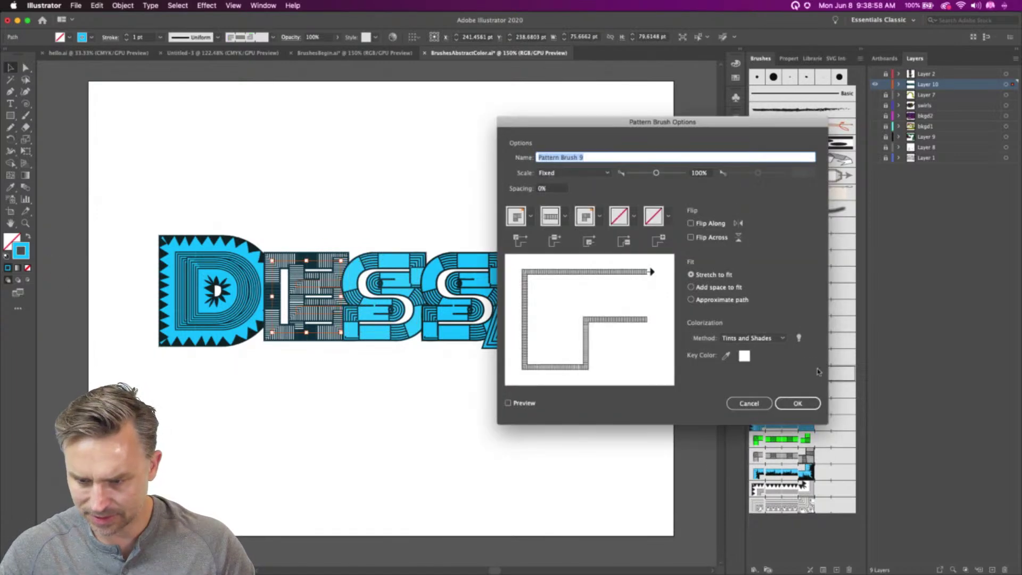
pyautogui.click(718, 339)
pyautogui.click(745, 381)
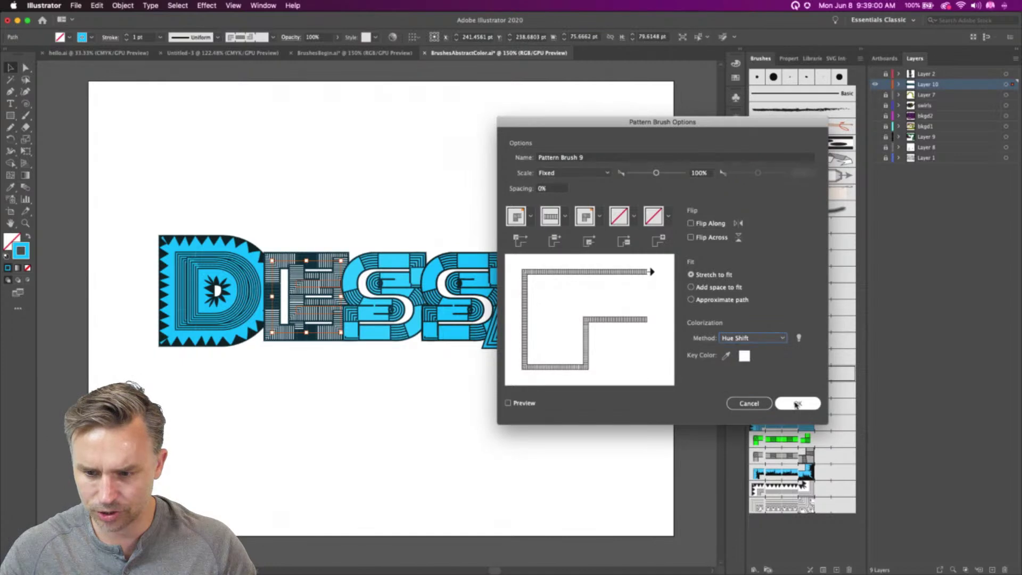
pyautogui.click(797, 405)
pyautogui.click(489, 311)
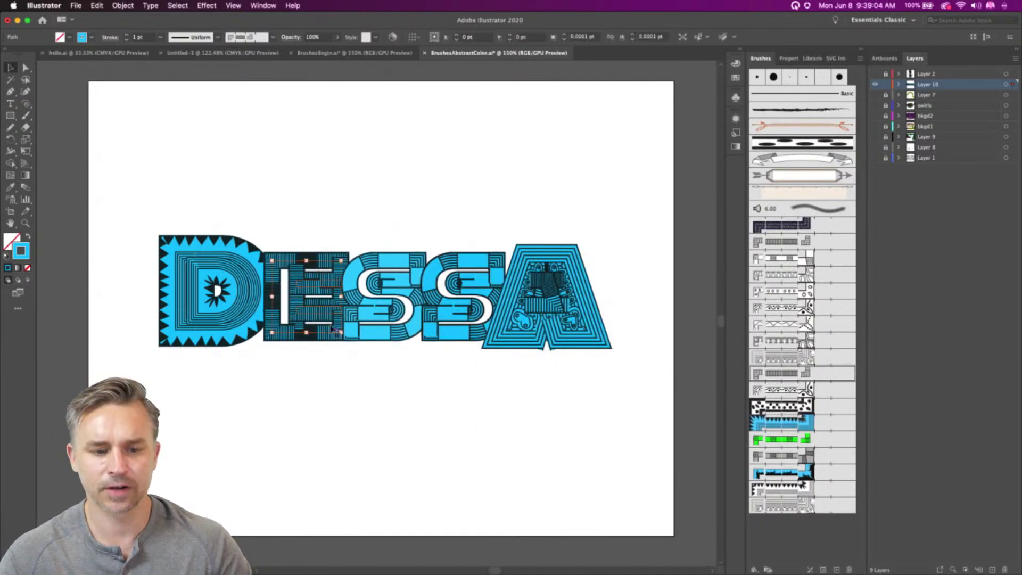
# Recolour the stroke of the E to magenta and the stroke of the first S to green using swatches
pyautogui.click(740, 51)
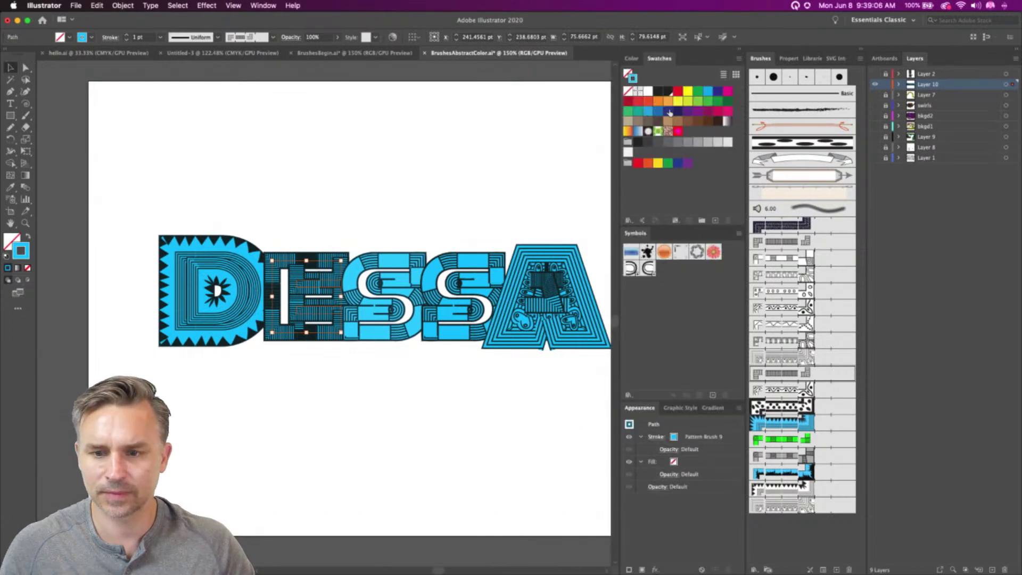
pyautogui.click(727, 96)
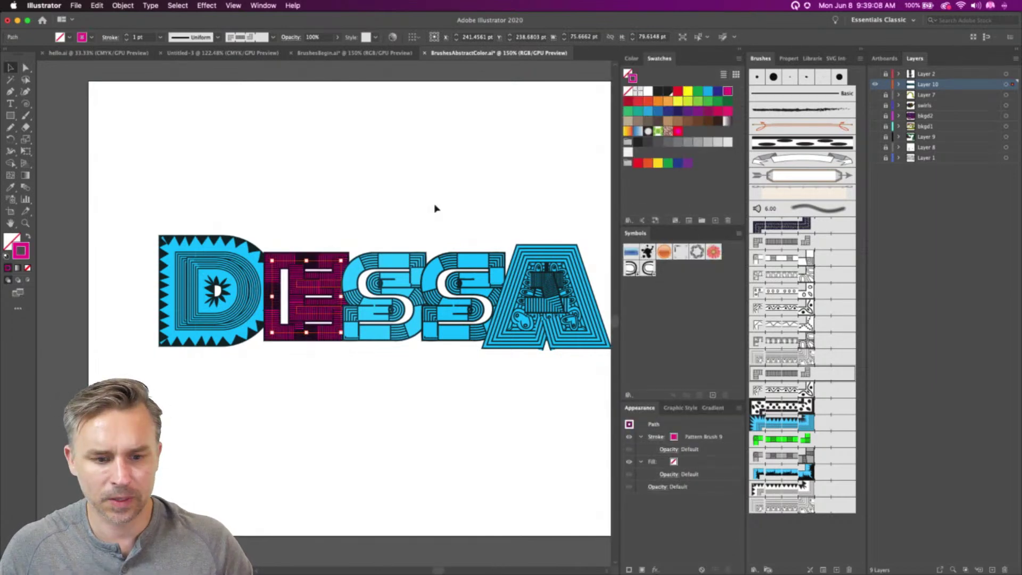
pyautogui.click(386, 338)
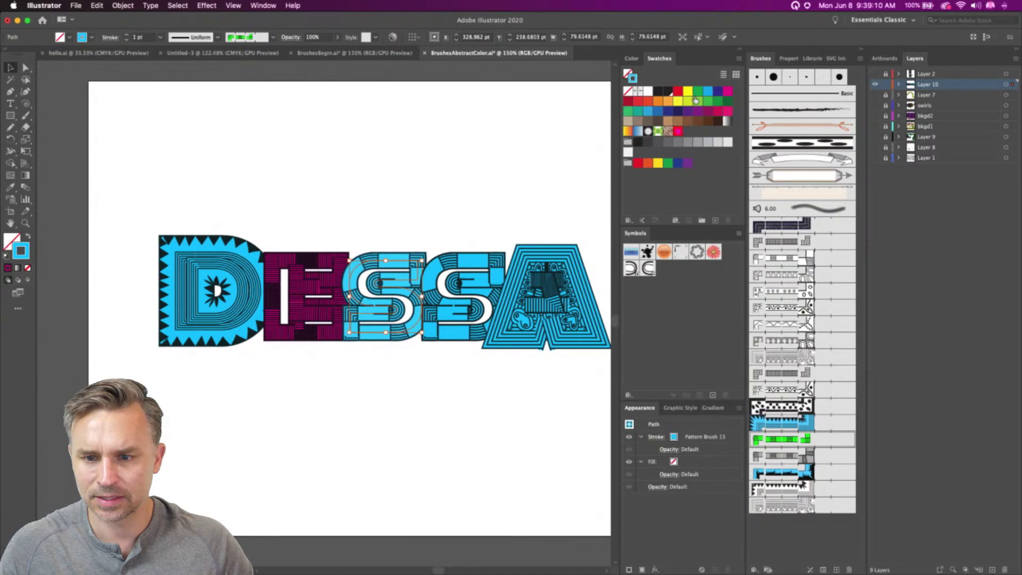
pyautogui.click(705, 102)
# Recolour the stroke of the second S to yellow and the inner triangle of the A to red
pyautogui.click(465, 262)
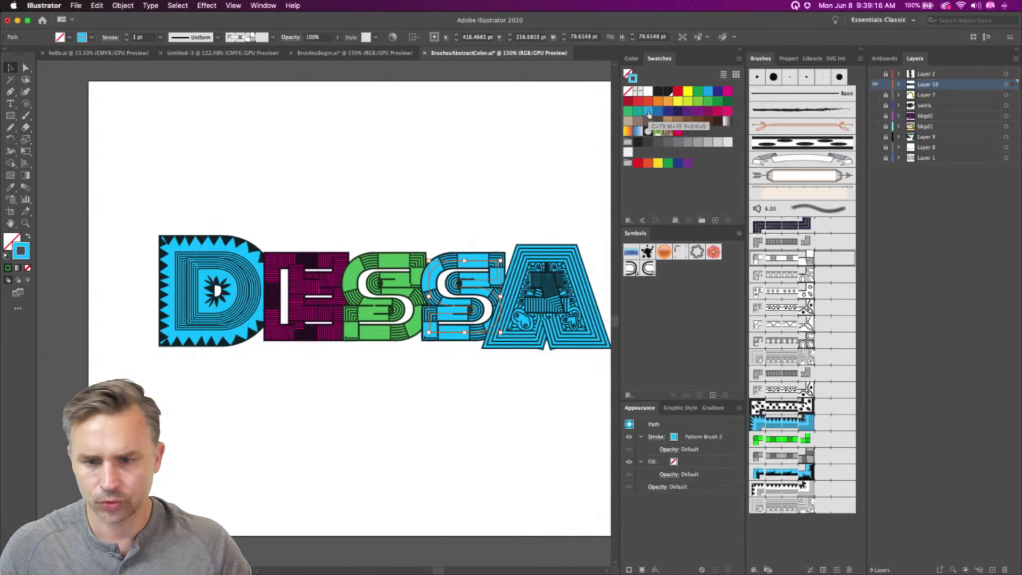
pyautogui.click(687, 93)
pyautogui.click(511, 158)
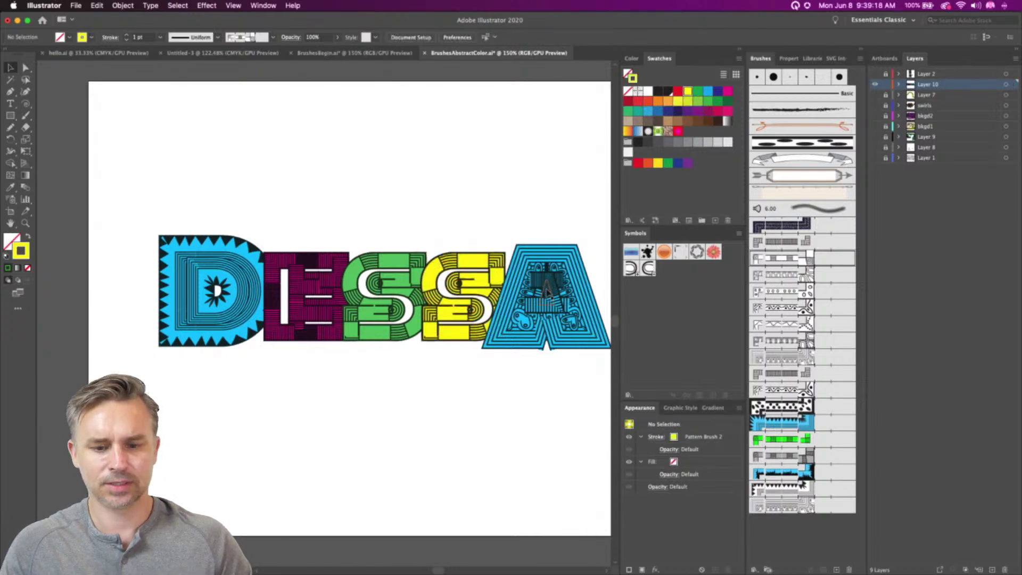
pyautogui.click(547, 290)
pyautogui.click(678, 91)
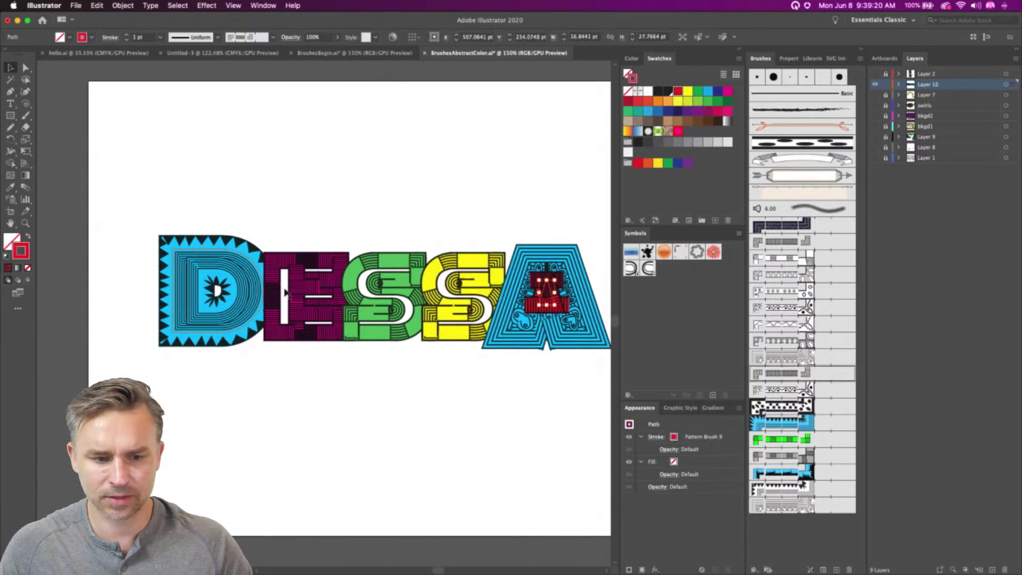
pyautogui.click(547, 292)
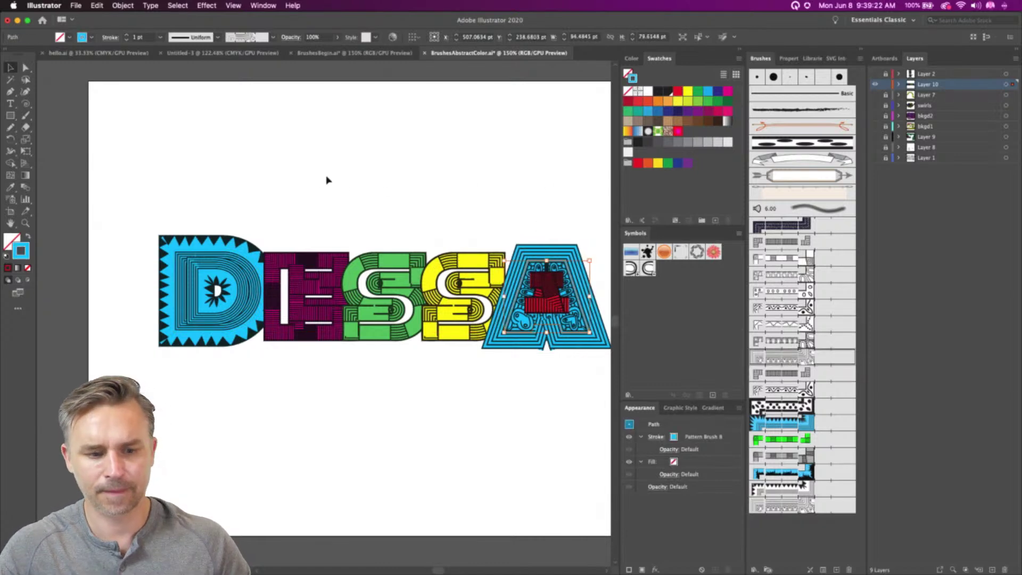
# Show Layer 7, swirls, bkgd2 and bkgd1 behind the lettering, and toggle Layer 10 off and on to compare
pyautogui.moveTo(137, 181); pyautogui.dragTo(595, 397)
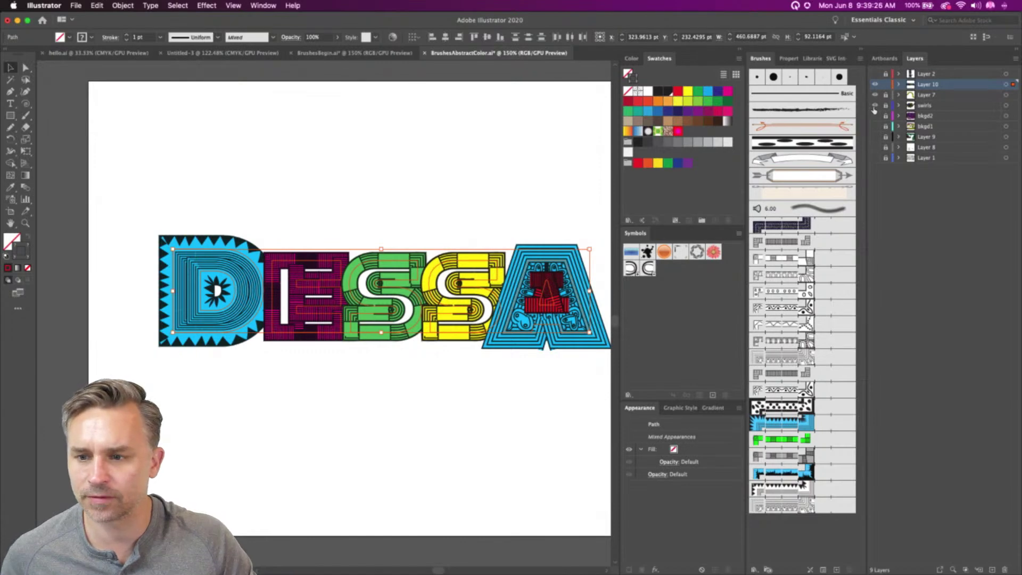
pyautogui.click(874, 127)
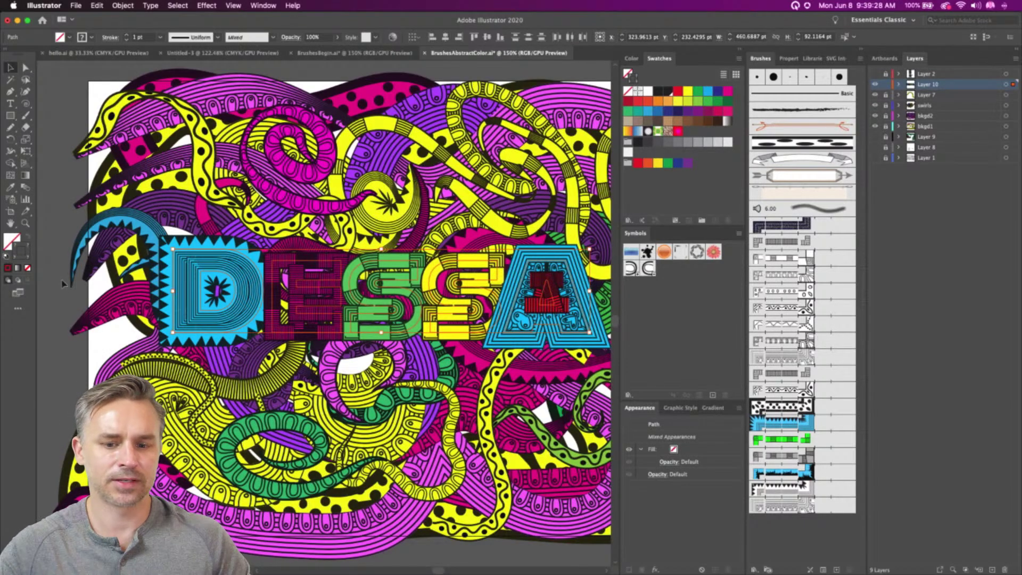
pyautogui.click(85, 346)
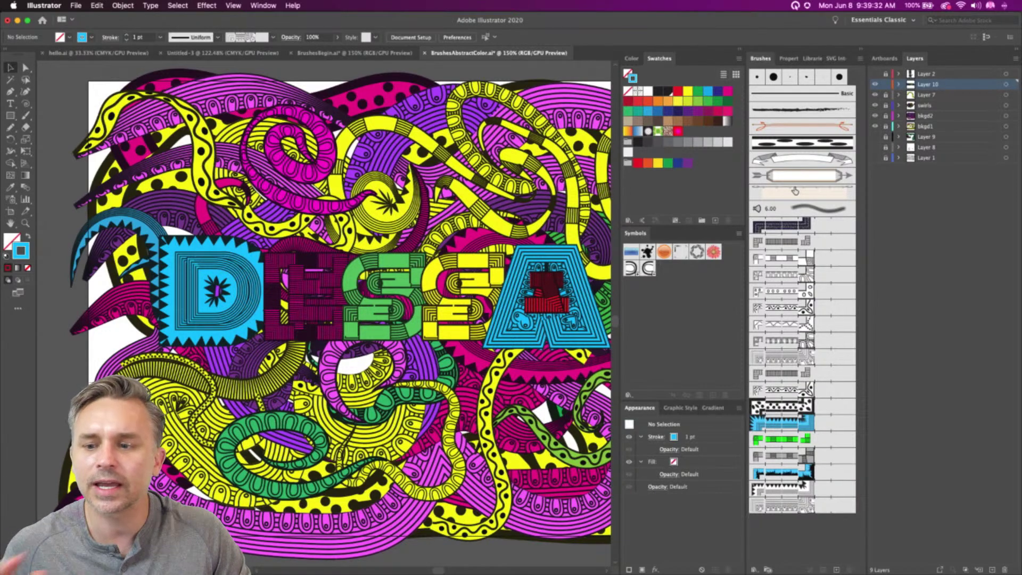
pyautogui.click(876, 85)
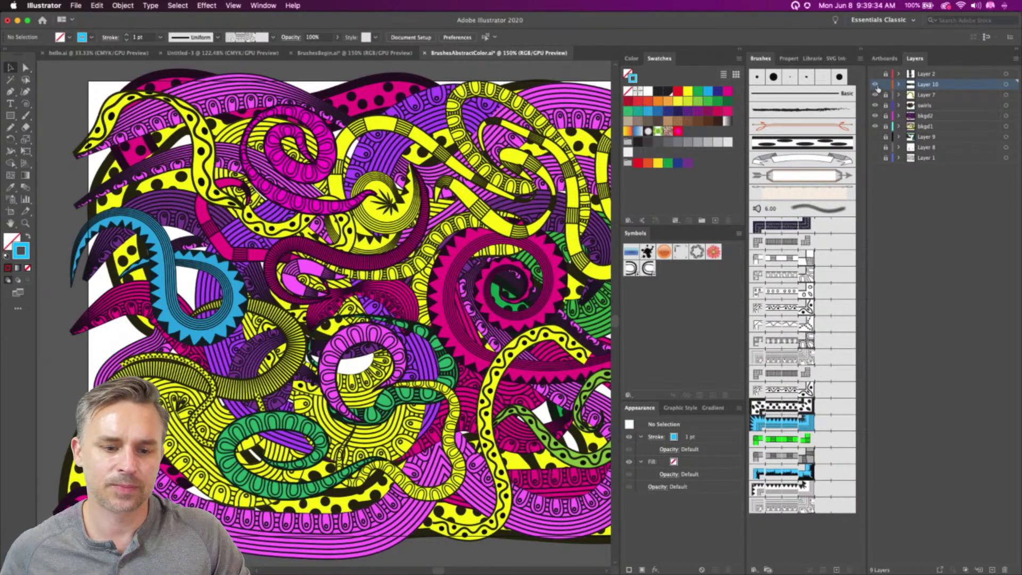
pyautogui.click(876, 85)
pyautogui.click(739, 50)
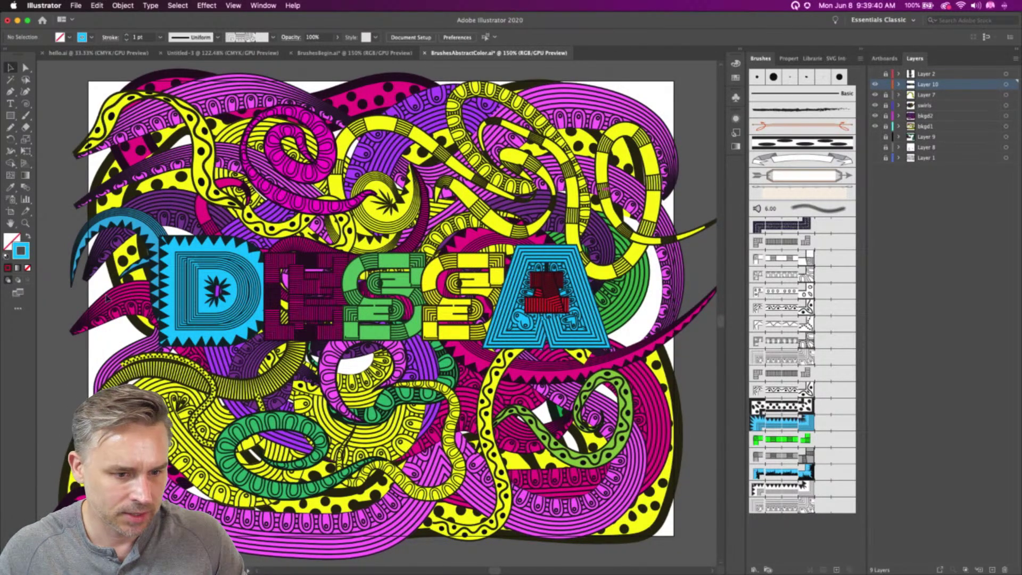
# Cut the D's outer outline with Scissors midway along its straight side and at its lower corner, and delete the segment between the cuts
pyautogui.click(184, 325)
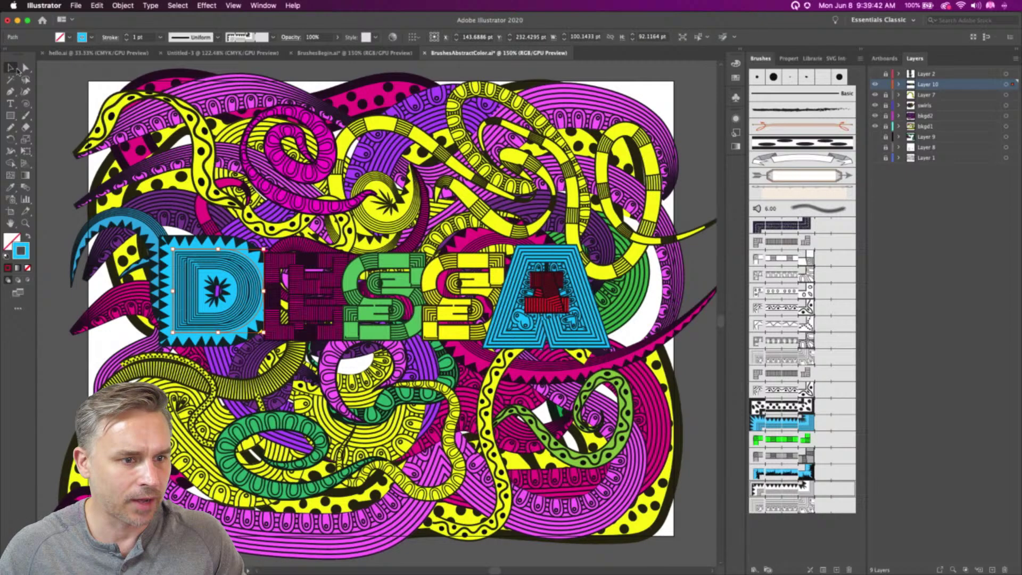
pyautogui.click(25, 67)
pyautogui.click(173, 332)
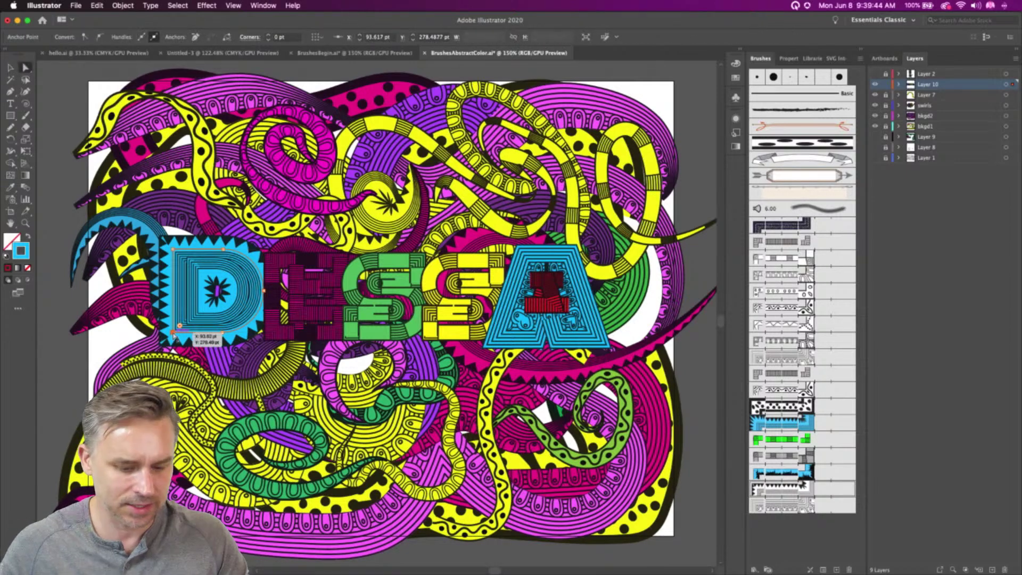
pyautogui.press('super+equal')
pyautogui.press('super+equal')
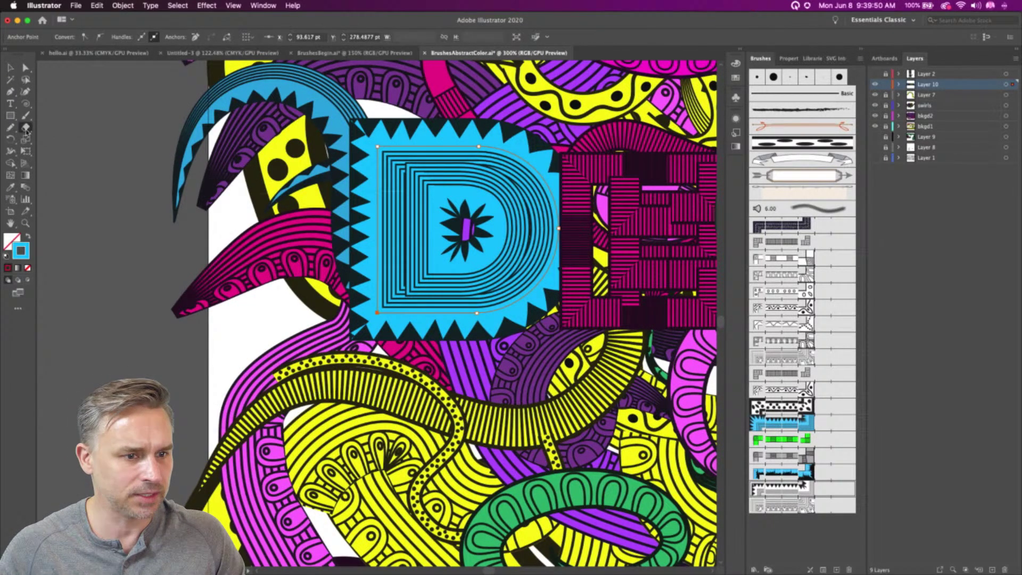
pyautogui.moveTo(25, 127); pyautogui.dragTo(70, 136)
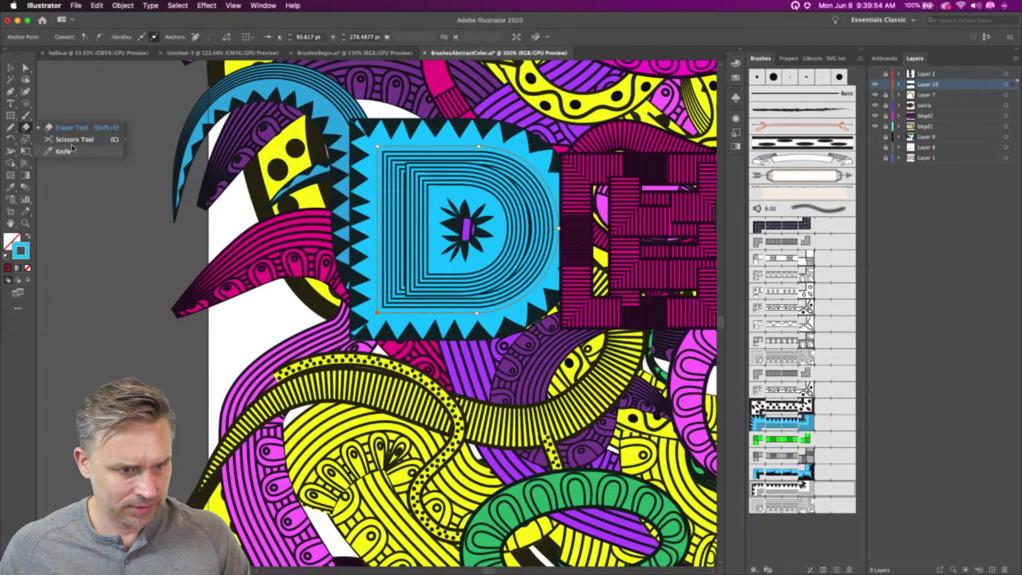
pyautogui.click(75, 139)
pyautogui.click(378, 243)
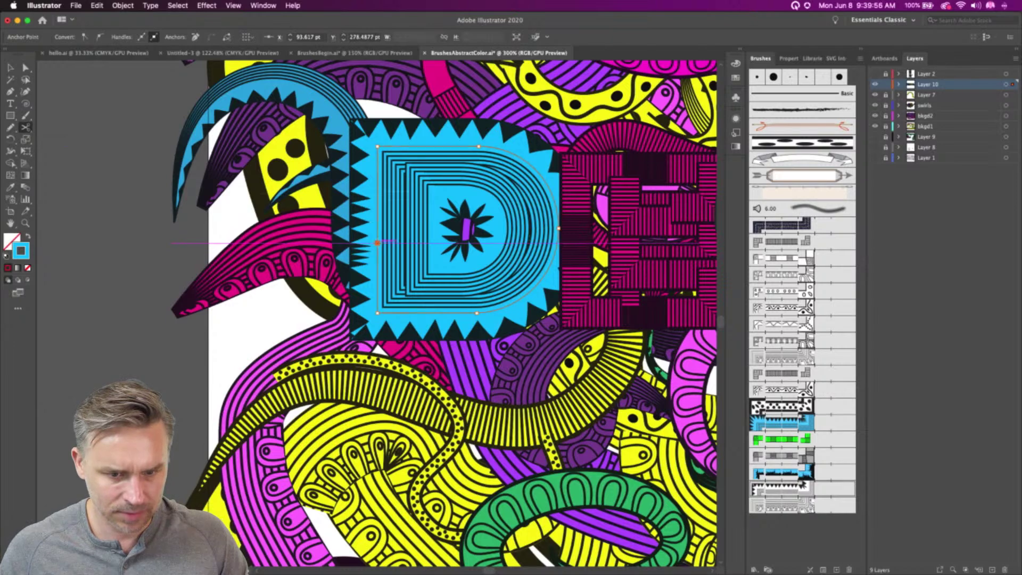
pyautogui.click(377, 313)
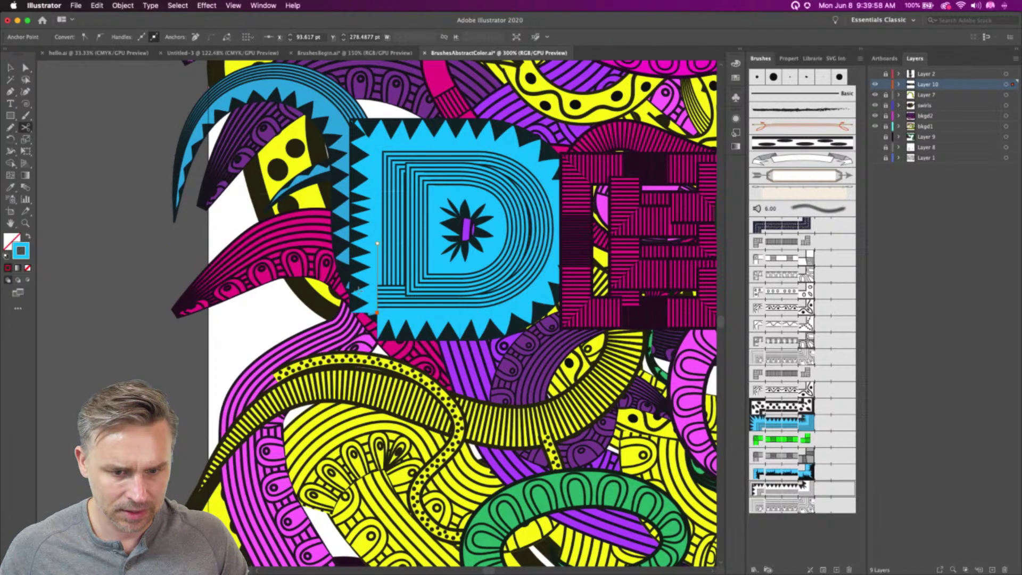
pyautogui.click(25, 68)
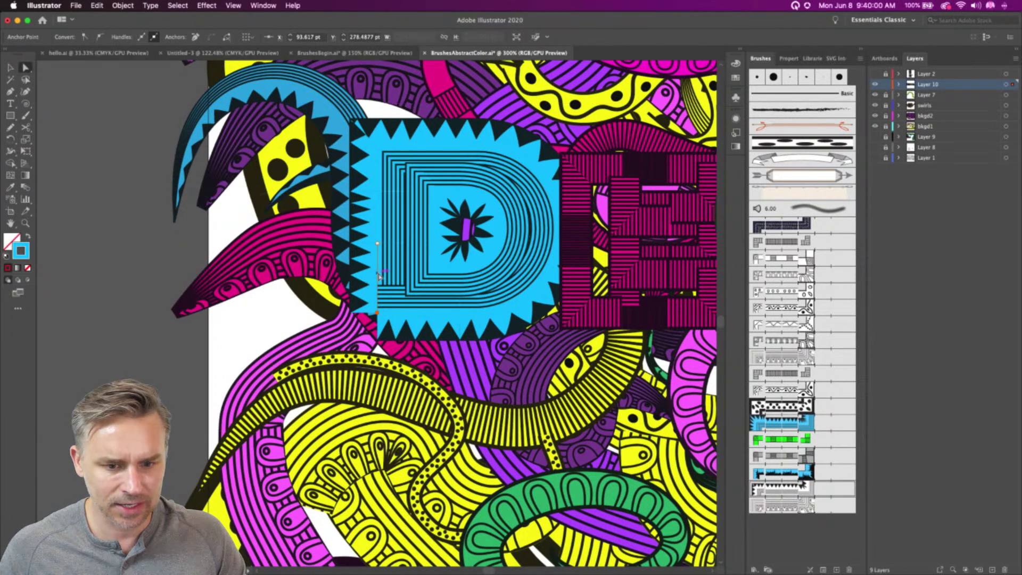
pyautogui.press('Delete')
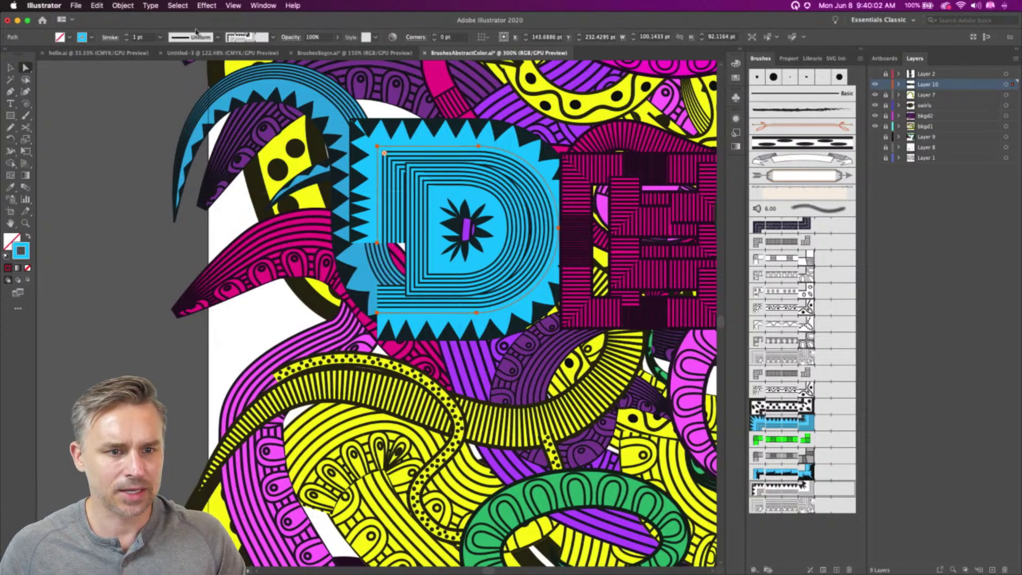
# Apply the lens-shaped variable width profile to the D's open outline and deselect it
pyautogui.click(218, 37)
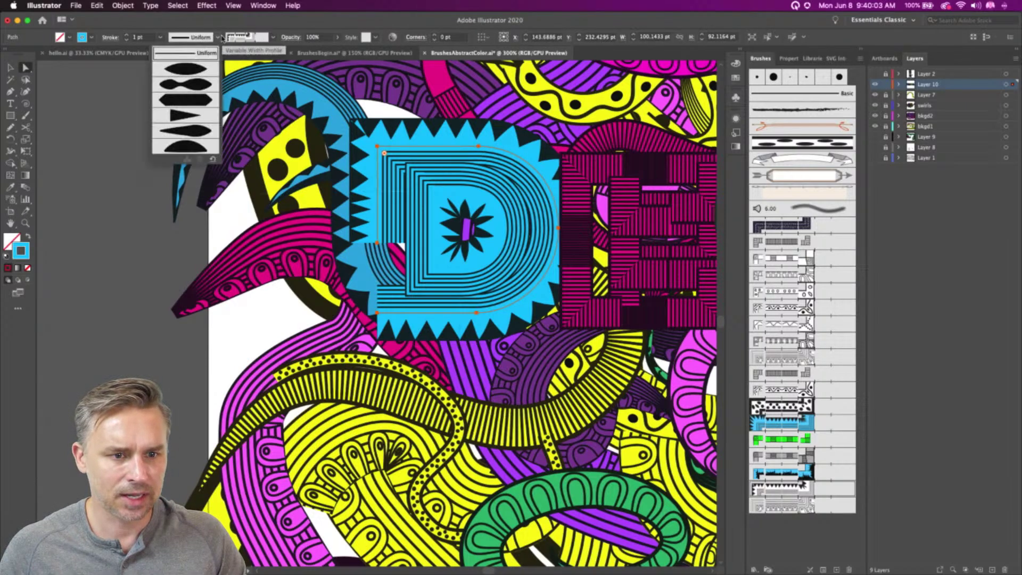
pyautogui.click(192, 70)
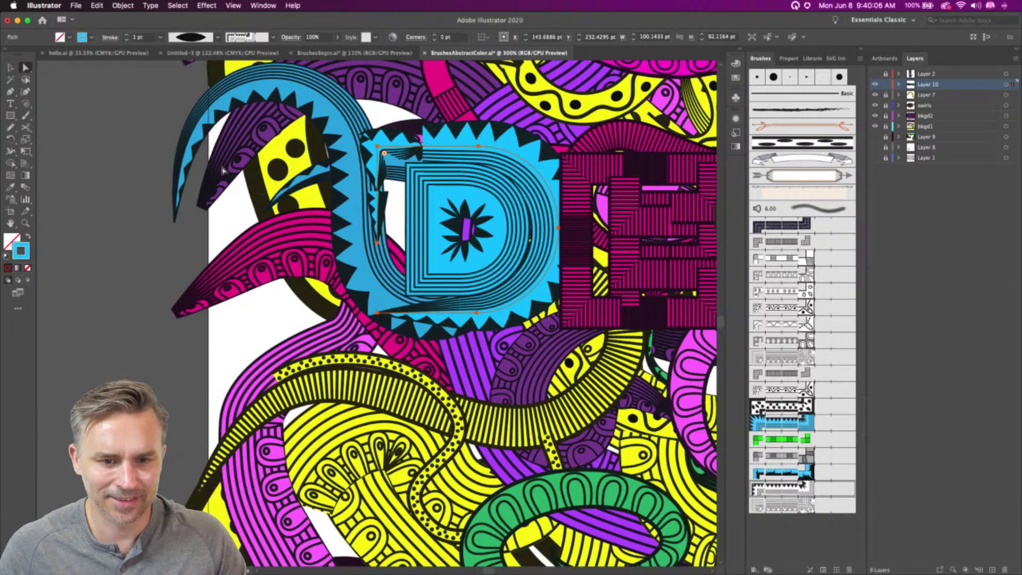
pyautogui.click(10, 67)
pyautogui.click(149, 264)
# Split the green S's path with Scissors at its upper end and on its lower curve, and deselect it
pyautogui.hscroll(10, 147, 266)
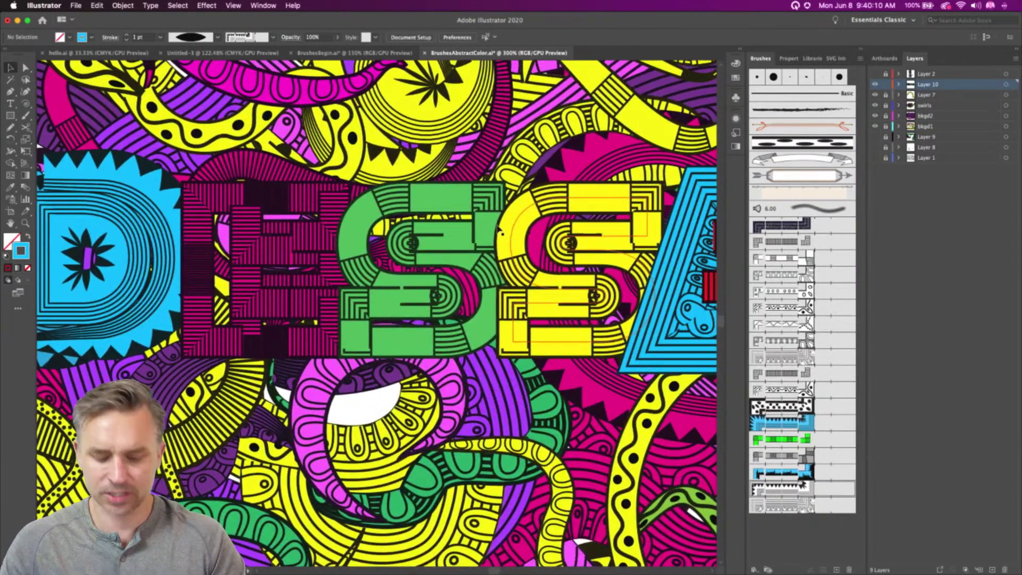
pyautogui.click(382, 213)
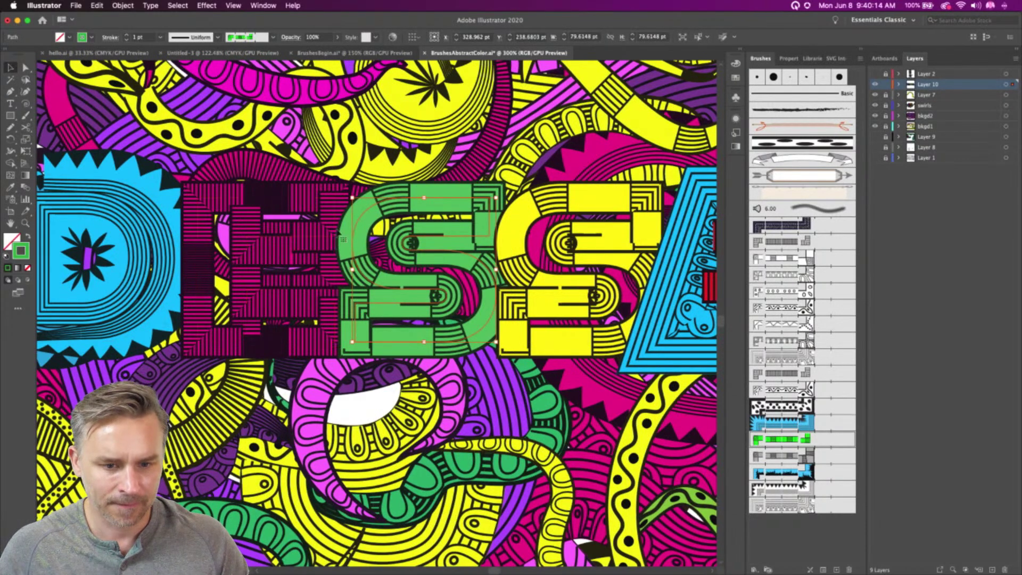
pyautogui.click(26, 128)
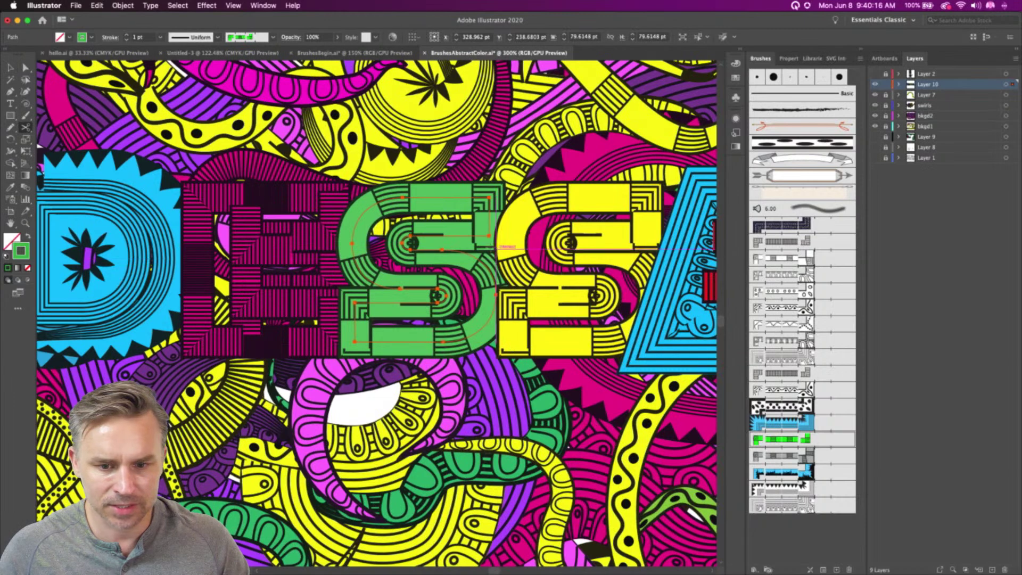
pyautogui.click(489, 234)
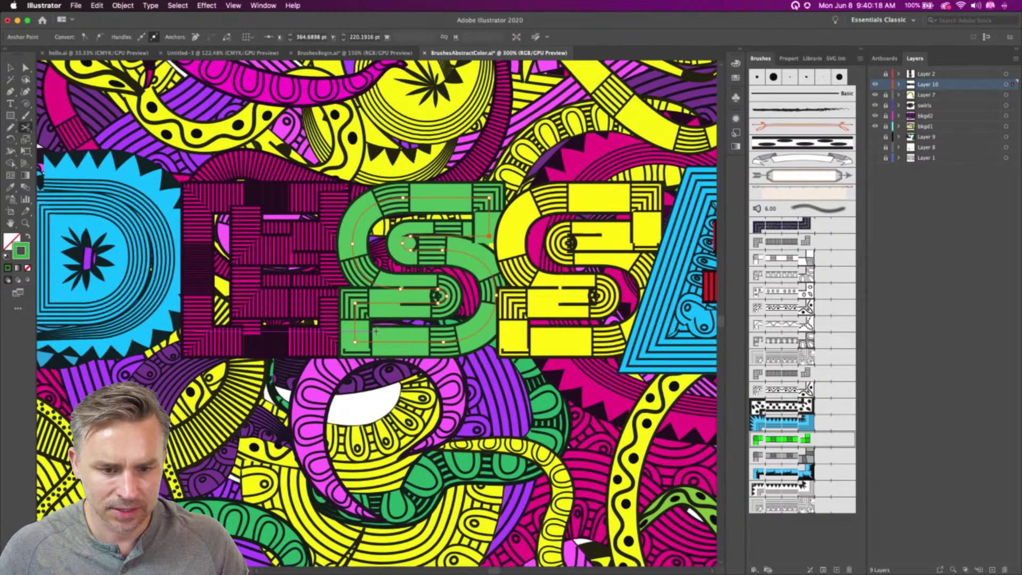
pyautogui.click(443, 341)
pyautogui.click(26, 68)
pyautogui.click(456, 469)
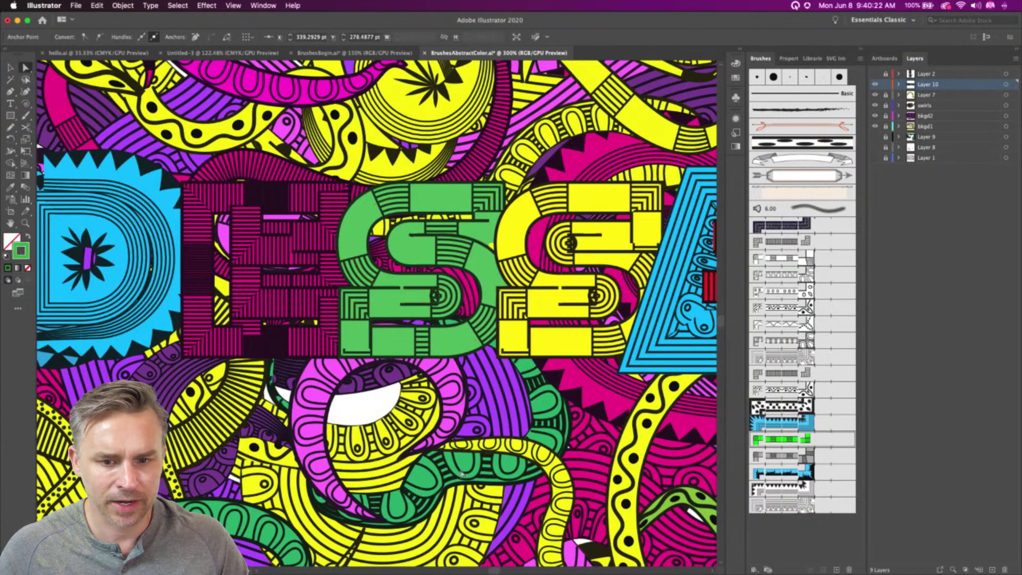
# Apply the lens-shaped variable width profile to both separated pieces of the green S
pyautogui.click(441, 250)
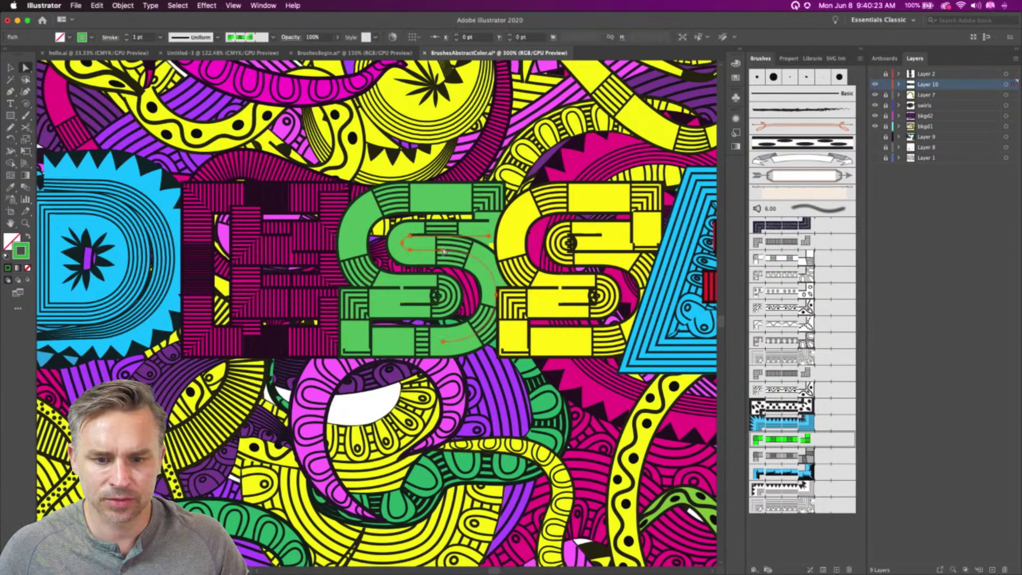
pyautogui.click(217, 38)
pyautogui.click(186, 68)
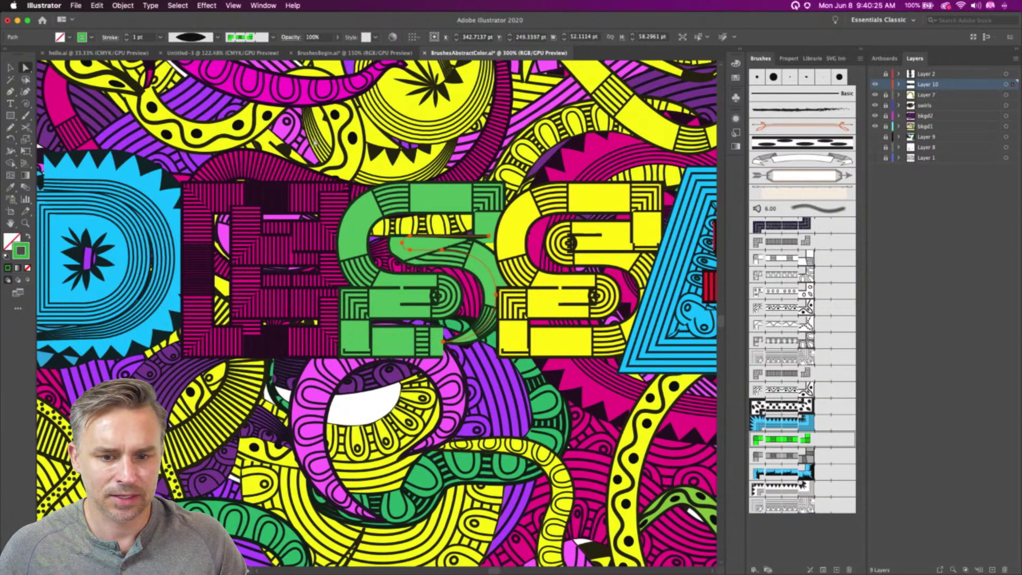
pyautogui.click(379, 199)
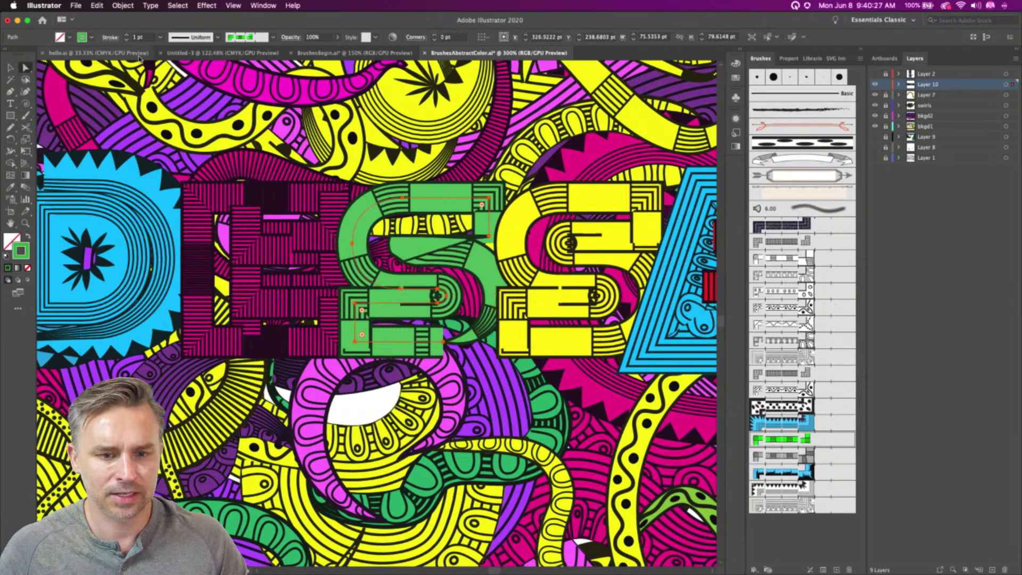
pyautogui.click(218, 37)
pyautogui.click(204, 70)
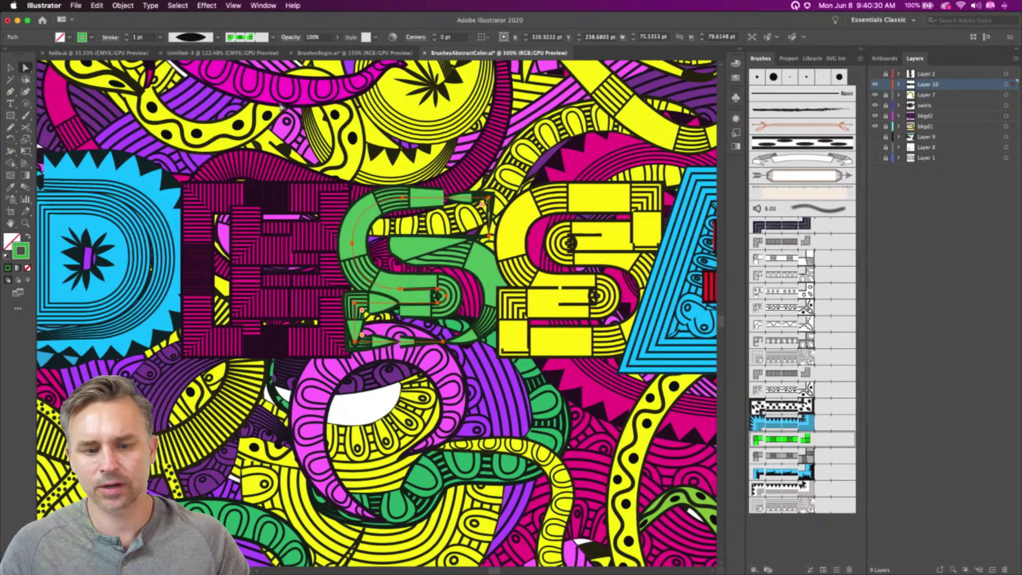
pyautogui.press('super+minus')
pyautogui.press('super+minus')
pyautogui.moveTo(347, 336); pyautogui.dragTo(394, 330)
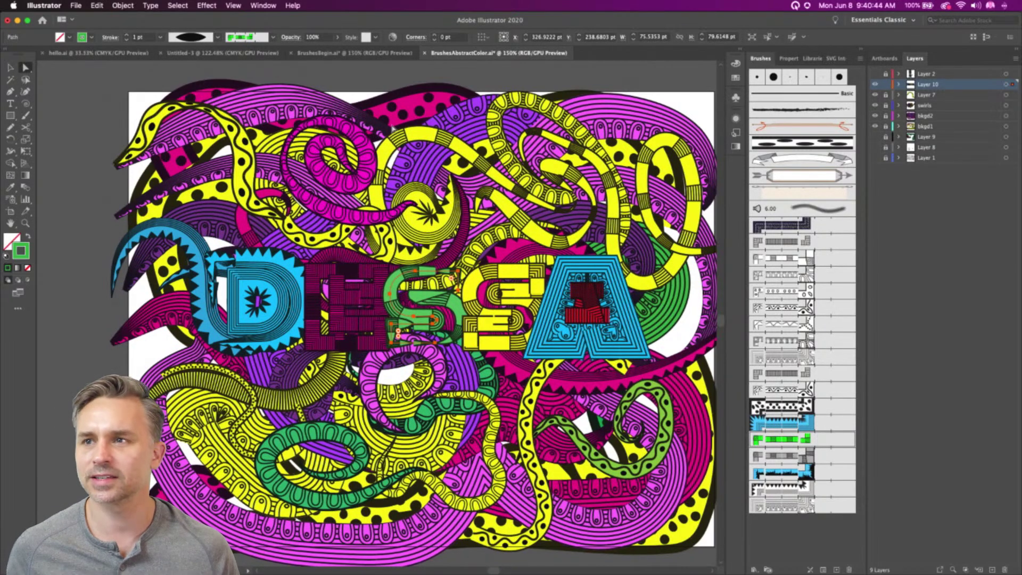
# Cut the A's outer path with Scissors low on its left slanted side and remove the segment up to the upper corner
pyautogui.click(589, 271)
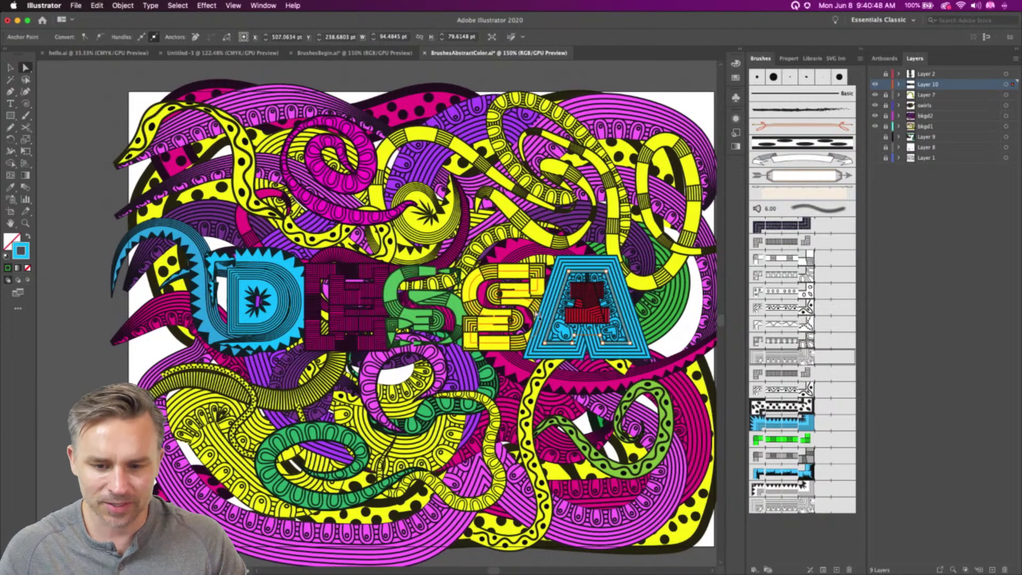
pyautogui.click(25, 127)
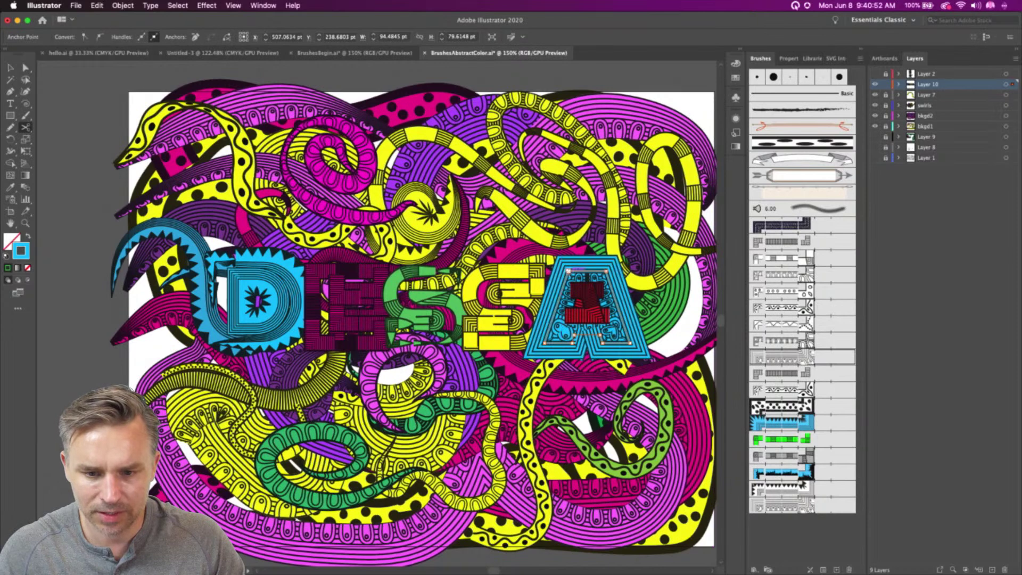
pyautogui.click(550, 326)
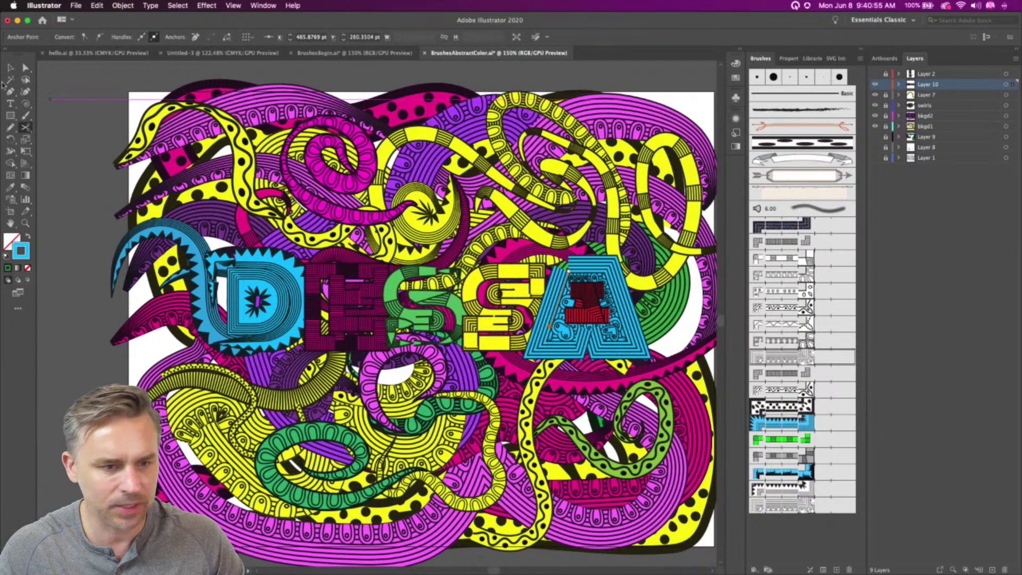
pyautogui.click(25, 68)
pyautogui.click(556, 314)
pyautogui.click(555, 322)
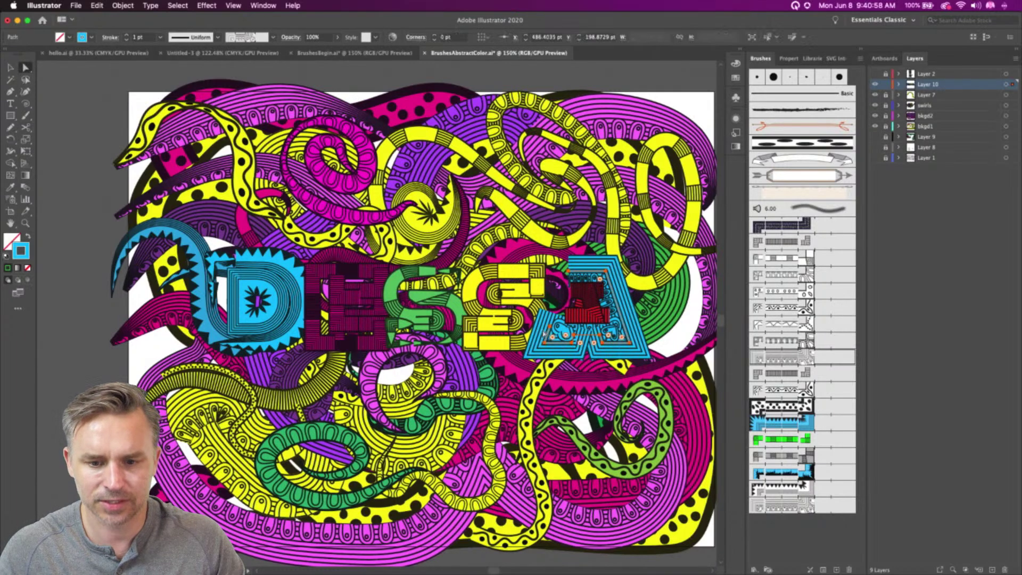
# Try the lens-shaped variable width profile on the A's remaining path and undo it
pyautogui.click(211, 39)
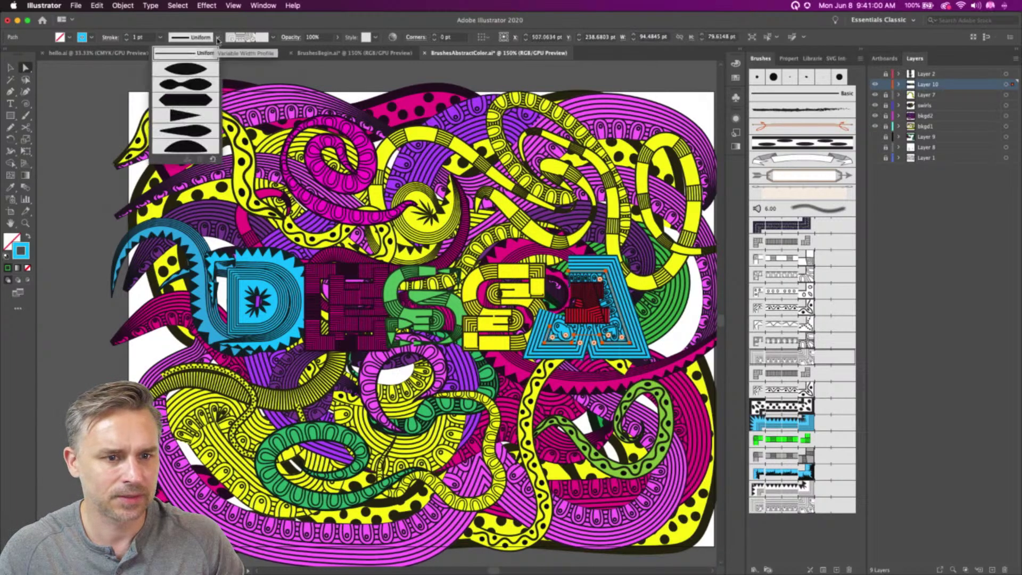
pyautogui.click(190, 72)
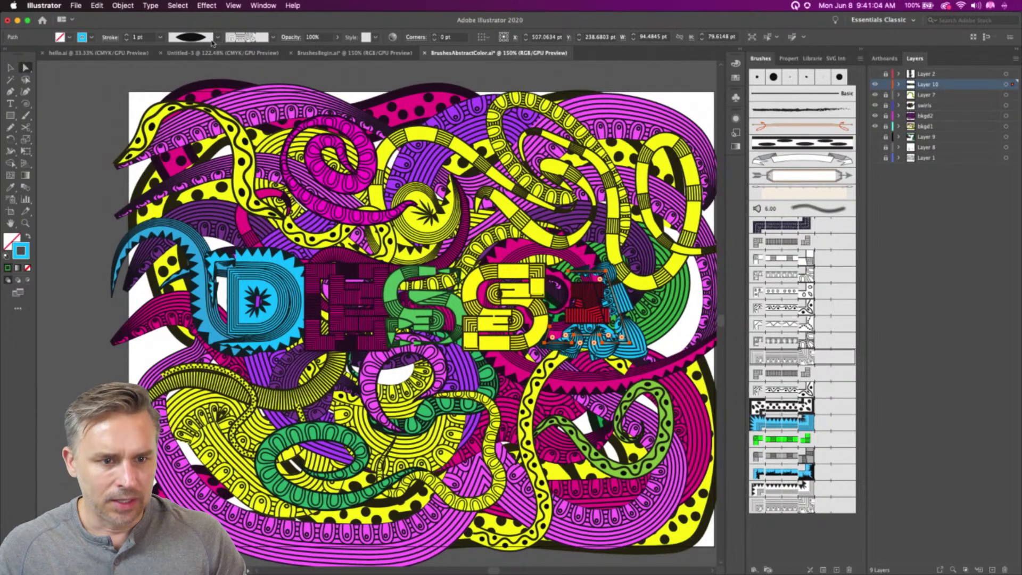
pyautogui.press('super+z')
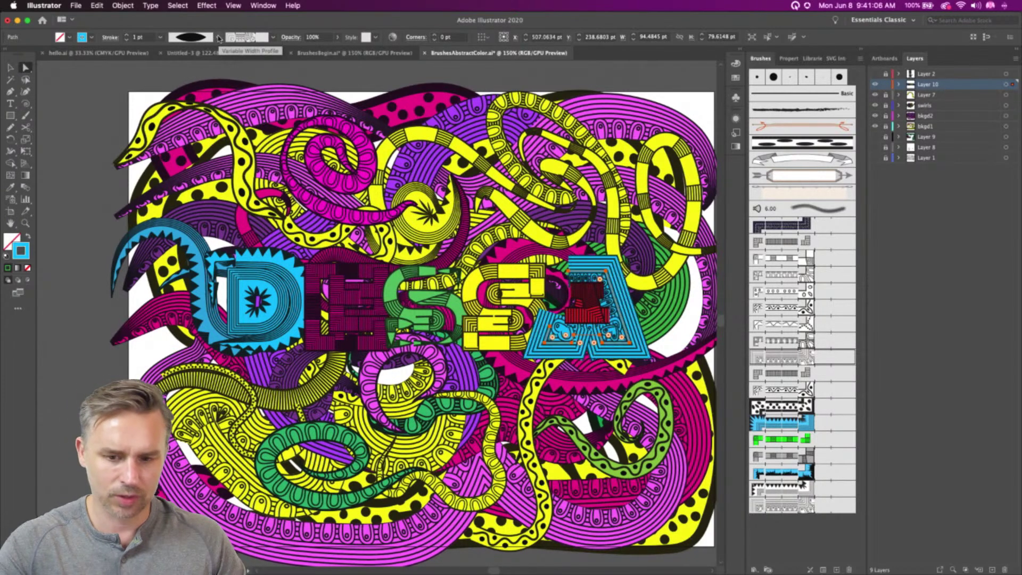
# Unlock Layer 7, swirls, bkgd2 and bkgd1, and select and copy all the visible artwork
pyautogui.click(10, 68)
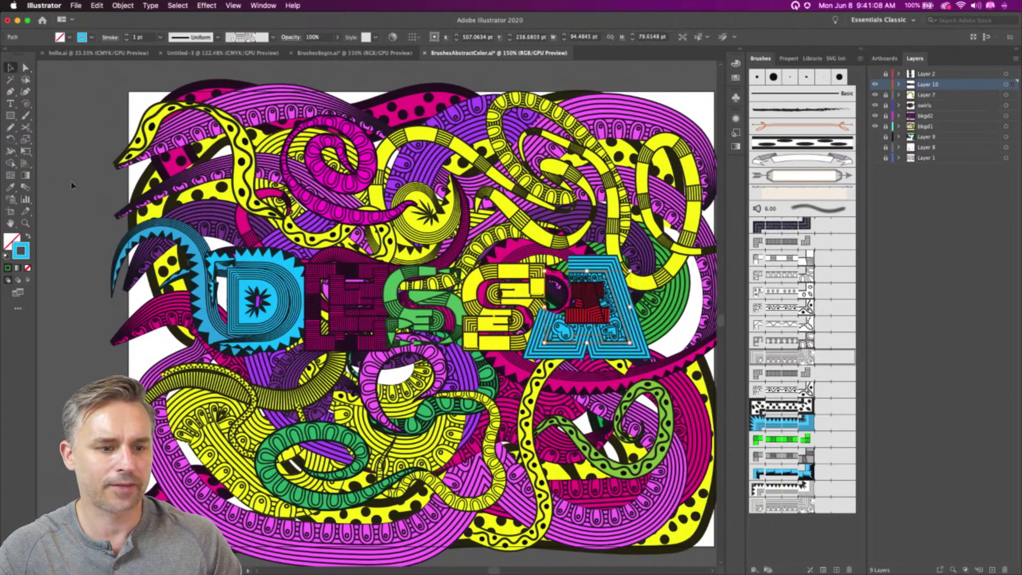
pyautogui.click(94, 192)
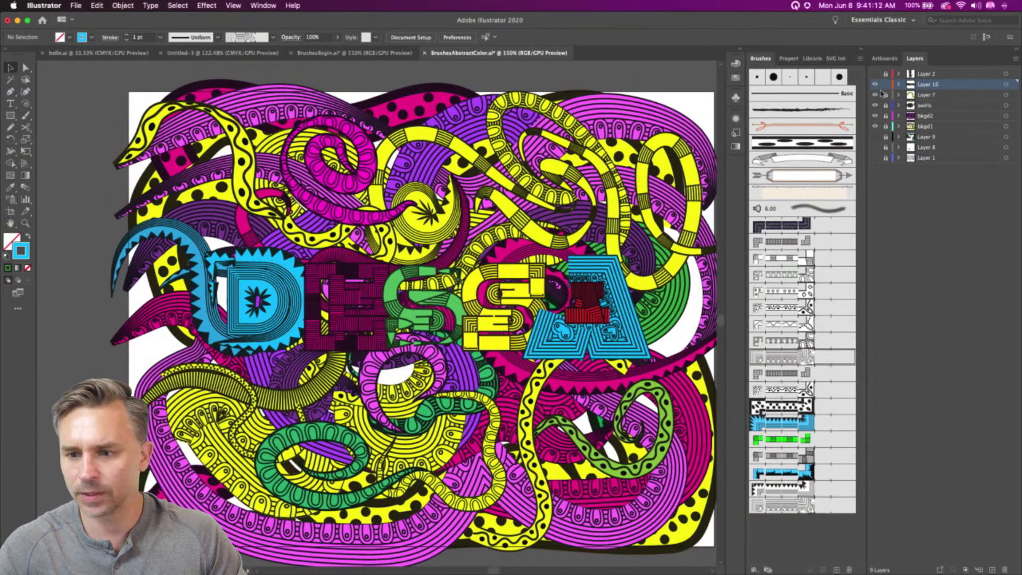
pyautogui.press('super+a')
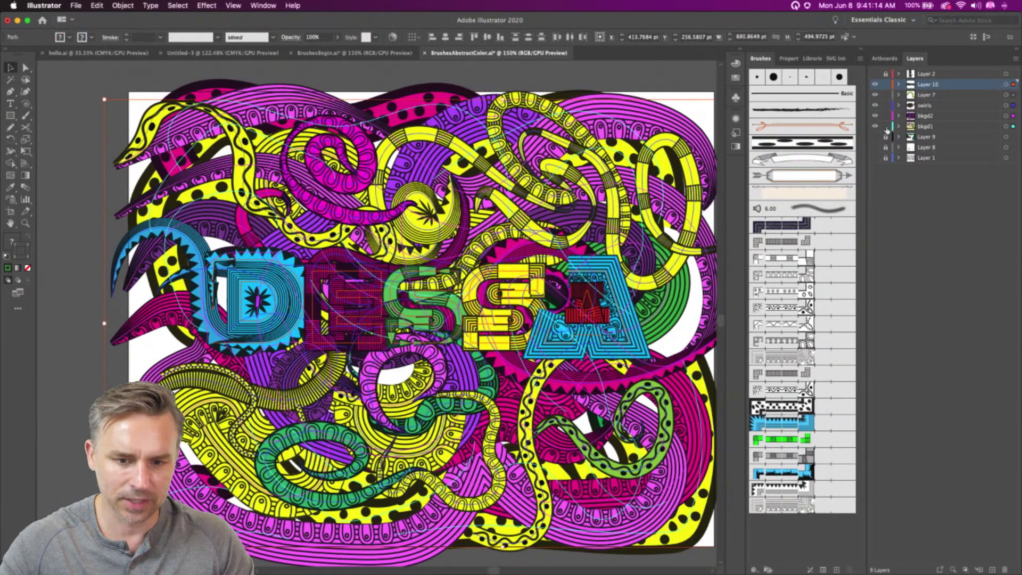
# Switch to MasksBegin.psd in Photoshop and paste the artwork as a Smart Object above Gradient Fill 2 in the Brushes.jpg group
pyautogui.click(290, 559)
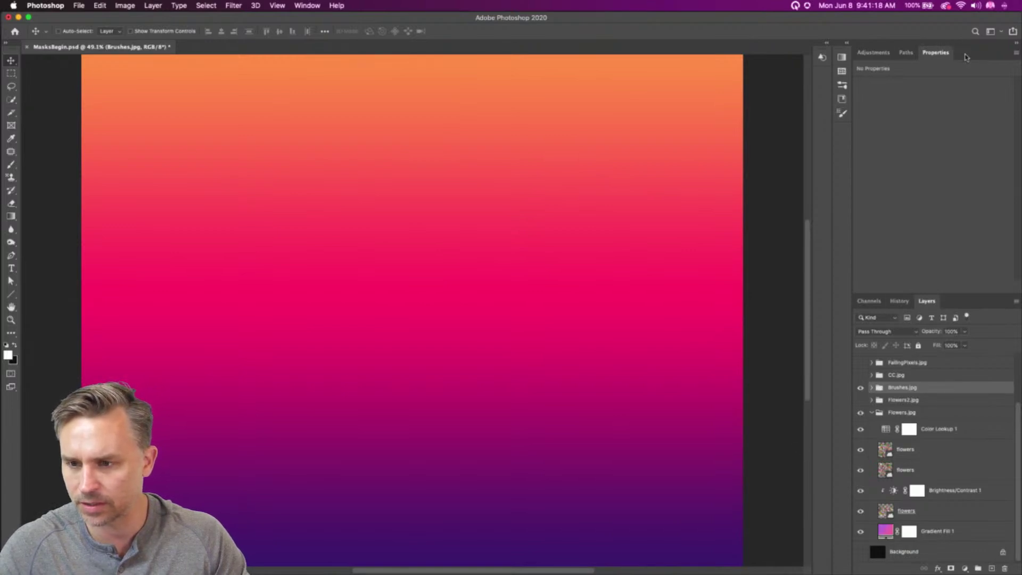
pyautogui.doubleClick(966, 54)
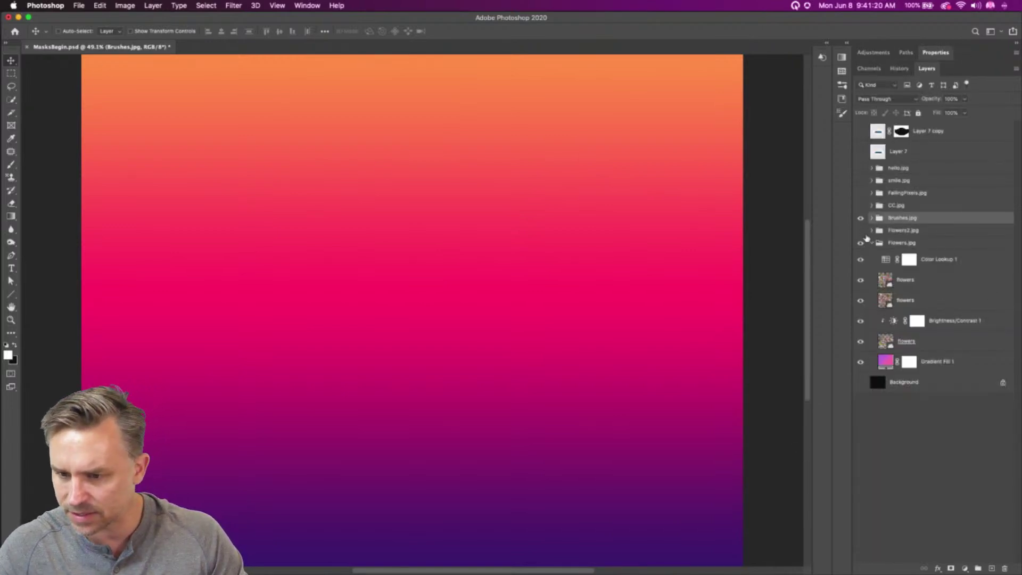
pyautogui.click(860, 219)
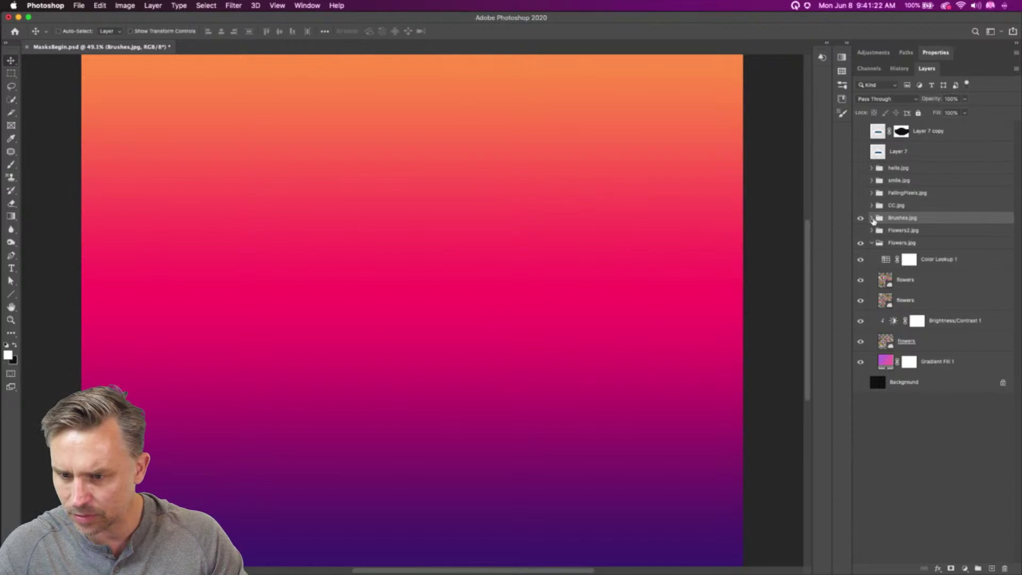
pyautogui.click(873, 218)
pyautogui.click(877, 230)
pyautogui.press('super+v')
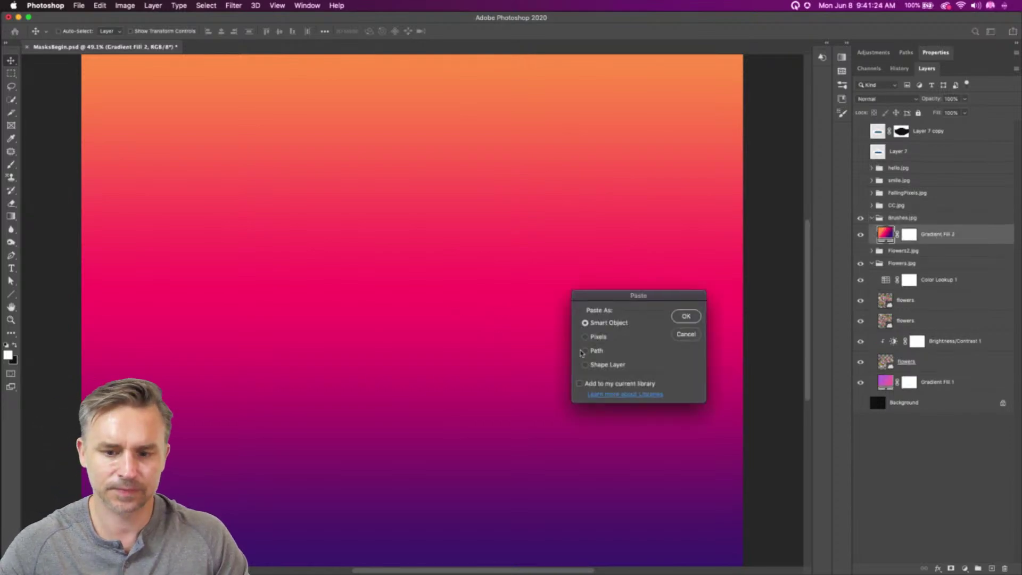
pyautogui.press('Return')
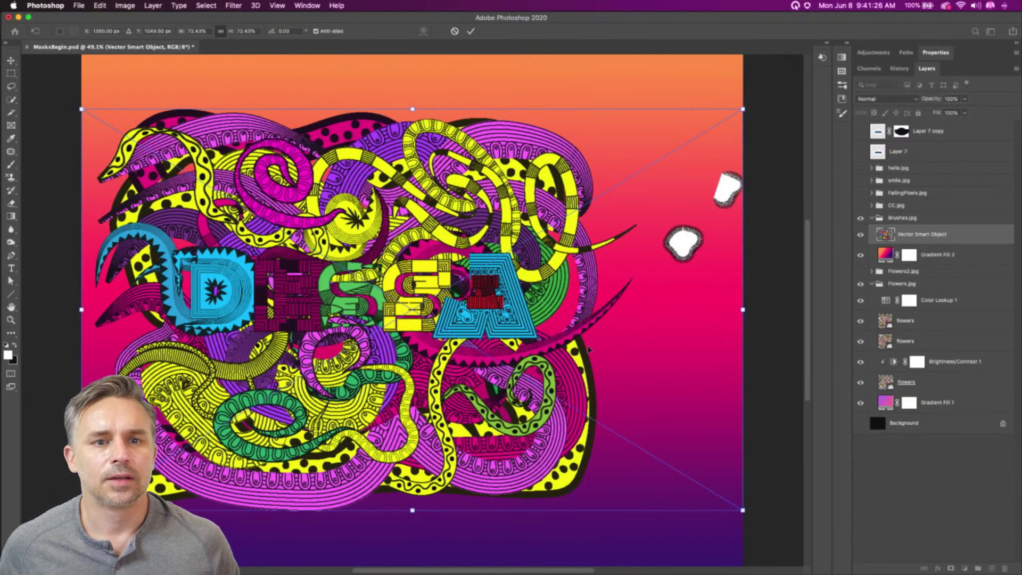
# Scale the pasted Vector Smart Object up to about 116% and position it so the artwork covers the whole canvas
pyautogui.press('super+minus')
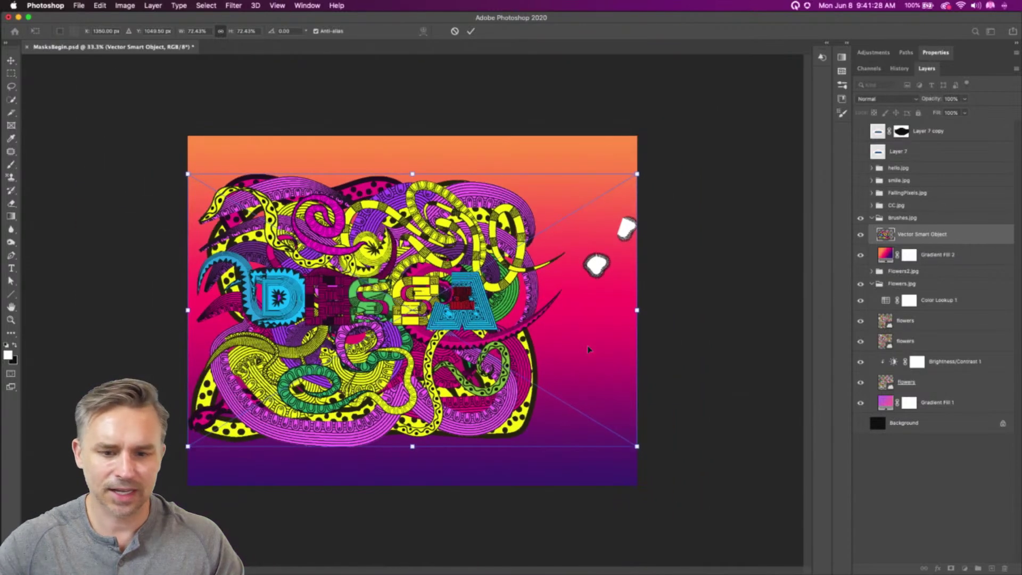
pyautogui.moveTo(639, 172); pyautogui.dragTo(910, 8)
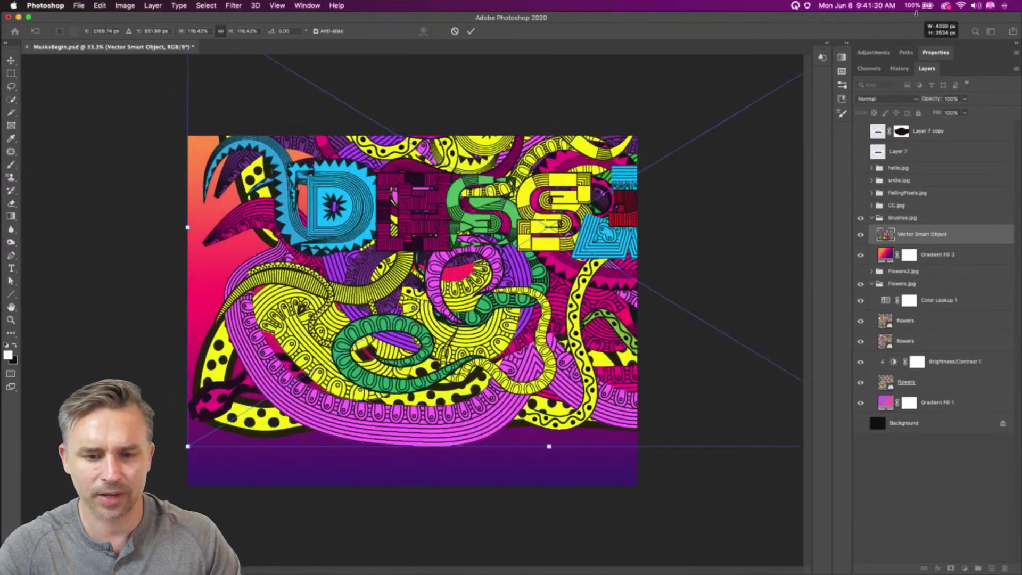
pyautogui.moveTo(293, 322); pyautogui.dragTo(217, 404)
pyautogui.press('Return')
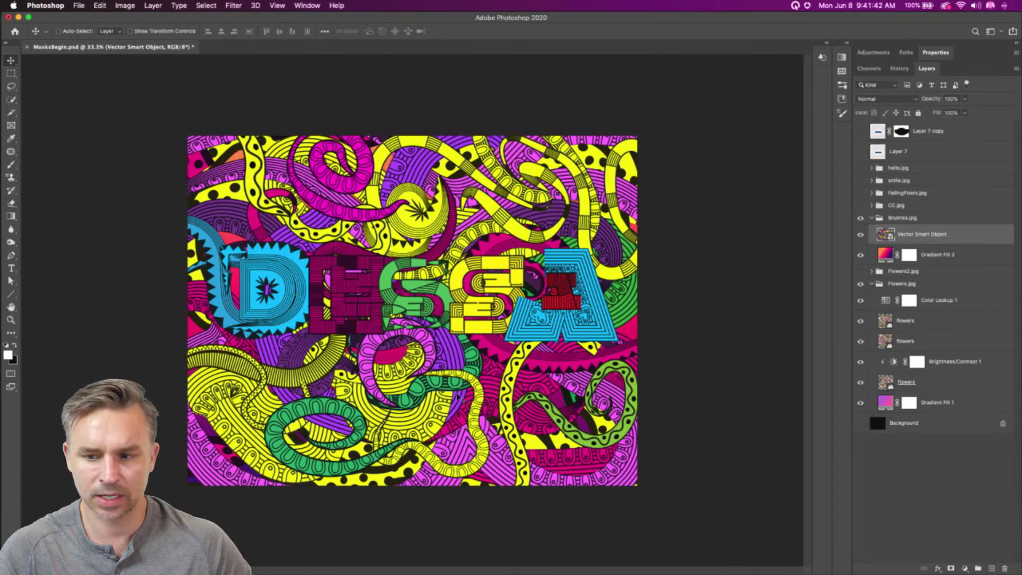
# Duplicate the Brushes.jpg group and rename the copy BrushesBW.jpg
pyautogui.click(913, 223)
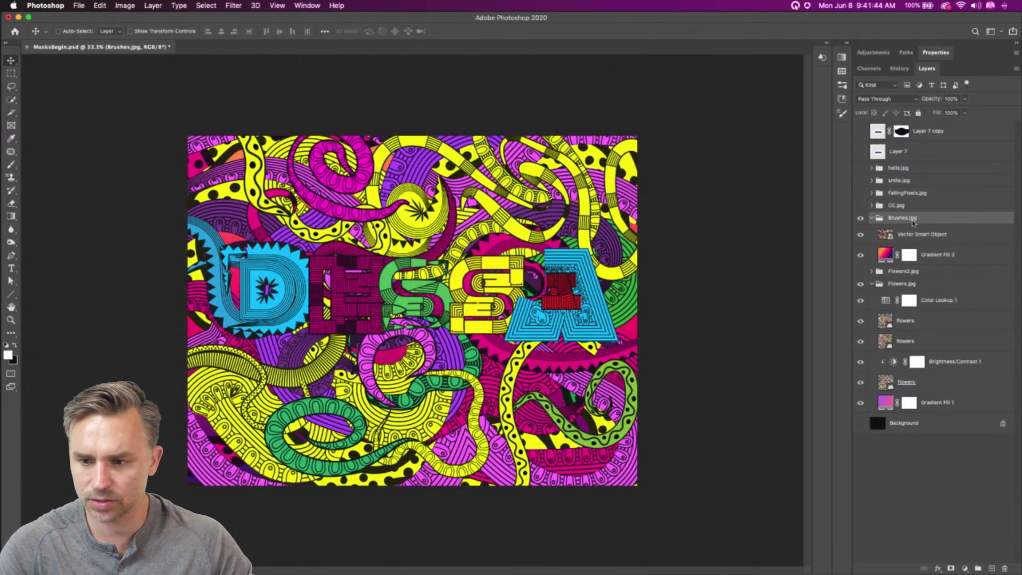
pyautogui.press('super+j')
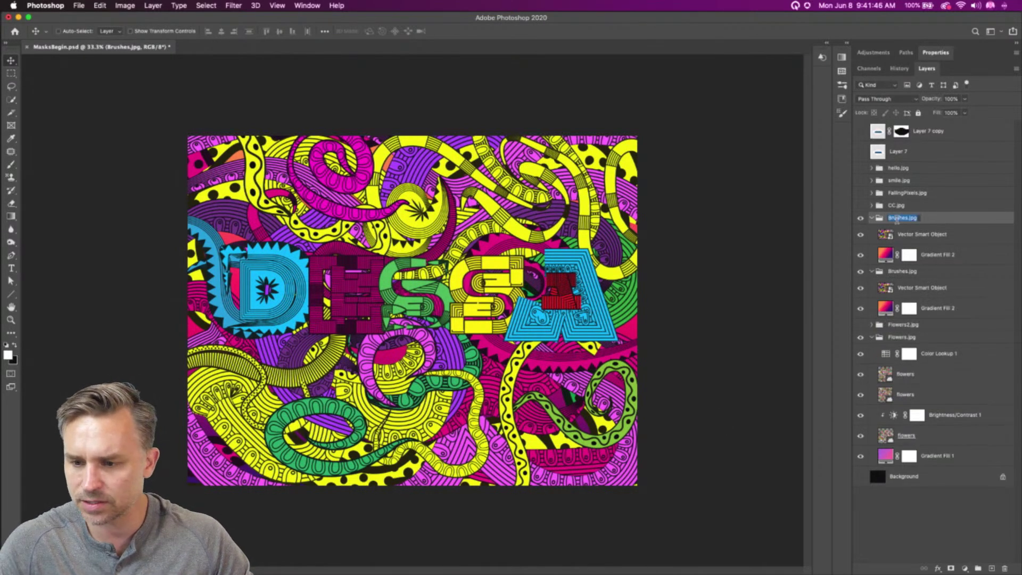
pyautogui.doubleClick(901, 218)
pyautogui.write('B')
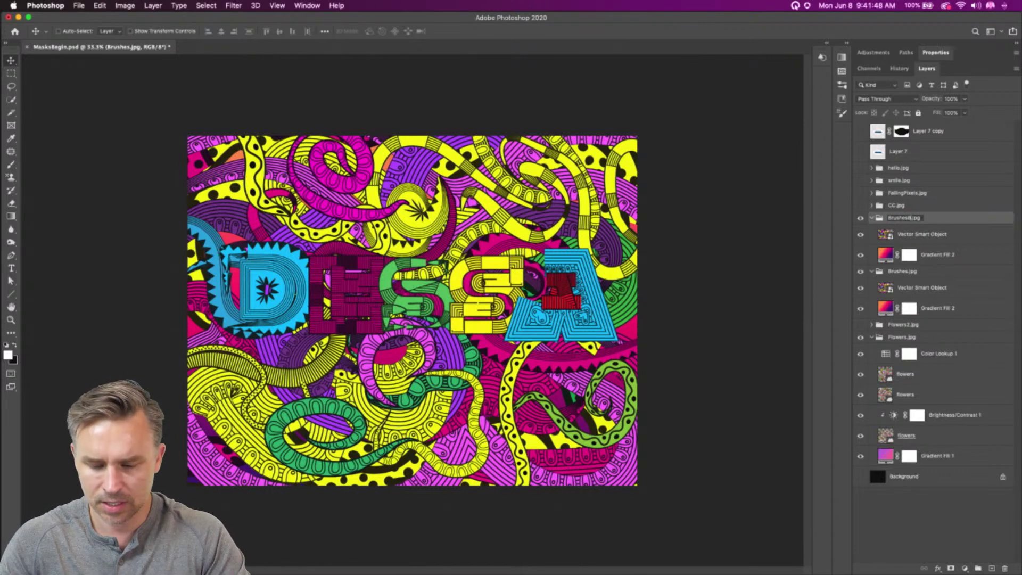
pyautogui.write('W')
pyautogui.press('Return')
# Delete the Vector Smart Object from the BrushesBW.jpg group
pyautogui.doubleClick(923, 235)
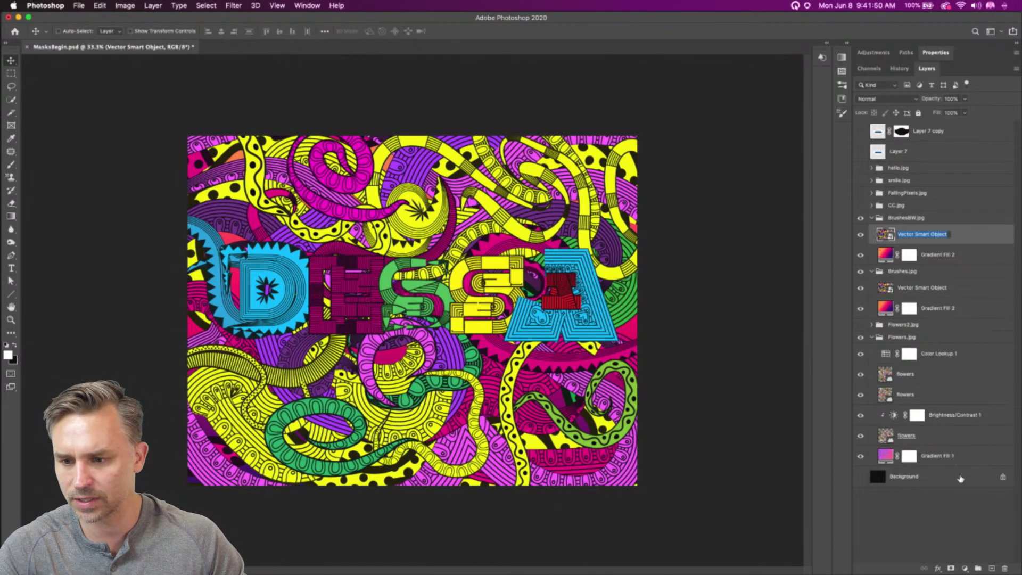
pyautogui.click(977, 233)
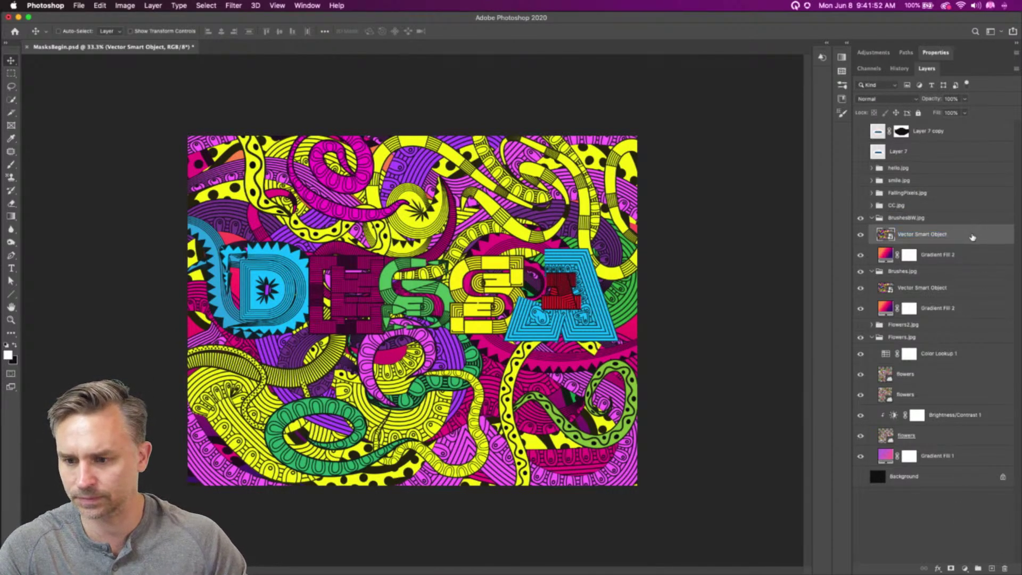
pyautogui.moveTo(973, 235); pyautogui.dragTo(1005, 568)
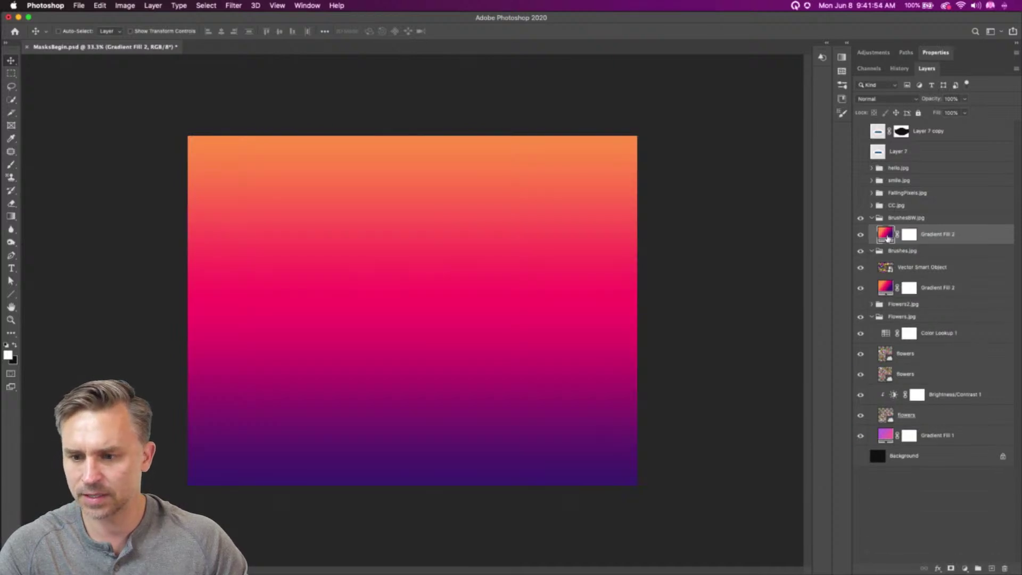
# Change Gradient Fill 2 in the BrushesBW.jpg group to a black-to-dark-grey preset gradient
pyautogui.click(846, 43)
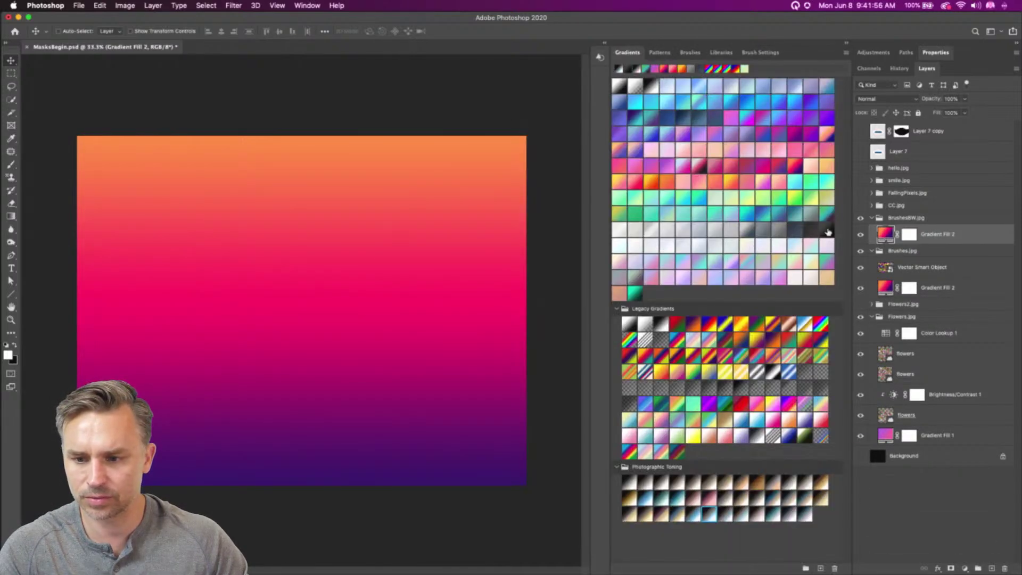
pyautogui.click(829, 233)
pyautogui.click(846, 42)
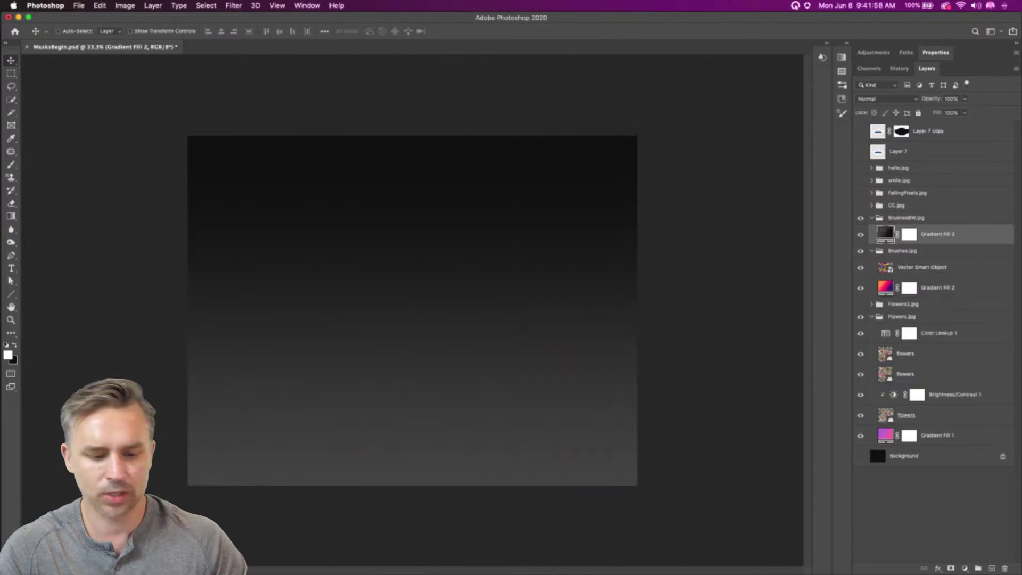
# Switch to BrushesAbstractColor.ai in Illustrator, lock Layer 7, swirls, bkgd2 and bkgd1, and delete the name lettering on Layer 10
pyautogui.click(229, 561)
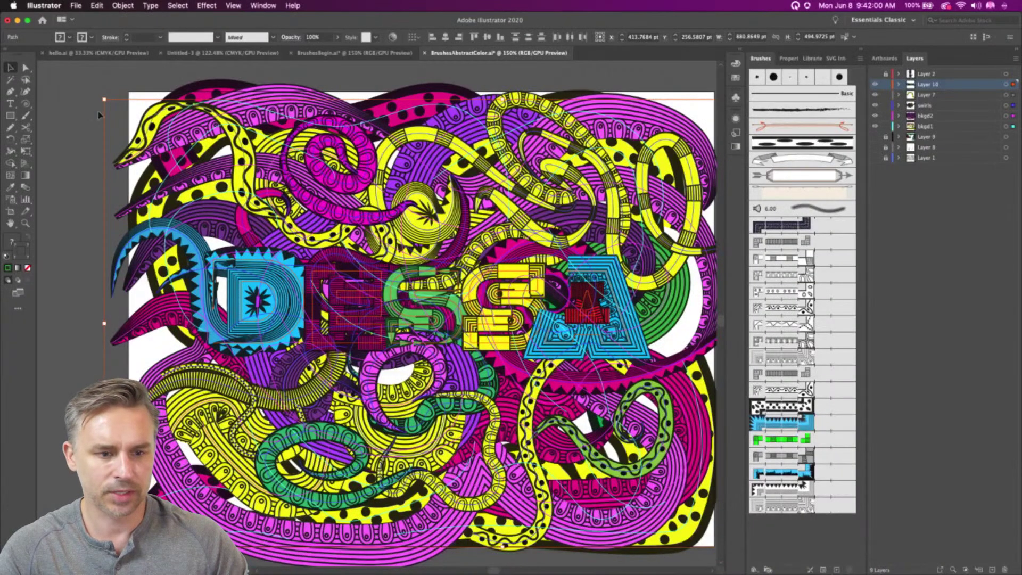
pyautogui.click(93, 163)
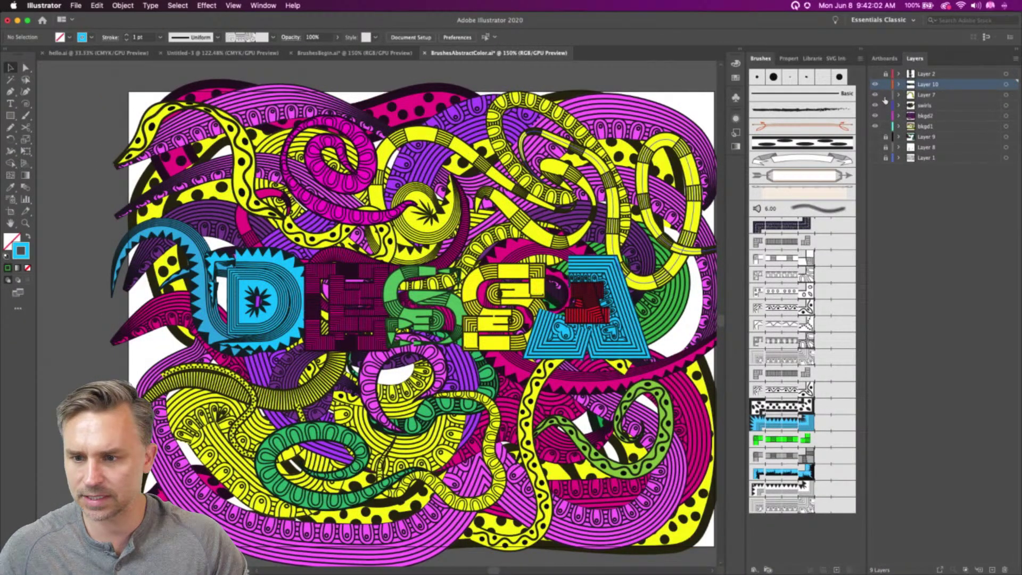
pyautogui.moveTo(885, 98); pyautogui.dragTo(885, 127)
pyautogui.press('super+a')
pyautogui.press('Delete')
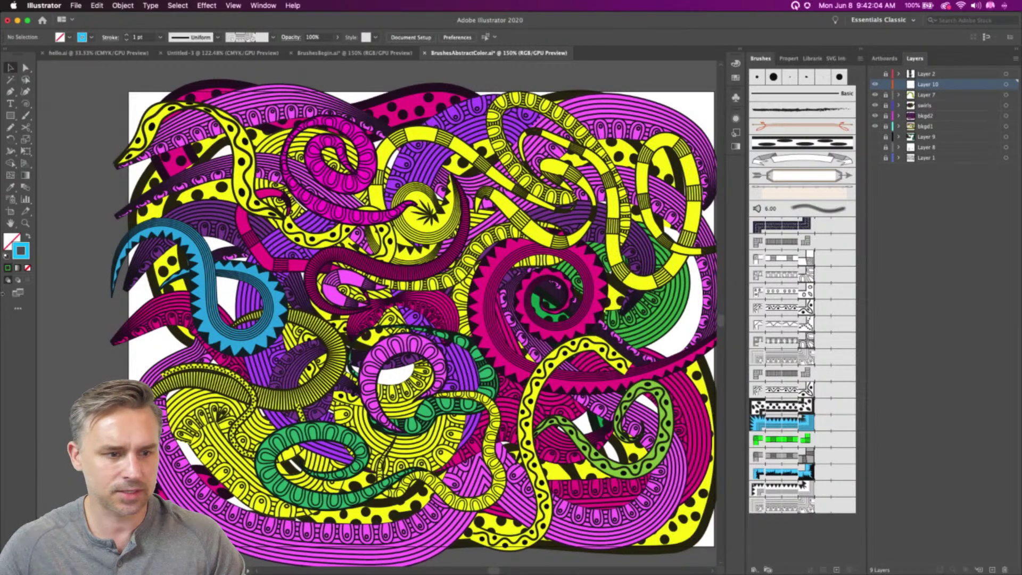
# Unlock Layer 7, swirls, bkgd2 and bkgd1, and set the stroke of all their brush artwork to white
pyautogui.click(11, 103)
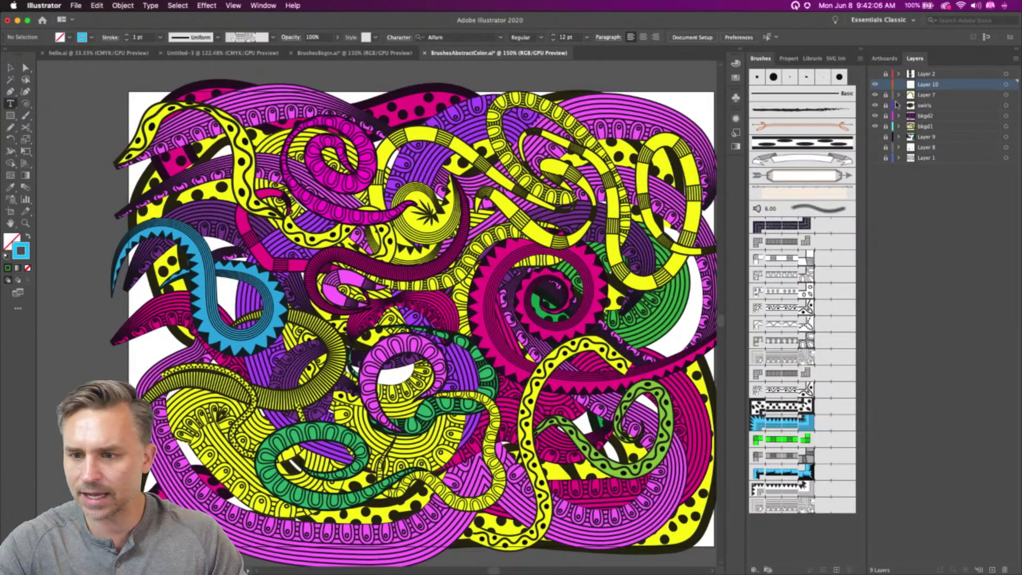
pyautogui.moveTo(886, 104); pyautogui.dragTo(886, 129)
pyautogui.press('super+a')
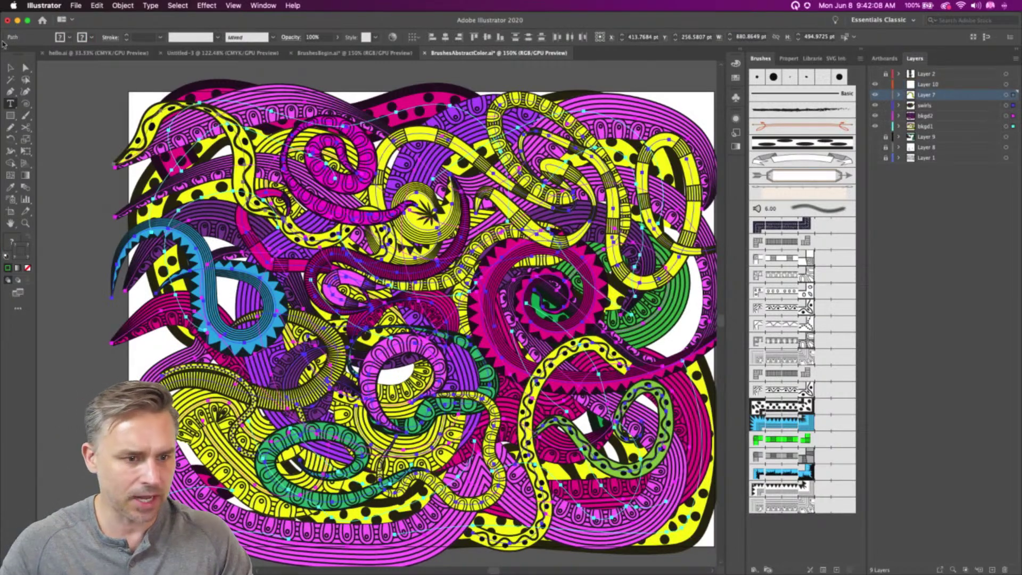
pyautogui.click(9, 66)
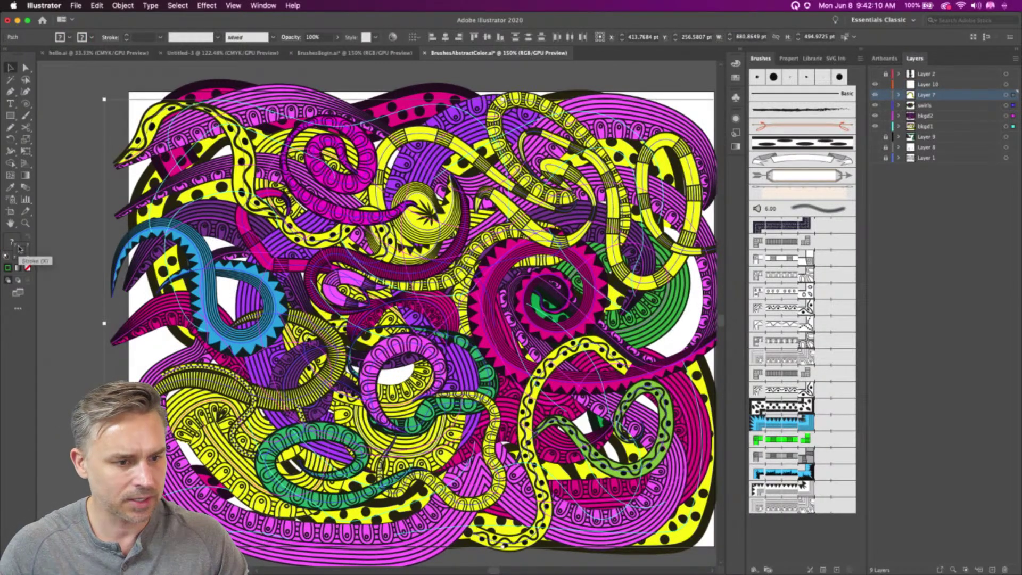
pyautogui.doubleClick(16, 244)
pyautogui.moveTo(134, 125); pyautogui.dragTo(117, 101)
pyautogui.press('Return')
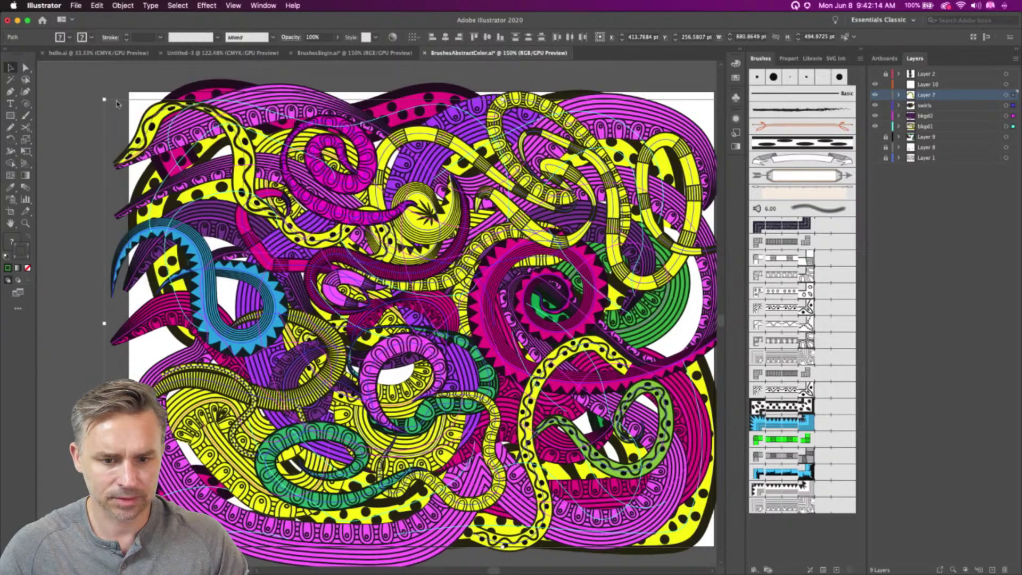
pyautogui.click(81, 220)
pyautogui.hscroll(3, 87, 231)
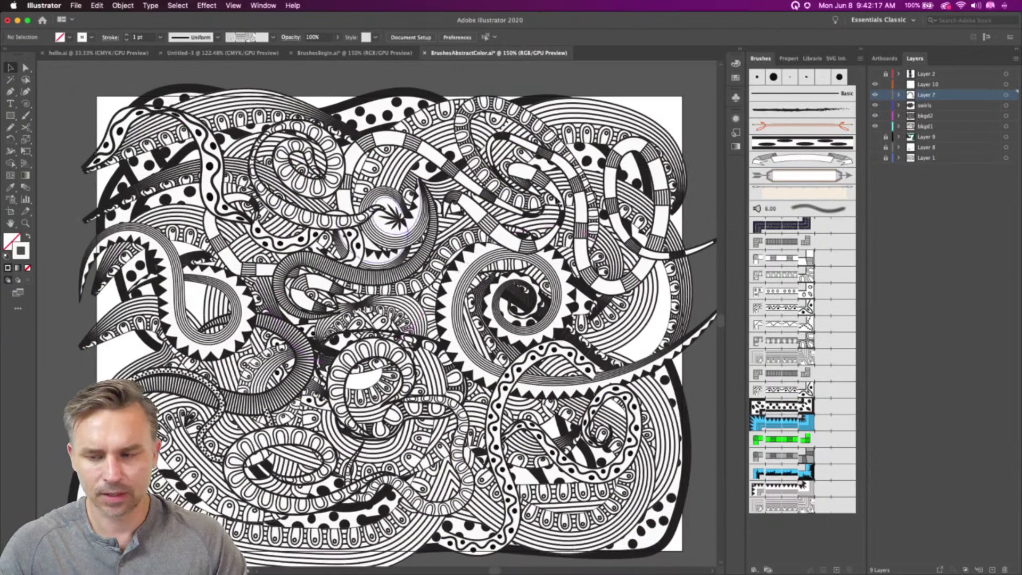
# Move the central arch, the large spiral and the hooked swirl at the artwork's left from the swirls layer in front on Layer 7
pyautogui.click(896, 84)
pyautogui.click(928, 98)
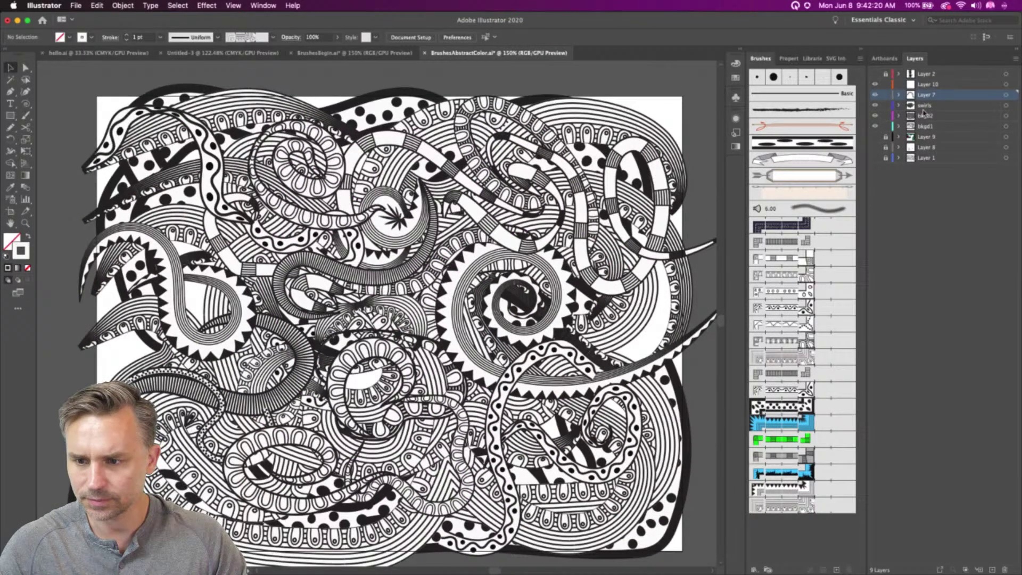
pyautogui.click(923, 110)
pyautogui.click(404, 319)
pyautogui.keyDown('shift'); pyautogui.click(454, 314); pyautogui.keyUp('shift')
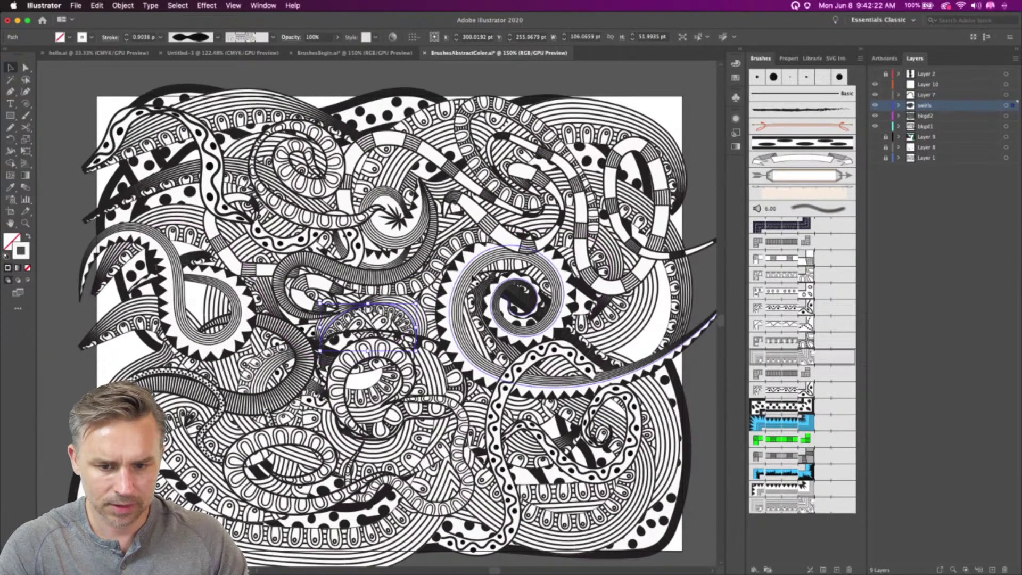
pyautogui.keyDown('shift'); pyautogui.click(224, 285); pyautogui.keyUp('shift')
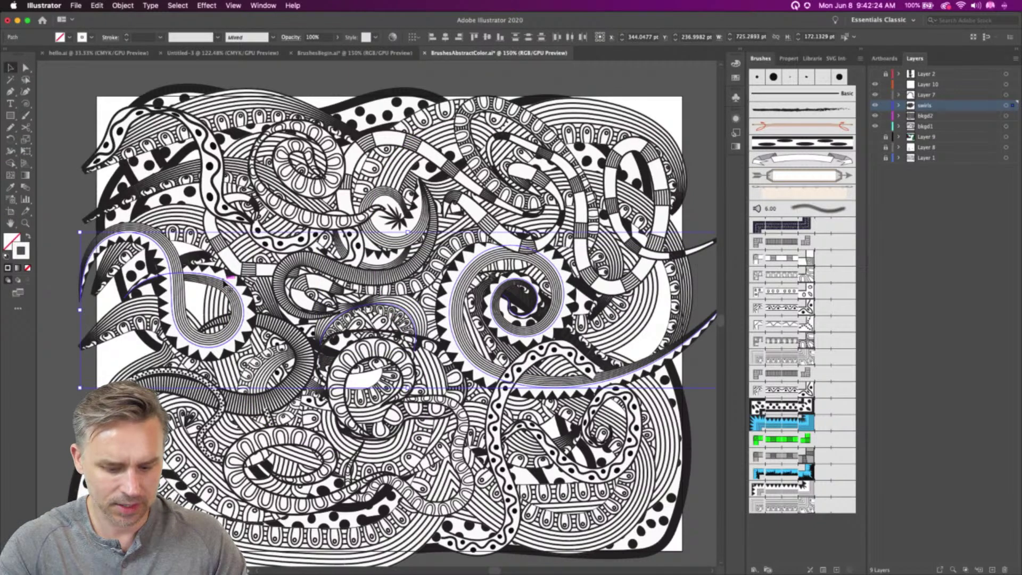
pyautogui.press('Delete')
pyautogui.click(925, 96)
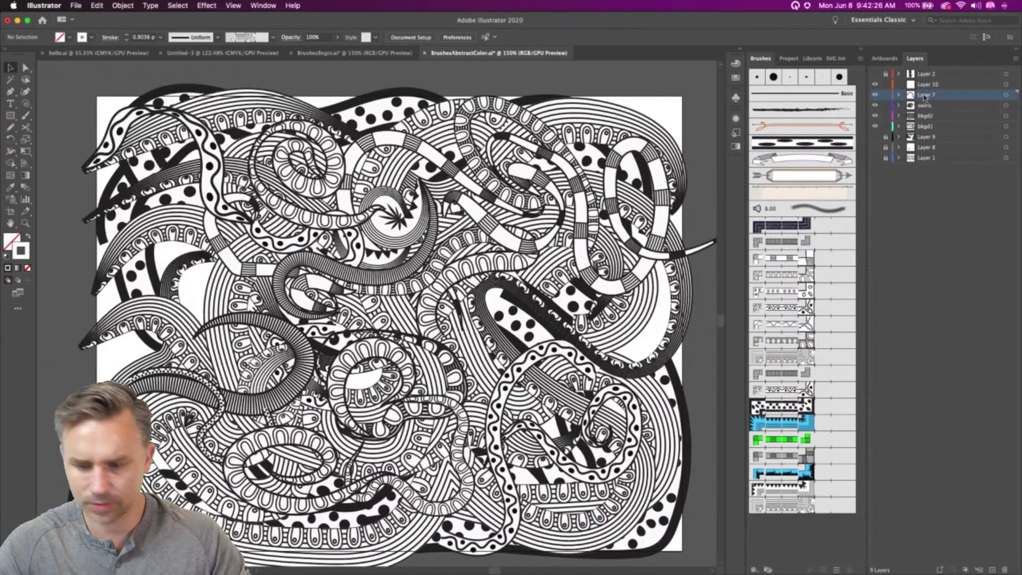
pyautogui.press('super+z')
# Lock the artwork layers from Layer 7 to bkgd1 and add a new layer above Layer 10
pyautogui.click(927, 84)
pyautogui.moveTo(886, 94); pyautogui.dragTo(886, 128)
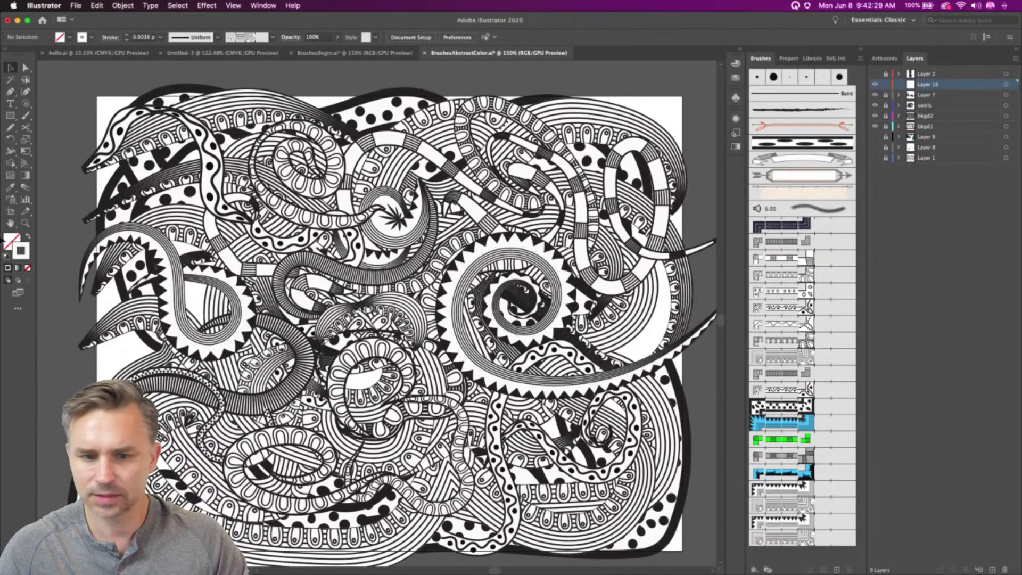
pyautogui.click(10, 103)
pyautogui.click(992, 570)
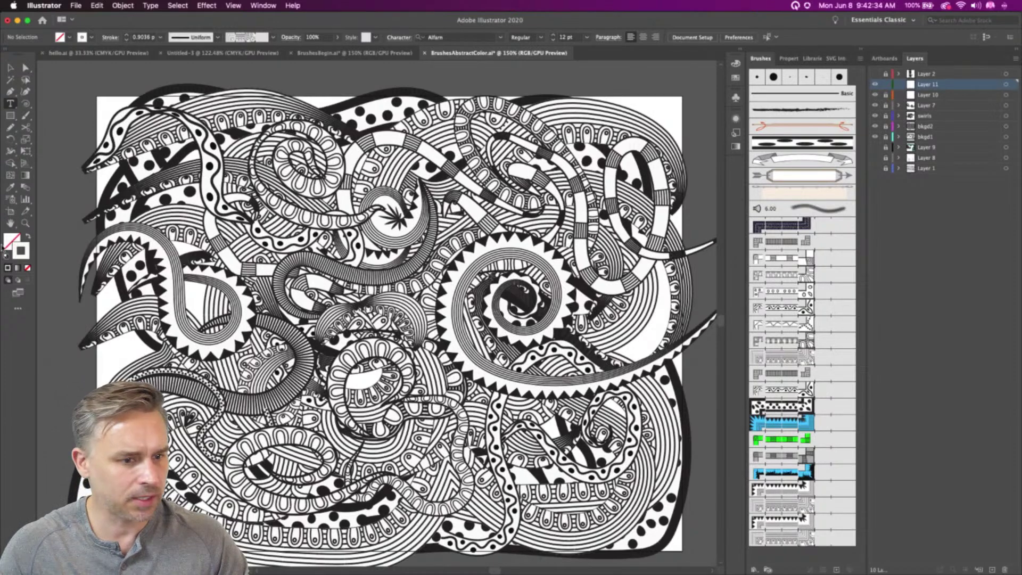
# Add the text BLACK LIVES MATTER on the new layer in 12 pt Alfarn with a black fill and no stroke
pyautogui.click(27, 236)
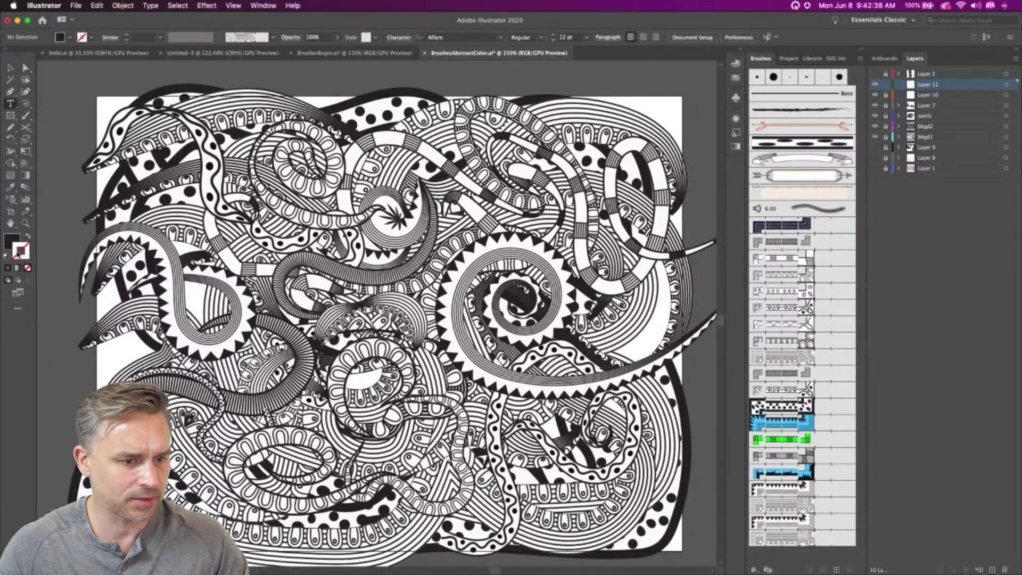
pyautogui.doubleClick(16, 258)
pyautogui.moveTo(159, 142)
pyautogui.mouseDown()
pyautogui.moveTo(148, 114)
pyautogui.moveTo(118, 97)
pyautogui.mouseUp()
pyautogui.press('Return')
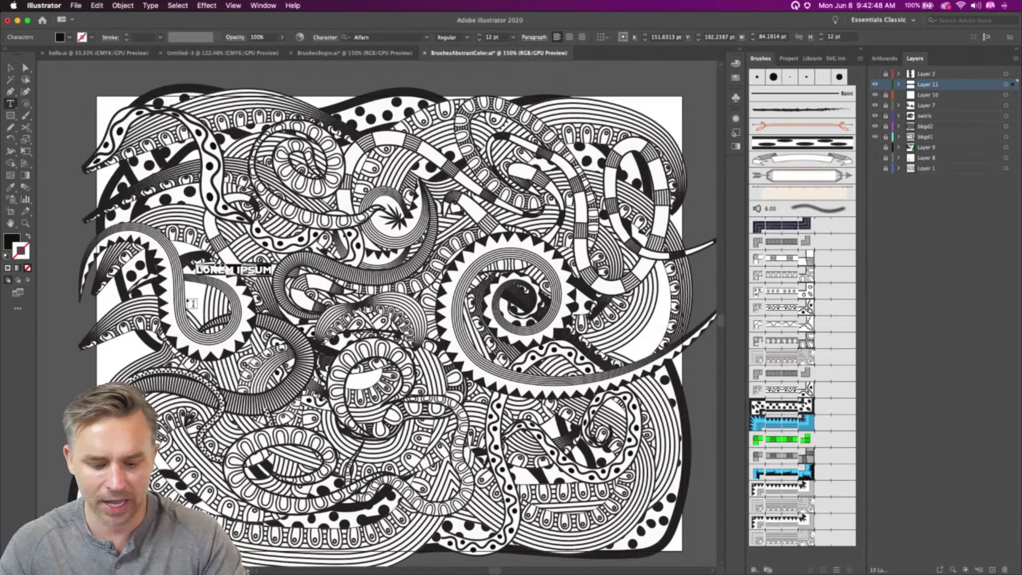
pyautogui.write('BLACK LIVES MA')
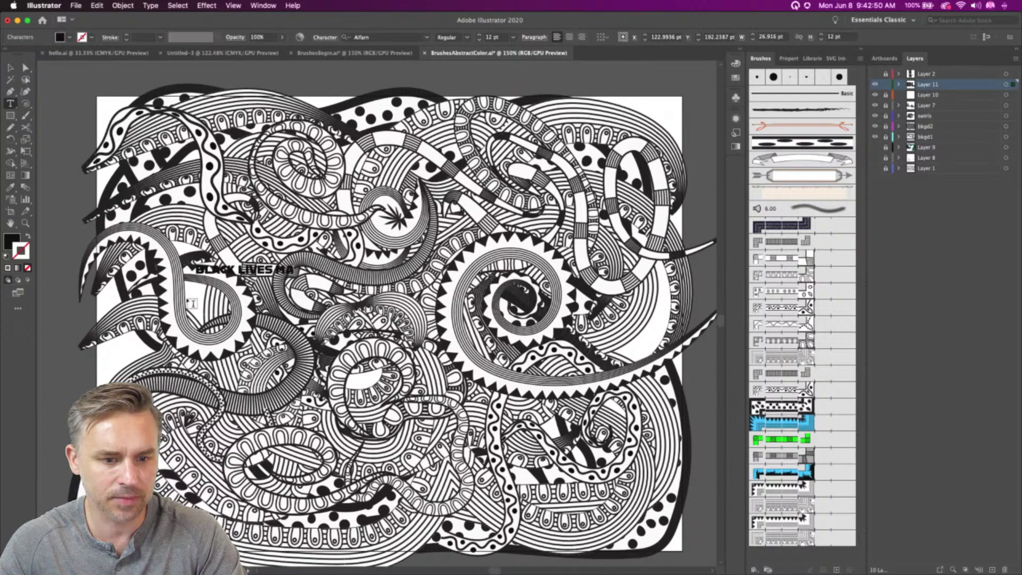
pyautogui.write('TTER')
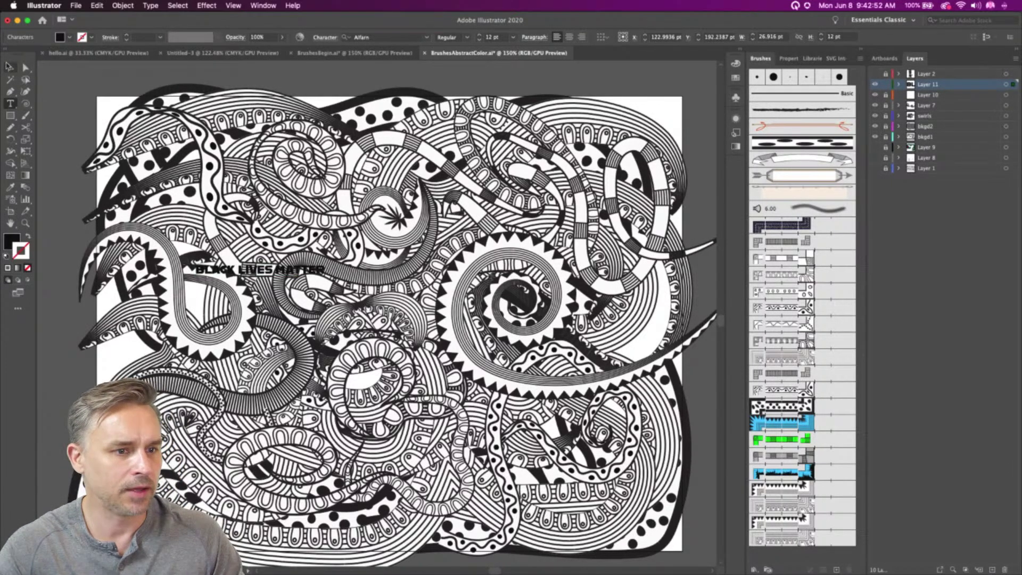
pyautogui.press('Escape')
# Give the BLACK LIVES MATTER text a white stroke
pyautogui.doubleClick(15, 242)
pyautogui.write('ffffff')
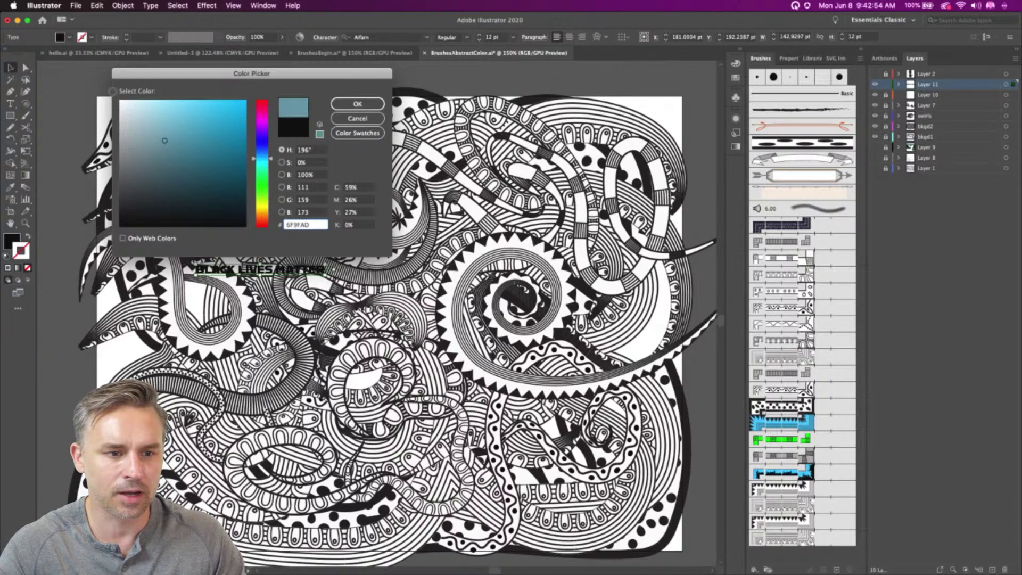
pyautogui.click(340, 106)
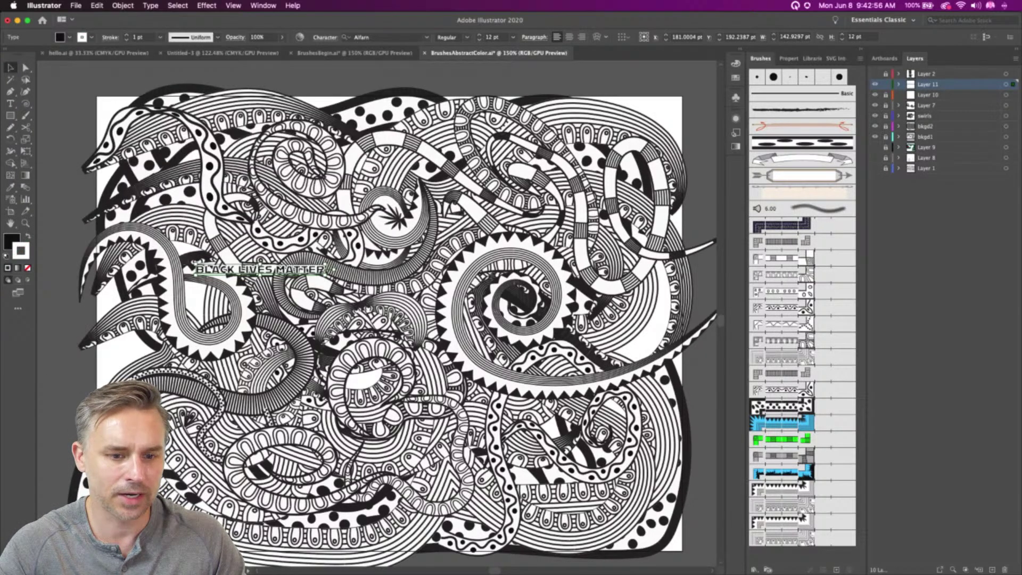
# Enlarge the BLACK LIVES MATTER text to about 40.7 pt and position it across the middle of the artwork
pyautogui.moveTo(325, 276)
pyautogui.mouseDown()
pyautogui.moveTo(376, 290)
pyautogui.moveTo(632, 296)
pyautogui.mouseUp()
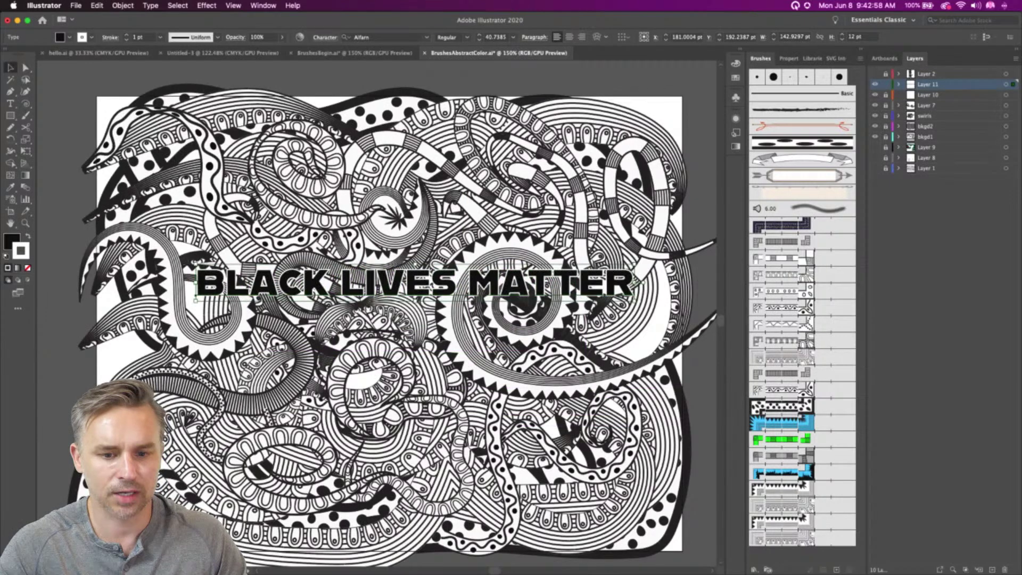
pyautogui.moveTo(391, 279); pyautogui.dragTo(372, 305)
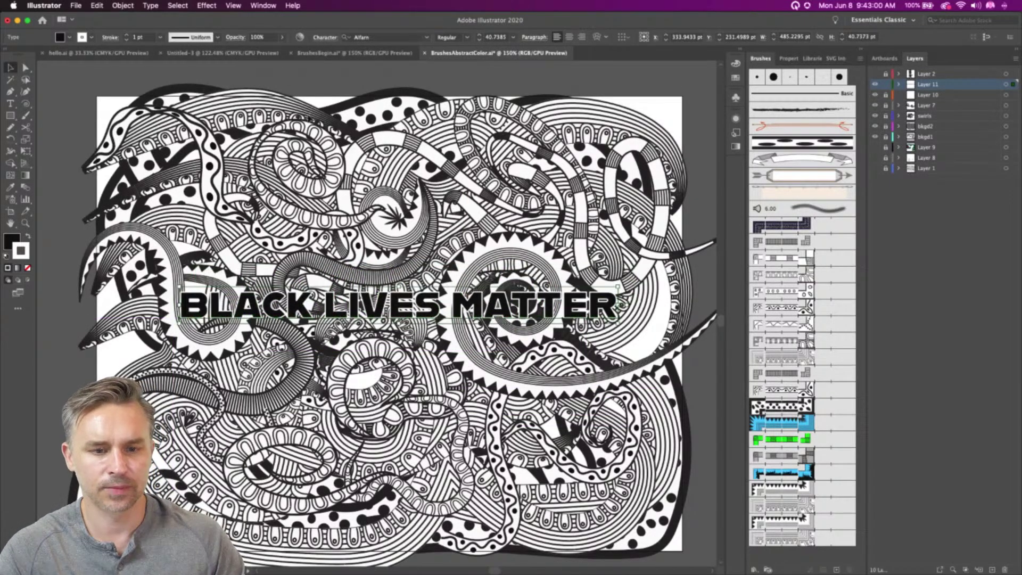
pyautogui.hscroll(-1, 288, 72)
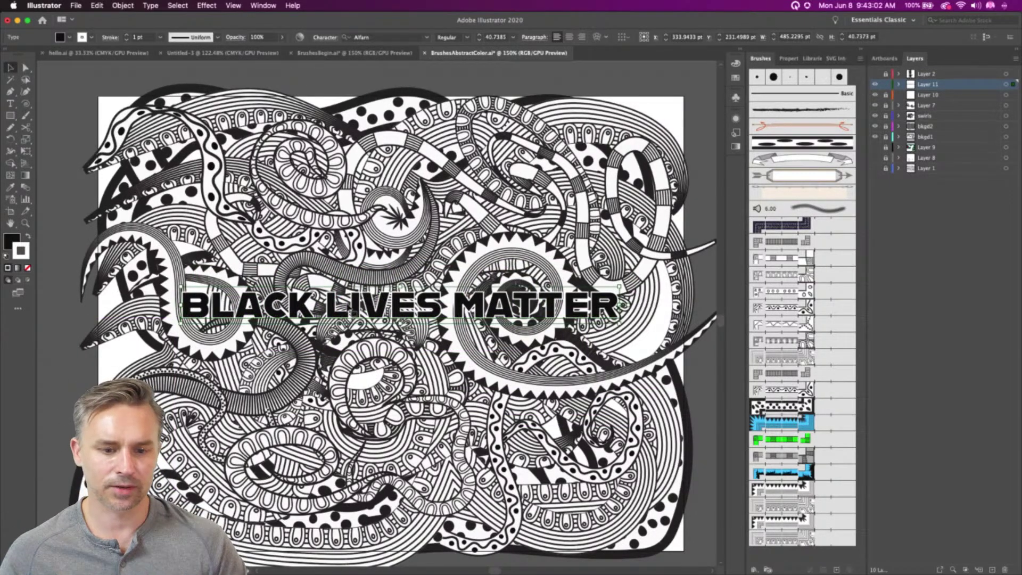
pyautogui.moveTo(339, 310); pyautogui.dragTo(330, 312)
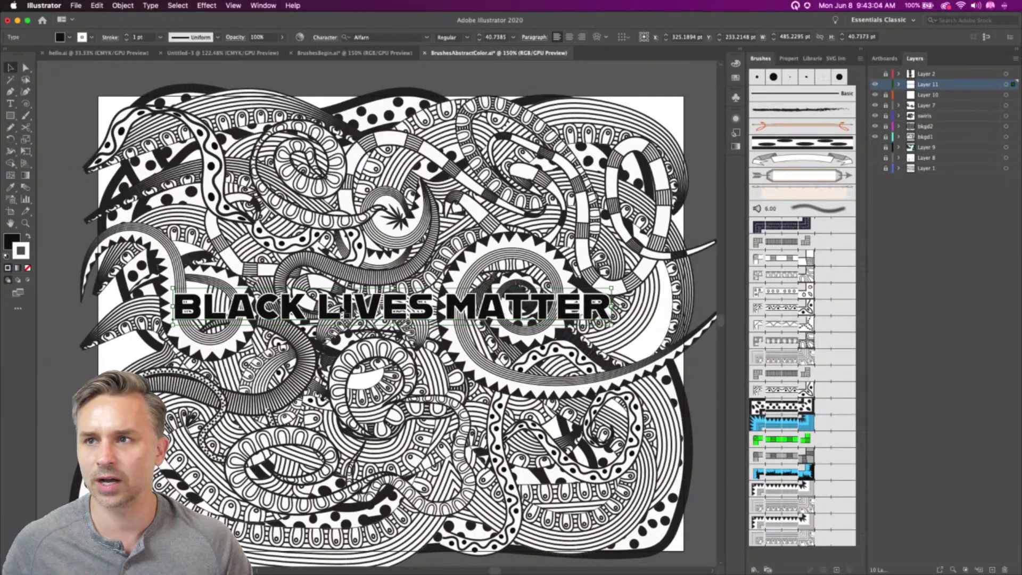
# Copy all the unlocked black-and-white artwork with its lettering, switch to Photoshop, and paste it as a Smart Object in the BrushesBW.jpg group
pyautogui.click(47, 115)
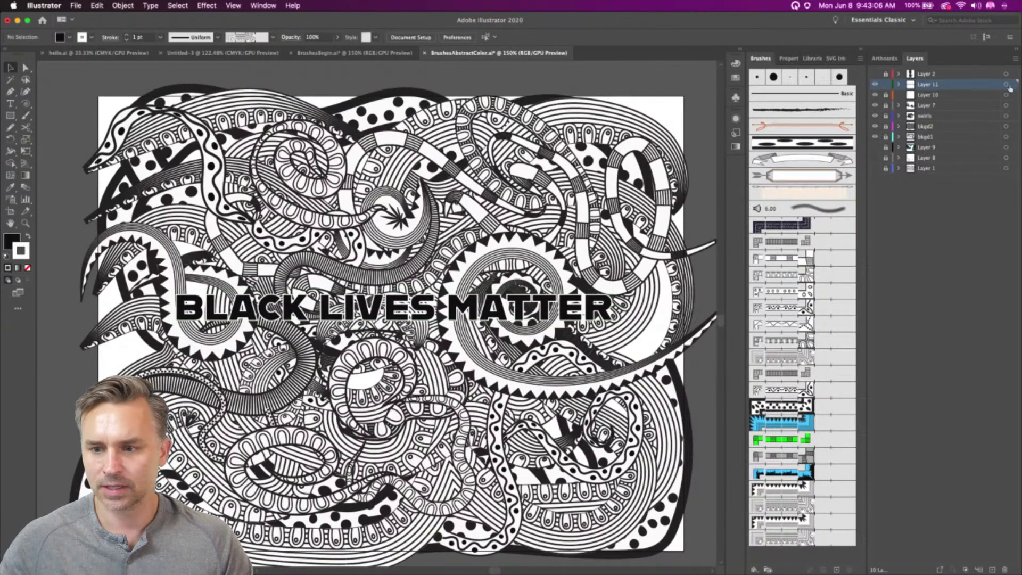
pyautogui.press('super+a')
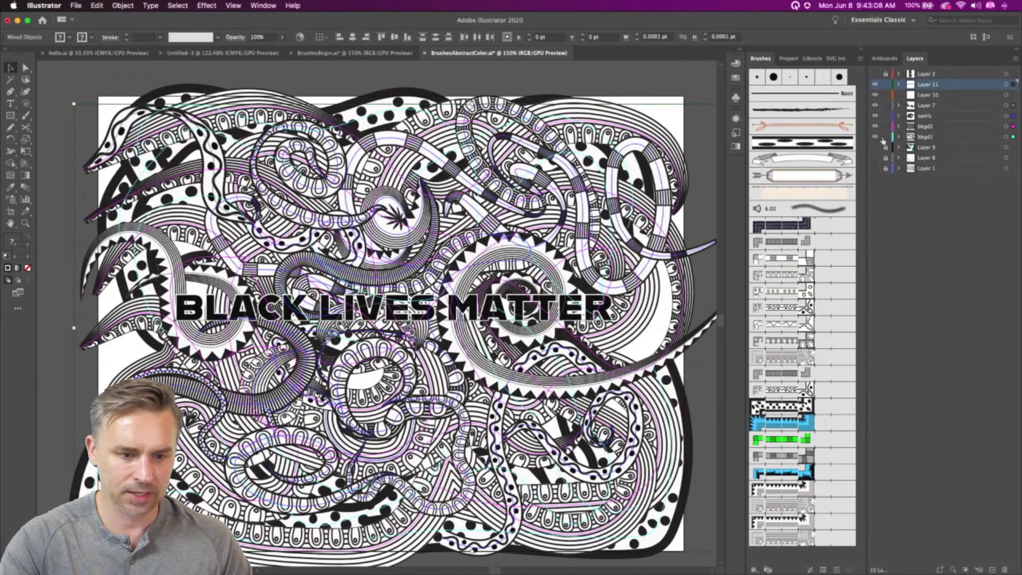
pyautogui.click(249, 561)
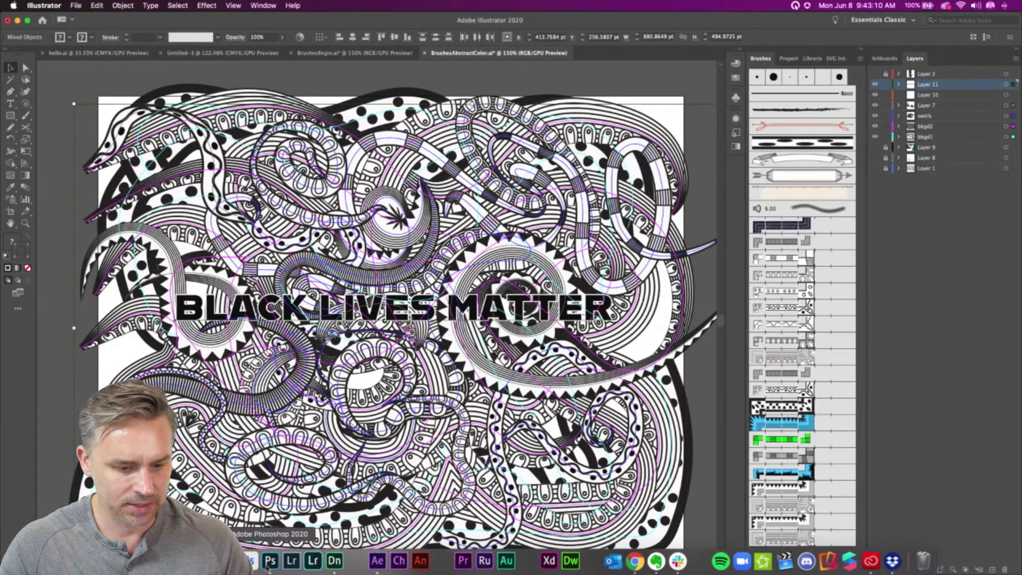
pyautogui.press('super+v')
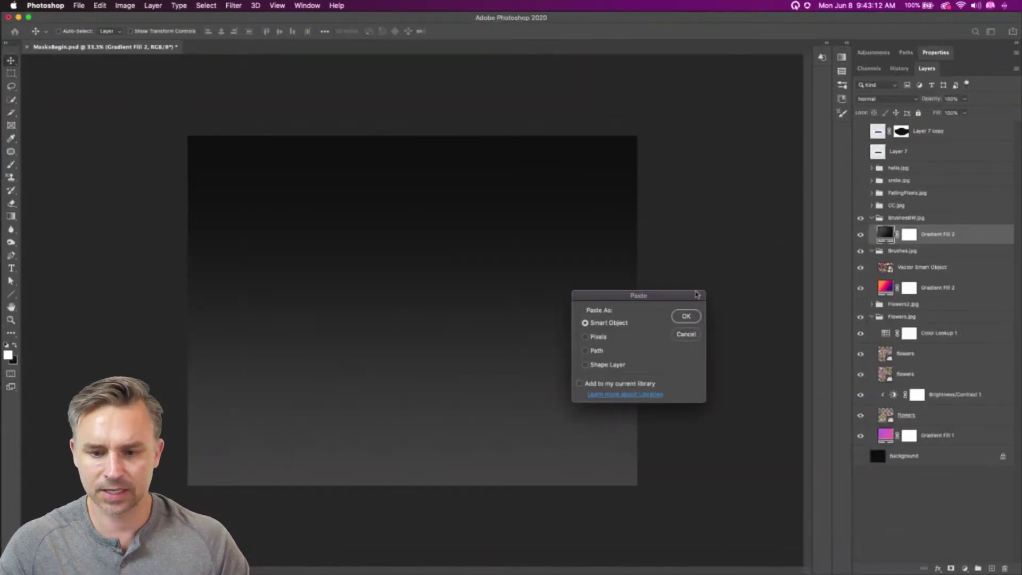
pyautogui.click(686, 319)
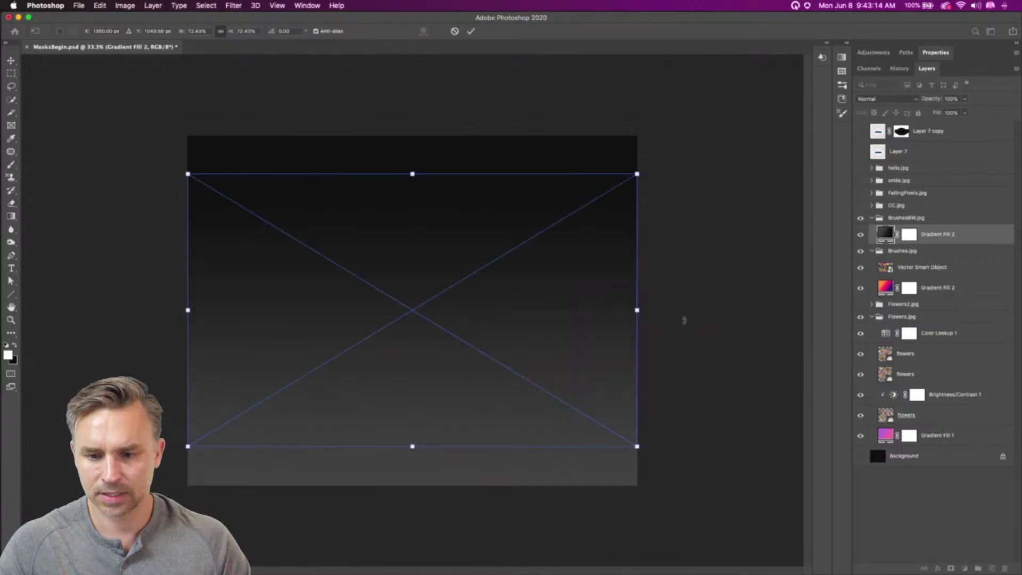
# Enlarge the pasted artwork to about 111% and position it to fill the canvas with the lettering across the middle
pyautogui.moveTo(637, 173); pyautogui.dragTo(878, 40)
pyautogui.moveTo(434, 258); pyautogui.dragTo(384, 325)
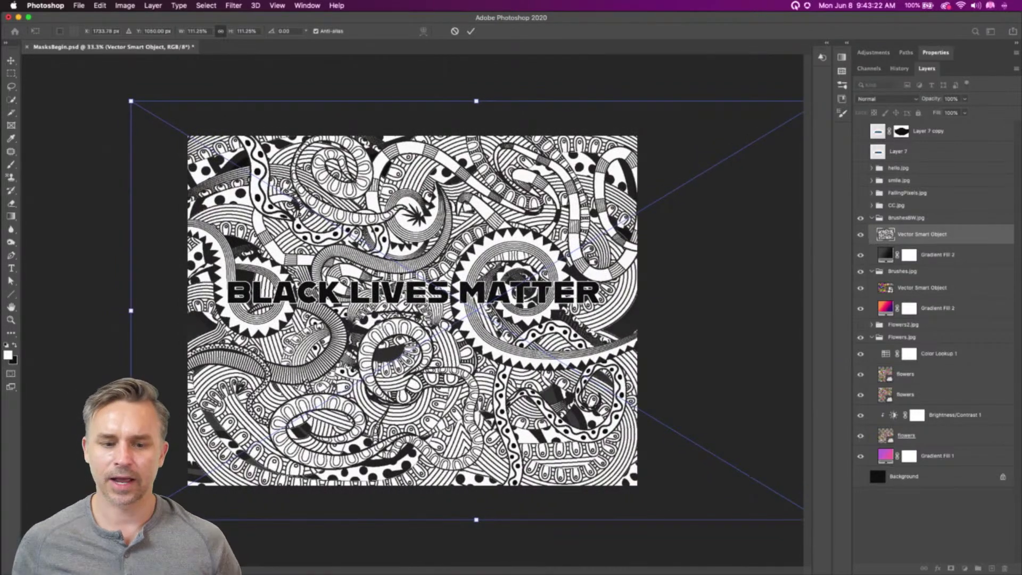
pyautogui.press('Return')
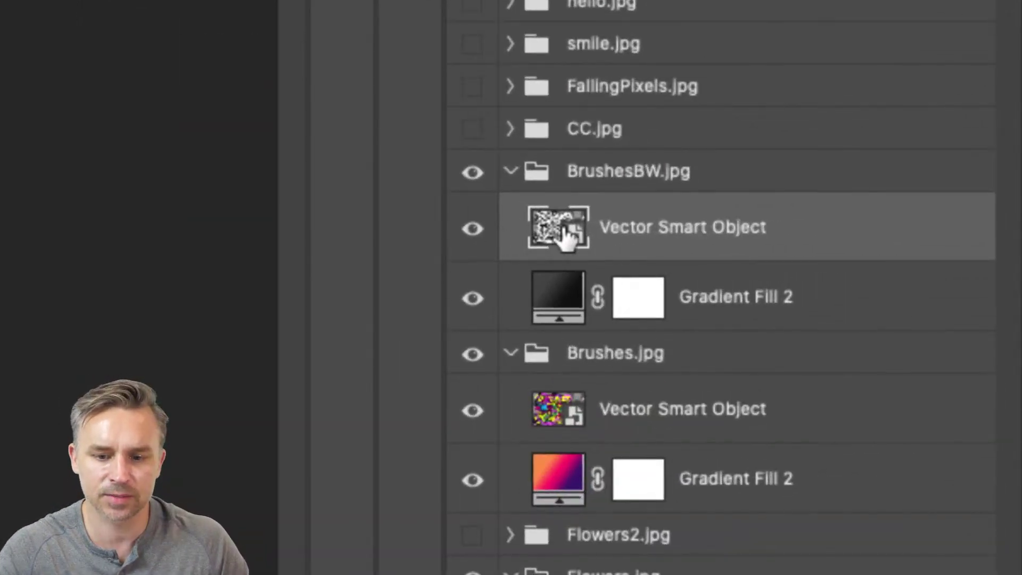
# Open the BrushesBW.jpg group's Vector Smart Object for editing in Illustrator and delete the two stray white shapes beside the artboard
pyautogui.doubleClick(560, 228)
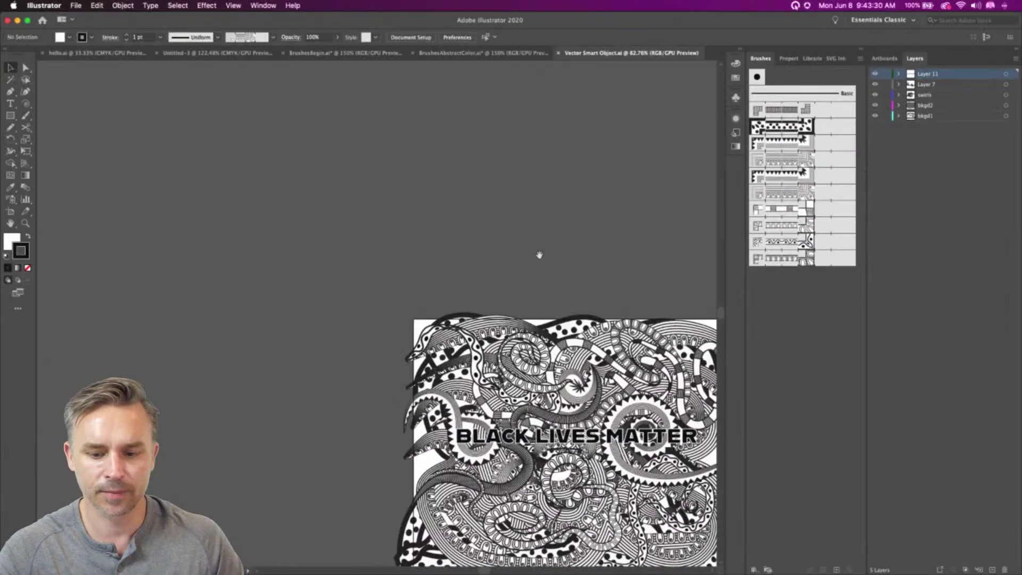
pyautogui.moveTo(540, 255); pyautogui.dragTo(365, 171)
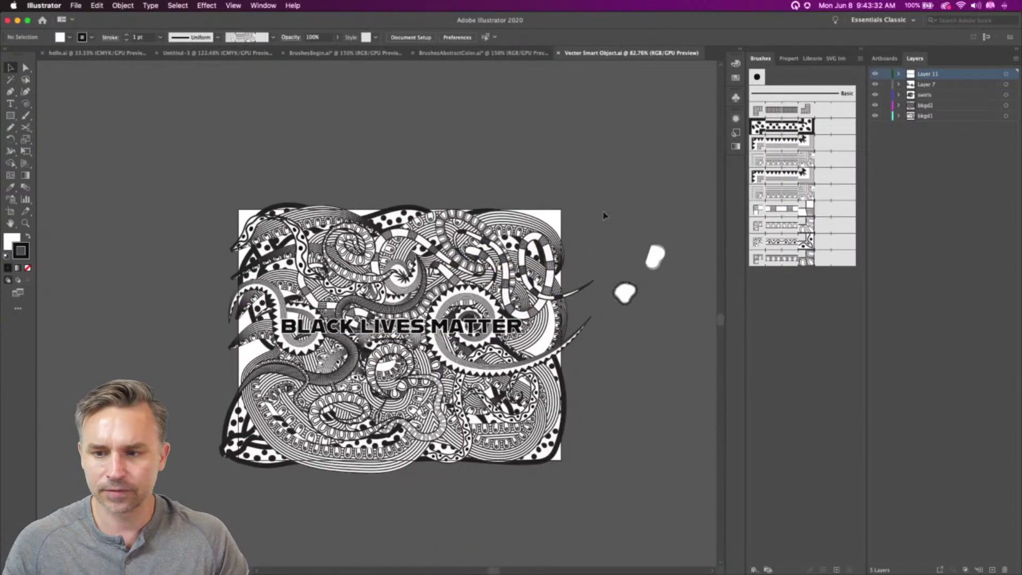
pyautogui.moveTo(660, 336); pyautogui.dragTo(682, 346)
pyautogui.press('Delete')
pyautogui.press('super+plus')
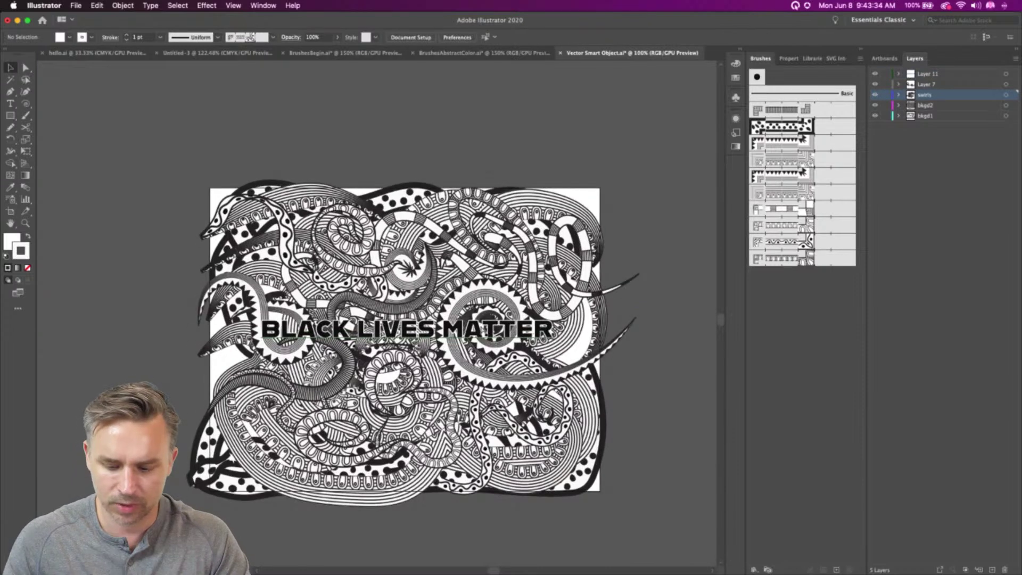
# Break MATTER onto a second line, center-align the lettering, and set MATTER to 64 pt
pyautogui.doubleClick(431, 333)
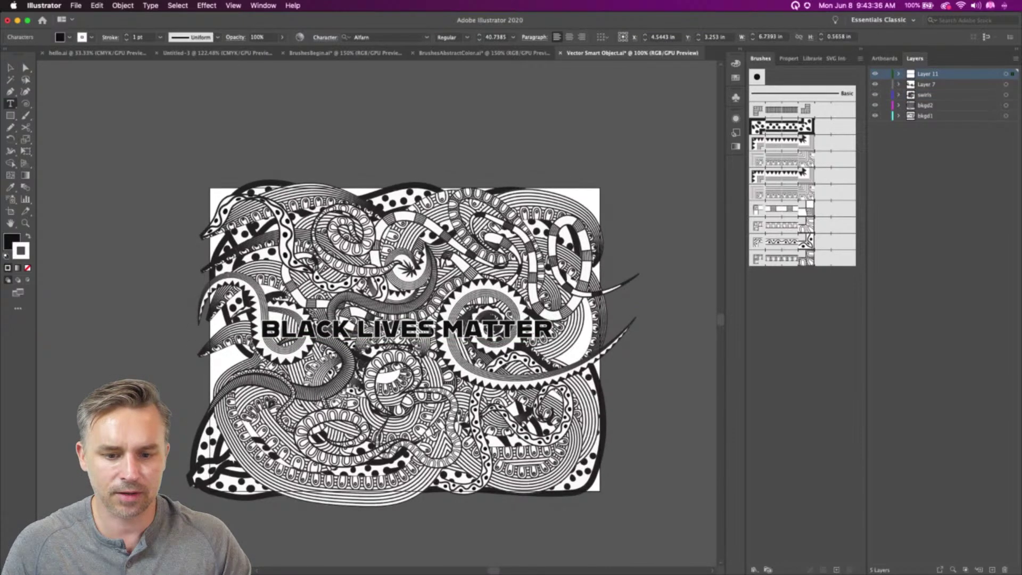
pyautogui.press('Return')
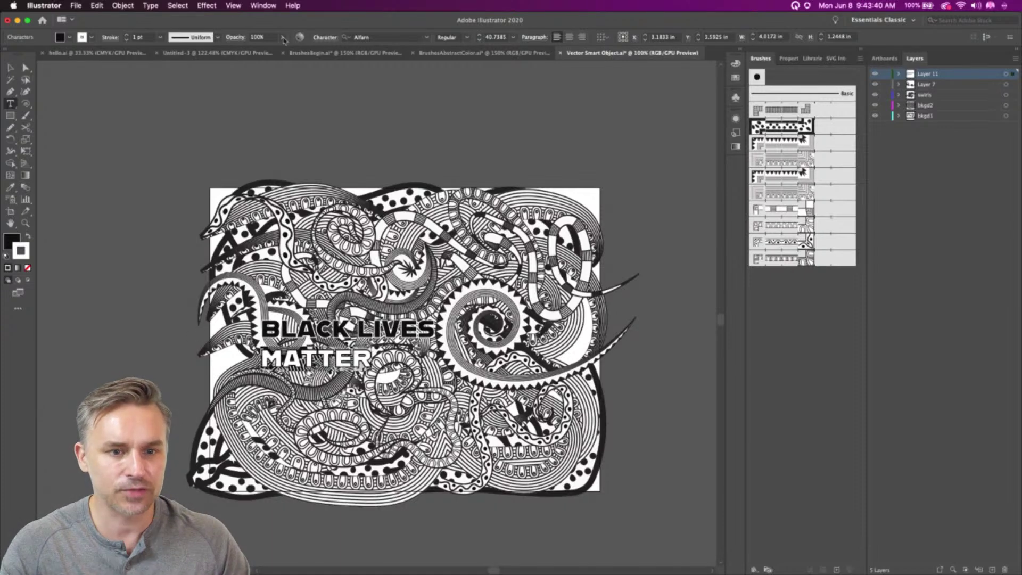
pyautogui.press('super+a')
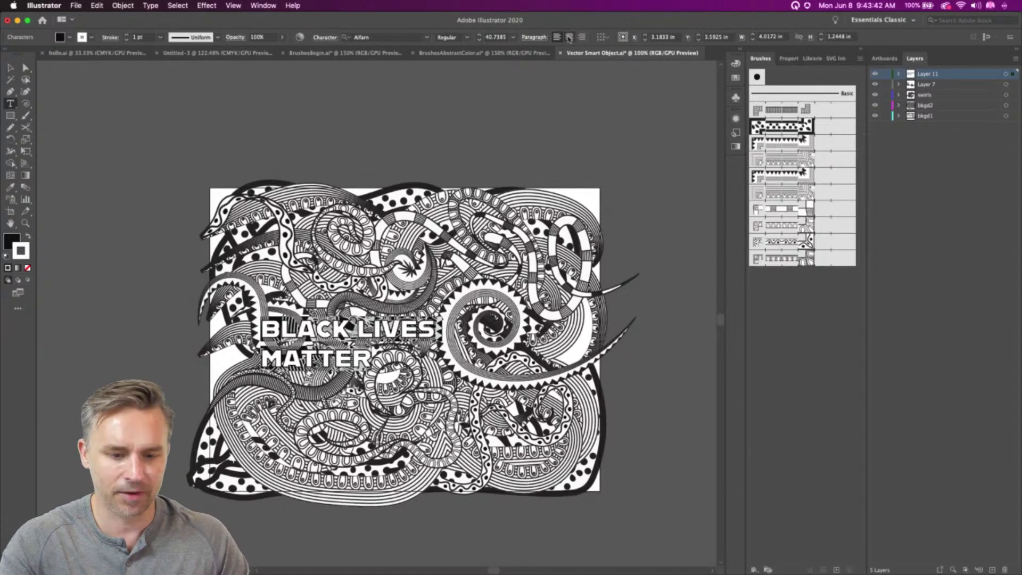
pyautogui.click(569, 37)
pyautogui.click(266, 351)
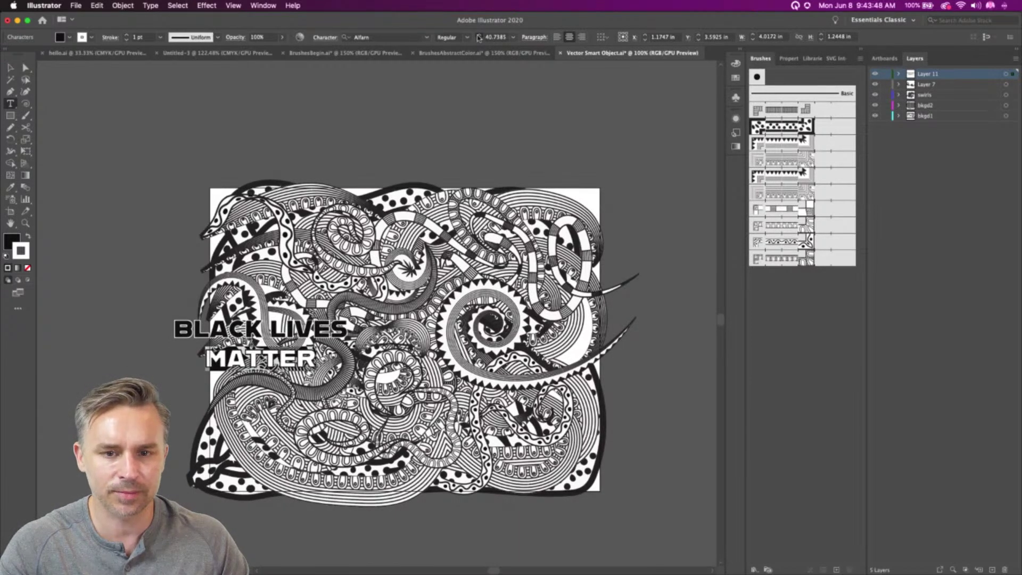
pyautogui.click(479, 35)
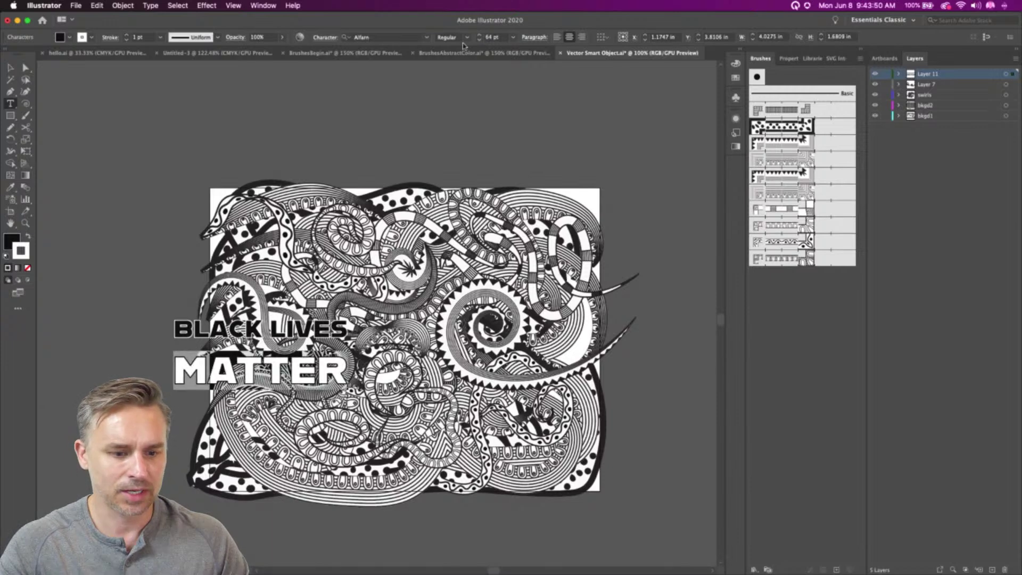
# Move the lettering to the middle of the artwork and break LIVES onto its own line
pyautogui.click(10, 68)
pyautogui.moveTo(198, 341); pyautogui.dragTo(367, 310)
pyautogui.press('t')
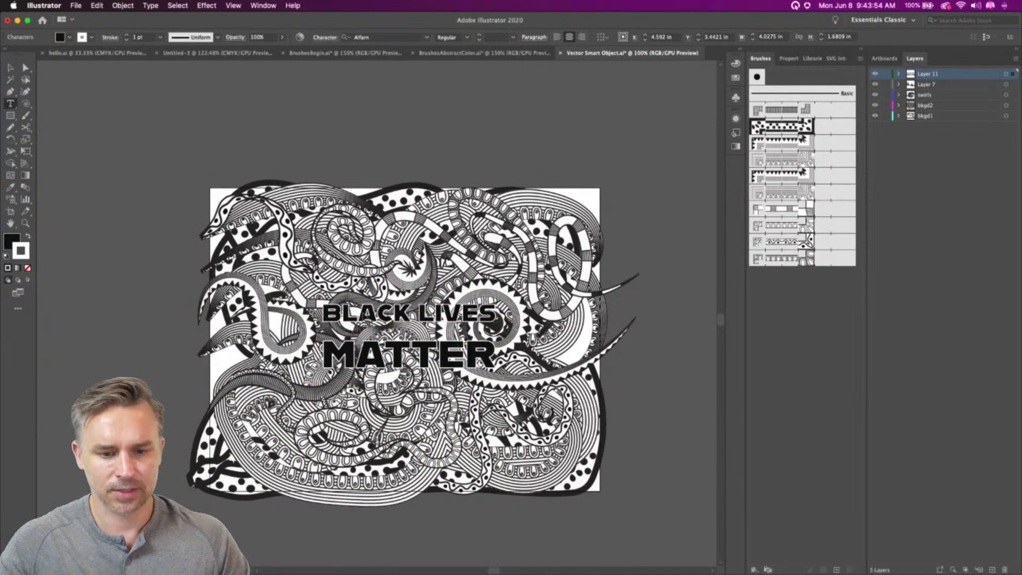
pyautogui.click(418, 313)
pyautogui.press('Return')
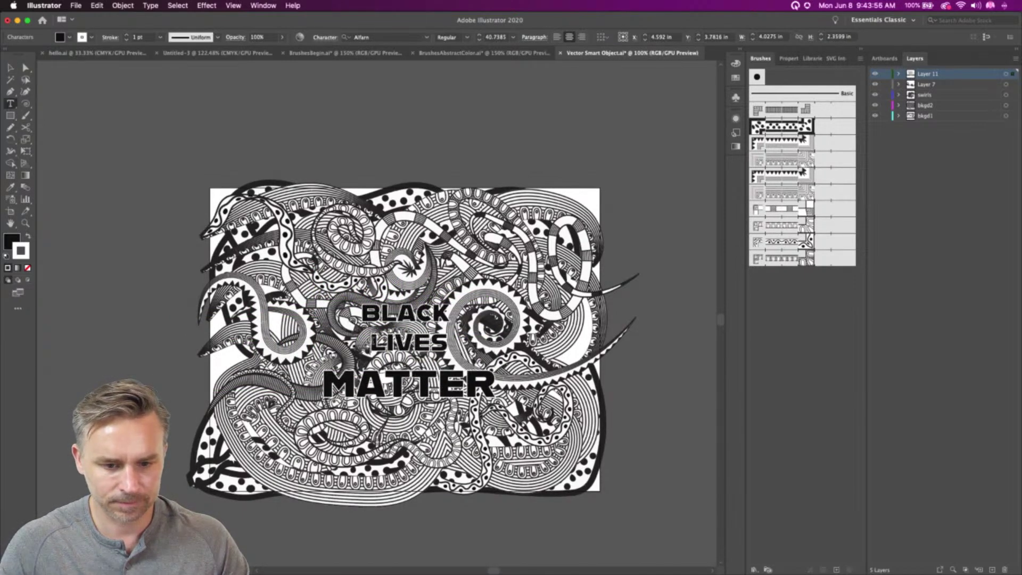
pyautogui.click(362, 315)
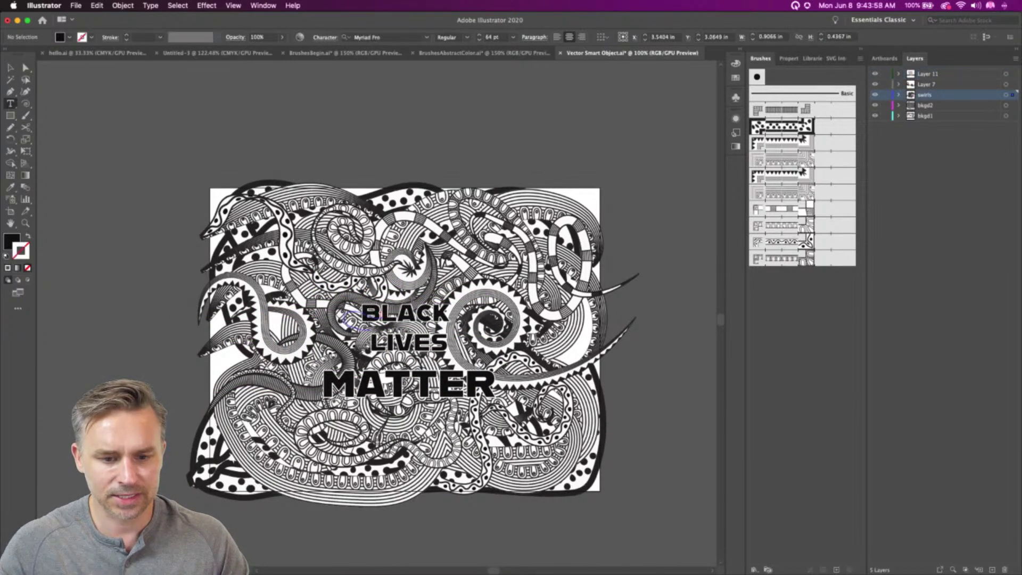
pyautogui.click(11, 68)
pyautogui.press('super+z')
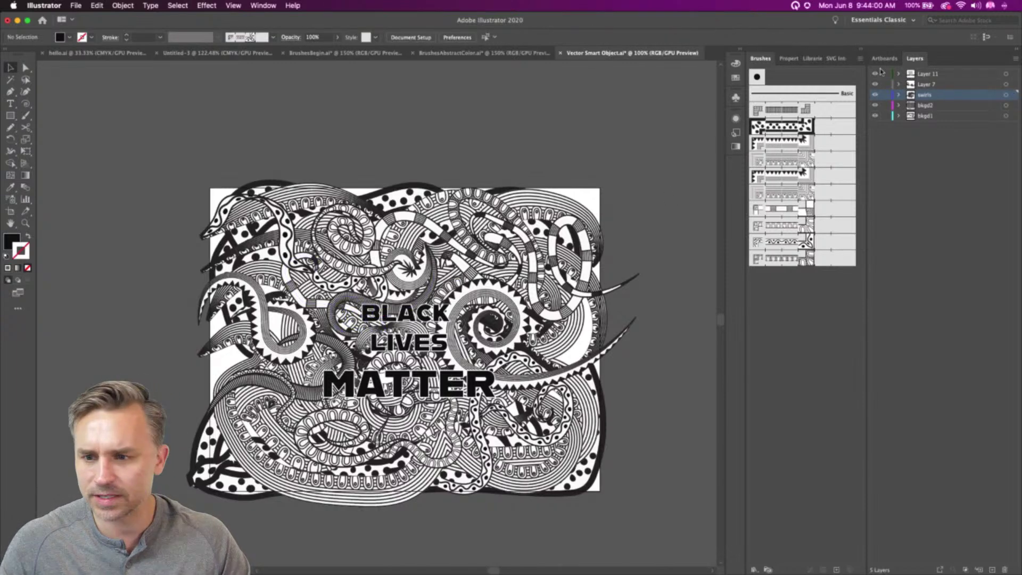
# Lock Layer 7, swirls, bkgd2 and bkgd1, and make Layer 11 the active layer
pyautogui.moveTo(885, 96); pyautogui.dragTo(884, 134)
pyautogui.click(931, 75)
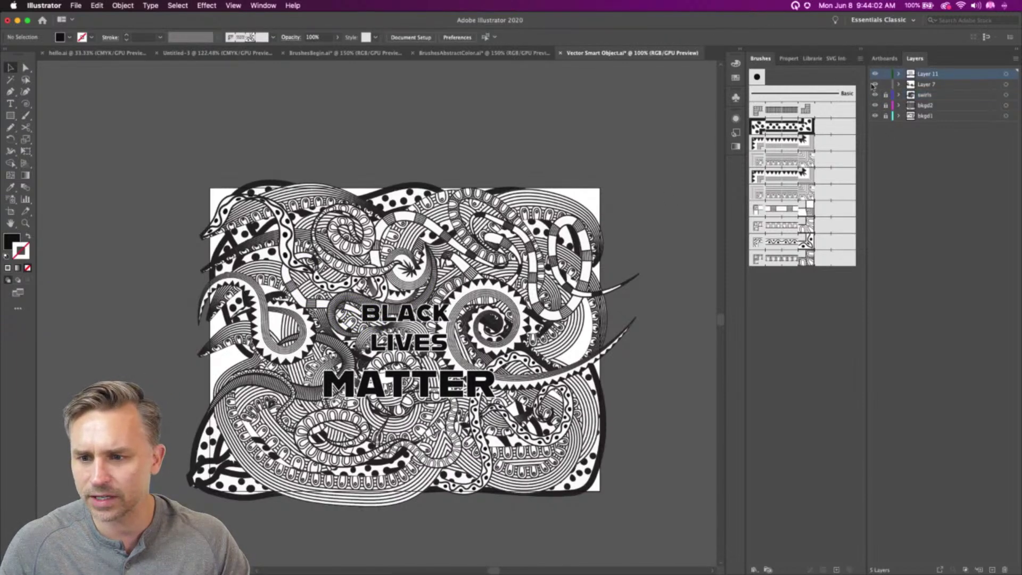
# Set the words BLACK and LIVES in the lettering to 69 pt
pyautogui.press('t')
pyautogui.click(375, 352)
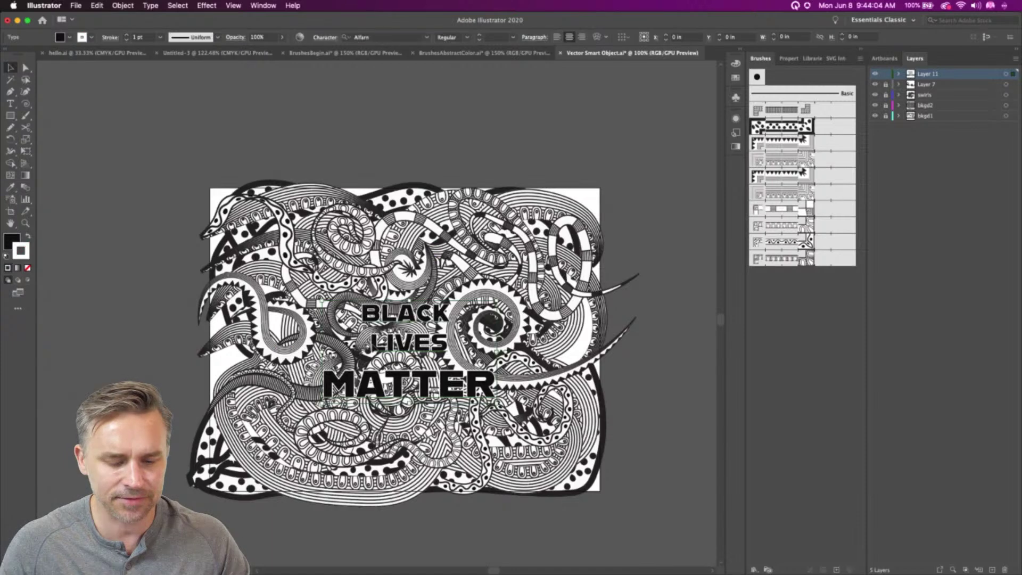
pyautogui.moveTo(362, 313); pyautogui.dragTo(499, 349)
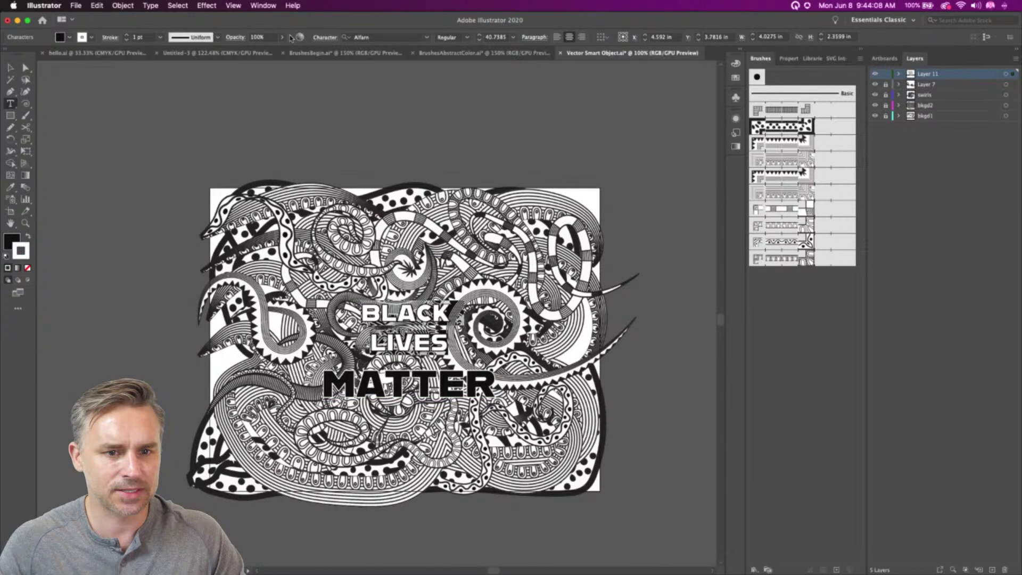
pyautogui.click(481, 35)
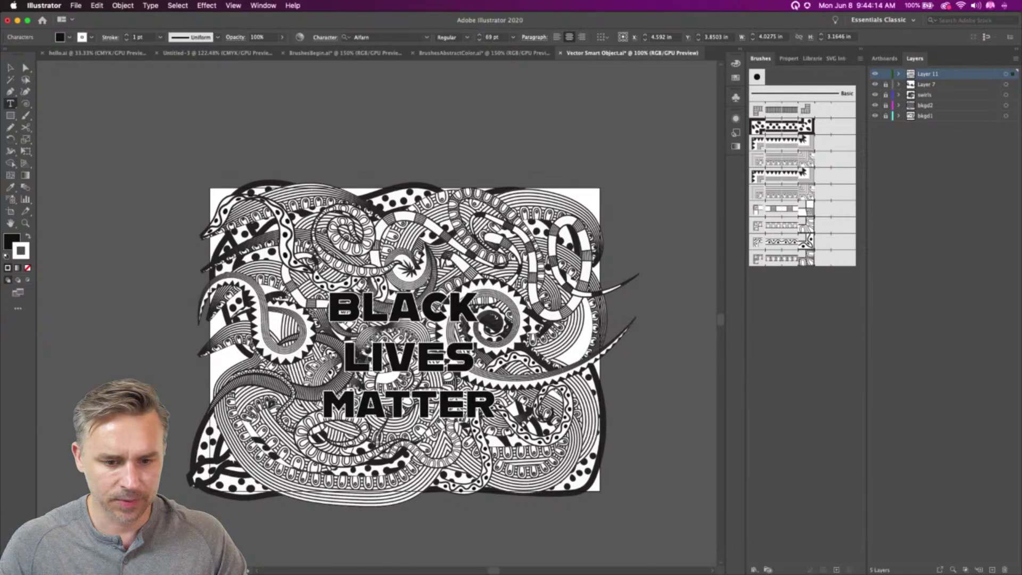
pyautogui.press('Escape')
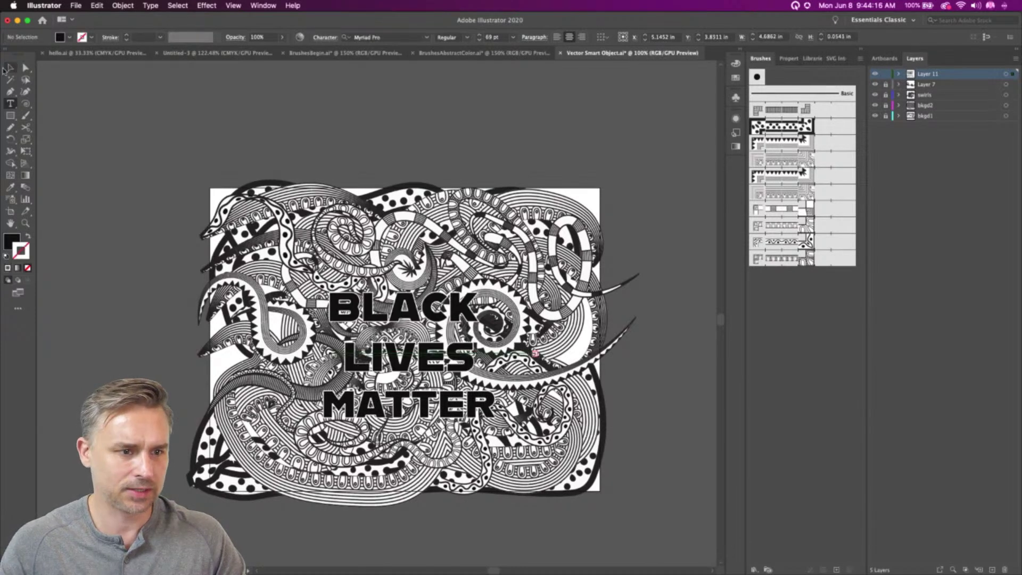
# Move the three-line lettering off the artboard beside the artwork and stack two duplicates of it below
pyautogui.click(10, 68)
pyautogui.moveTo(380, 353); pyautogui.dragTo(605, 179)
pyautogui.moveTo(610, 310); pyautogui.dragTo(610, 458)
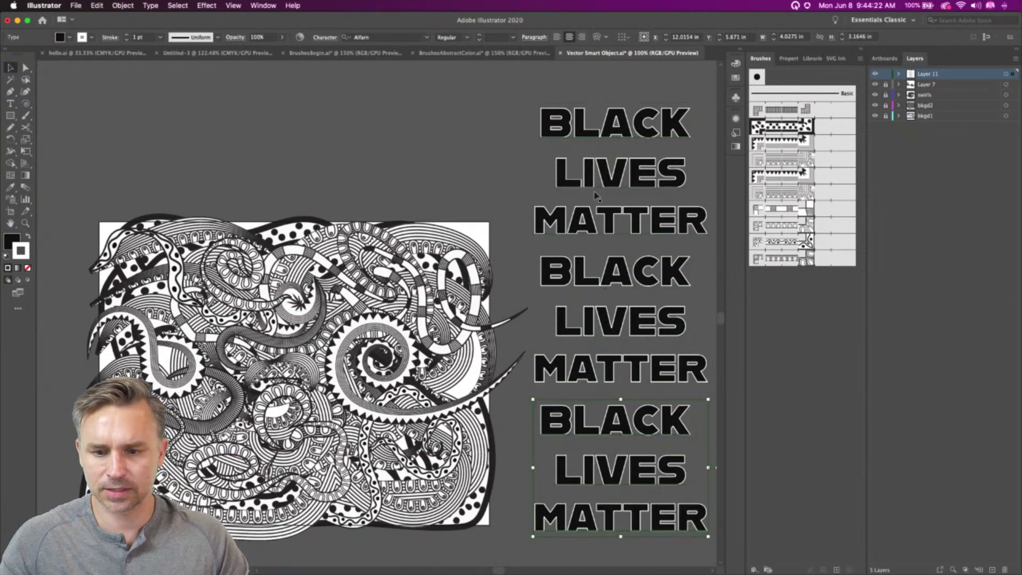
# Delete LIVES and MATTER from the uppermost lettering copy so it reads only BLACK
pyautogui.press('t')
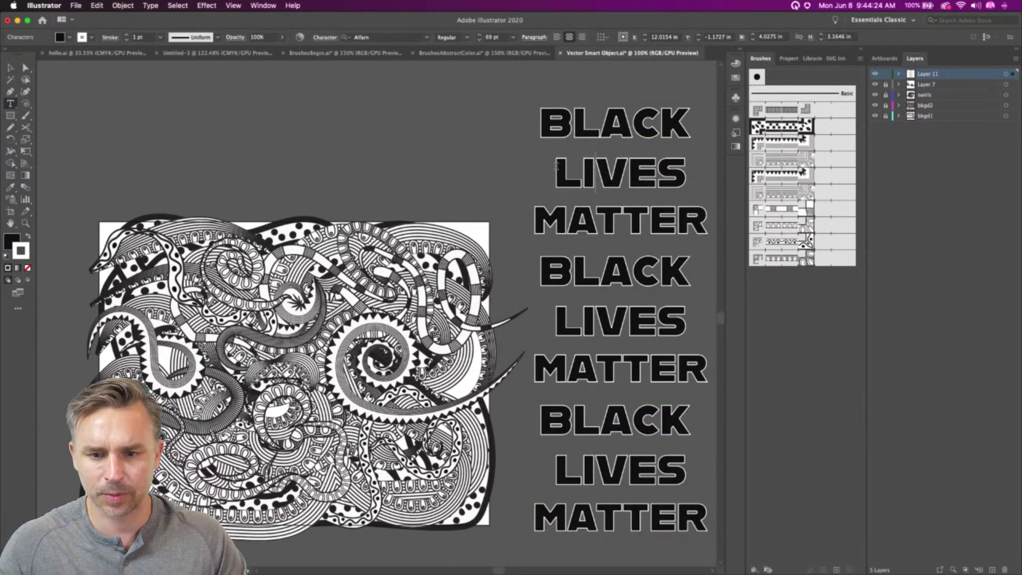
pyautogui.moveTo(556, 166); pyautogui.dragTo(713, 229)
pyautogui.press('BackSpace')
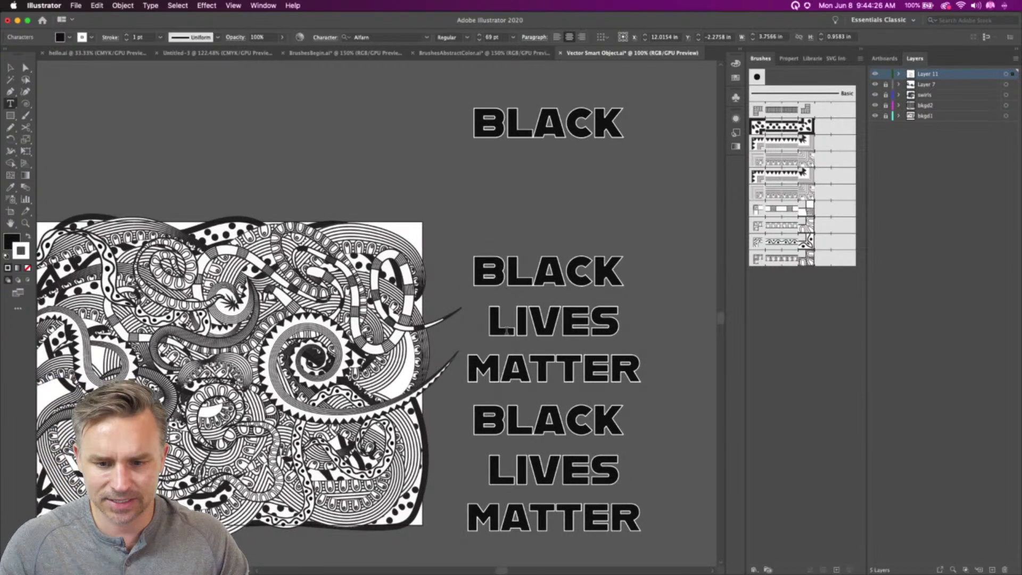
# Delete BLACK, its empty line, and MATTER from the middle lettering copy so it reads only LIVES
pyautogui.moveTo(473, 271); pyautogui.dragTo(624, 271)
pyautogui.press('BackSpace')
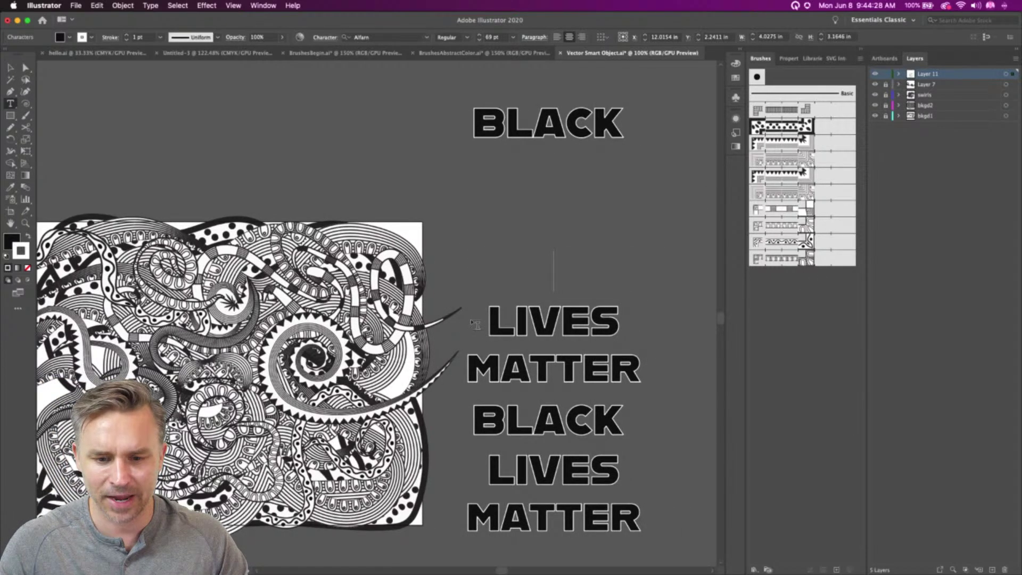
pyautogui.click(489, 316)
pyautogui.press('BackSpace')
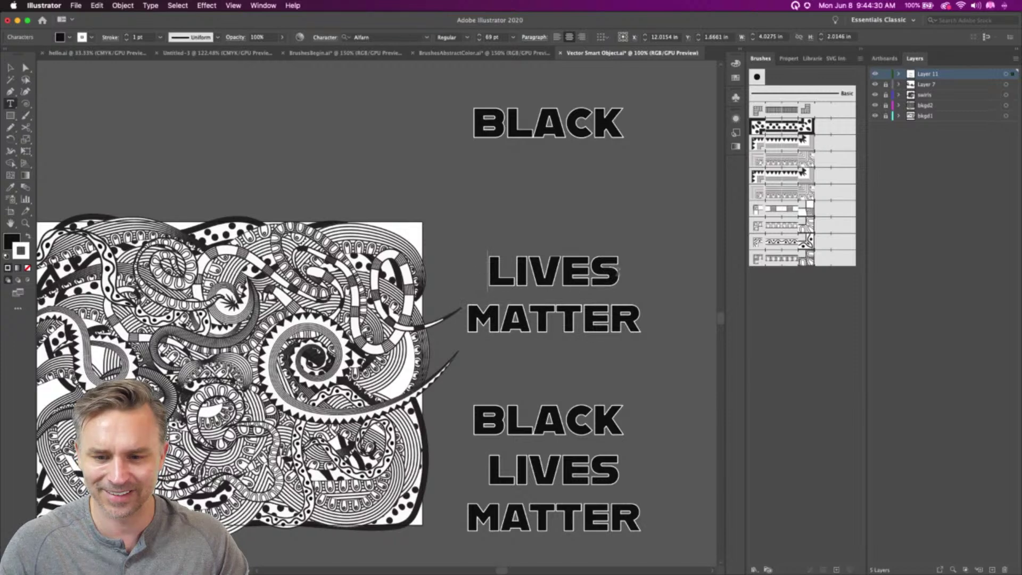
pyautogui.moveTo(617, 275); pyautogui.dragTo(767, 417)
pyautogui.press('BackSpace')
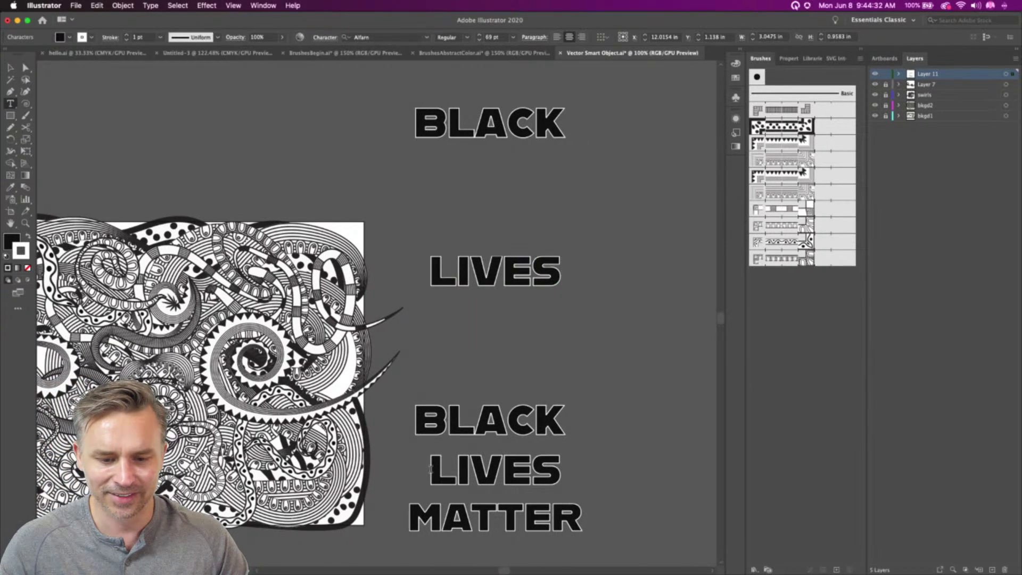
# Delete BLACK and LIVES from the lowest lettering copy so it reads only MATTER
pyautogui.click(427, 467)
pyautogui.moveTo(411, 515); pyautogui.dragTo(392, 433)
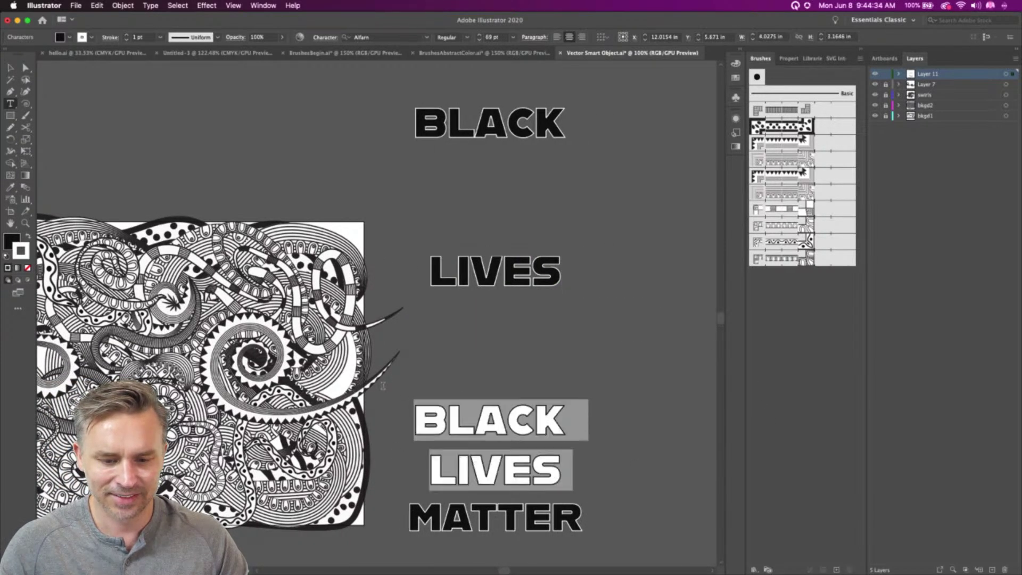
pyautogui.press('BackSpace')
pyautogui.press('Escape')
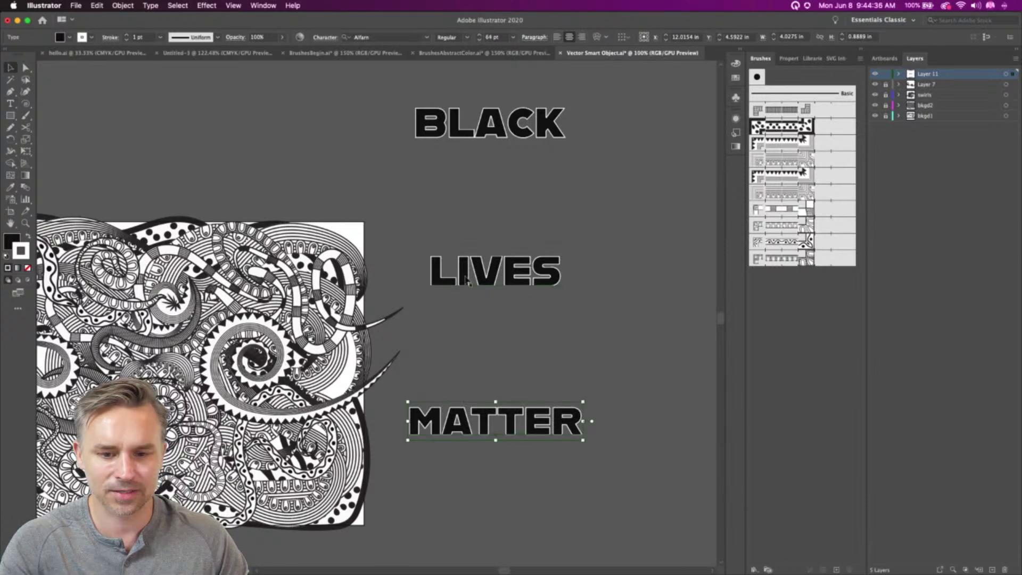
# Place LIVES directly above MATTER at about 89.3 pt to match its width, and move BLACK directly above LIVES
pyautogui.moveTo(434, 266); pyautogui.dragTo(441, 345)
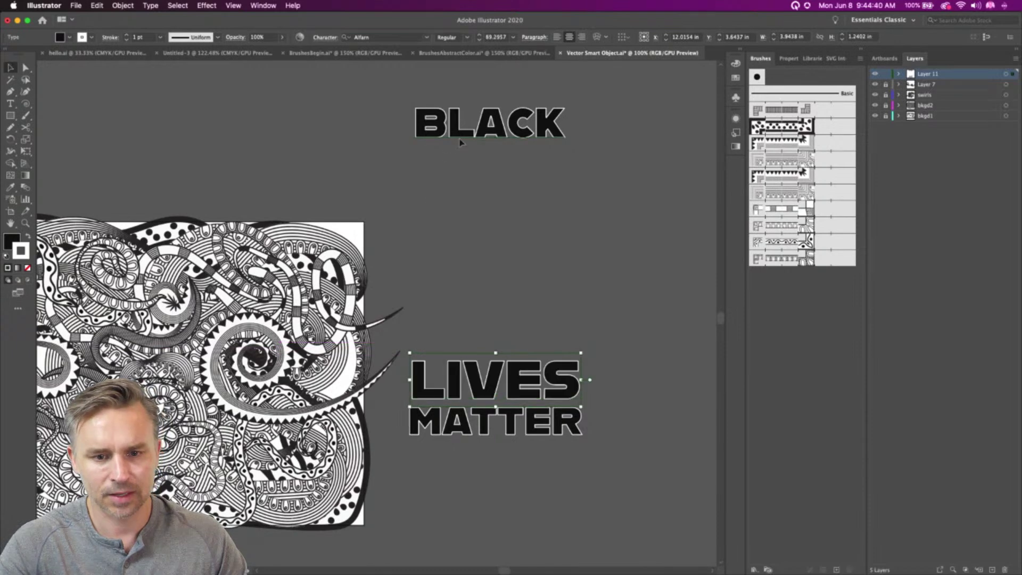
pyautogui.moveTo(450, 142); pyautogui.dragTo(450, 354)
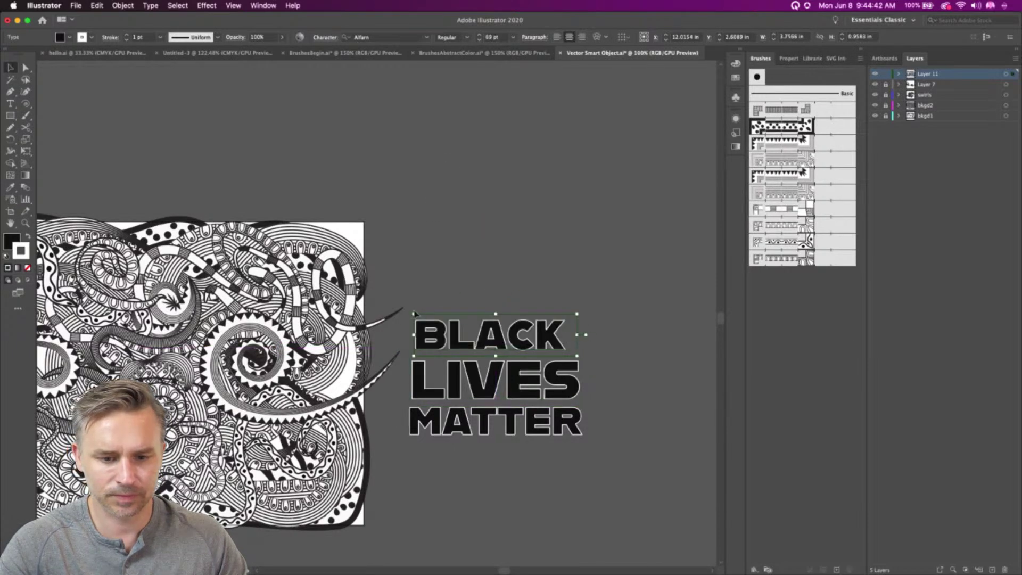
# Delete the trailing space after BLACK and enlarge the word to about 78.9 pt to match the width of LIVES and MATTER
pyautogui.doubleClick(561, 345)
pyautogui.moveTo(563, 344); pyautogui.dragTo(615, 355)
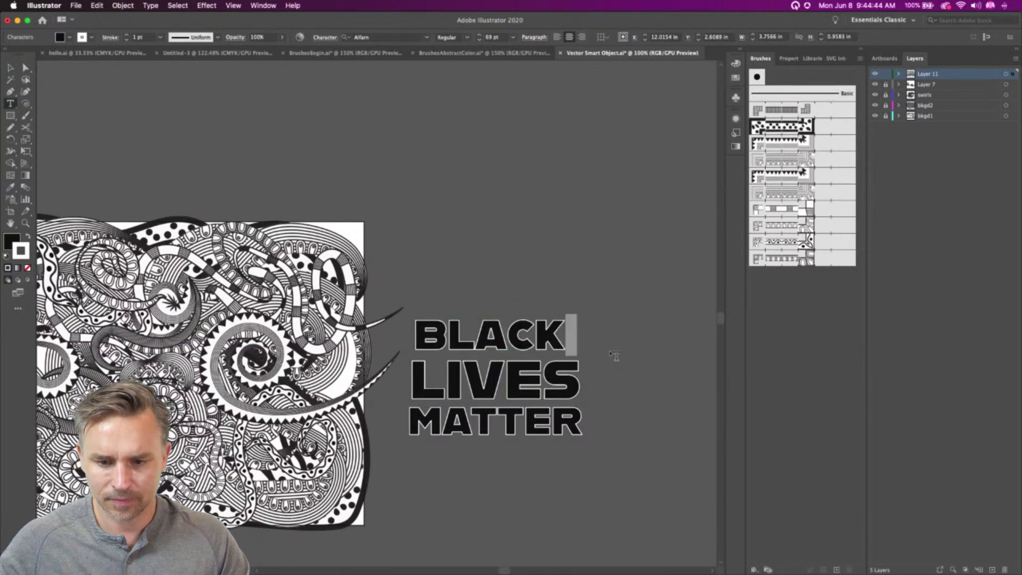
pyautogui.press('BackSpace')
pyautogui.press('Escape')
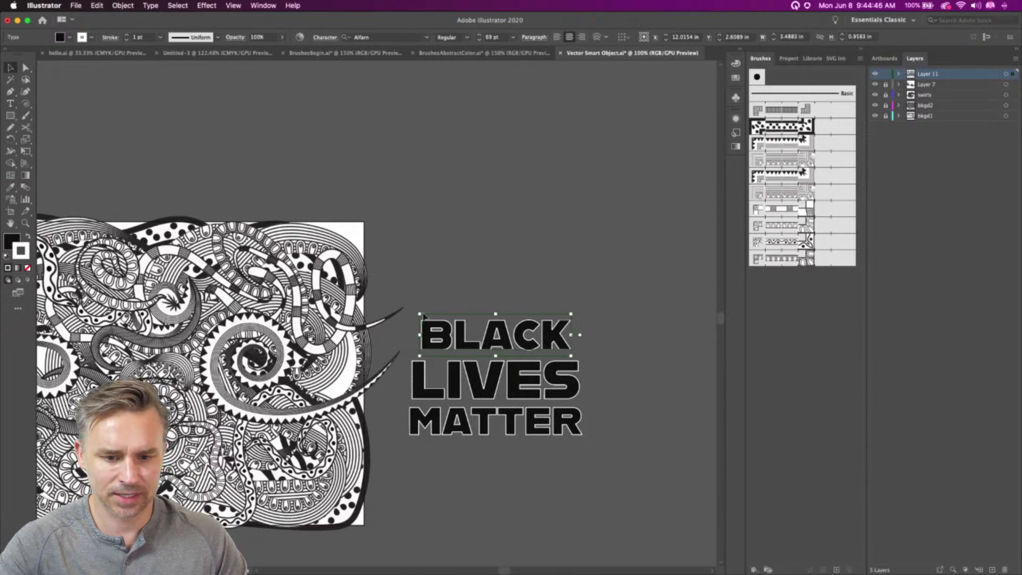
pyautogui.moveTo(421, 314); pyautogui.dragTo(409, 310)
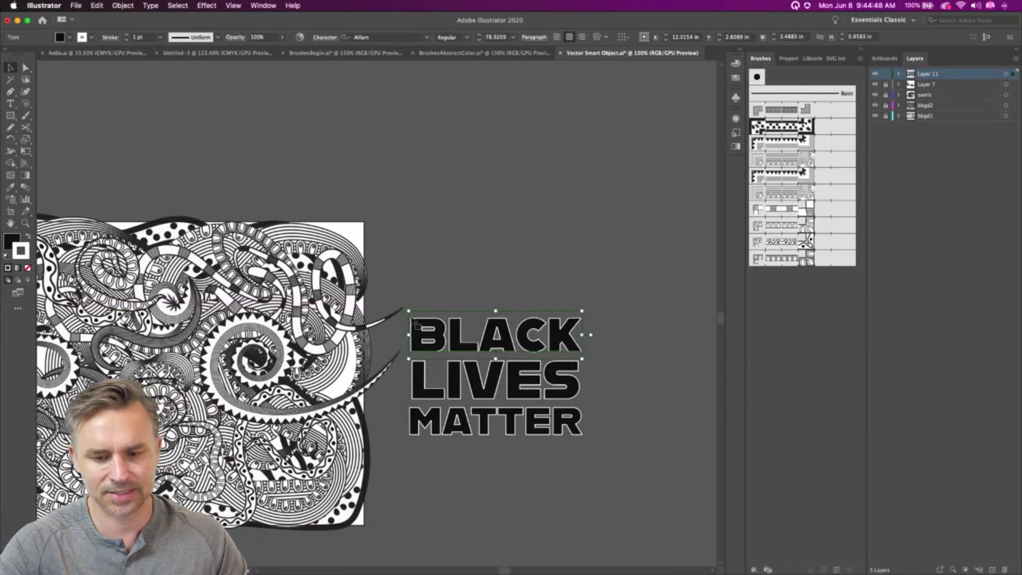
# Nudge BLACK down to sit just above LIVES, and move MATTER up slightly to even out the line spacing
pyautogui.press('Down')
pyautogui.press('Down')
pyautogui.press('Down')
pyautogui.press('Down')
pyautogui.press('Down')
pyautogui.press('Down')
pyautogui.press('Down')
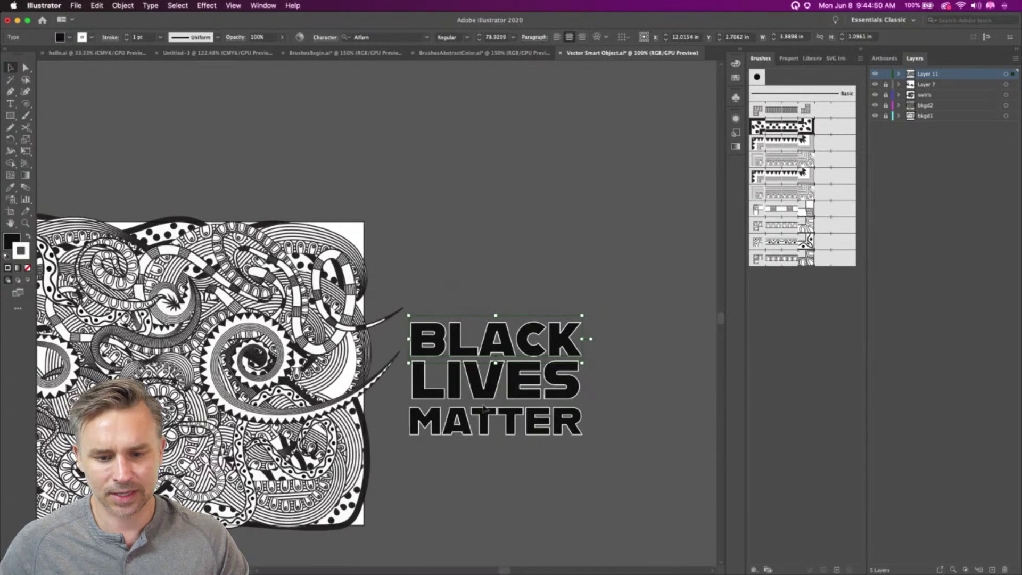
pyautogui.click(502, 477)
pyautogui.click(474, 424)
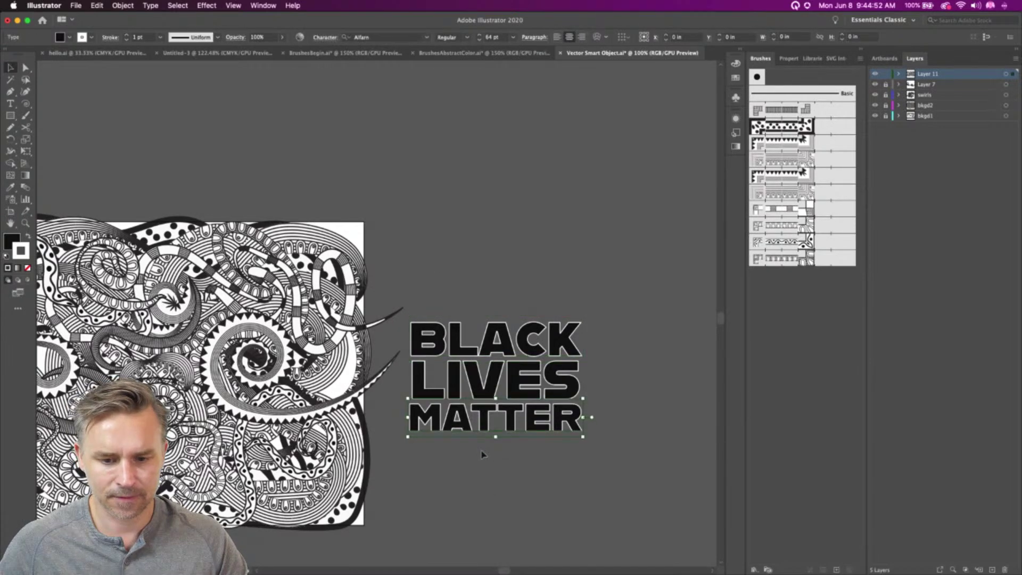
pyautogui.click(482, 454)
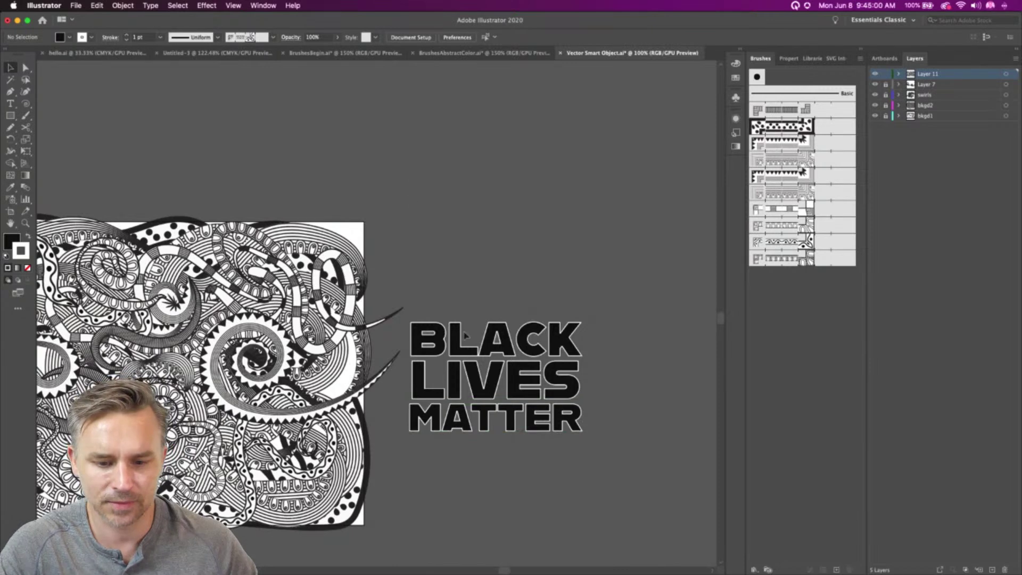
# Move the three stacked words together onto the middle of the swirl artwork and scale them down between the spirals
pyautogui.moveTo(407, 191); pyautogui.dragTo(565, 472)
pyautogui.moveTo(453, 364); pyautogui.dragTo(128, 356)
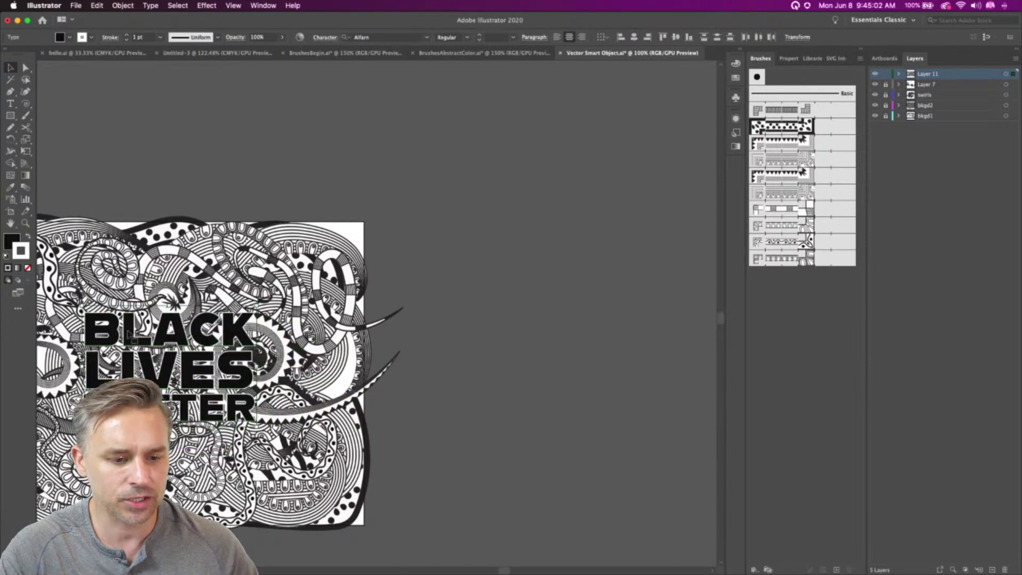
pyautogui.hscroll(-10, 419, 386)
pyautogui.moveTo(396, 369); pyautogui.dragTo(392, 366)
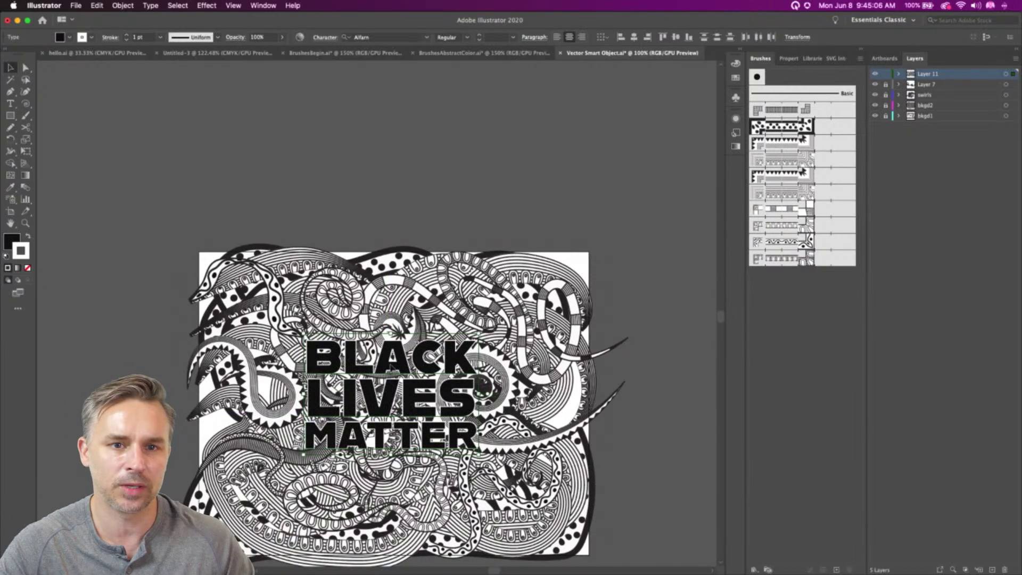
pyautogui.moveTo(304, 336); pyautogui.dragTo(381, 381)
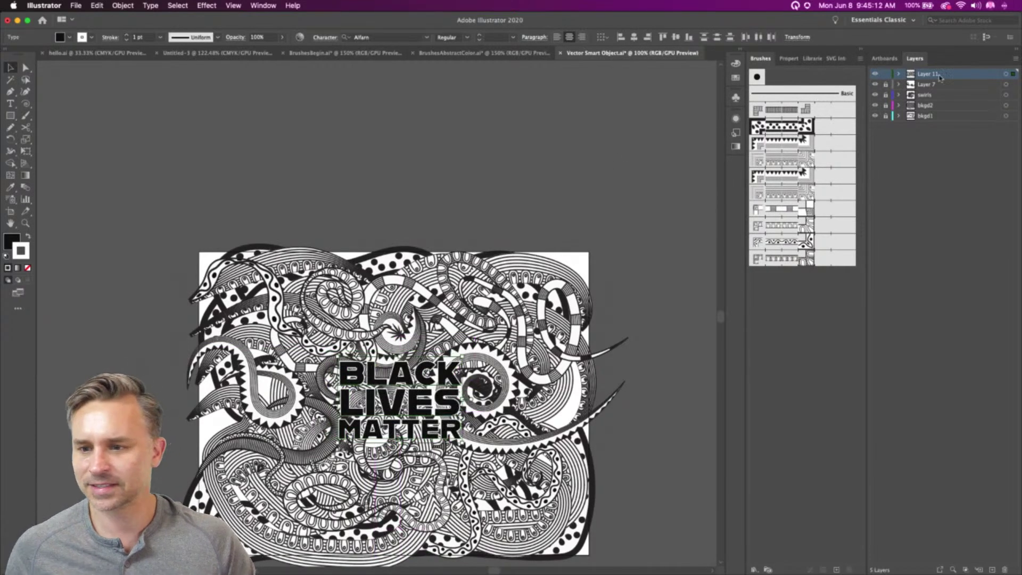
# Move the lettering's Layer 11 beneath Layer 7 and lock it, then unlock Layer 7 and make it active
pyautogui.moveTo(940, 77); pyautogui.dragTo(943, 91)
pyautogui.click(88, 369)
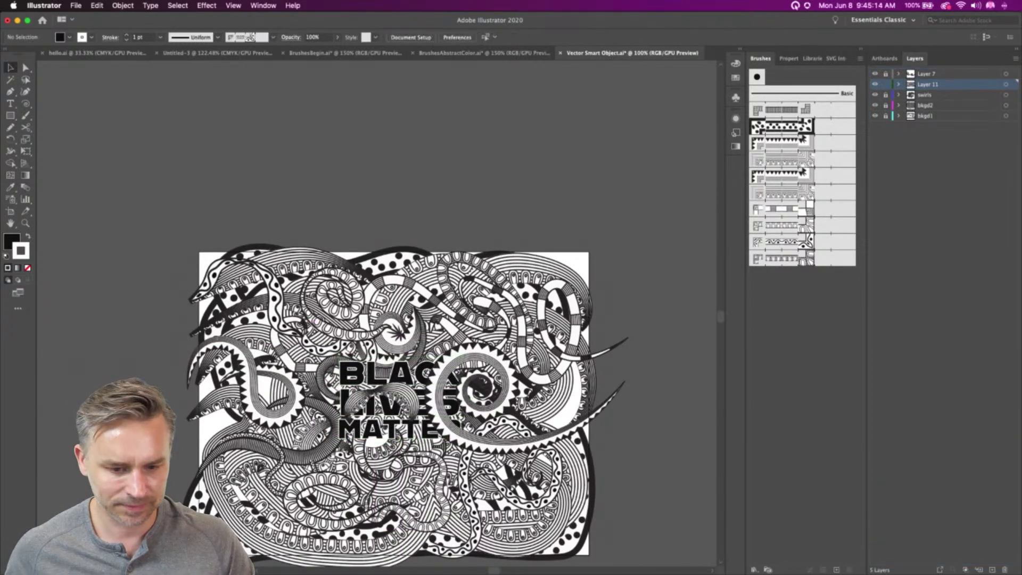
pyautogui.moveTo(354, 404); pyautogui.dragTo(308, 443)
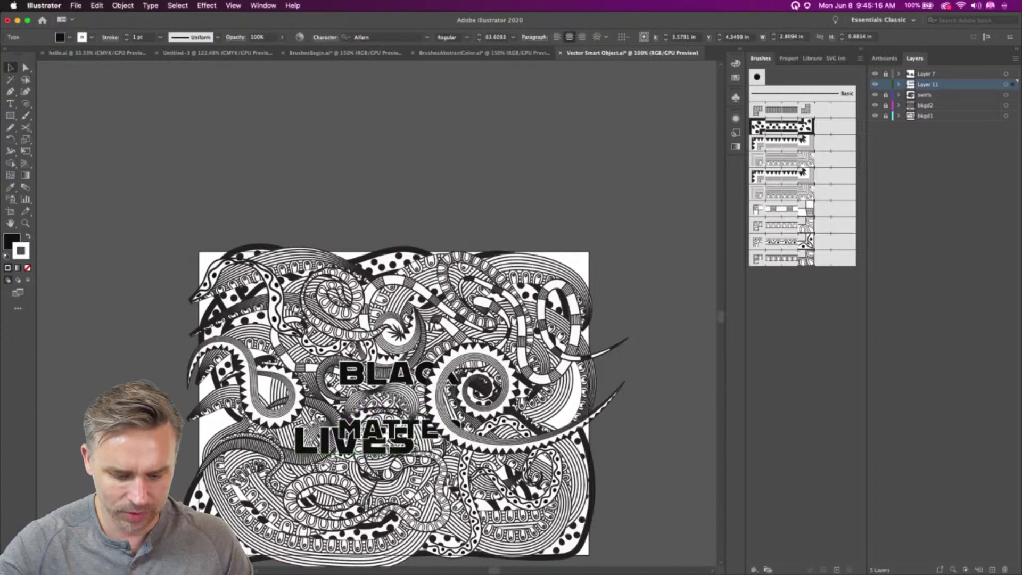
pyautogui.press('super+z')
pyautogui.click(886, 85)
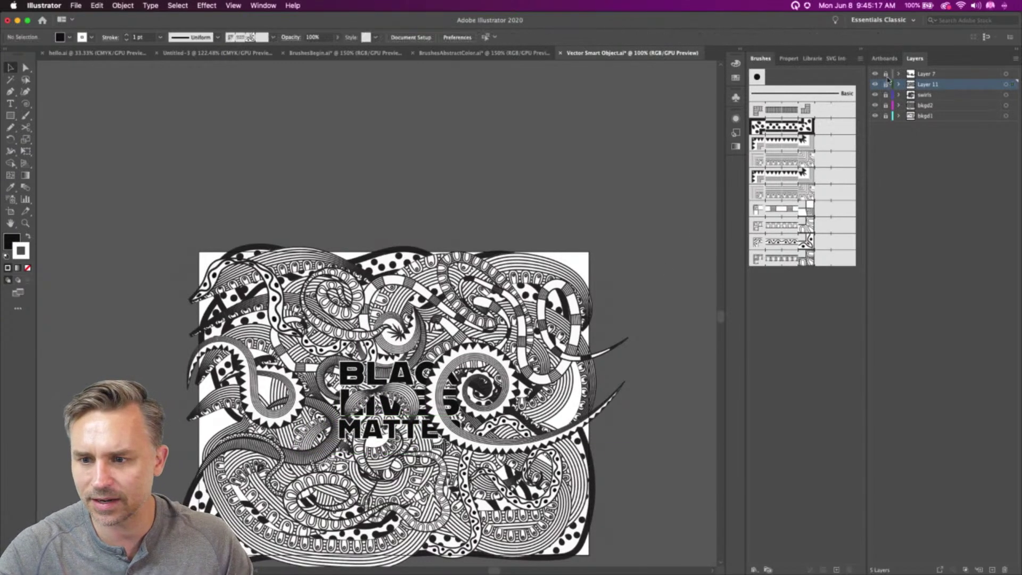
pyautogui.click(916, 76)
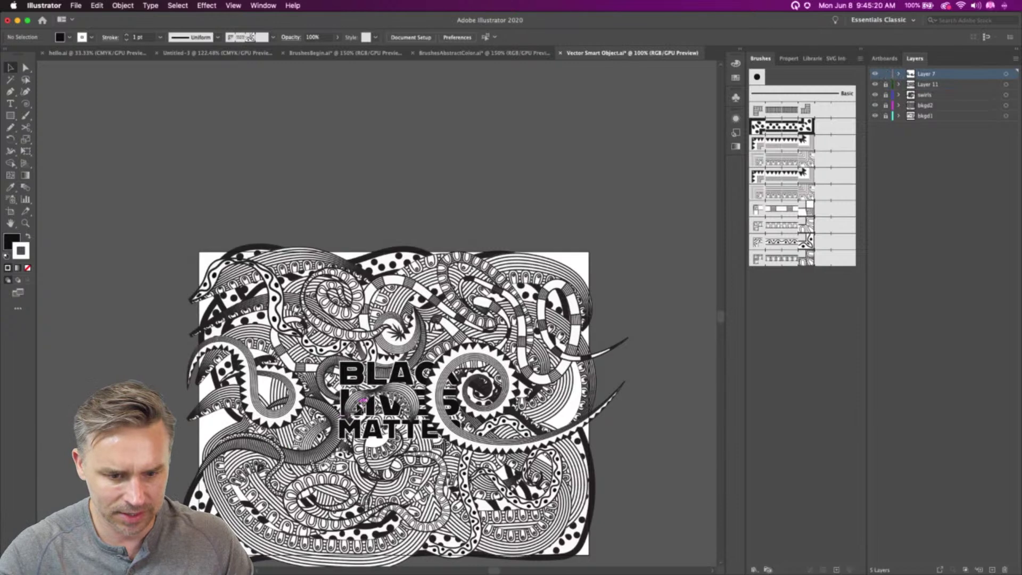
# Move the Layer 7 swirls clear of the words, the grey one down and left and the spiked spiral to the right
pyautogui.moveTo(360, 406); pyautogui.dragTo(299, 452)
pyautogui.moveTo(452, 398)
pyautogui.mouseDown()
pyautogui.moveTo(455, 362)
pyautogui.moveTo(439, 317)
pyautogui.mouseUp()
pyautogui.moveTo(436, 282); pyautogui.dragTo(475, 381)
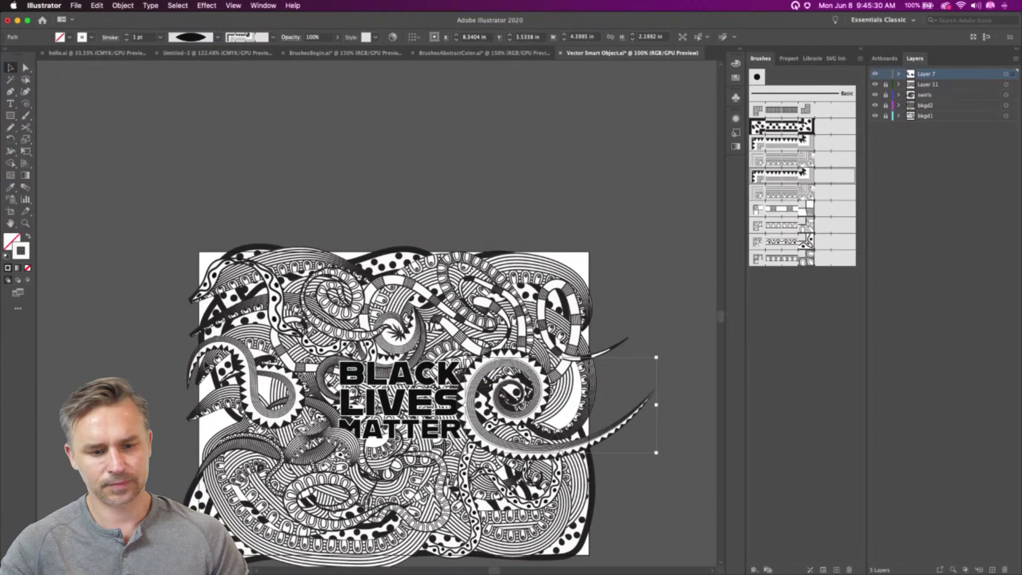
pyautogui.click(327, 337)
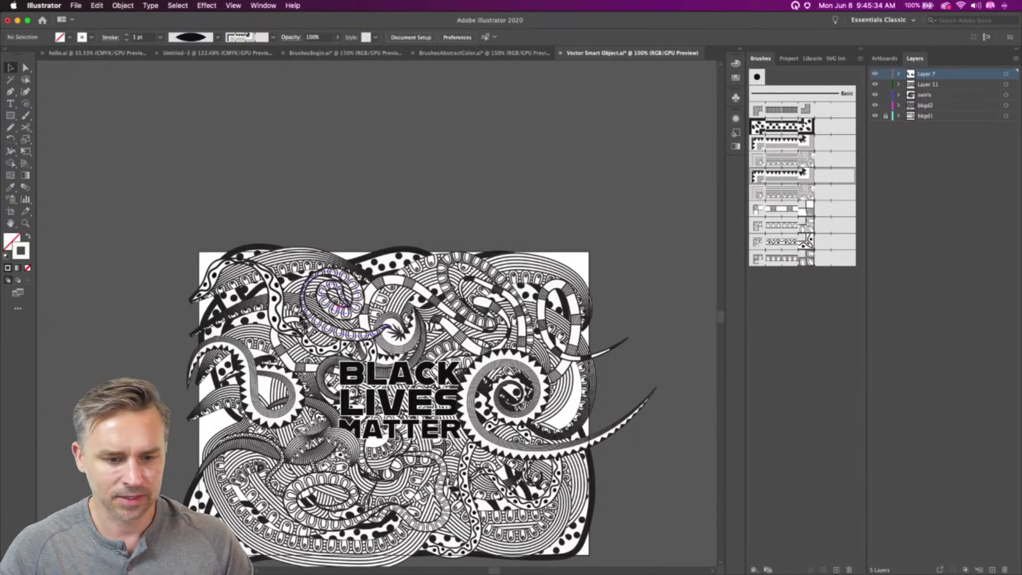
pyautogui.click(317, 329)
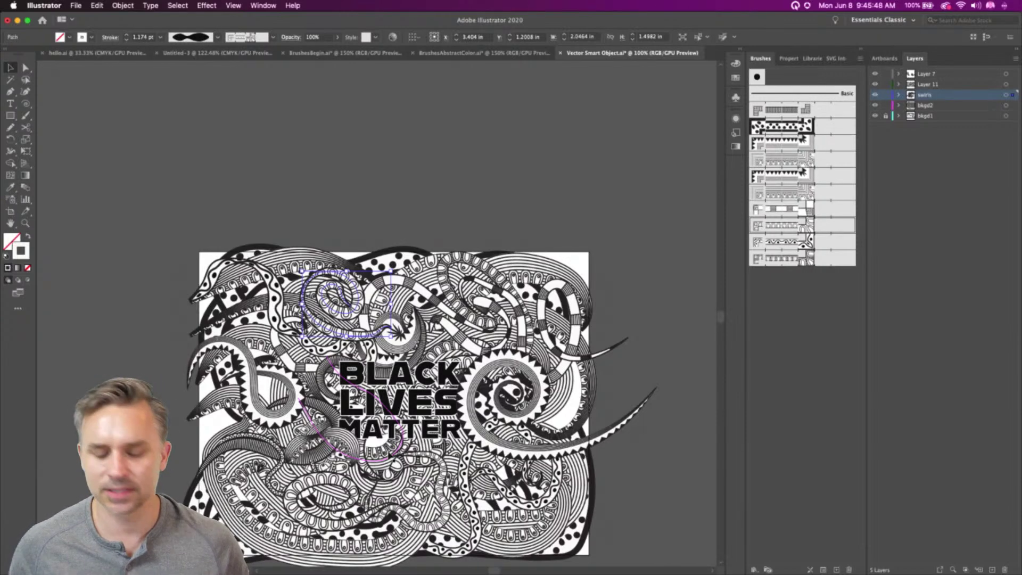
pyautogui.click(380, 240)
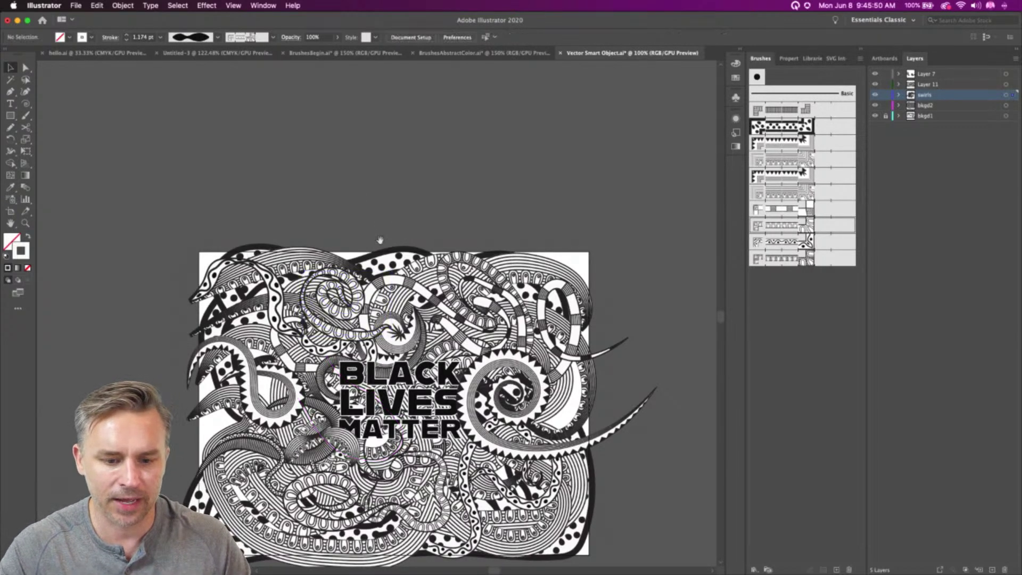
pyautogui.moveTo(380, 240); pyautogui.dragTo(380, 169)
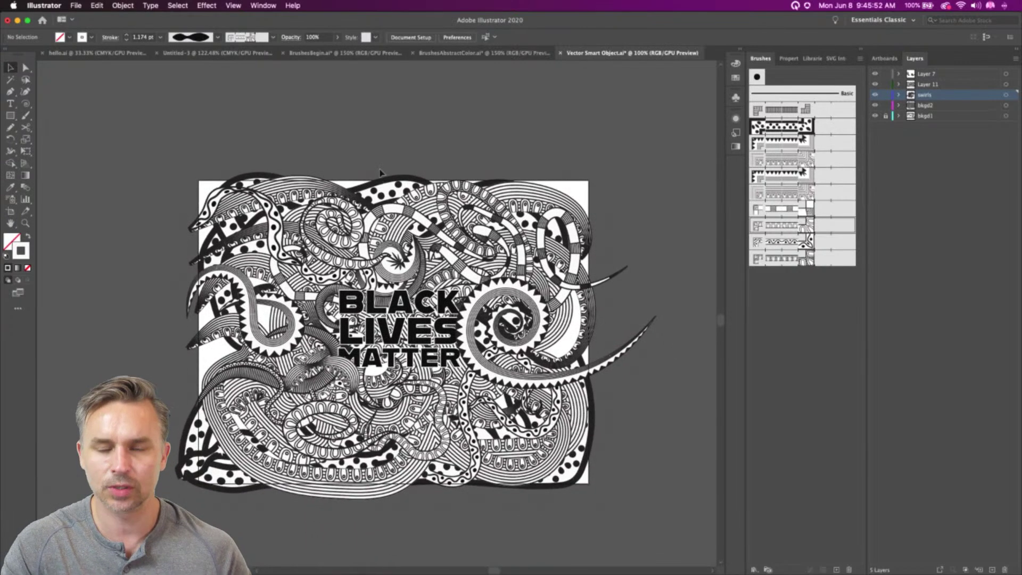
# Switch to Finder and open PeopleAll.ai from the People folder in Streaming Projects
pyautogui.moveTo(340, 574)
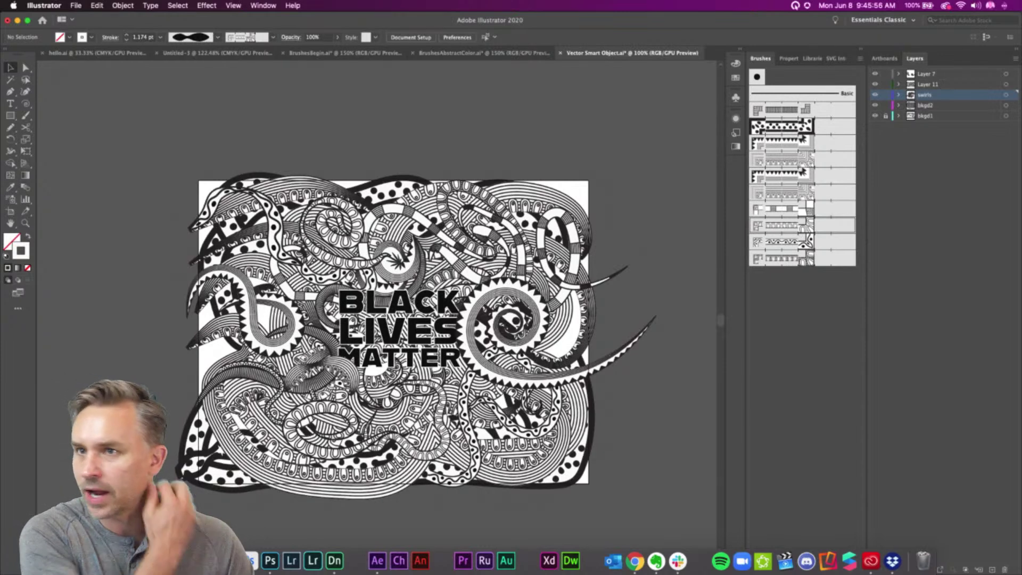
pyautogui.click(100, 560)
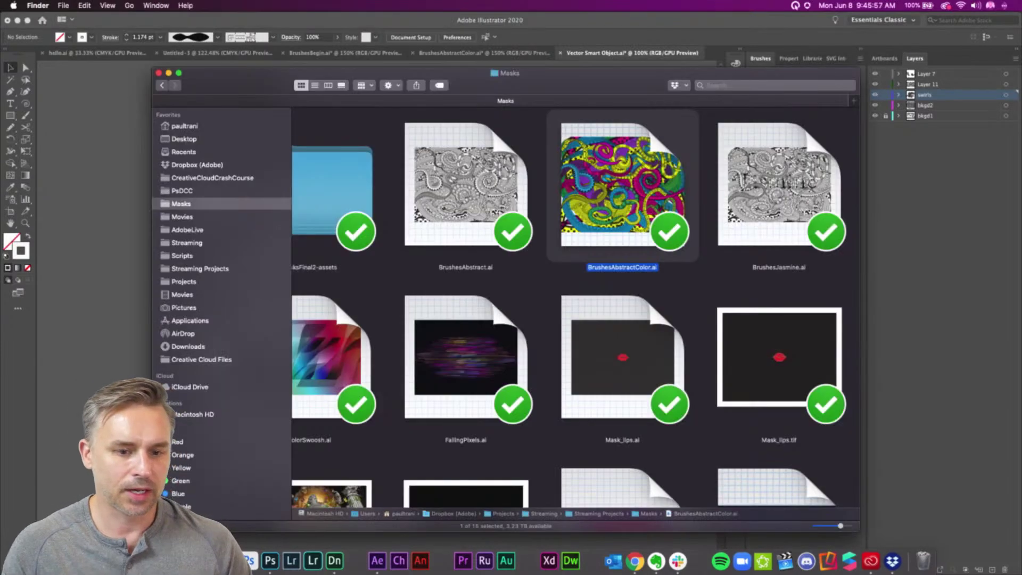
pyautogui.click(165, 269)
pyautogui.scroll(-8, 320, 320)
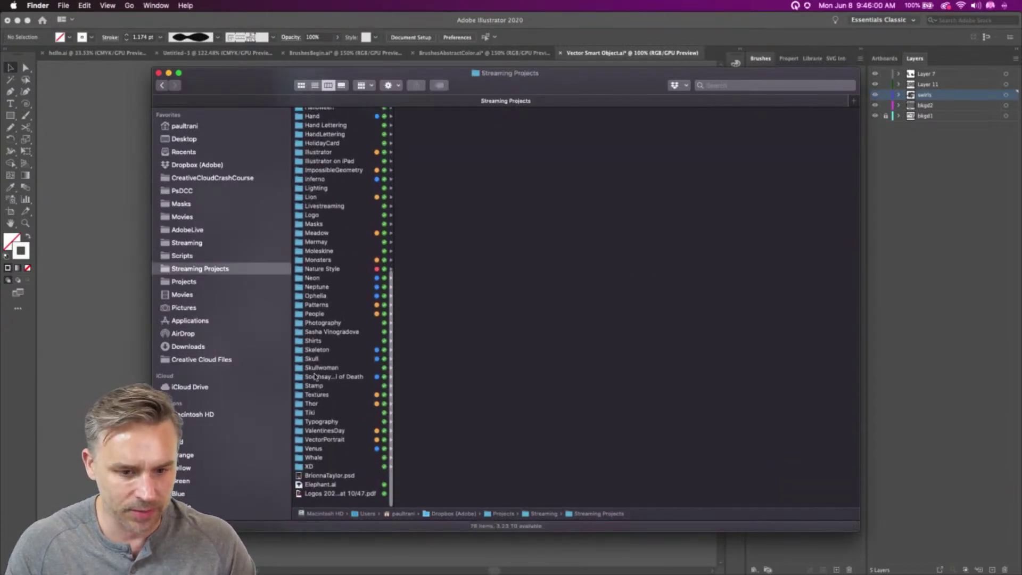
pyautogui.scroll(3, 315, 376)
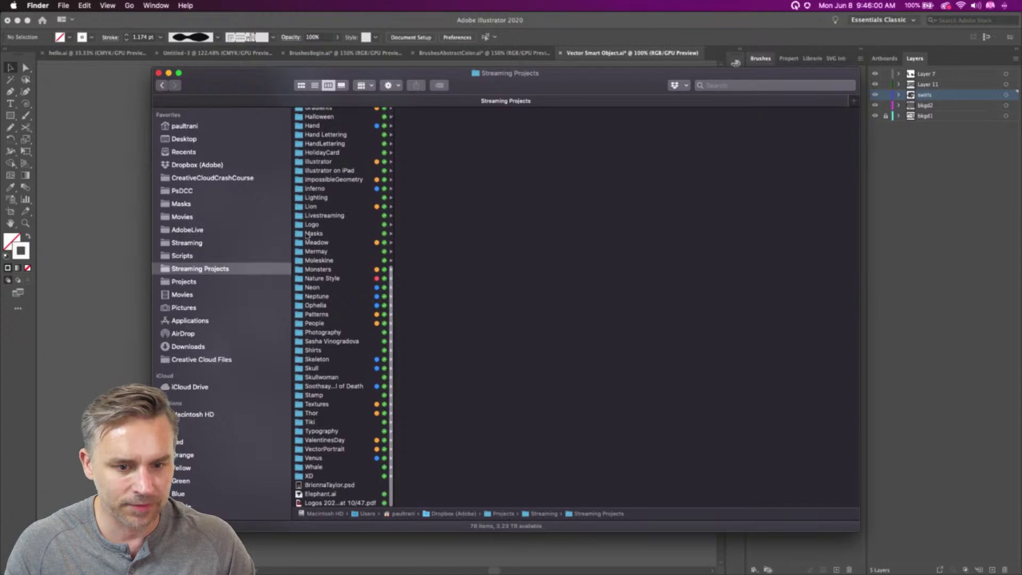
pyautogui.click(311, 323)
pyautogui.click(410, 140)
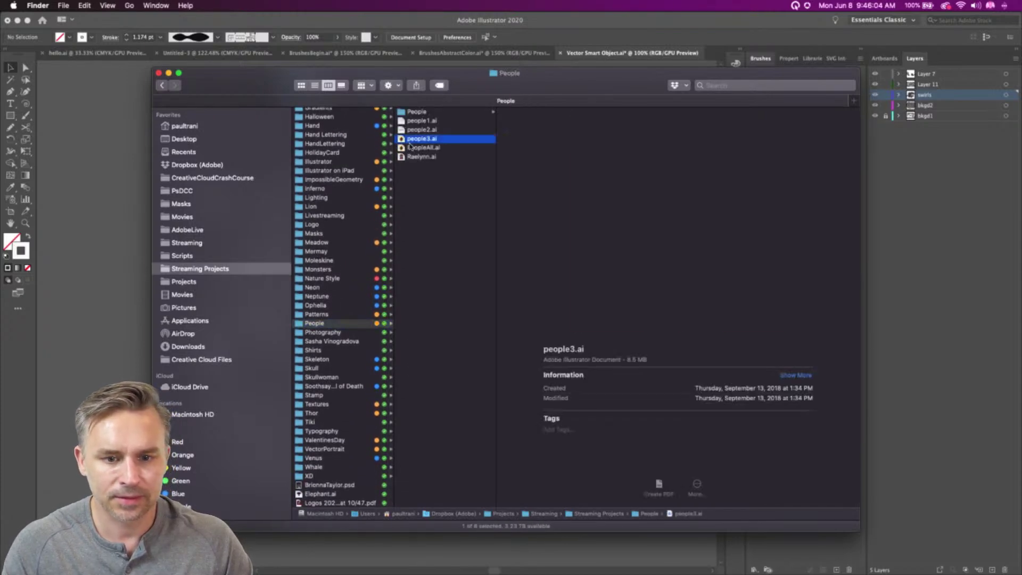
pyautogui.click(402, 148)
pyautogui.doubleClick(402, 148)
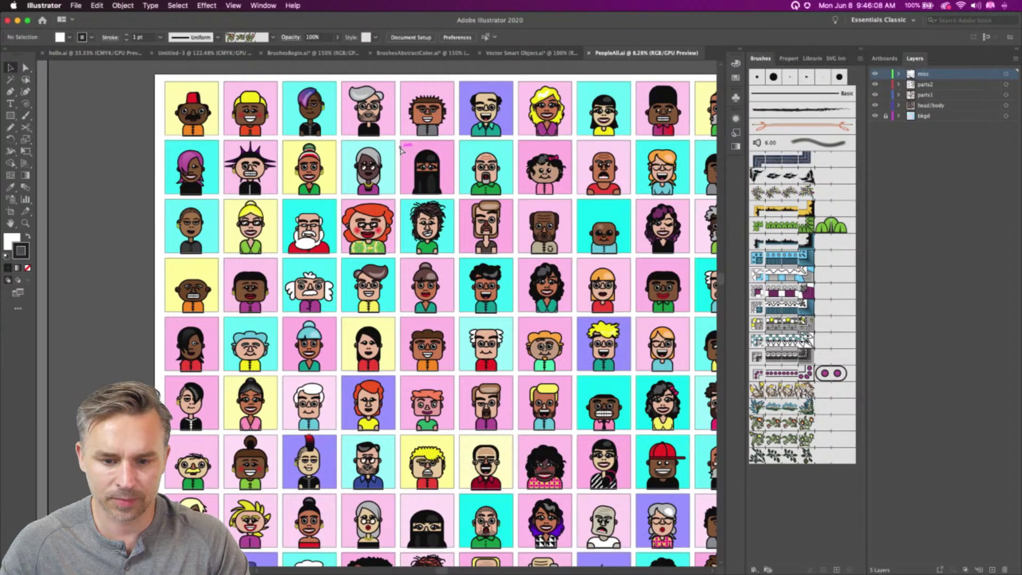
# Fit the whole grid of characters in view and hide the bkgd layer with its coloured squares
pyautogui.press('super+minus')
pyautogui.press('super+minus')
pyautogui.press('super+equal')
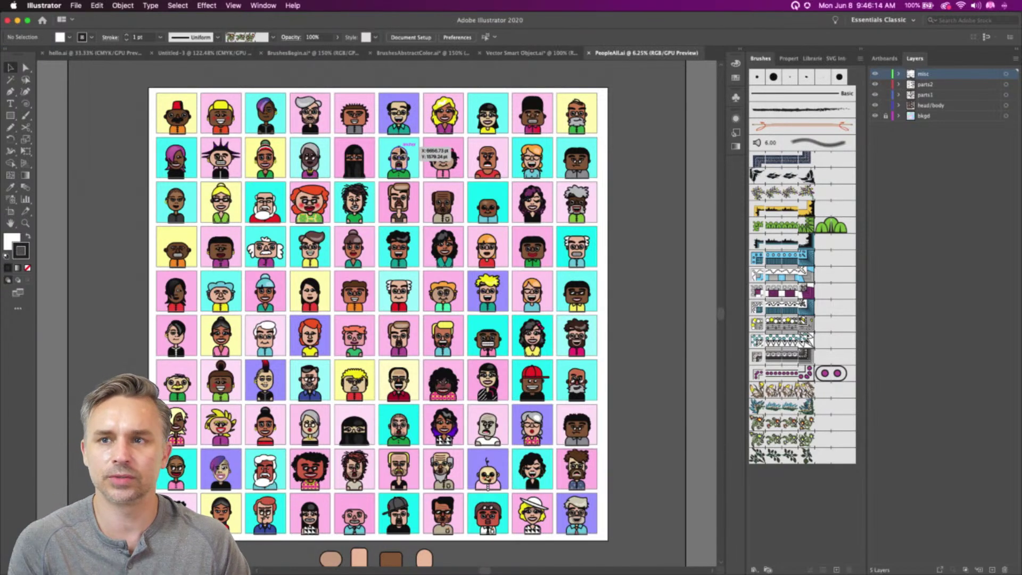
pyautogui.click(876, 116)
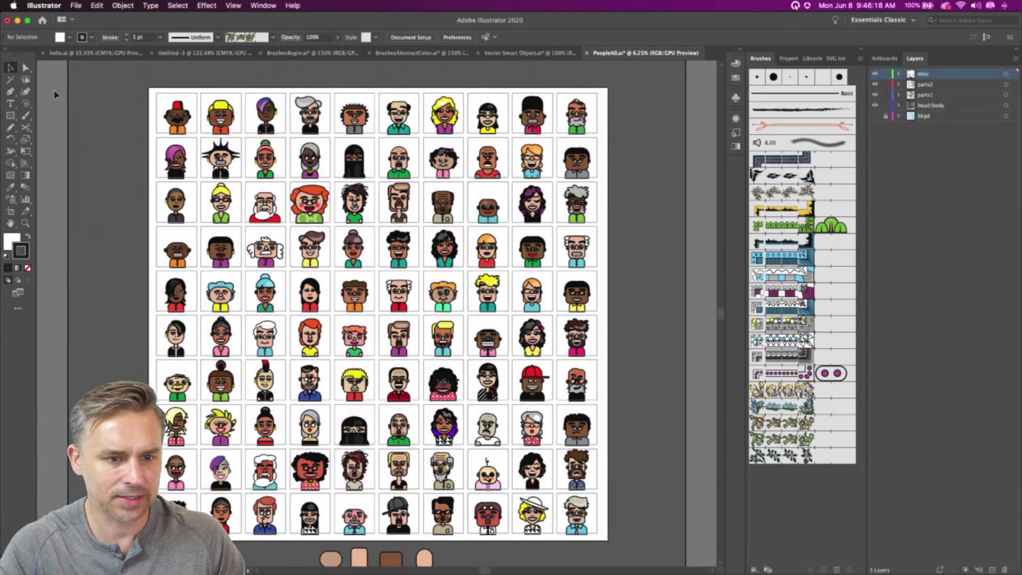
# Group the parts of each of the first three characters in the top row into separate groups
pyautogui.click(177, 113)
pyautogui.click(133, 80)
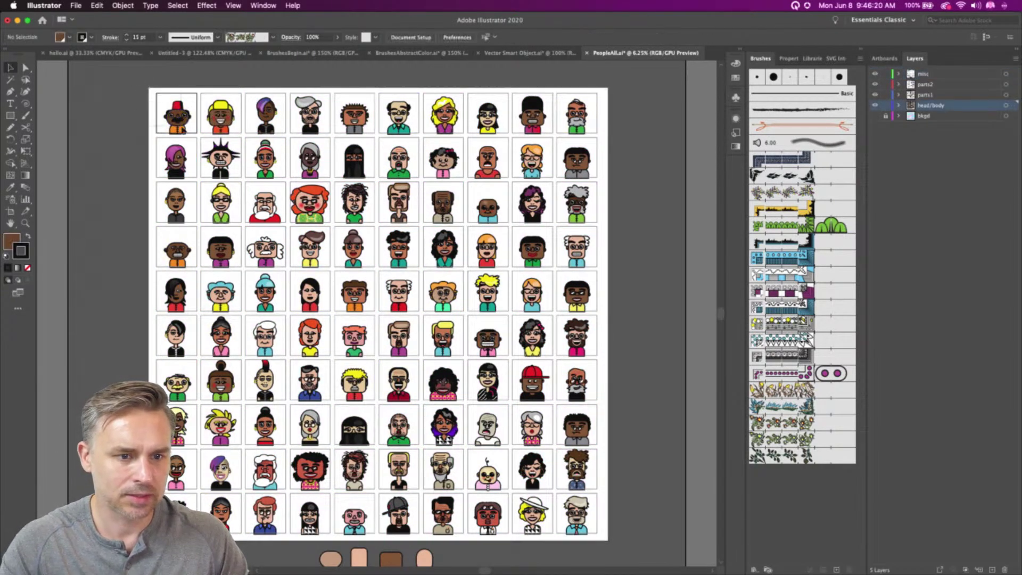
pyautogui.moveTo(132, 81); pyautogui.dragTo(193, 143)
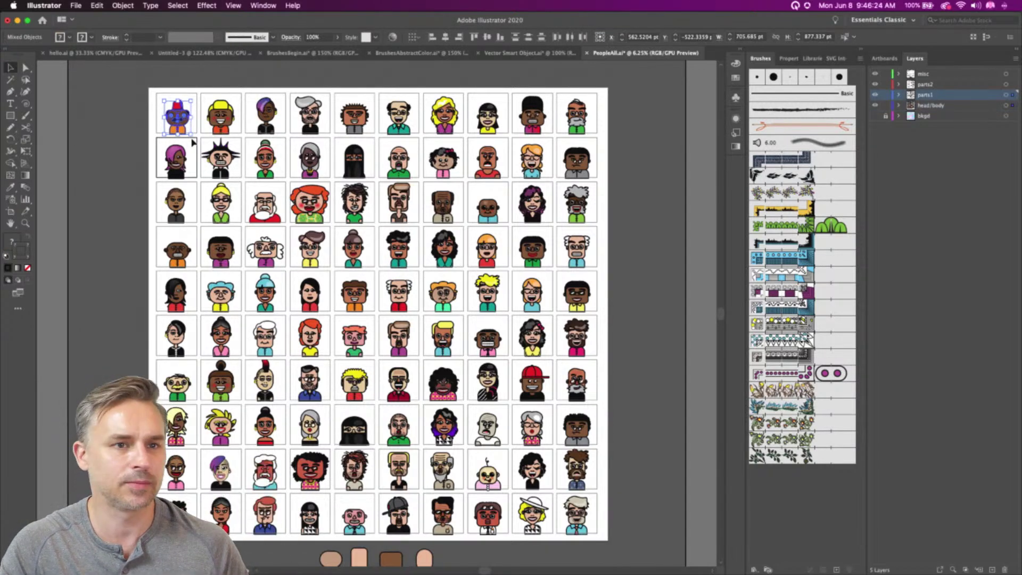
pyautogui.press('super+g')
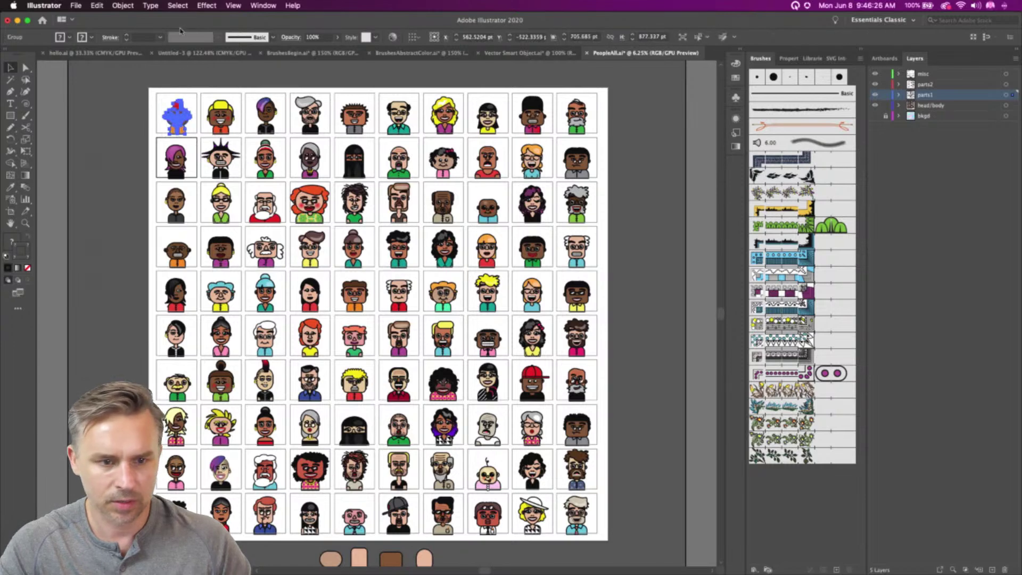
pyautogui.moveTo(237, 141); pyautogui.dragTo(253, 89)
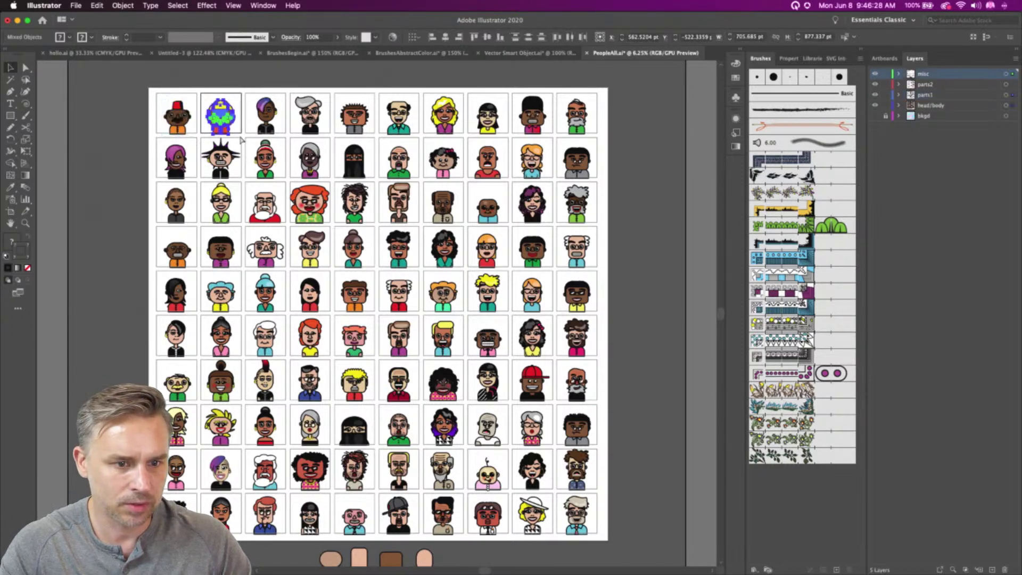
pyautogui.moveTo(280, 137); pyautogui.dragTo(247, 90)
pyautogui.press('super+g')
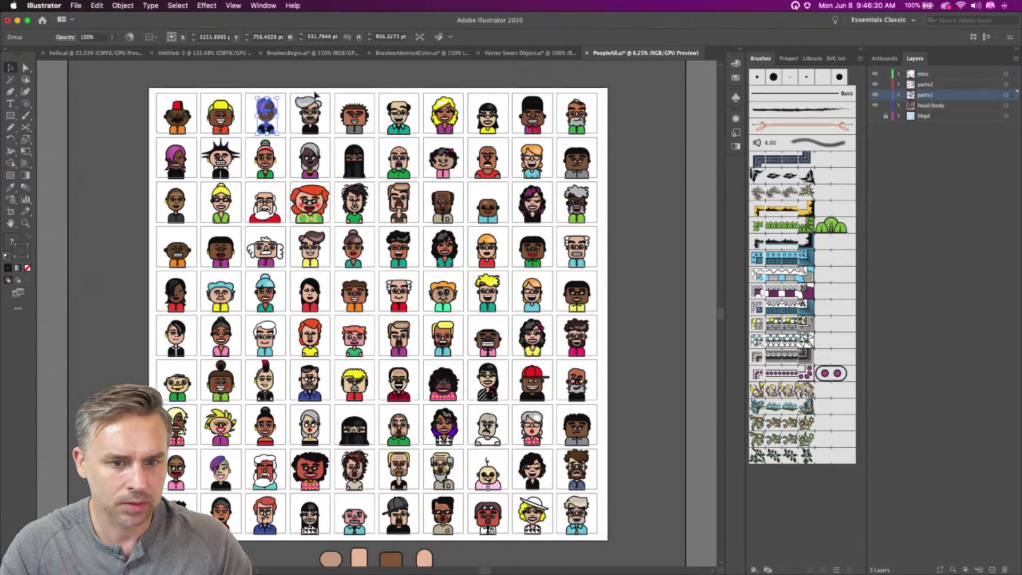
# Group the parts of the fourth through eighth characters in the top row, one group per character
pyautogui.press('super+g')
pyautogui.moveTo(370, 135); pyautogui.dragTo(371, 179)
pyautogui.press('super+g')
pyautogui.moveTo(381, 93); pyautogui.dragTo(420, 144)
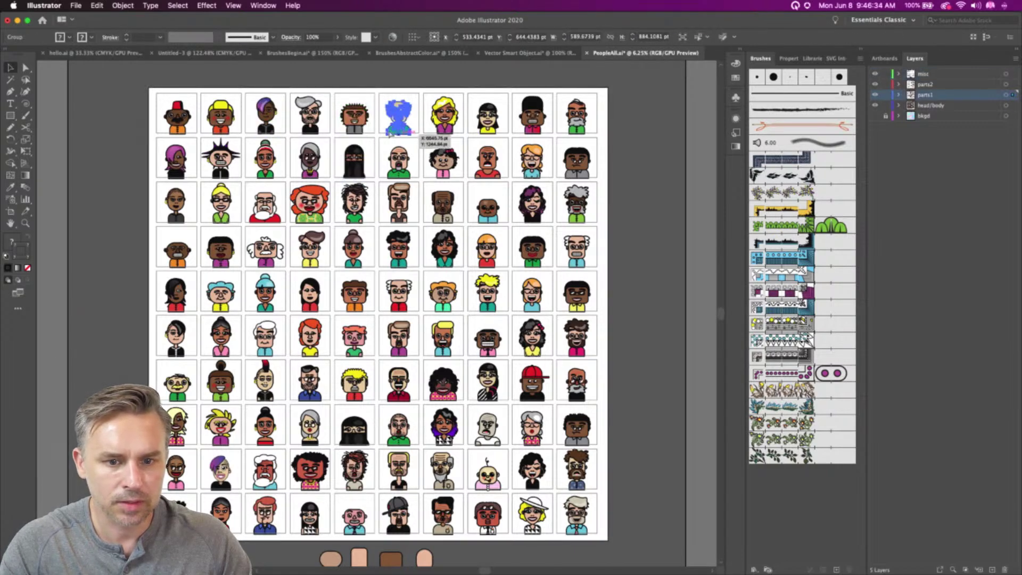
pyautogui.press('super+g')
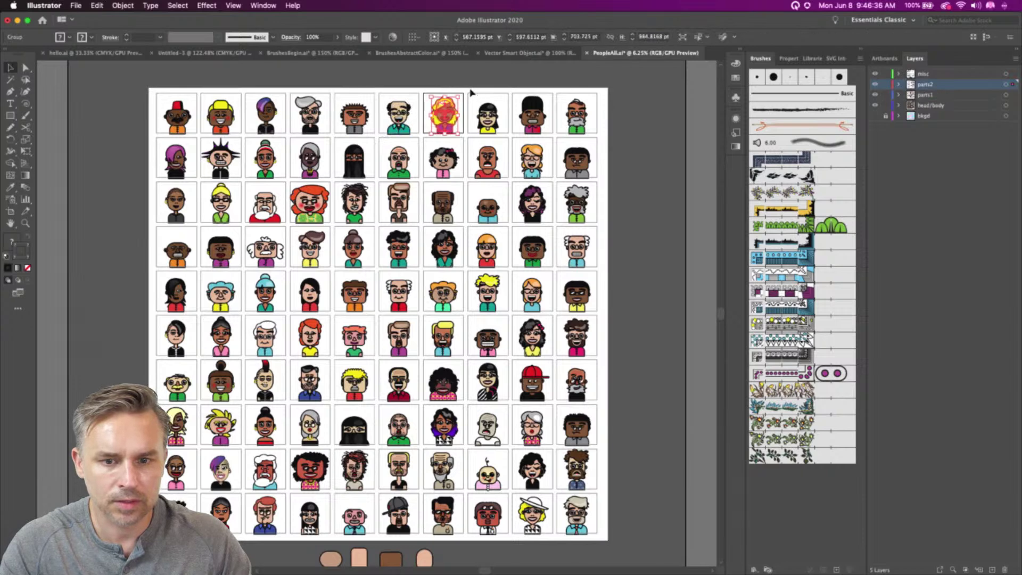
pyautogui.moveTo(468, 92); pyautogui.dragTo(501, 137)
pyautogui.press('super+g')
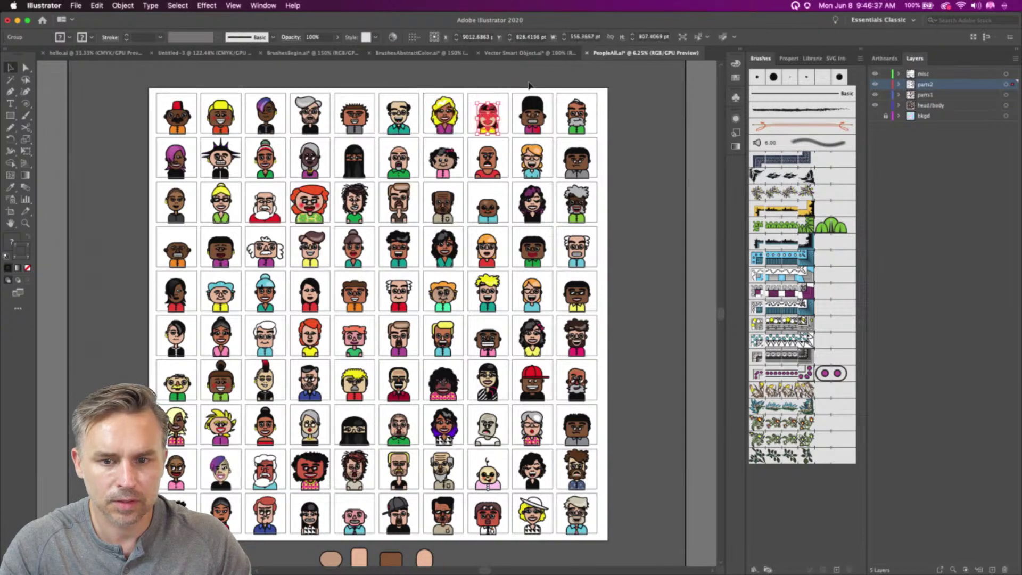
# Move the last character of the second row off the artboard, beside the first character of the top row
pyautogui.click(541, 138)
pyautogui.moveTo(579, 164); pyautogui.dragTo(106, 114)
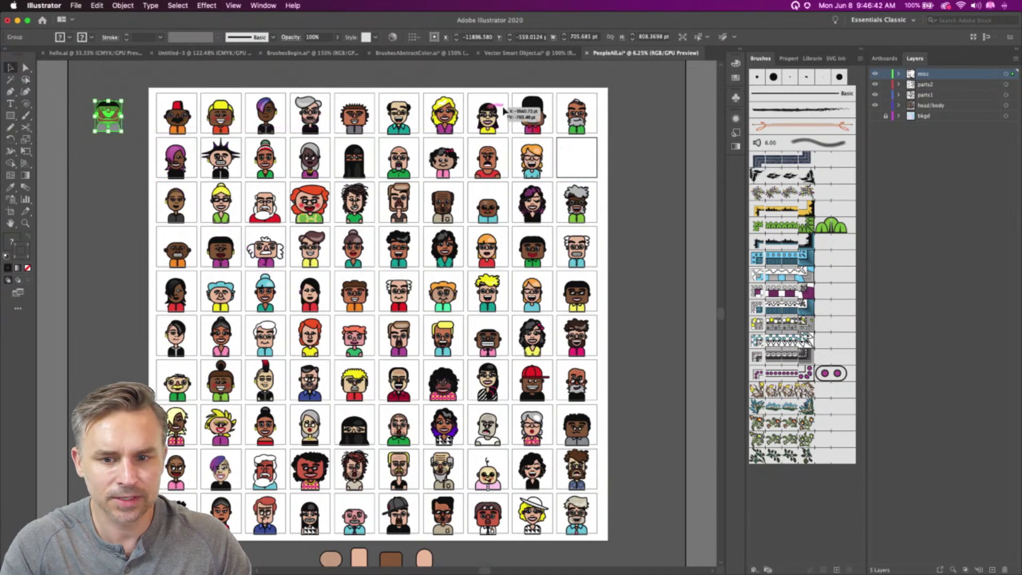
# Select the first, second, third, fifth and ninth top-row characters, the one off the artboard, and the fifth in the second row
pyautogui.moveTo(553, 94); pyautogui.dragTo(113, 151)
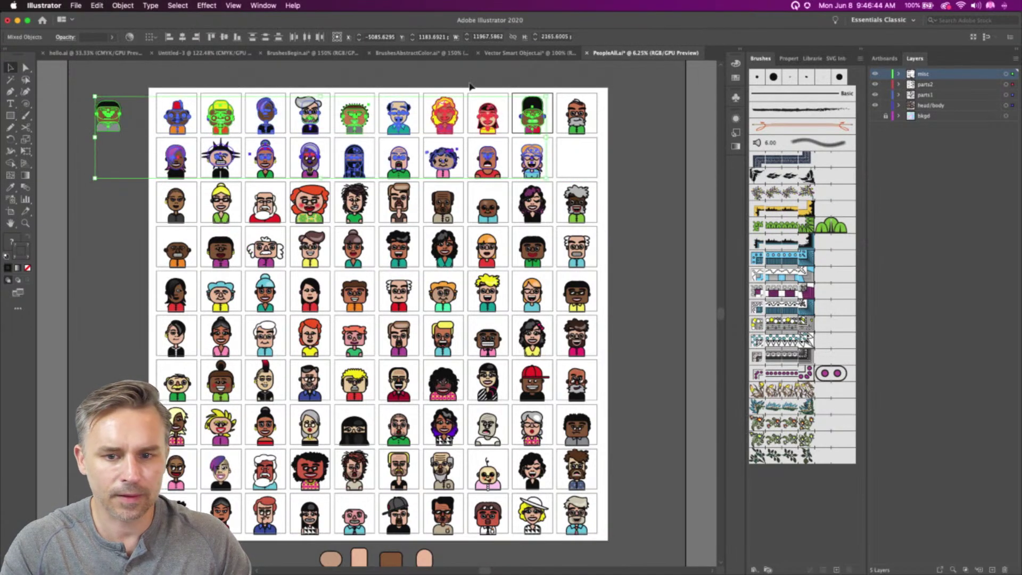
pyautogui.click(114, 159)
pyautogui.click(532, 113)
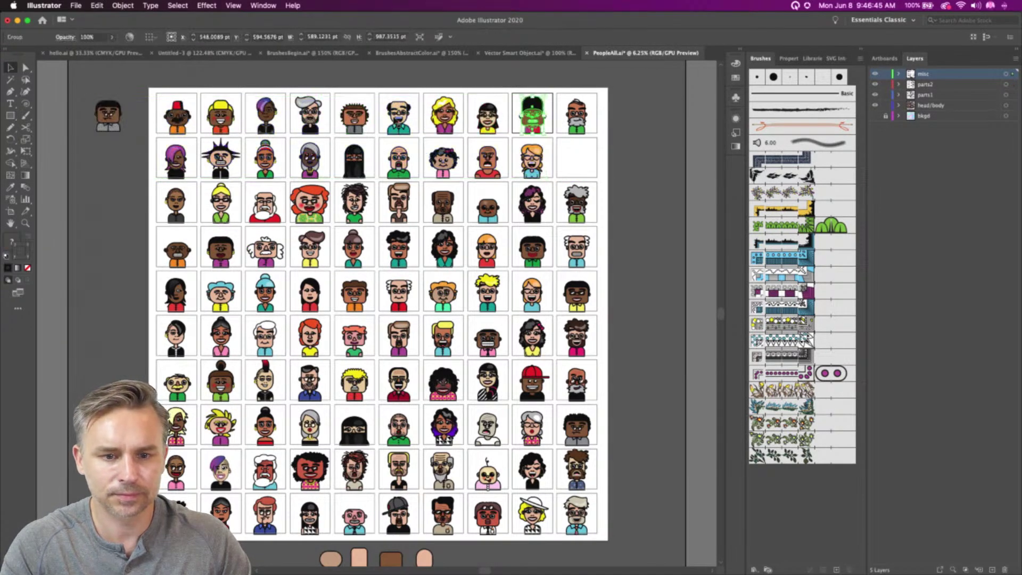
pyautogui.keyDown('shift'); pyautogui.click(354, 115); pyautogui.keyUp('shift')
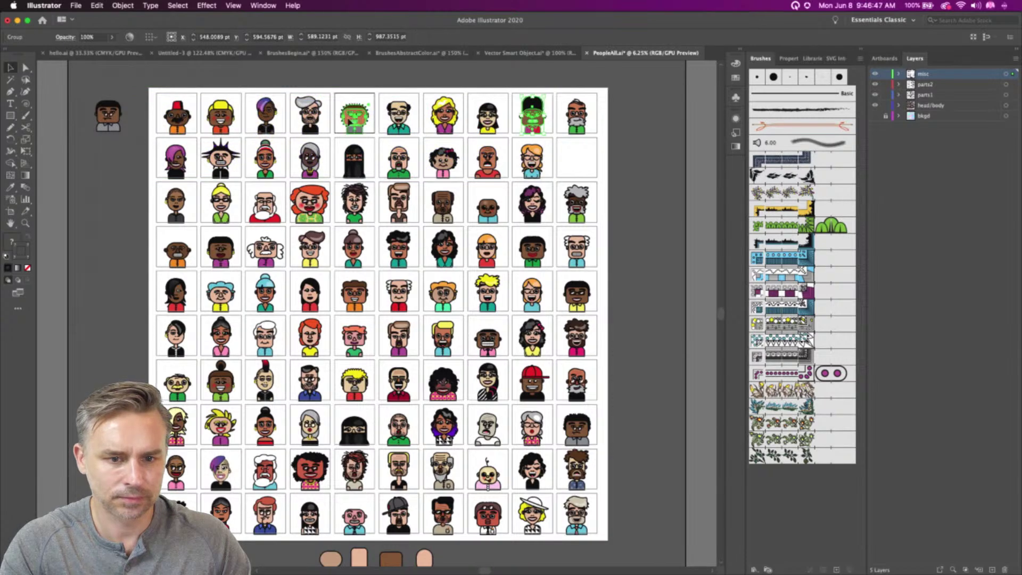
pyautogui.keyDown('shift'); pyautogui.click(266, 116); pyautogui.keyUp('shift')
pyautogui.keyDown('shift'); pyautogui.click(221, 120); pyautogui.keyUp('shift')
pyautogui.keyDown('shift'); pyautogui.click(170, 119); pyautogui.keyUp('shift')
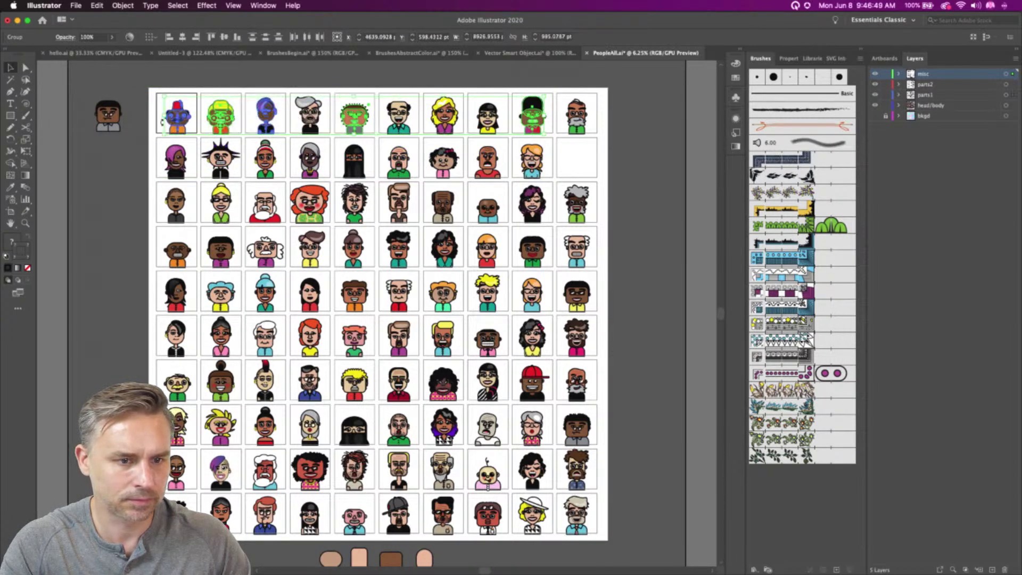
pyautogui.keyDown('shift'); pyautogui.click(109, 114); pyautogui.keyUp('shift')
pyautogui.keyDown('shift'); pyautogui.click(367, 164); pyautogui.keyUp('shift')
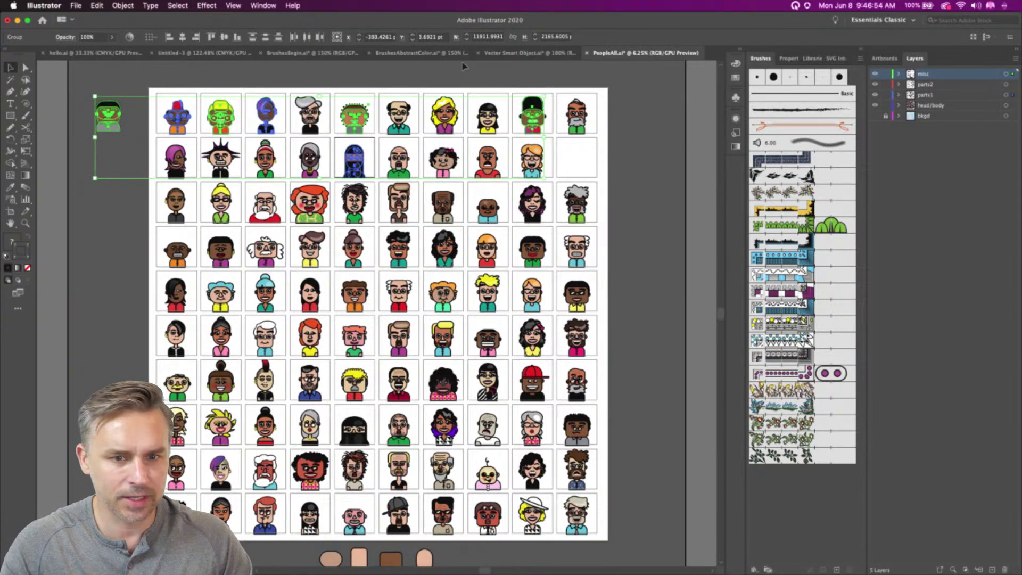
# In Vector Smart Object.ai, paste the copied characters onto a new layer and move that layer to the top of the stack
pyautogui.click(531, 56)
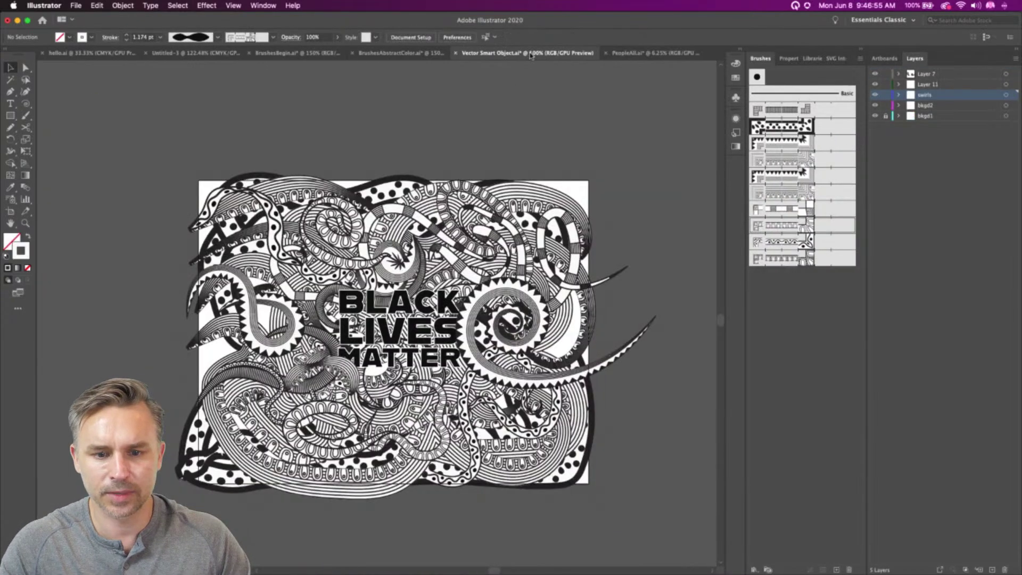
pyautogui.click(933, 85)
pyautogui.click(992, 570)
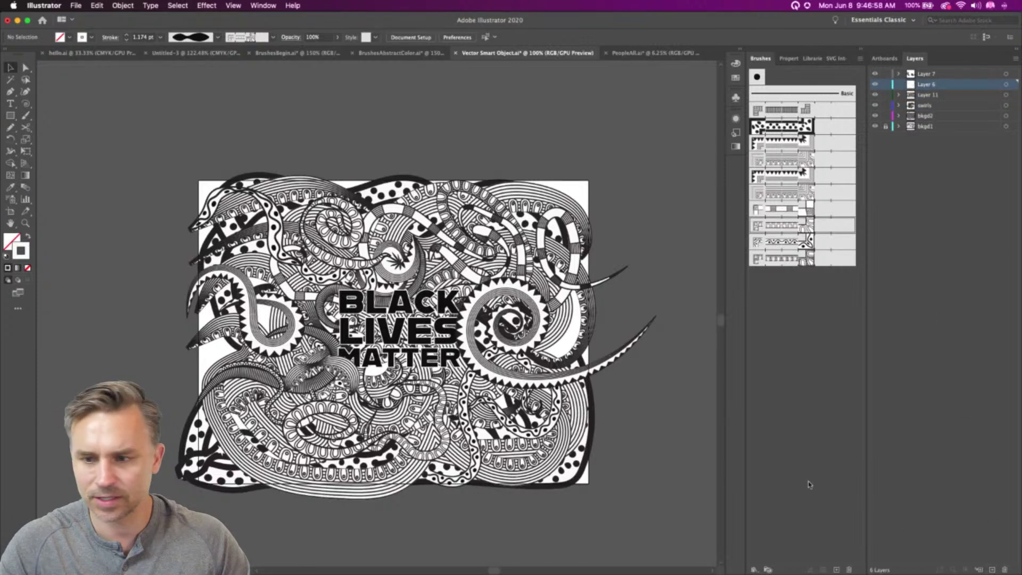
pyautogui.press('super+f')
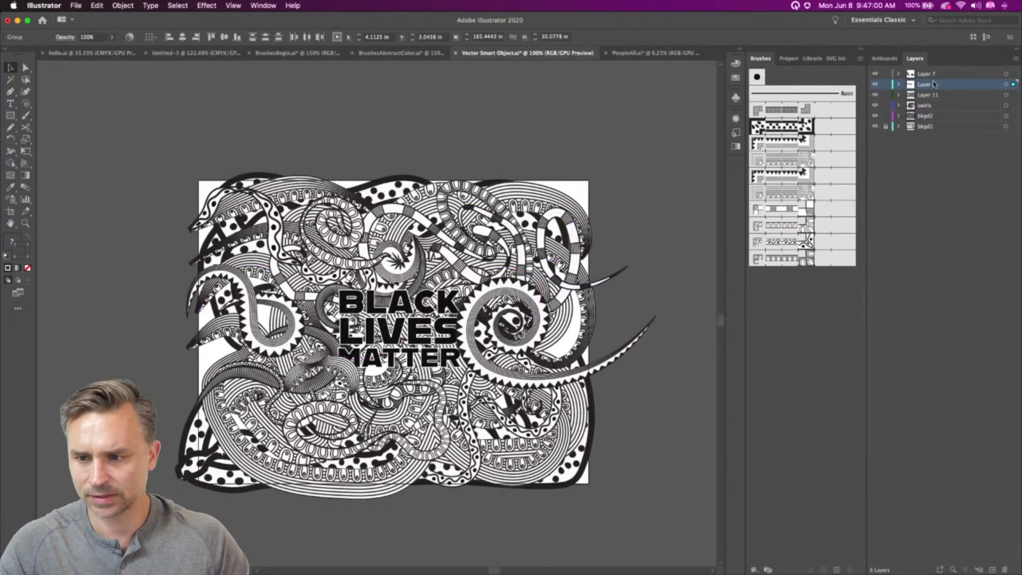
pyautogui.moveTo(934, 84); pyautogui.dragTo(937, 71)
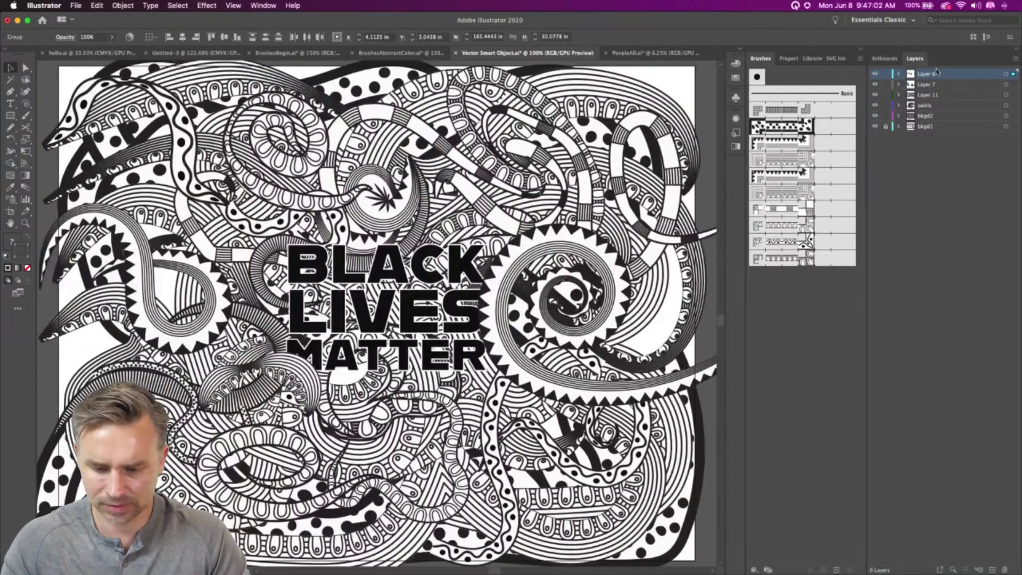
# Try to scale the pasted characters proportionally to about 51 in wide and move them over the swirl artwork
pyautogui.press('super+minus')
pyautogui.press('super+minus')
pyautogui.press('super+minus')
pyautogui.press('super+minus')
pyautogui.press('super+minus')
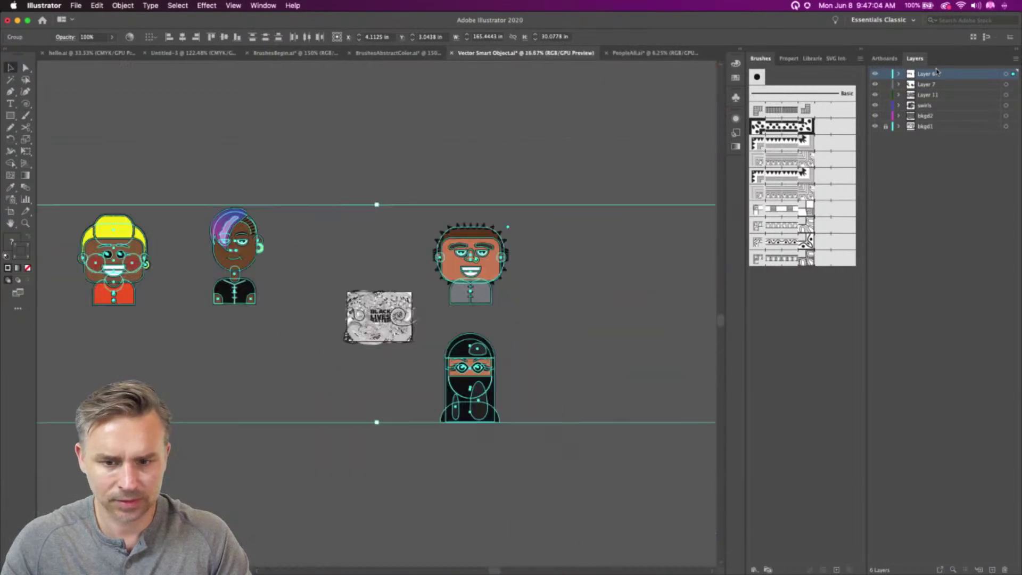
pyautogui.press('super+minus')
pyautogui.press('super+minus')
pyautogui.press('super+minus')
pyautogui.press('super+minus')
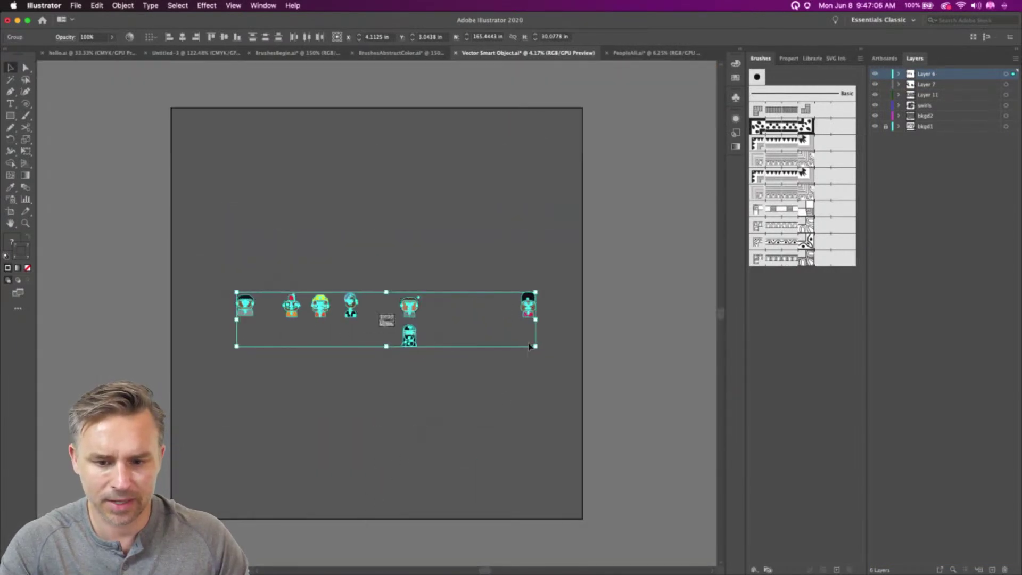
pyautogui.moveTo(538, 347); pyautogui.dragTo(329, 310)
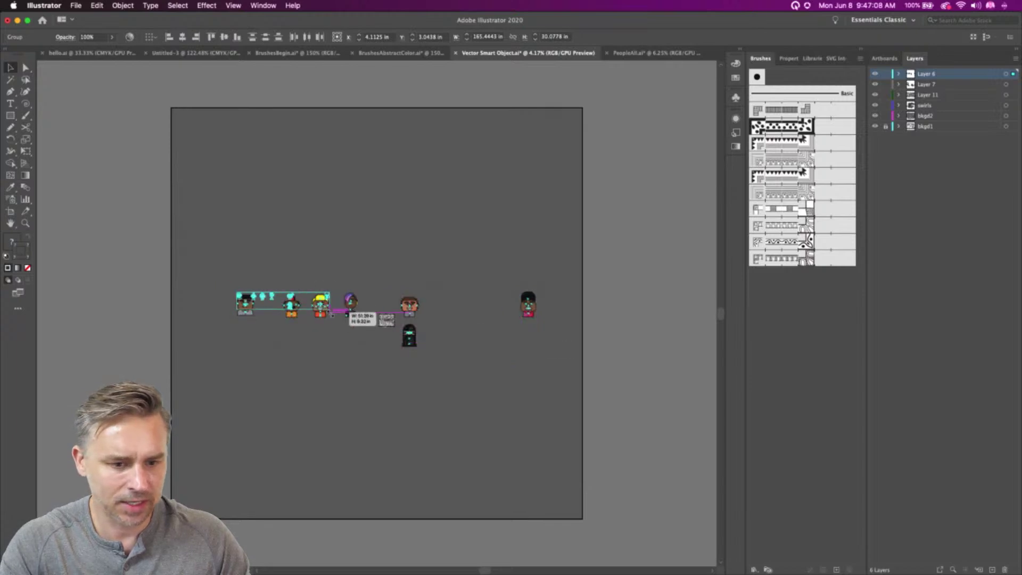
pyautogui.moveTo(265, 300); pyautogui.dragTo(402, 317)
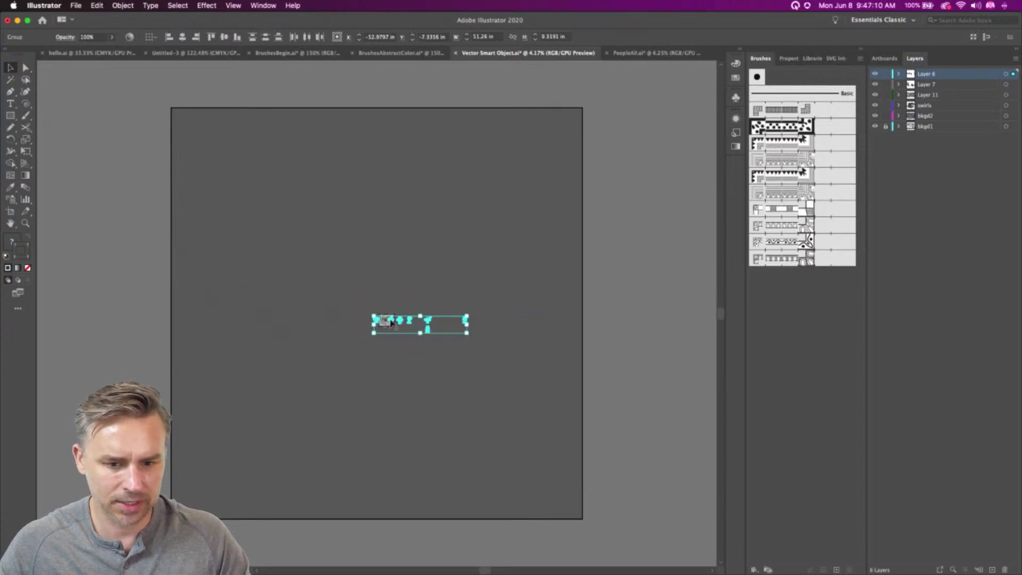
# Try to shrink the characters further to fit the artwork, and undo their resizing and repositioning
pyautogui.press('super+plus')
pyautogui.press('super+plus')
pyautogui.press('super+plus')
pyautogui.press('super+plus')
pyautogui.press('super+plus')
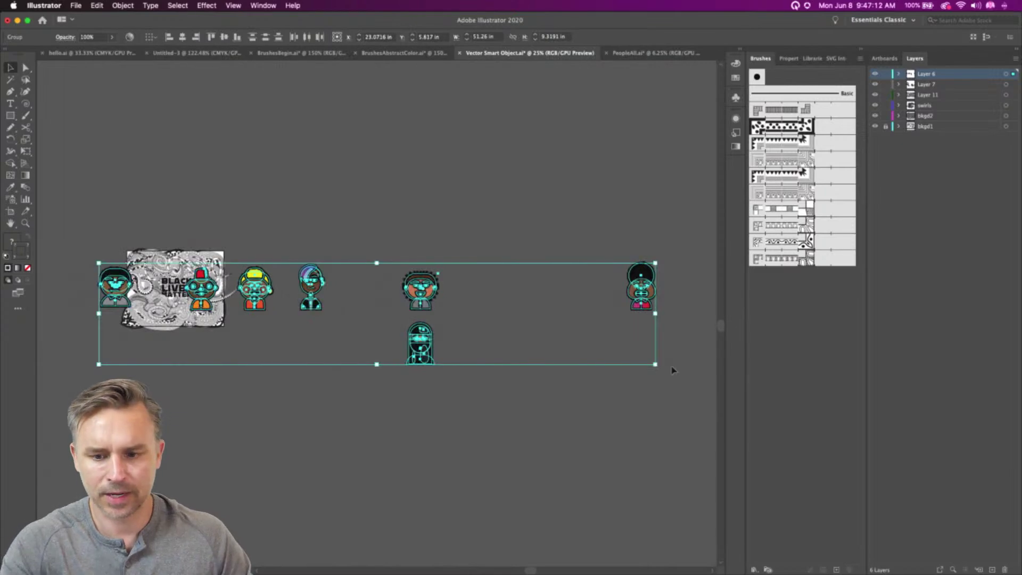
pyautogui.moveTo(655, 364); pyautogui.dragTo(238, 340)
pyautogui.press('super+z')
pyautogui.press('super+z')
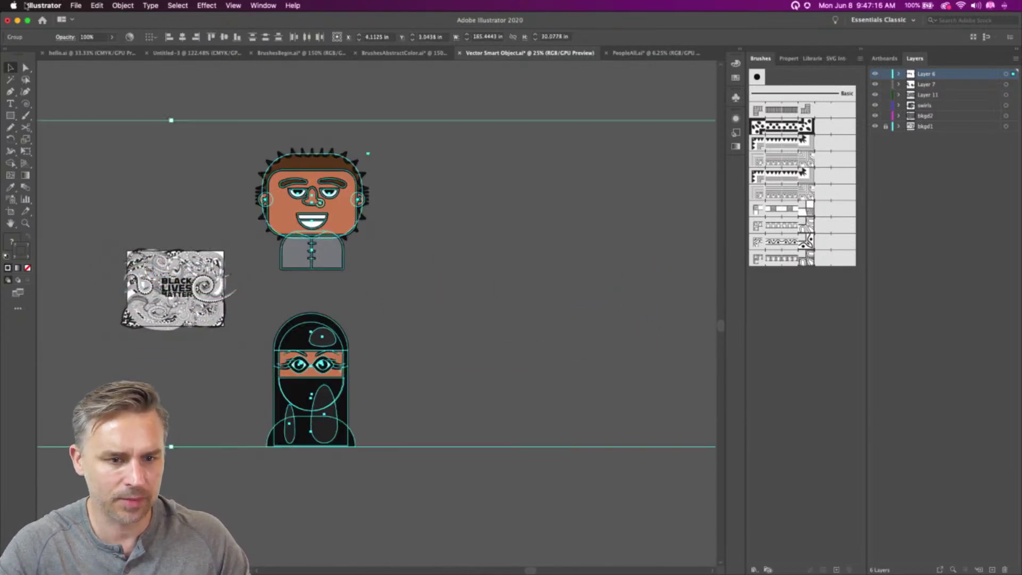
# Enable Scale Corners and Scale Strokes & Effects in the General preferences
pyautogui.click(44, 5)
pyautogui.moveTo(64, 33)
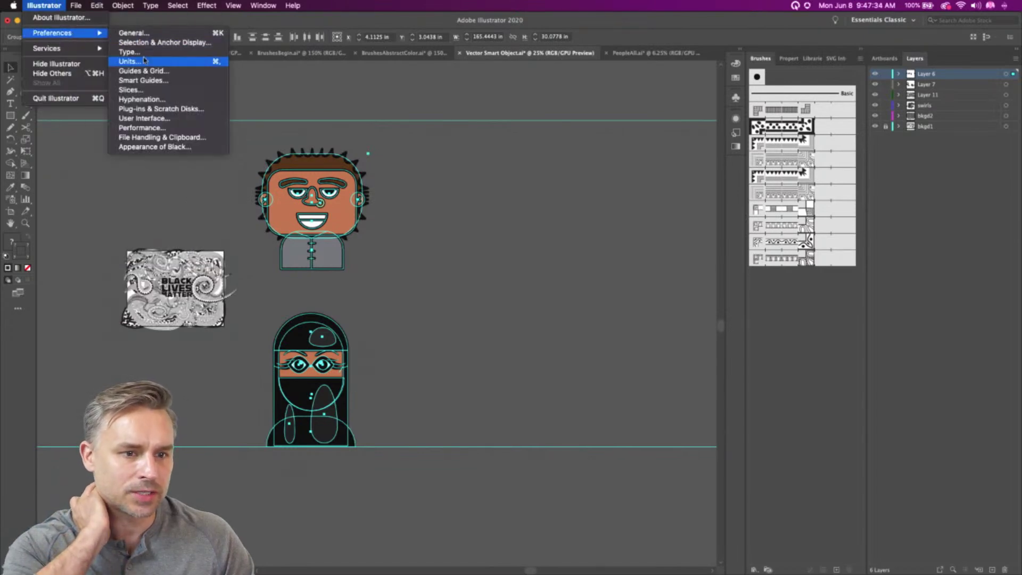
pyautogui.click(149, 36)
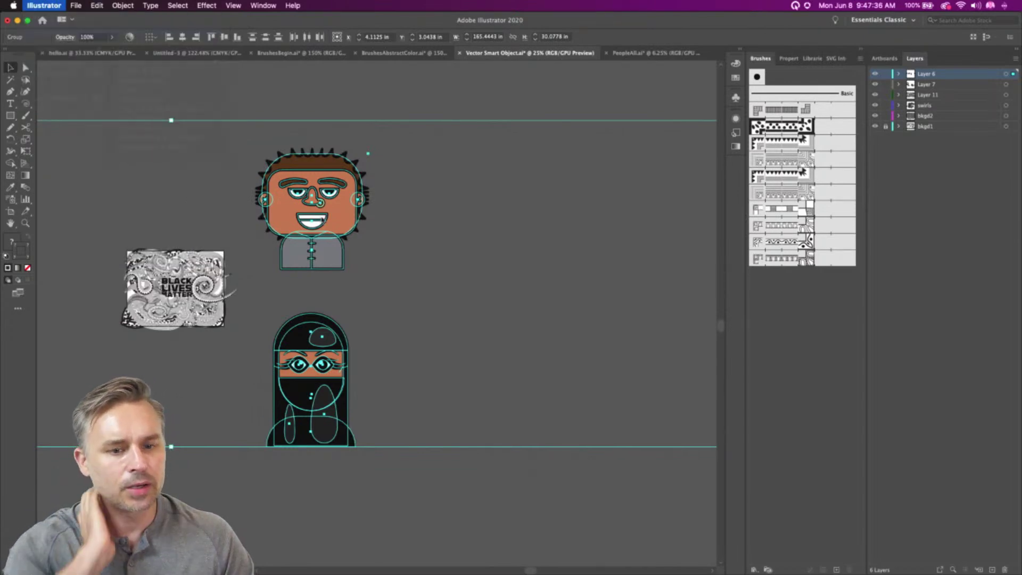
pyautogui.moveTo(570, 166); pyautogui.dragTo(408, 143)
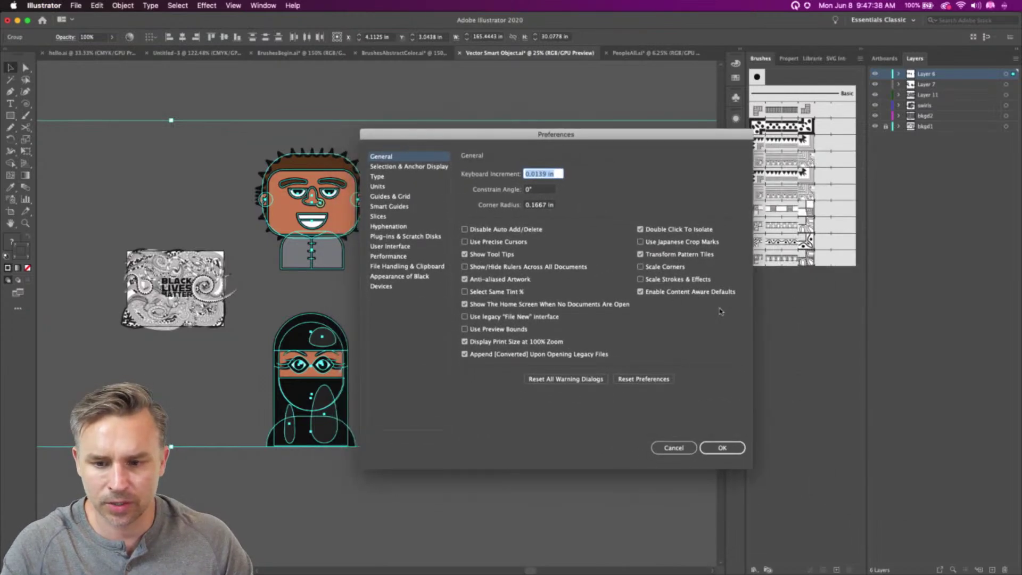
pyautogui.click(641, 281)
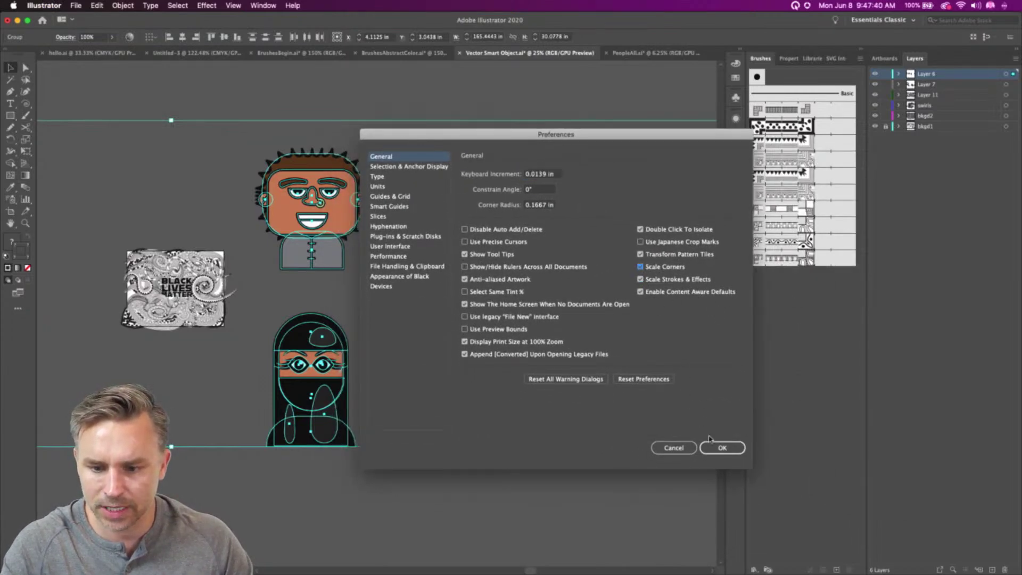
pyautogui.click(713, 447)
# Scale the selected pasted characters proportionally to about 26 in wide so they partly overlap the swirl artwork
pyautogui.press('super+minus')
pyautogui.press('super+minus')
pyautogui.press('super+minus')
pyautogui.press('super+minus')
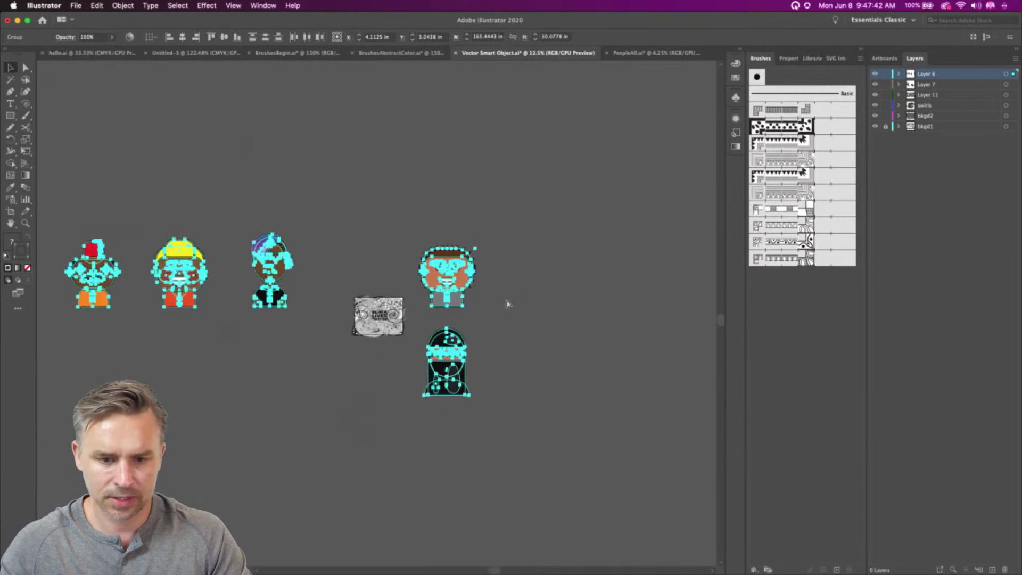
pyautogui.press('p')
pyautogui.click(12, 65)
pyautogui.press('super+a')
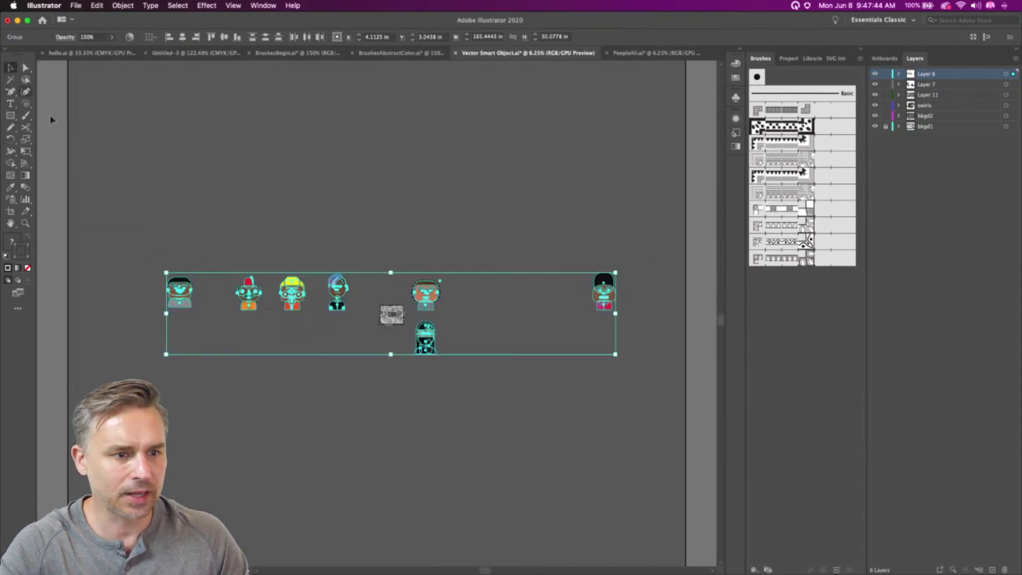
pyautogui.moveTo(167, 273); pyautogui.dragTo(379, 315)
pyautogui.press('super+equal')
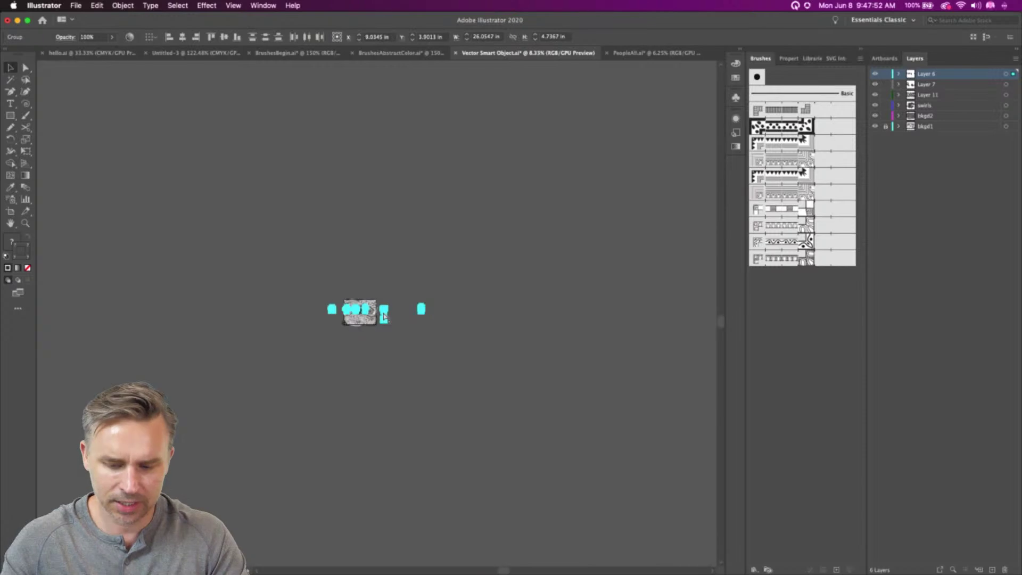
pyautogui.press('super+equal')
pyautogui.press('super+equal')
pyautogui.press('super+equal')
pyautogui.press('super+equal')
pyautogui.press('super+equal')
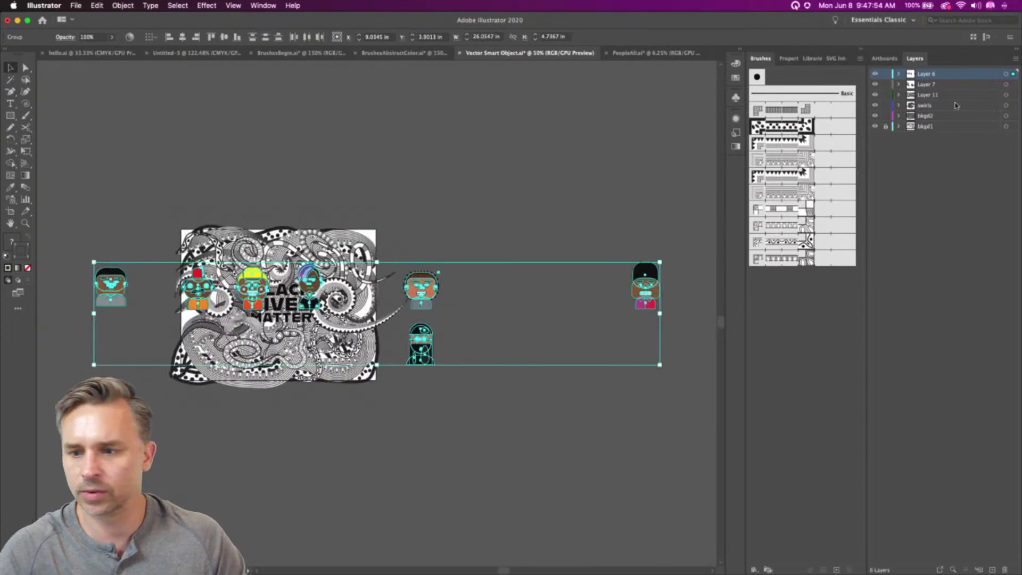
# Duplicate Layer 11, hide the original, and lock every layer except Layer 6 and the duplicate
pyautogui.click(917, 96)
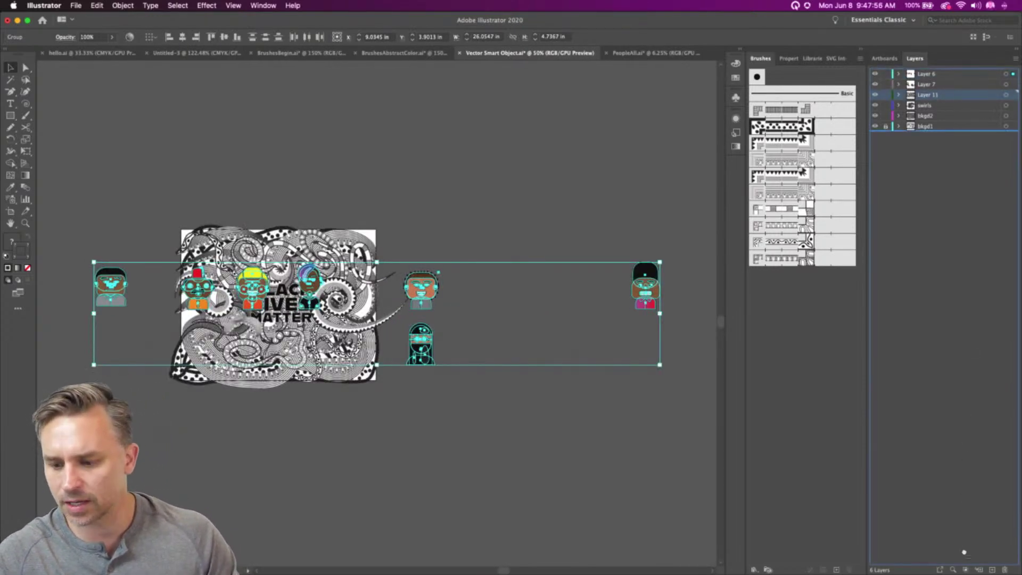
pyautogui.moveTo(996, 570); pyautogui.dragTo(993, 570)
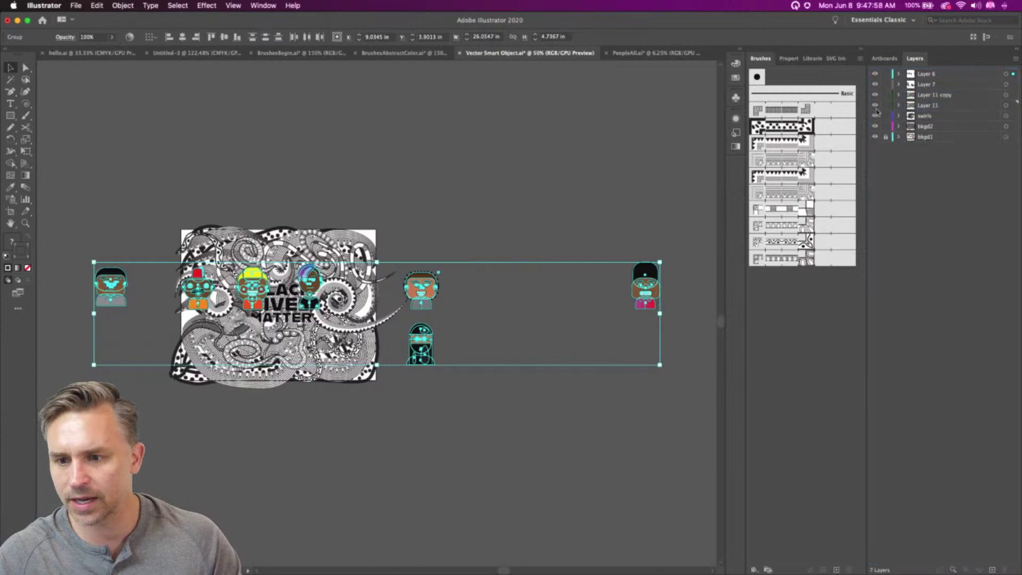
pyautogui.click(918, 96)
pyautogui.click(210, 187)
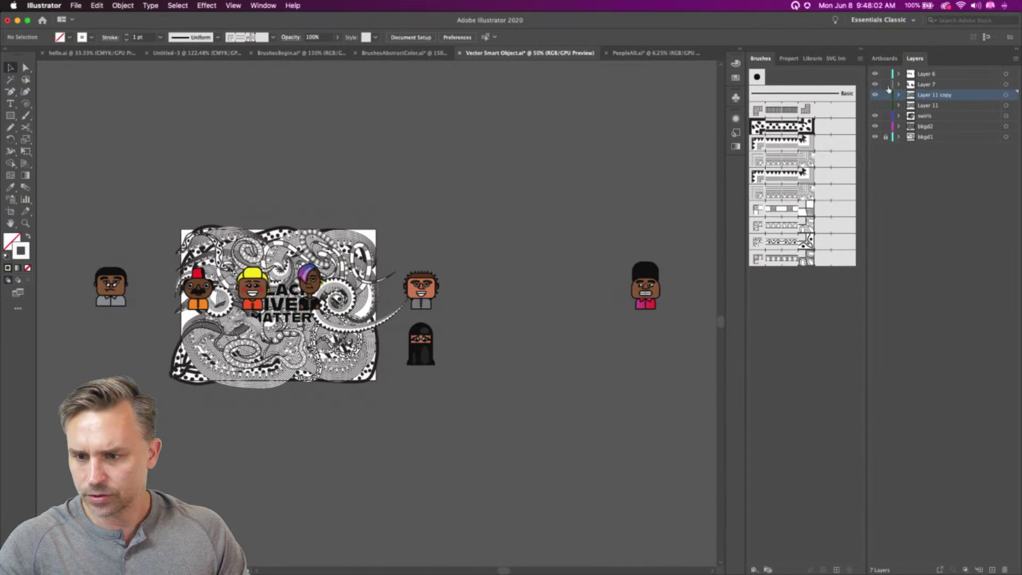
pyautogui.moveTo(886, 85); pyautogui.dragTo(890, 137)
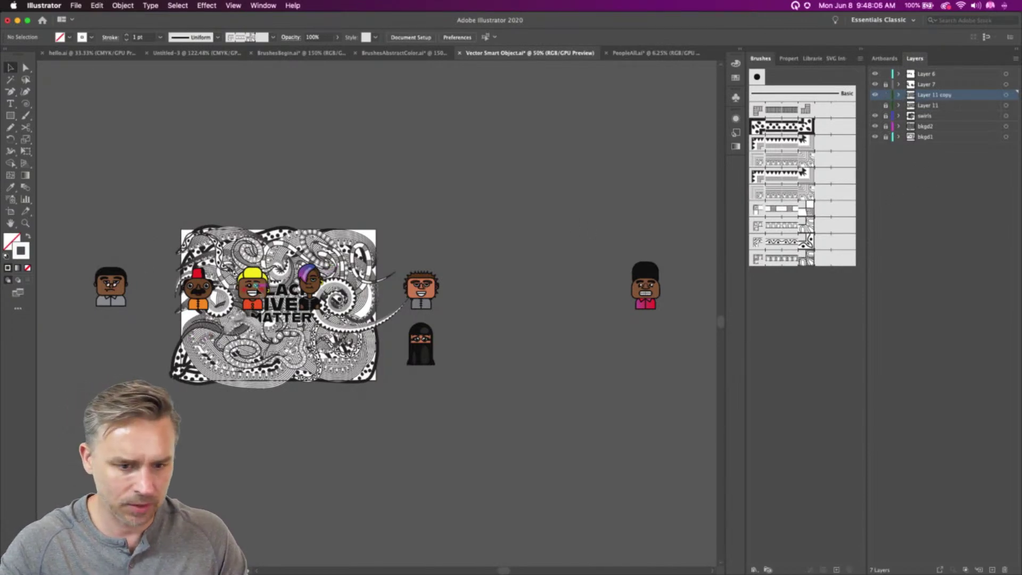
# Replace the word LIVES in the duplicated lettering with UNITY
pyautogui.press('t')
pyautogui.click(257, 304)
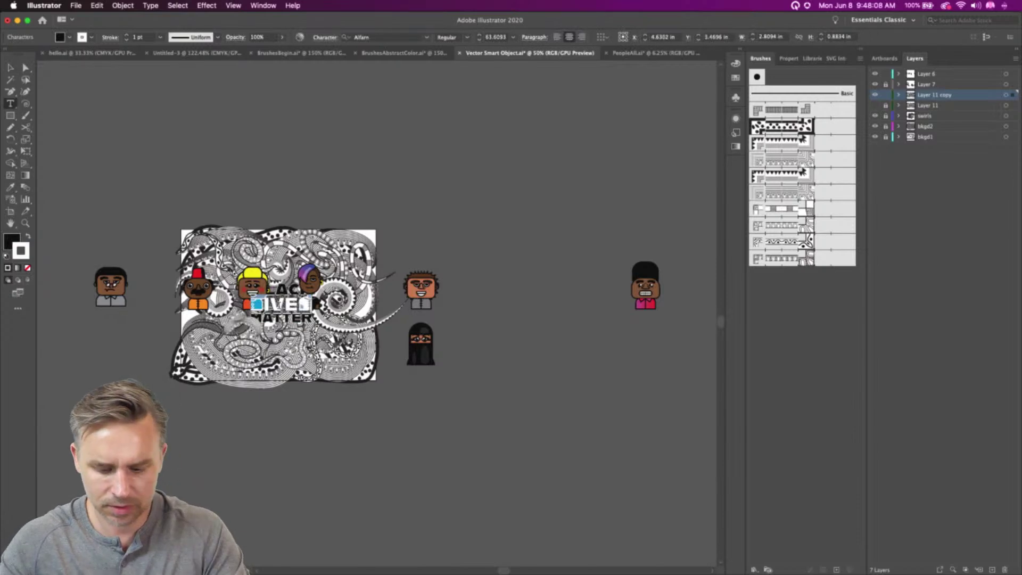
pyautogui.write('UNITI')
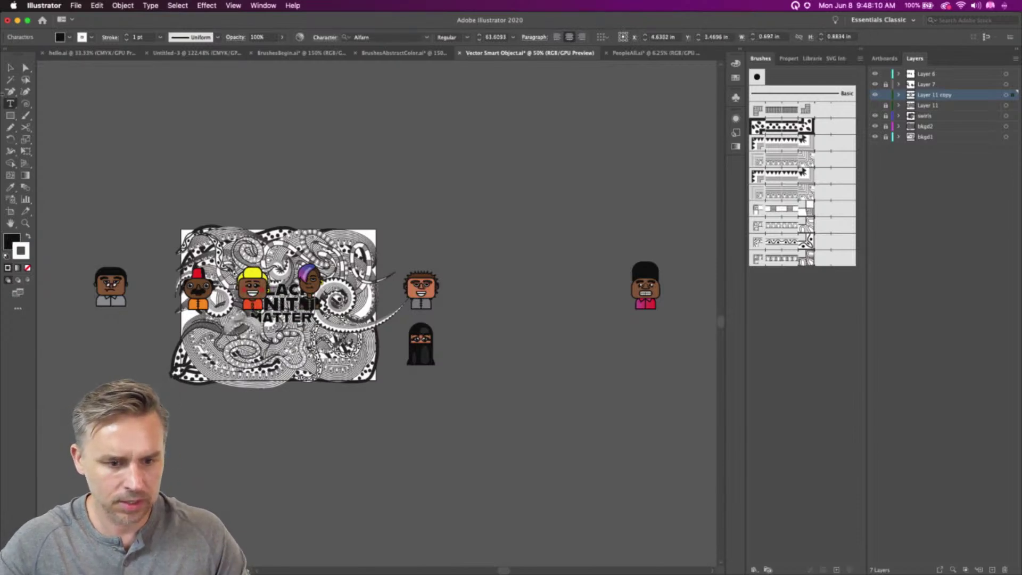
pyautogui.write('ES')
pyautogui.click(11, 68)
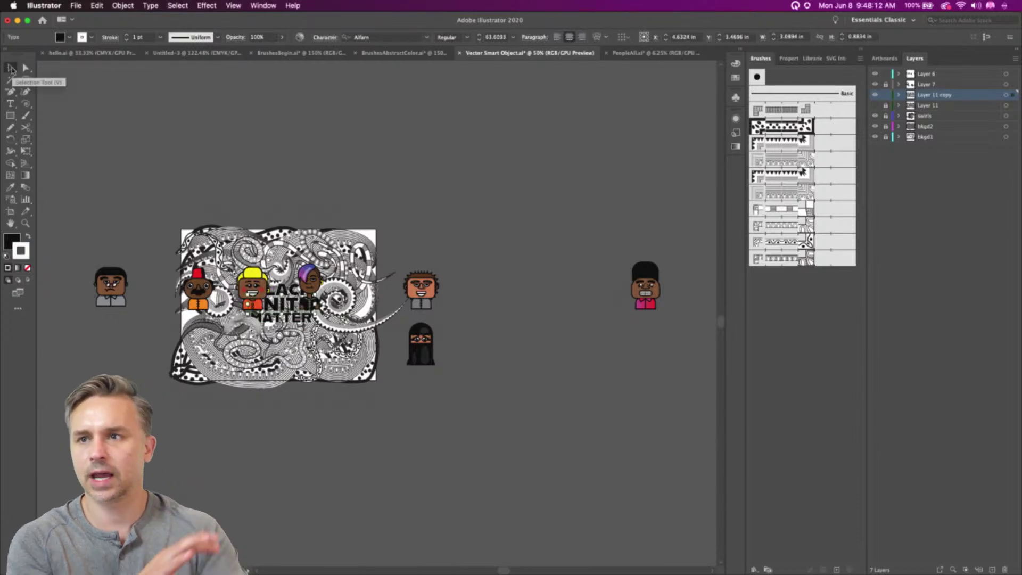
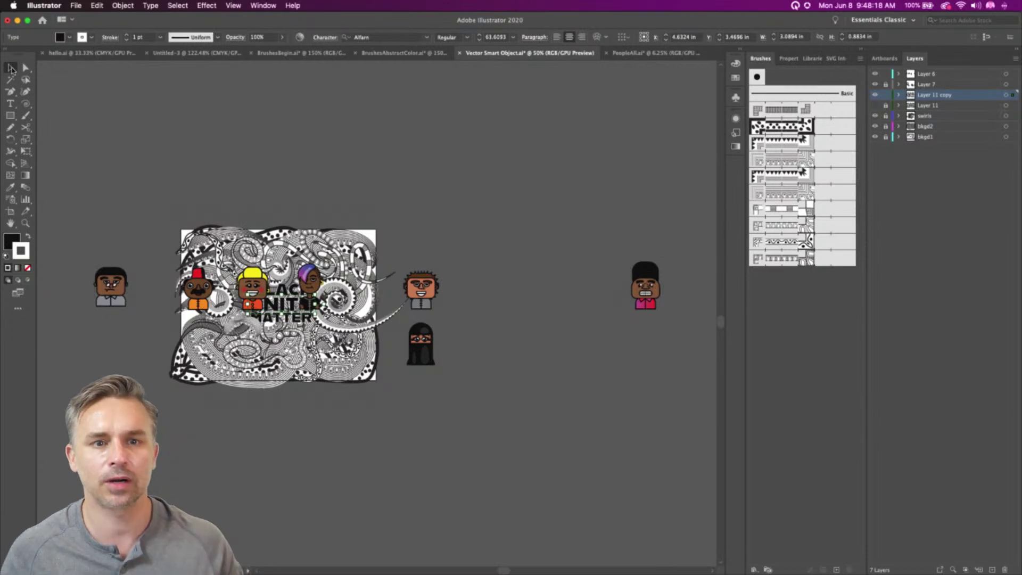
# Delete BLACK and MATTER from the duplicated lettering and retype the remaining middle word as UNITY
pyautogui.press('super+equal')
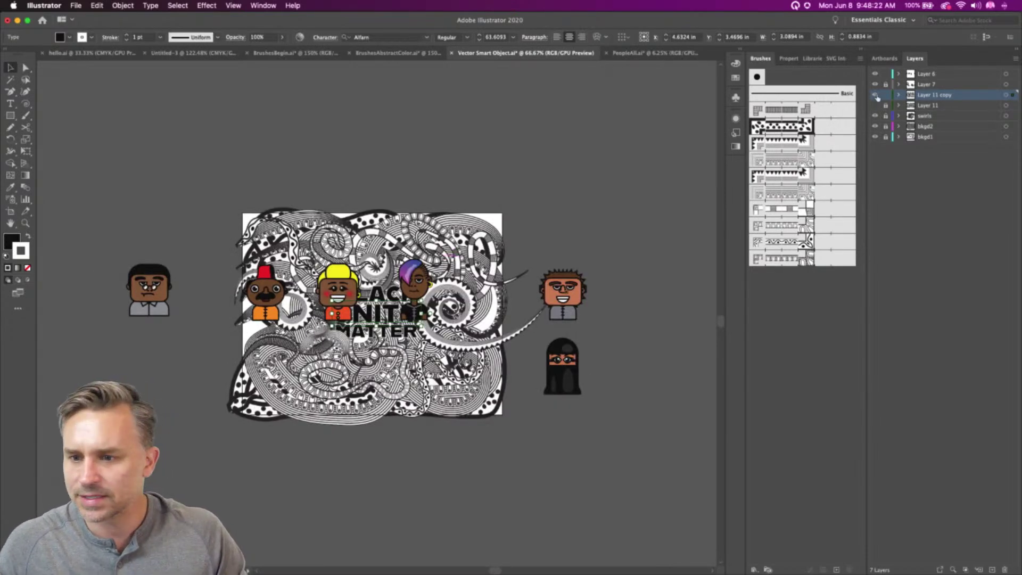
pyautogui.click(374, 334)
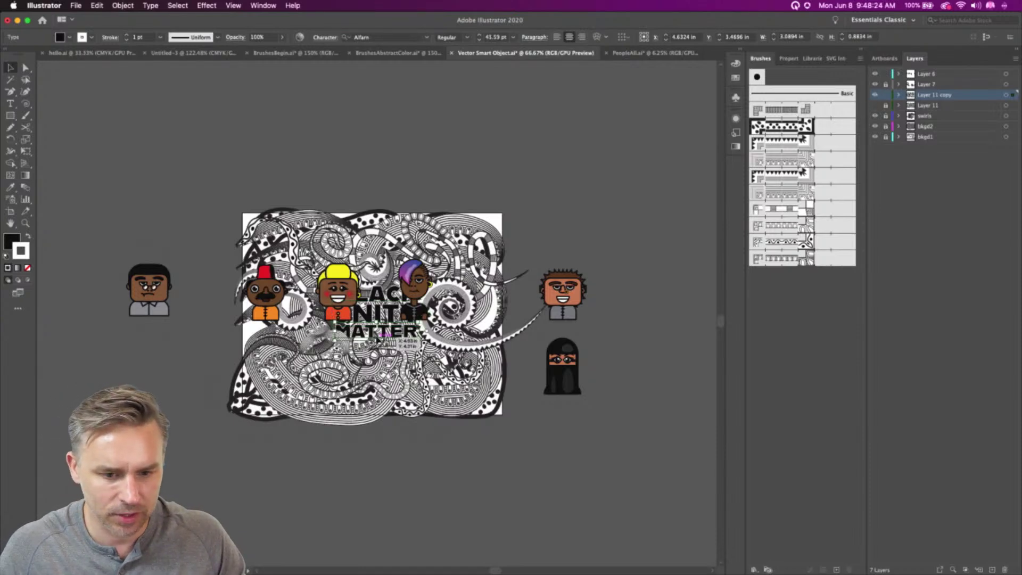
pyautogui.press('Delete')
pyautogui.click(380, 294)
pyautogui.press('Delete')
pyautogui.doubleClick(374, 314)
pyautogui.press('super+a')
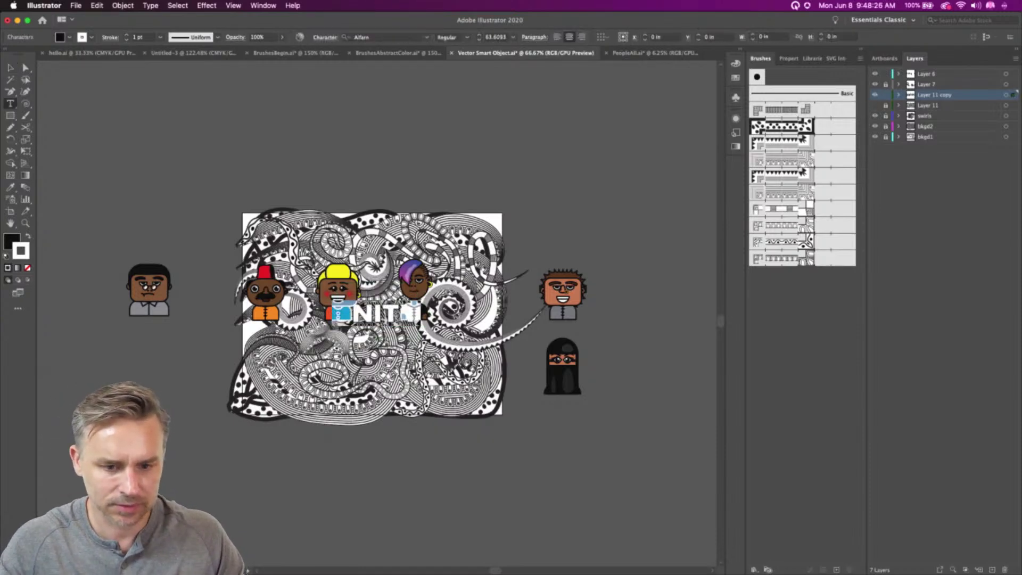
pyautogui.write('UNITY')
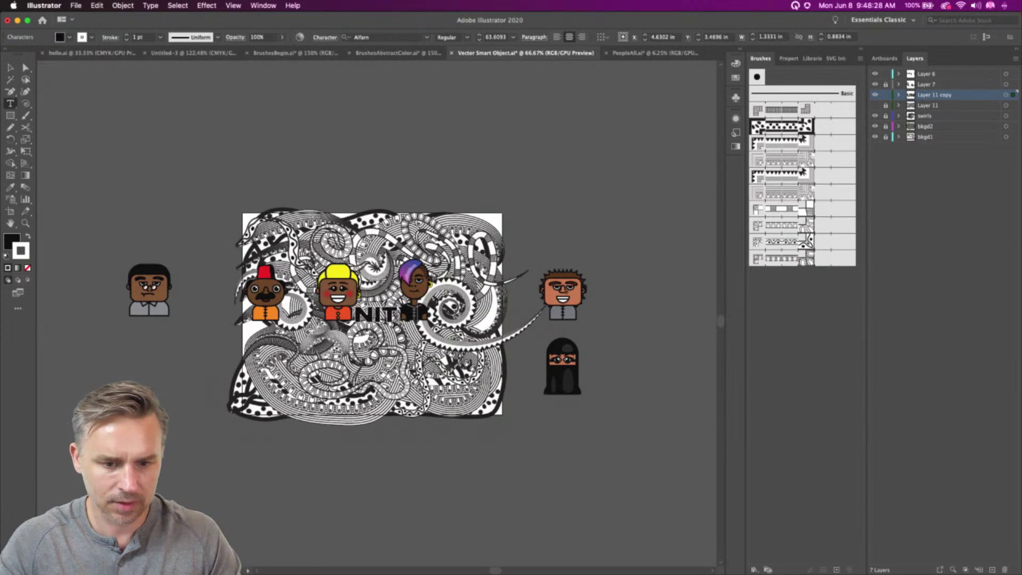
# Finish the UNITY text edit, lock Layer 11 copy, and leave Layer 6 unlocked for editing the characters
pyautogui.press('Escape')
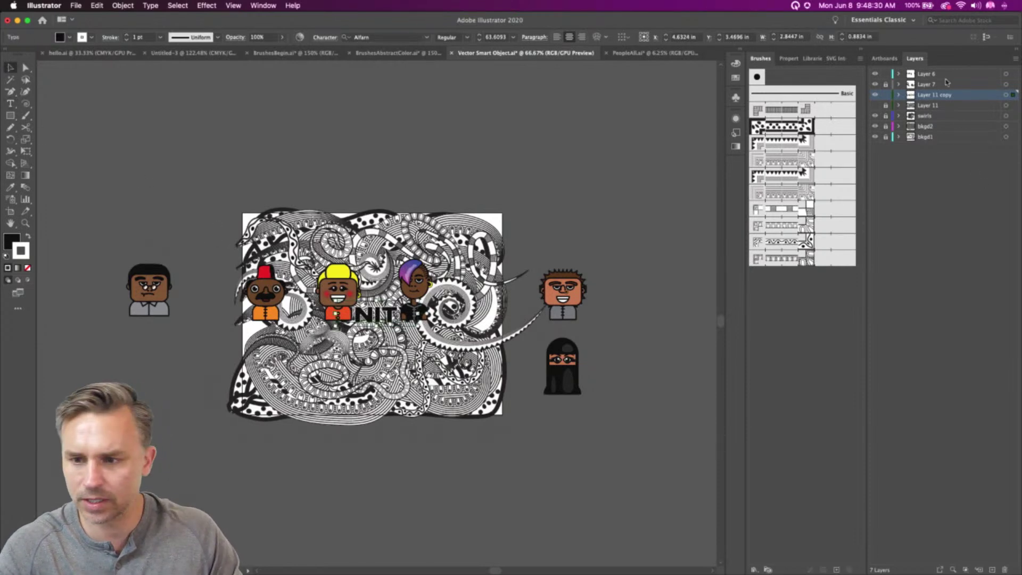
pyautogui.click(886, 94)
pyautogui.click(944, 84)
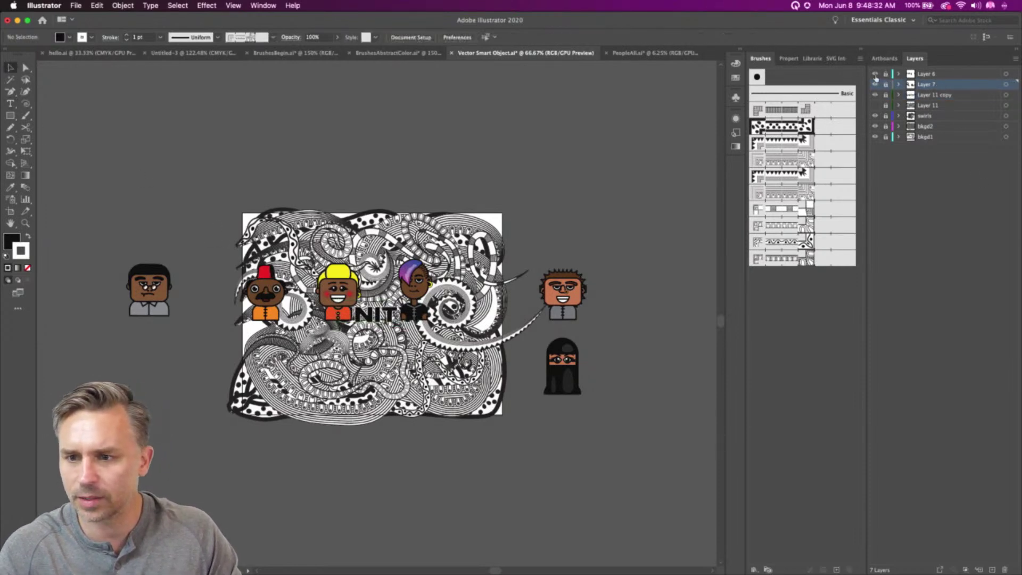
pyautogui.click(887, 74)
# Scale the seven pasted characters down proportionally so they fit within the swirl artwork around the UNITY lettering, and deselect them
pyautogui.click(169, 300)
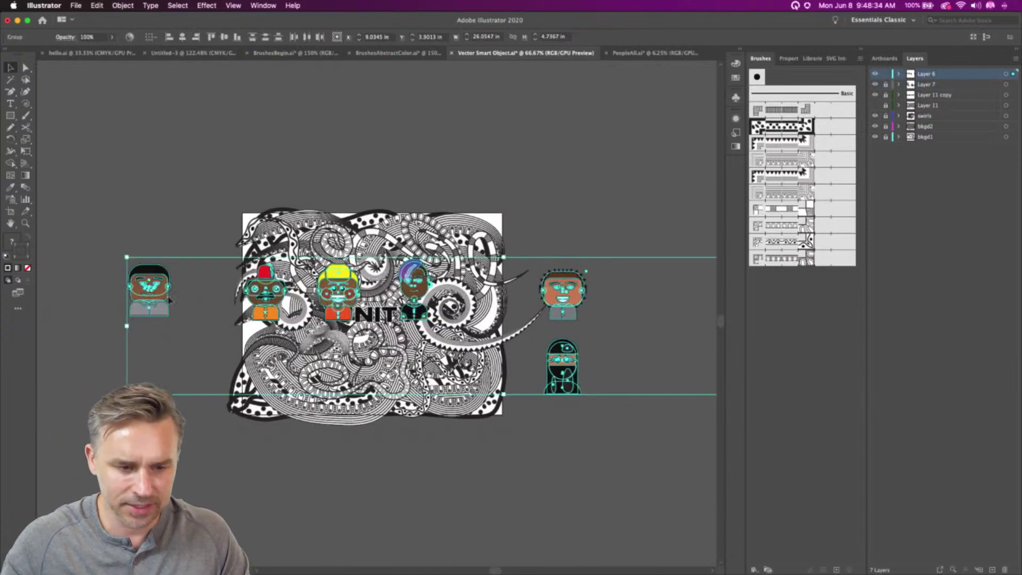
pyautogui.moveTo(128, 256); pyautogui.dragTo(122, 299)
pyautogui.click(159, 315)
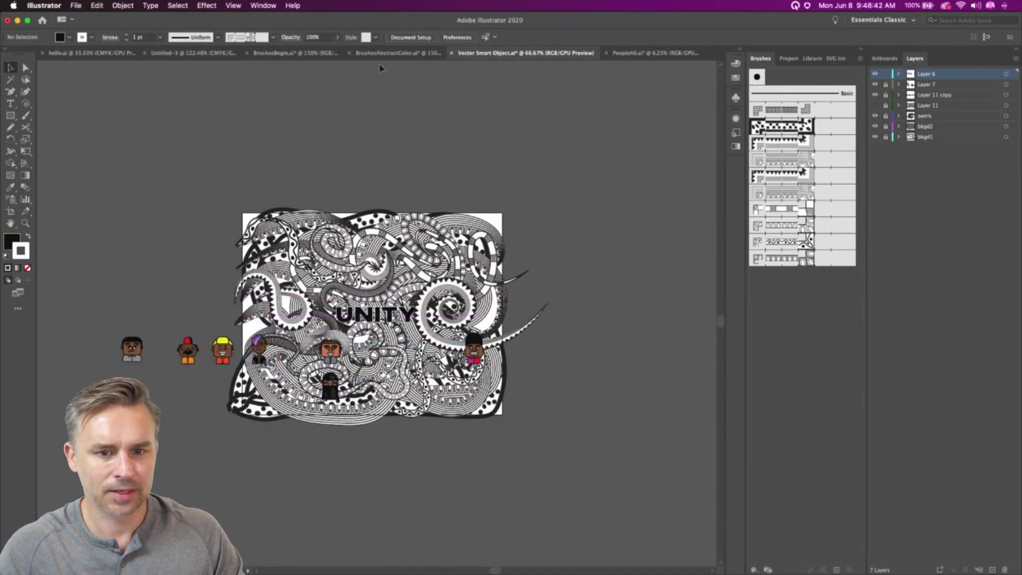
# Copy the fourth through seventh characters of the fourth row in PeopleAll.ai and paste them into Layer 6 of Vector Smart Object.ai
pyautogui.click(647, 53)
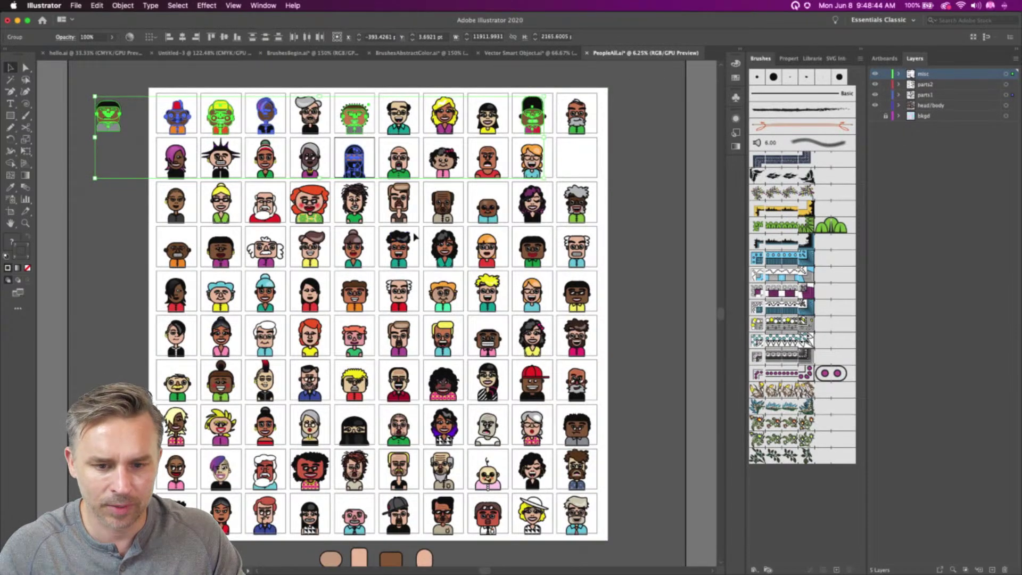
pyautogui.click(457, 276)
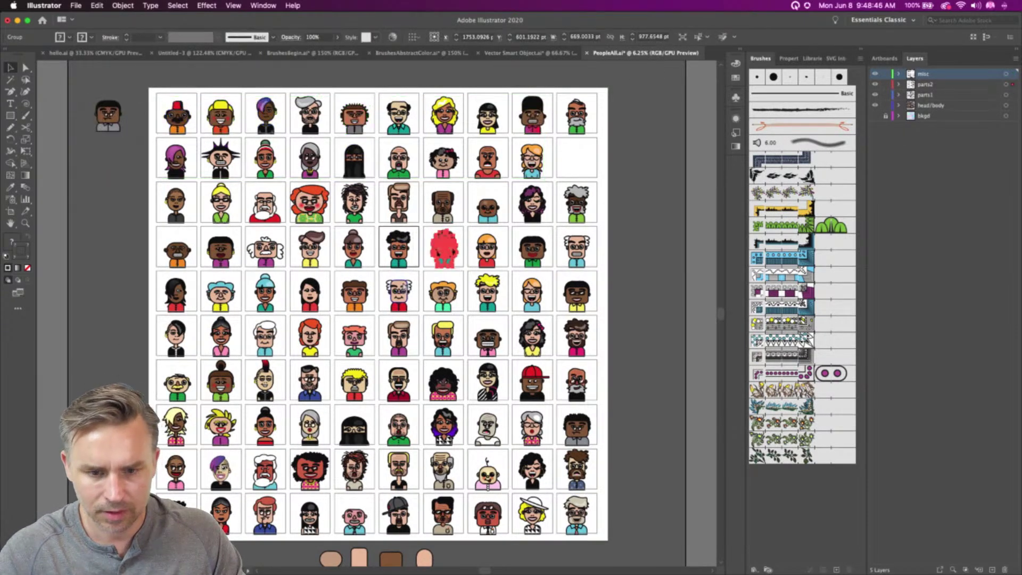
pyautogui.moveTo(377, 226); pyautogui.dragTo(337, 228)
pyautogui.click(319, 268)
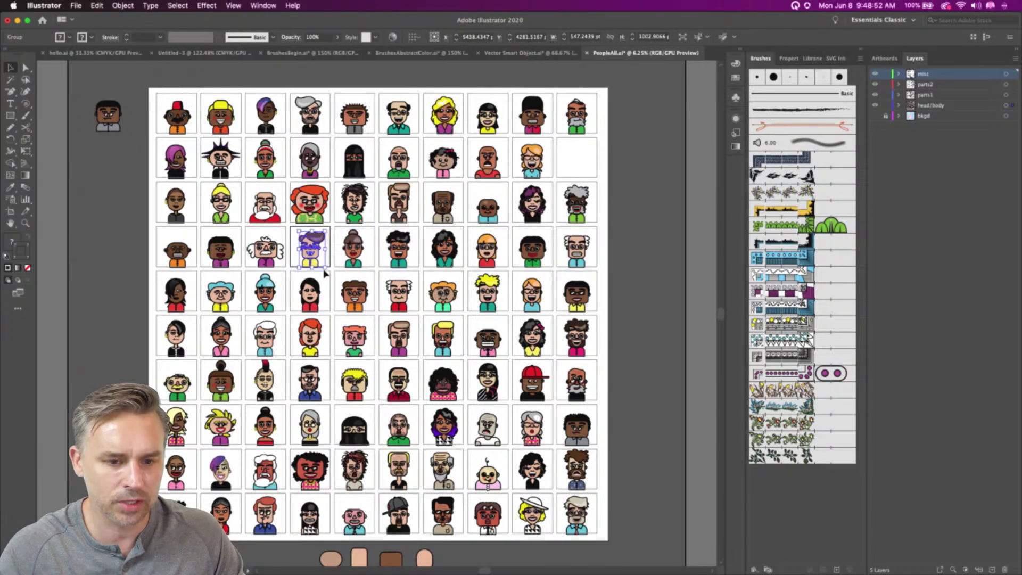
pyautogui.moveTo(465, 247); pyautogui.dragTo(320, 255)
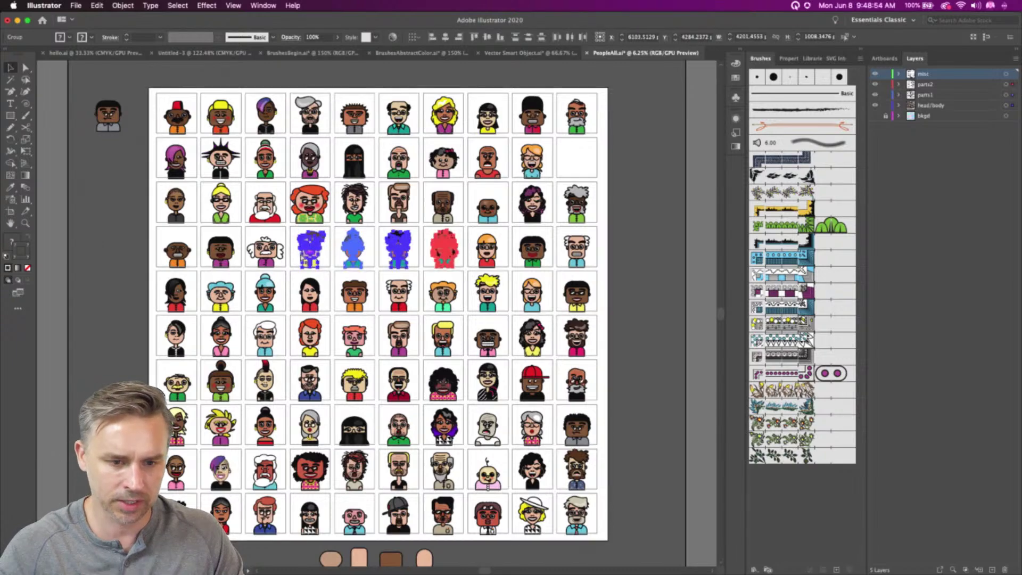
pyautogui.click(506, 54)
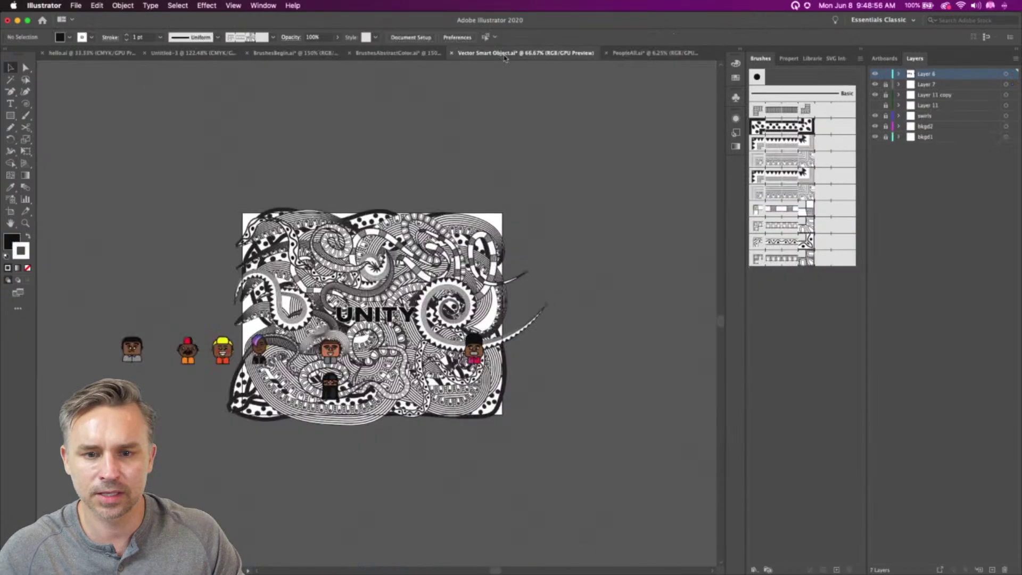
pyautogui.click(283, 256)
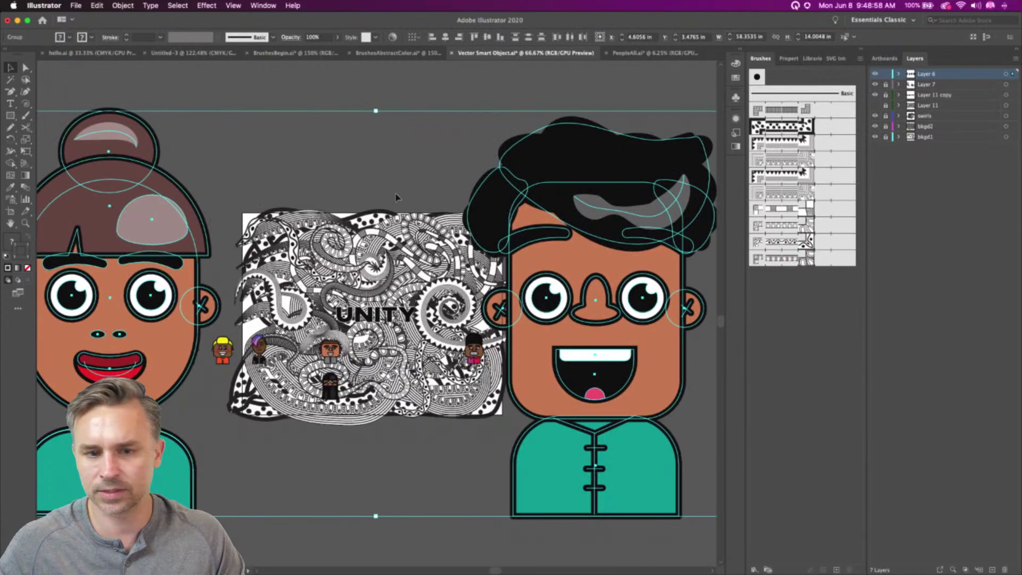
# Scale the four pasted characters down proportionally to about 1.1 in high, above the artwork's upper edge, and deselect them
pyautogui.press('super+minus')
pyautogui.press('super+minus')
pyautogui.press('super+minus')
pyautogui.press('super+minus')
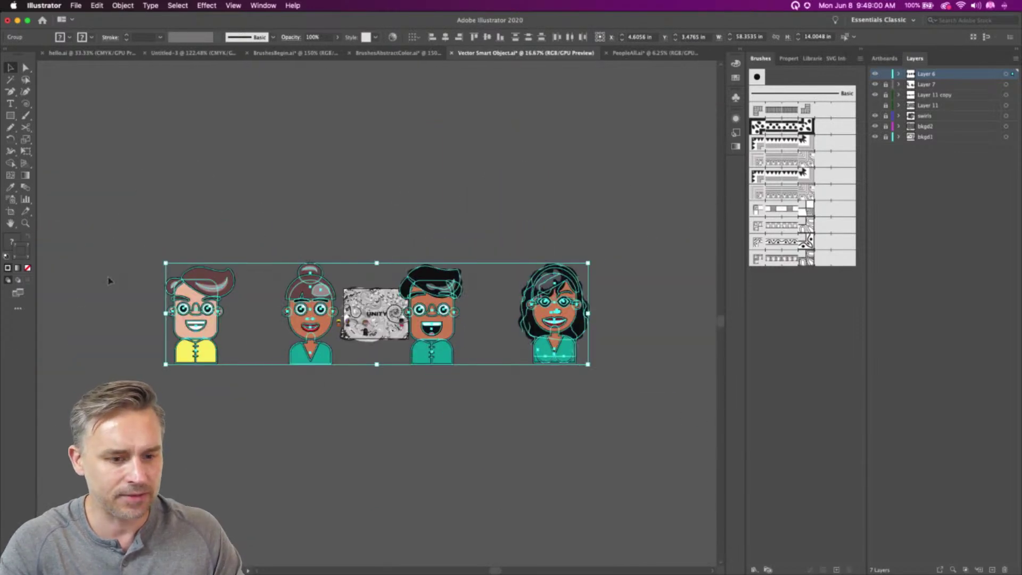
pyautogui.moveTo(163, 261); pyautogui.dragTo(328, 282)
pyautogui.press('super+plus')
pyautogui.press('super+plus')
pyautogui.press('super+plus')
pyautogui.press('super+plus')
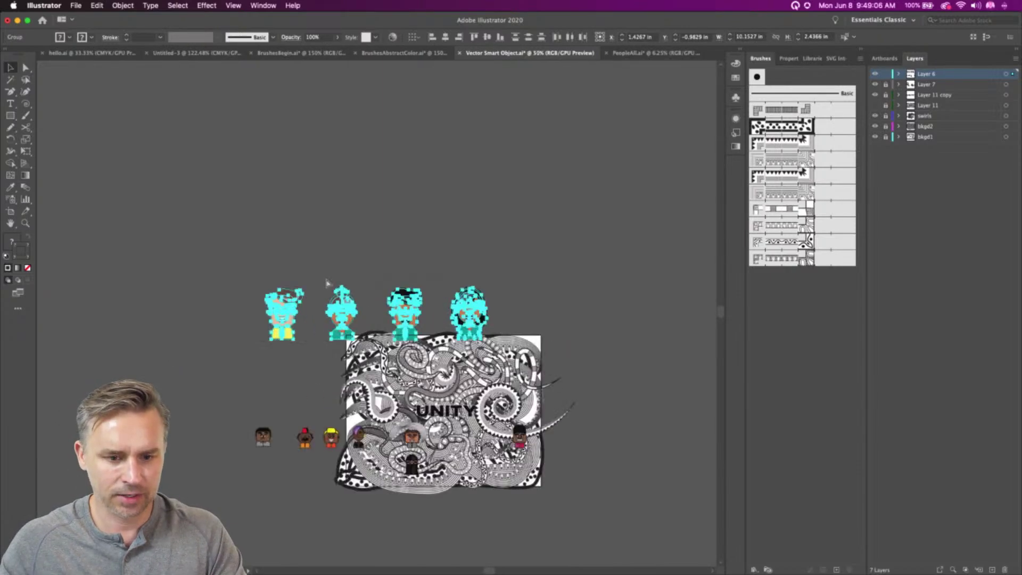
pyautogui.moveTo(299, 228); pyautogui.dragTo(287, 192)
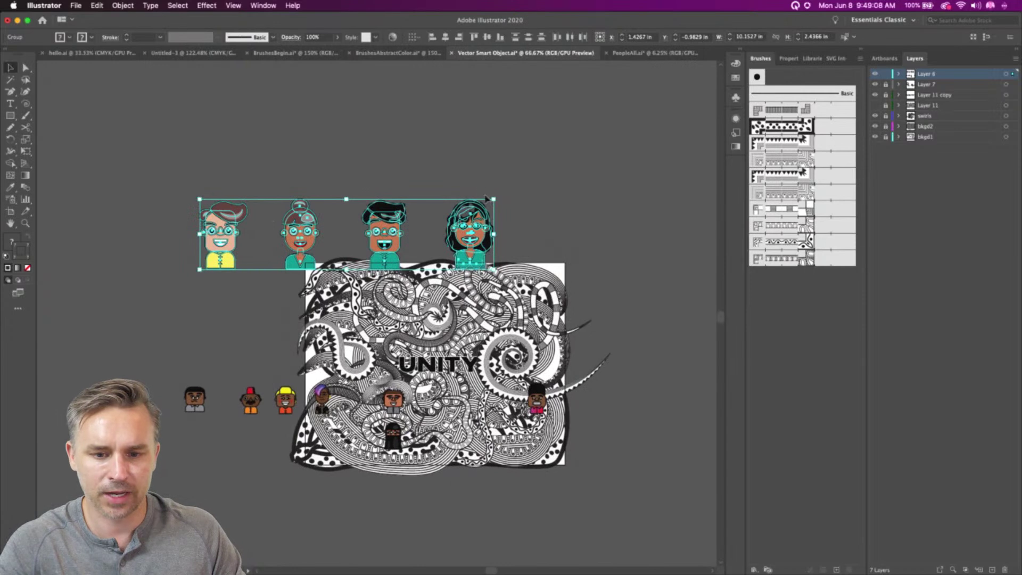
pyautogui.moveTo(493, 199); pyautogui.dragTo(418, 238)
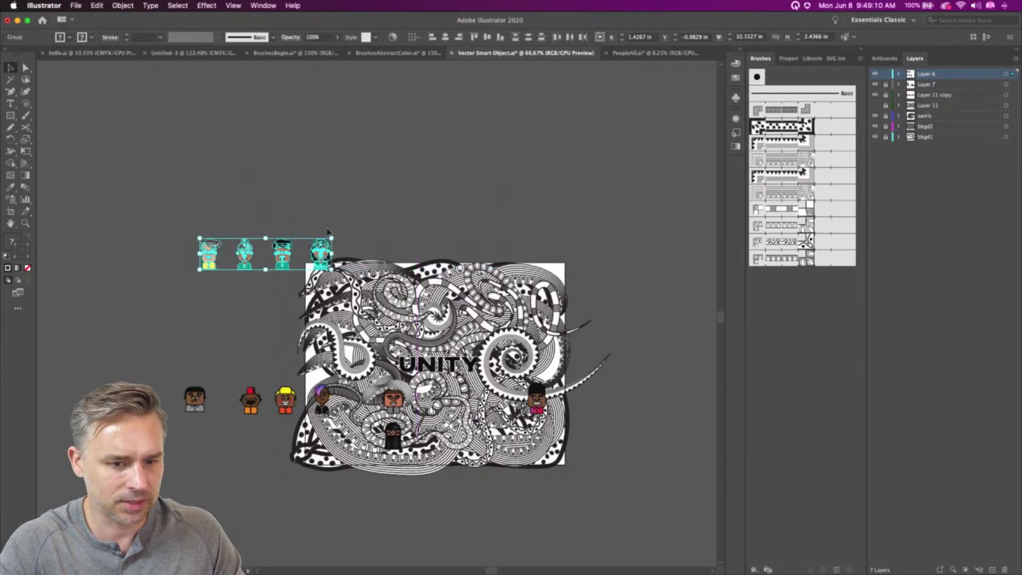
pyautogui.press('super+shift+a')
# Place the four scaled characters individually across the upper half of the swirl artwork, spread around the UNITY lettering
pyautogui.moveTo(283, 254); pyautogui.dragTo(522, 326)
pyautogui.moveTo(321, 248); pyautogui.dragTo(362, 336)
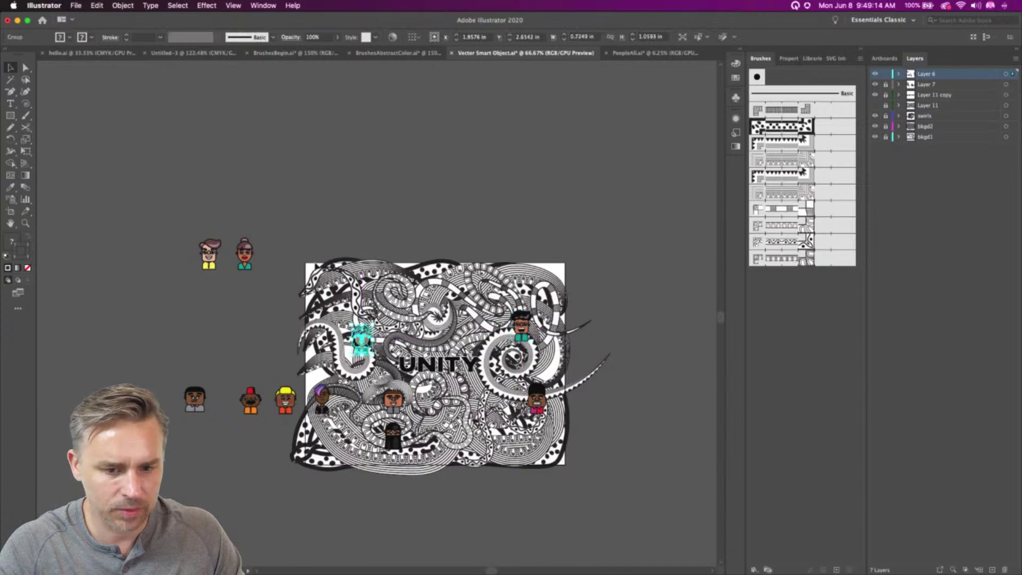
pyautogui.moveTo(244, 251); pyautogui.dragTo(372, 287)
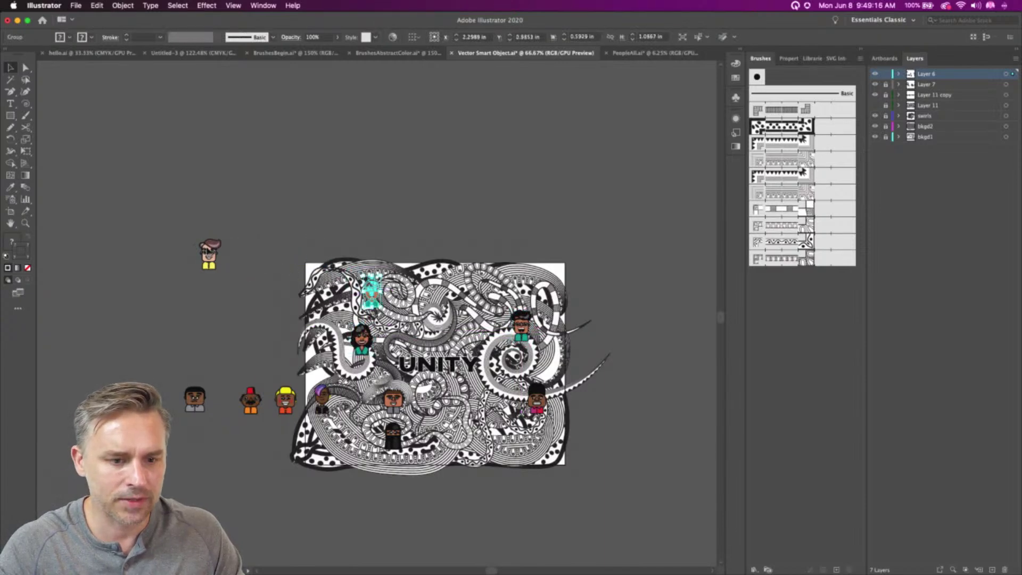
pyautogui.moveTo(210, 252); pyautogui.dragTo(427, 314)
# Move the yellow-haired, red-fez and grey-shirted characters onto the swirl artwork below the UNITY lettering
pyautogui.moveTo(286, 400); pyautogui.dragTo(345, 429)
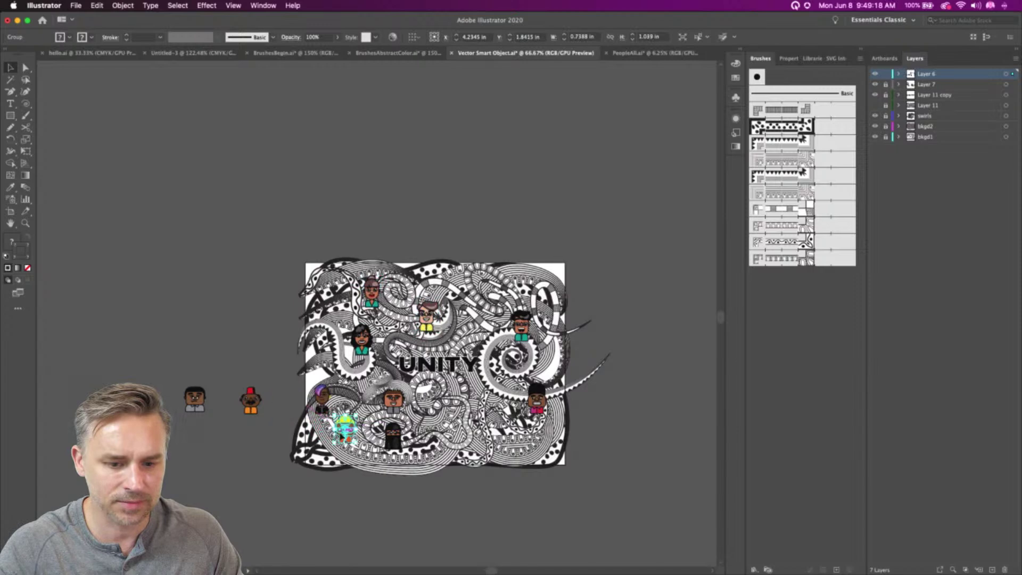
pyautogui.moveTo(266, 399); pyautogui.dragTo(395, 431)
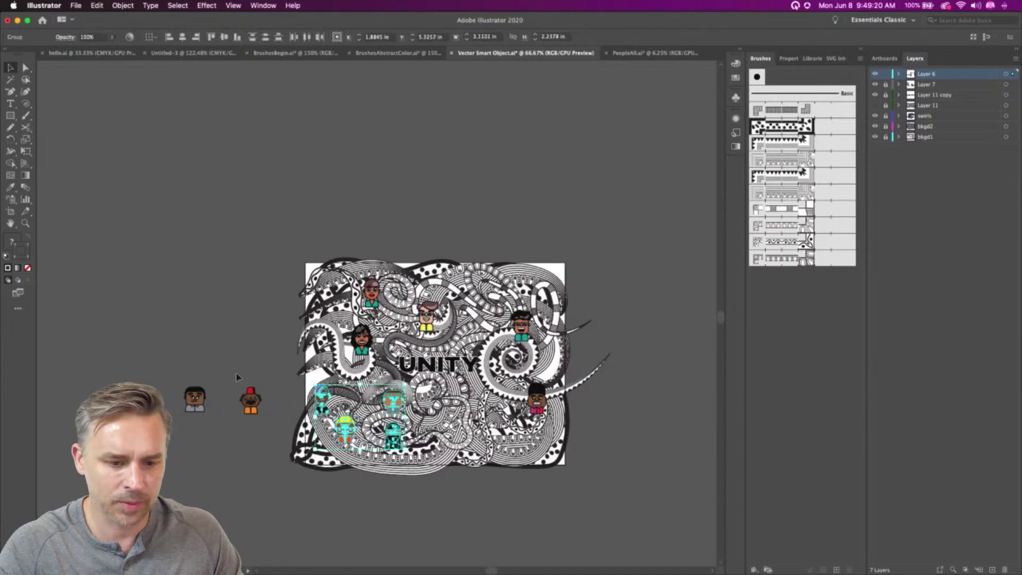
pyautogui.moveTo(250, 401); pyautogui.dragTo(486, 426)
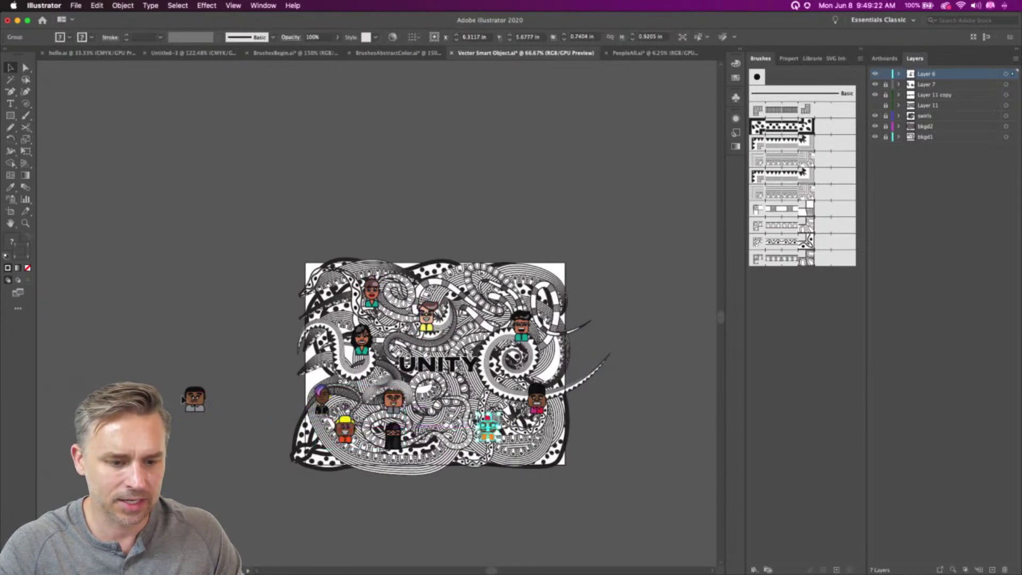
pyautogui.moveTo(195, 400)
pyautogui.mouseDown()
pyautogui.moveTo(426, 403)
pyautogui.moveTo(444, 418)
pyautogui.mouseUp()
pyautogui.press('super+equal')
pyautogui.press('super+equal')
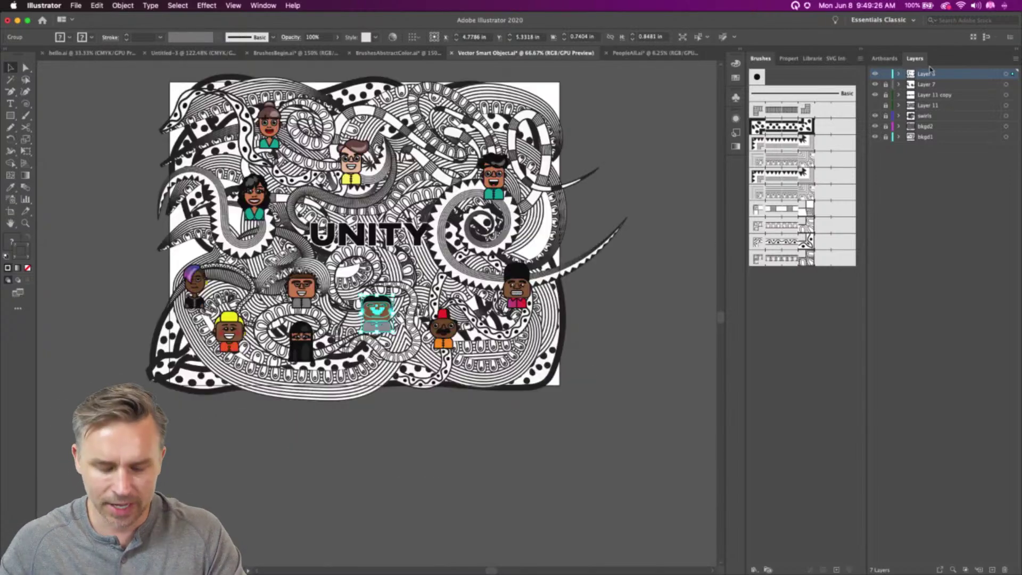
pyautogui.scroll(-2, 405, 283)
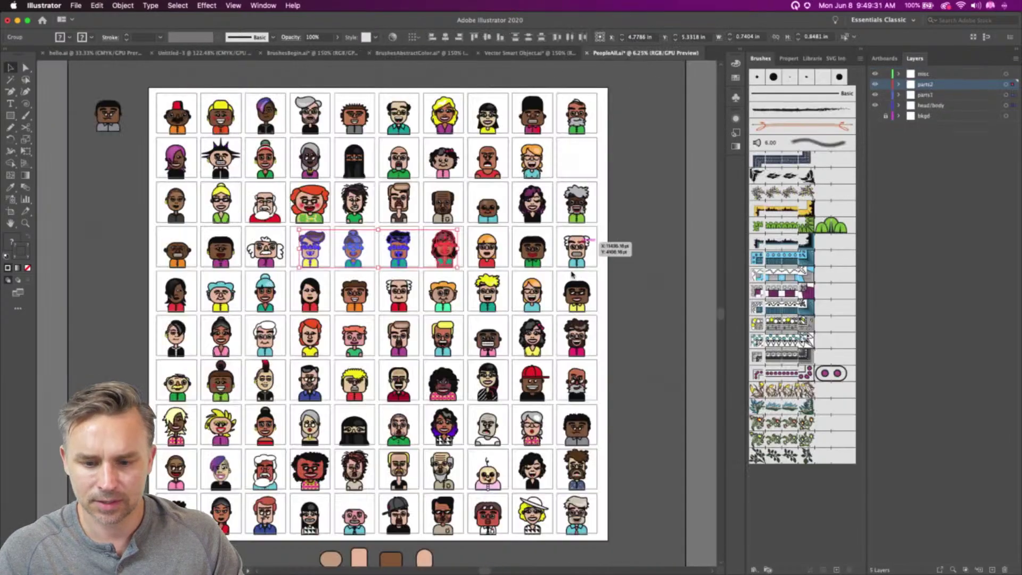
# Group the parts of the last four characters in PeopleAll.ai's seventh row, and paste copies of all four into Vector Smart Object.ai
pyautogui.click(654, 52)
pyautogui.moveTo(581, 385); pyautogui.dragTo(580, 383)
pyautogui.press('super+g')
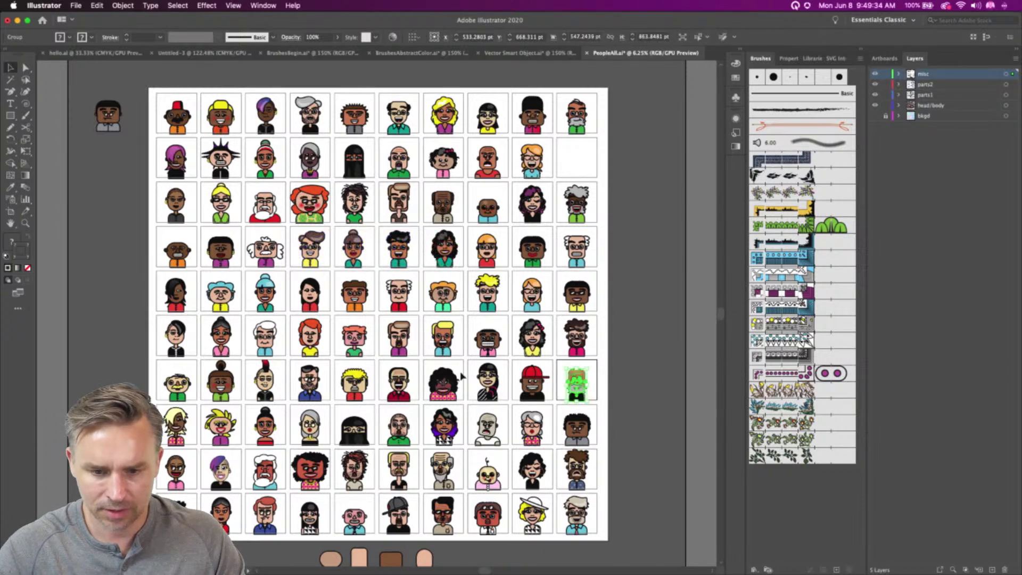
pyautogui.click(524, 379)
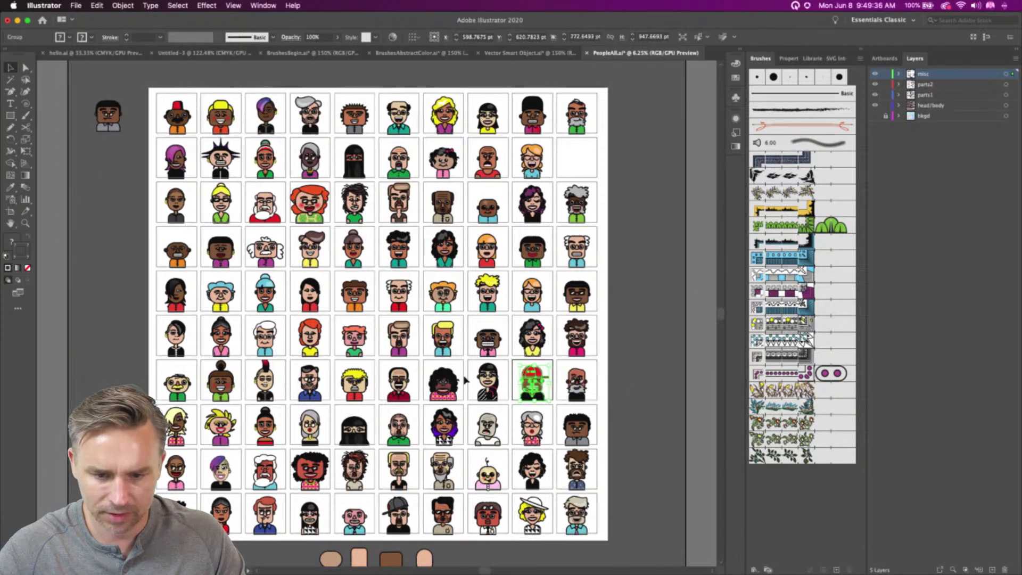
pyautogui.moveTo(474, 369); pyautogui.dragTo(500, 408)
pyautogui.press('super+g')
pyautogui.moveTo(425, 368); pyautogui.dragTo(585, 397)
pyautogui.press('super+g')
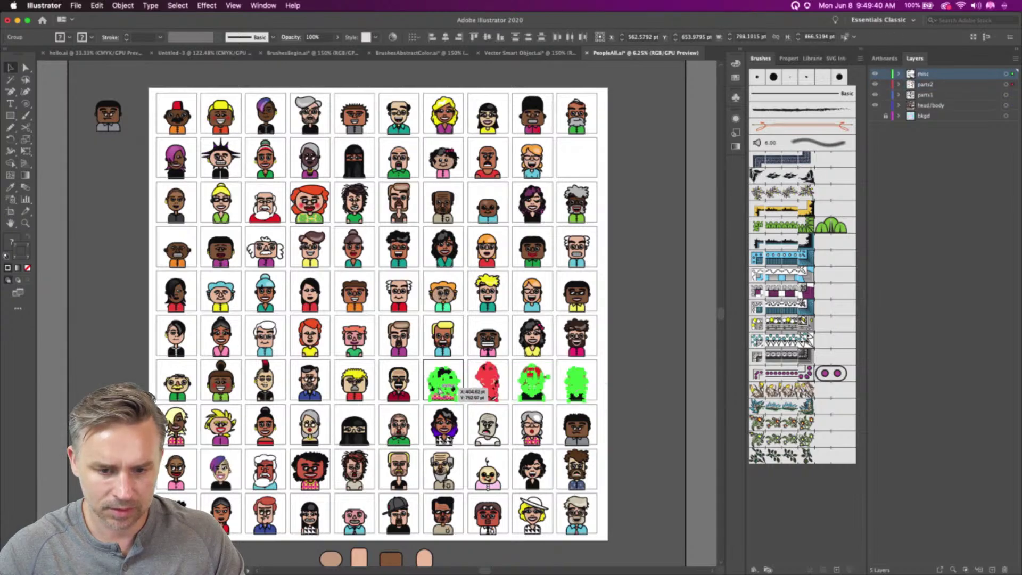
pyautogui.click(508, 53)
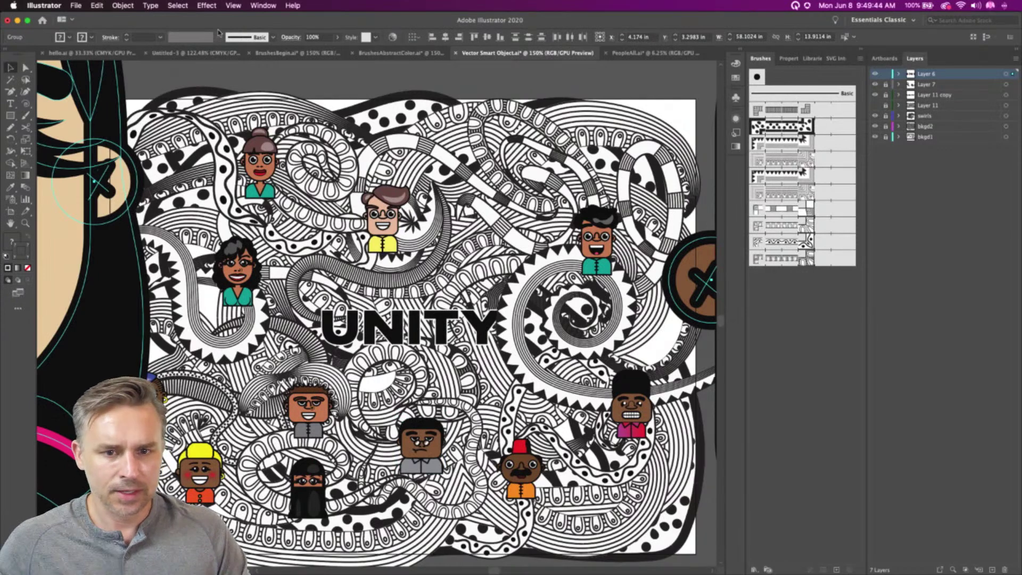
# Scale the four newly pasted characters down proportionally to about 0.8 in high in a row across the artwork's upper part
pyautogui.press('super+minus')
pyautogui.press('super+minus')
pyautogui.press('super+minus')
pyautogui.press('super+minus')
pyautogui.press('super+minus')
pyautogui.press('super+t')
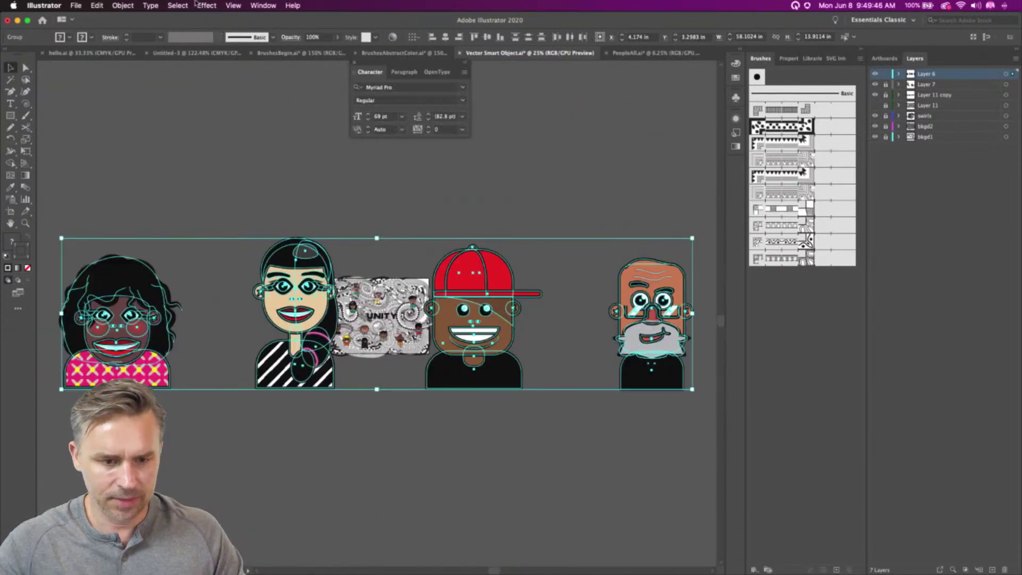
pyautogui.moveTo(61, 239); pyautogui.dragTo(388, 288)
pyautogui.press('super+plus')
pyautogui.press('super+plus')
pyautogui.press('super+plus')
pyautogui.press('super+plus')
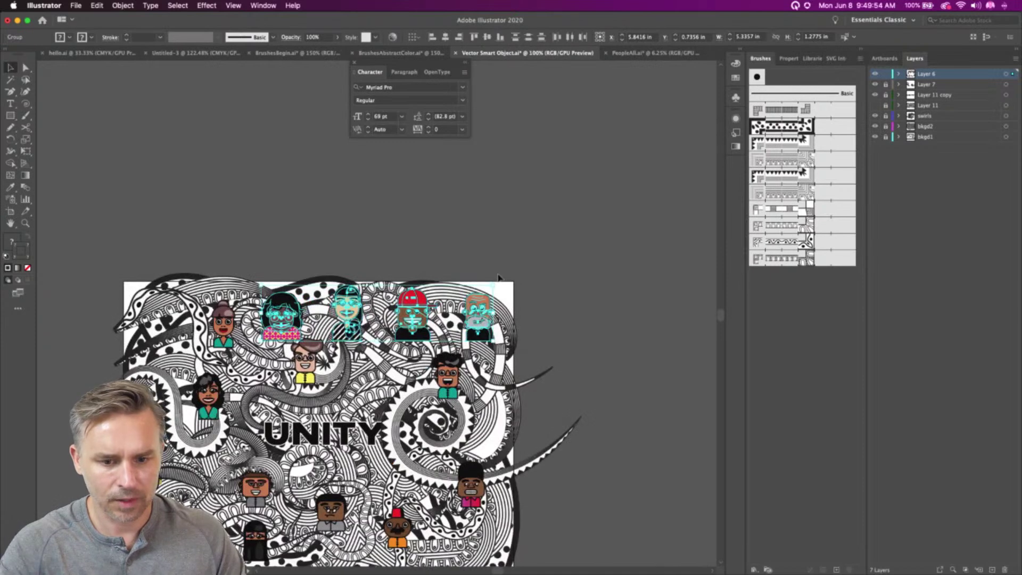
pyautogui.moveTo(498, 286); pyautogui.dragTo(413, 307)
pyautogui.click(185, 204)
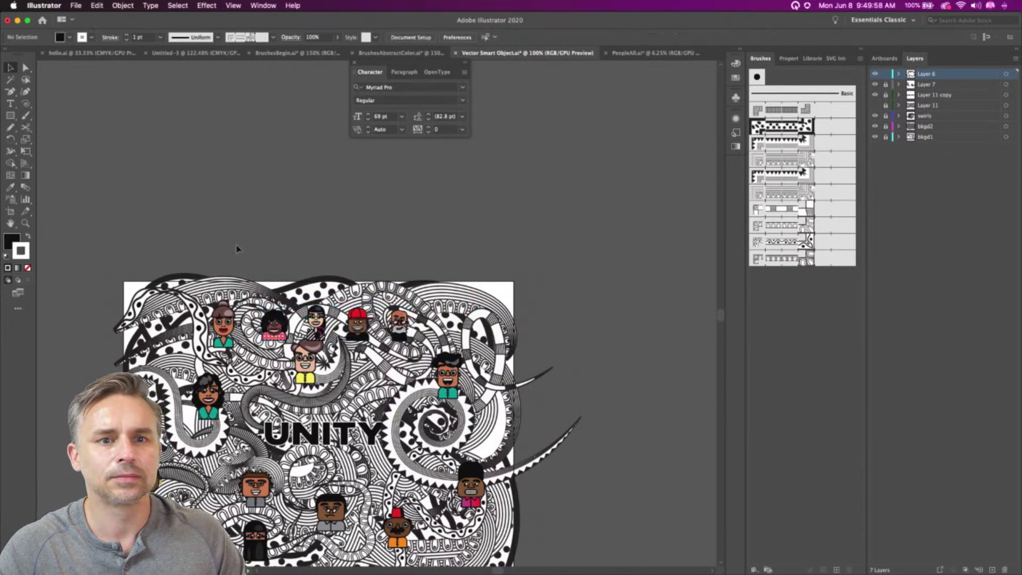
# Enlarge the row of four new characters proportionally to match the size of the surrounding ones, and deselect them
pyautogui.hscroll(-8, 258, 212)
pyautogui.scroll(-4, 258, 212)
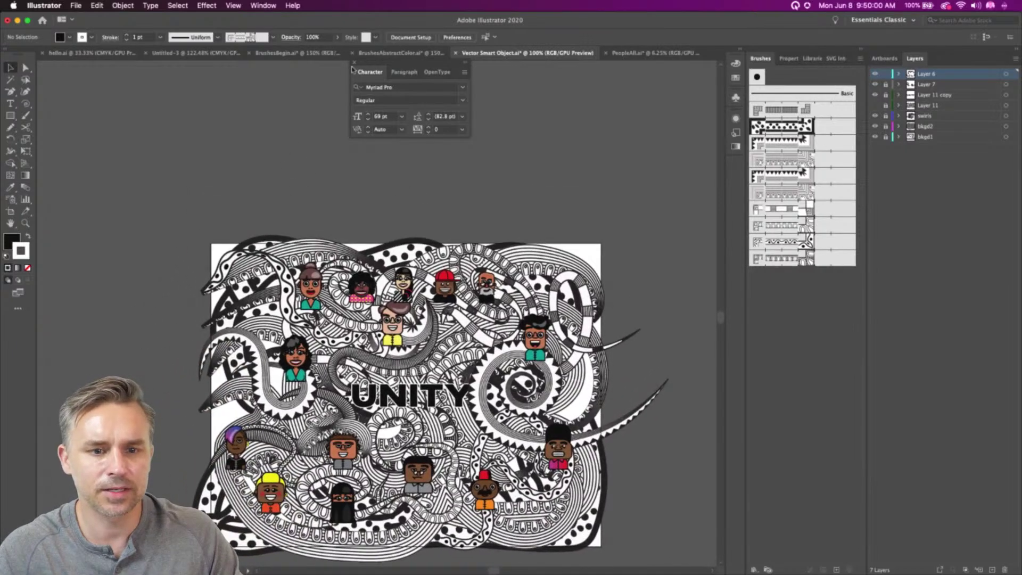
pyautogui.click(356, 63)
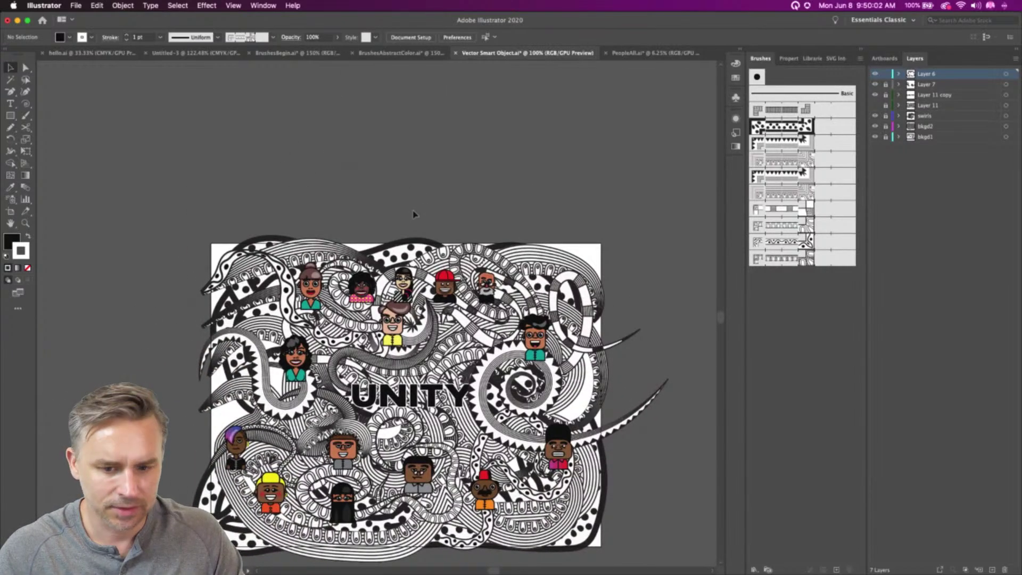
pyautogui.click(405, 282)
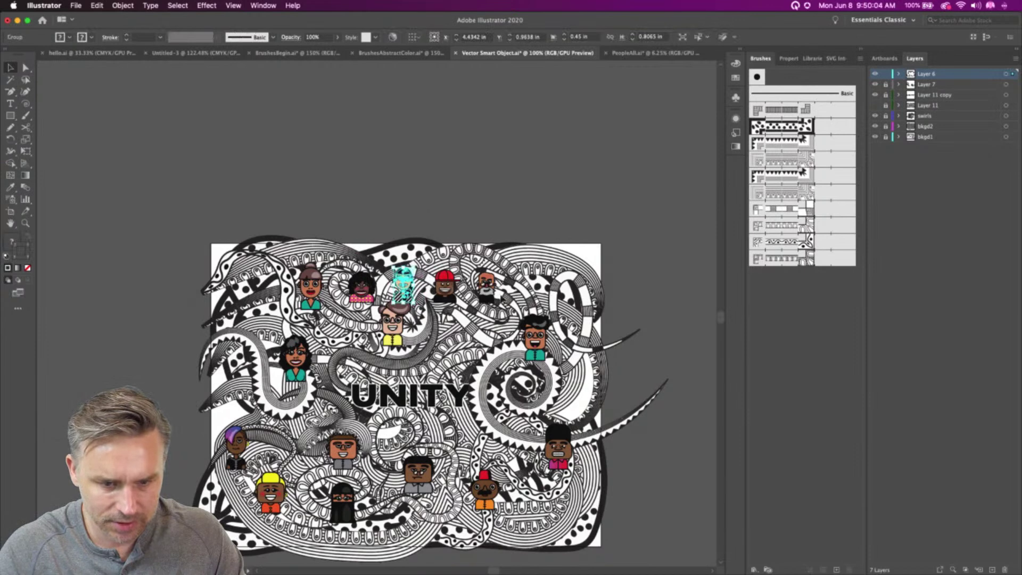
pyautogui.moveTo(342, 260); pyautogui.dragTo(502, 299)
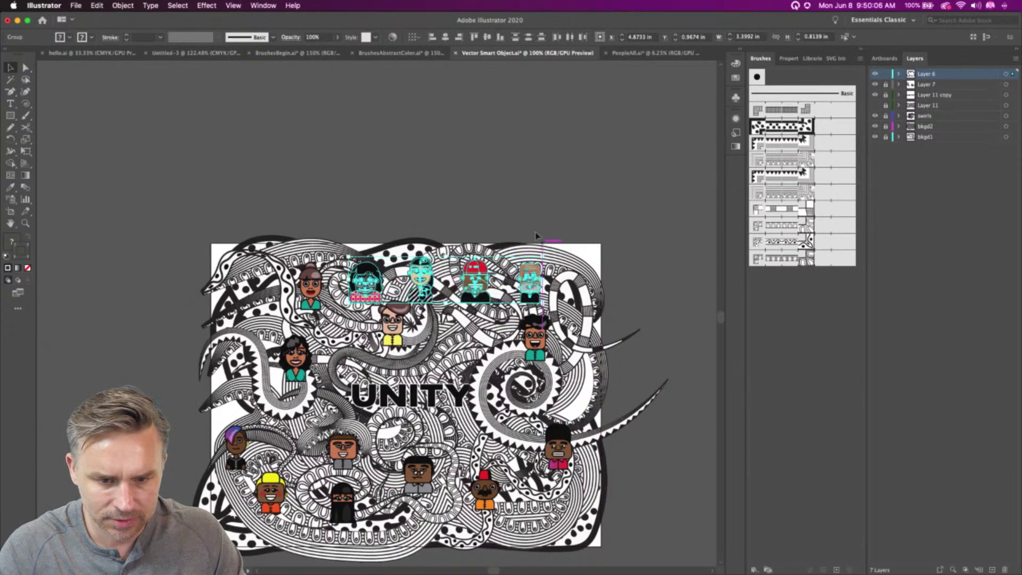
pyautogui.press('shift+super+a')
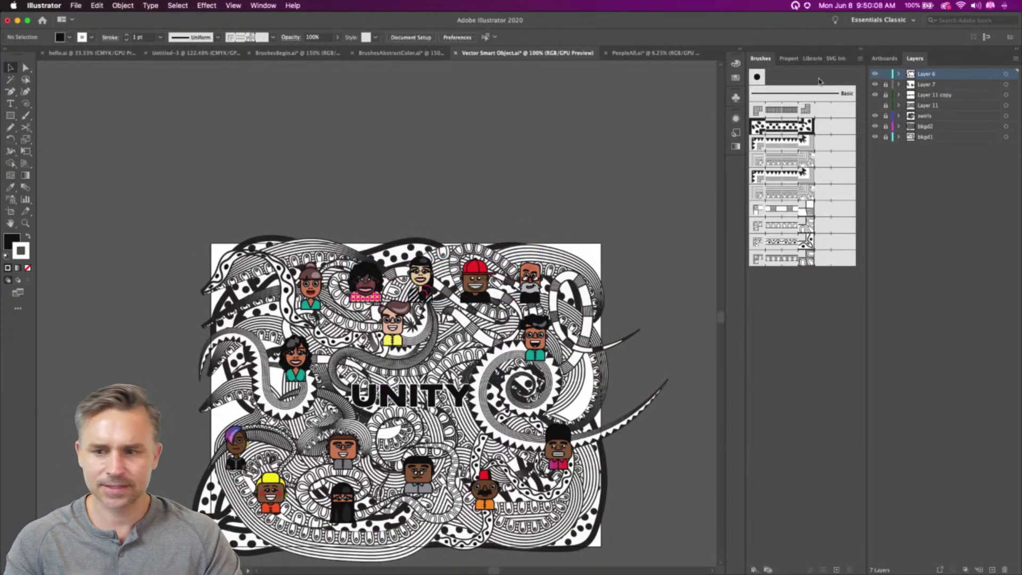
# Enlarge the UNITY lettering on Layer 11 copy to about 4.9 in wide and move its layer above Layer 7
pyautogui.click(930, 98)
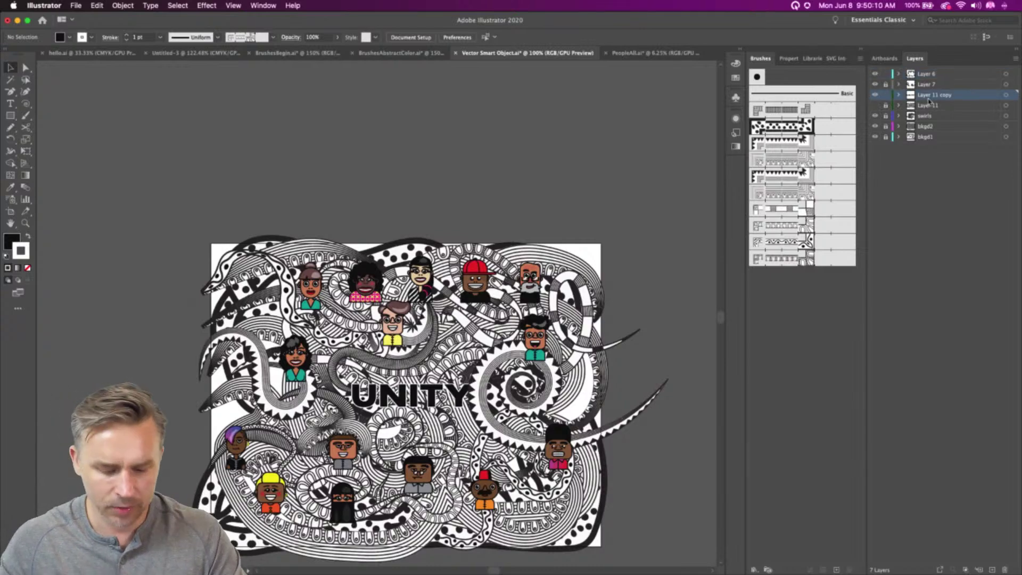
pyautogui.press('super+equal')
pyautogui.scroll(-5, 158, 337)
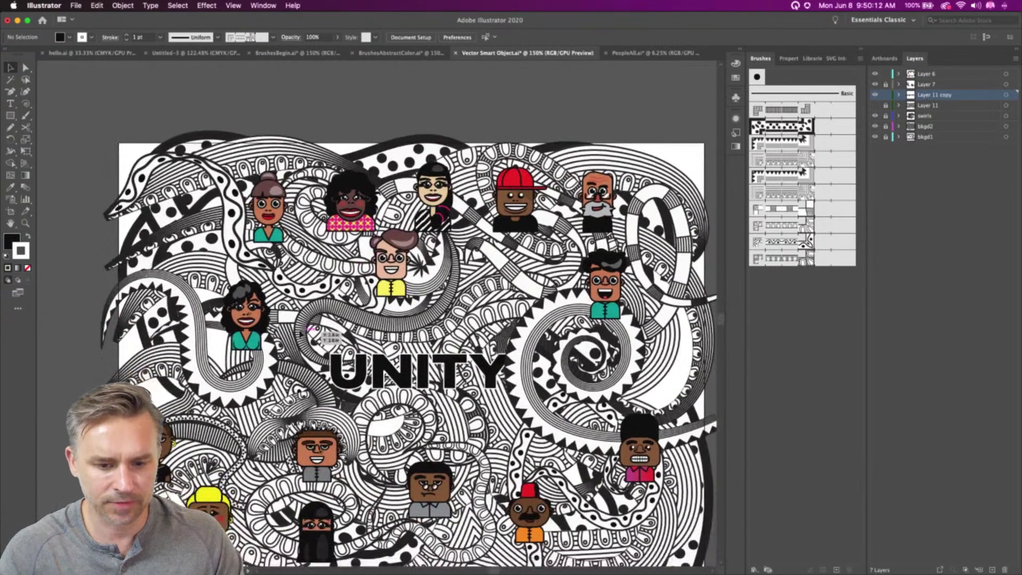
pyautogui.click(354, 367)
pyautogui.moveTo(328, 341); pyautogui.dragTo(261, 321)
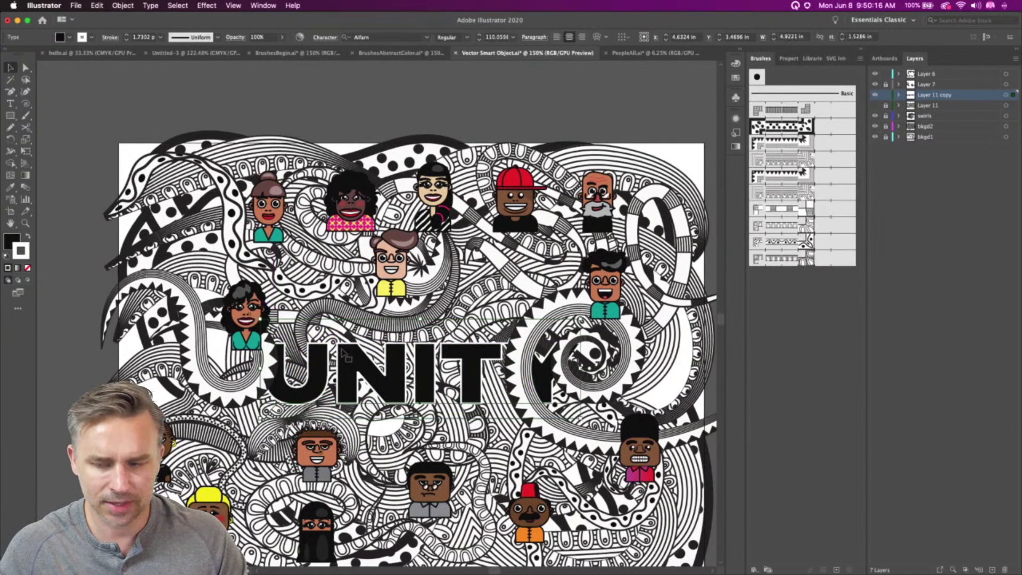
pyautogui.moveTo(915, 88); pyautogui.dragTo(916, 80)
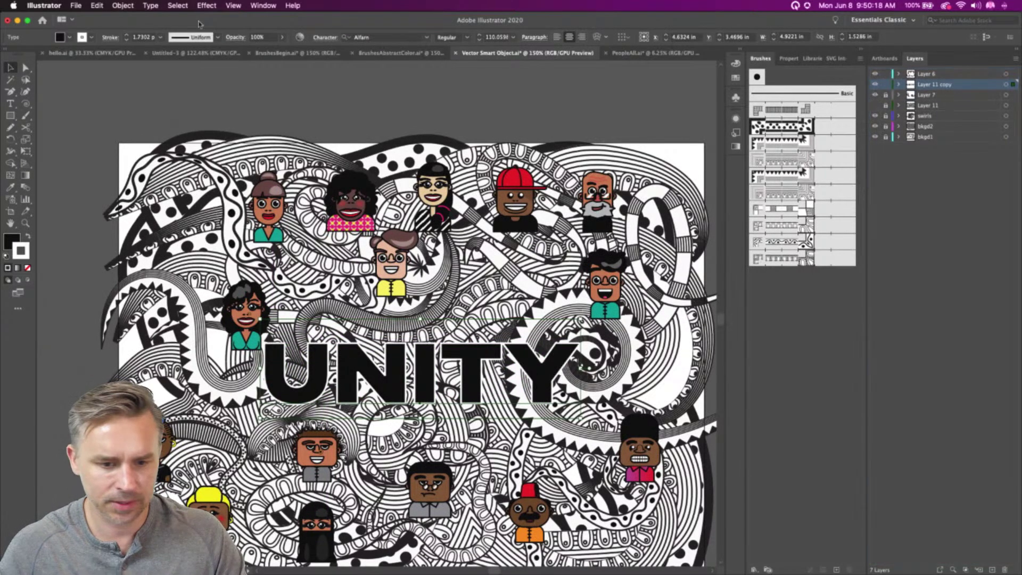
# Convert the UNITY text to outlines, ungroup it into separate letters, and select the U alone
pyautogui.click(133, 4)
pyautogui.moveTo(150, 5)
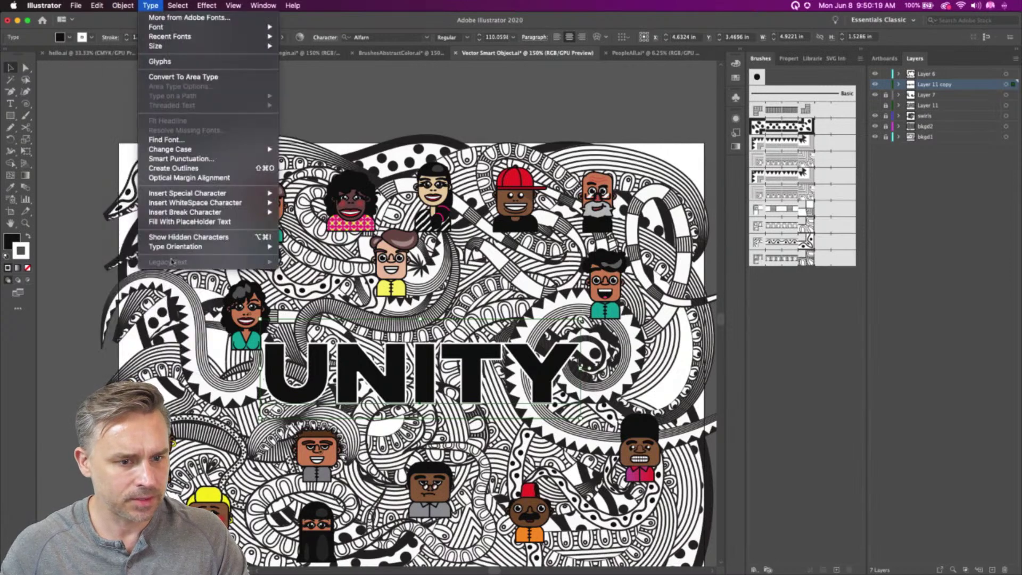
pyautogui.click(170, 169)
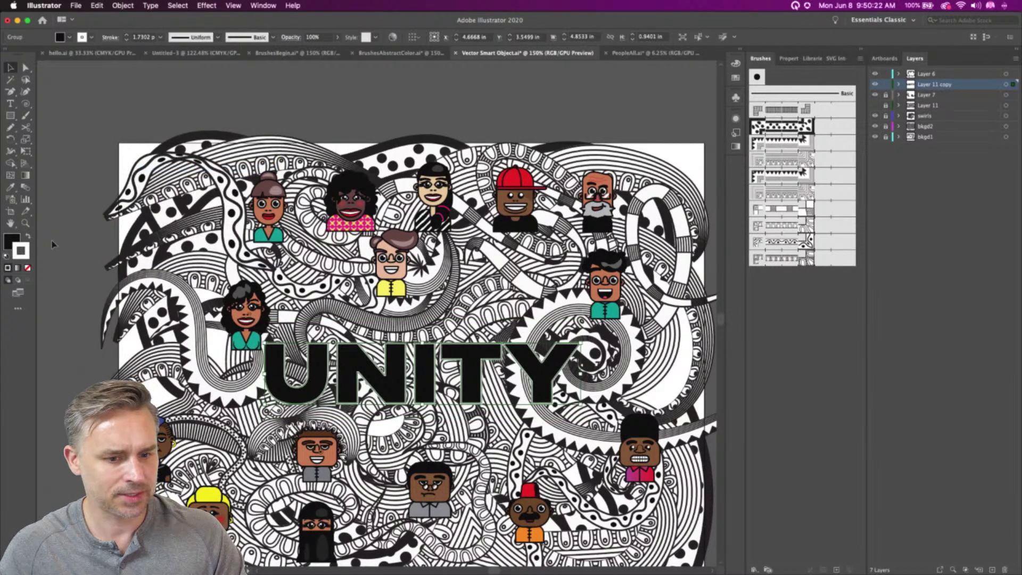
pyautogui.rightClick(260, 361)
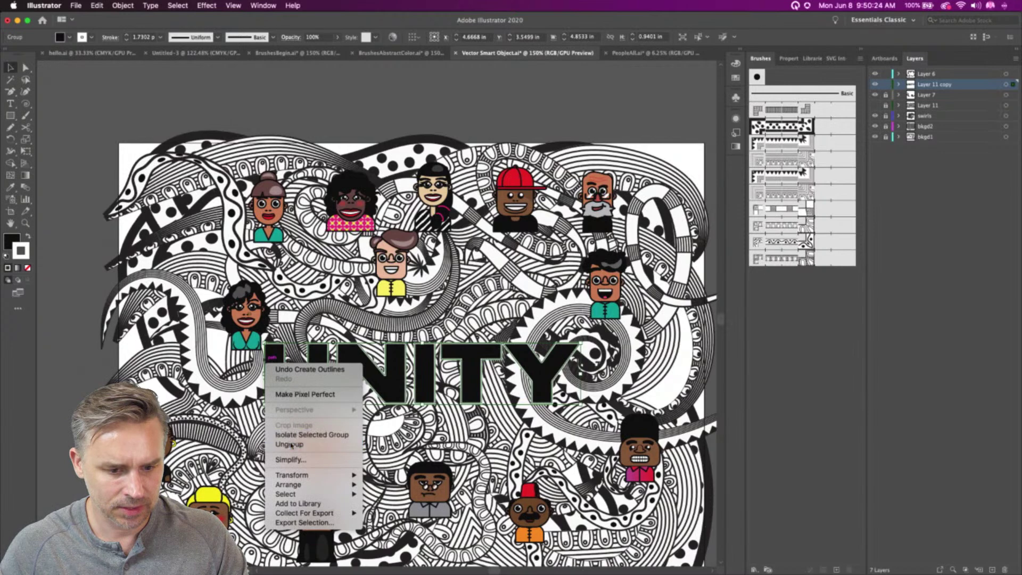
pyautogui.click(288, 445)
pyautogui.rightClick(275, 375)
pyautogui.click(298, 442)
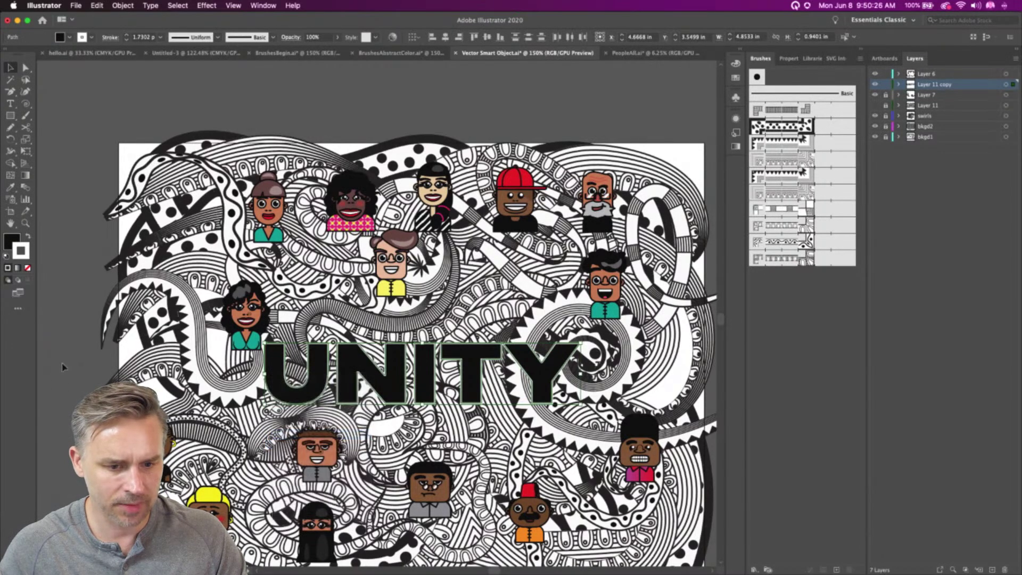
pyautogui.click(272, 373)
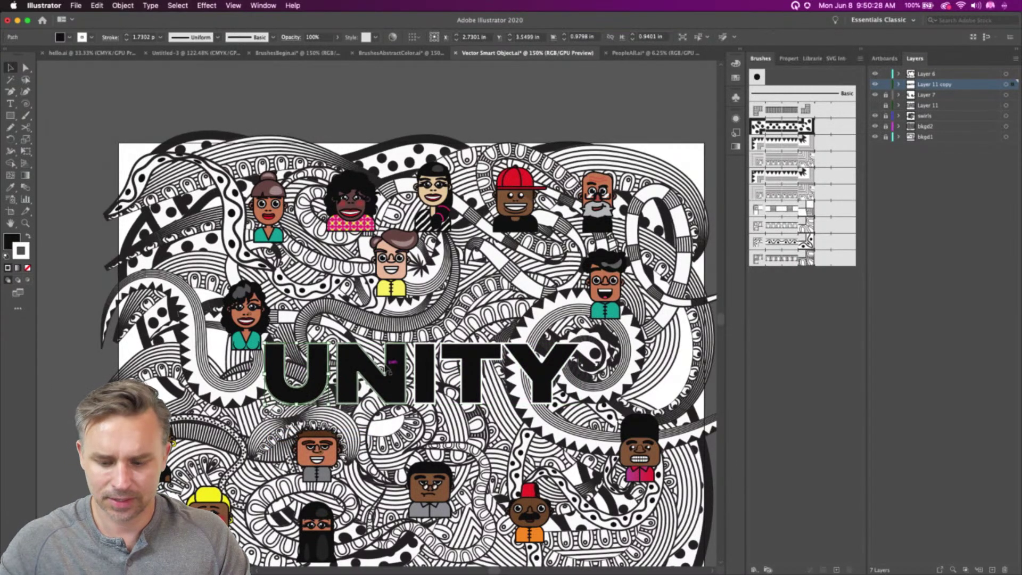
pyautogui.press('i')
pyautogui.click(513, 272)
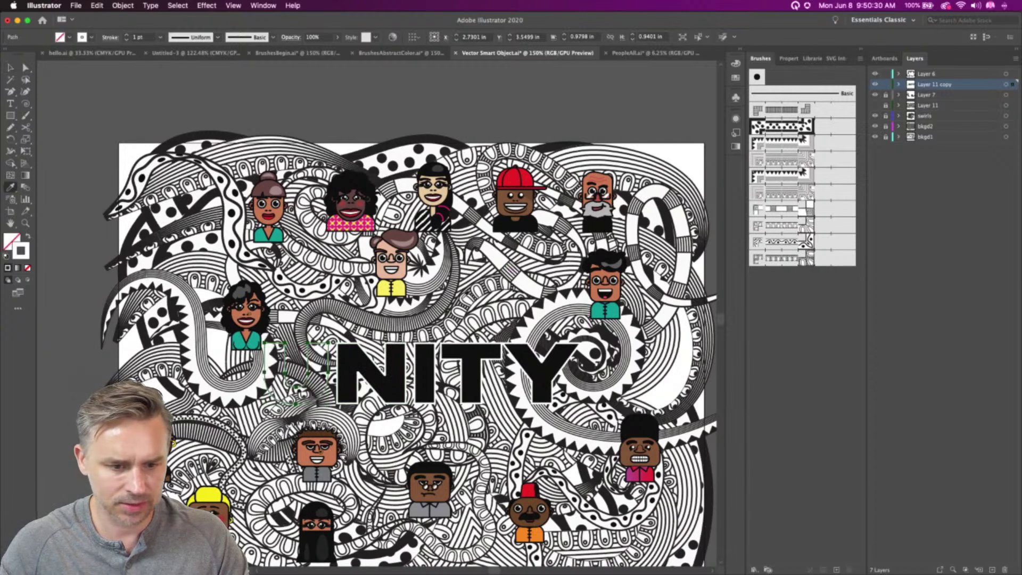
pyautogui.press('super+z')
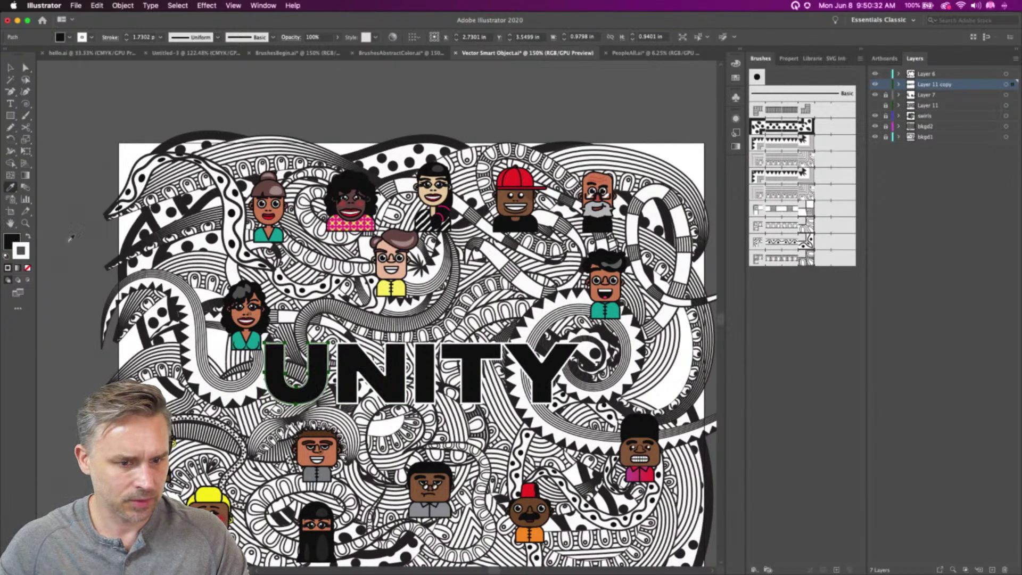
# Apply the black-bordered polka-dot pattern brush to the U's outline and reduce its stroke weight below 0.75 pt
pyautogui.click(801, 129)
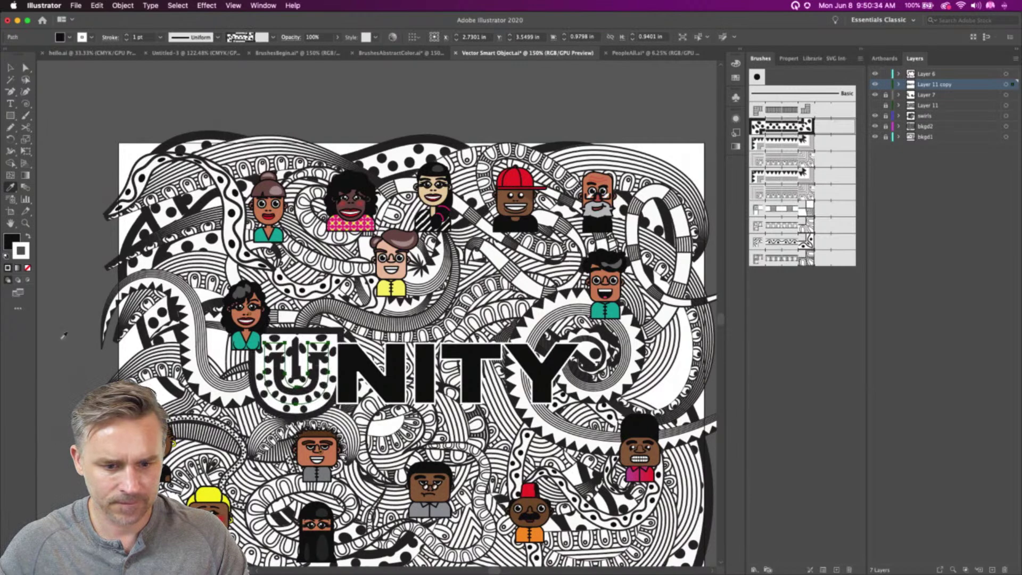
pyautogui.click(11, 67)
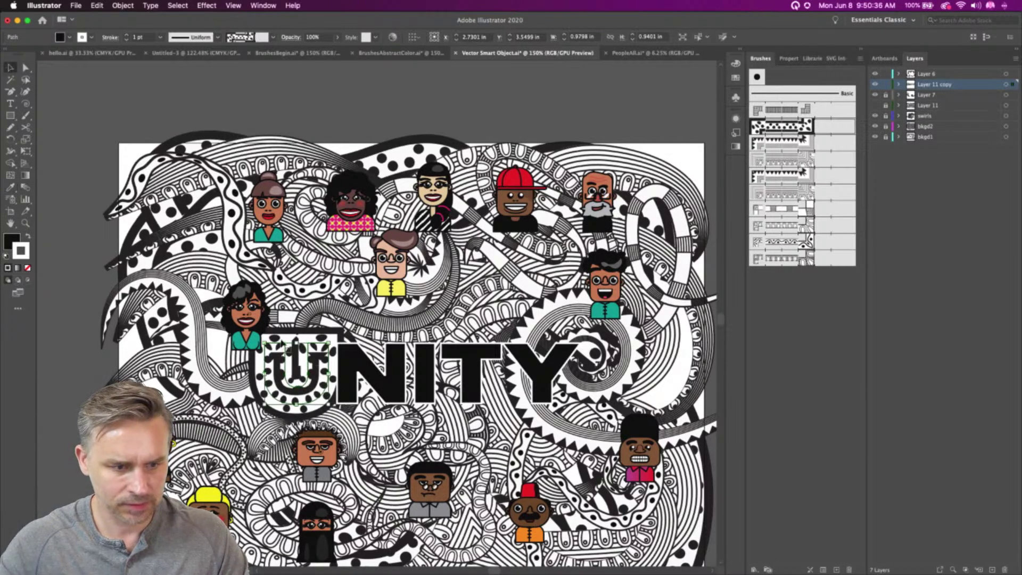
pyautogui.click(127, 37)
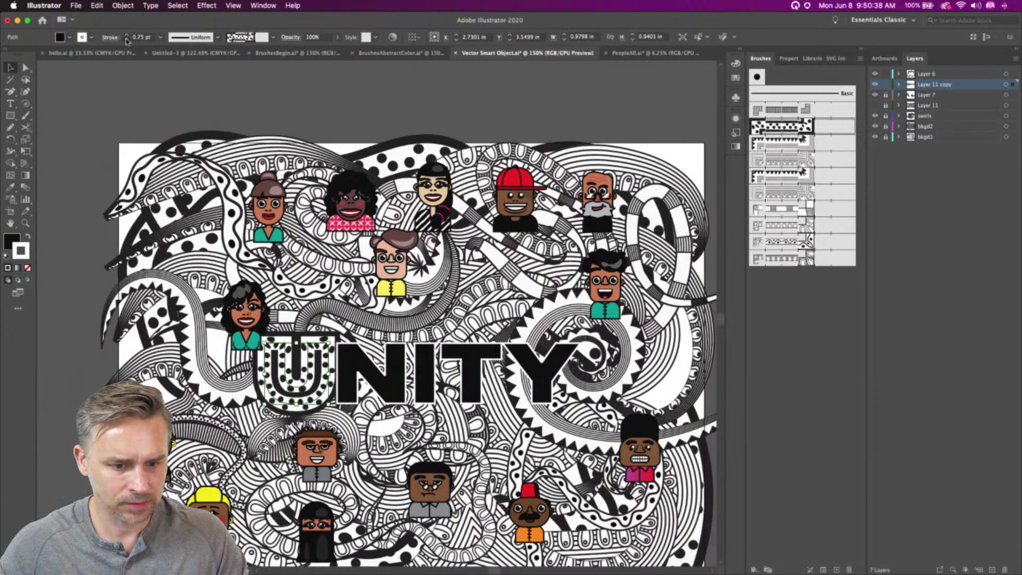
# Give the N's outline the striped sawtooth pattern brush with a 0.5 pt stroke
pyautogui.click(387, 374)
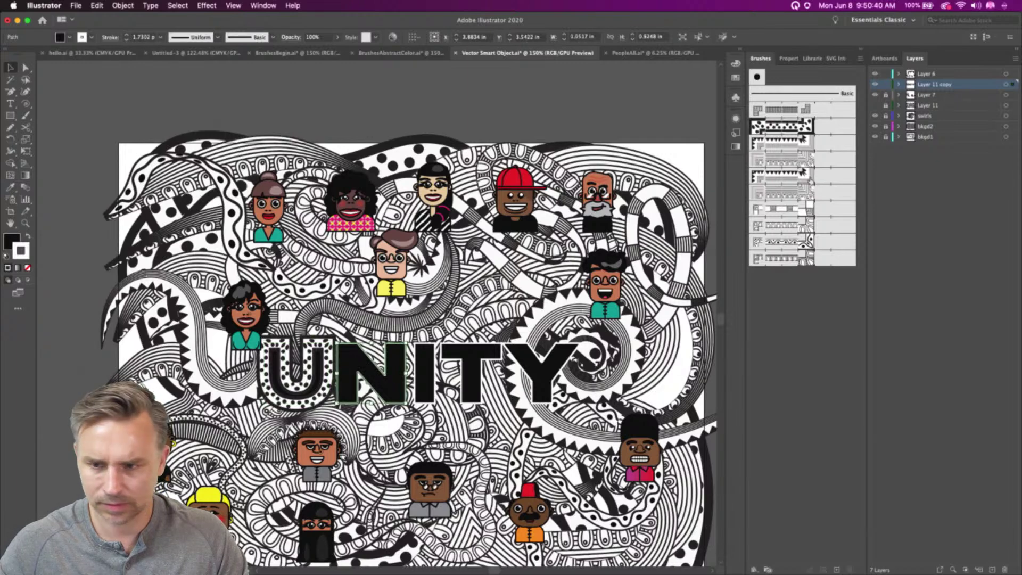
pyautogui.click(808, 160)
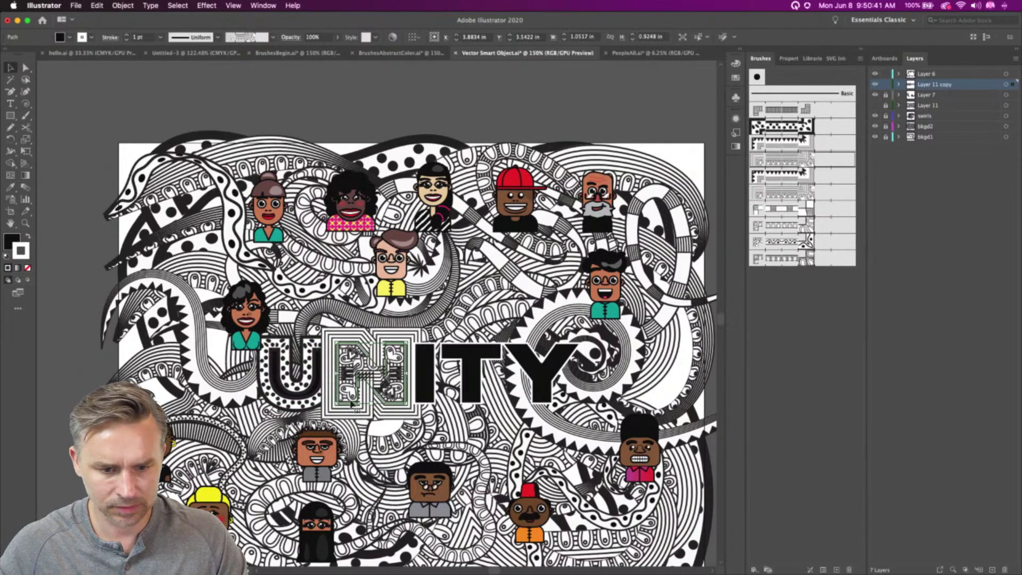
pyautogui.click(126, 40)
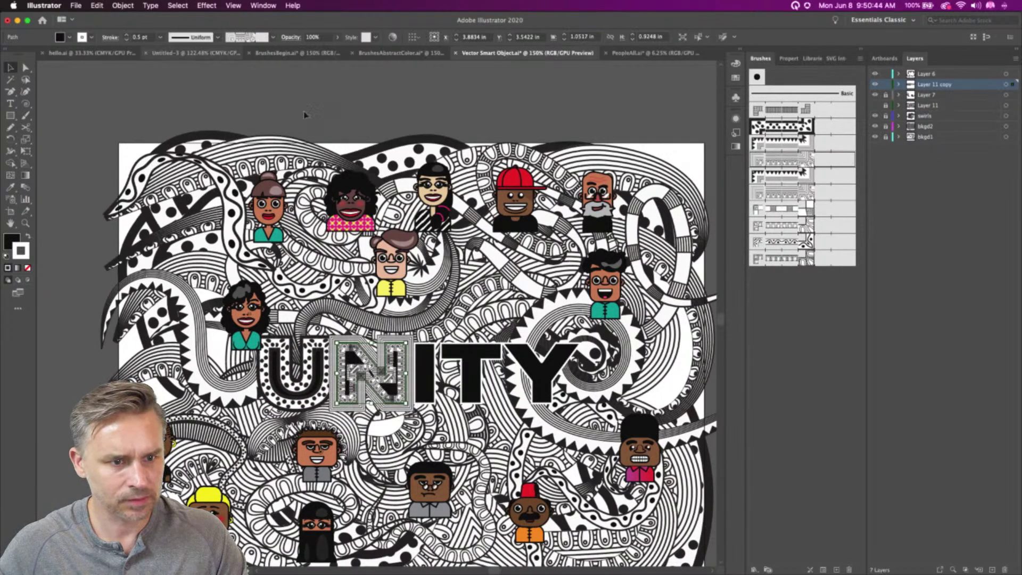
pyautogui.click(798, 183)
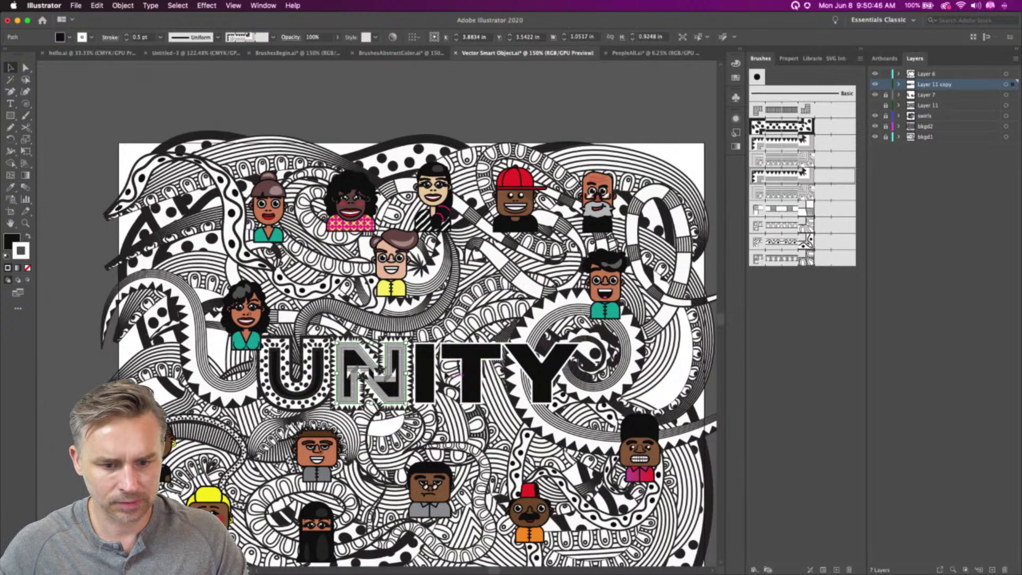
# Give the I's outline the third-from-last pattern brush, with the rounded loops, at a 0.75 pt stroke
pyautogui.click(432, 374)
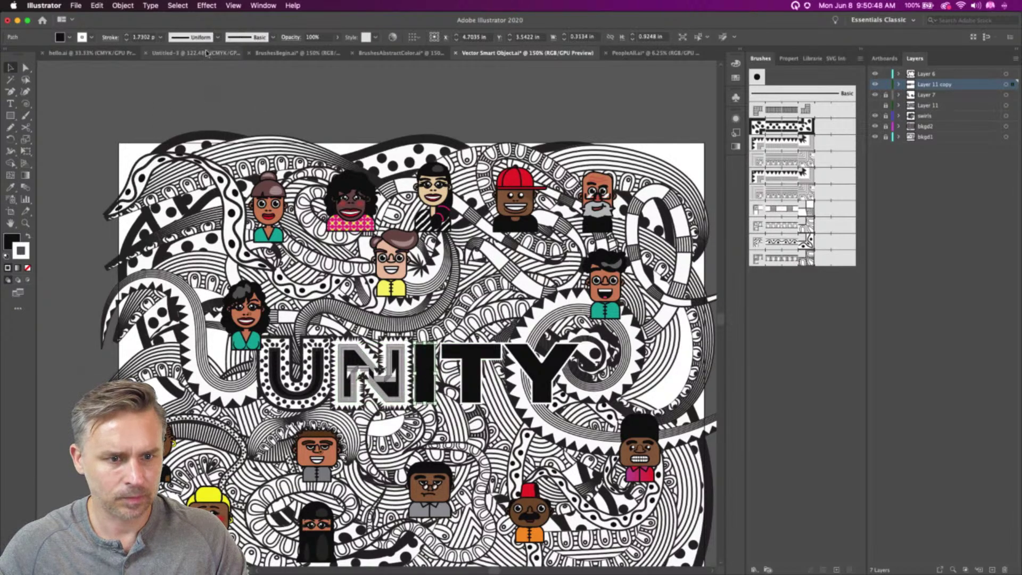
pyautogui.click(218, 37)
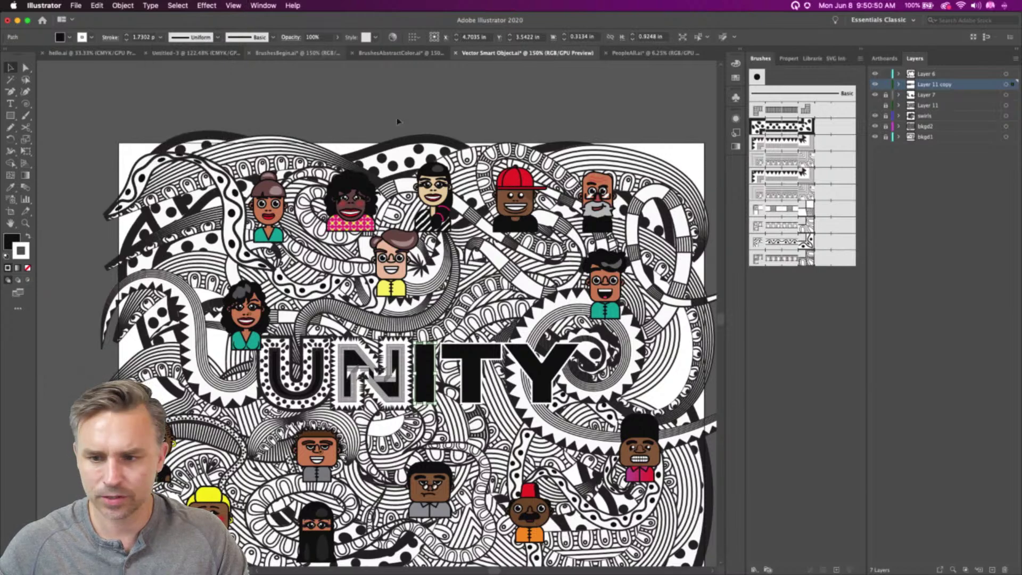
pyautogui.click(782, 226)
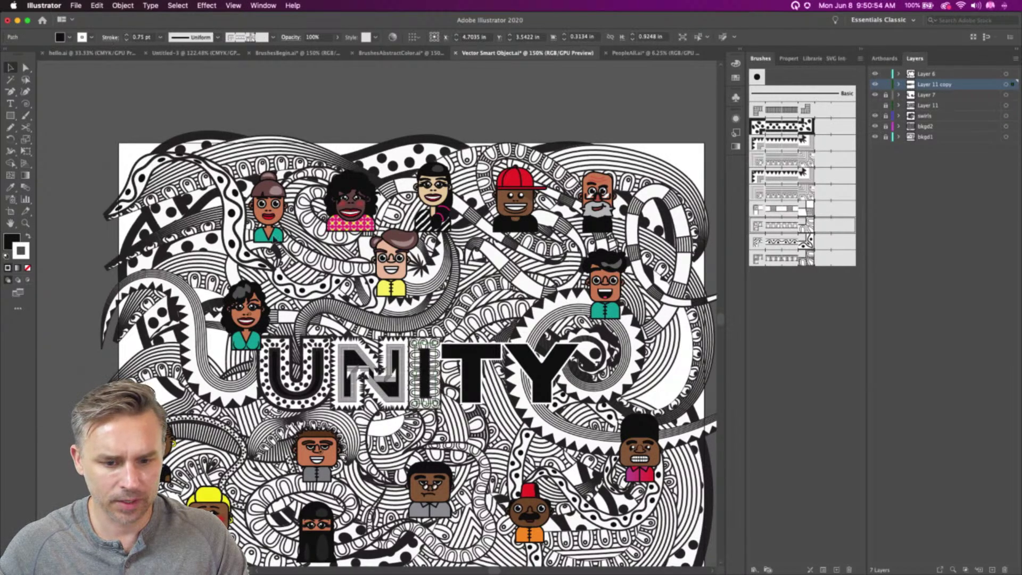
# Give the T's outline the second-to-last, dotted pattern brush with a 0.75 pt stroke
pyautogui.click(470, 361)
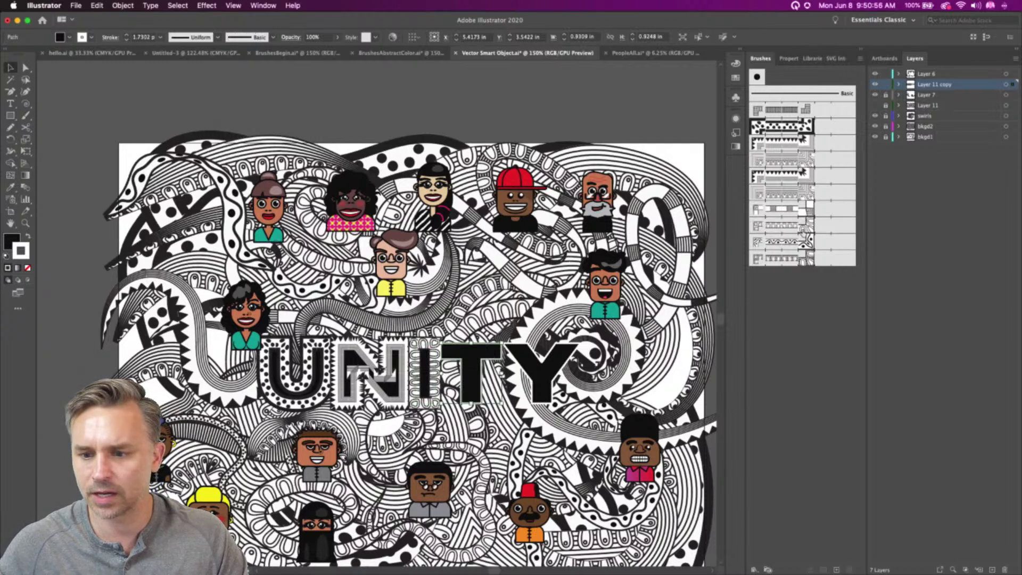
pyautogui.click(804, 228)
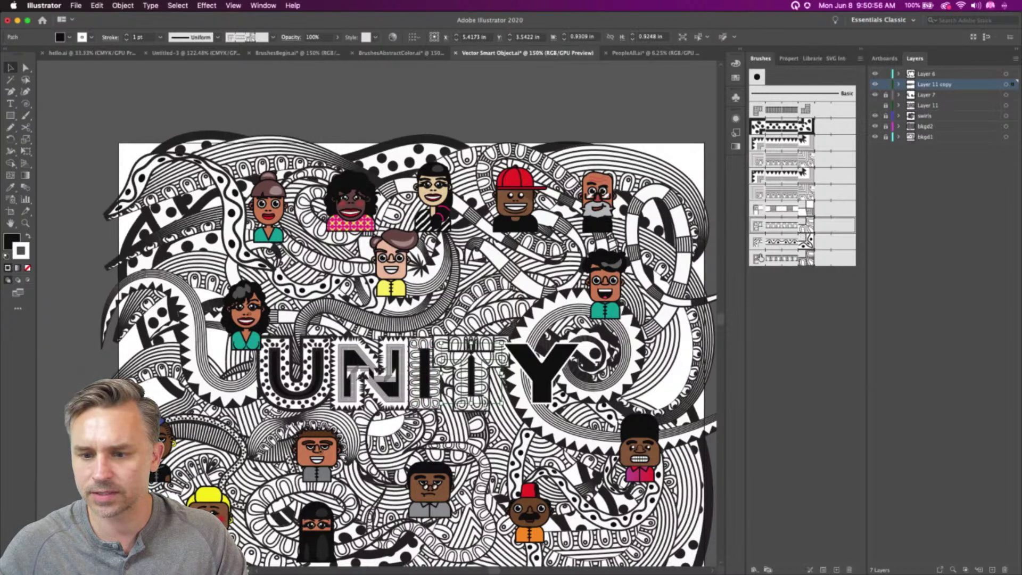
pyautogui.click(127, 40)
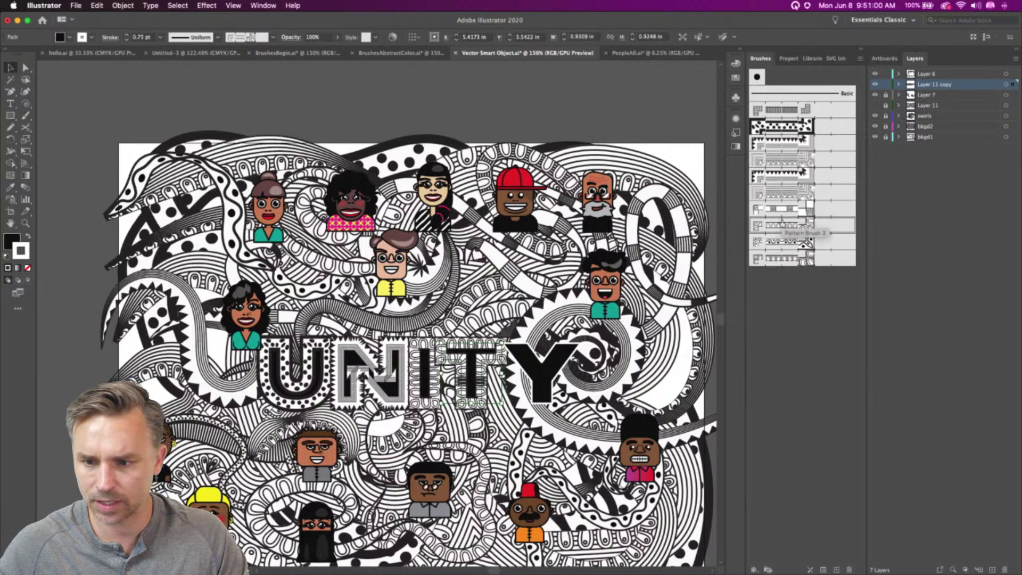
pyautogui.click(784, 246)
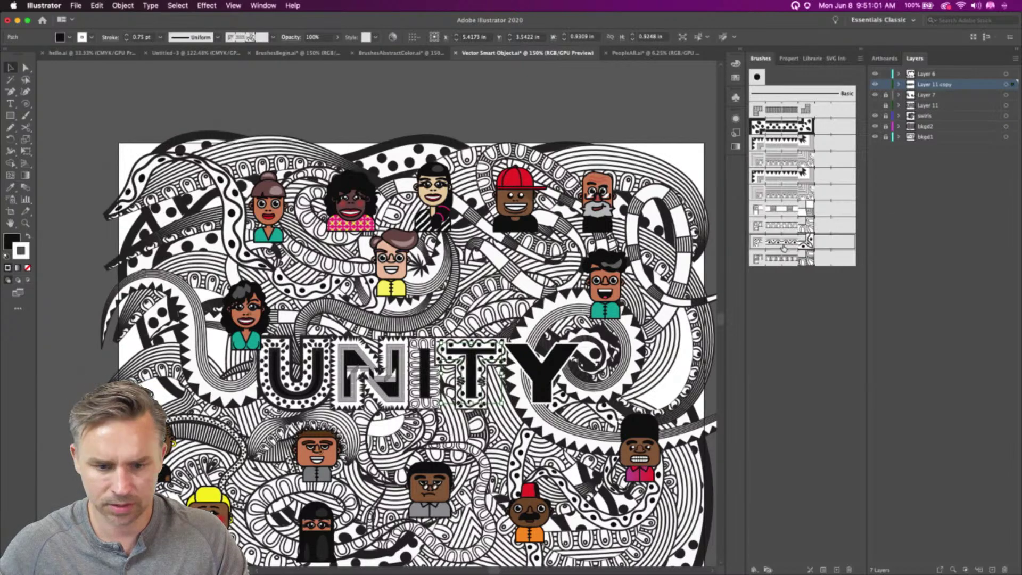
# Give the Y's outline the last pattern brush in the list with a 0.75 pt stroke
pyautogui.click(539, 392)
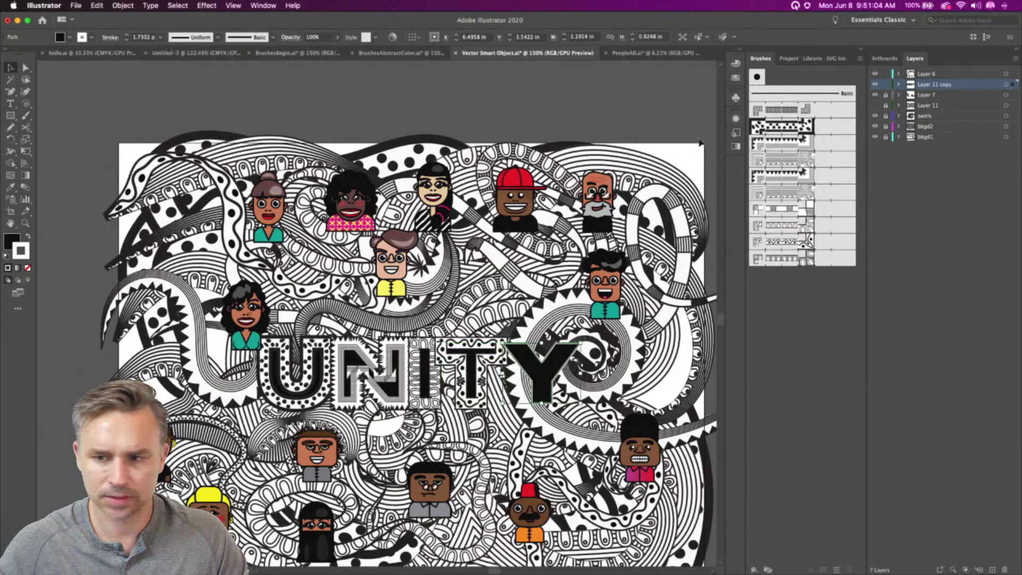
pyautogui.click(777, 259)
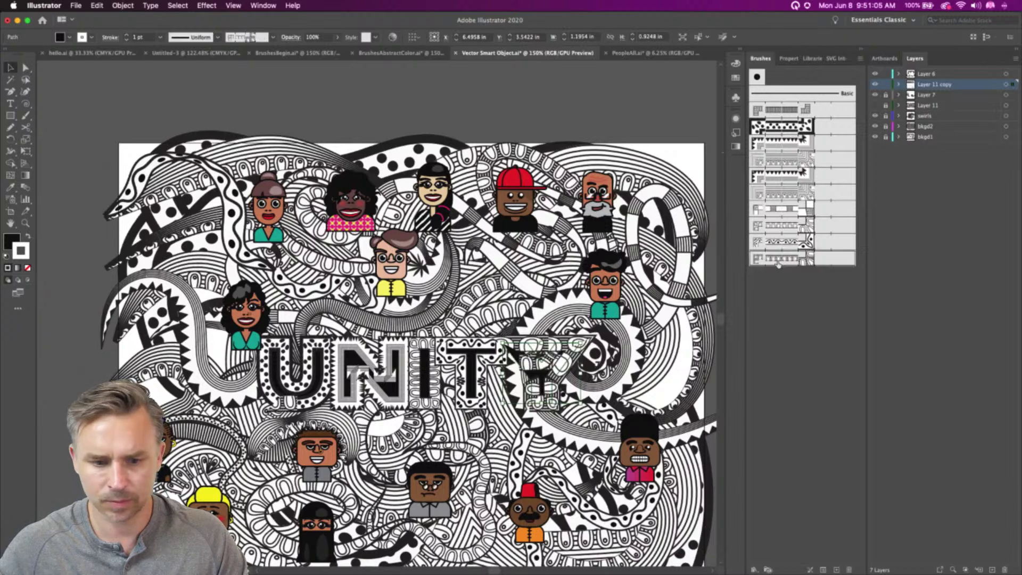
pyautogui.click(127, 41)
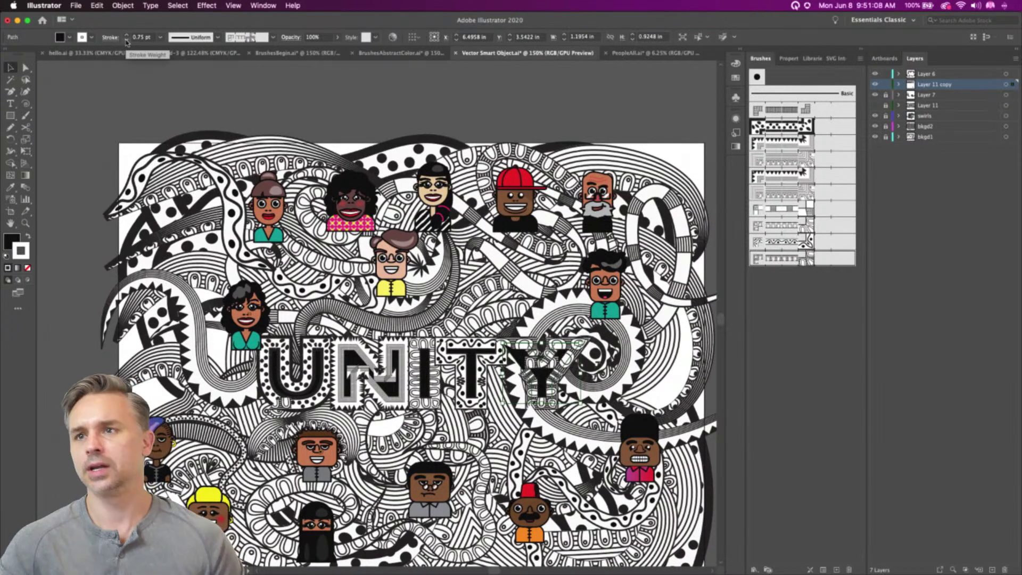
# Move the T below the word, place the yellow-shirted character in its gap, and put Layer 6 below Layer 11 copy
pyautogui.scroll(-3, 410, 319)
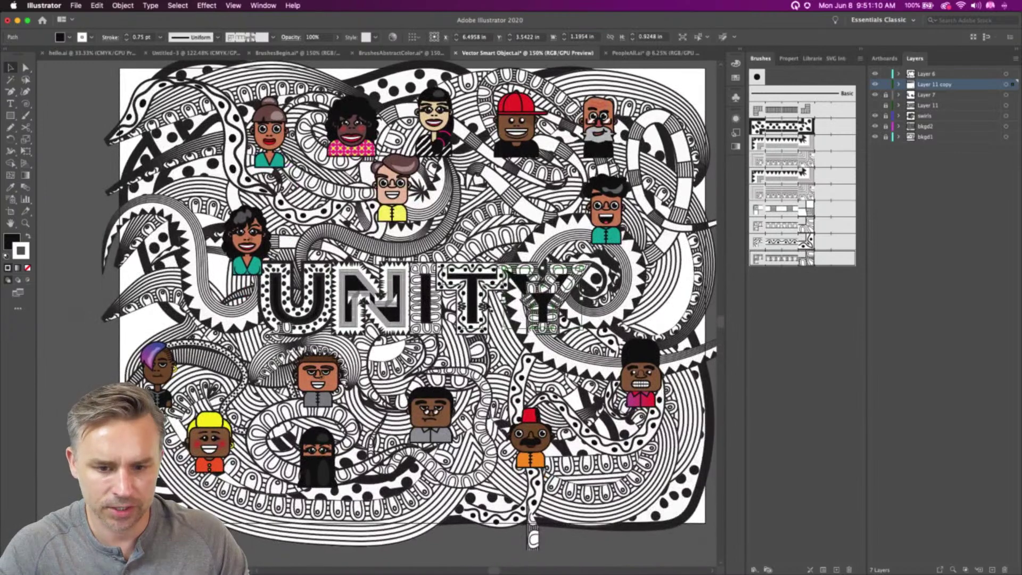
pyautogui.moveTo(474, 298); pyautogui.dragTo(472, 357)
pyautogui.moveTo(467, 287); pyautogui.dragTo(473, 291)
pyautogui.moveTo(945, 79); pyautogui.dragTo(948, 87)
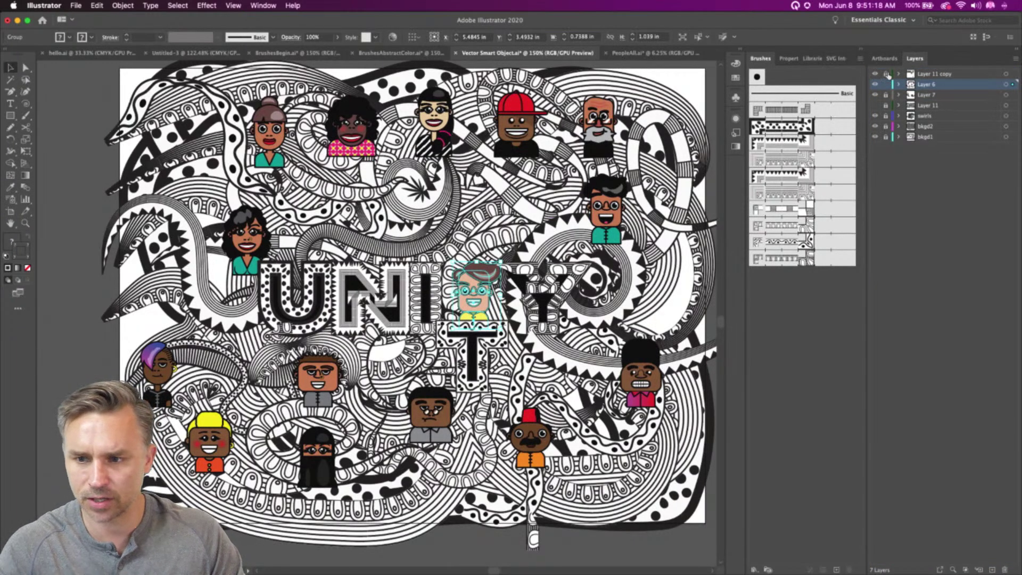
# Select all the characters on Layer 6, leaving the lettering locked, and convert their colours to grayscale
pyautogui.press('super+a')
pyautogui.click(97, 5)
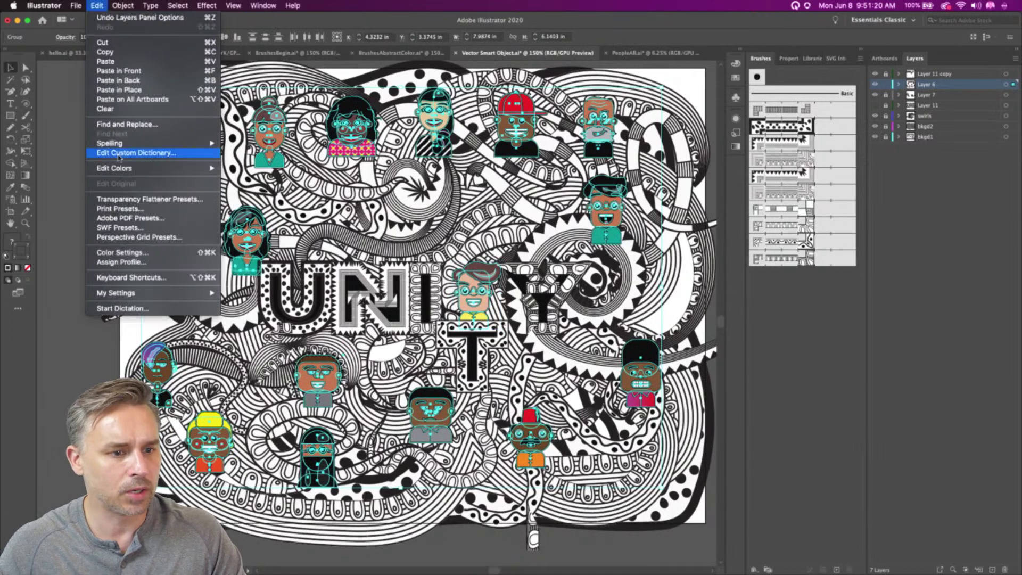
pyautogui.moveTo(120, 168)
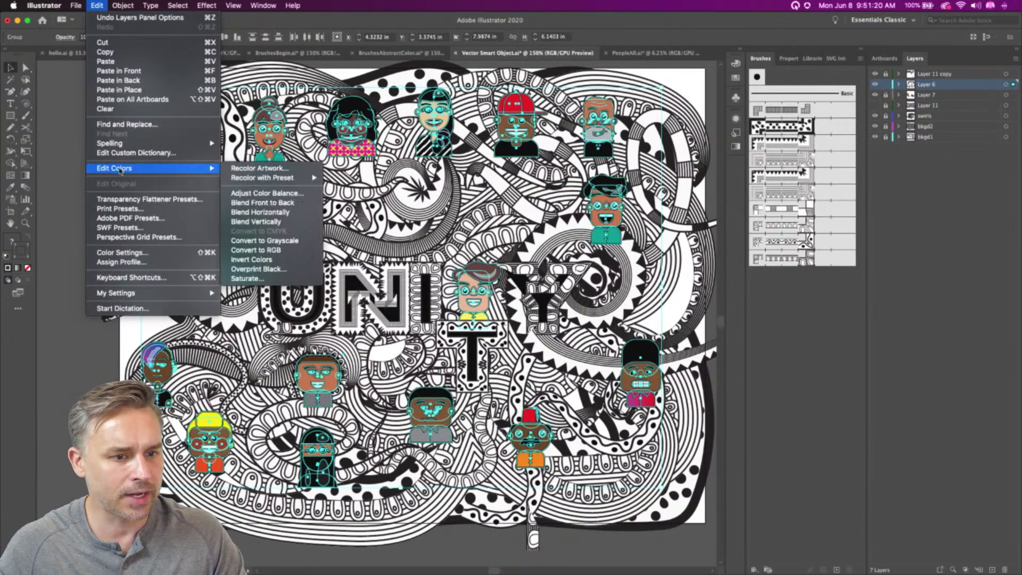
pyautogui.click(287, 202)
pyautogui.moveTo(273, 181)
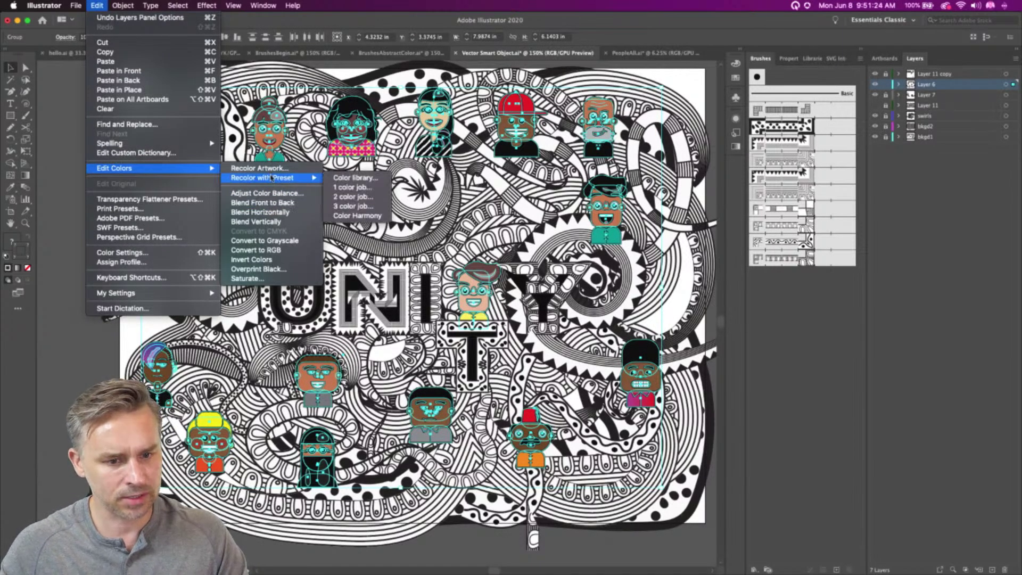
pyautogui.click(256, 242)
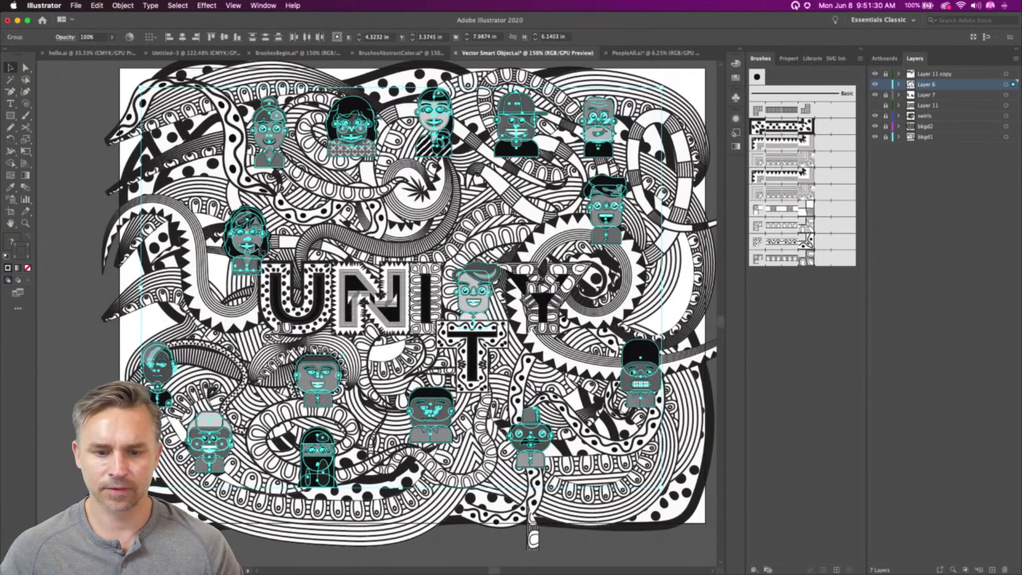
# Open Recolor Artwork for the selected characters and reduce their artwork colours to 2
pyautogui.click(97, 5)
pyautogui.moveTo(114, 168)
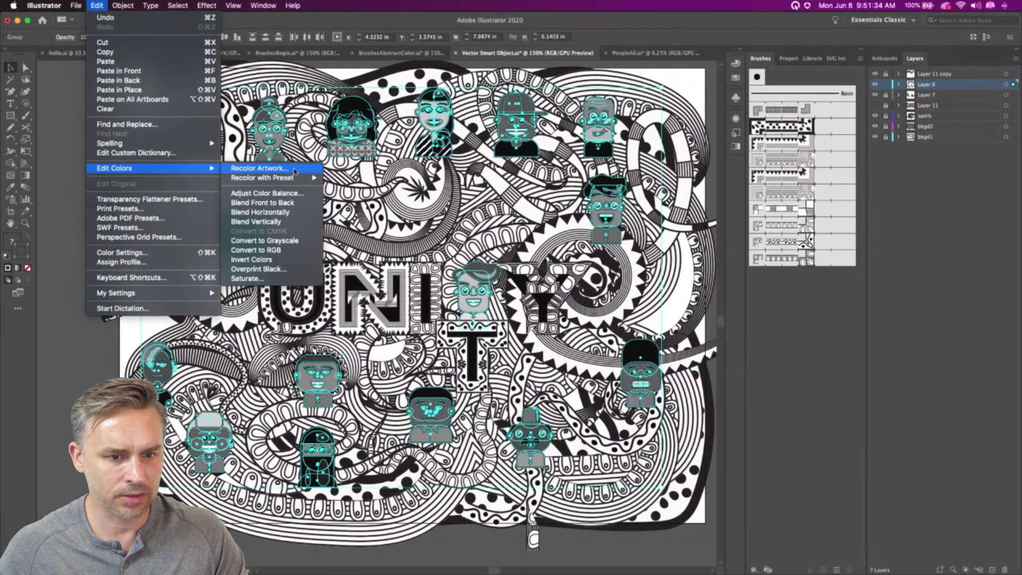
pyautogui.click(294, 169)
pyautogui.moveTo(273, 53); pyautogui.dragTo(740, 115)
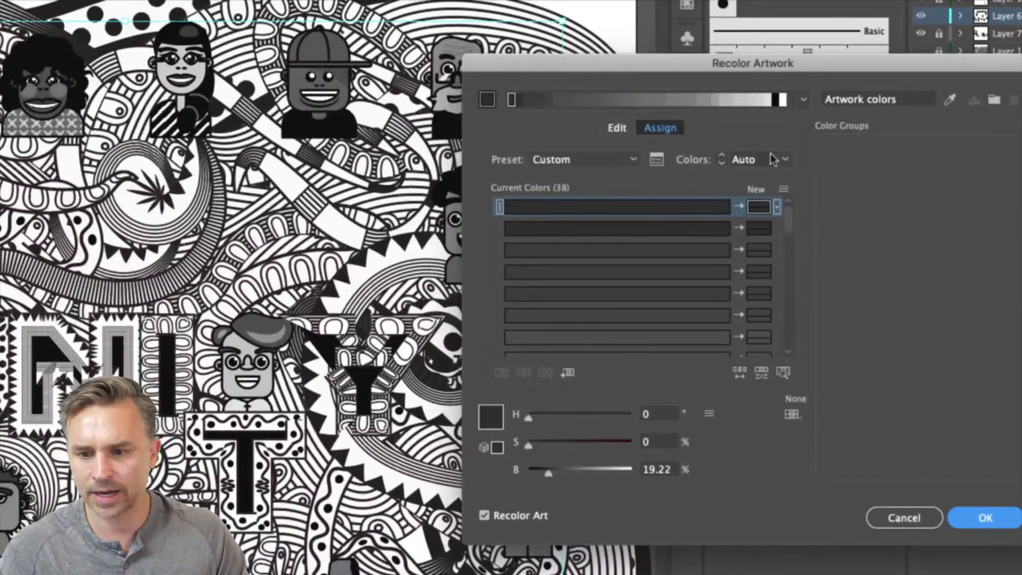
pyautogui.click(794, 169)
pyautogui.click(800, 213)
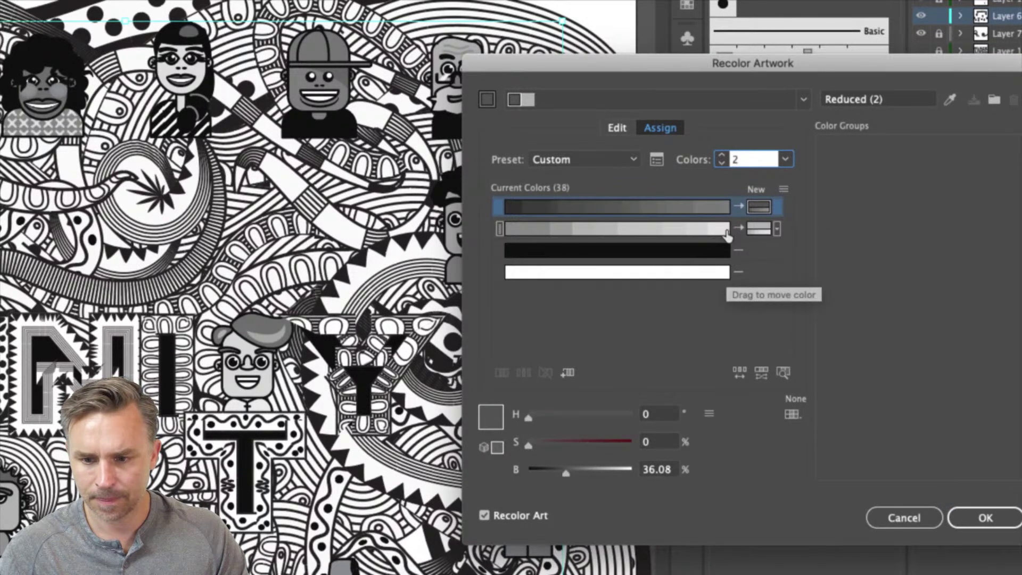
# Set the brightness of both new colours to 100% so they turn white, apply the recolouring and deselect the characters
pyautogui.click(700, 229)
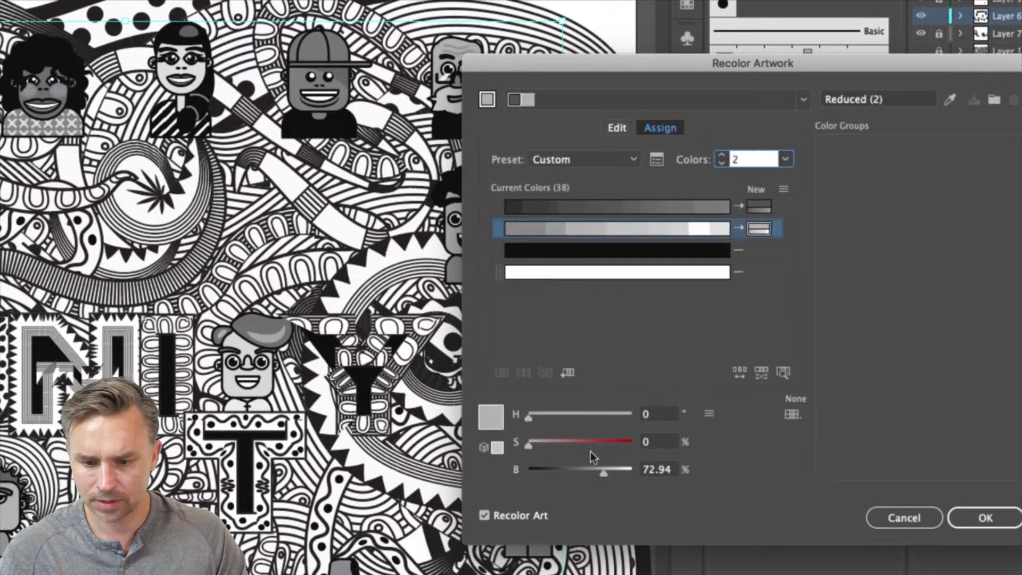
pyautogui.moveTo(603, 472); pyautogui.dragTo(714, 485)
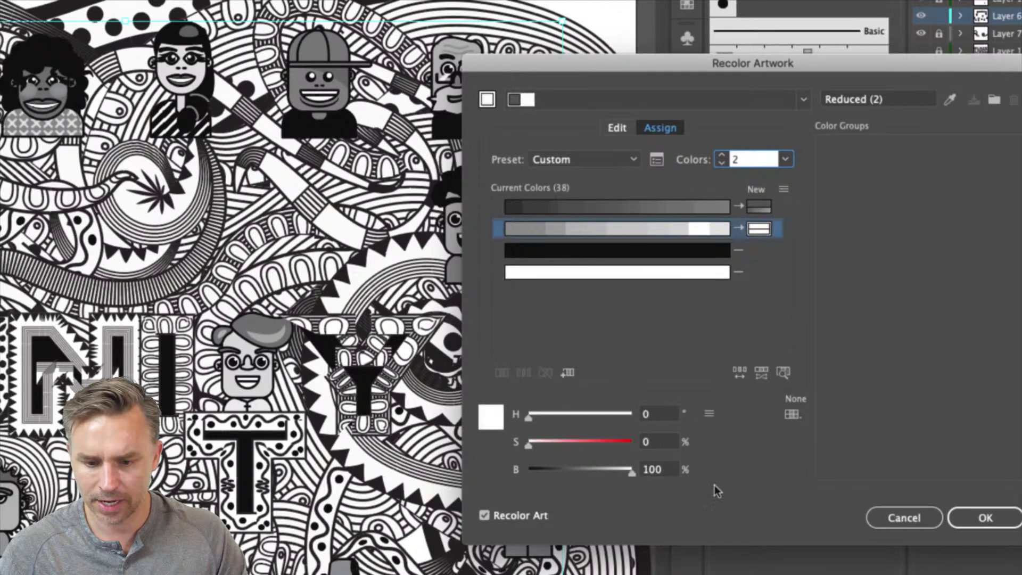
pyautogui.click(753, 209)
pyautogui.moveTo(566, 472); pyautogui.dragTo(673, 477)
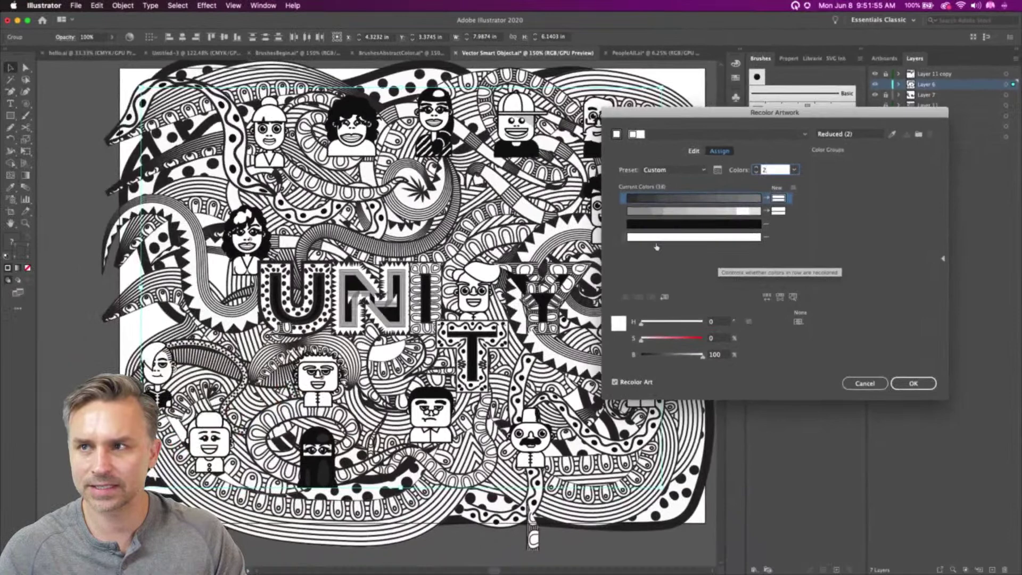
pyautogui.click(913, 384)
pyautogui.click(85, 240)
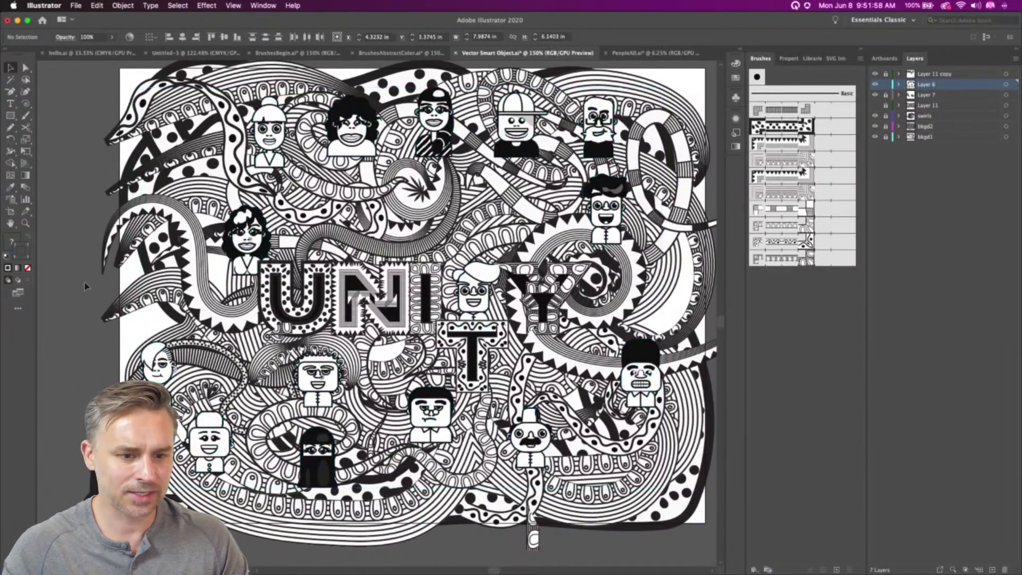
# Move the upper characters closer to the UNITY lettering, leaving the bald bearded one in place
pyautogui.moveTo(437, 127); pyautogui.dragTo(437, 232)
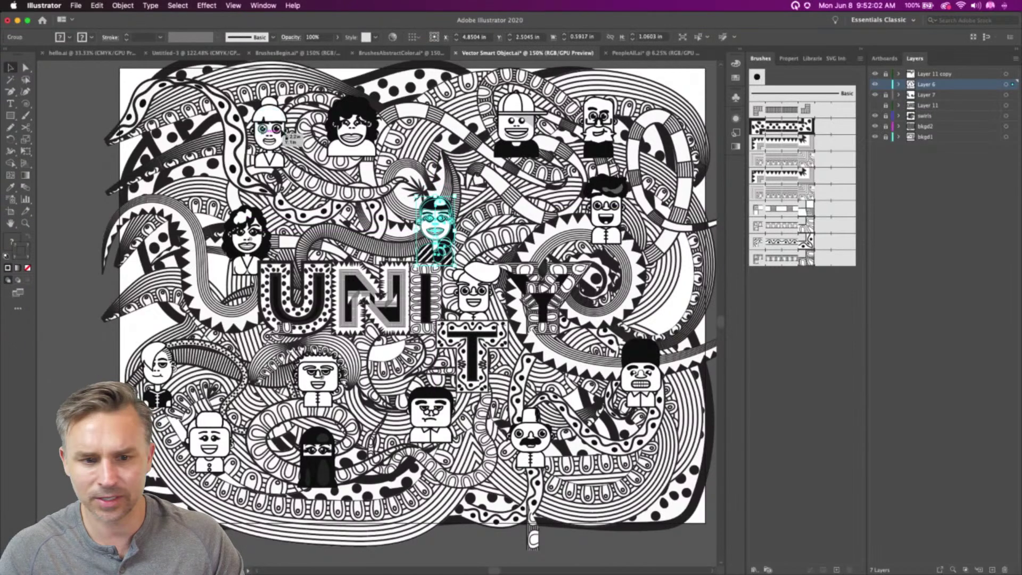
pyautogui.moveTo(351, 124); pyautogui.dragTo(360, 235)
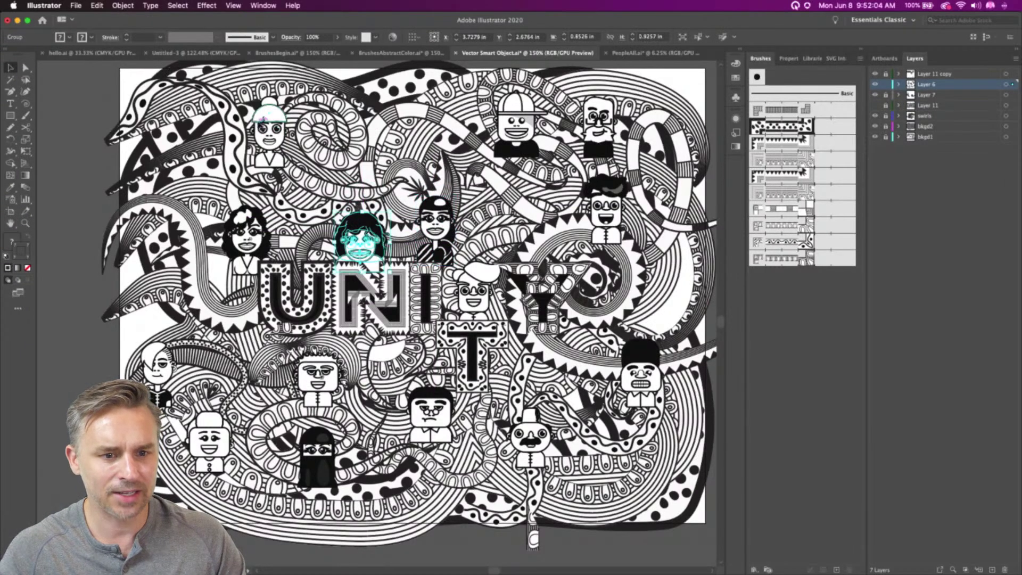
pyautogui.moveTo(269, 125); pyautogui.dragTo(305, 172)
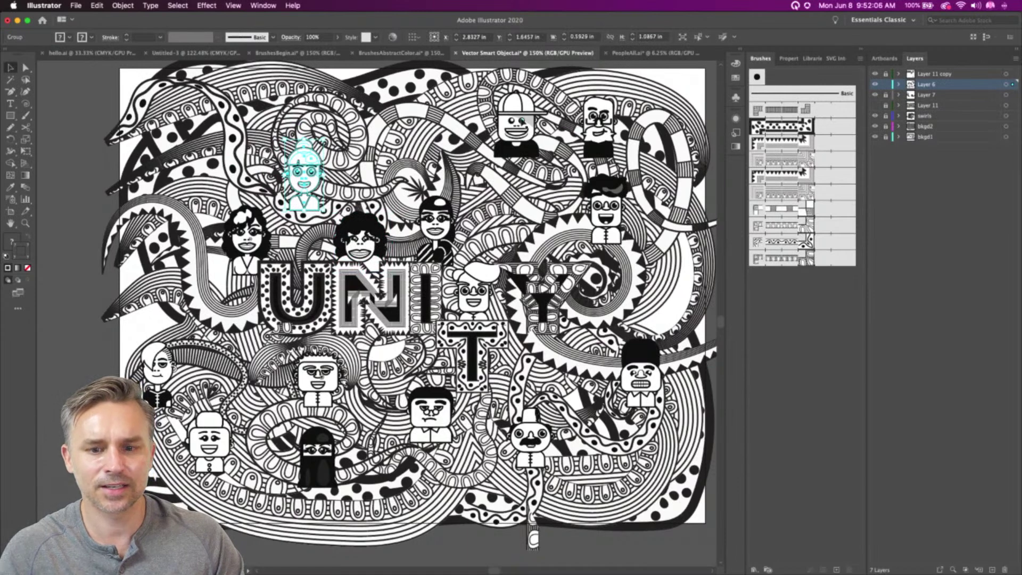
pyautogui.moveTo(521, 125); pyautogui.dragTo(495, 211)
pyautogui.moveTo(607, 191); pyautogui.dragTo(586, 186)
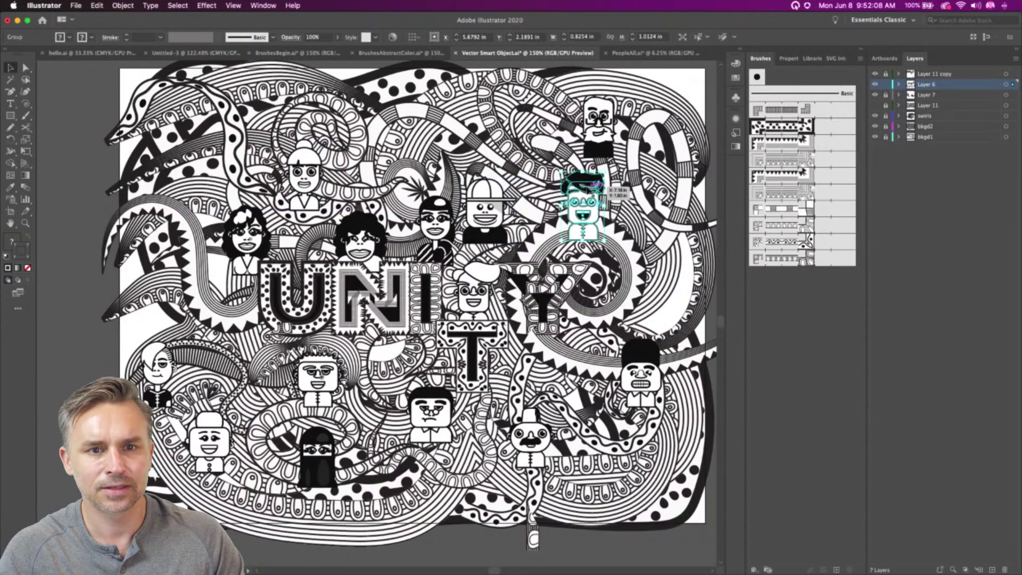
# Move the moustached character in the fez up slightly, shift the three outer characters below UNITY inward, and deselect
pyautogui.moveTo(530, 440); pyautogui.dragTo(531, 412)
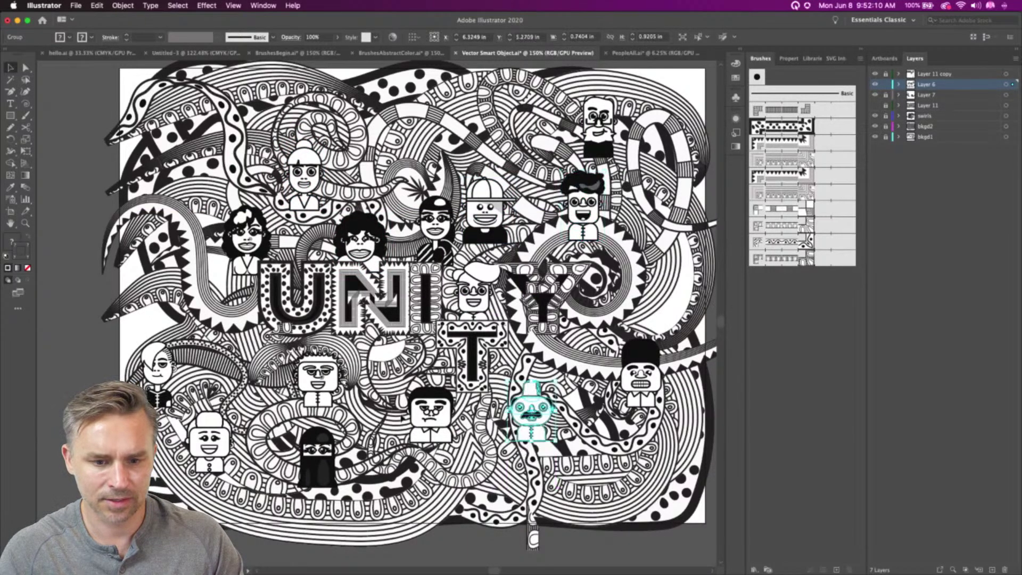
pyautogui.moveTo(318, 450); pyautogui.dragTo(353, 445)
pyautogui.moveTo(209, 439); pyautogui.dragTo(243, 440)
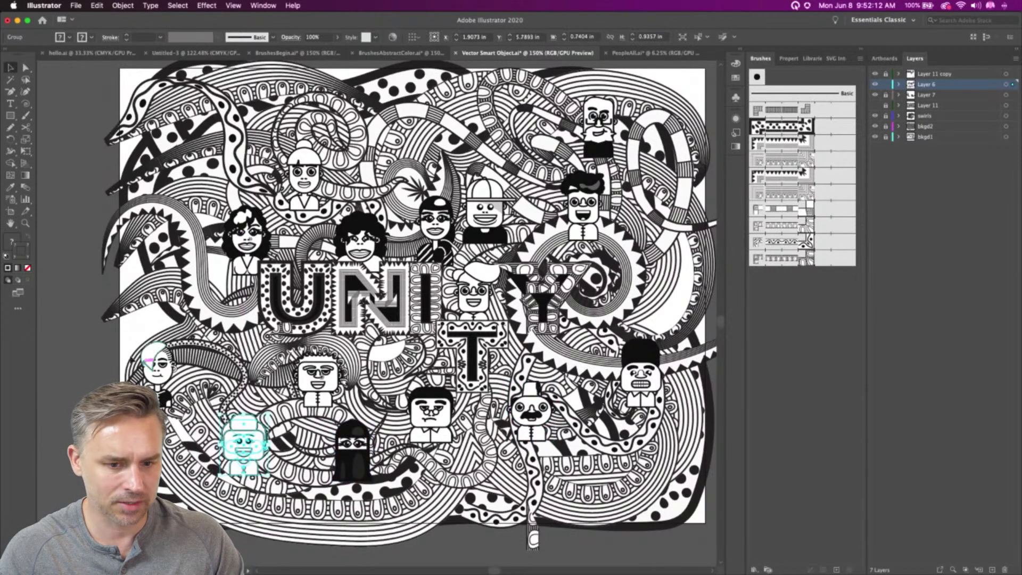
pyautogui.moveTo(158, 367); pyautogui.dragTo(190, 373)
pyautogui.click(88, 204)
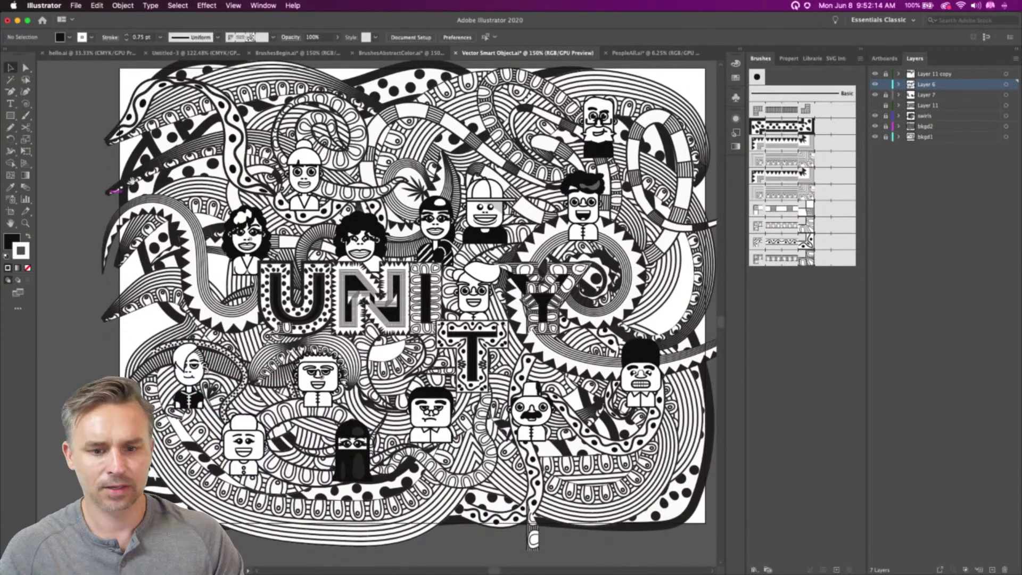
# Unlock Layer 11 copy and reduce the stroke of the Y's outline to 0.5 pt
pyautogui.moveTo(142, 179); pyautogui.dragTo(103, 206)
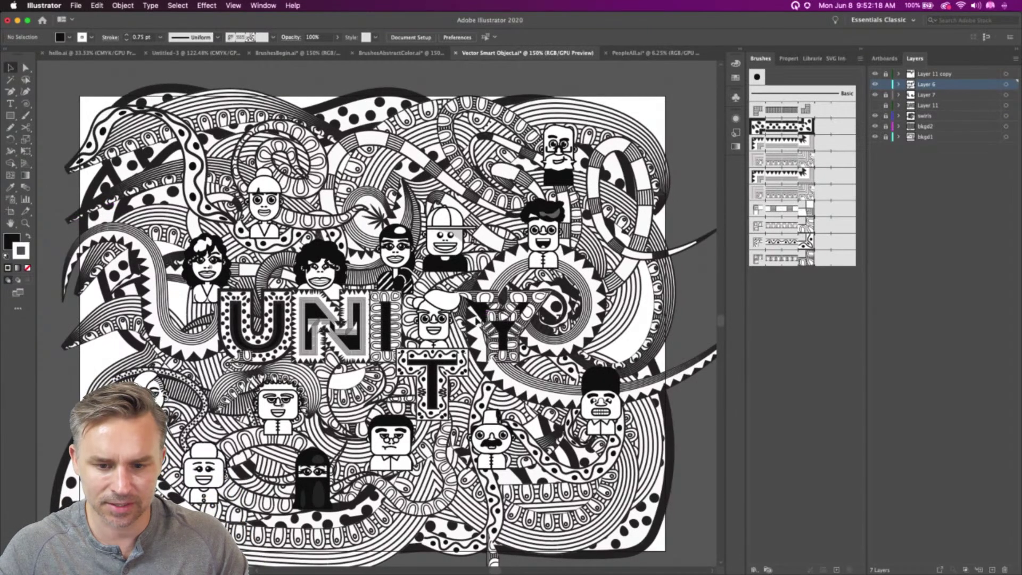
pyautogui.click(885, 76)
pyautogui.click(497, 325)
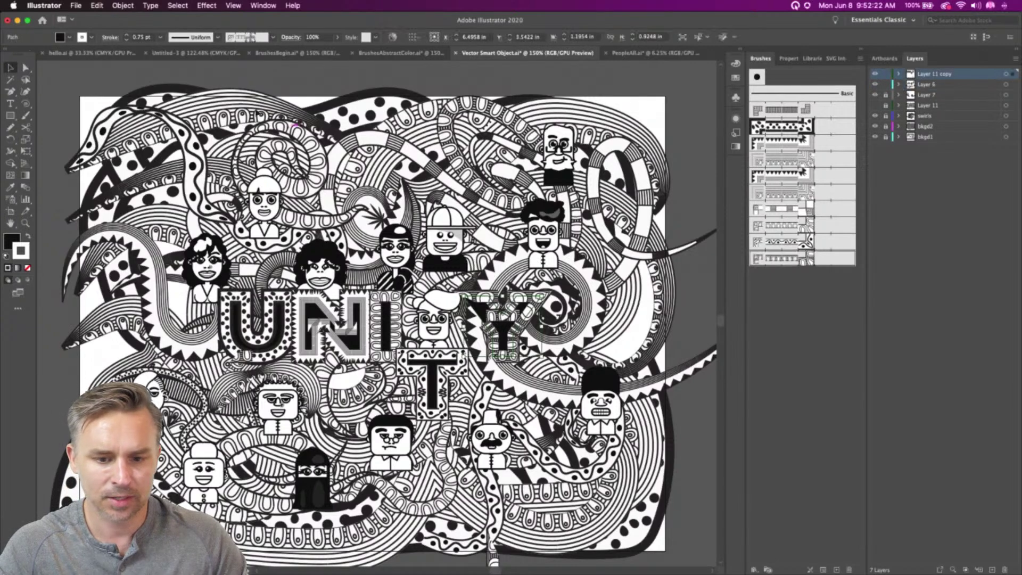
pyautogui.click(127, 40)
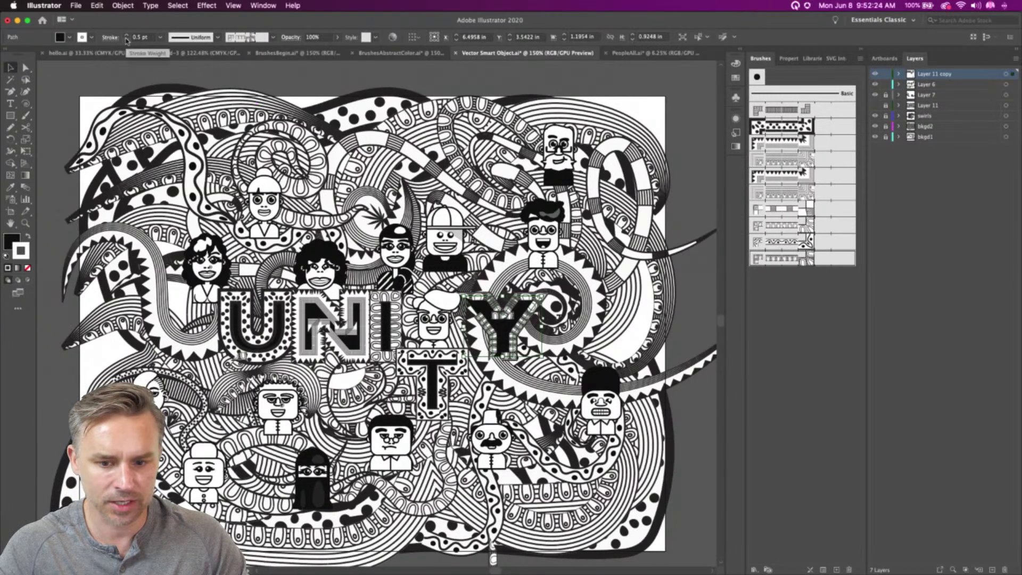
pyautogui.click(77, 372)
# Move the T and the character above it up, raise the nearby character in the cap, and lower the U slightly
pyautogui.moveTo(432, 344); pyautogui.dragTo(432, 302)
pyautogui.moveTo(433, 385); pyautogui.dragTo(432, 347)
pyautogui.moveTo(437, 282); pyautogui.dragTo(436, 289)
pyautogui.moveTo(459, 237); pyautogui.dragTo(472, 209)
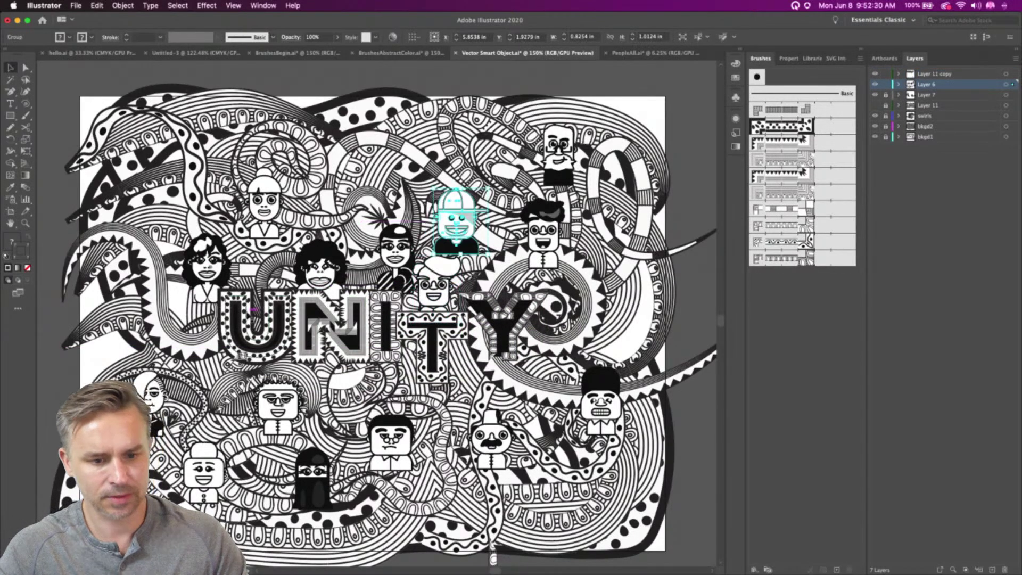
pyautogui.moveTo(242, 341); pyautogui.dragTo(242, 354)
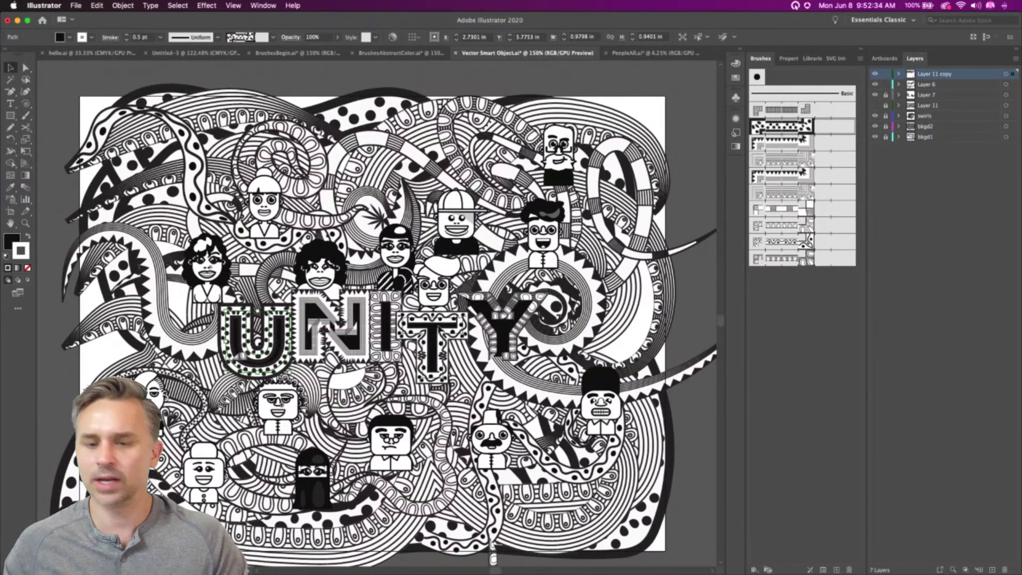
pyautogui.click(498, 340)
pyautogui.click(683, 331)
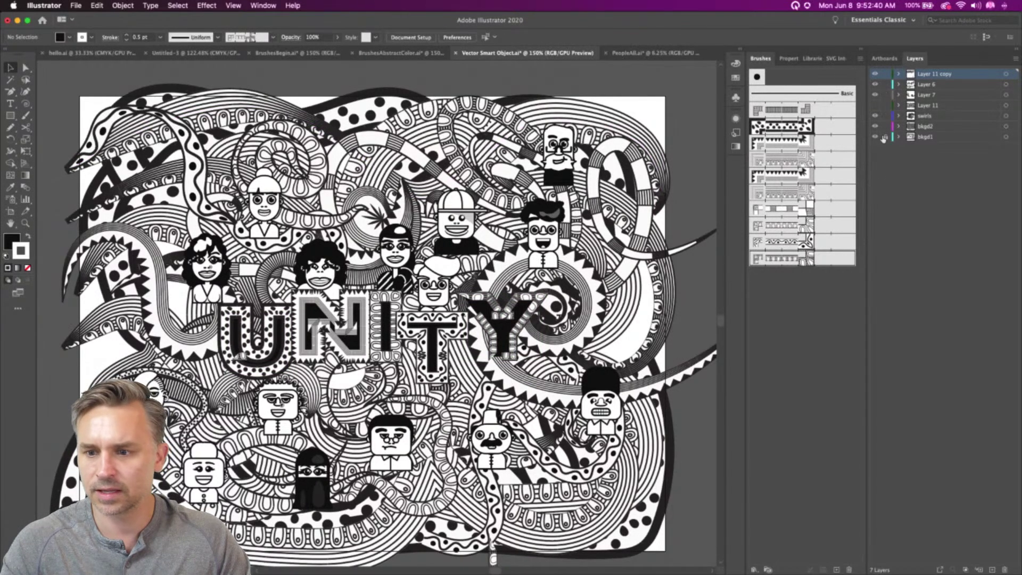
# Save the vector artwork, switch to Photoshop, shift the updated smart object so UNITY is centred, and collapse the BrushesBW.jpg group
pyautogui.press('super+s')
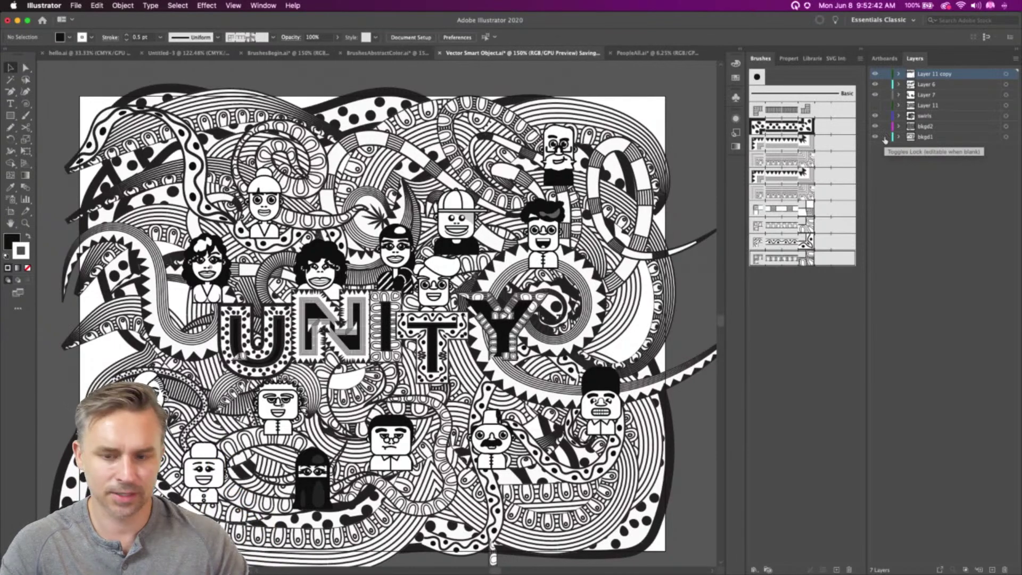
pyautogui.click(271, 560)
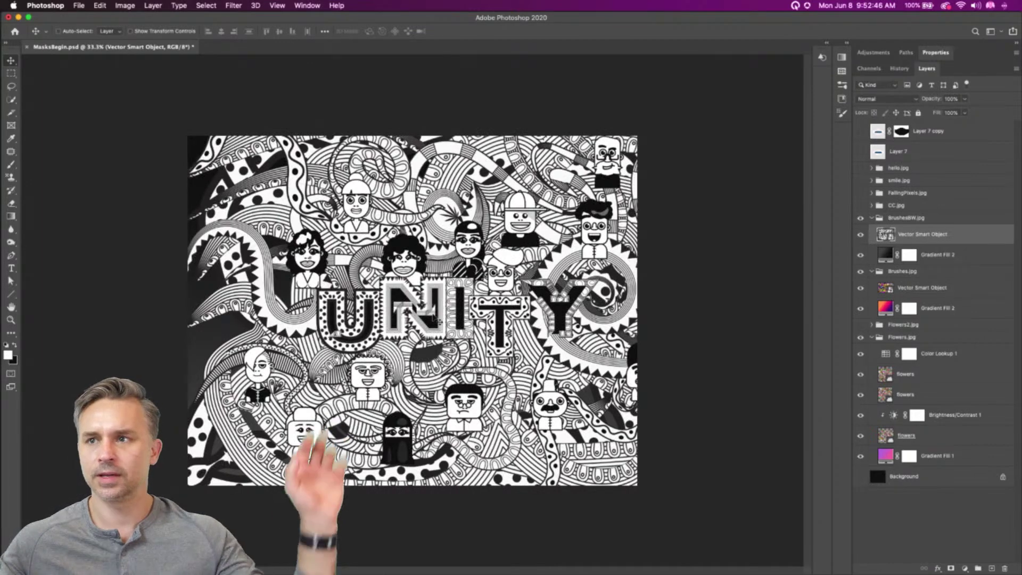
pyautogui.moveTo(392, 260)
pyautogui.mouseDown()
pyautogui.moveTo(383, 261)
pyautogui.moveTo(400, 259)
pyautogui.mouseUp()
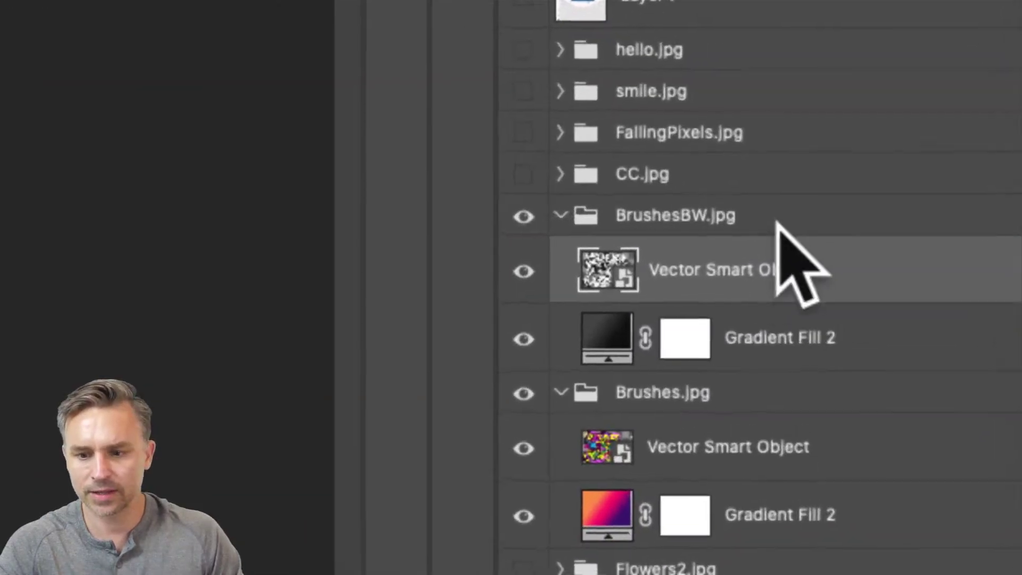
pyautogui.click(879, 218)
pyautogui.click(559, 216)
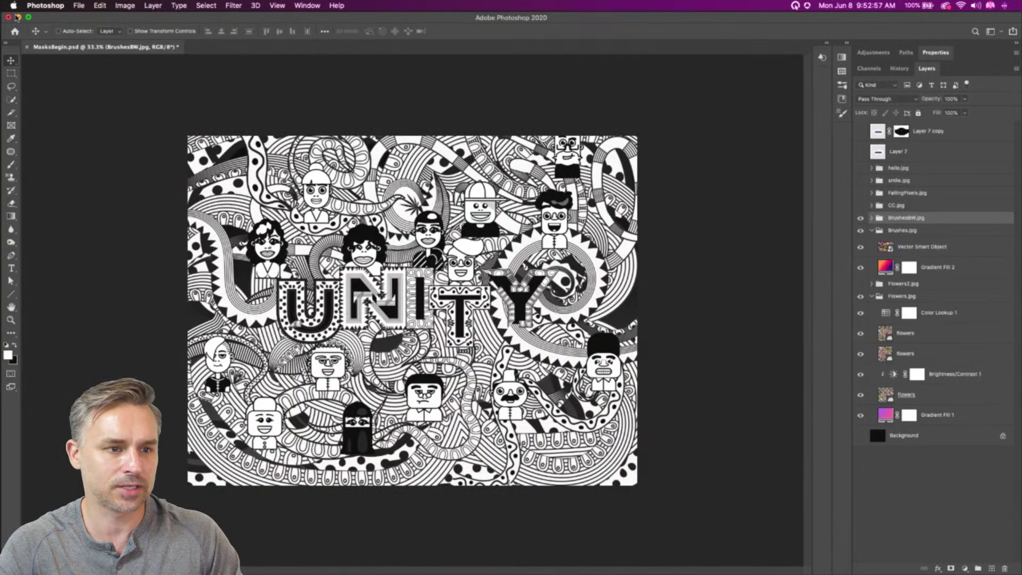
# Minimise Photoshop and Illustrator, close the People folder window, and preview BrushesBW.jpg in the desktop's MasksBegin-assets folder
pyautogui.click(18, 17)
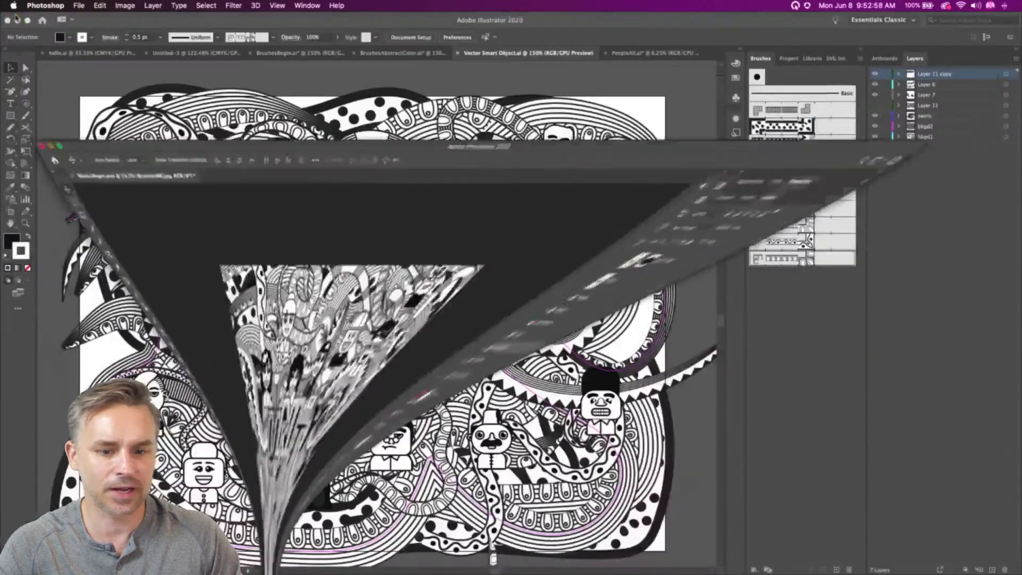
pyautogui.click(17, 21)
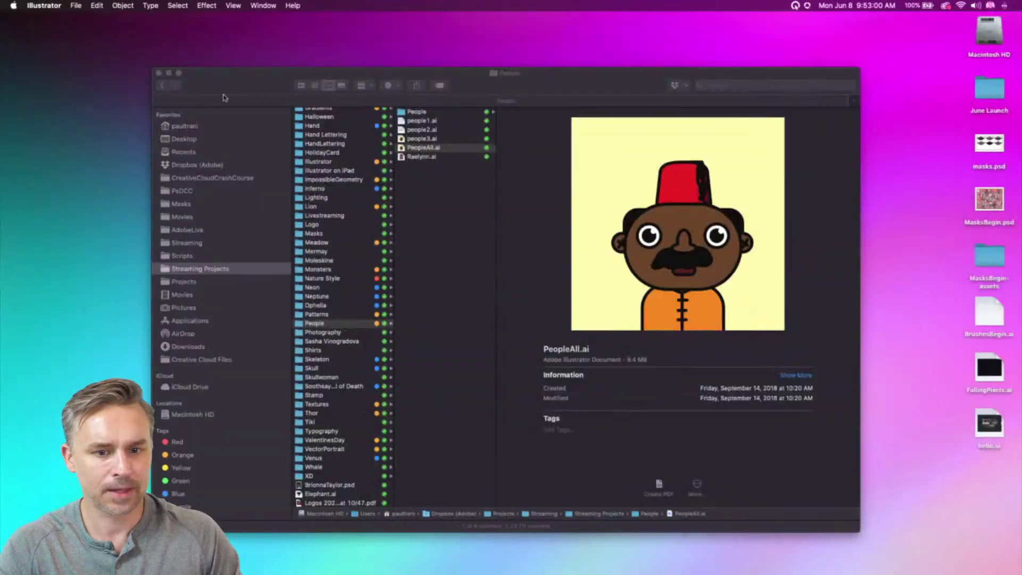
pyautogui.click(160, 74)
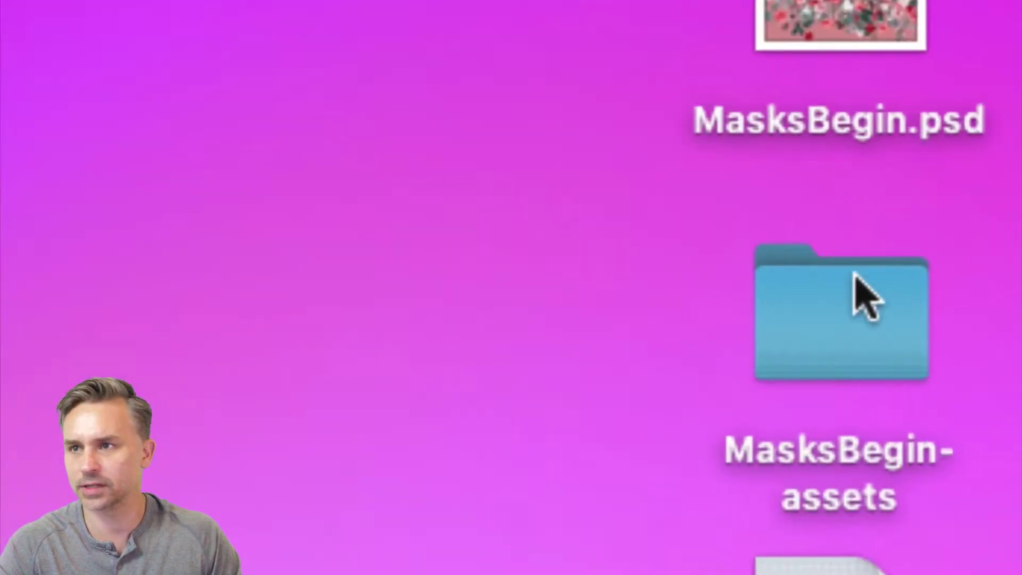
pyautogui.doubleClick(992, 252)
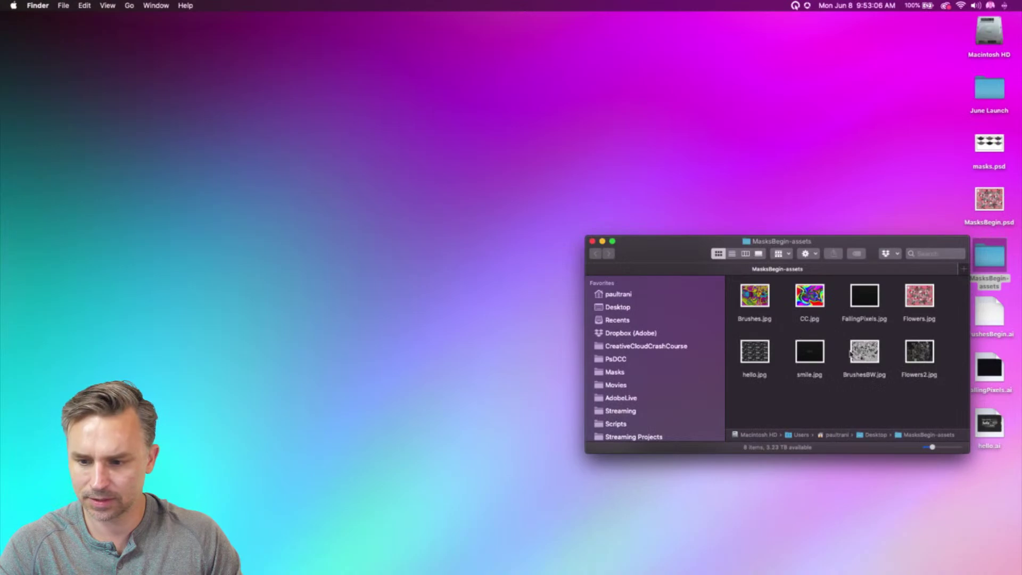
pyautogui.click(703, 486)
pyautogui.press('space')
pyautogui.press('space')
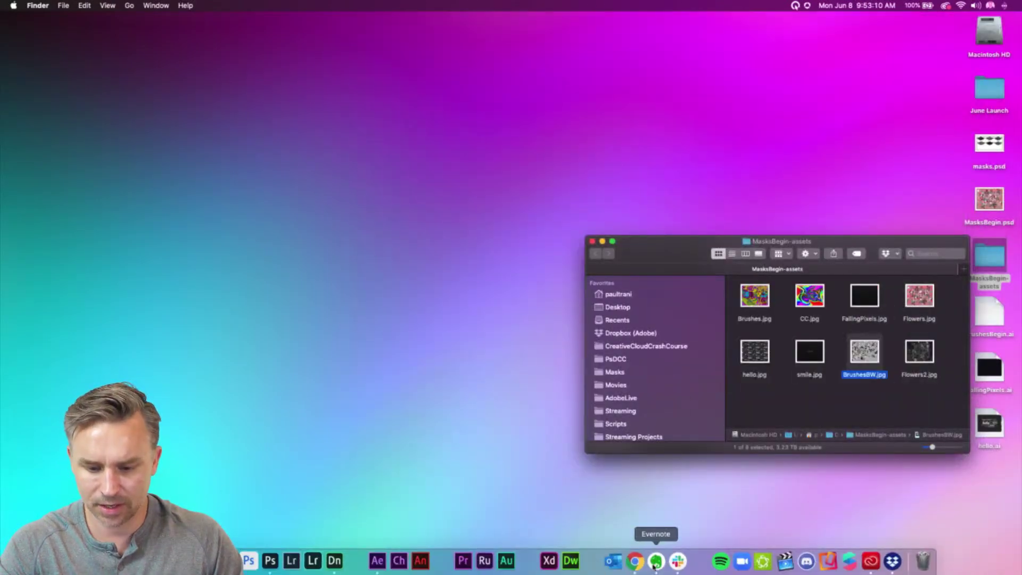
# Switch to the Bags of Love page in Chrome, upload BrushesBW.jpg and place it on Design Mask 3
pyautogui.click(635, 560)
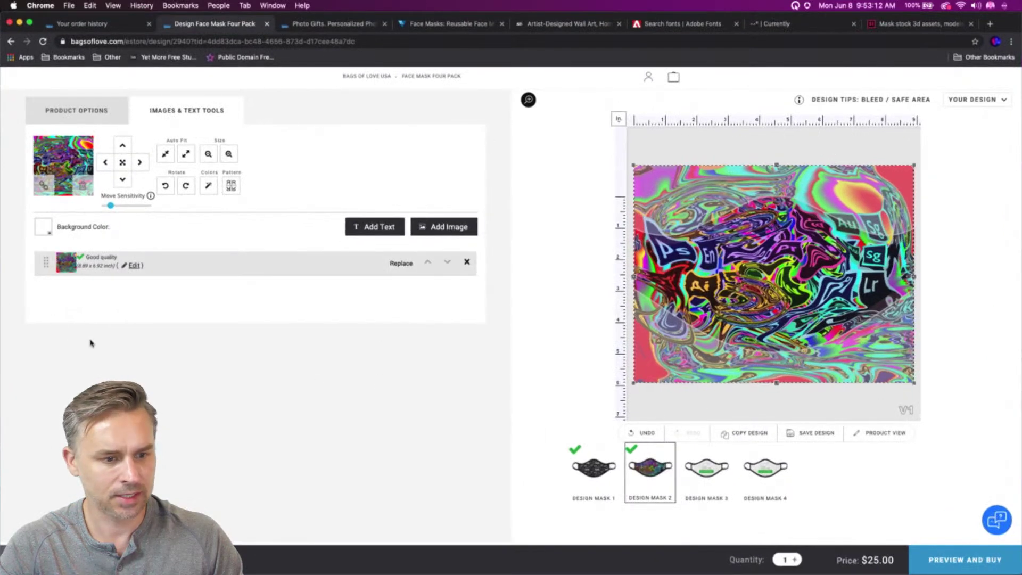
pyautogui.click(699, 470)
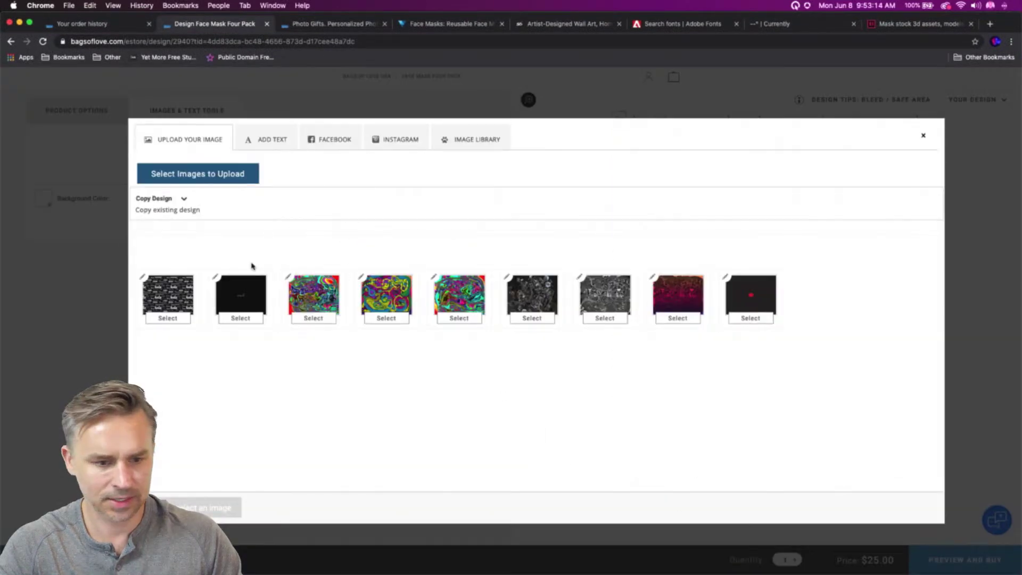
pyautogui.click(180, 183)
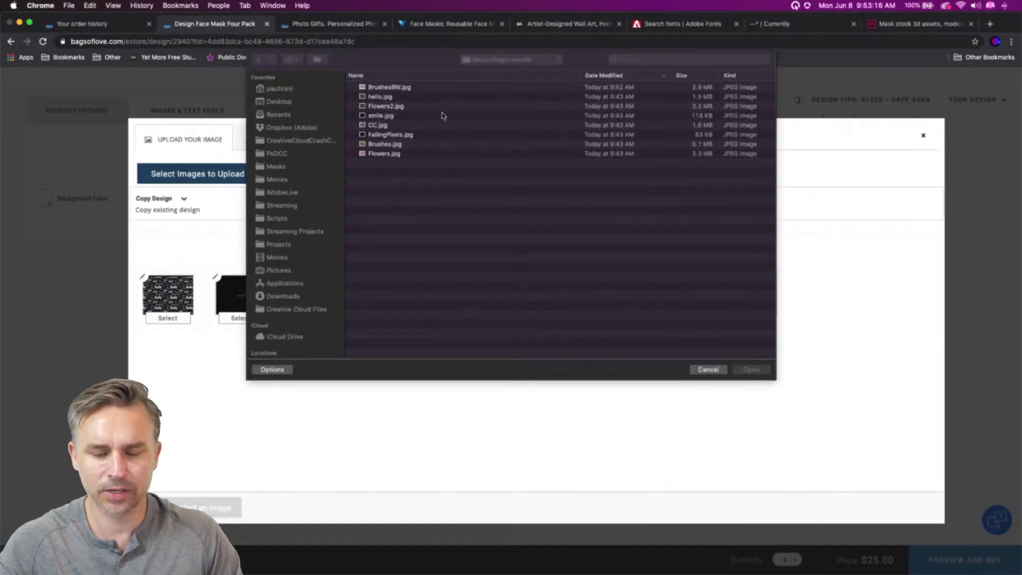
pyautogui.doubleClick(382, 88)
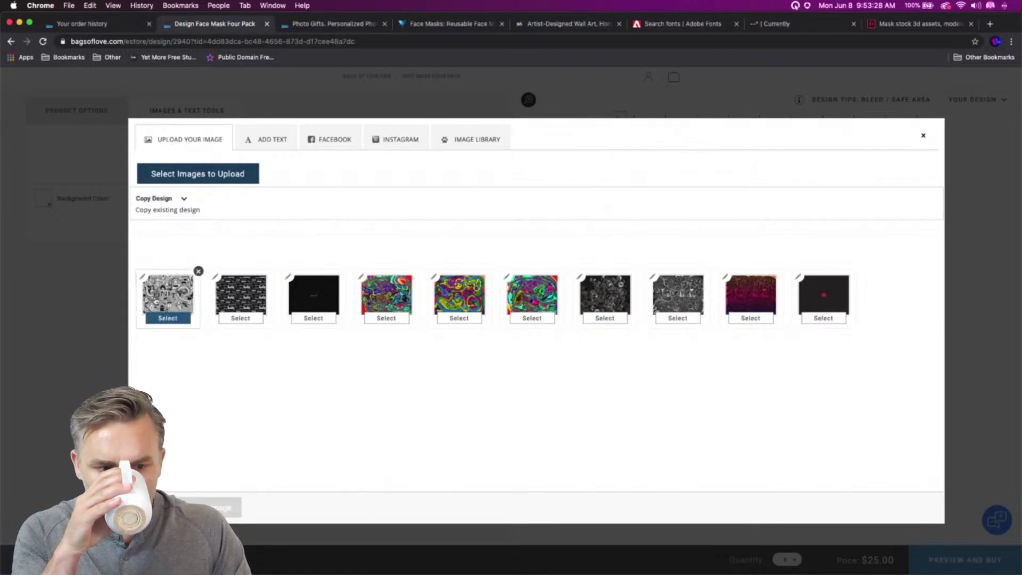
pyautogui.click(153, 304)
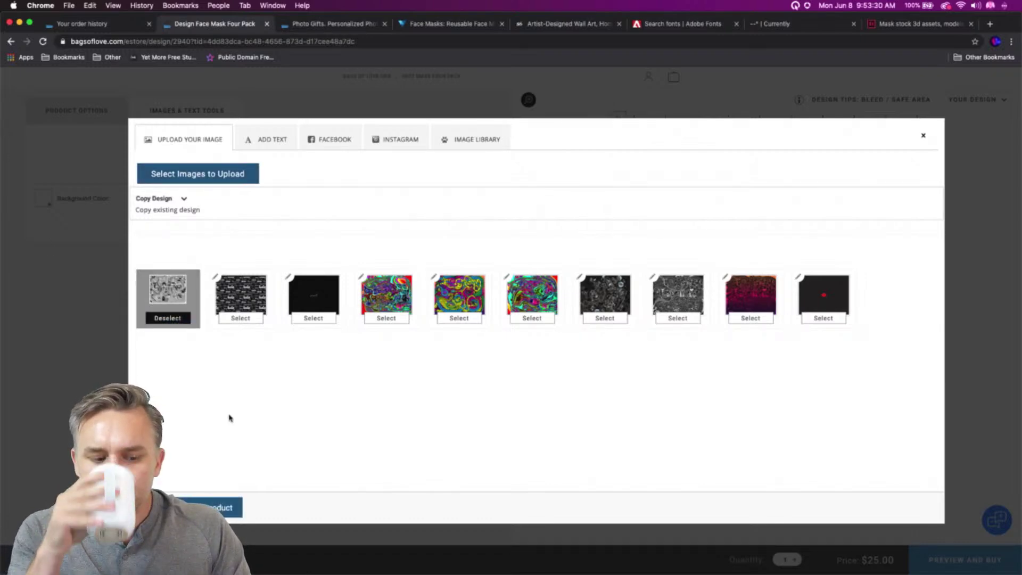
pyautogui.click(232, 507)
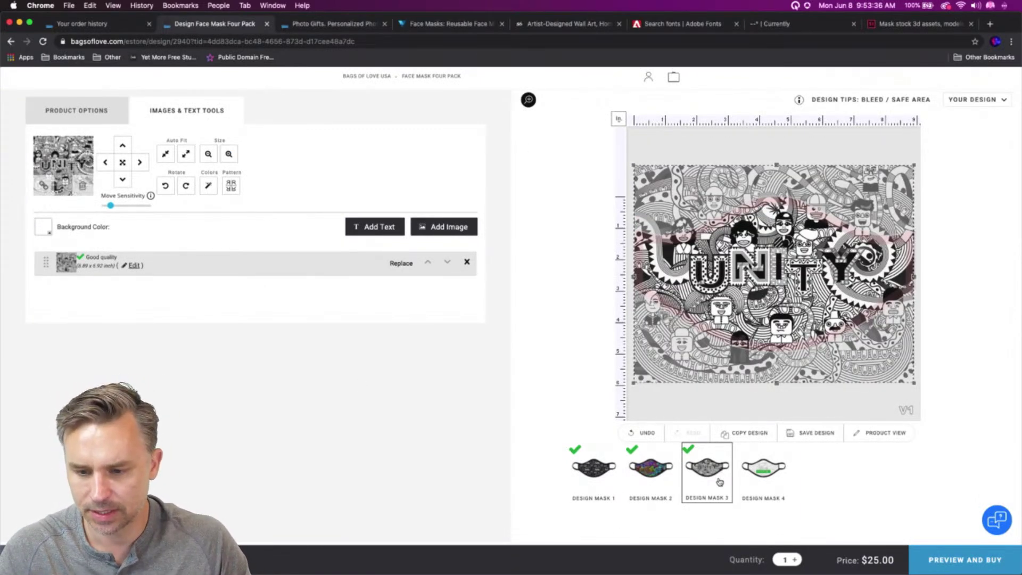
# Place the previously uploaded black image with red lips on Design Mask 4 and enlarge it beyond the mask outline
pyautogui.click(778, 480)
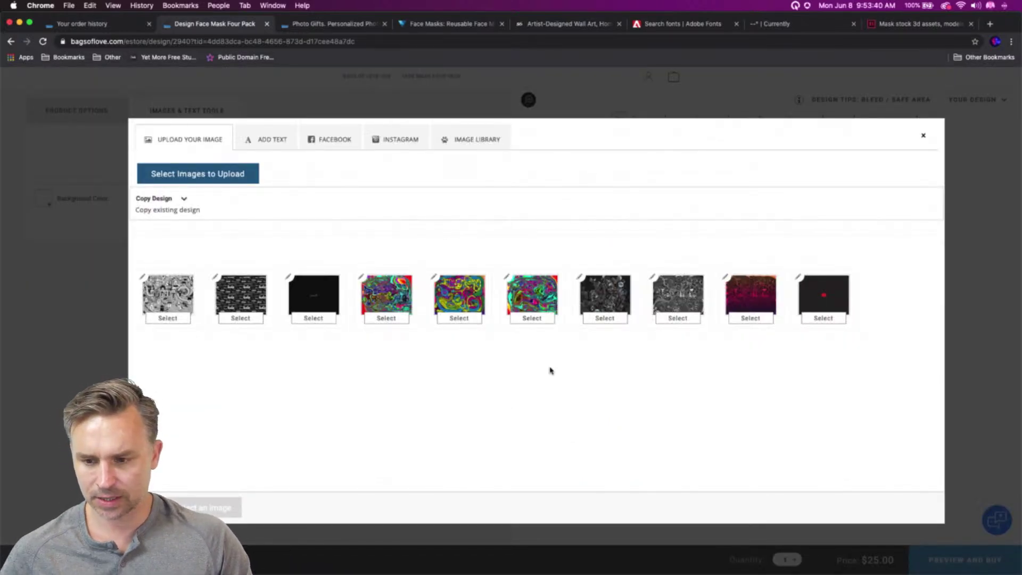
pyautogui.click(824, 318)
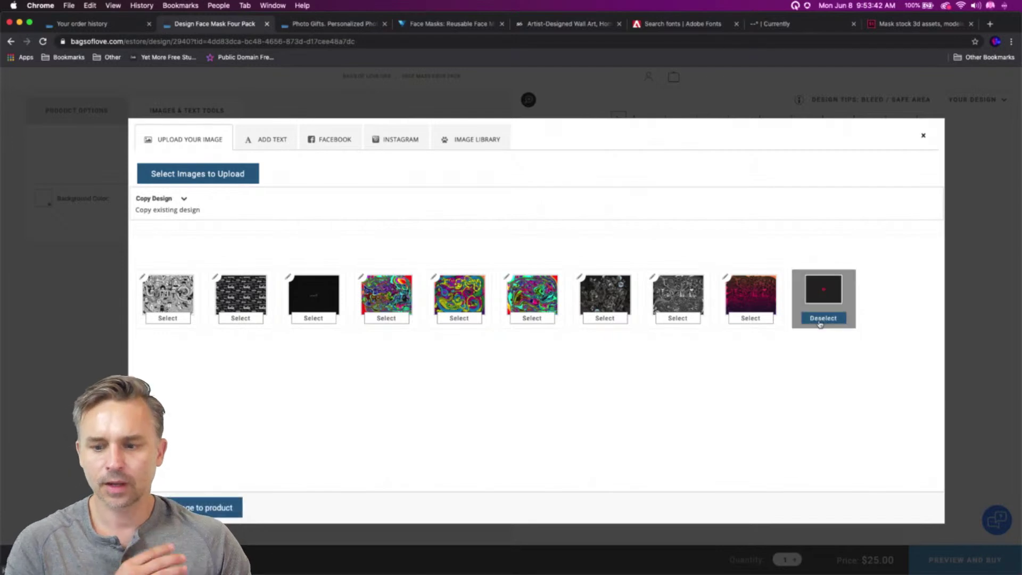
pyautogui.click(208, 508)
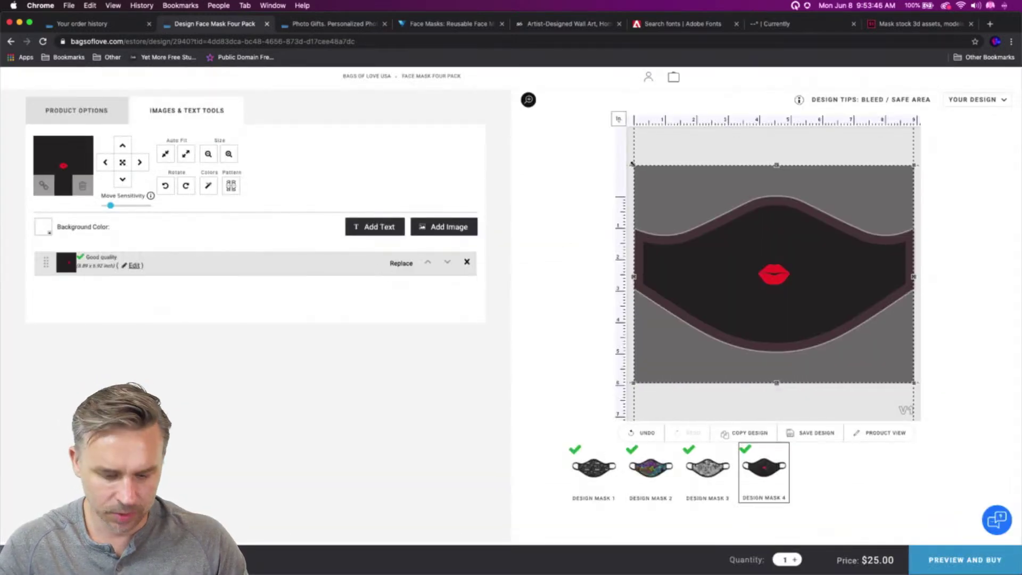
pyautogui.moveTo(631, 169); pyautogui.dragTo(749, 289)
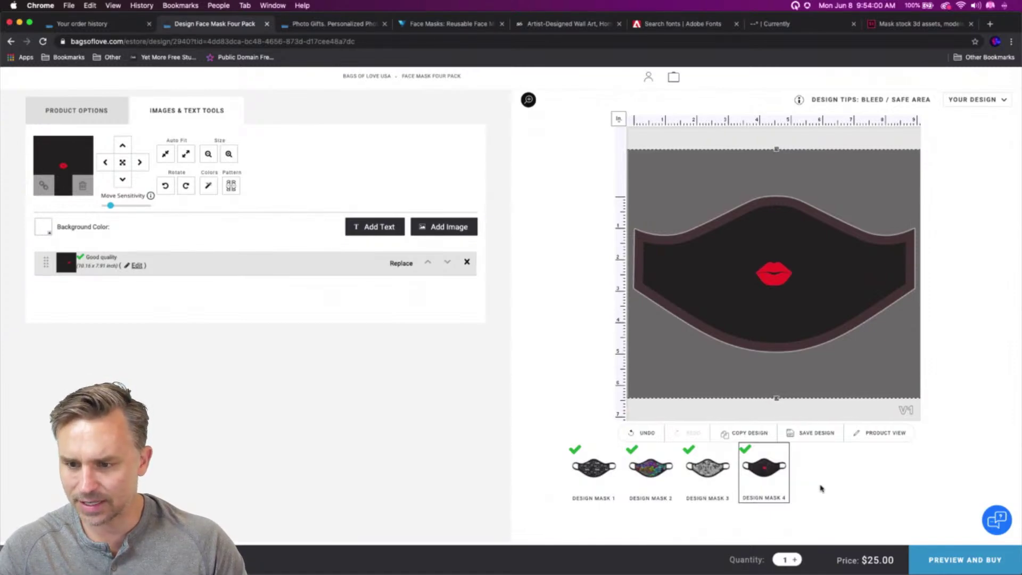
# Open the purchase preview of the face mask four-pack and check the rendering and print quality of all four designs
pyautogui.click(965, 559)
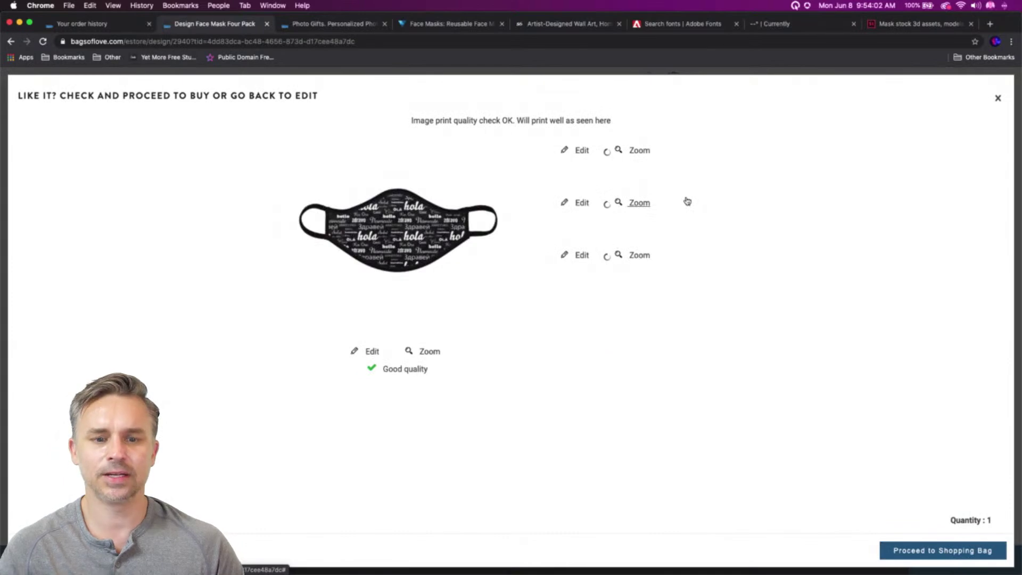
pyautogui.scroll(-2, 691, 235)
pyautogui.scroll(-2, 691, 235)
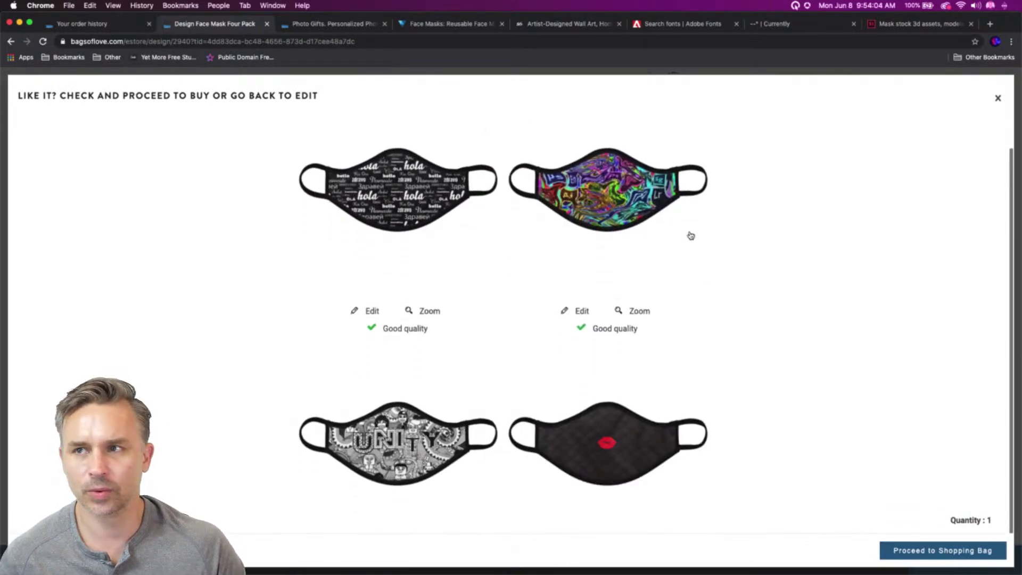
pyautogui.scroll(3, 691, 238)
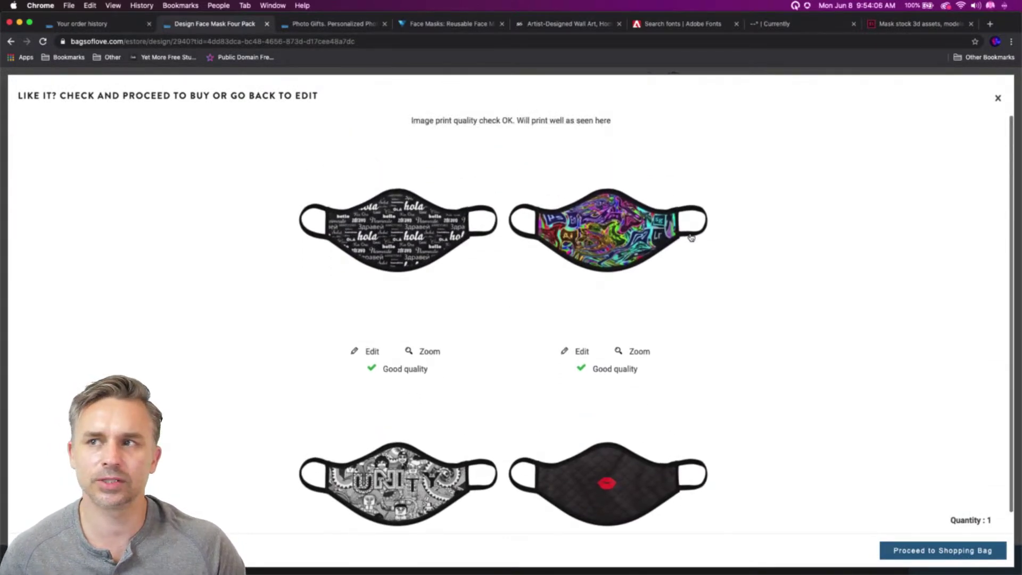
pyautogui.scroll(-3, 305, 281)
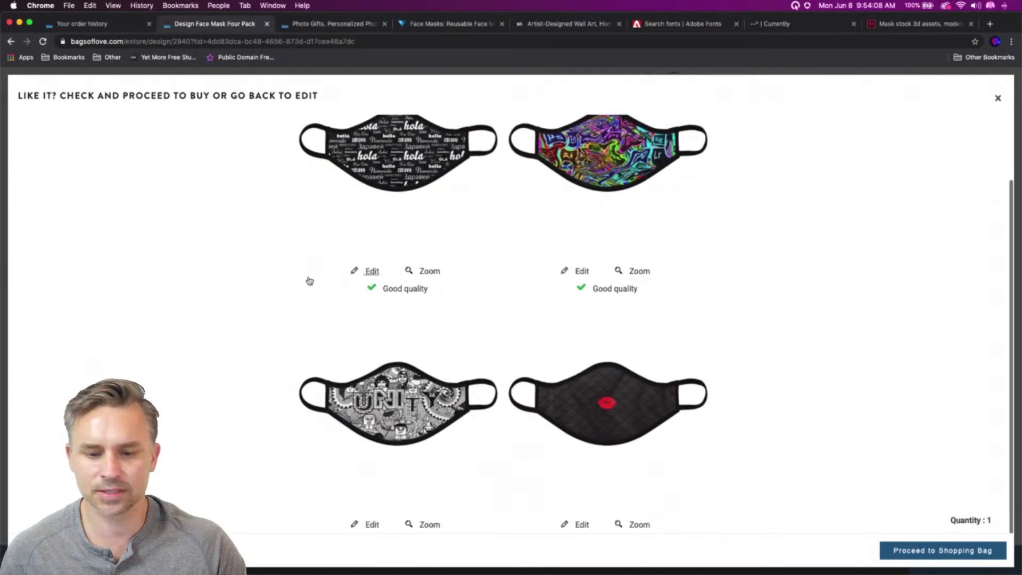
# Switch to Adobe Dimension and orbit the camera around the 3D face mask mock-up to inspect its artwork
pyautogui.moveTo(281, 571)
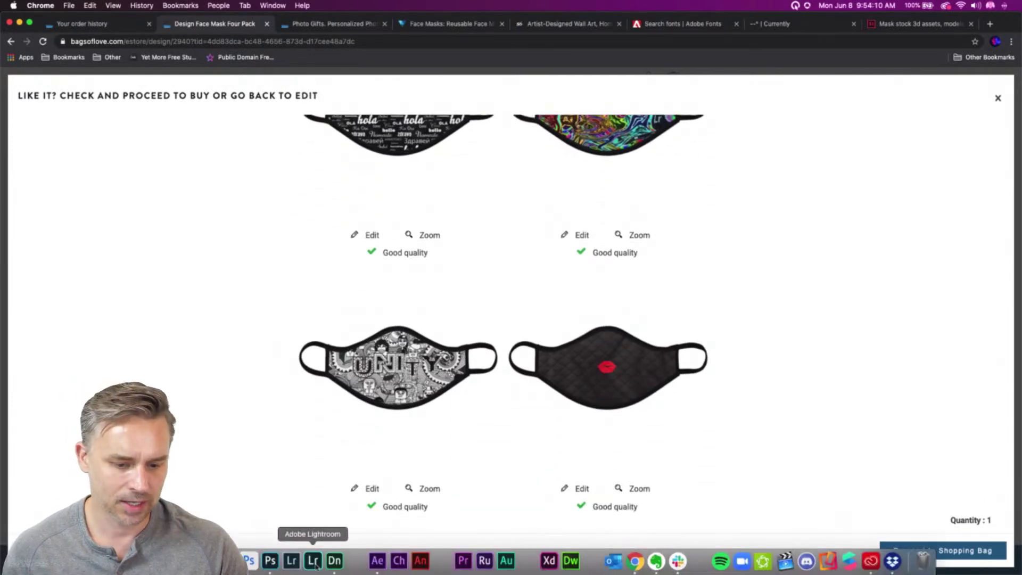
pyautogui.click(334, 561)
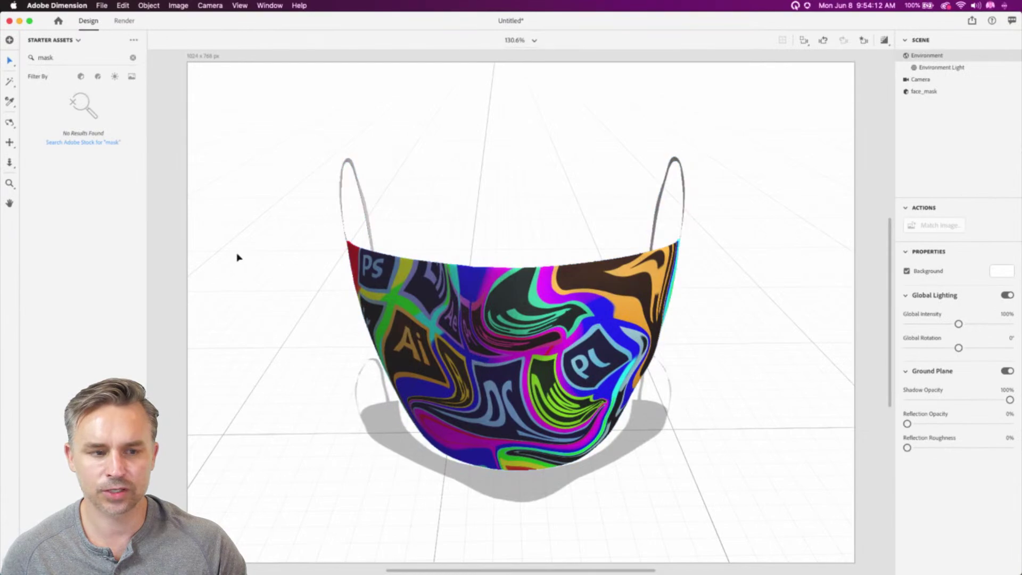
pyautogui.press('1')
pyautogui.moveTo(280, 301); pyautogui.dragTo(309, 241)
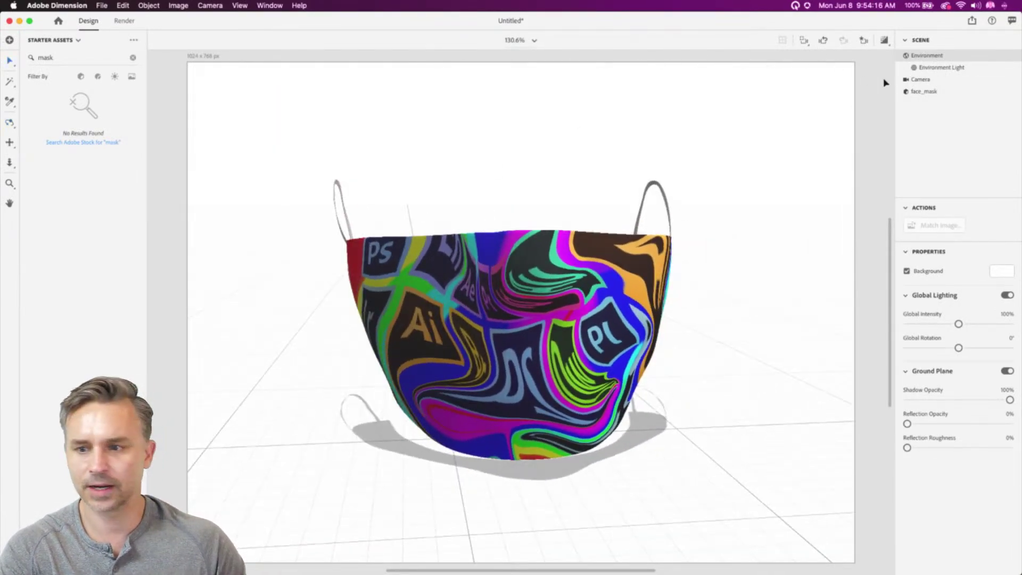
pyautogui.moveTo(438, 202); pyautogui.dragTo(437, 245)
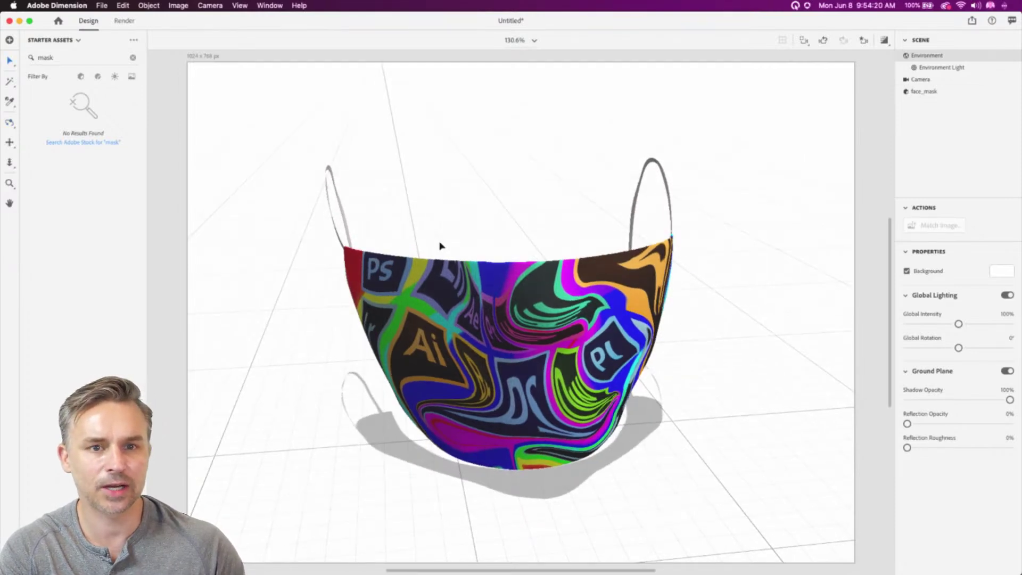
# Minimise Dimension and look over the four mask designs again in the Bags of Love preview
pyautogui.click(18, 21)
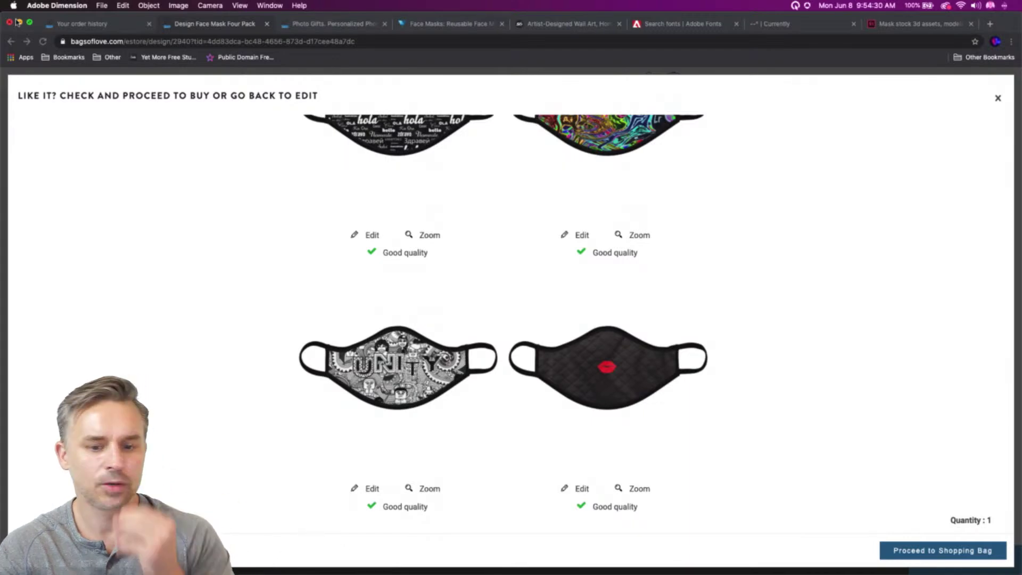
pyautogui.scroll(3, 415, 238)
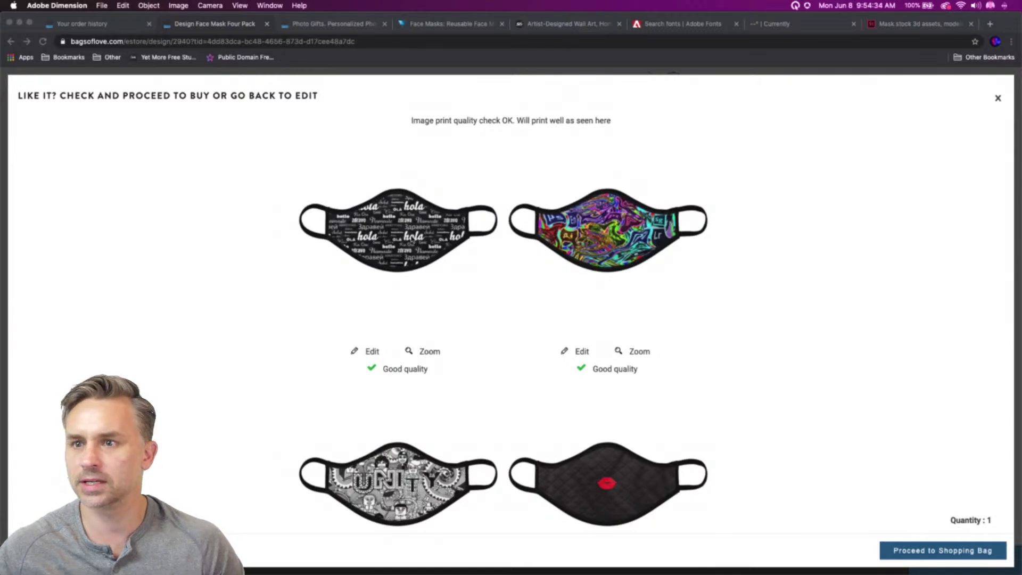
pyautogui.scroll(-3, 412, 239)
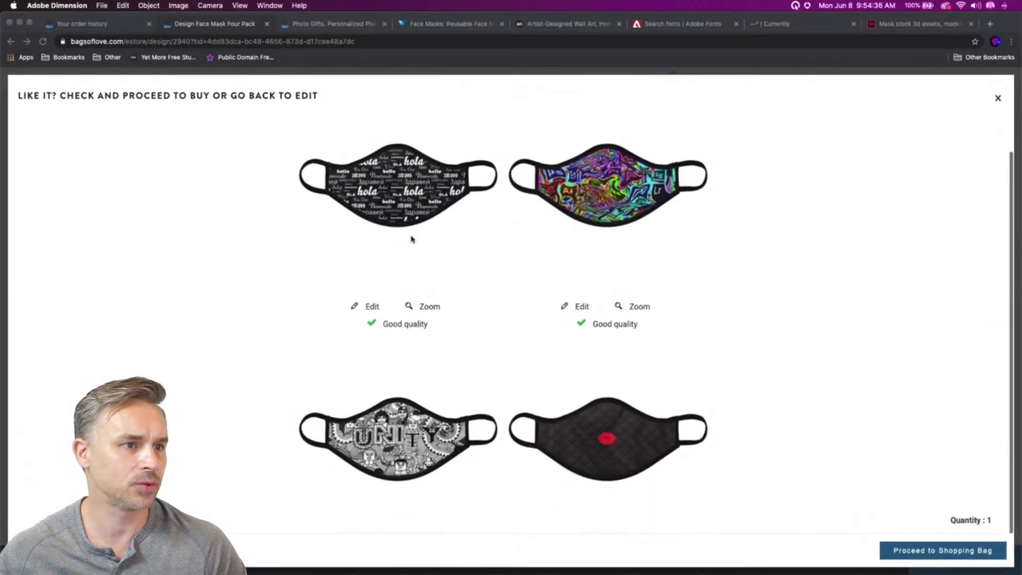
pyautogui.scroll(2, 411, 239)
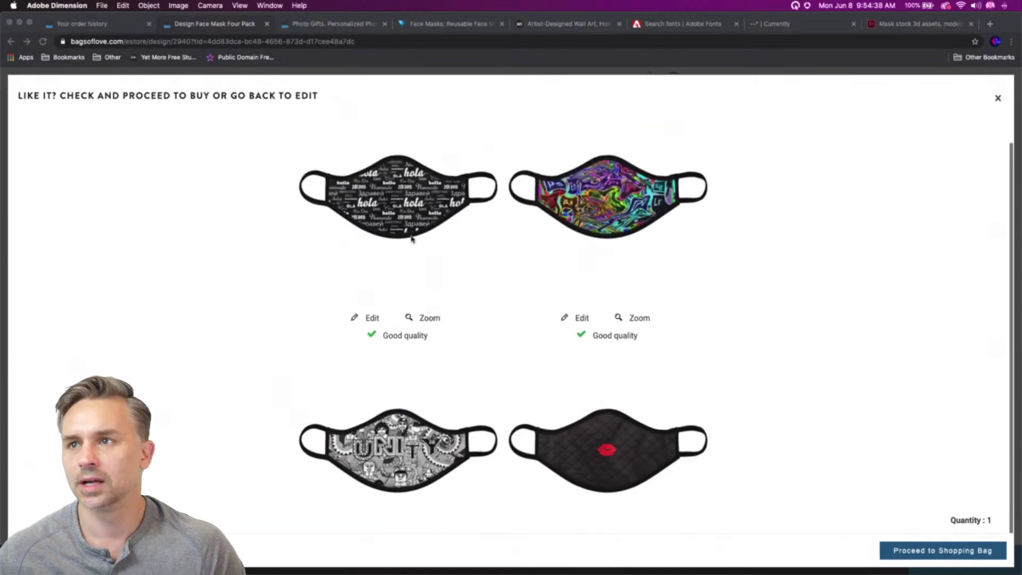
pyautogui.scroll(-1, 412, 239)
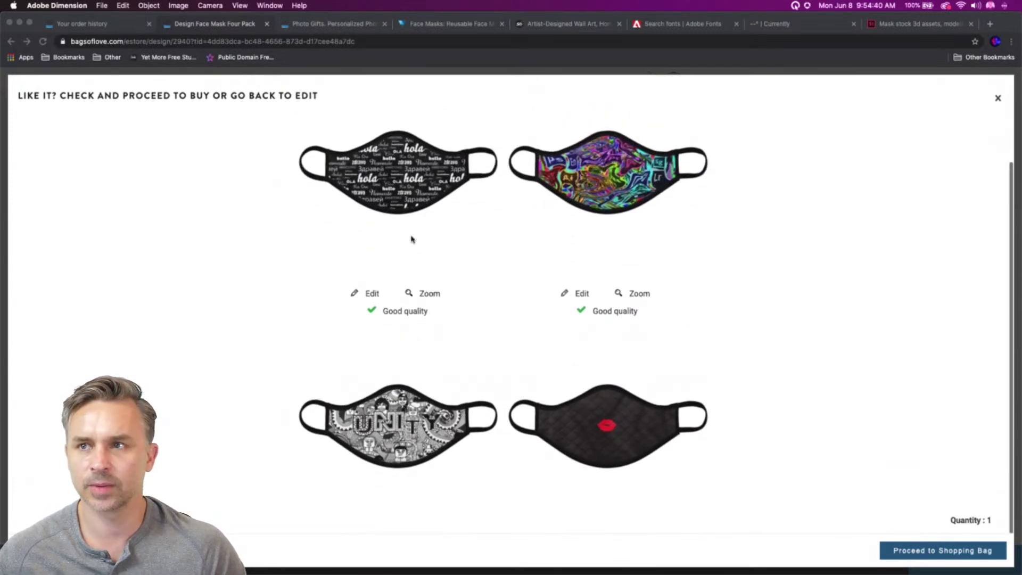